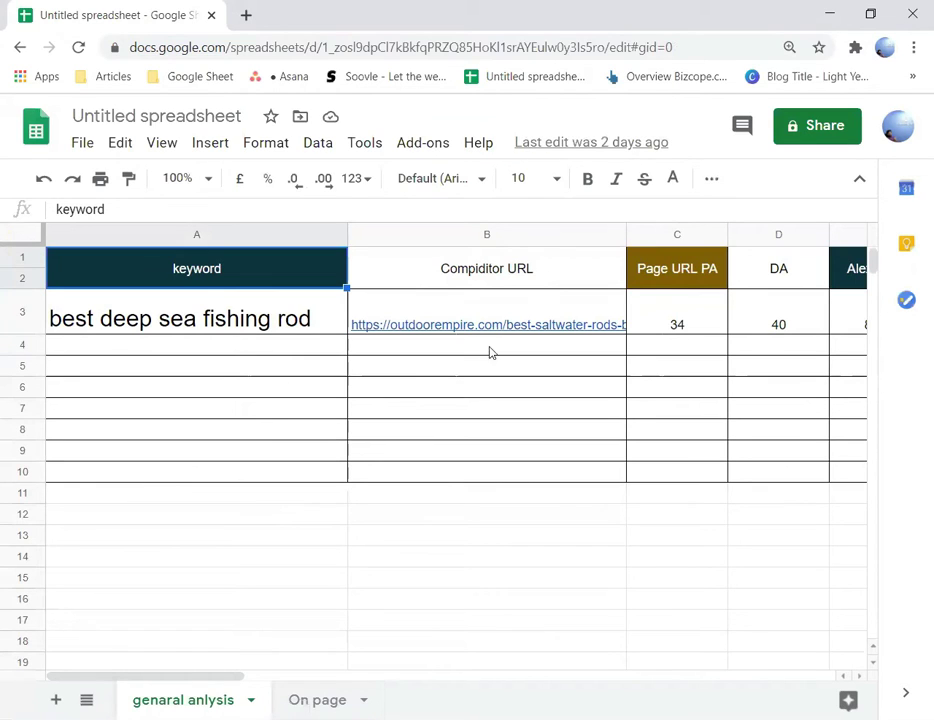
Step: Clear the row 3 entries for keyword, competitor URL, Page URL PA and DA
click(251, 318)
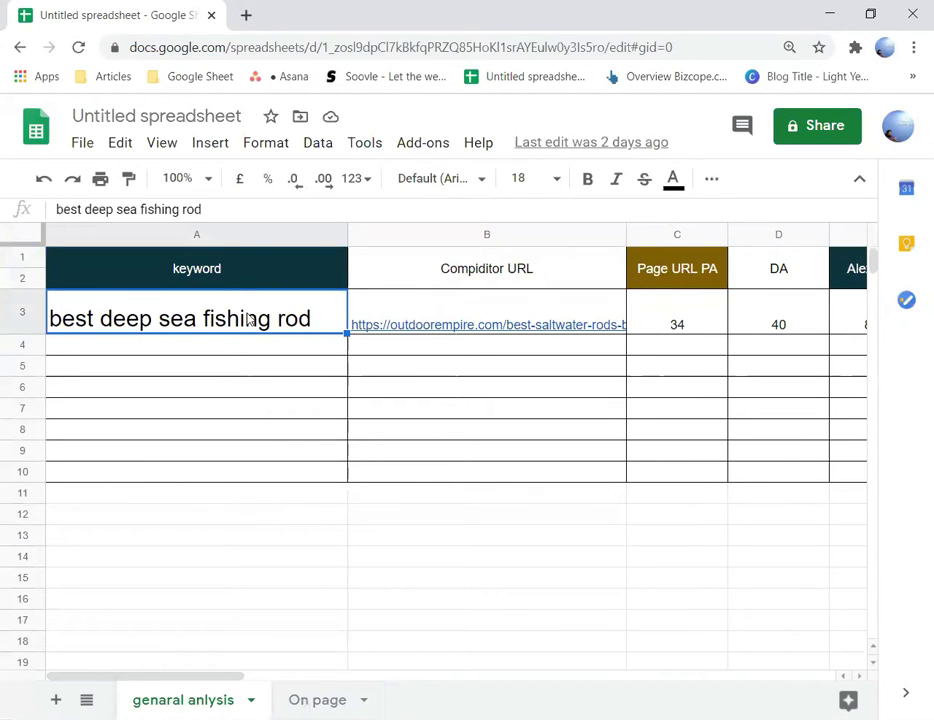
key(Delete)
click(432, 325)
key(Delete)
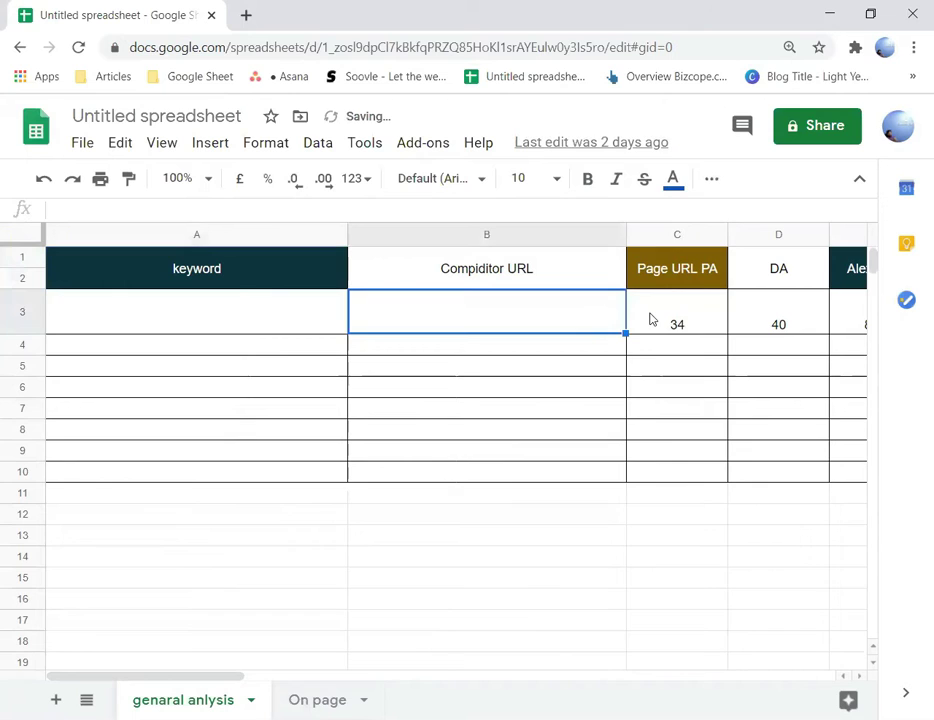
click(653, 319)
key(Delete)
click(790, 313)
key(Delete)
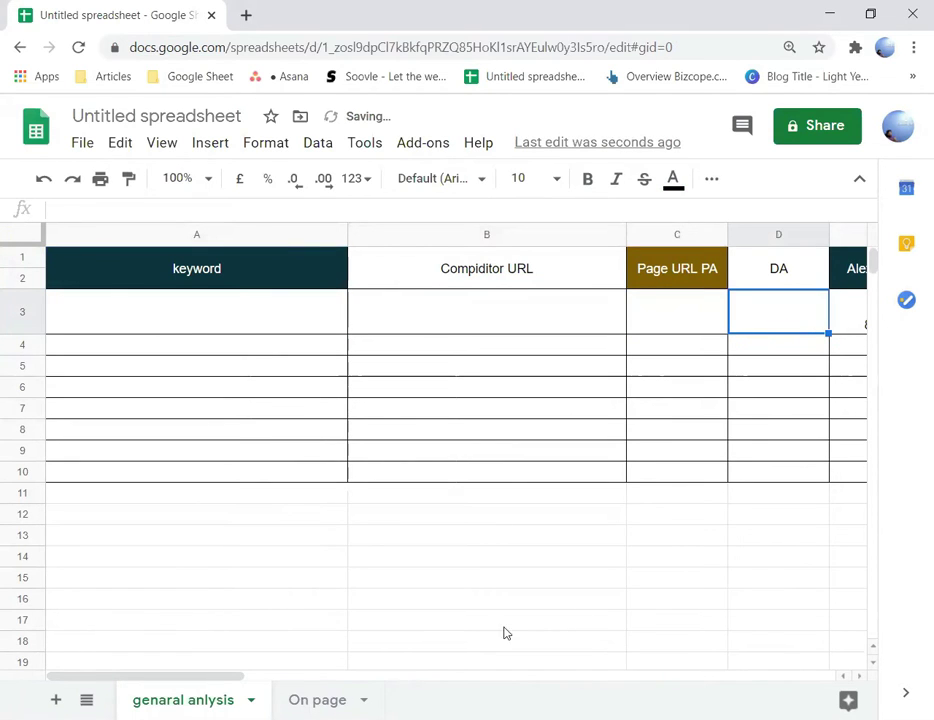
Step: Clear the remaining row 3 entries from Alexa Rank through Pinterest and return to the keyword cell A3
drag(248, 681, 402, 690)
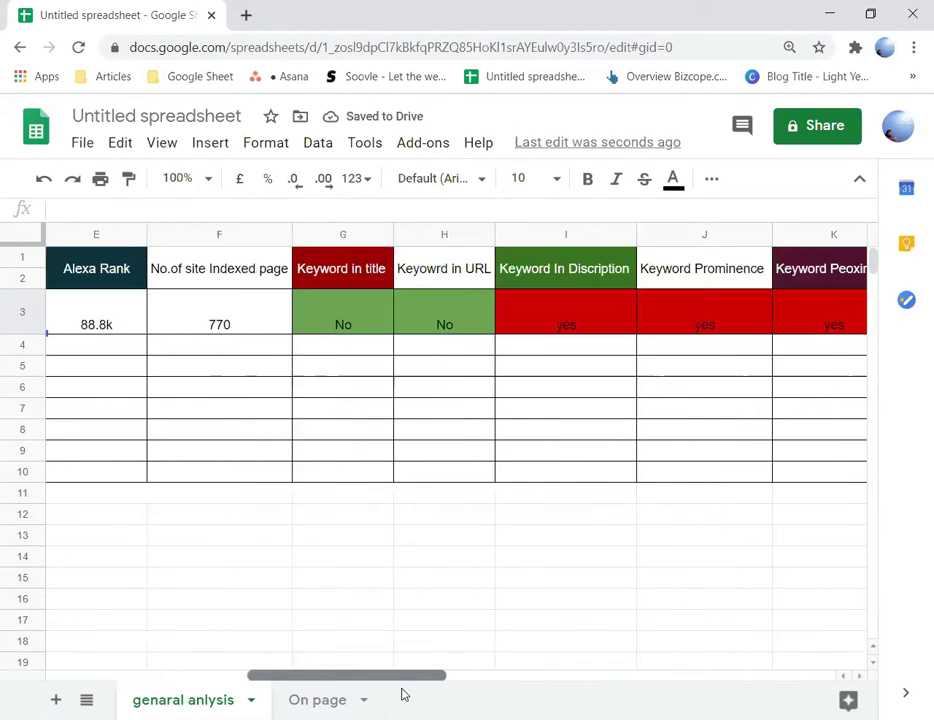
drag(90, 311, 465, 337)
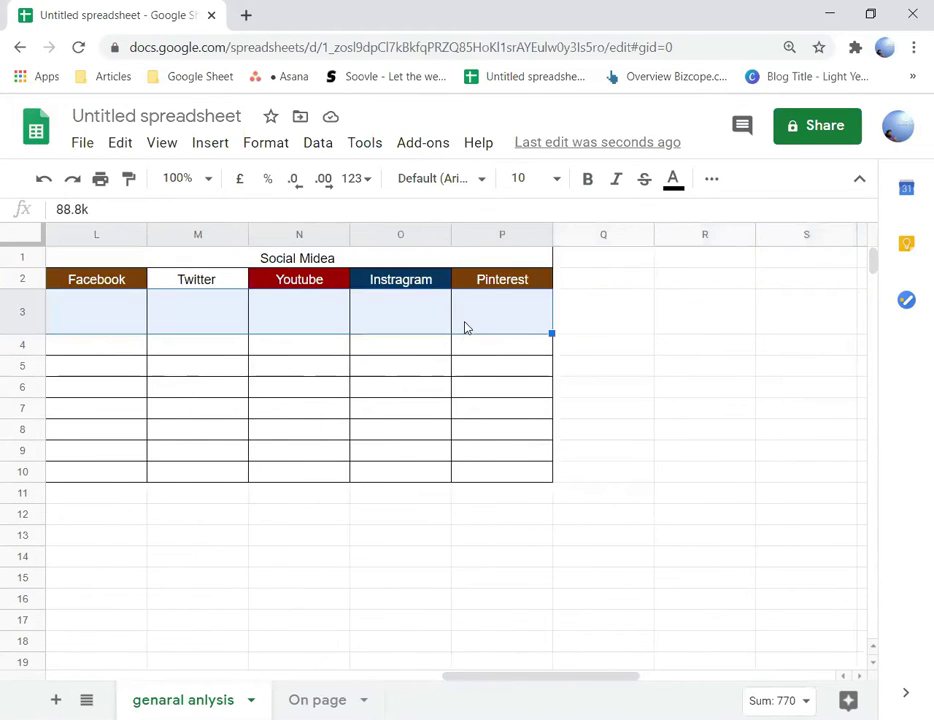
drag(488, 676, 44, 663)
click(108, 313)
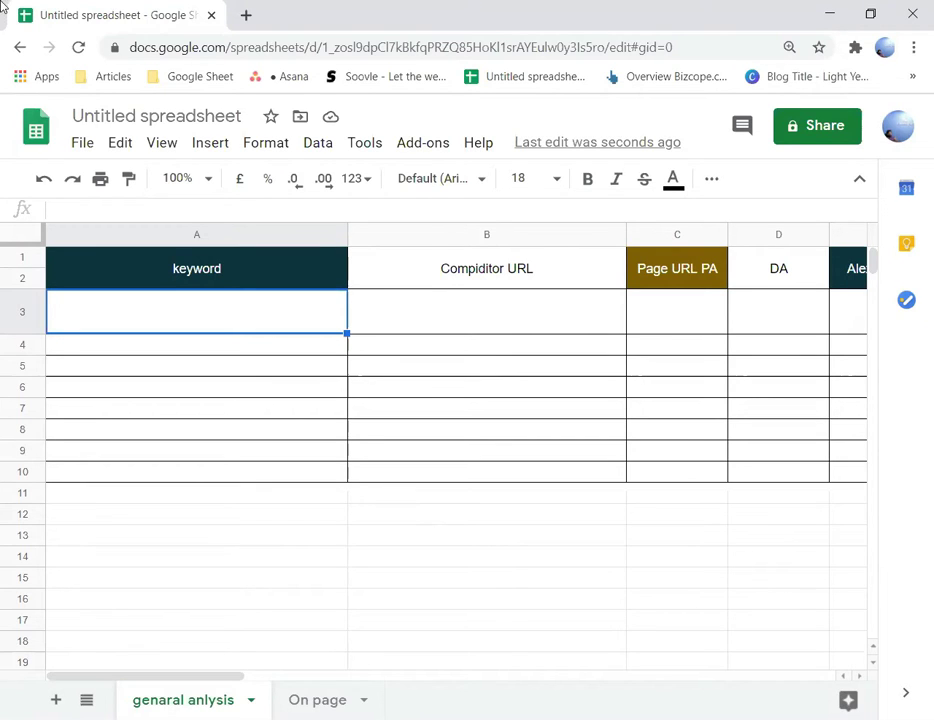
Step: Search Google for "best non stick pan" in a new browser tab
key(ctrl+t)
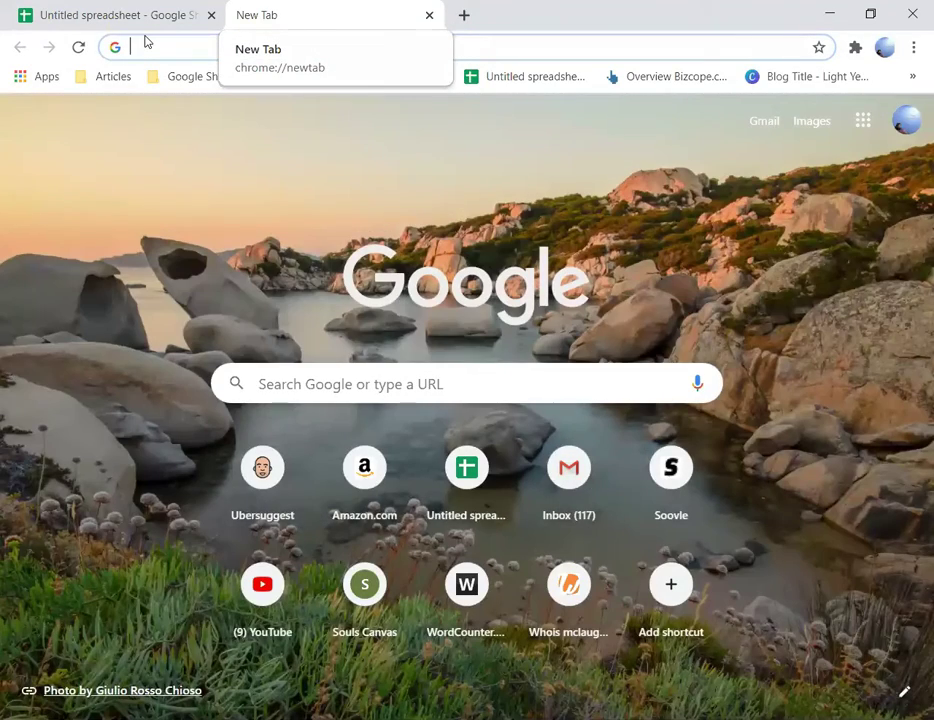
text(be)
text(stm)
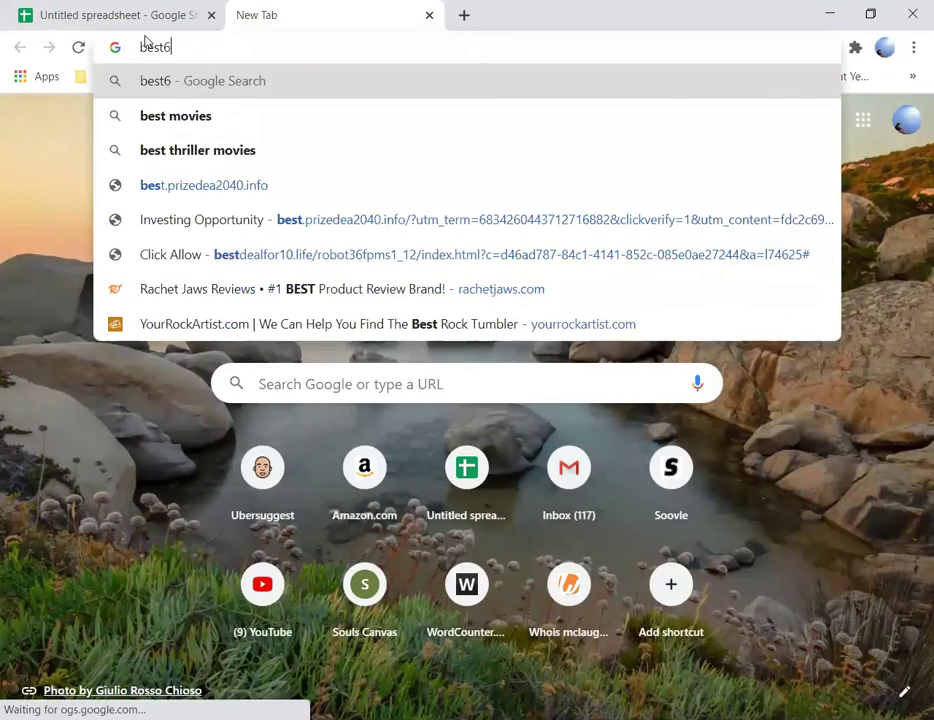
key(BackSpace)
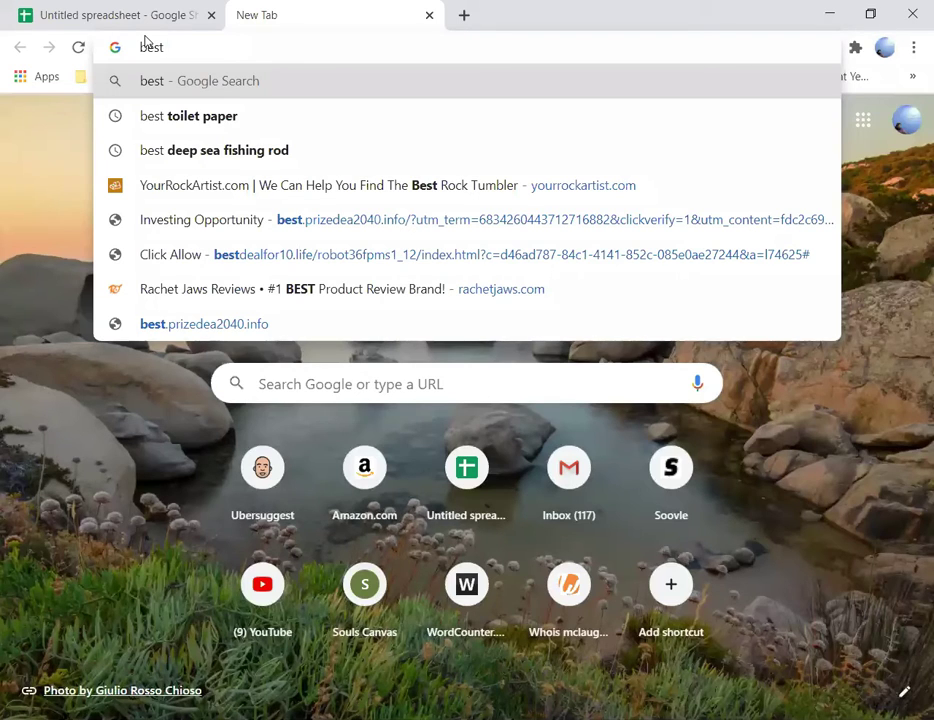
text(non)
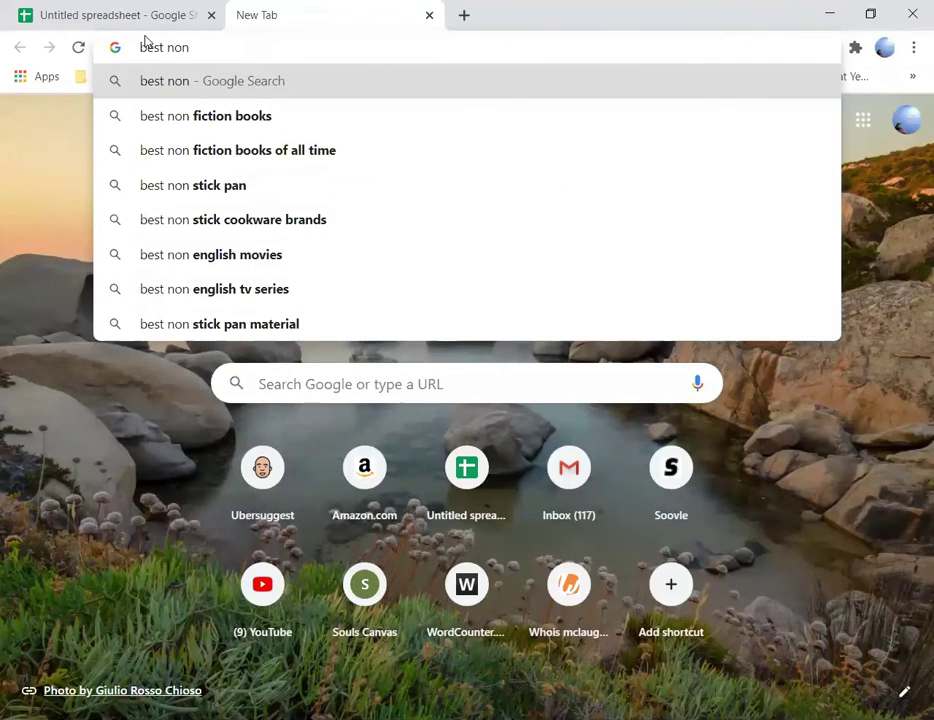
key(Down)
key(Down)
key(Down)
key(Return)
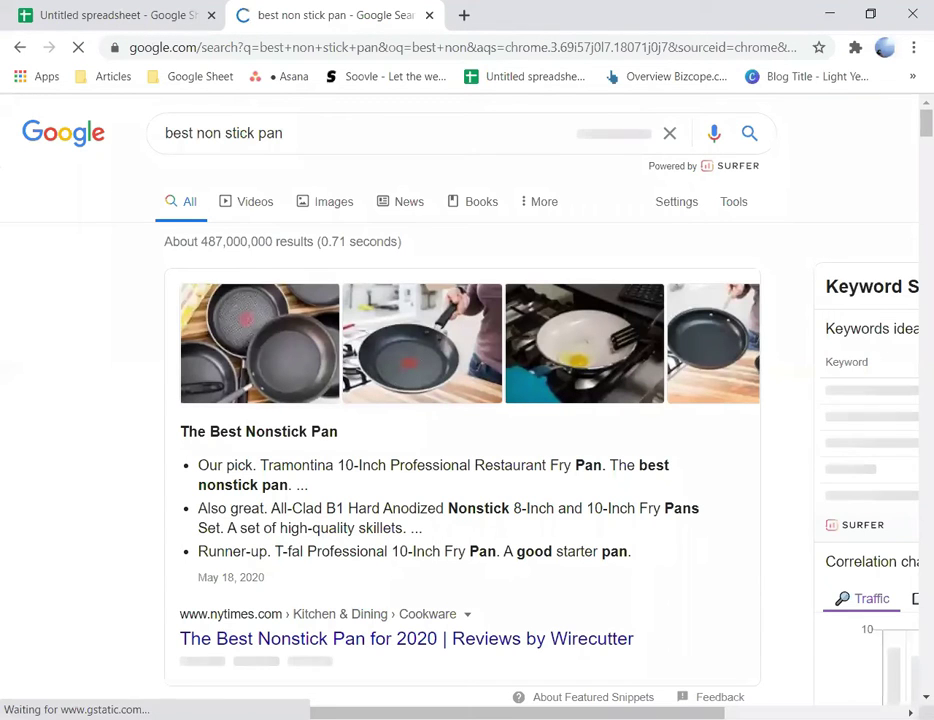
Step: Open the Good Housekeeping result "11 Best Cookware Sets 2020" in a new tab and view it
scroll(224, 345, down, 5)
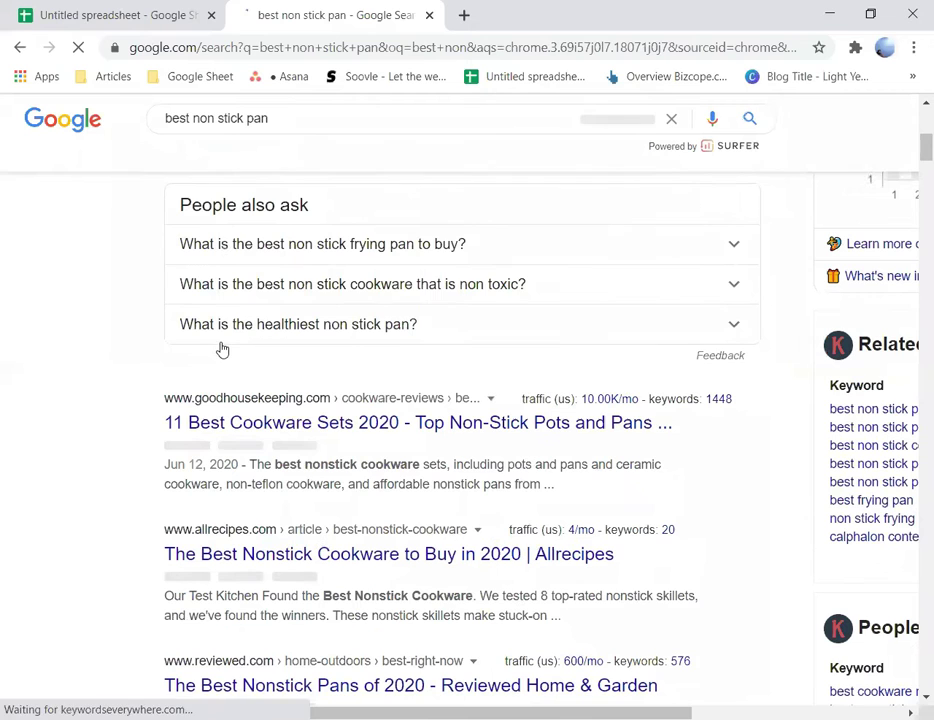
right_click(268, 428)
click(279, 440)
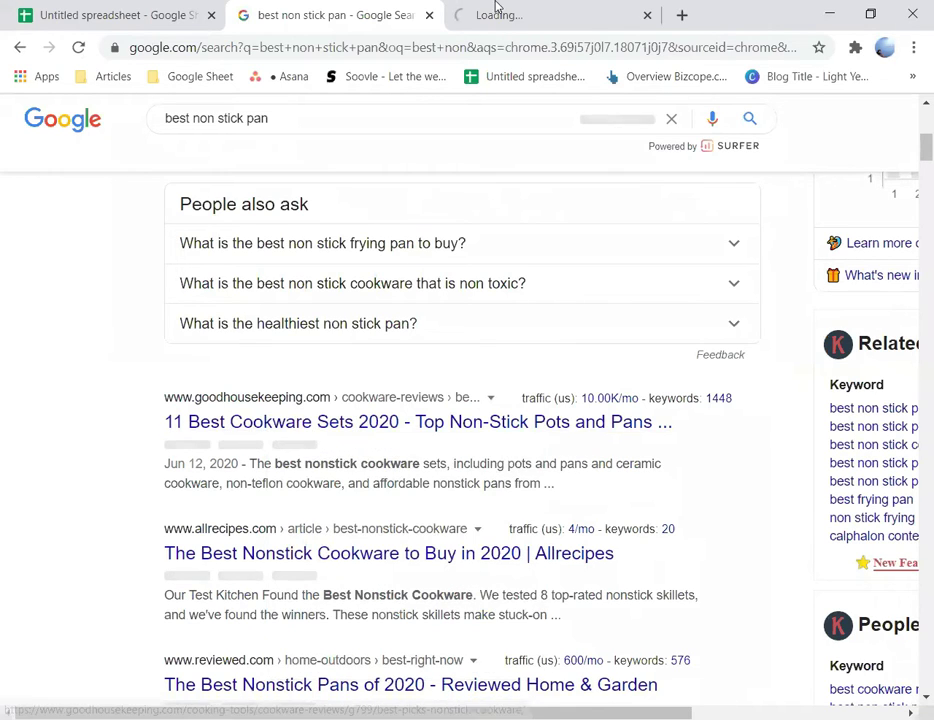
click(496, 8)
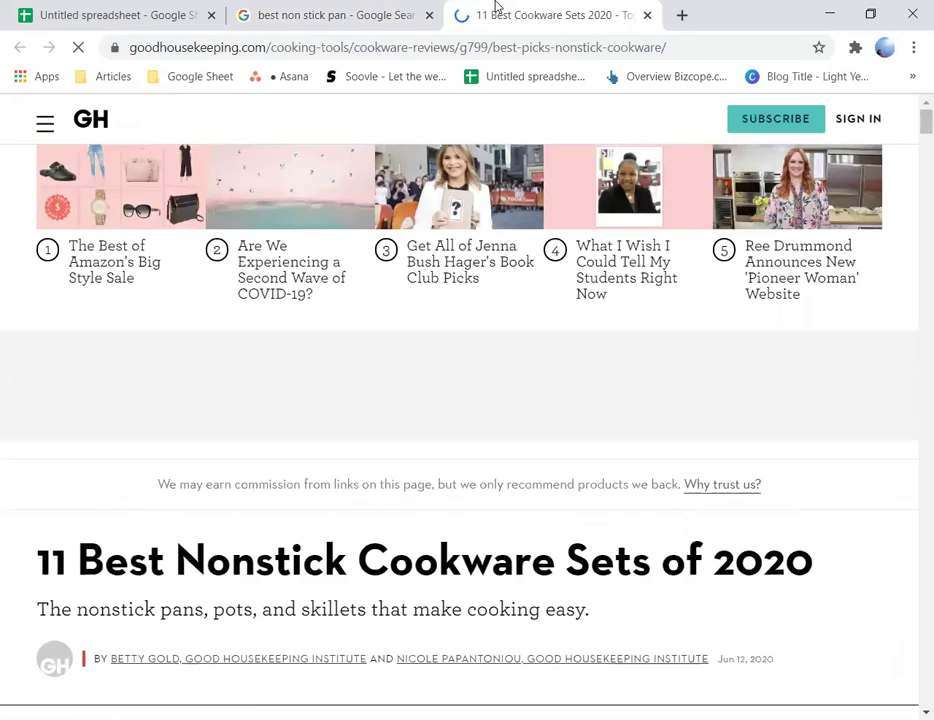
Step: Copy the keyword "best non stick pan" from the Google search box
click(313, 10)
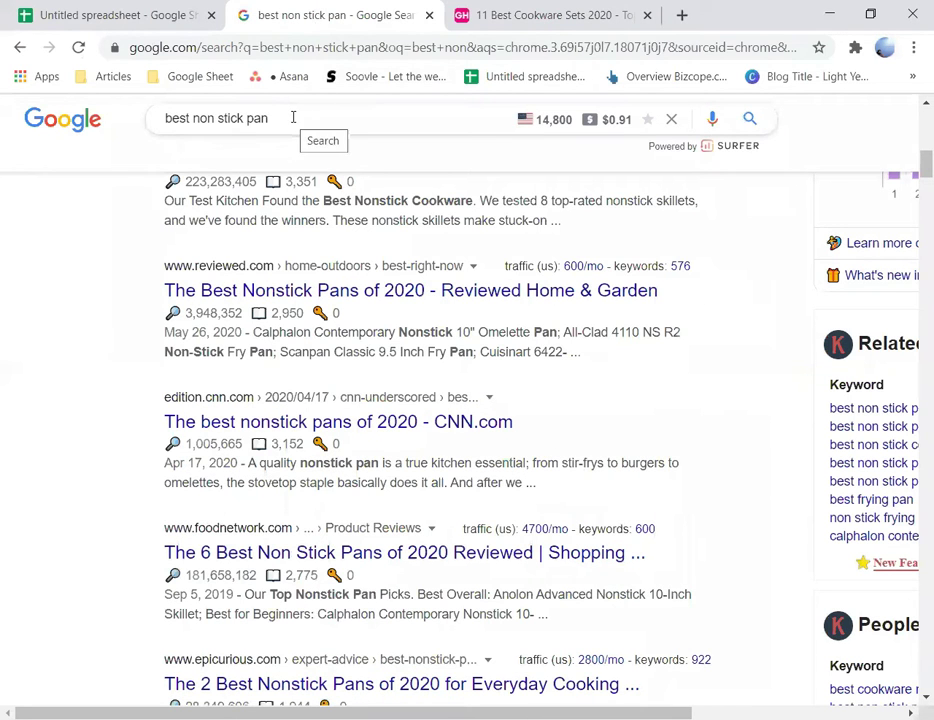
drag(292, 119, 118, 123)
key(ctrl+c)
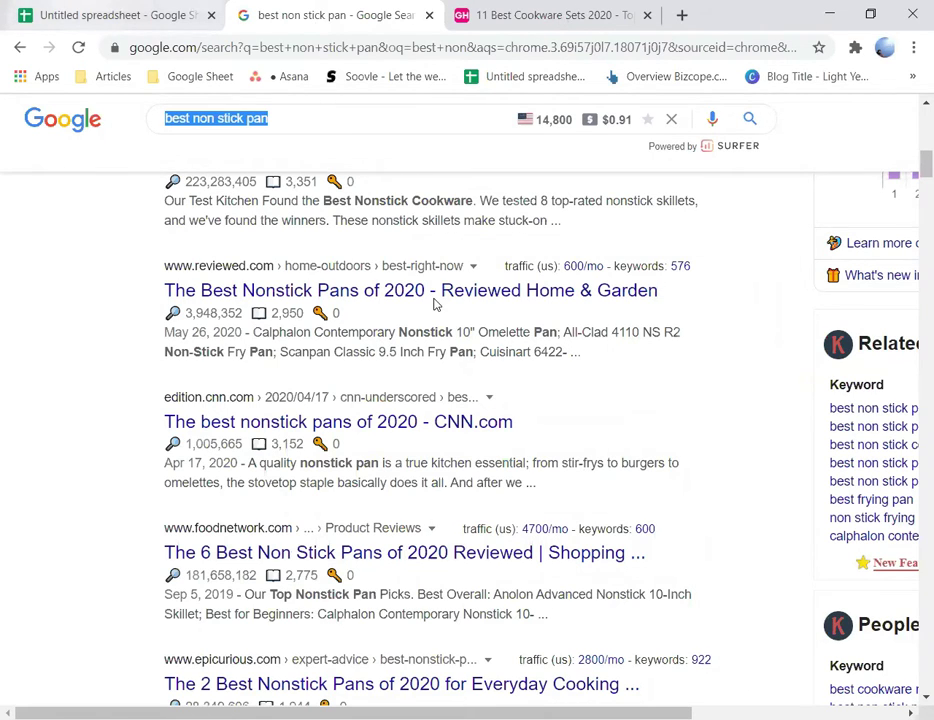
Step: Examine the Good Housekeeping article and the competing Google search results for the keyword
key(ctrl+shift+Tab)
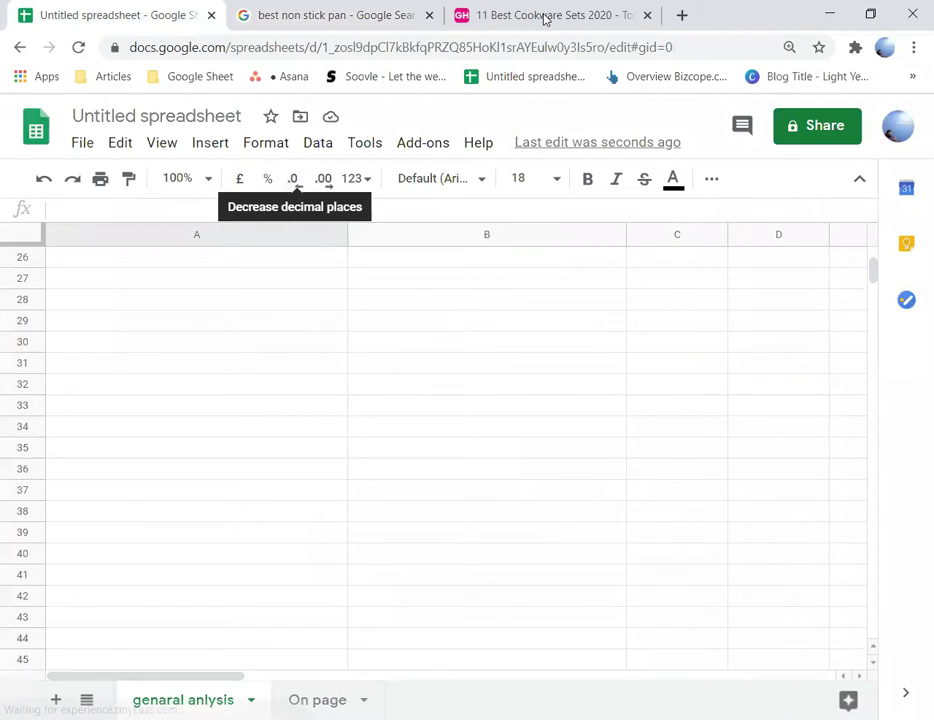
key(ctrl+shift+Tab)
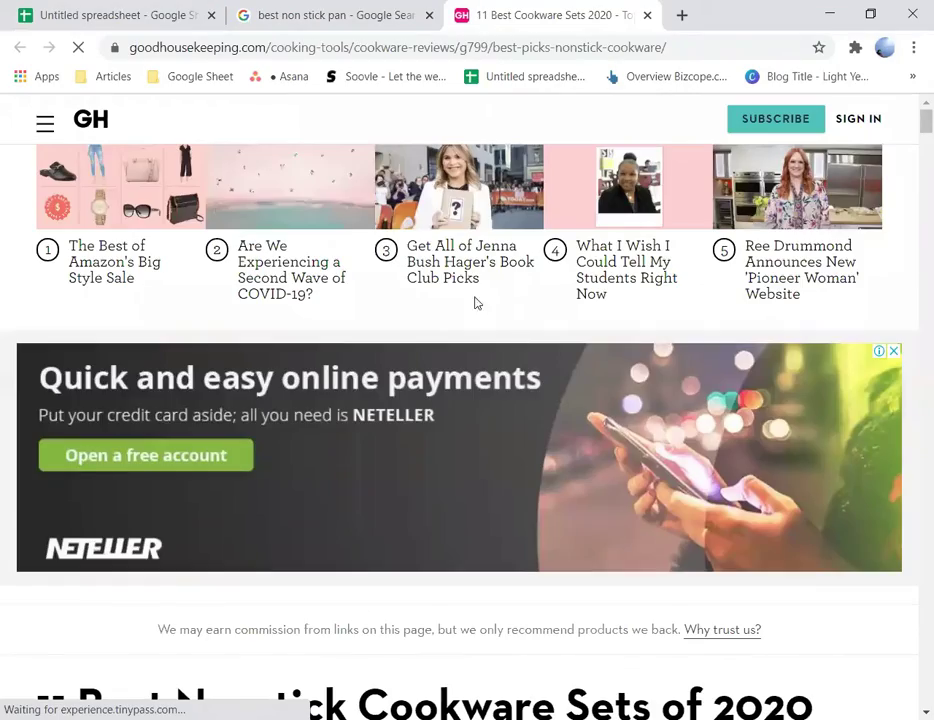
scroll(427, 315, down, 15)
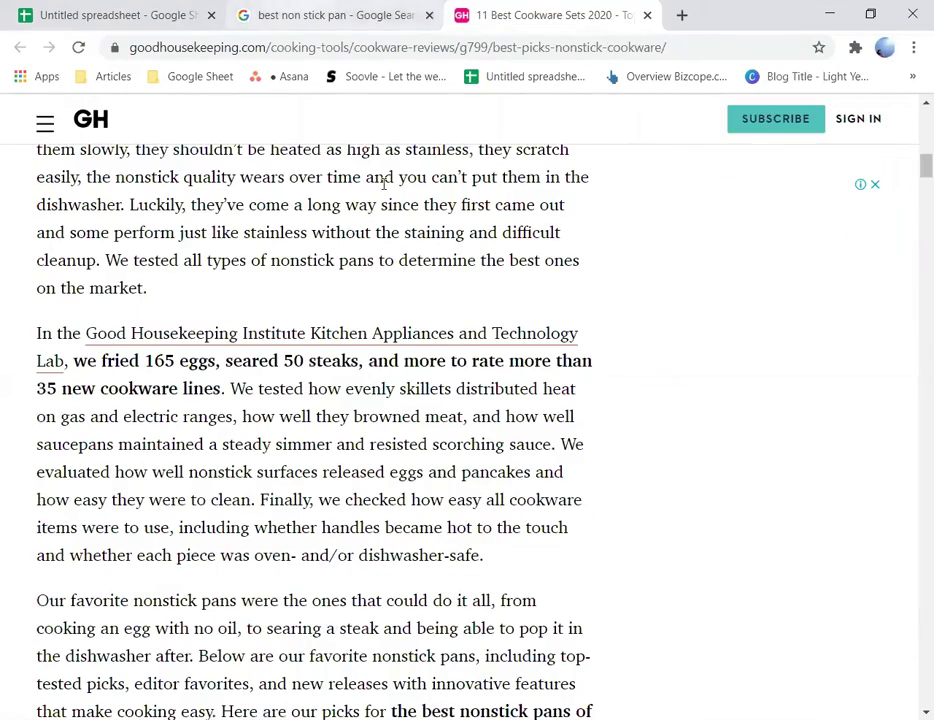
key(ctrl+shift+Tab)
scroll(300, 395, down, 5)
scroll(290, 420, down, 10)
scroll(281, 441, up, 14)
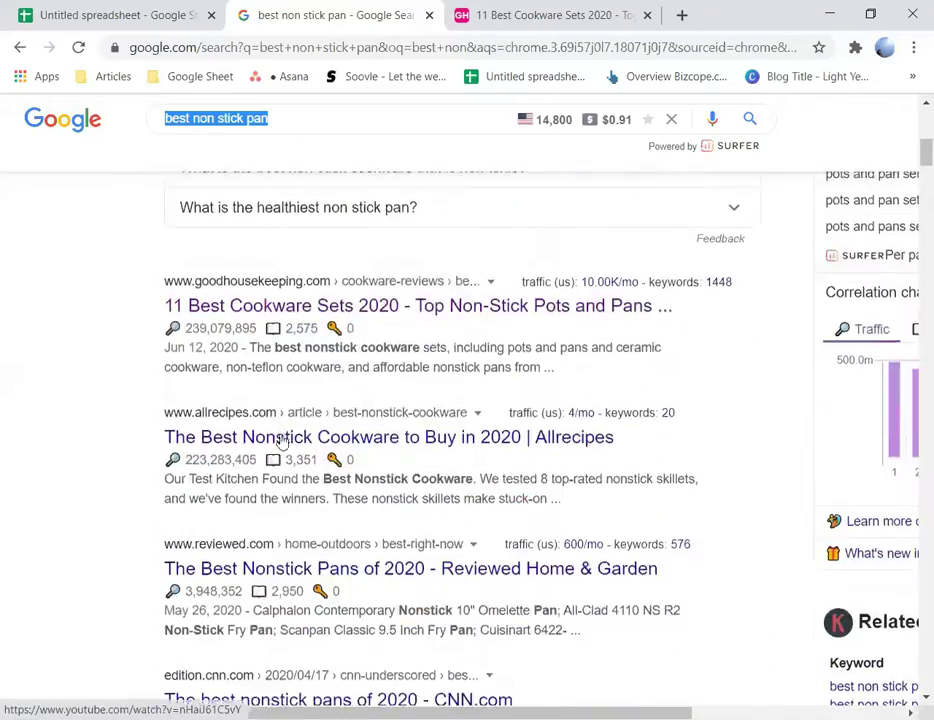
scroll(281, 438, up, 7)
scroll(295, 500, down, 13)
scroll(298, 556, down, 5)
scroll(298, 556, up, 15)
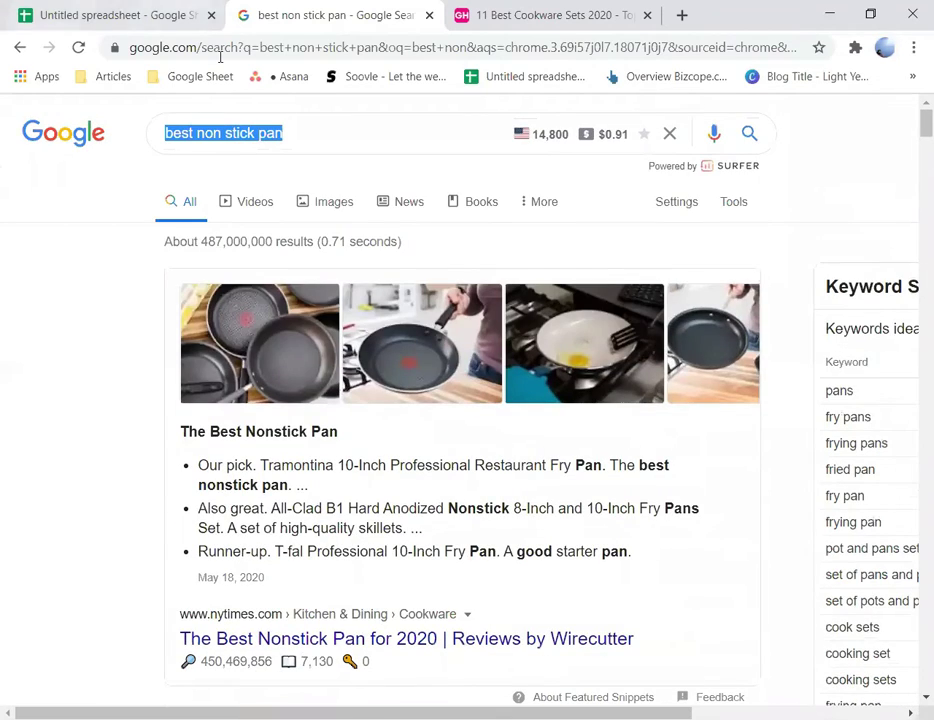
Step: Paste the keyword "best non stick pan" into cell A3 of the analysis spreadsheet
key(ctrl+shift+Tab)
scroll(285, 373, up, 5)
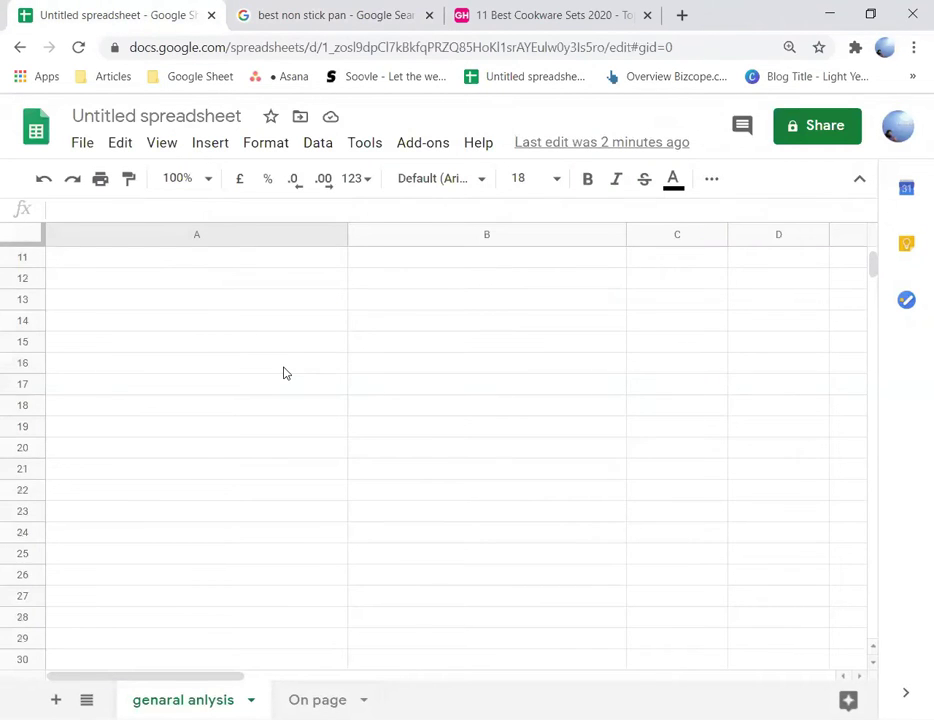
scroll(285, 373, up, 4)
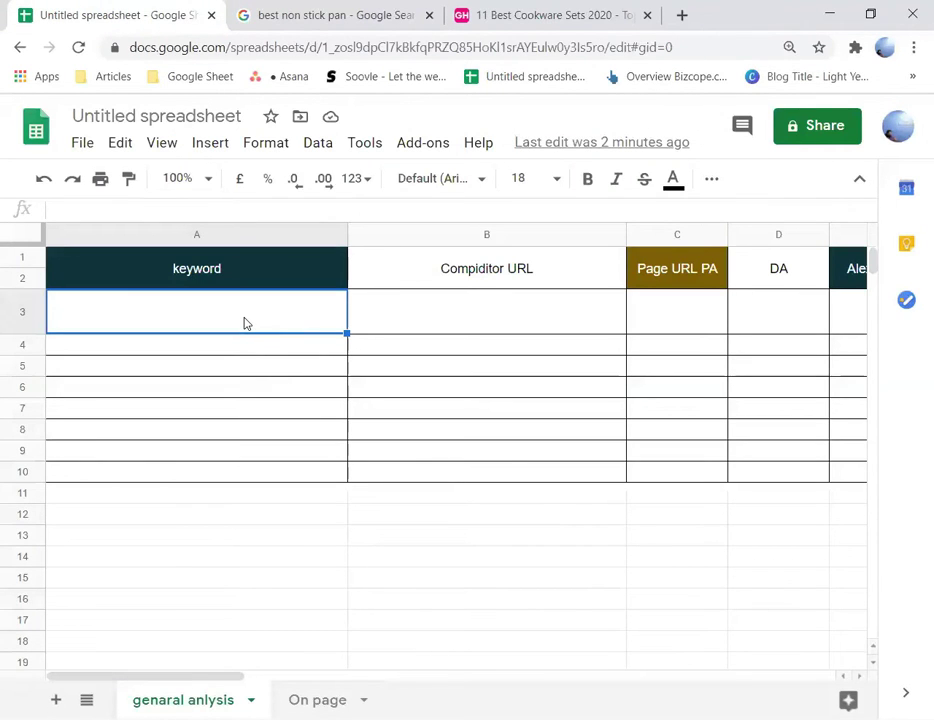
key(ctrl+v)
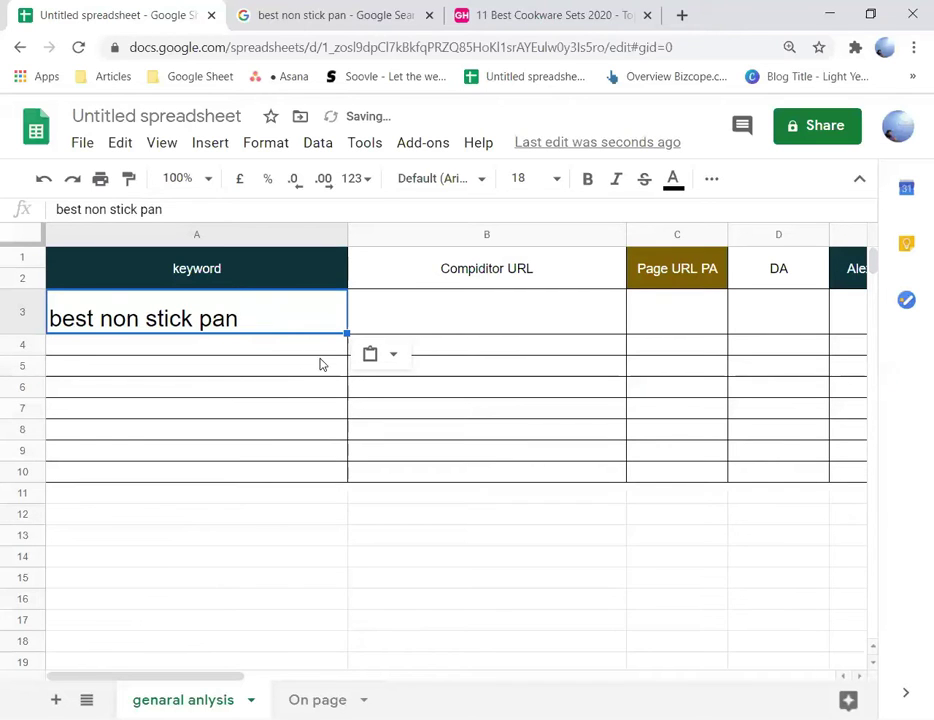
Step: Copy the Good Housekeeping article's URL and paste it into the competitor URL cell B3 of the spreadsheet
click(423, 328)
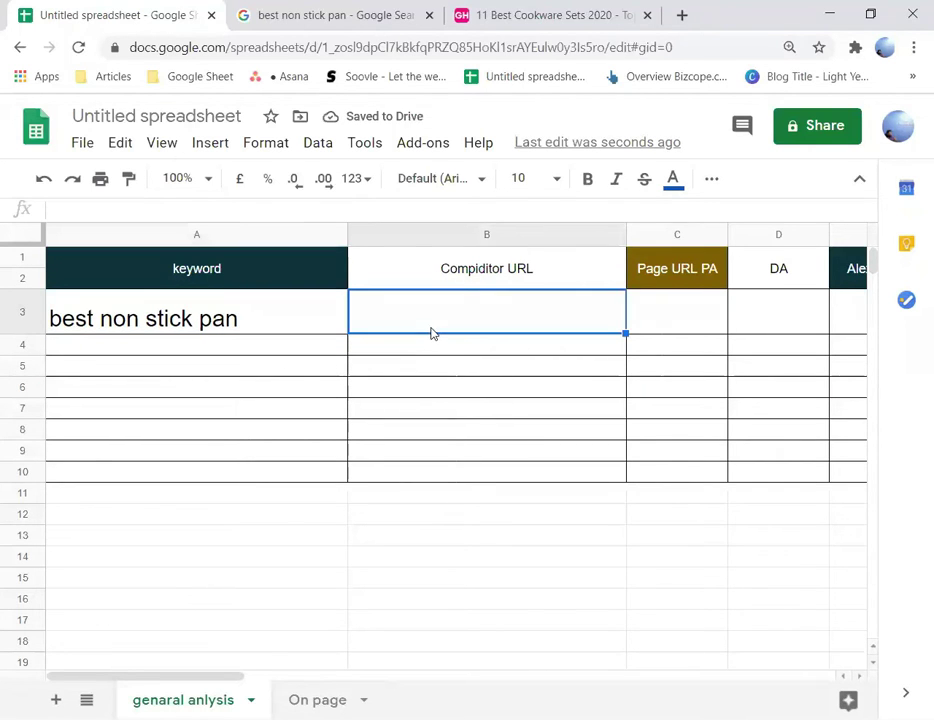
click(300, 15)
scroll(396, 354, down, 3)
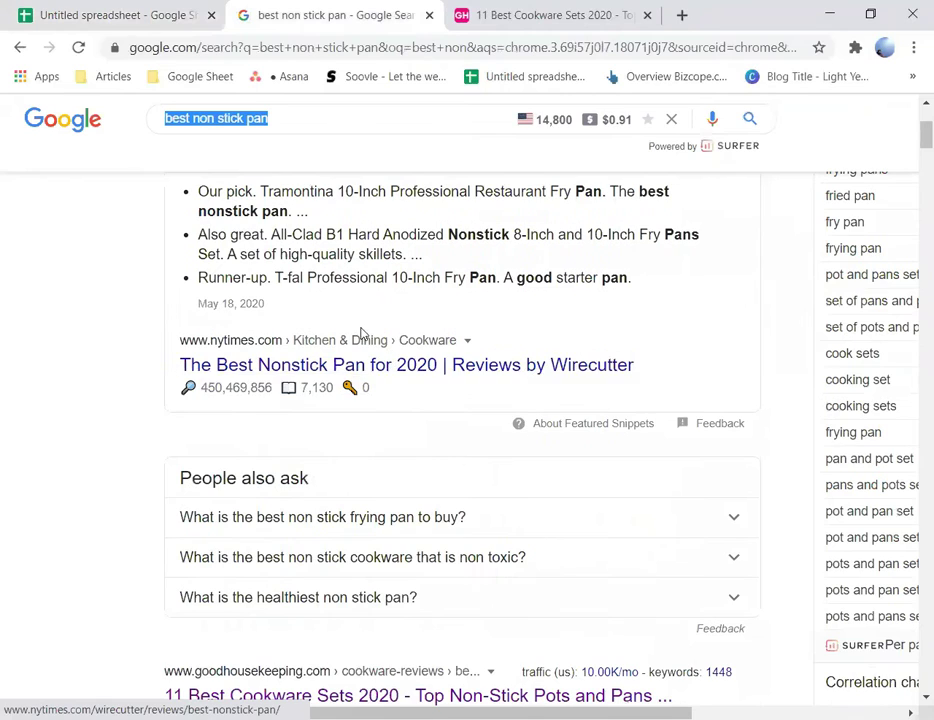
scroll(415, 478, down, 2)
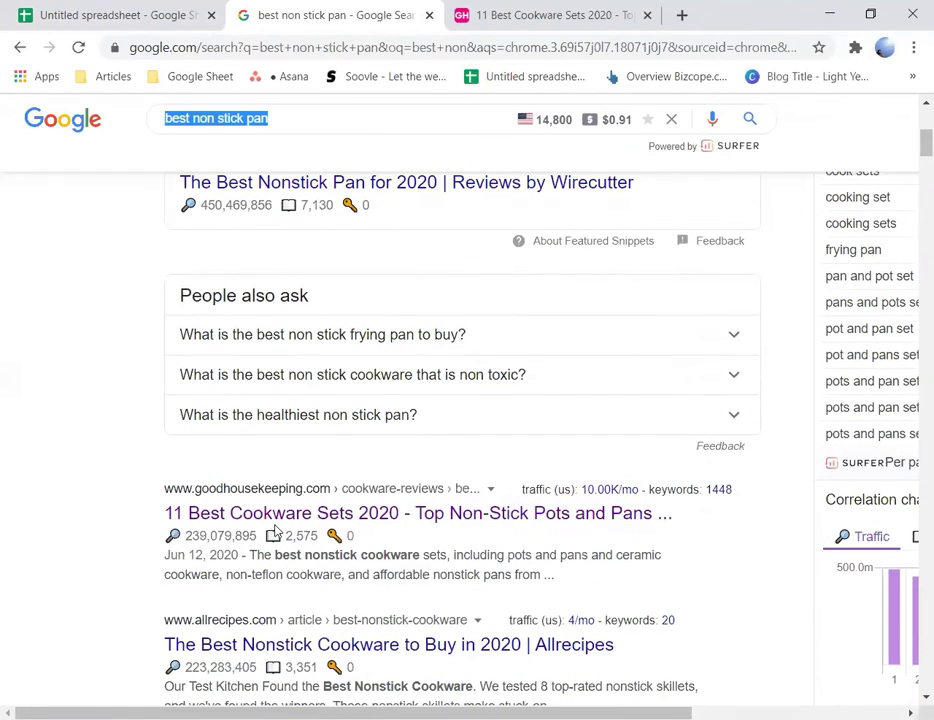
click(559, 12)
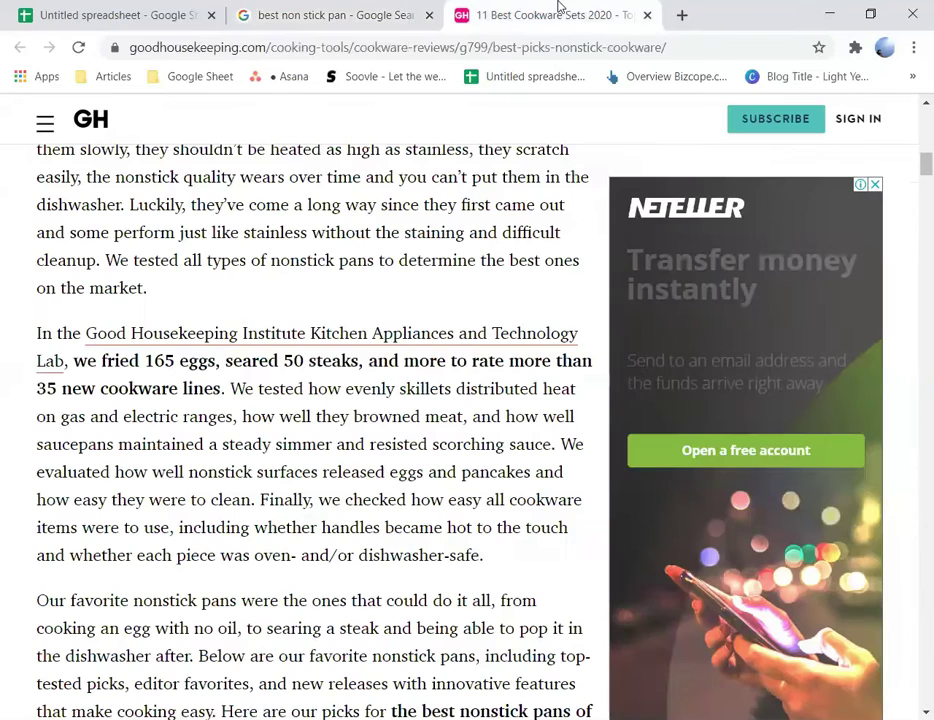
click(345, 47)
key(ctrl+c)
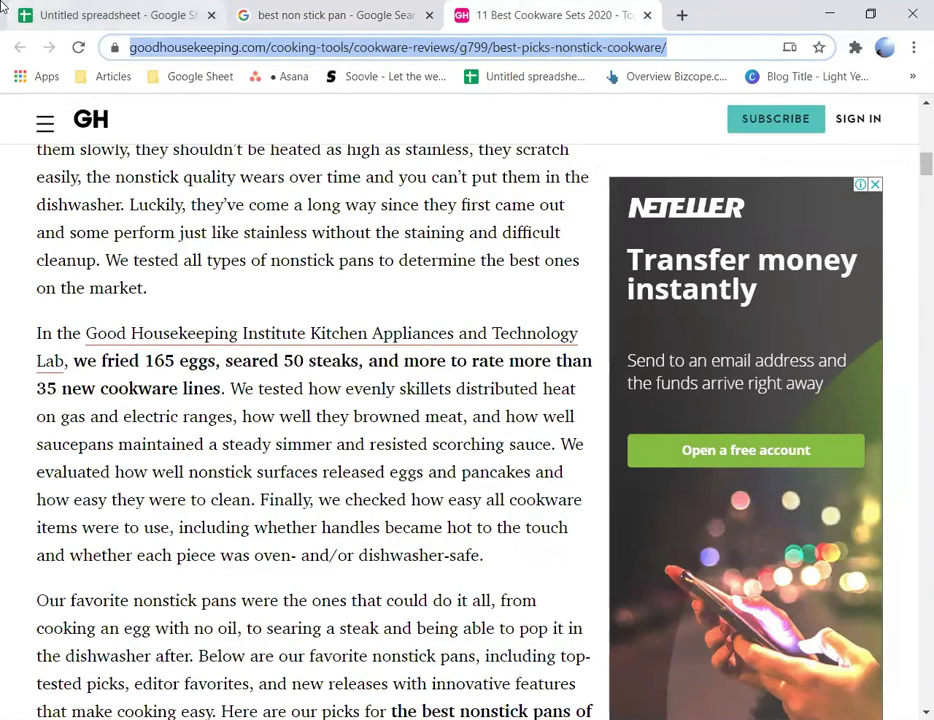
click(100, 15)
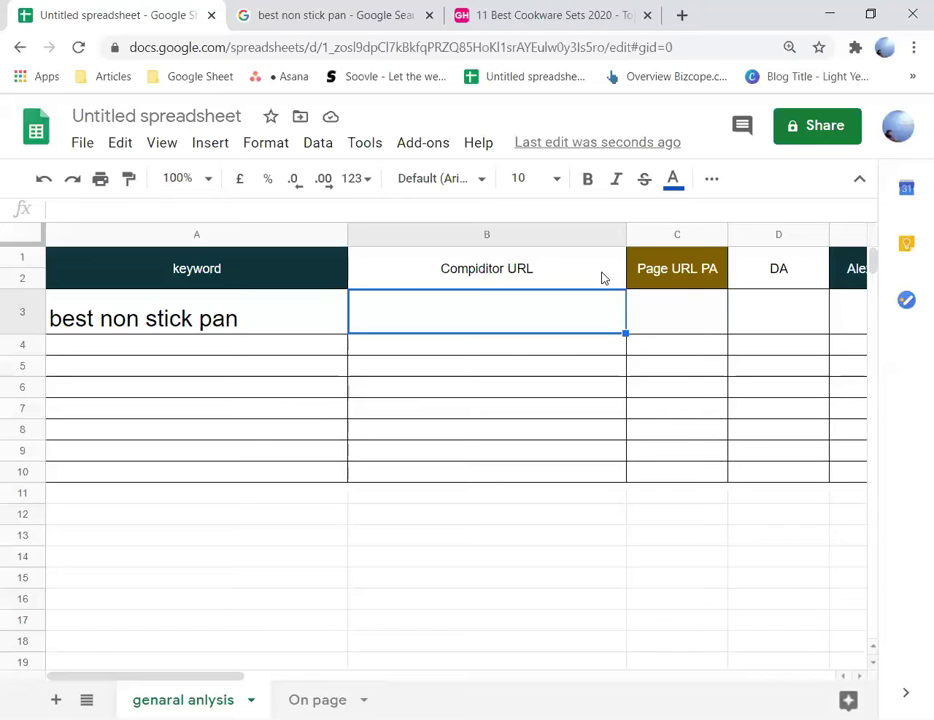
key(ctrl+v)
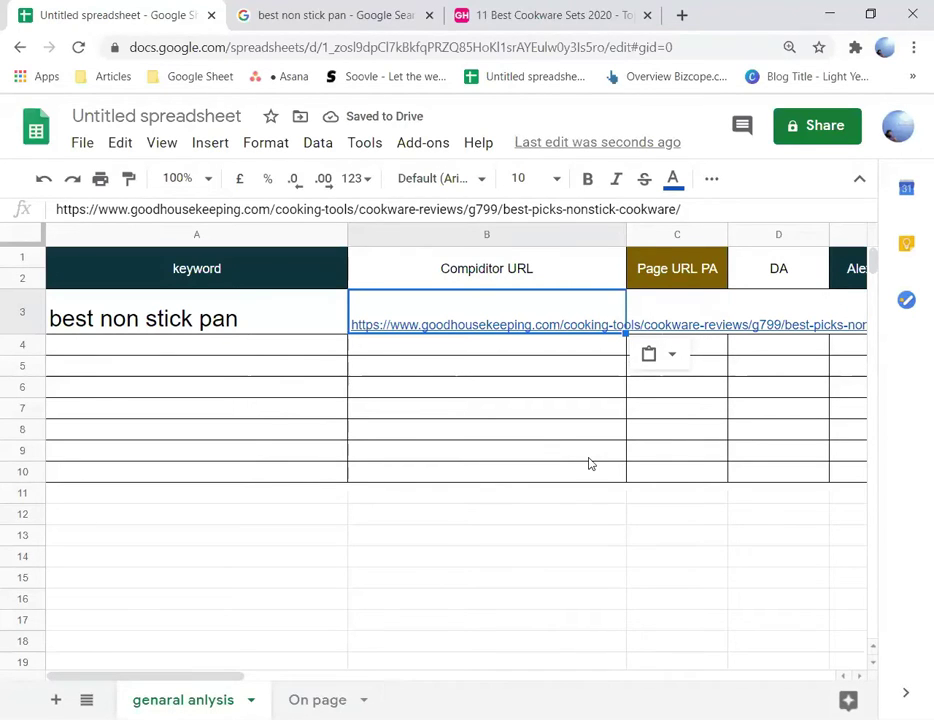
Step: Turn on the MozBar extension on the Good Housekeeping article page
click(491, 8)
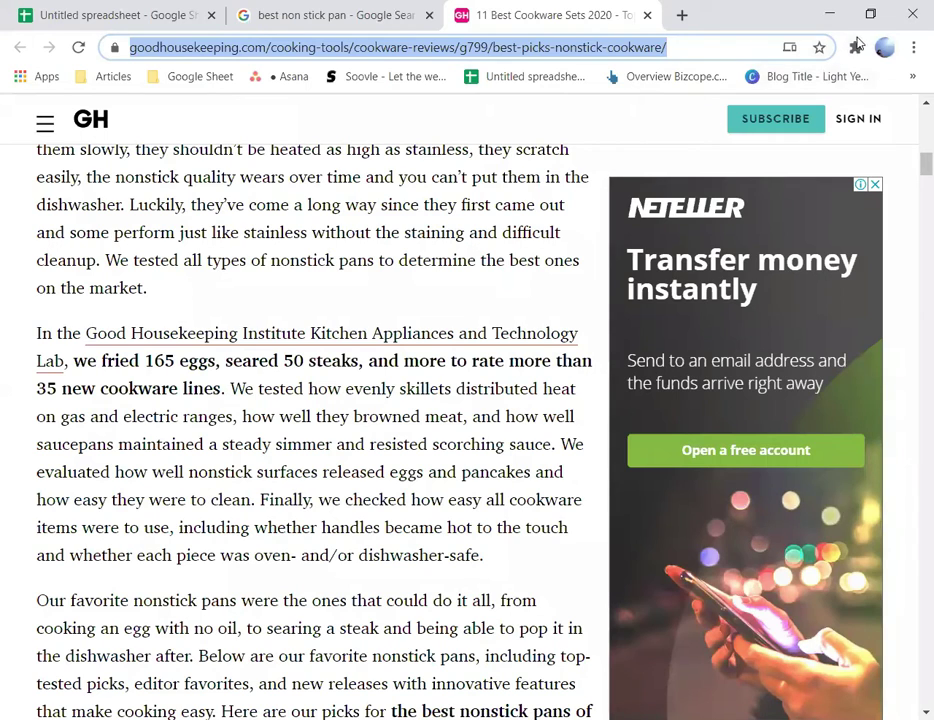
click(855, 47)
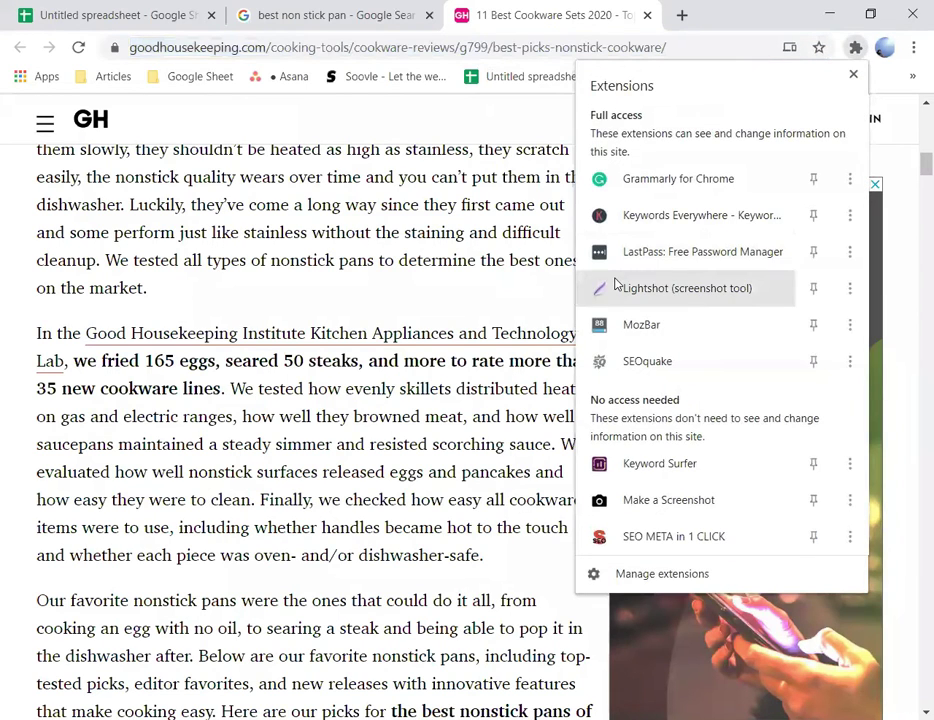
click(632, 328)
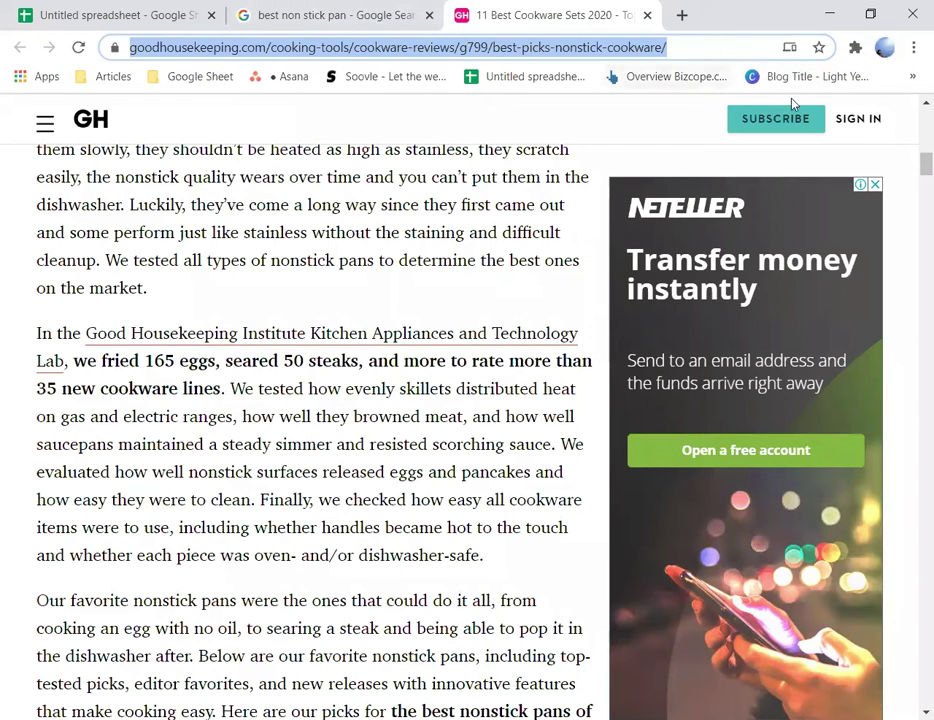
click(855, 48)
click(640, 325)
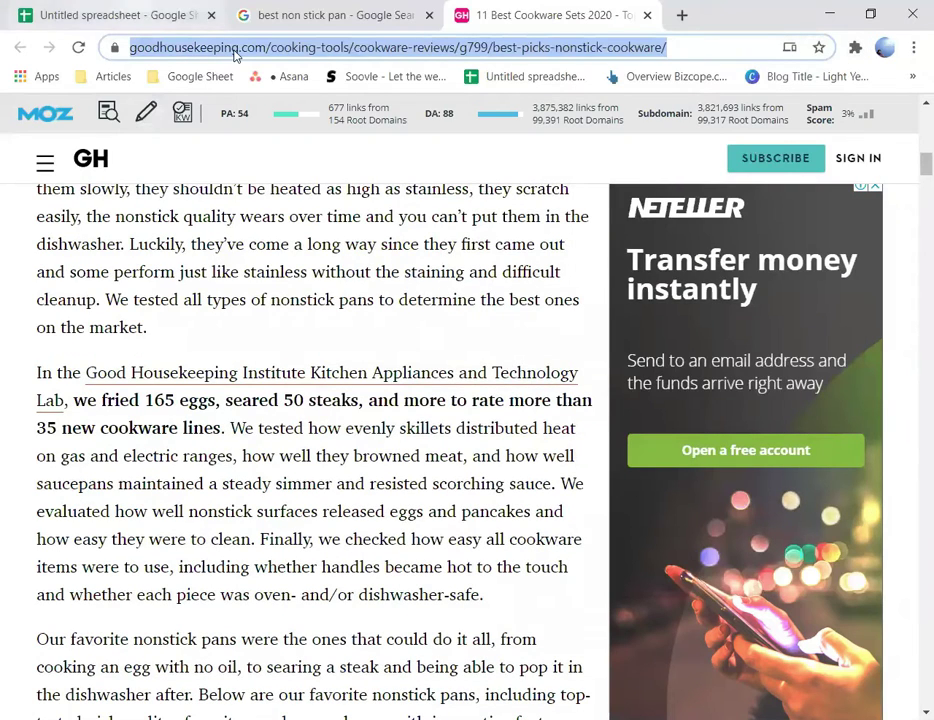
Step: Check the Good Housekeeping article's Page Authority in MozBar and enter 54 in the Page URL PA cell C3
click(313, 12)
key(ctrl+1)
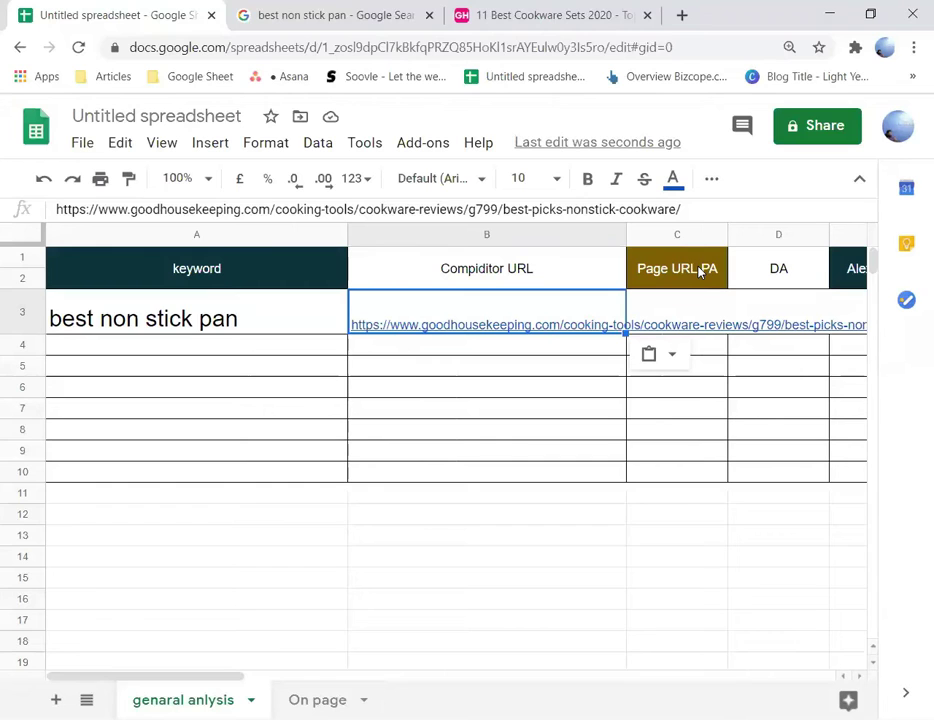
click(490, 14)
click(380, 16)
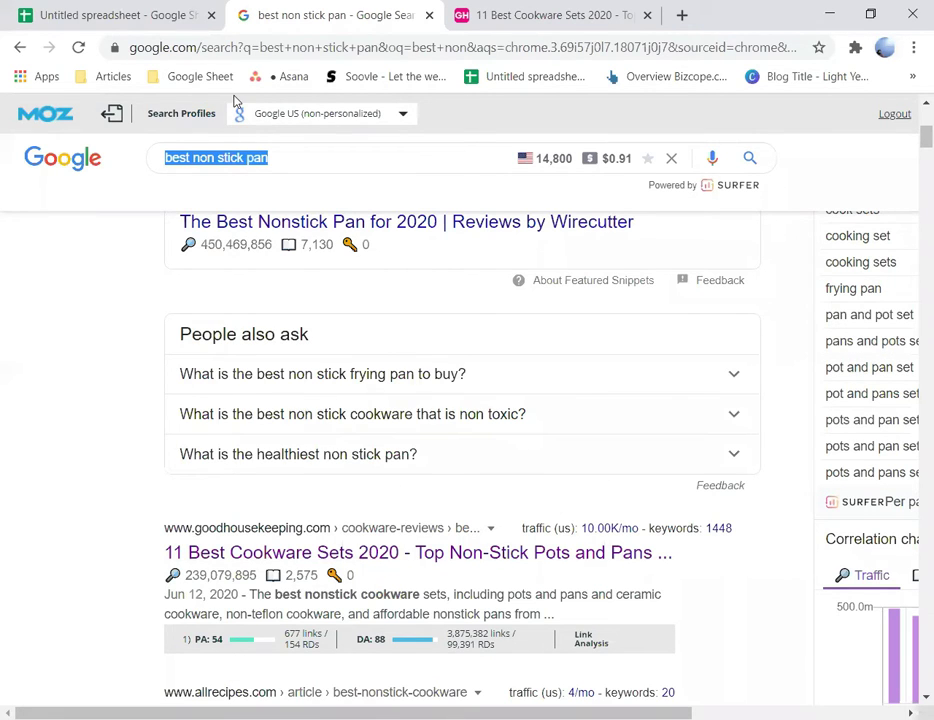
key(ctrl+shift+Tab)
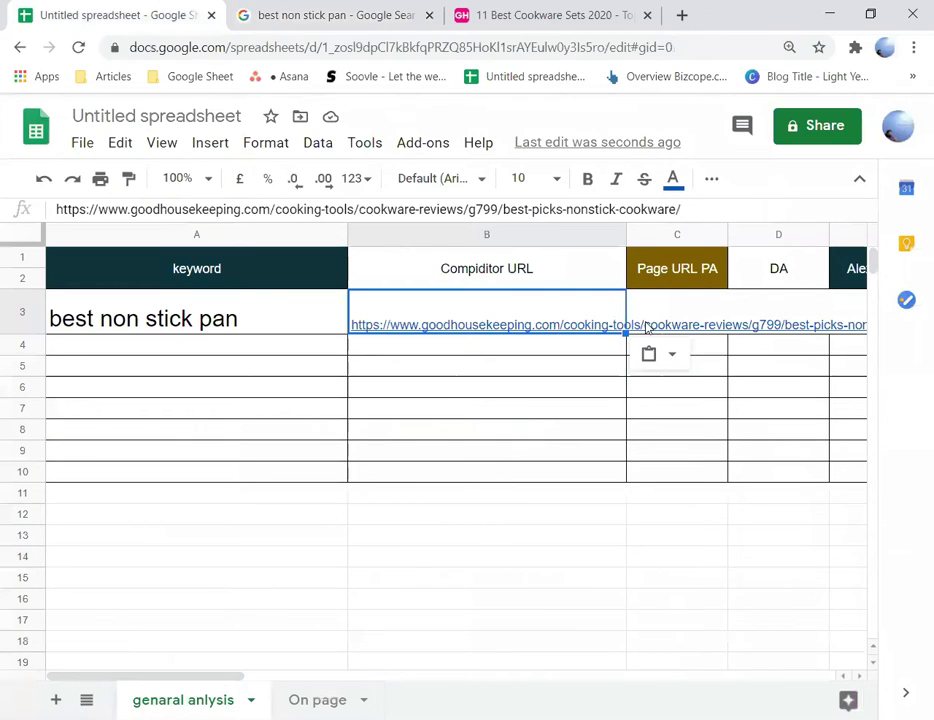
click(540, 15)
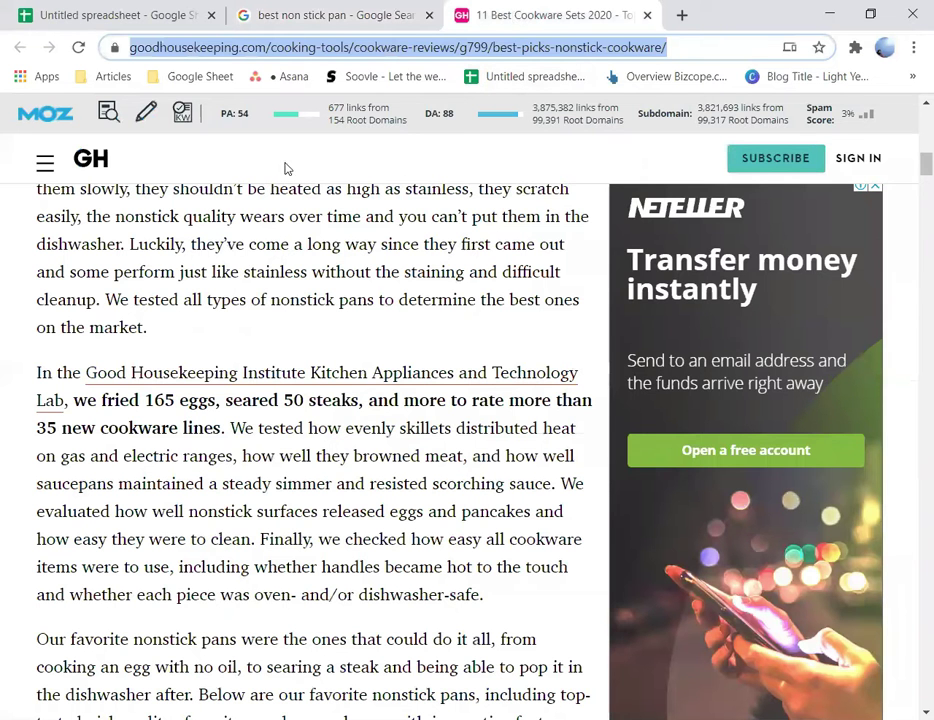
key(ctrl+1)
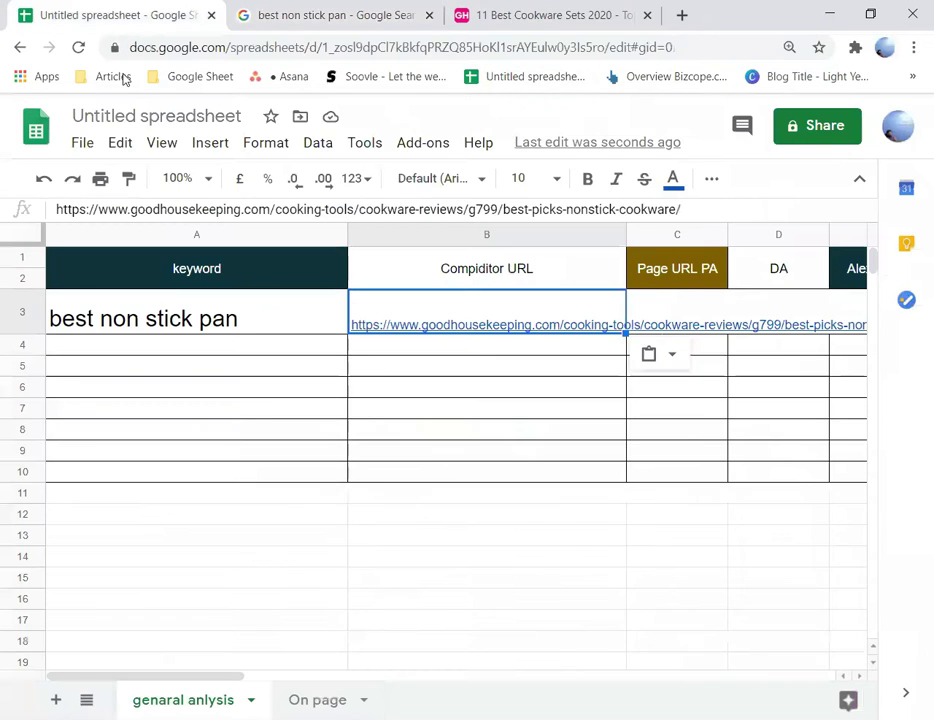
click(705, 320)
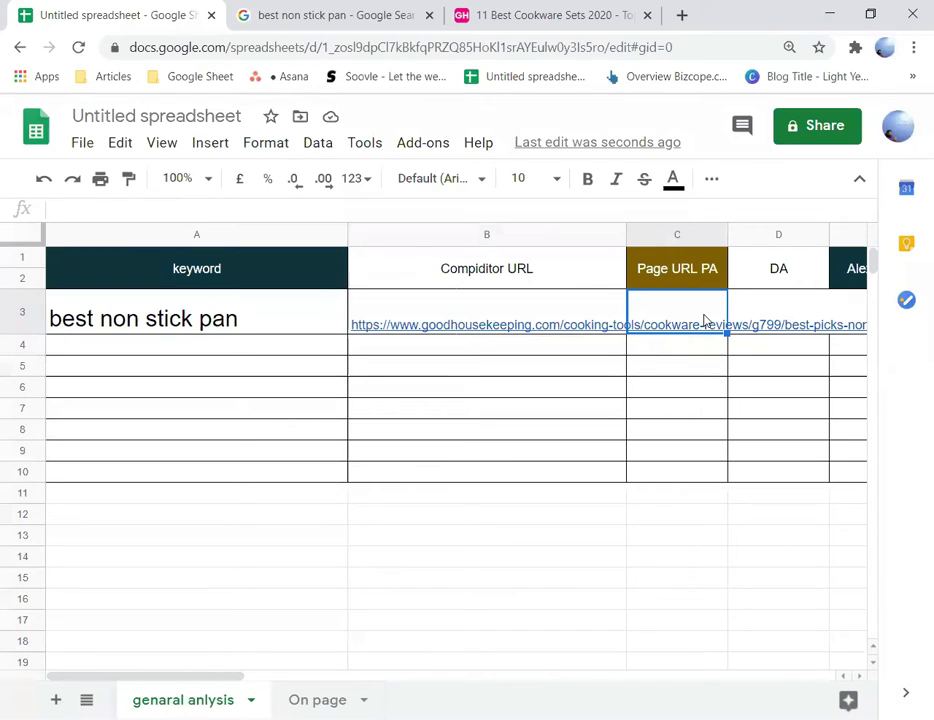
text(540)
key(BackSpace)
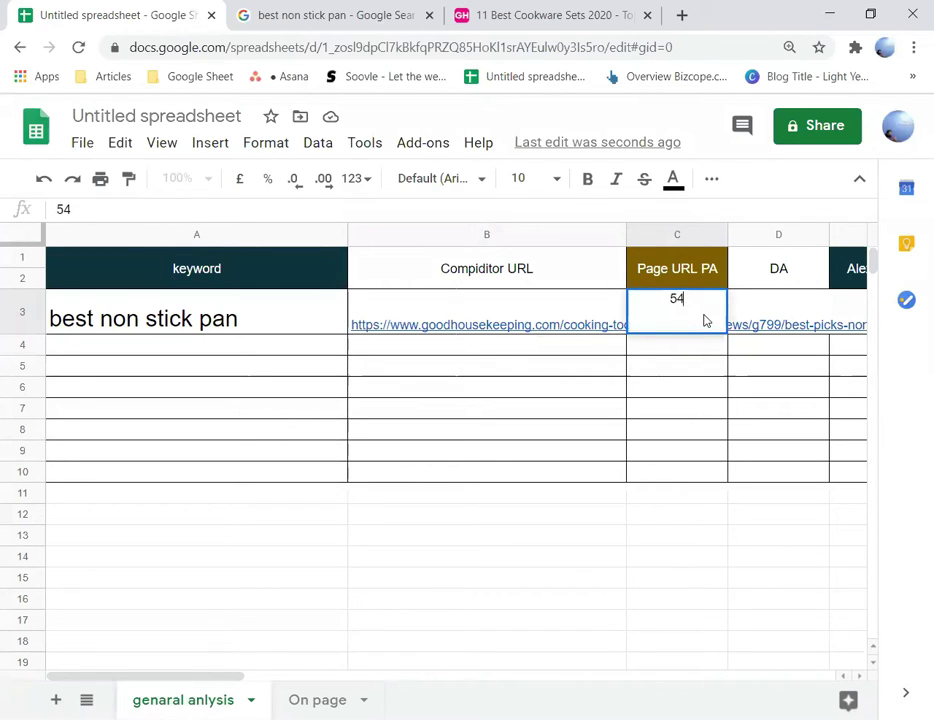
click(719, 352)
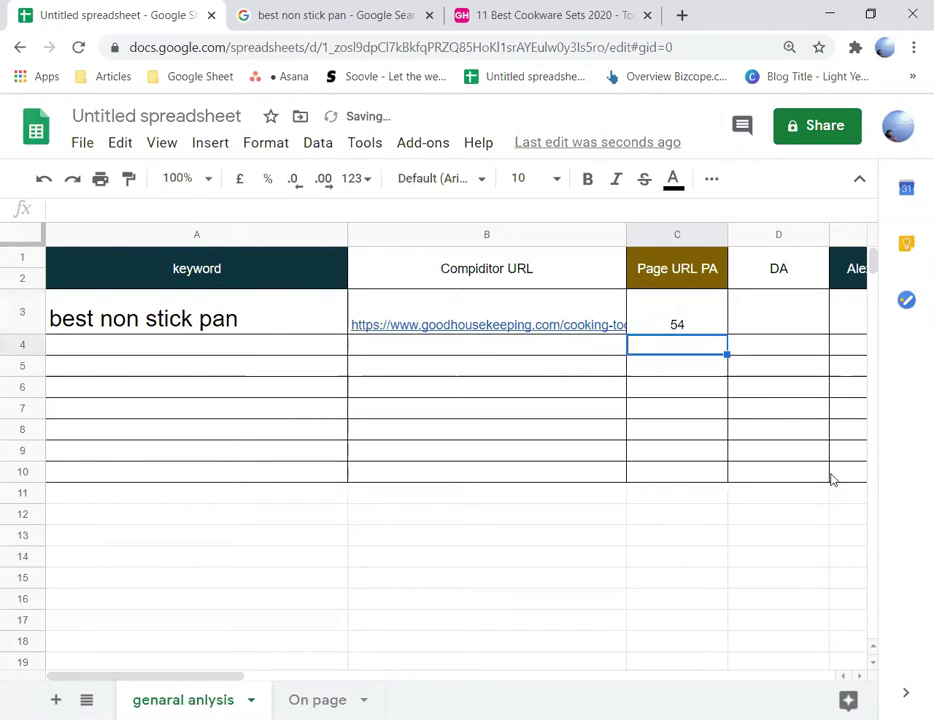
Step: Check the article's Domain Authority in MozBar and enter 88 in the DA cell D3
click(782, 315)
click(508, 10)
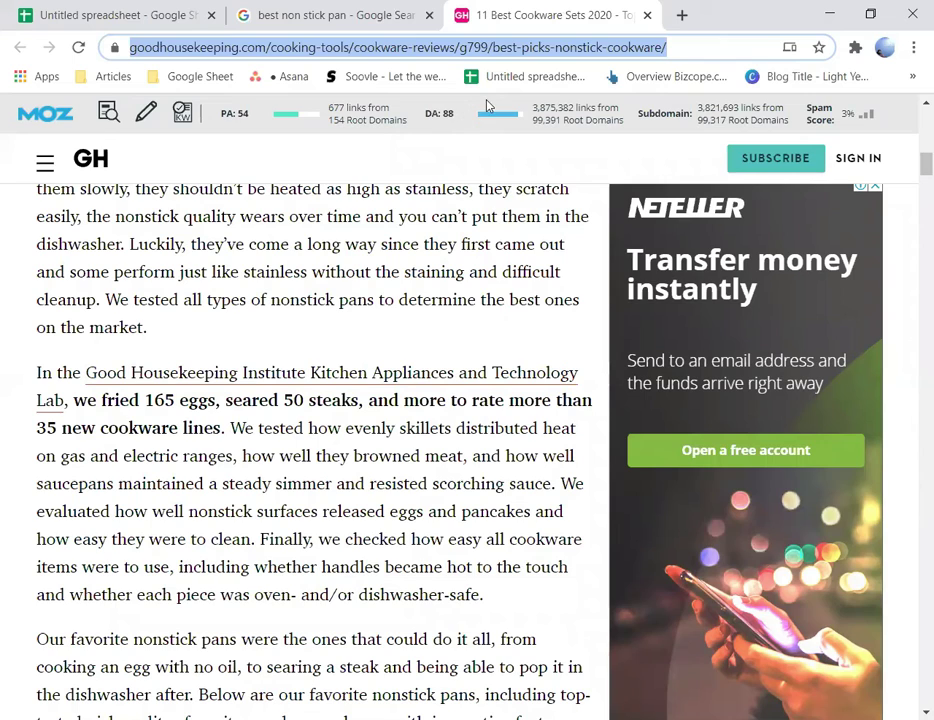
click(100, 15)
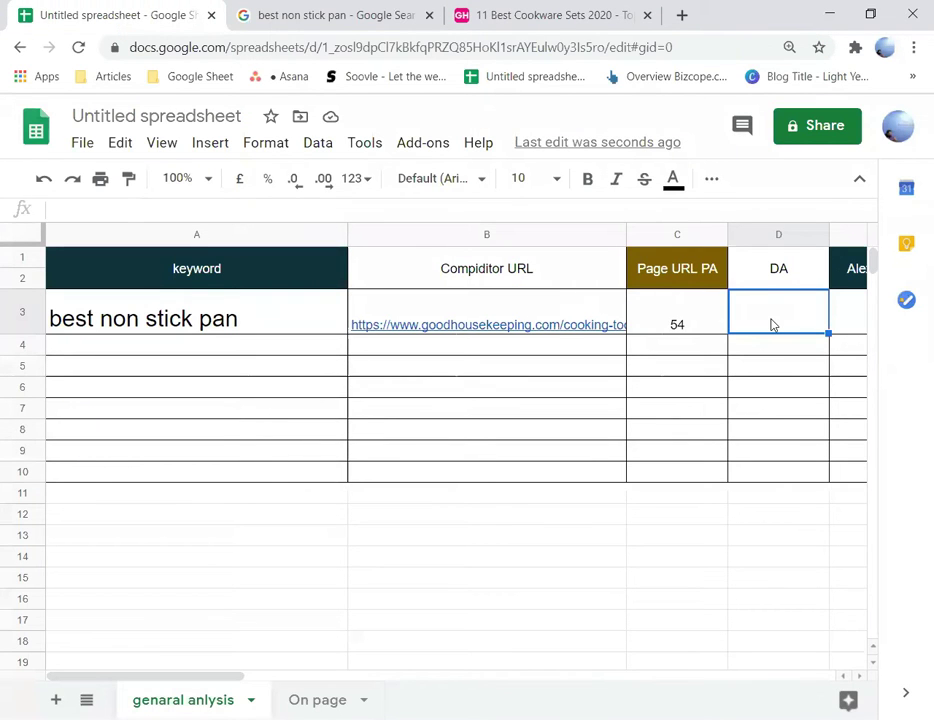
text(88)
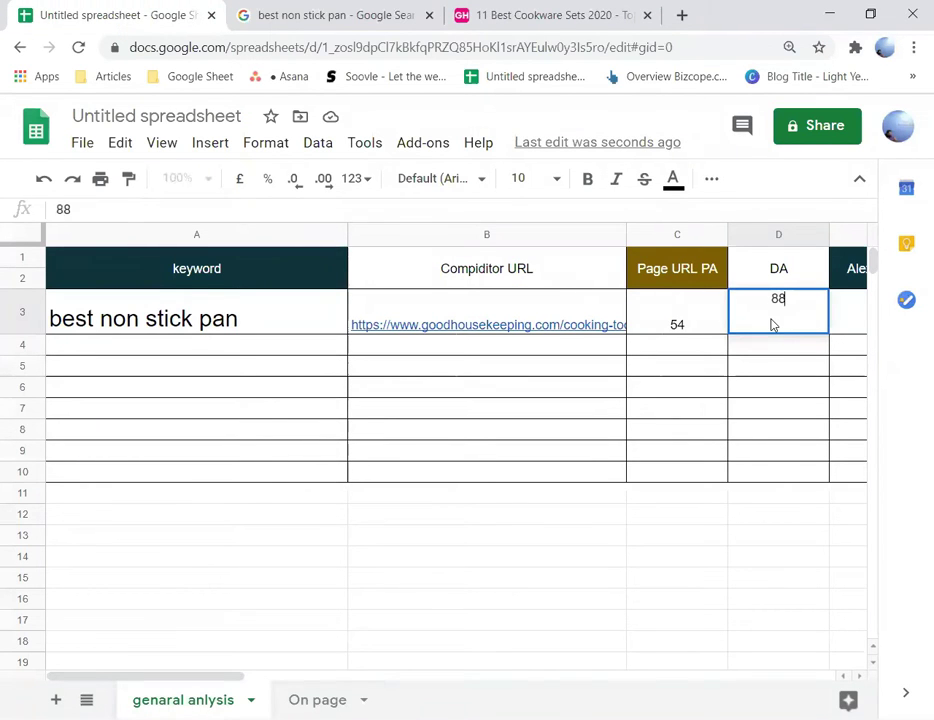
click(843, 337)
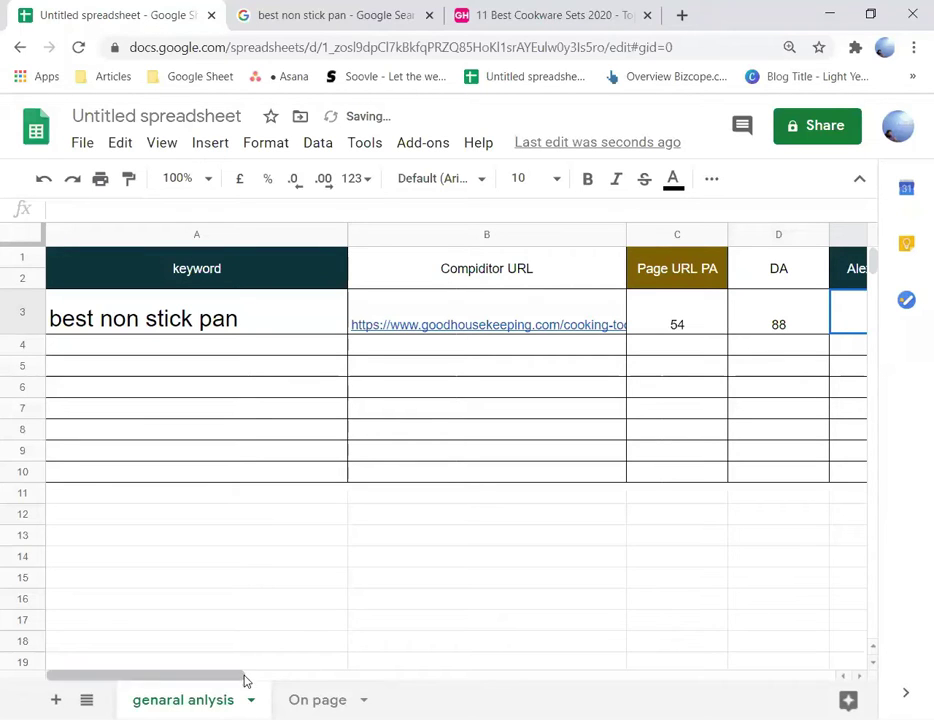
Step: Examine the PA, DA and link metrics of the competing Google results for "best non stick pan"
drag(250, 684, 335, 679)
click(381, 10)
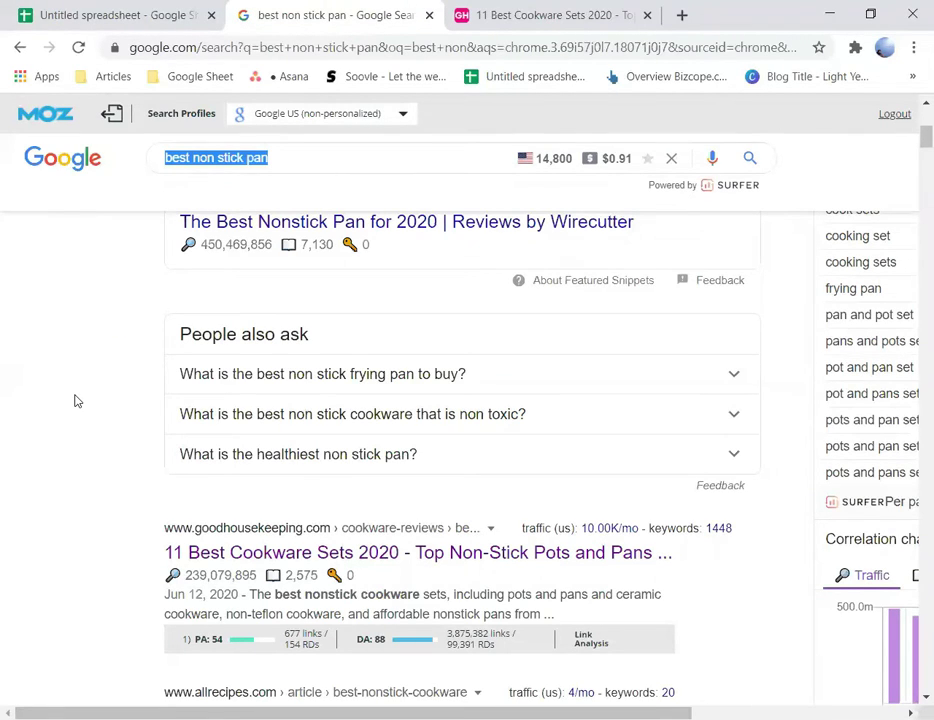
scroll(74, 401, up, 5)
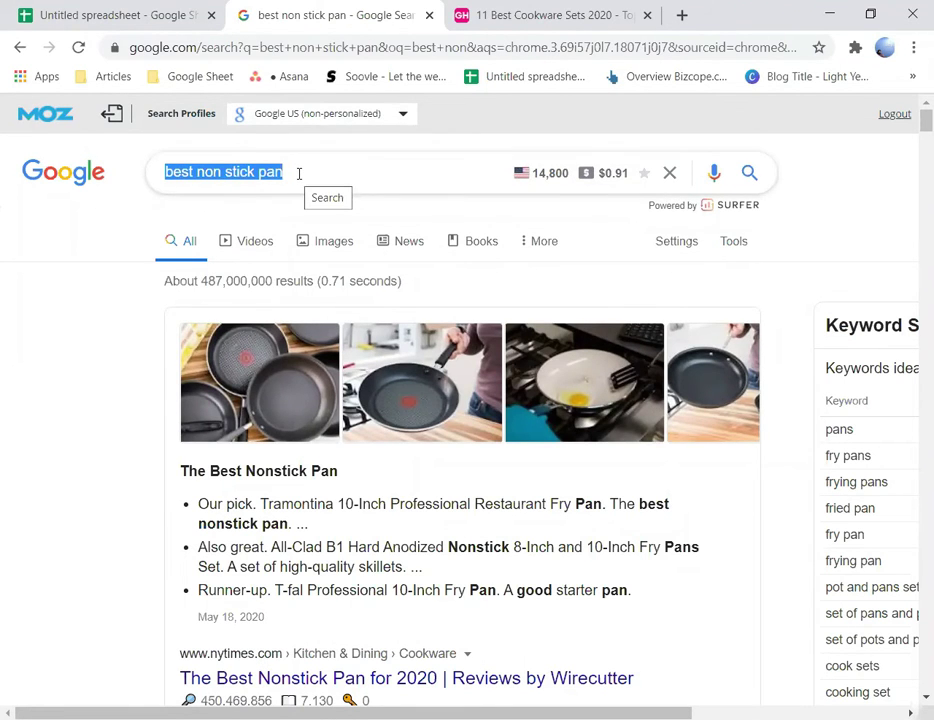
scroll(342, 177, down, 7)
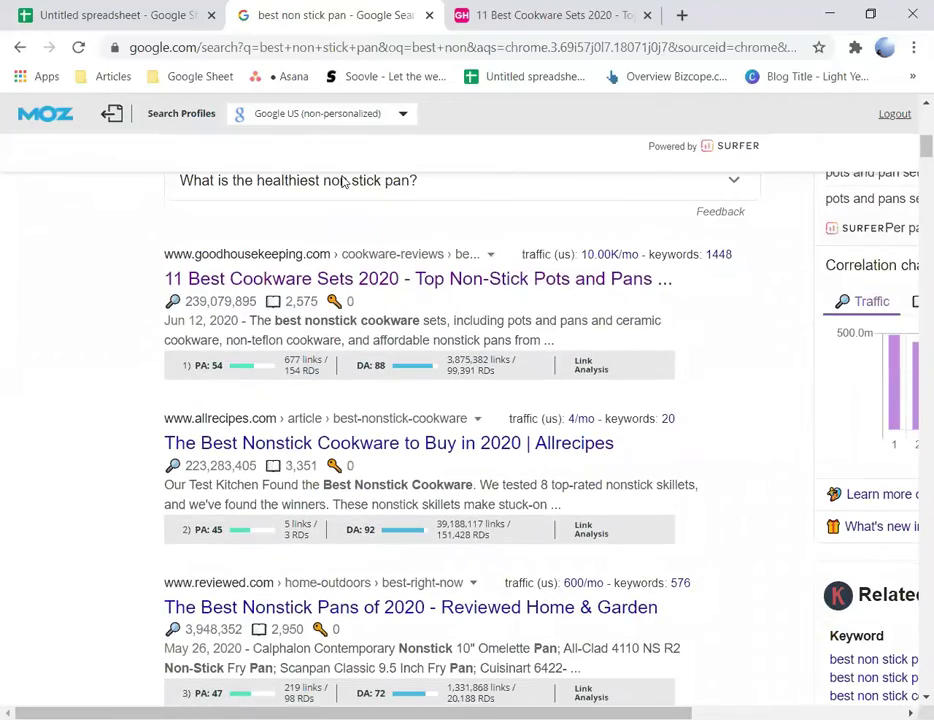
scroll(355, 202, down, 10)
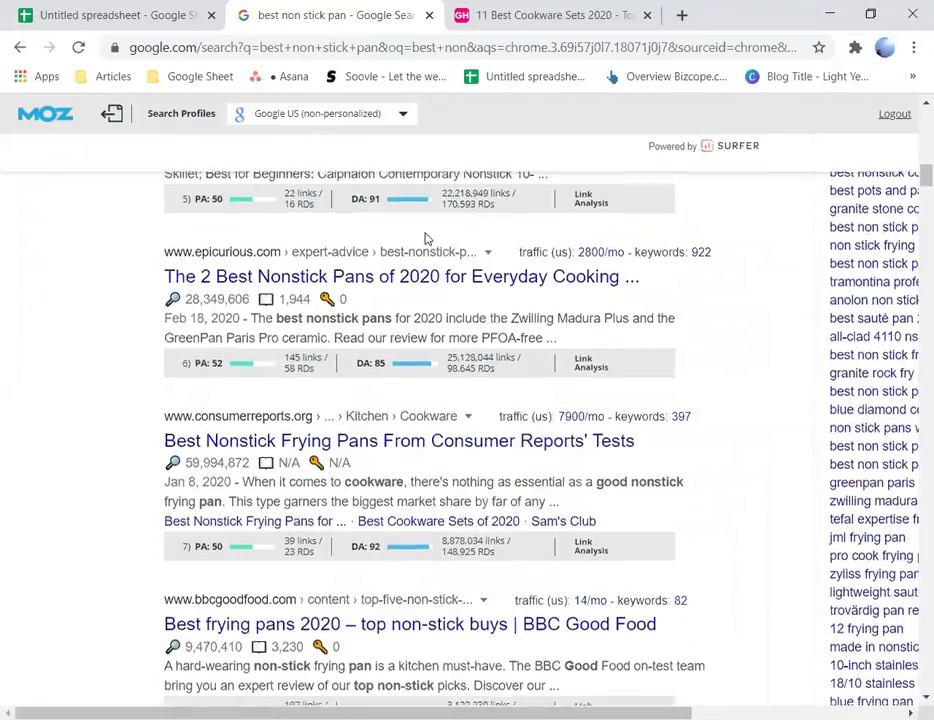
scroll(425, 238, down, 5)
scroll(395, 195, up, 12)
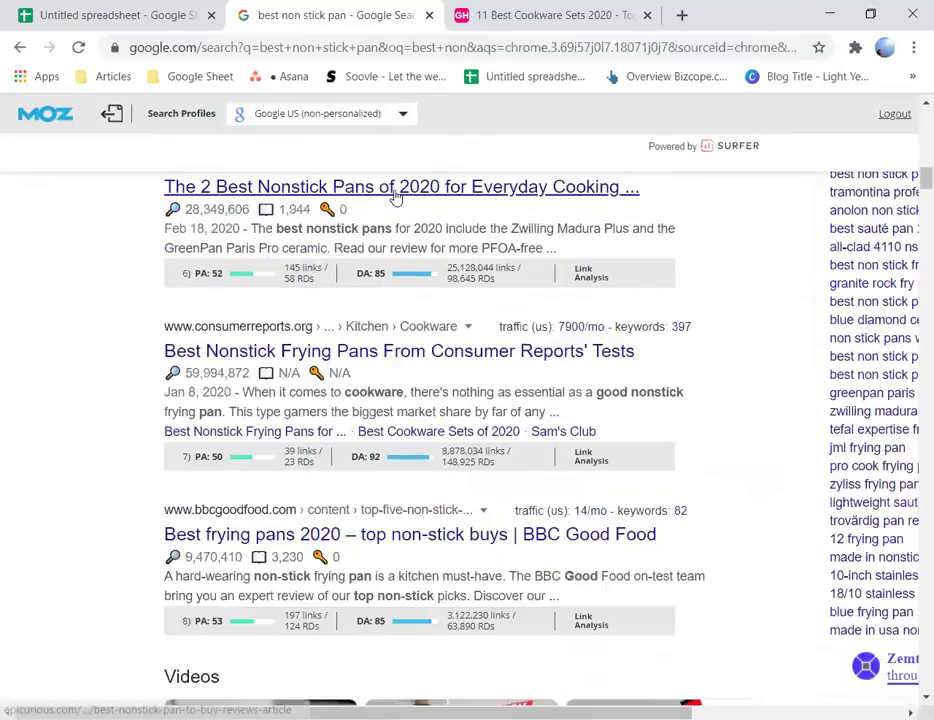
scroll(395, 196, up, 3)
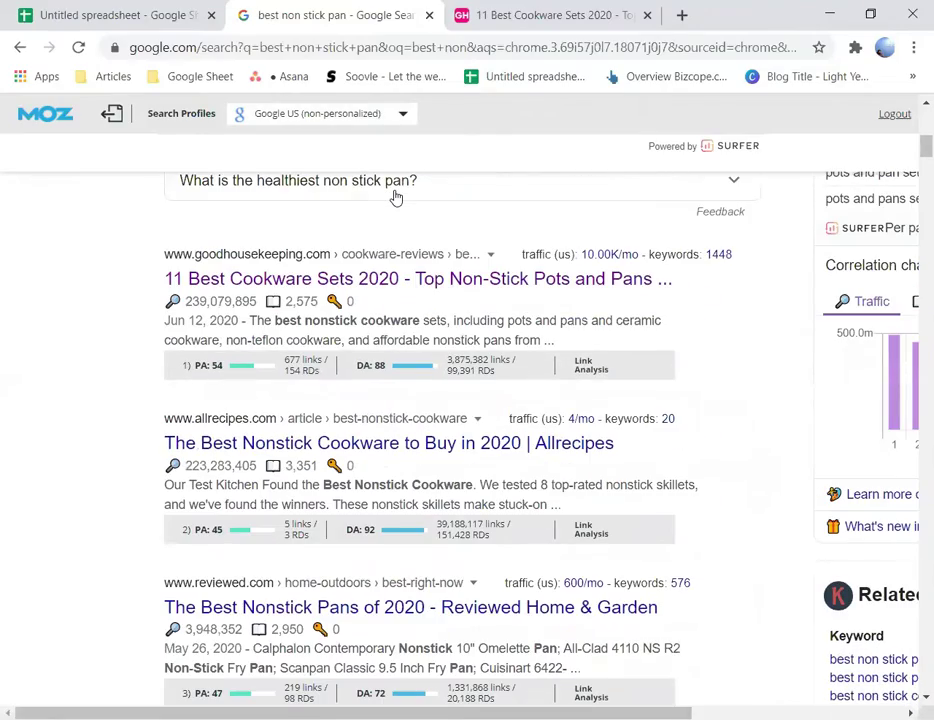
scroll(396, 197, up, 1)
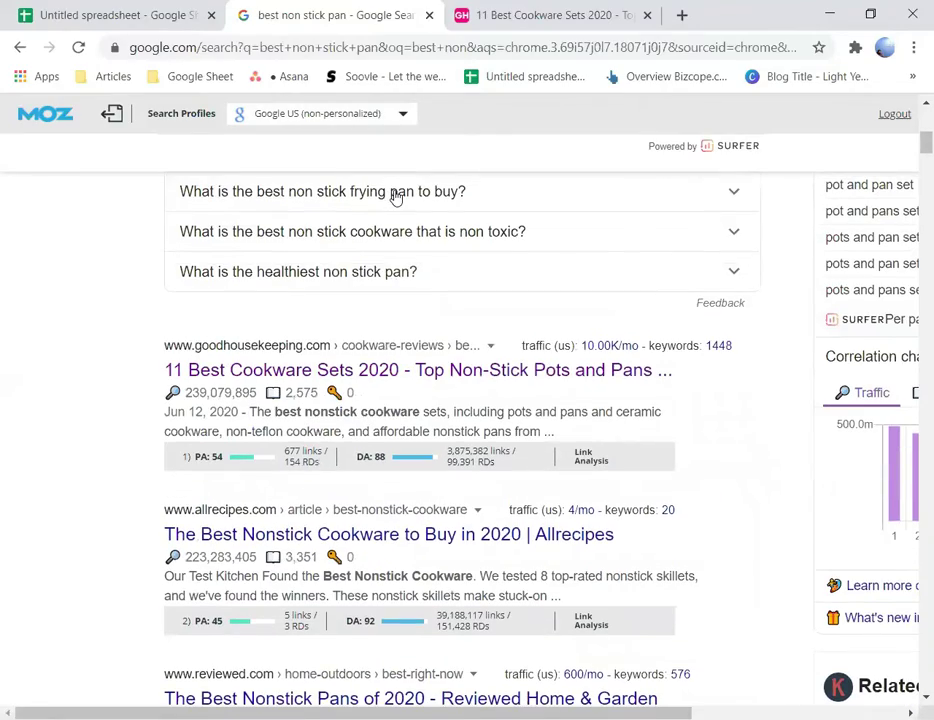
scroll(396, 196, up, 4)
scroll(405, 193, down, 4)
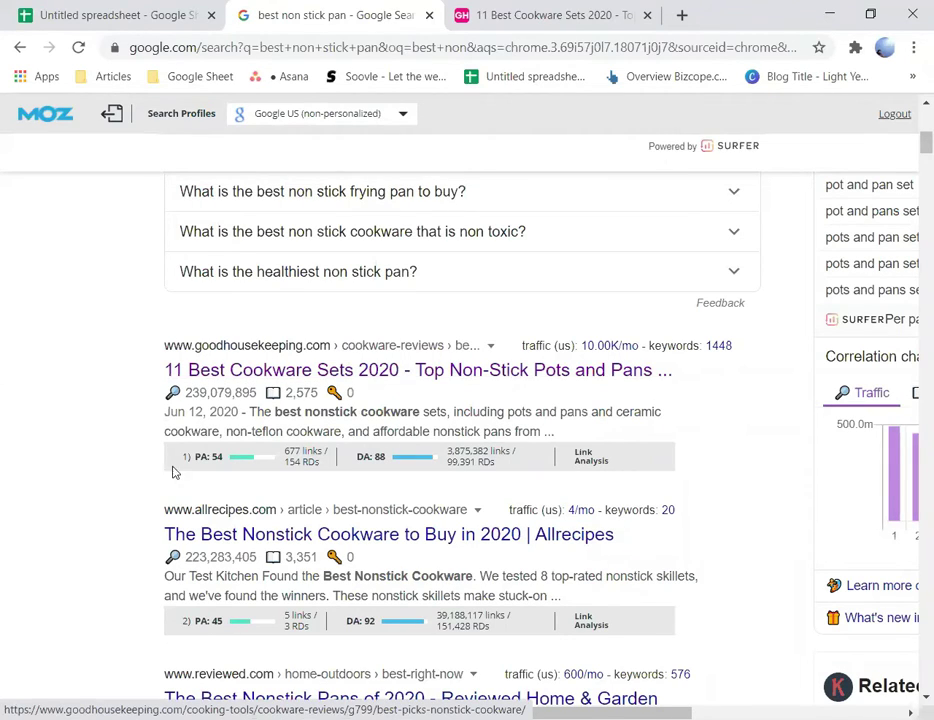
Step: Compare the article's MozBar metrics with row 3 of the spreadsheet and review the remaining metric columns, including Alexa Rank
click(537, 10)
click(69, 8)
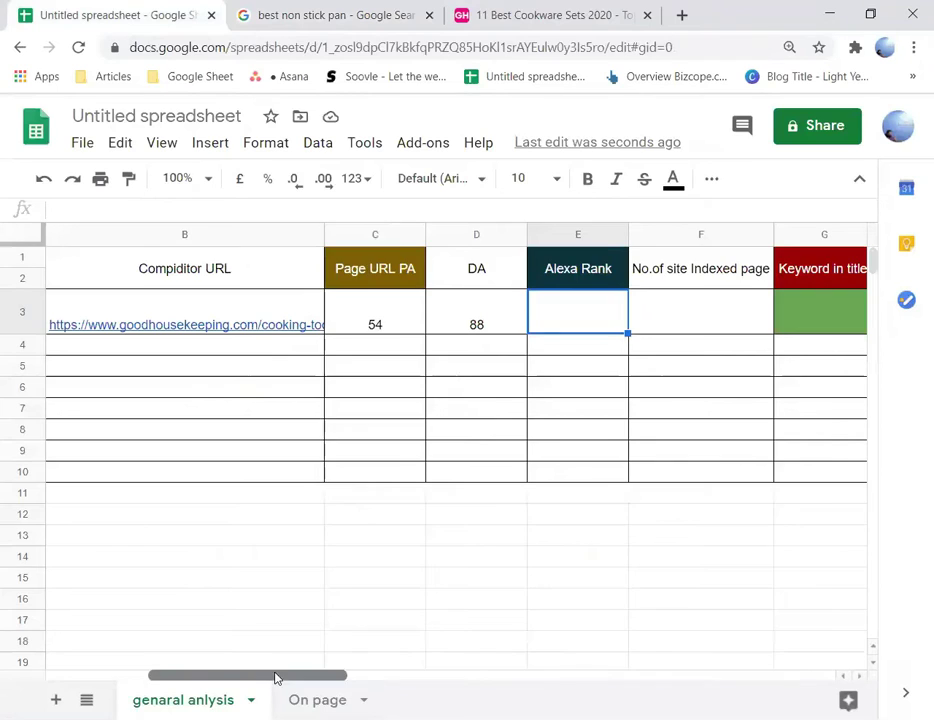
drag(275, 675, 110, 668)
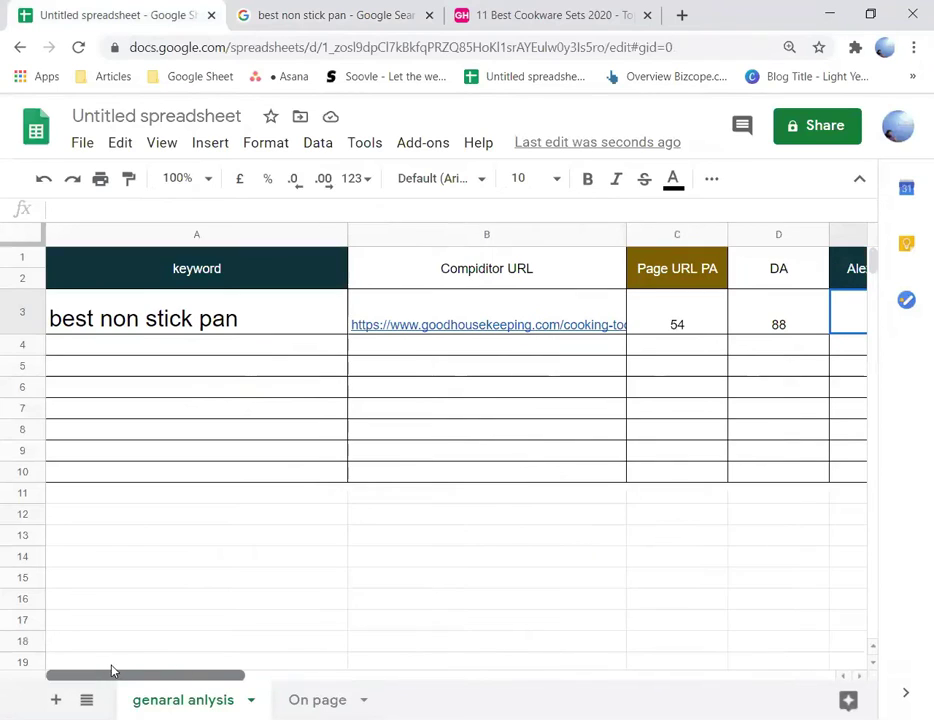
click(251, 318)
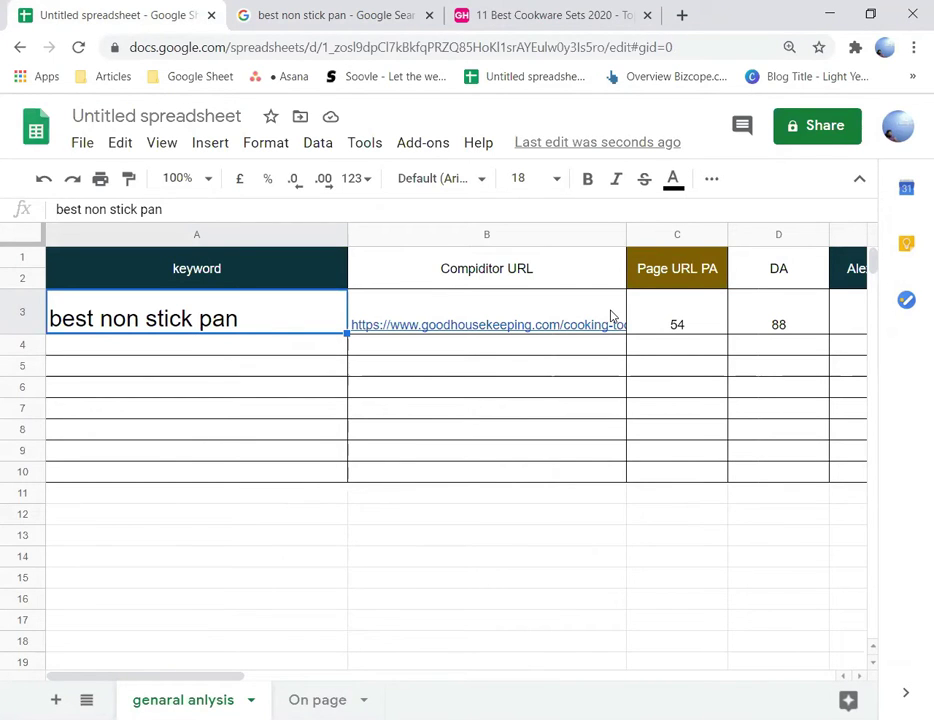
click(512, 12)
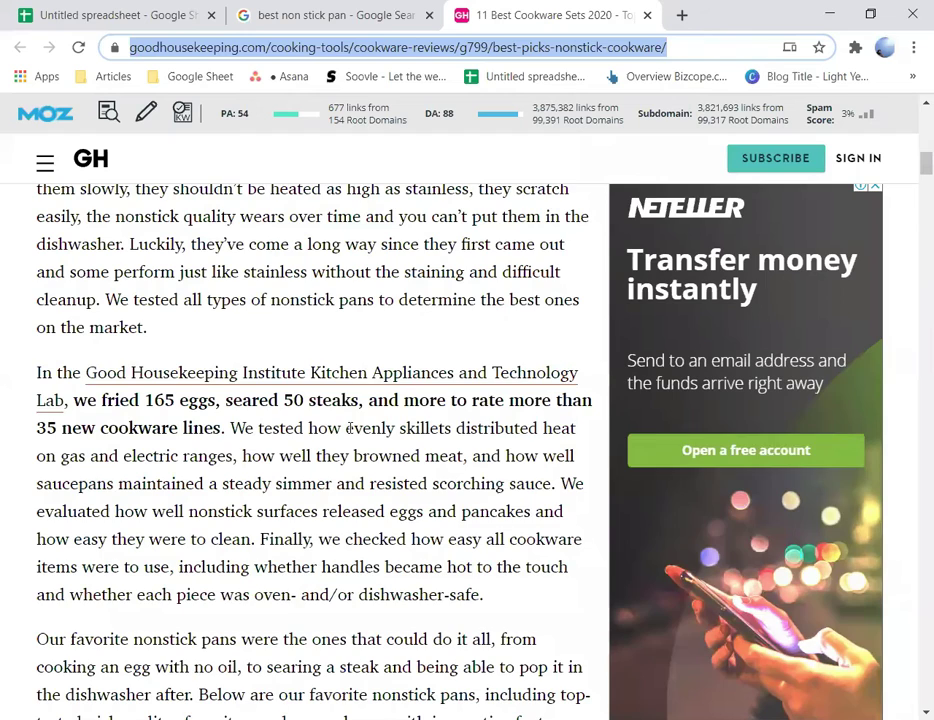
scroll(438, 240, up, 10)
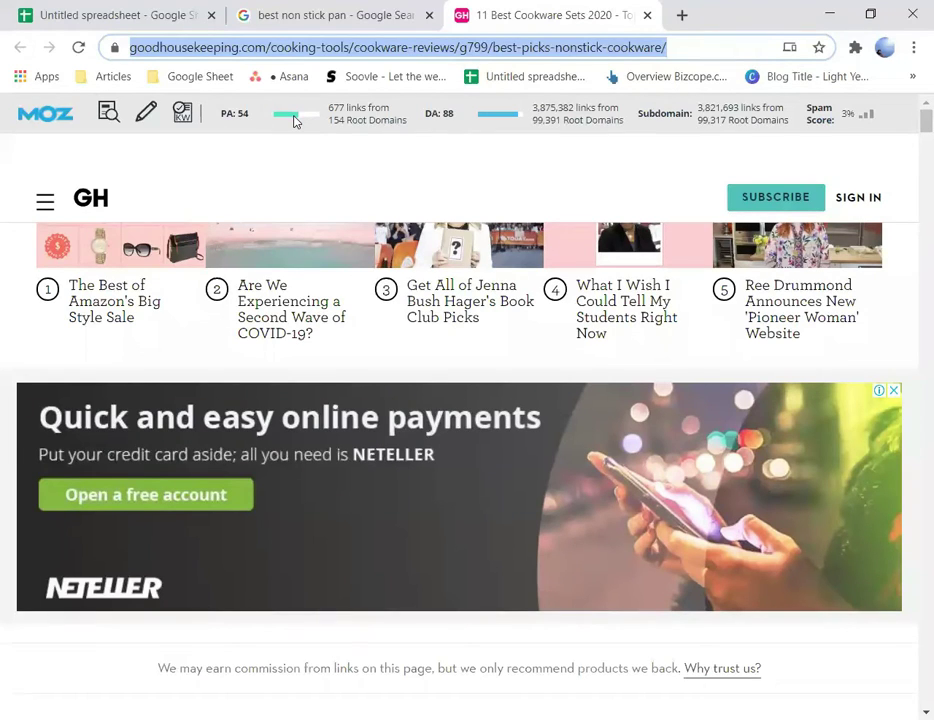
click(120, 18)
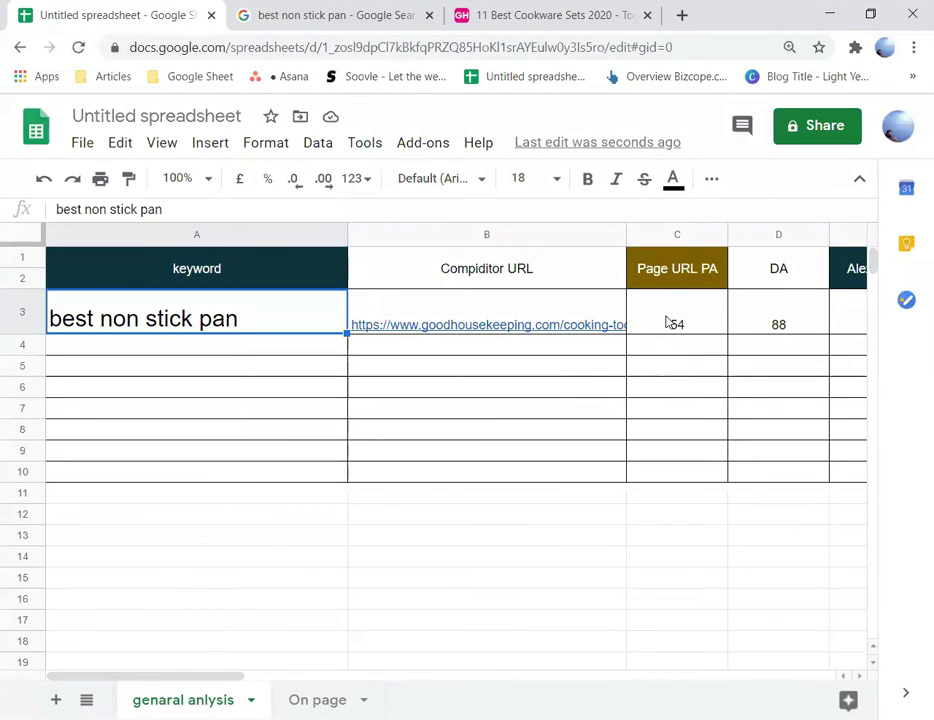
click(500, 12)
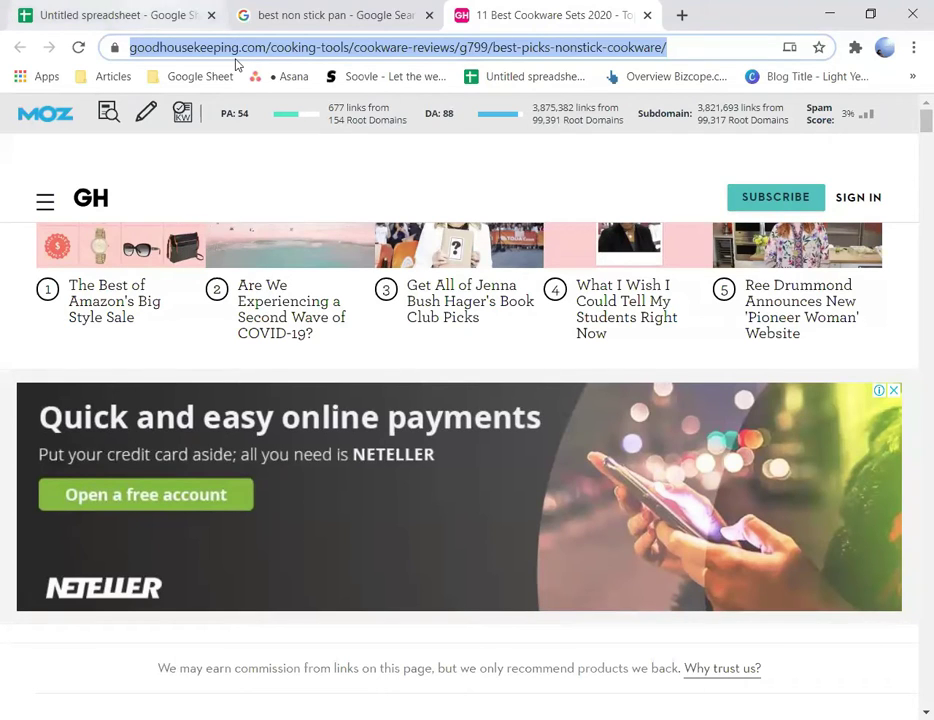
key(ctrl+Tab)
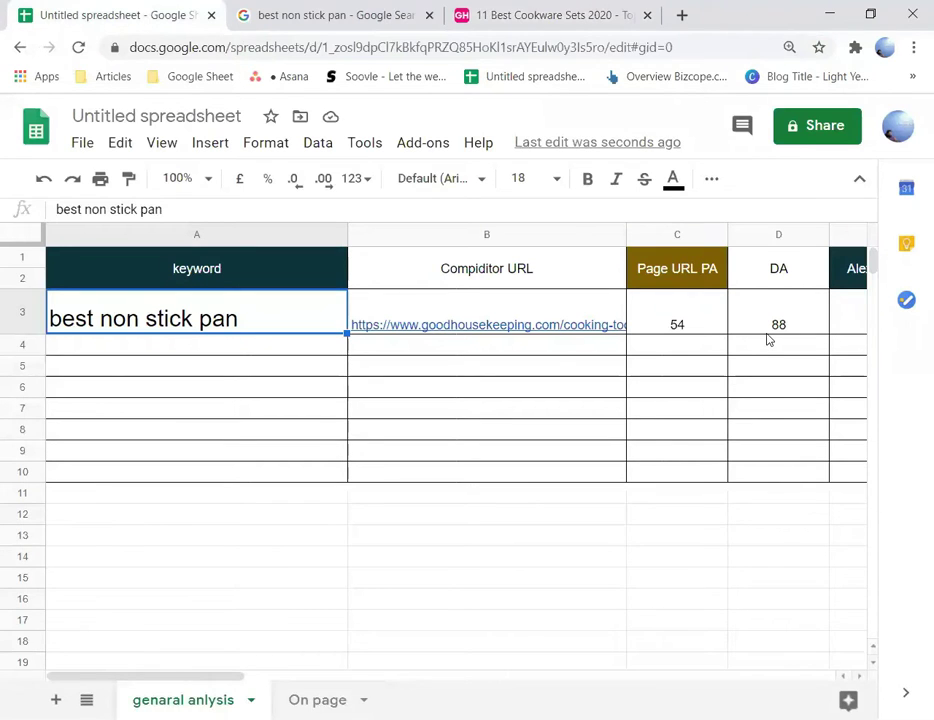
drag(171, 681, 333, 672)
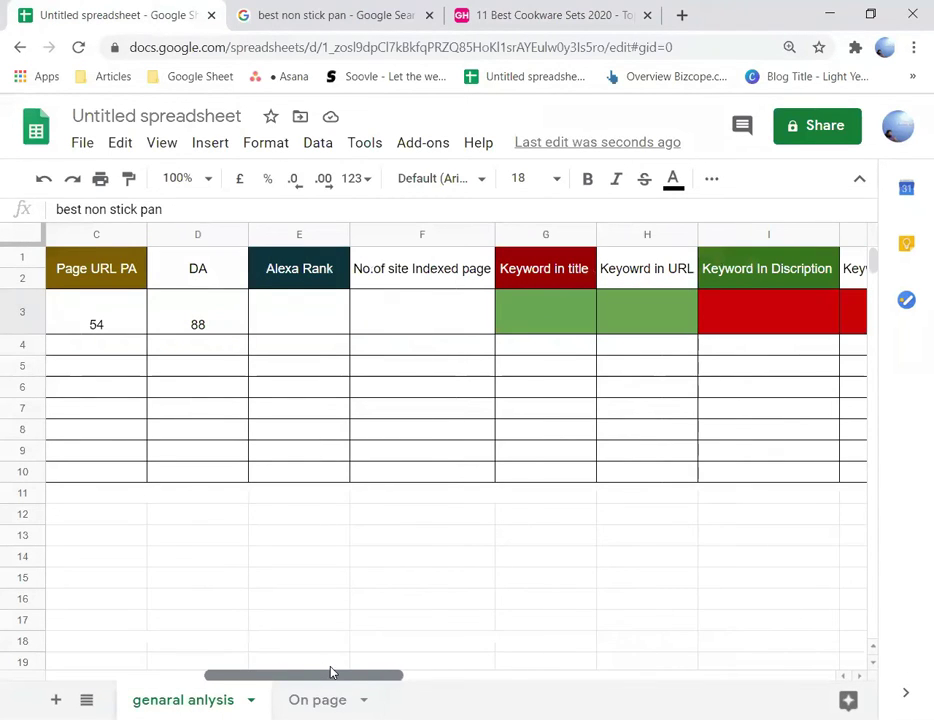
click(486, 17)
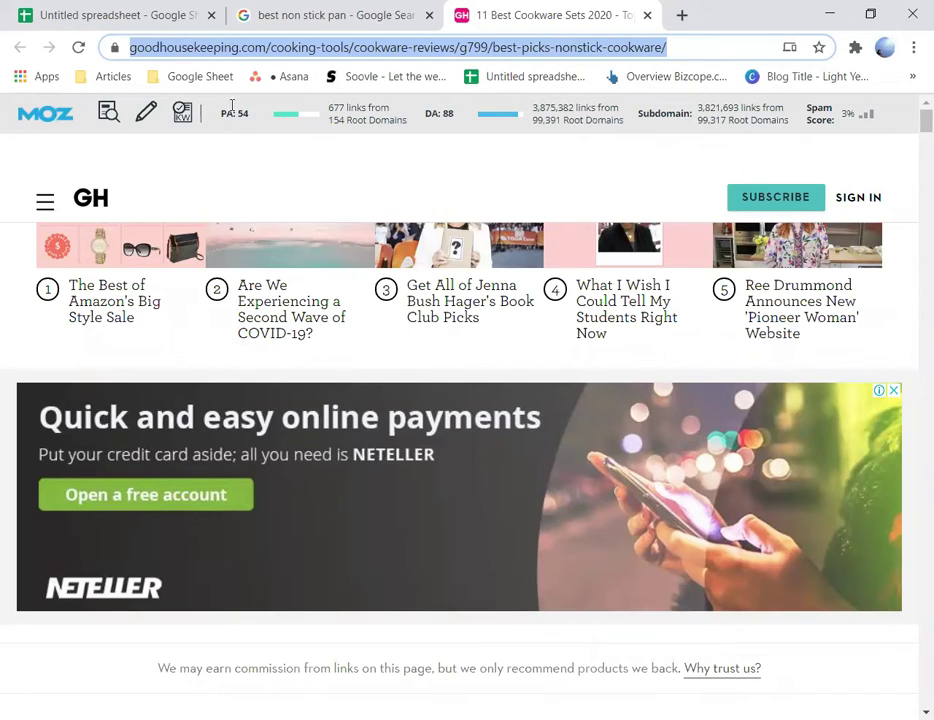
click(54, 8)
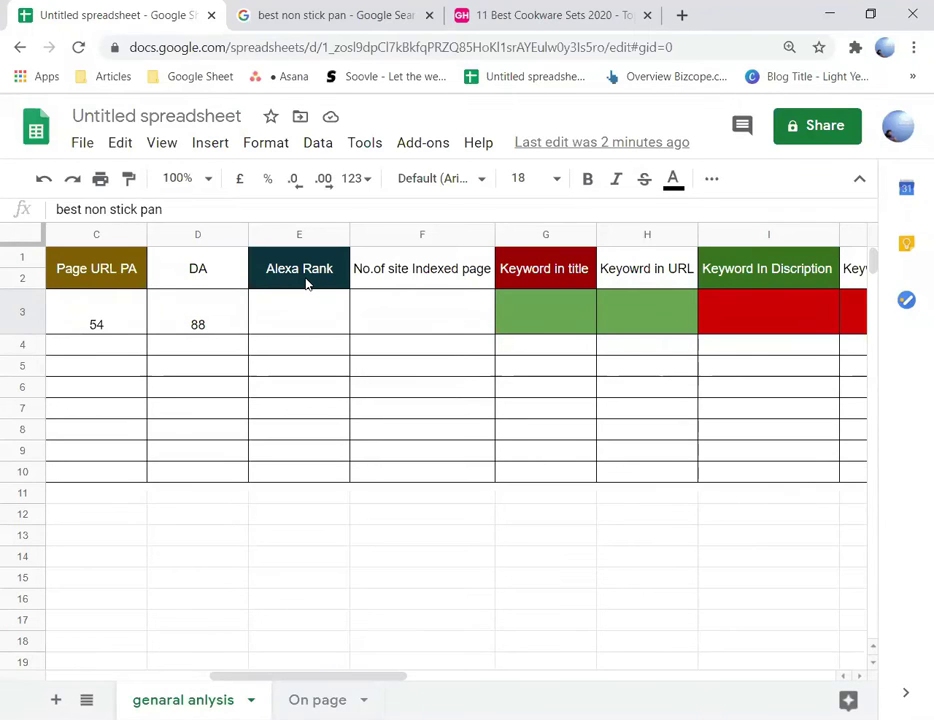
Step: Open the Alexa website, alexa.com, in a new browser tab
click(684, 15)
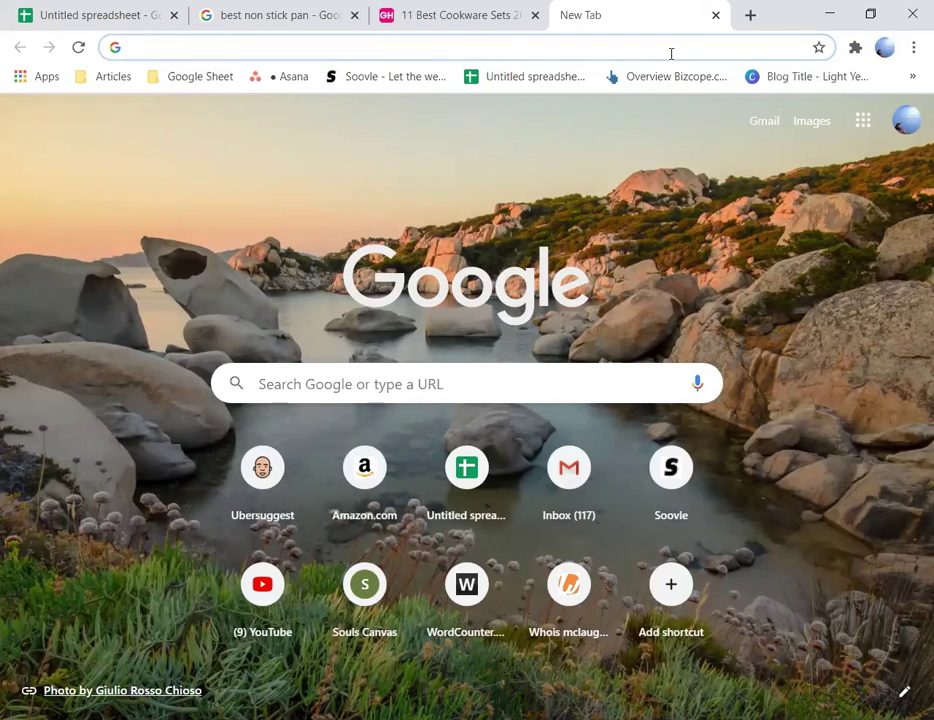
text(a)
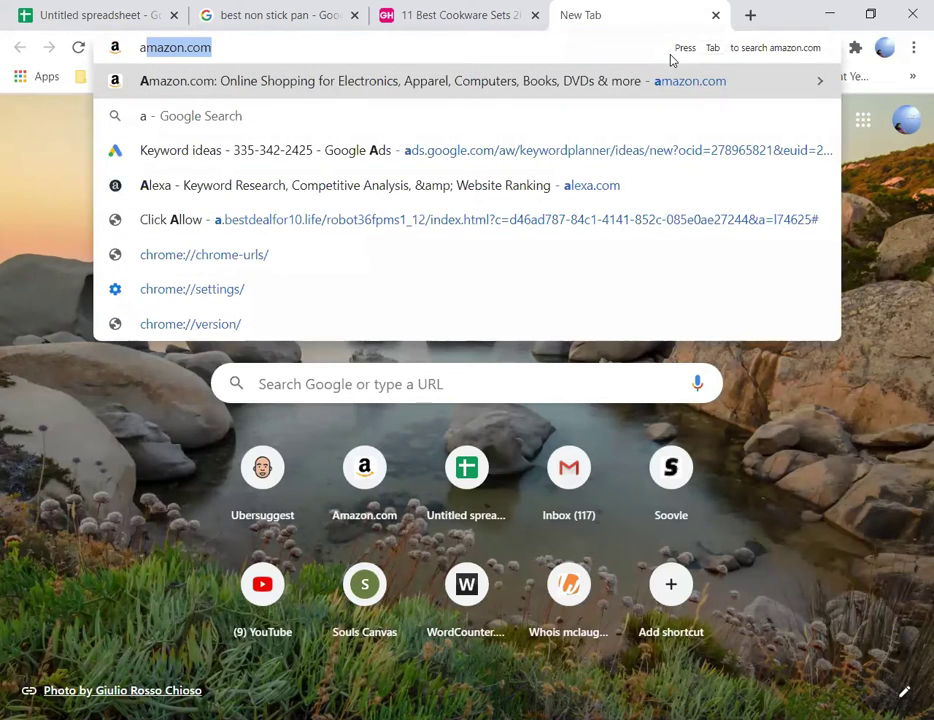
text(l)
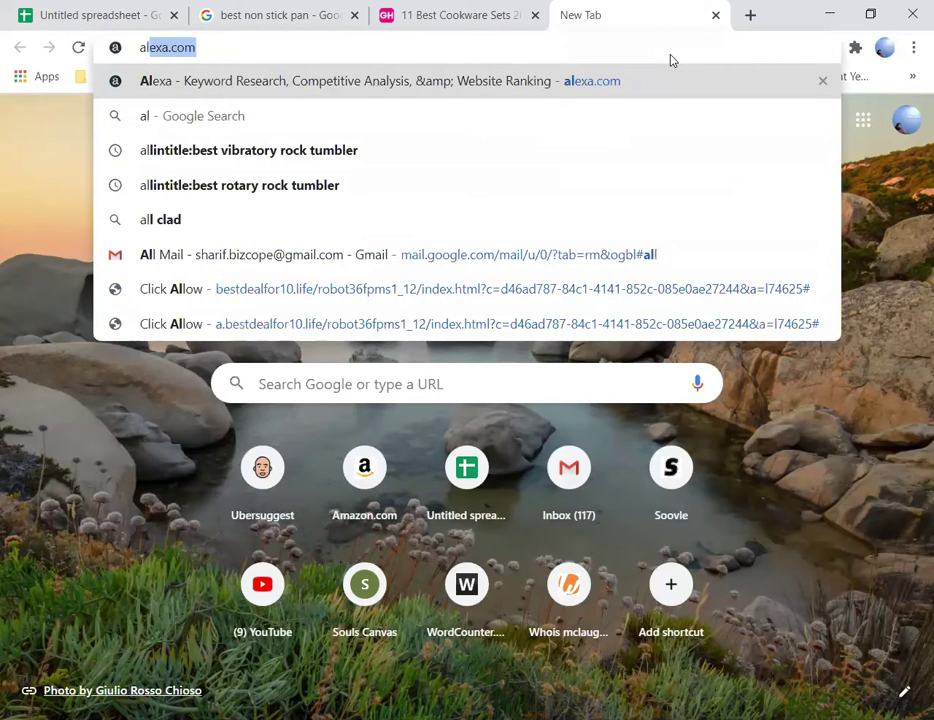
key(Return)
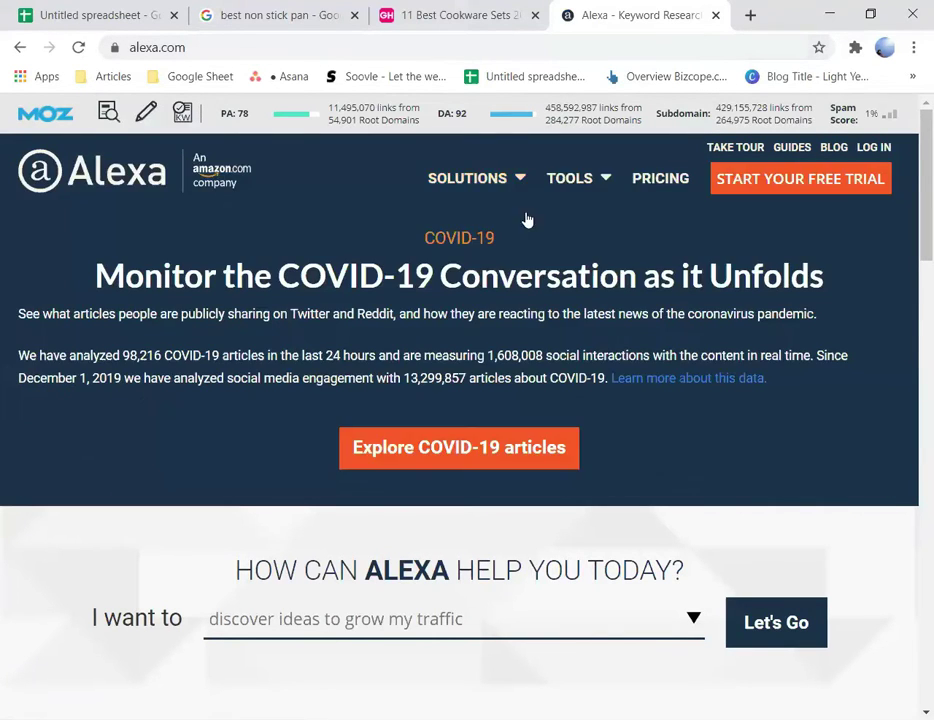
Step: Look over the Alexa home page and compare it with the Good Housekeeping article page
scroll(667, 559, down, 10)
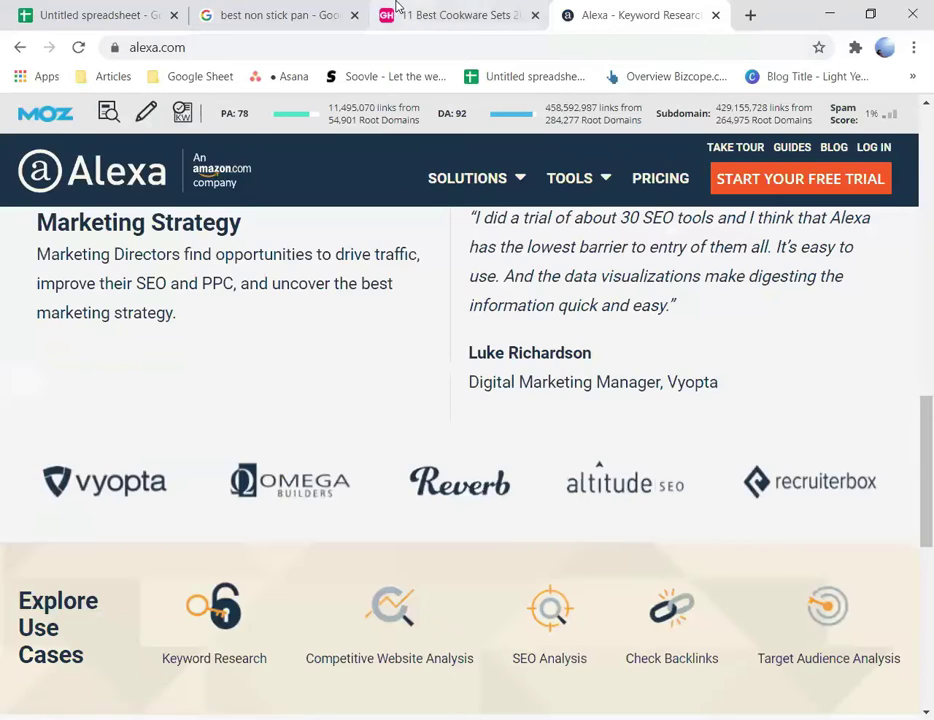
click(405, 10)
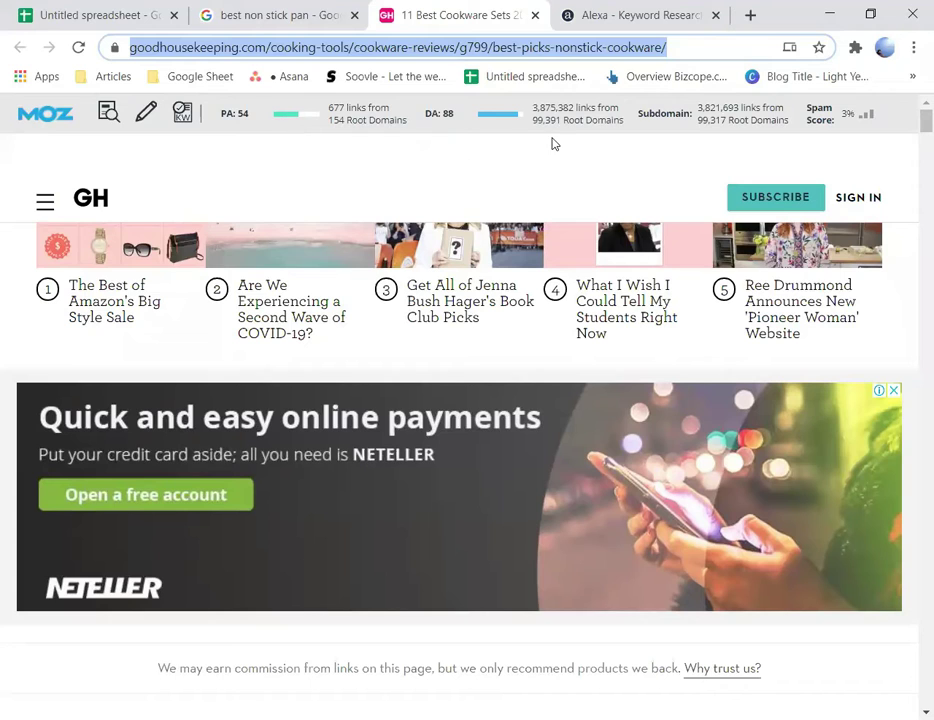
click(645, 14)
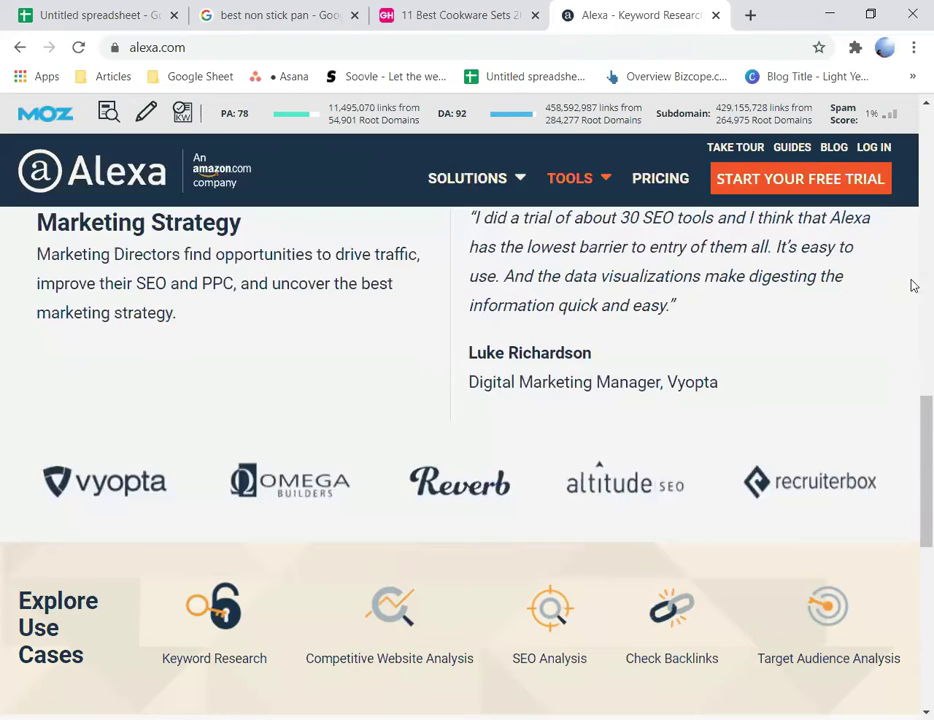
click(476, 17)
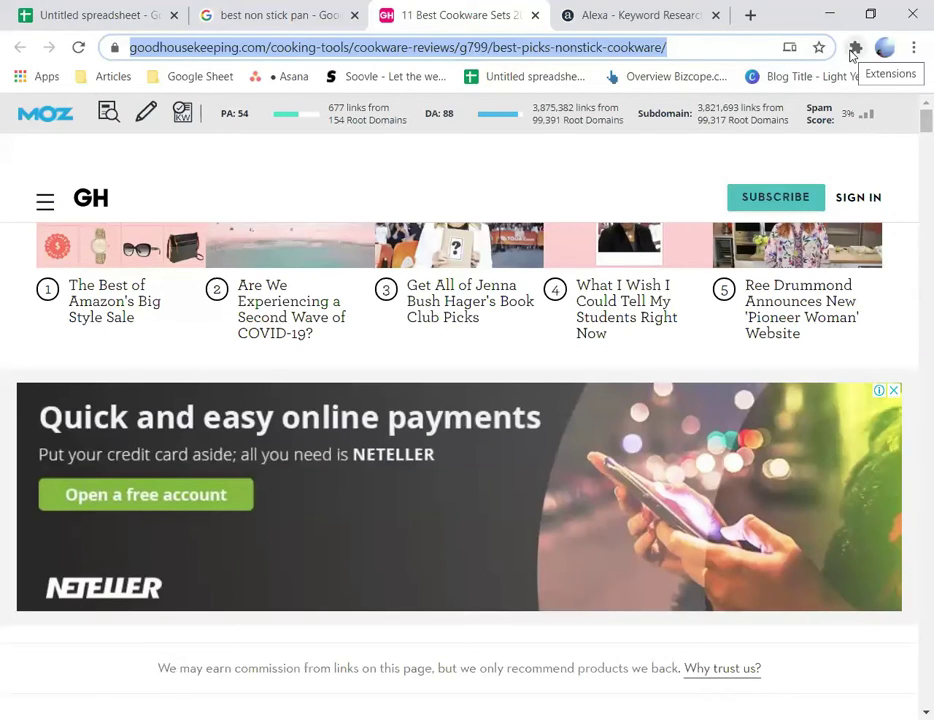
Step: Search Google for "seoquake" in a new browser tab and open the SEOquake page in the Chrome Web Store
click(750, 14)
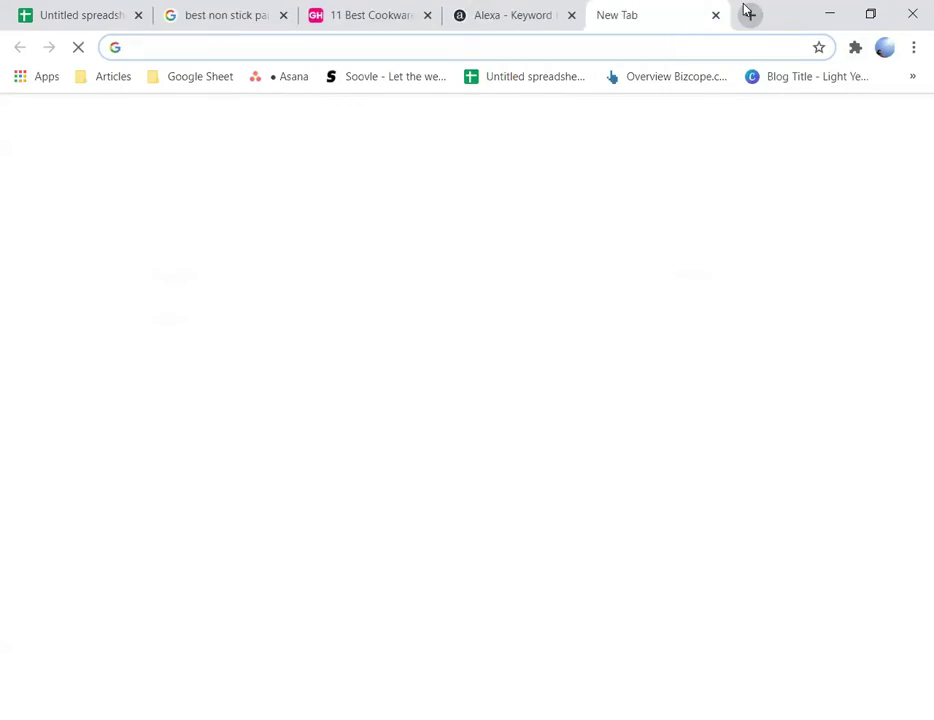
text(seo)
key(Return)
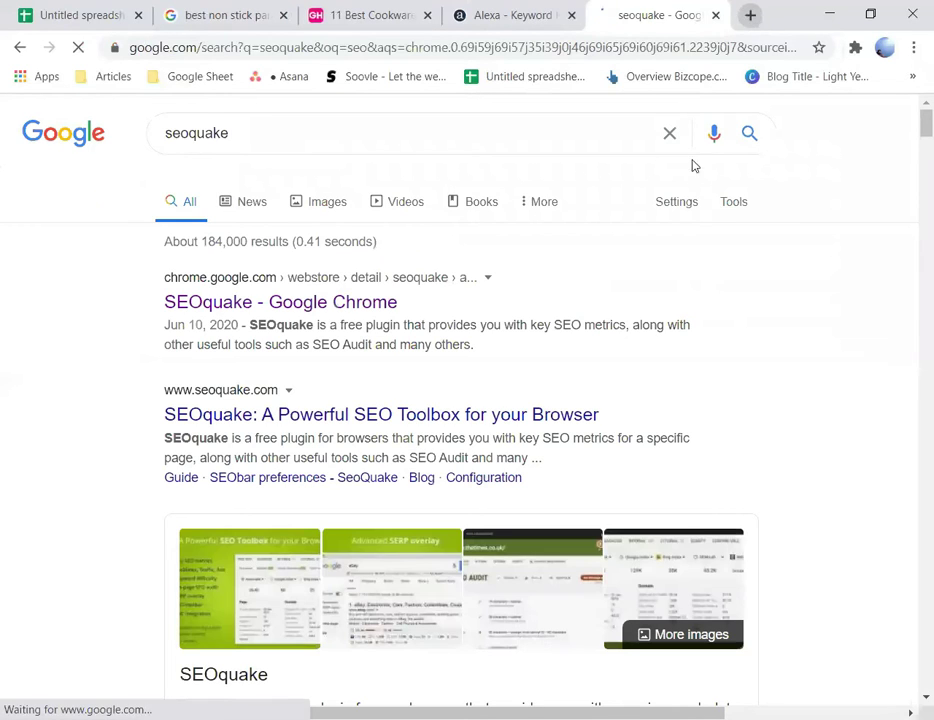
click(313, 310)
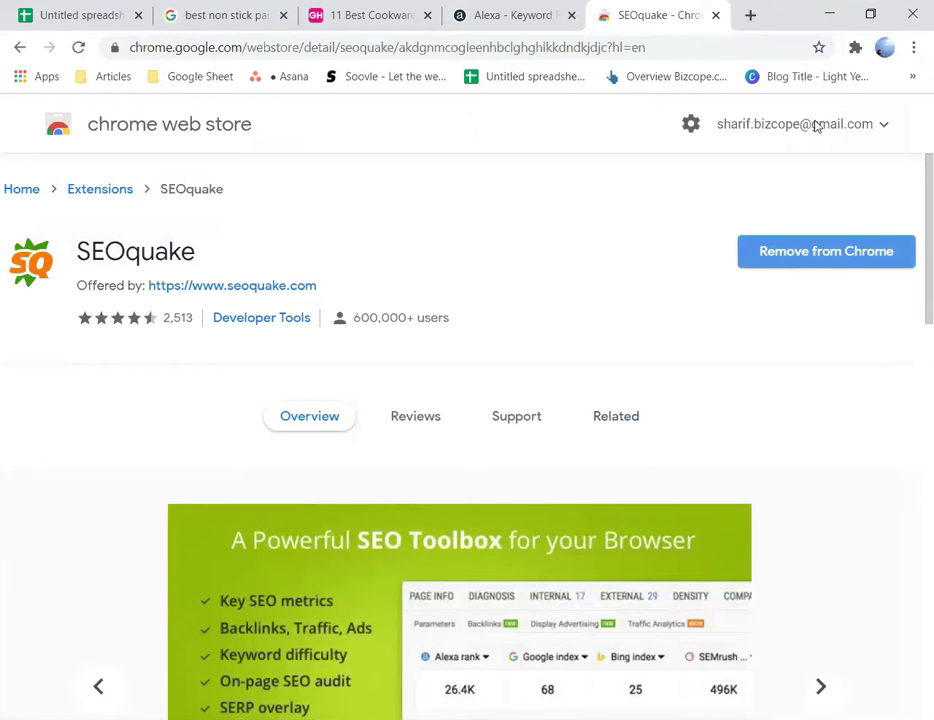
Step: Enable the SEOquake extension in its extension popup and dismiss the popup
click(856, 48)
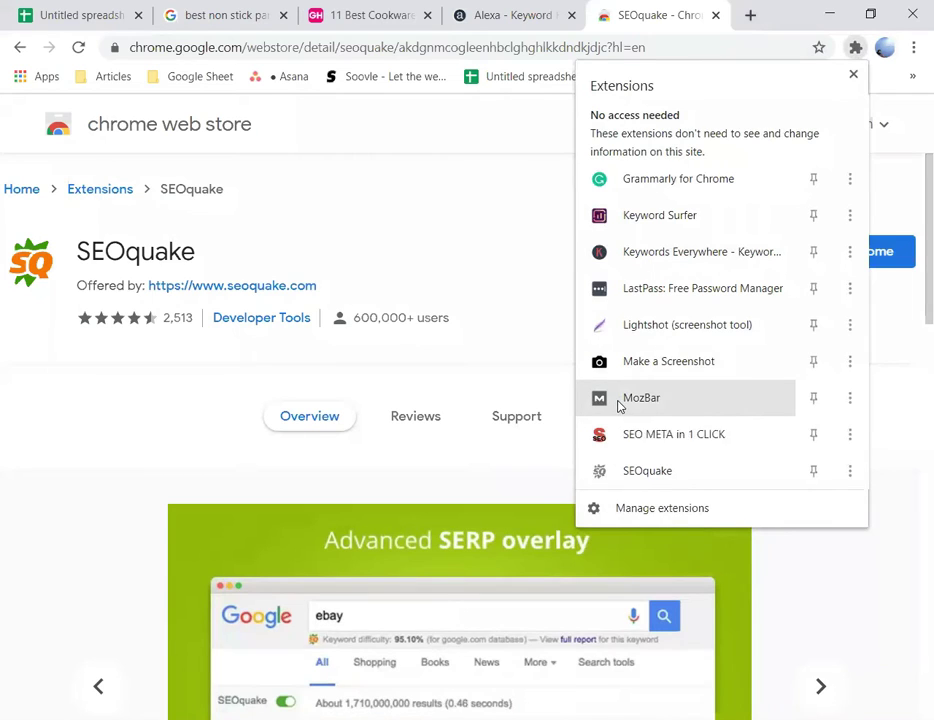
click(648, 471)
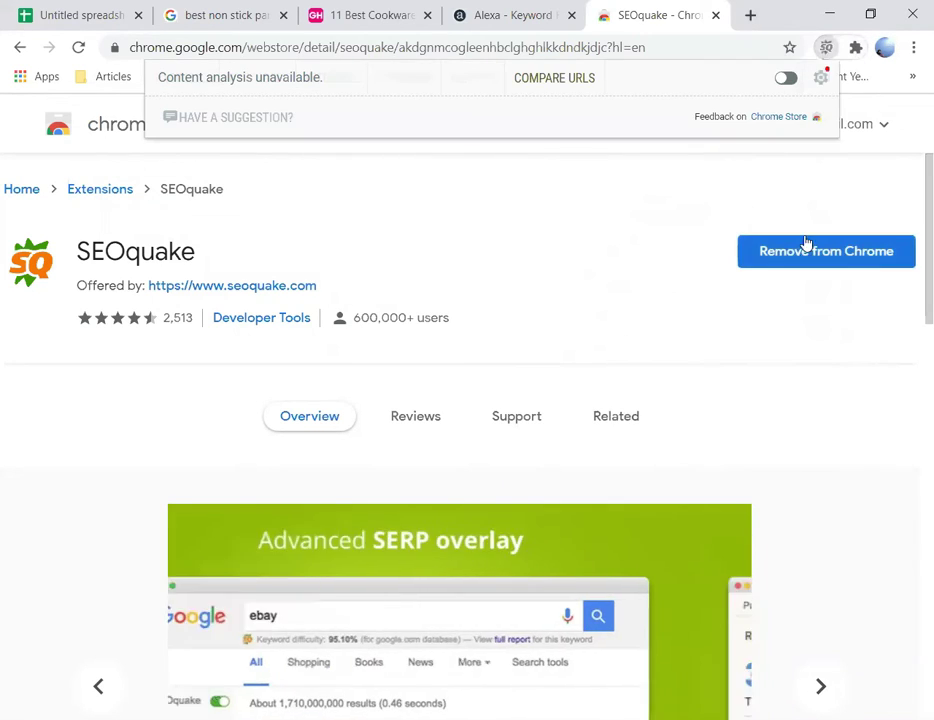
click(784, 80)
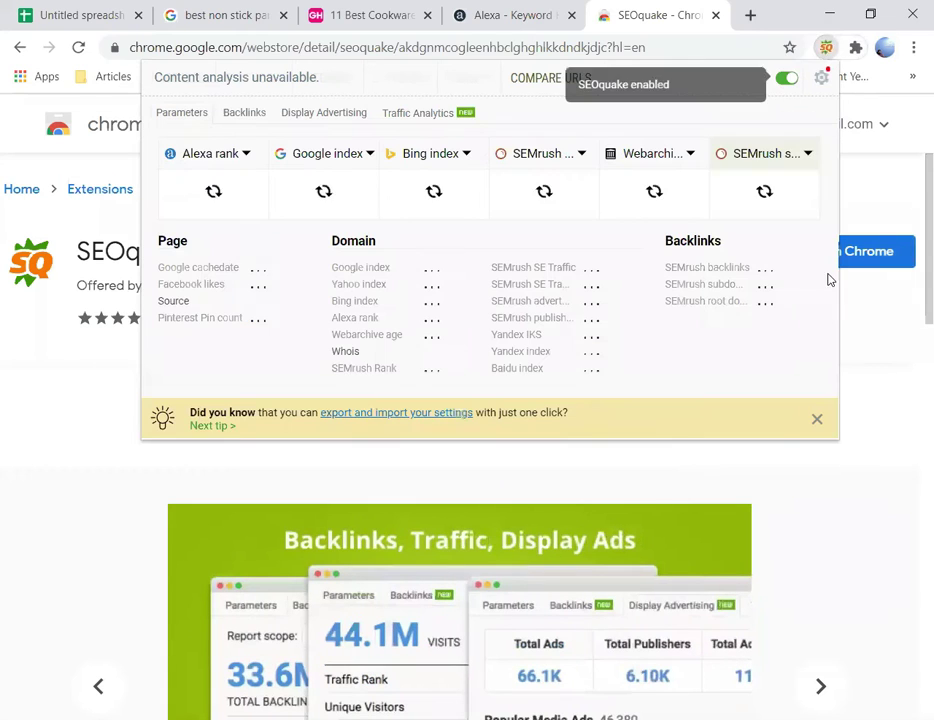
click(886, 392)
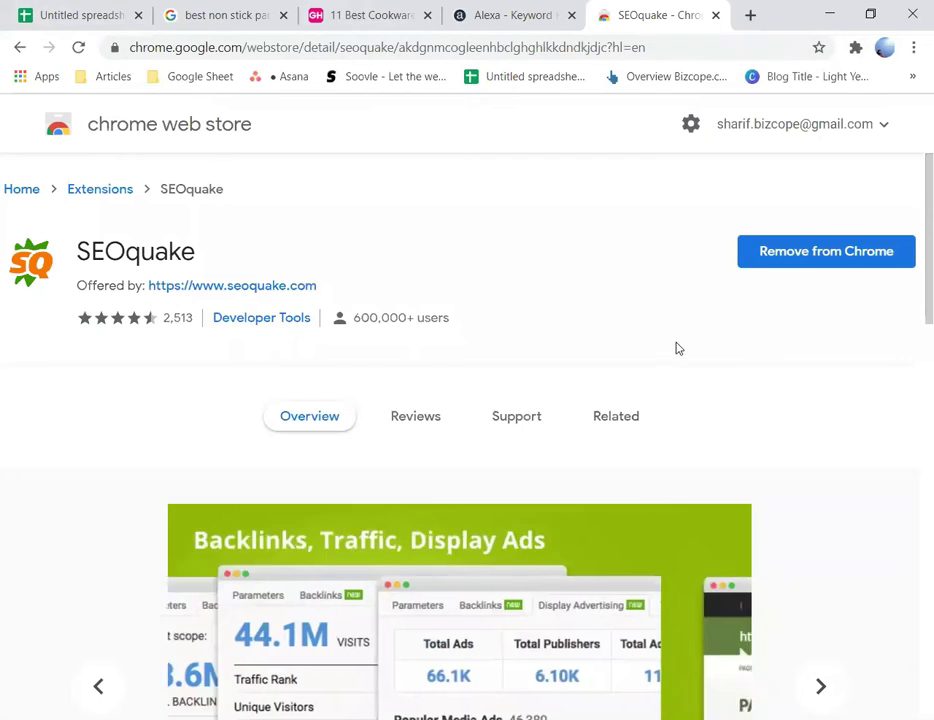
Step: Check the SEOquake metrics bar on the Alexa website, then return to the "seoquake" Google results
click(507, 14)
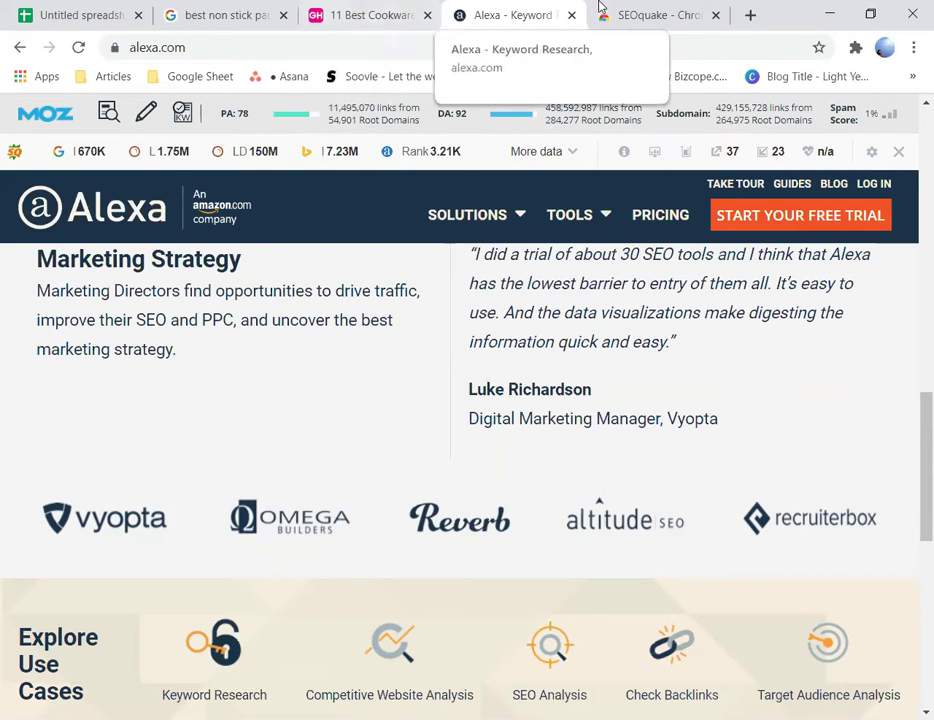
click(650, 16)
click(8, 46)
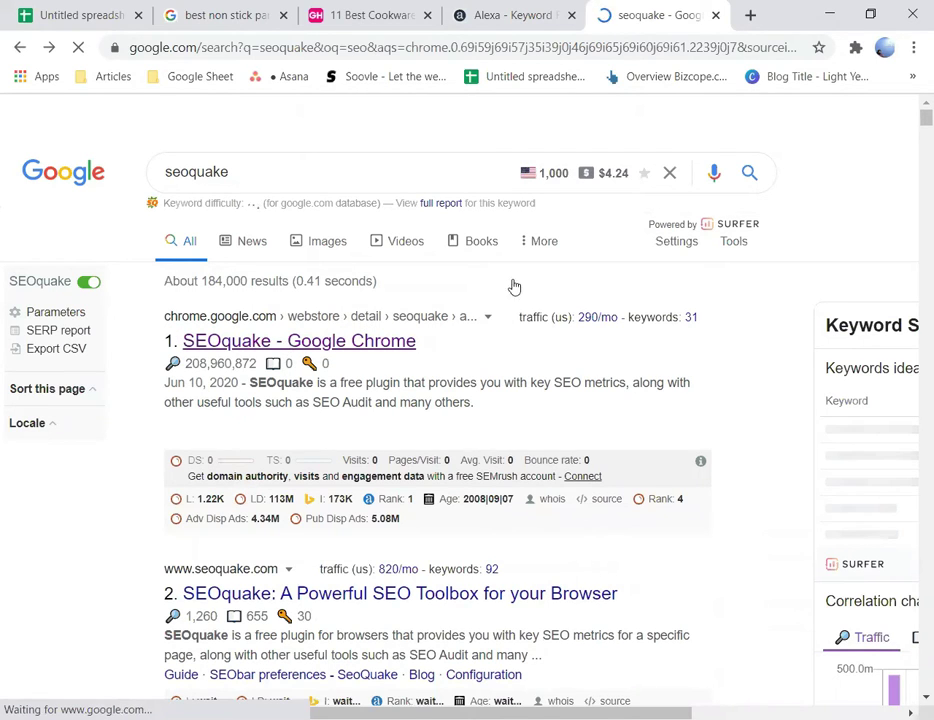
click(820, 48)
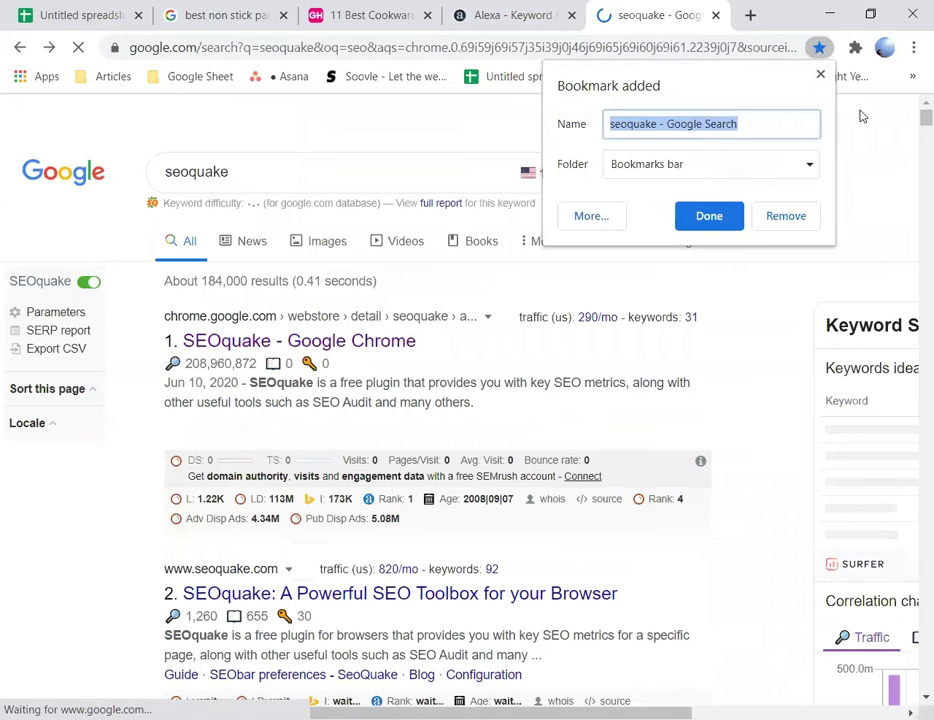
click(786, 218)
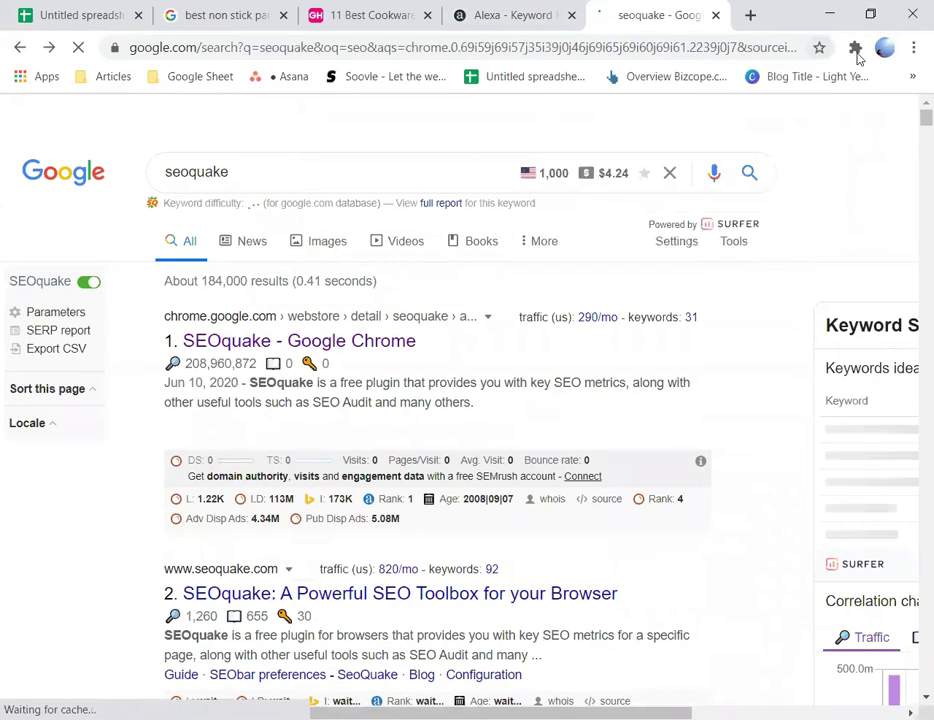
click(854, 47)
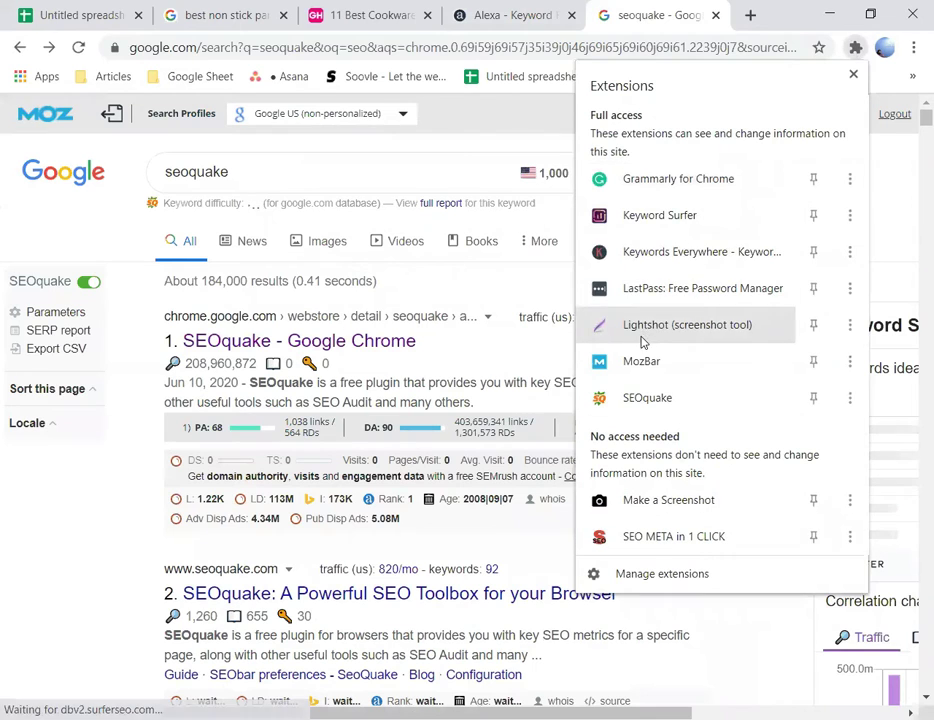
click(644, 326)
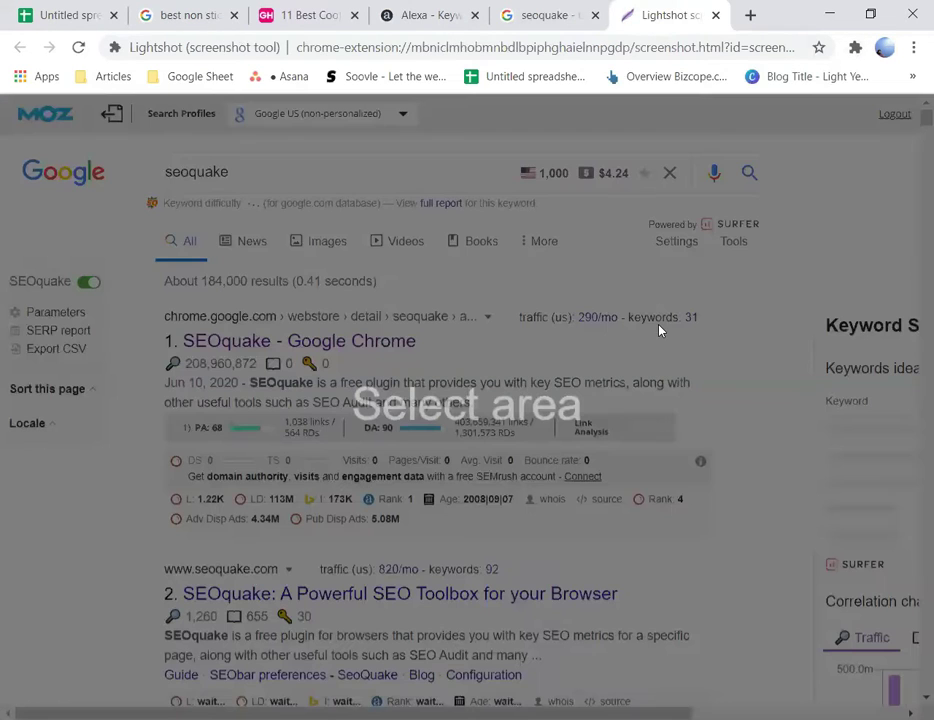
drag(137, 307, 522, 327)
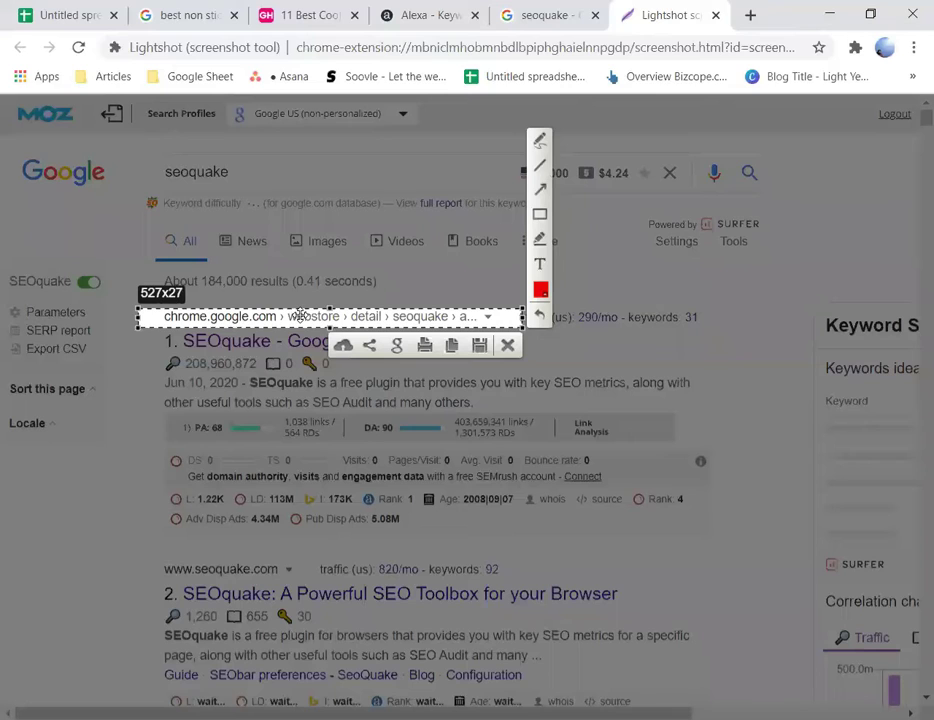
click(508, 345)
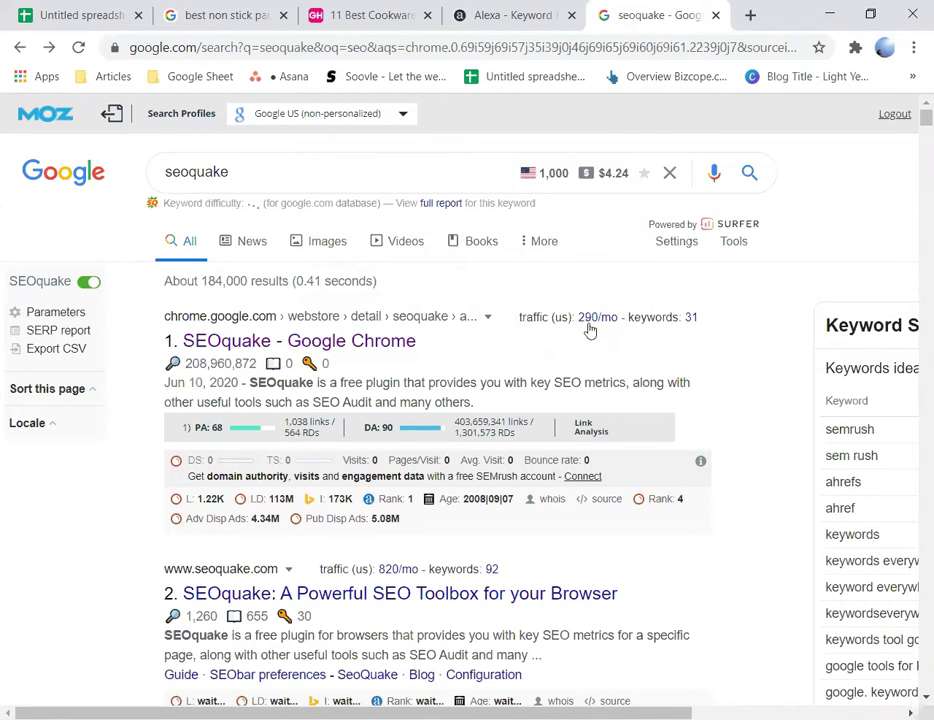
Step: Remove the SEOquake extension from Chrome through its Chrome Web Store page and close the uninstall survey
click(282, 343)
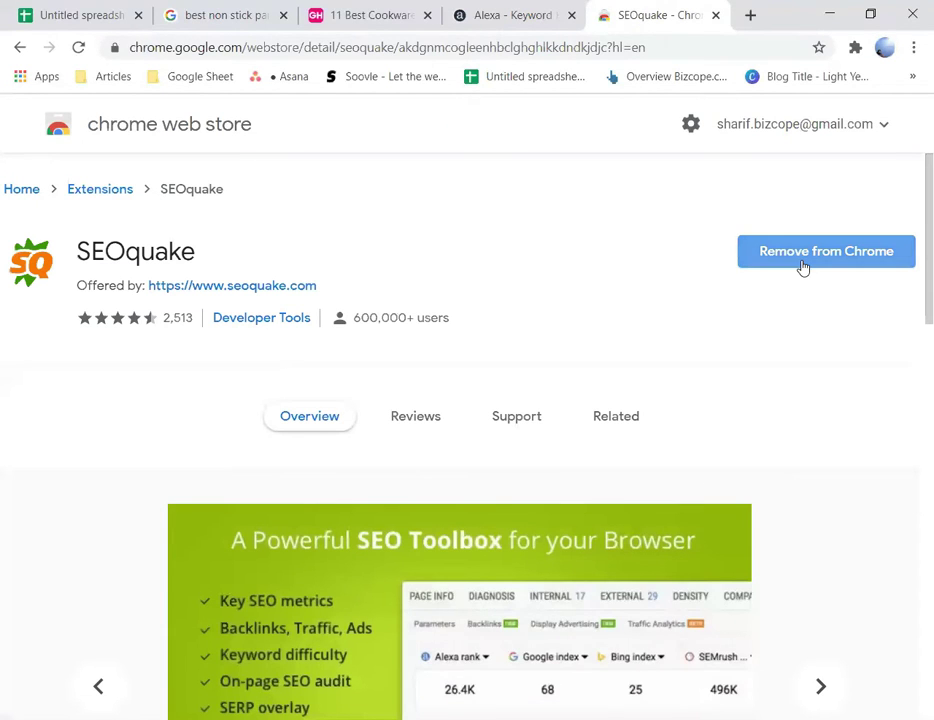
click(795, 265)
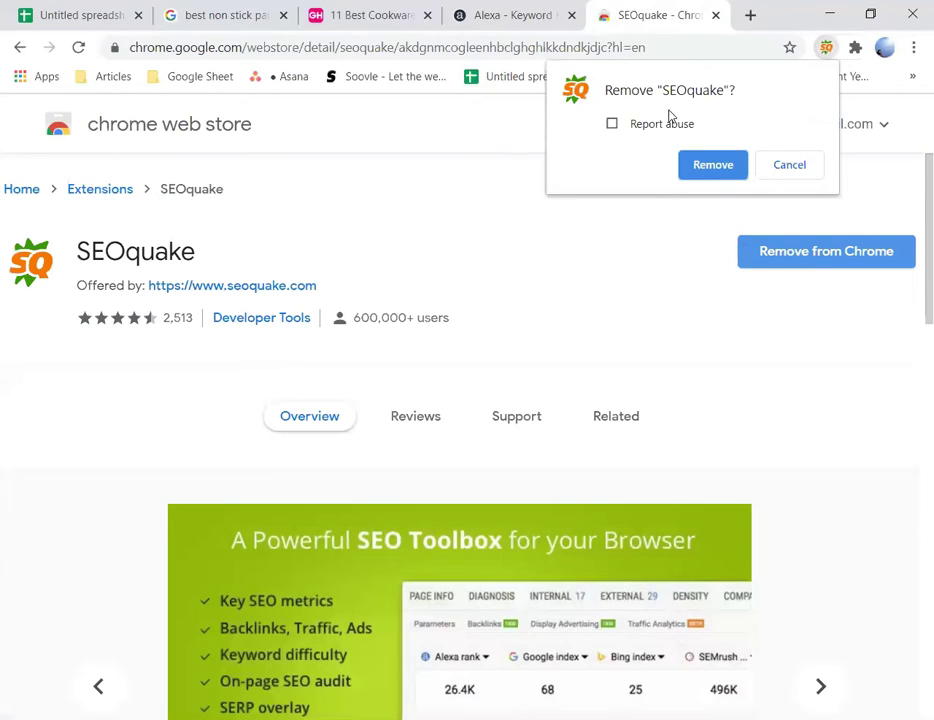
click(713, 166)
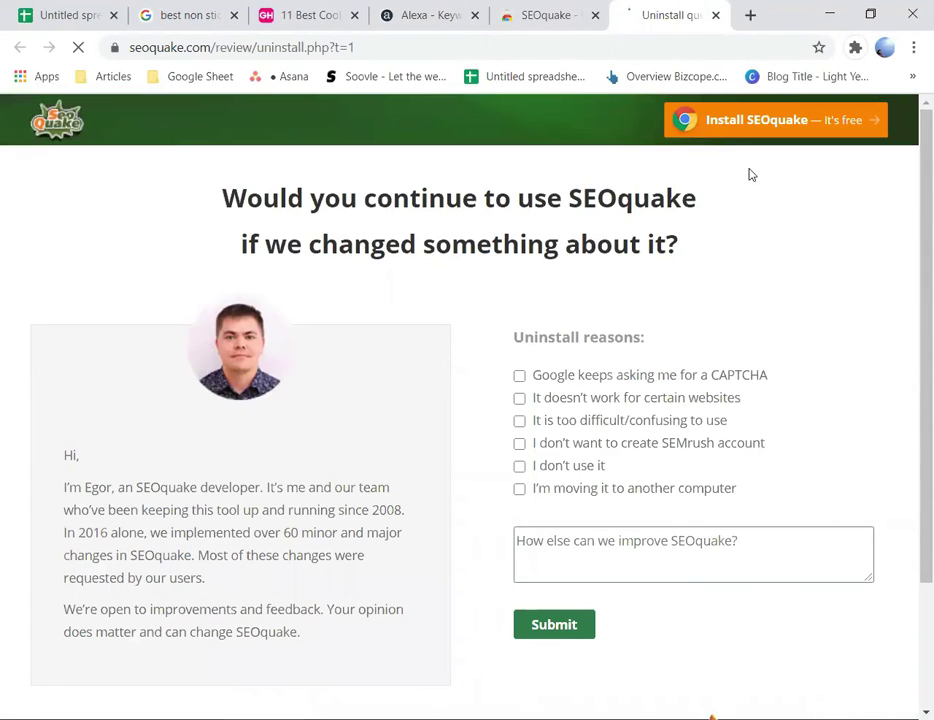
click(569, 13)
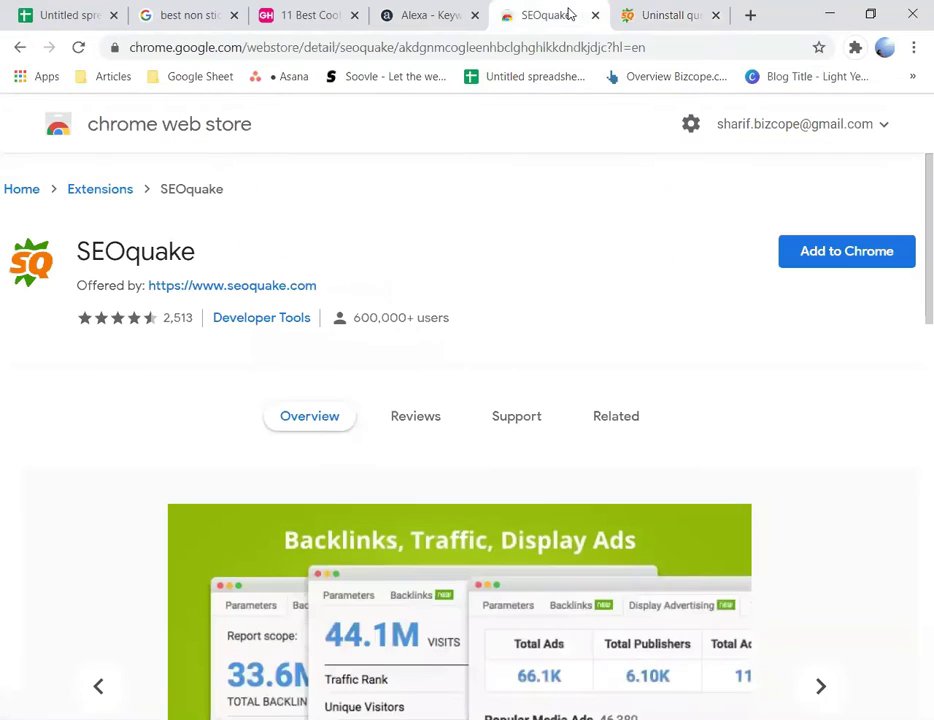
click(660, 18)
click(716, 16)
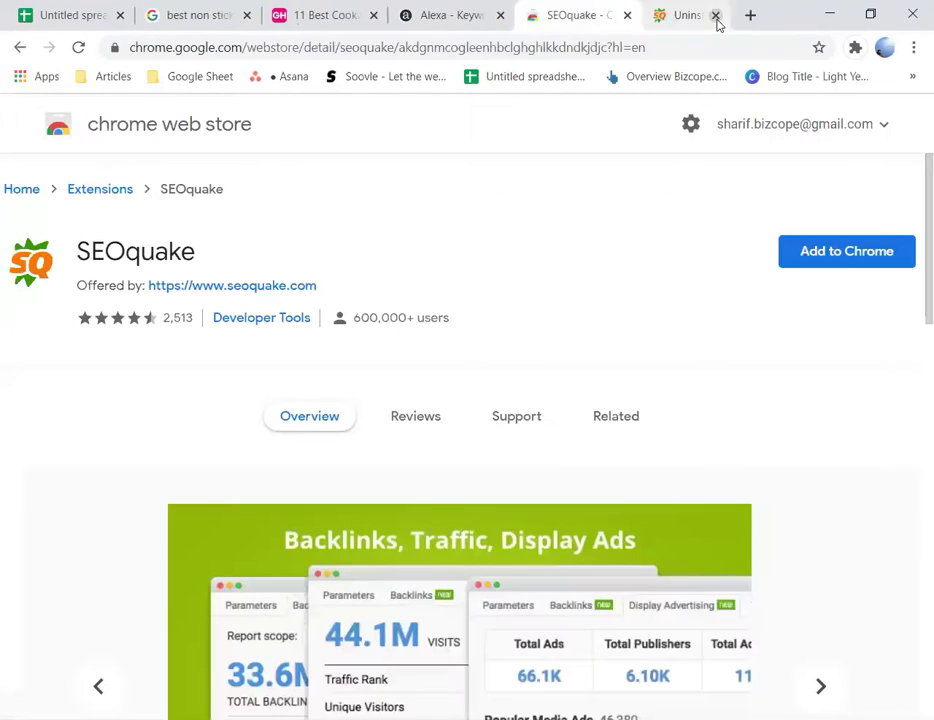
Step: Add the SEOquake extension to Chrome from its Chrome Web Store page and dismiss the installation notice
click(844, 254)
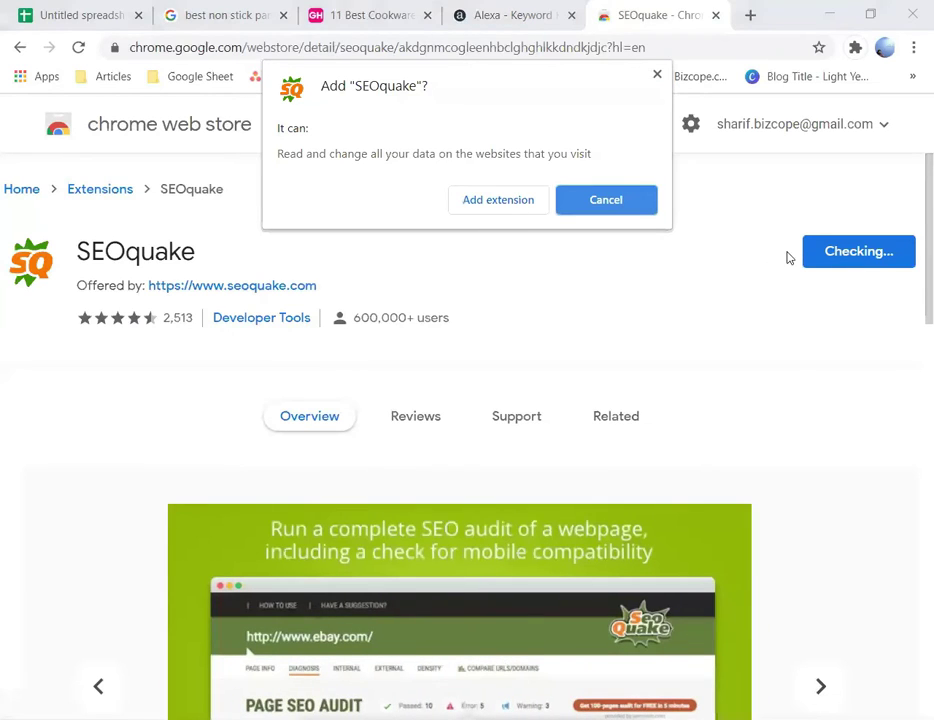
click(508, 206)
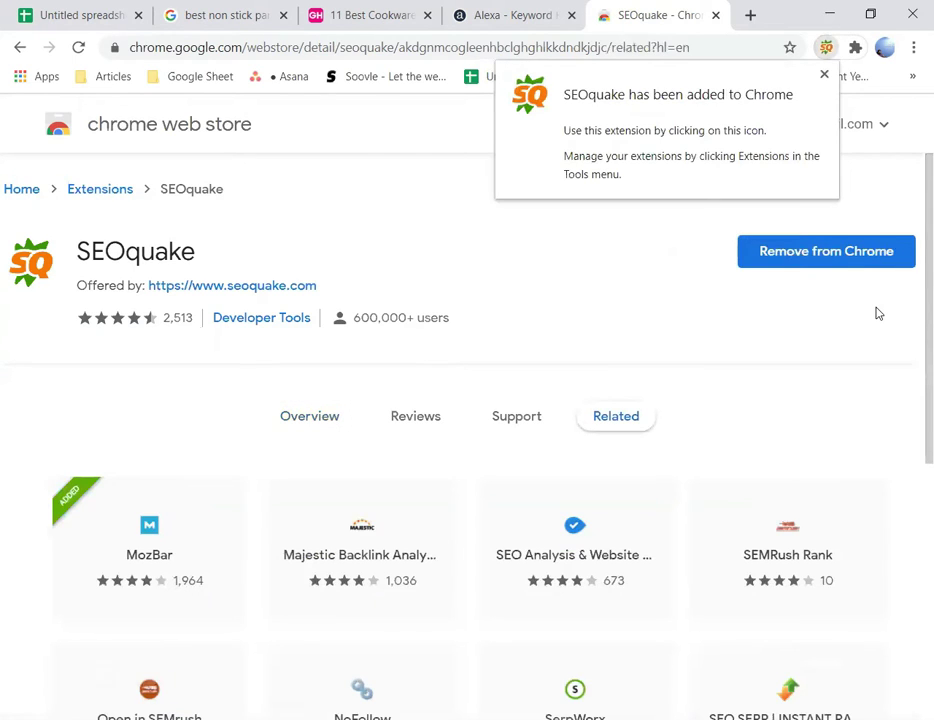
click(826, 74)
Step: Check in SEOquake's extension popup that it is enabled, then close the popup
click(857, 50)
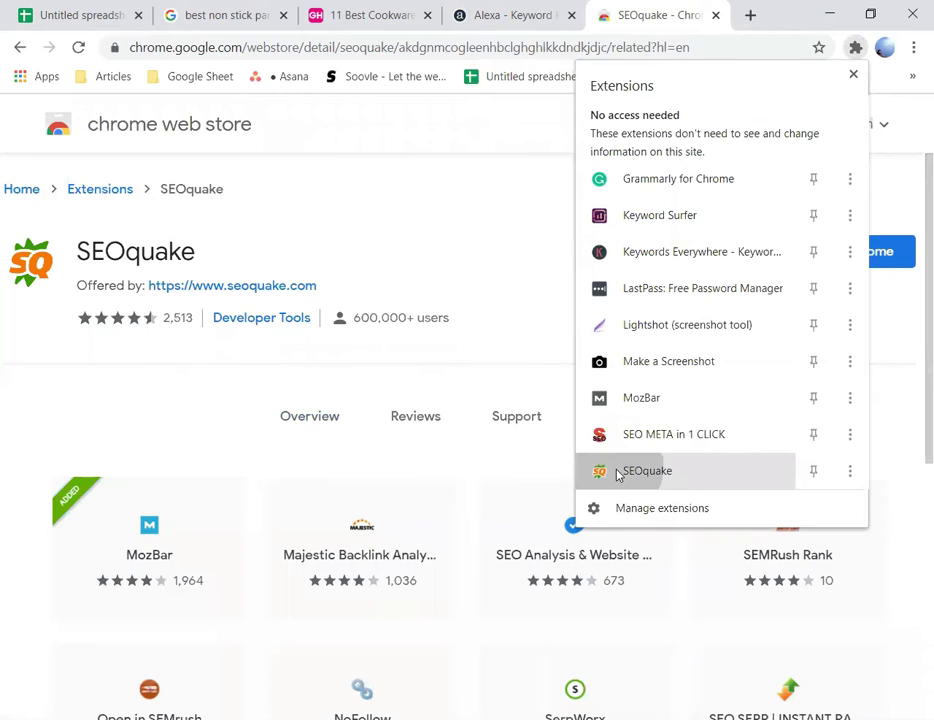
click(618, 475)
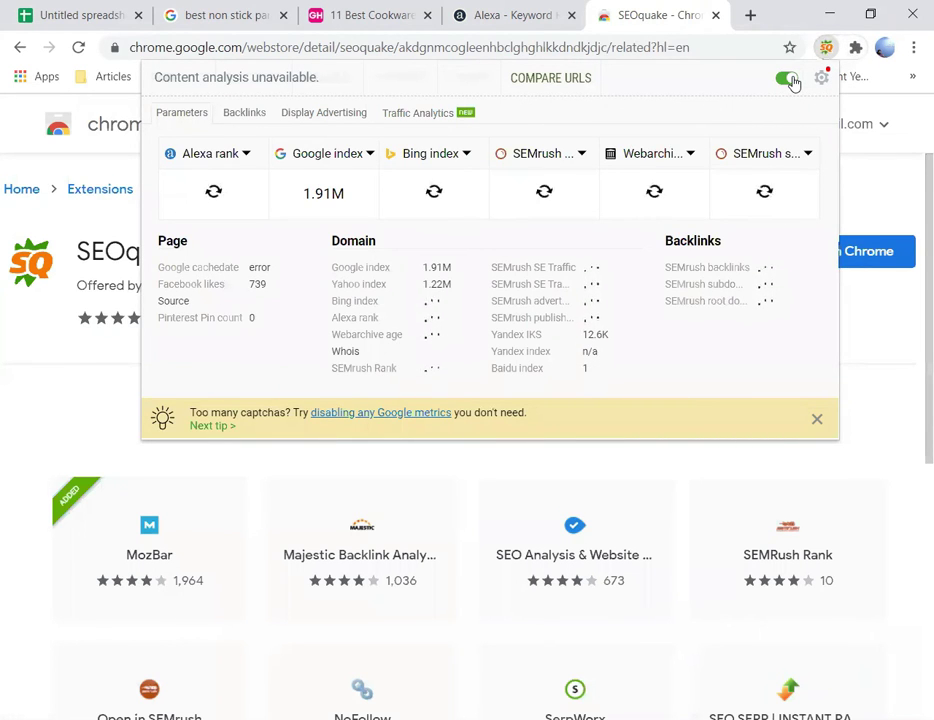
click(826, 47)
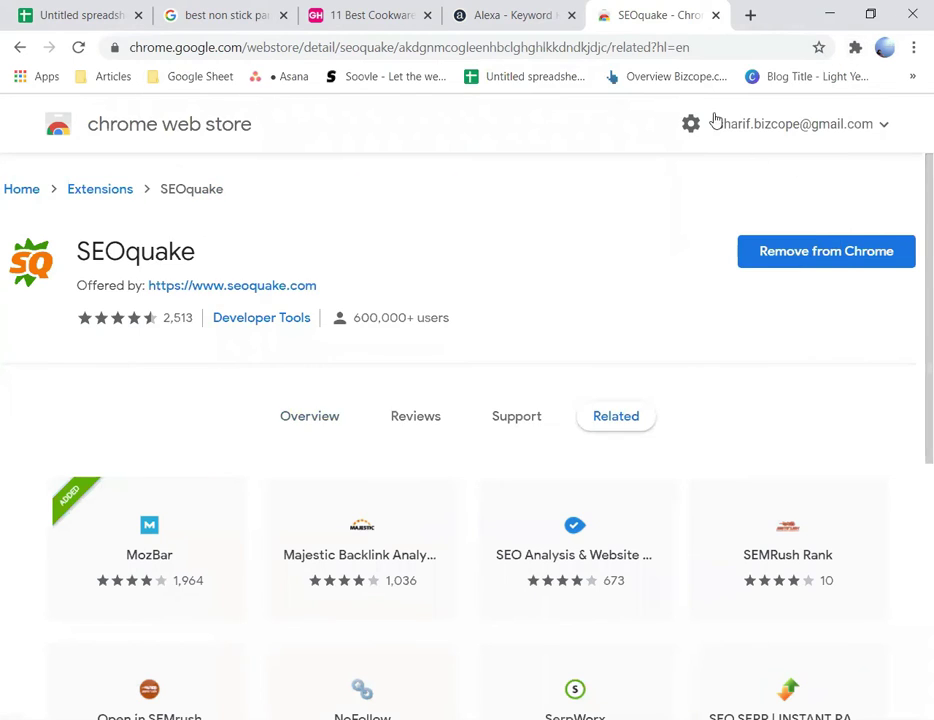
Step: Turn off MozBar on the Good Housekeeping article page while keeping the SEOquake bar
click(515, 15)
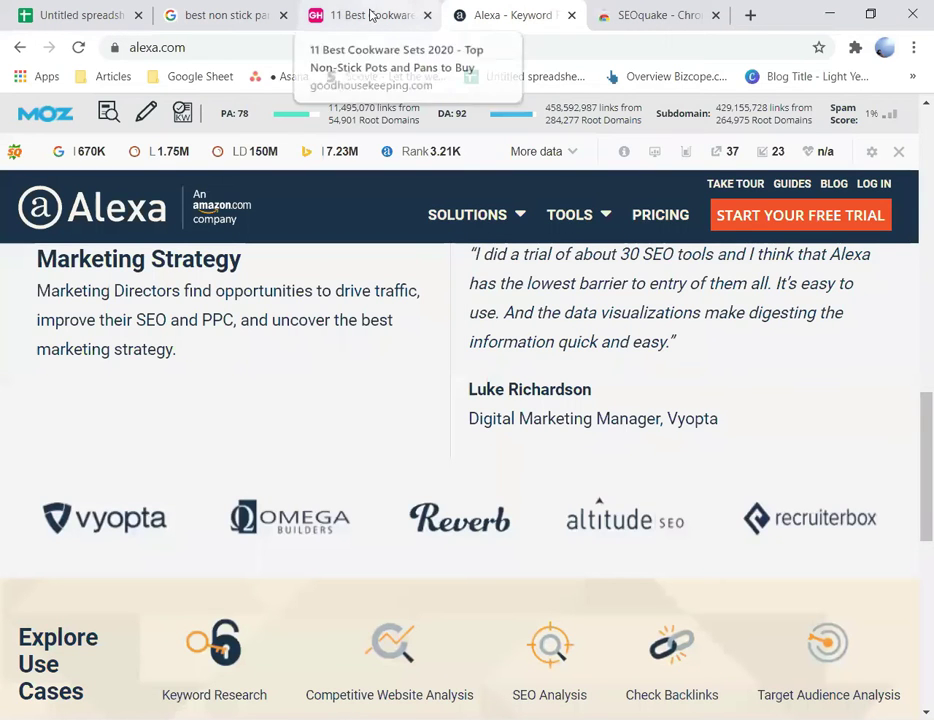
click(370, 15)
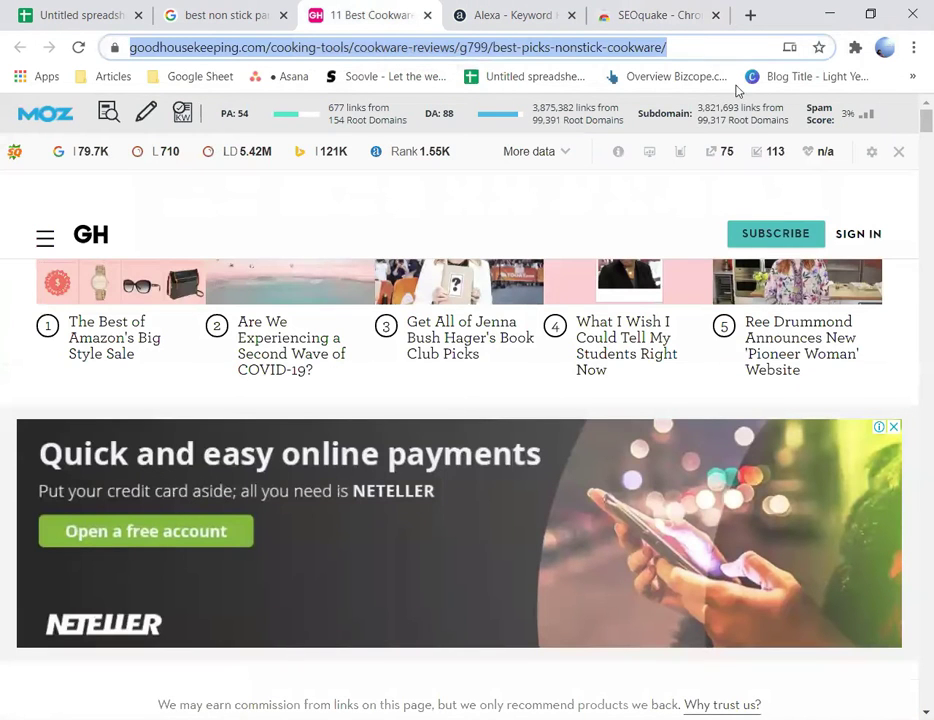
click(855, 47)
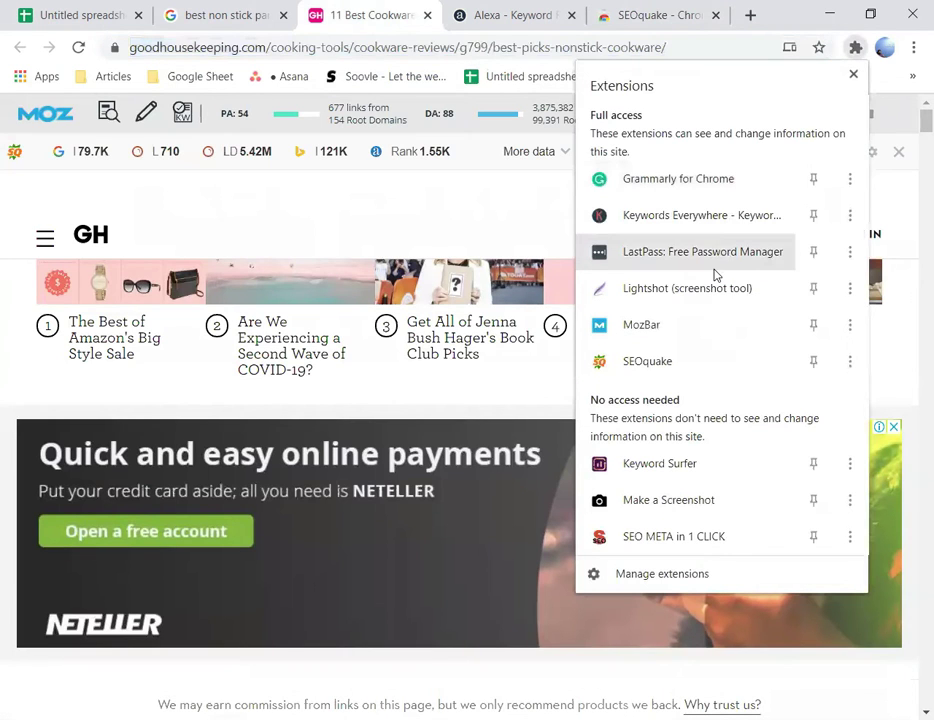
click(679, 345)
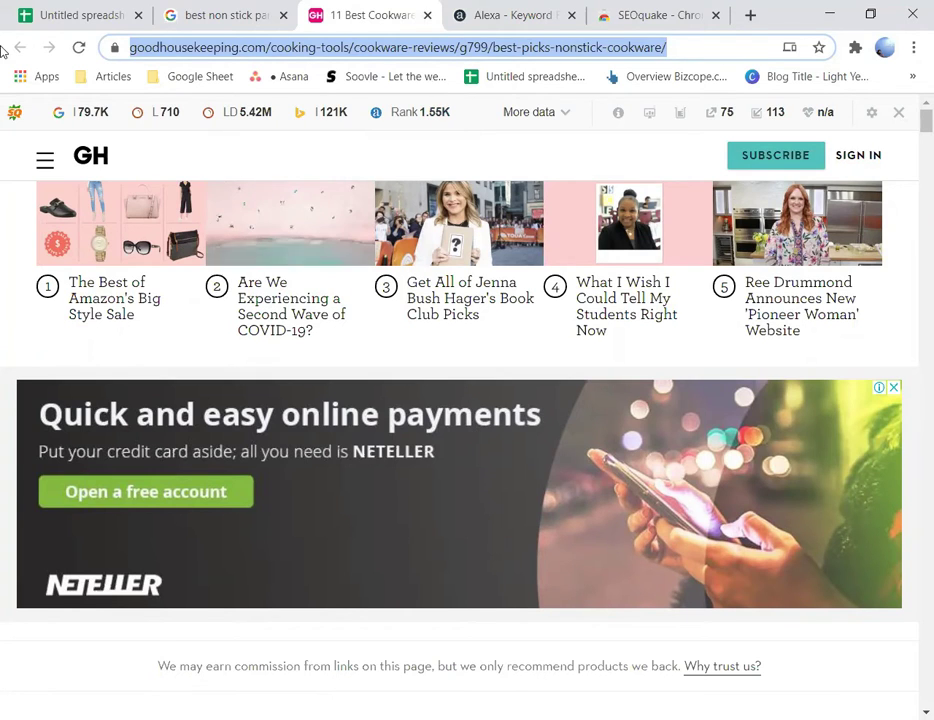
Step: Enter 1.55k as the Alexa Rank in row 3 of the genaral anlysis sheet
click(30, 12)
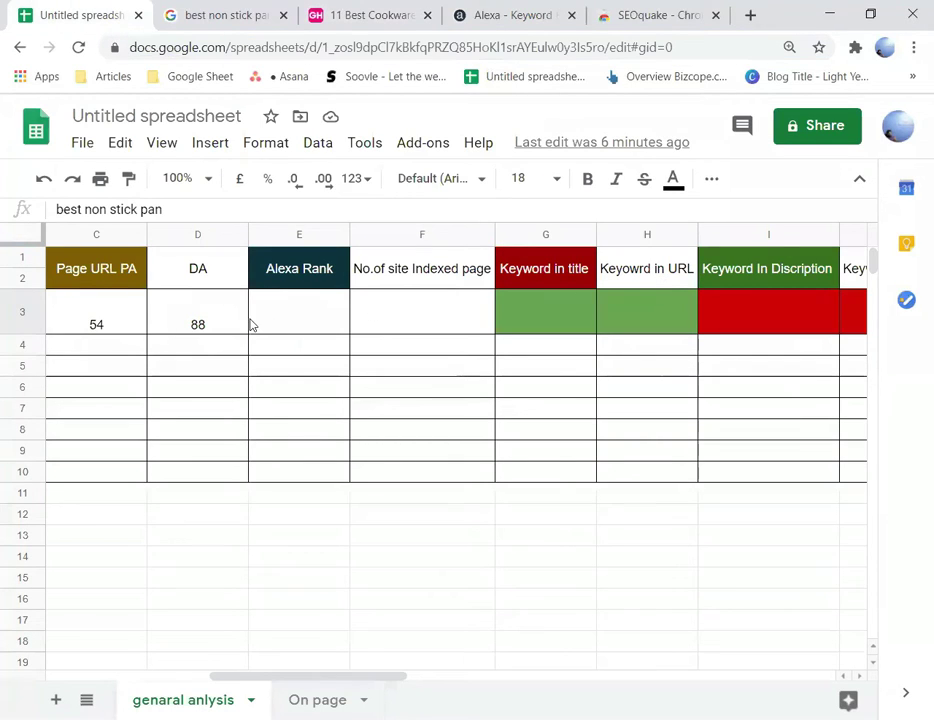
click(319, 320)
text(1.)
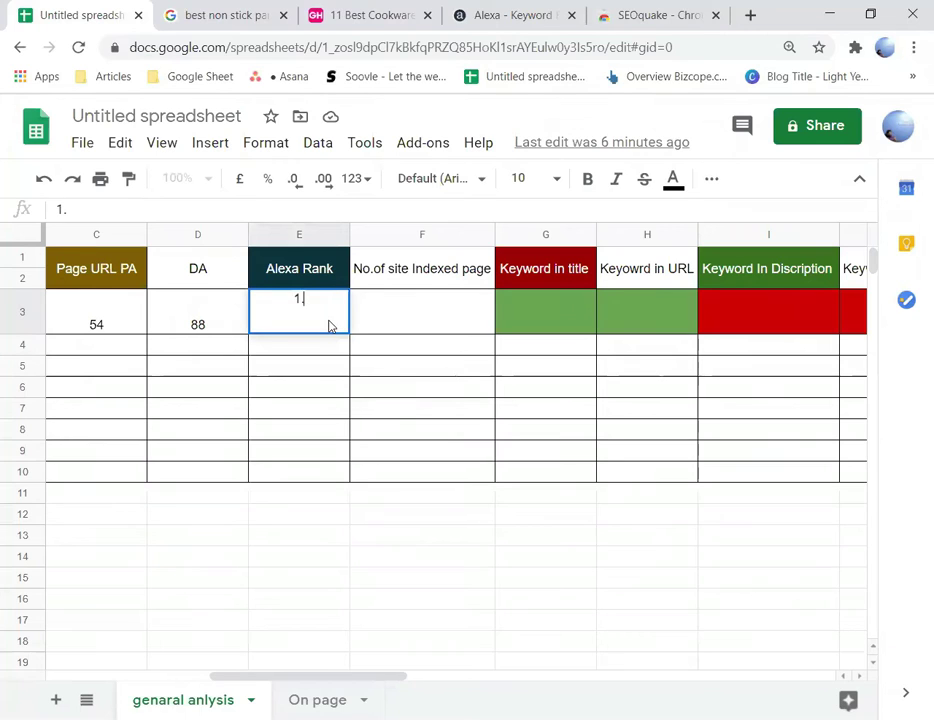
text(55k)
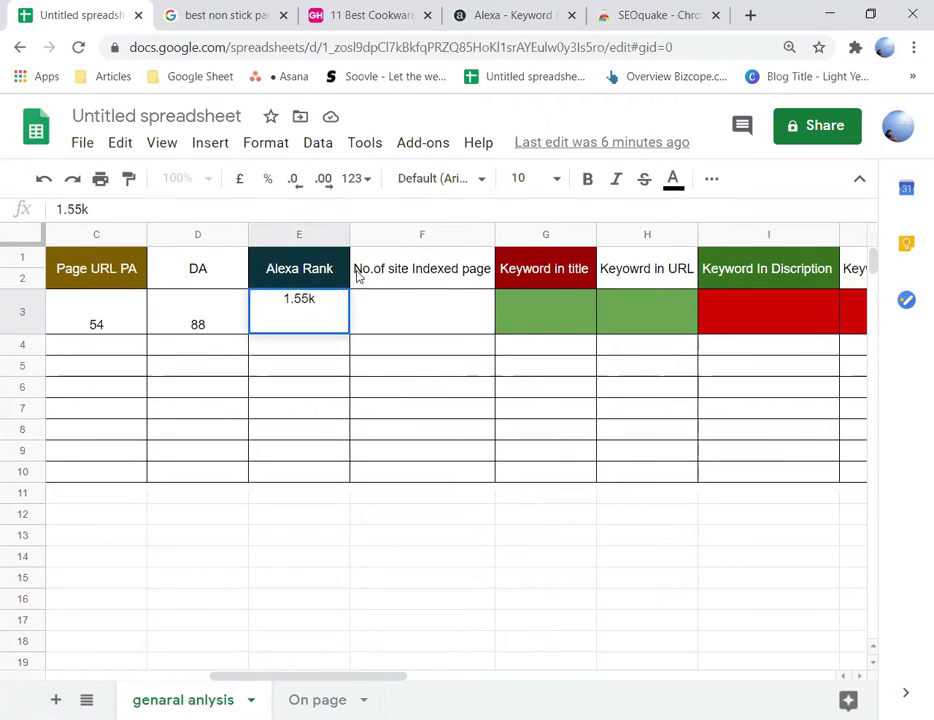
click(361, 330)
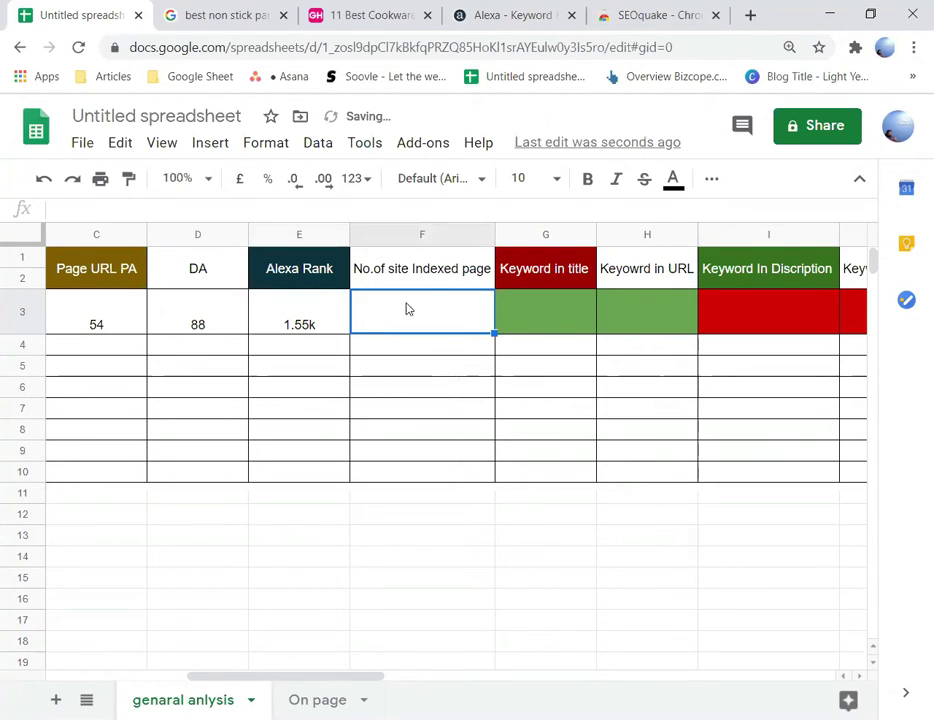
Step: Start a "site:" query in a new browser tab
click(487, 15)
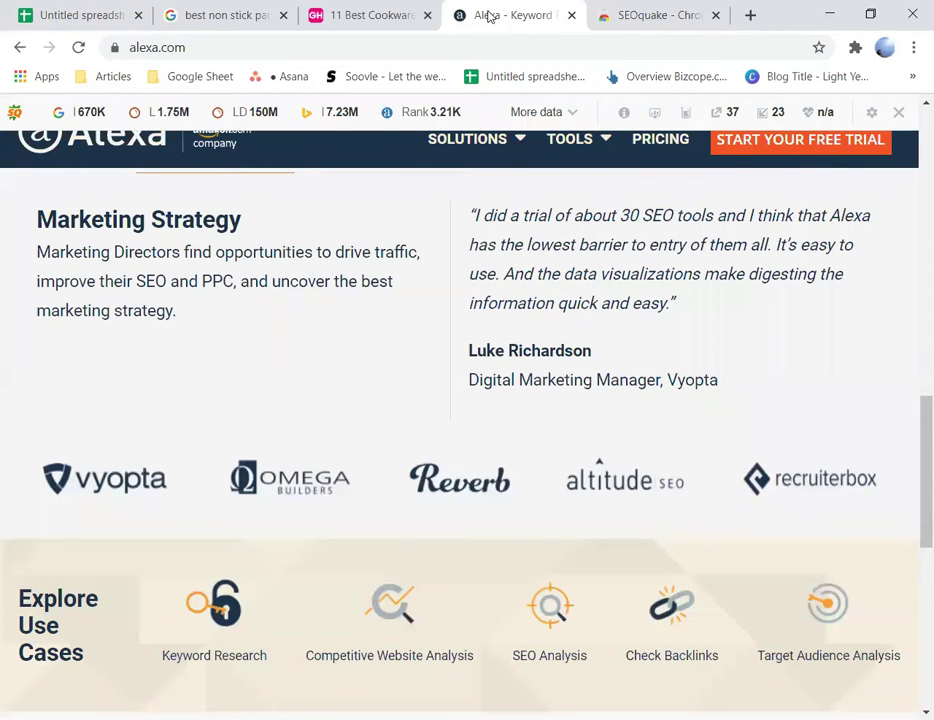
click(356, 16)
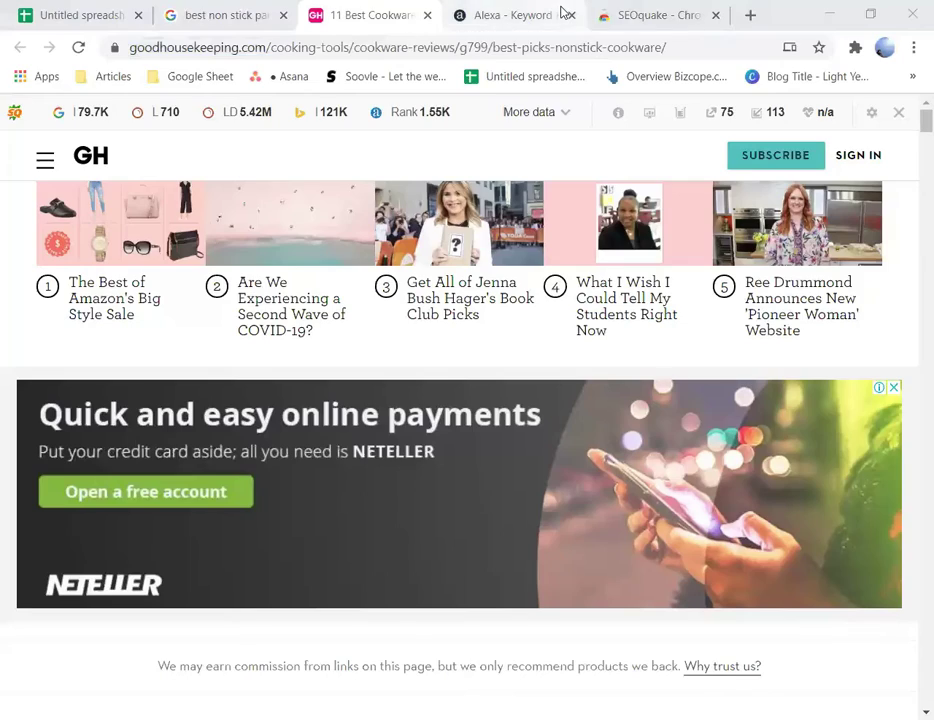
key(ctrl+t)
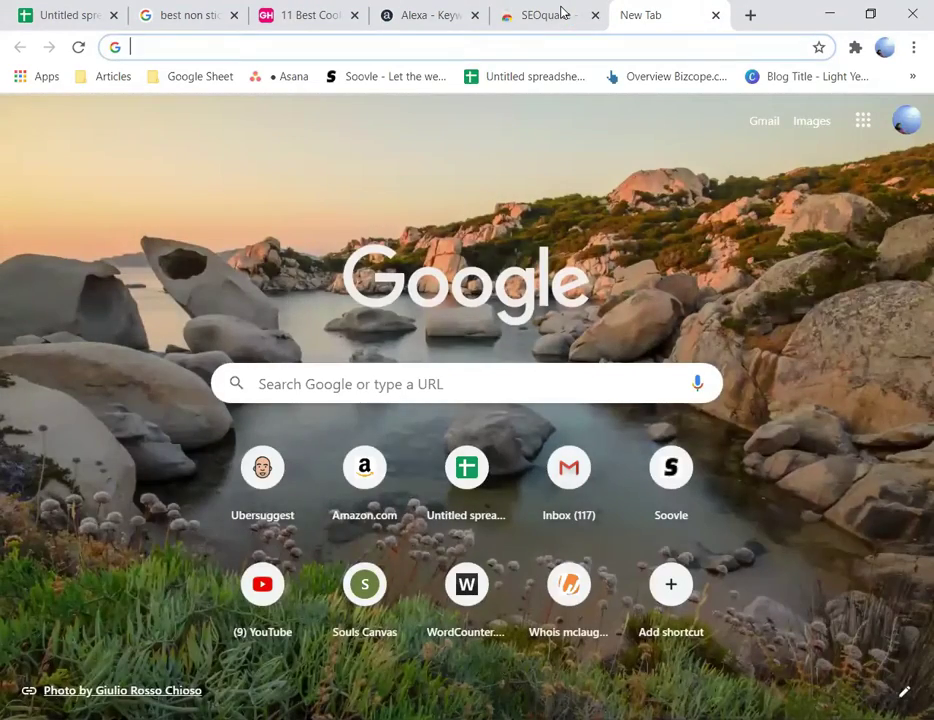
text(S)
key(BackSpace)
key(BackSpace)
text(site)
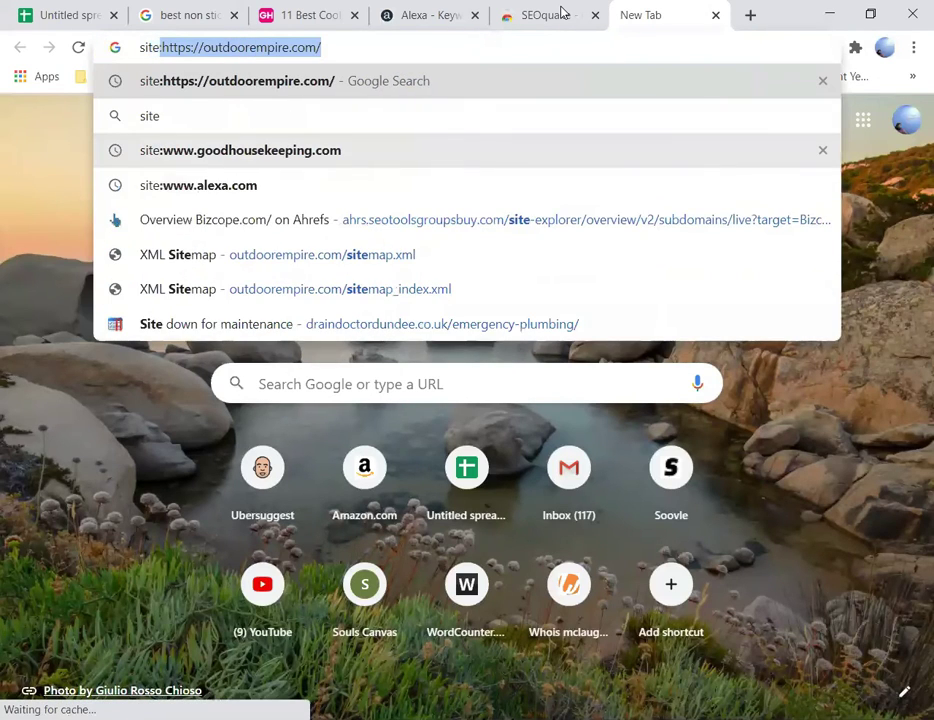
text(:)
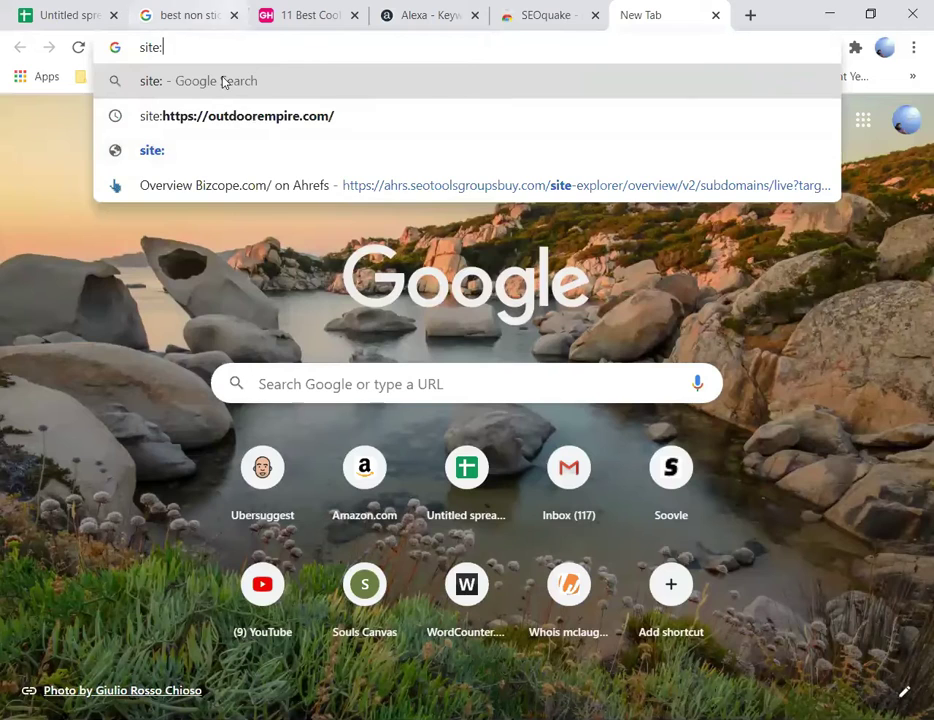
key(ctrl+3)
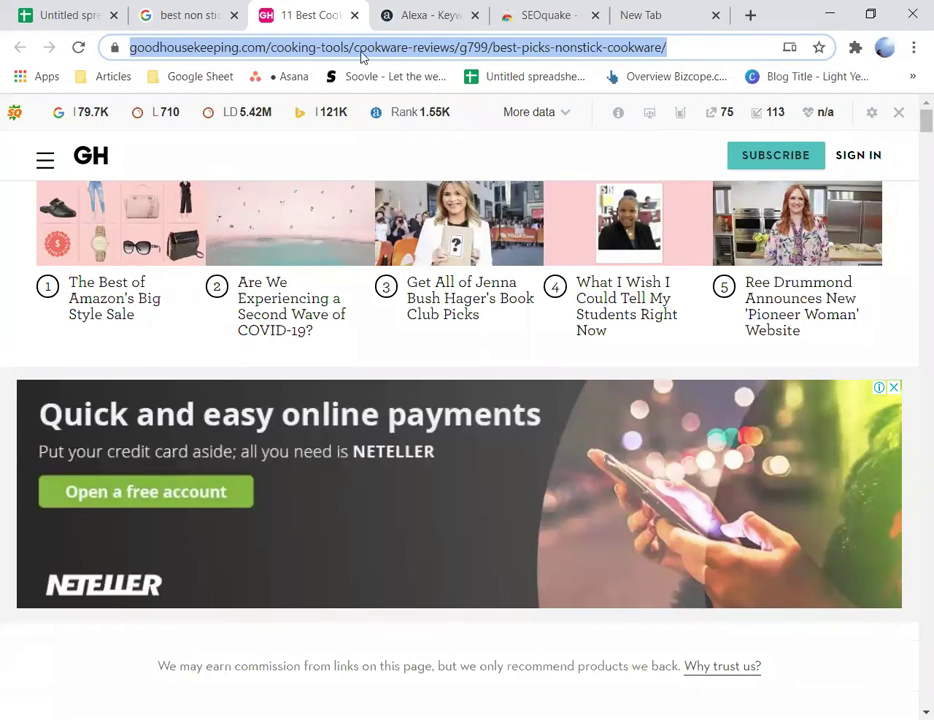
click(268, 48)
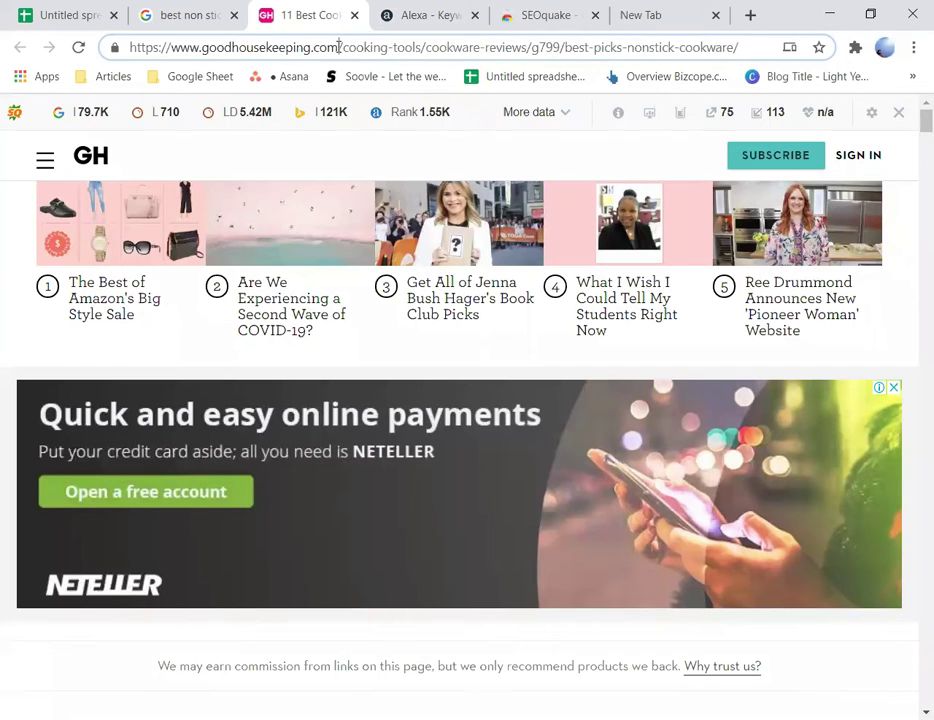
drag(339, 47, 67, 47)
key(ctrl+c)
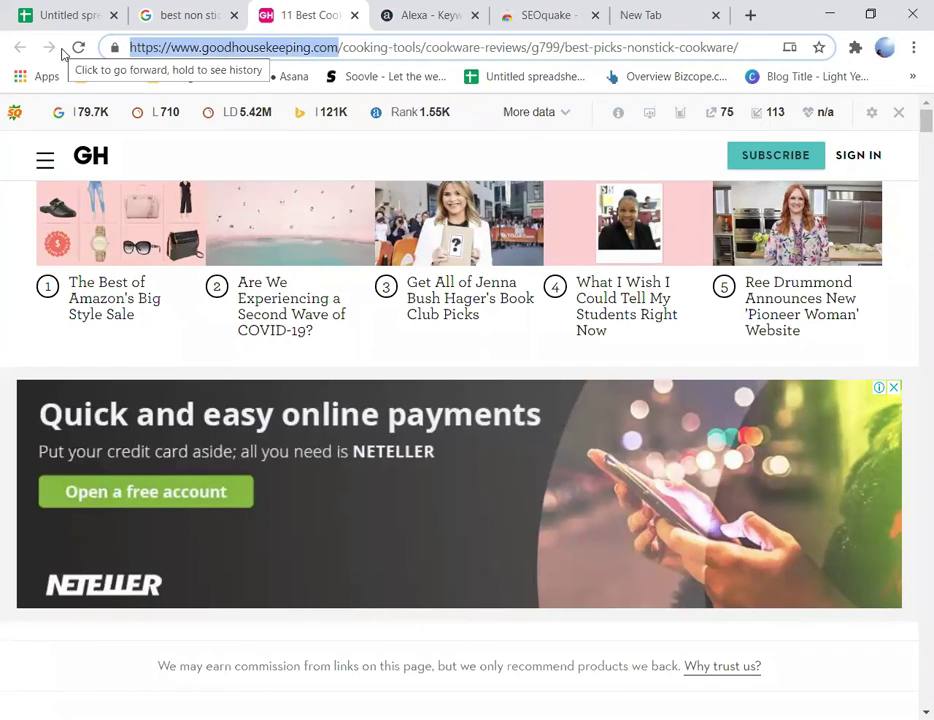
click(678, 10)
text(site:)
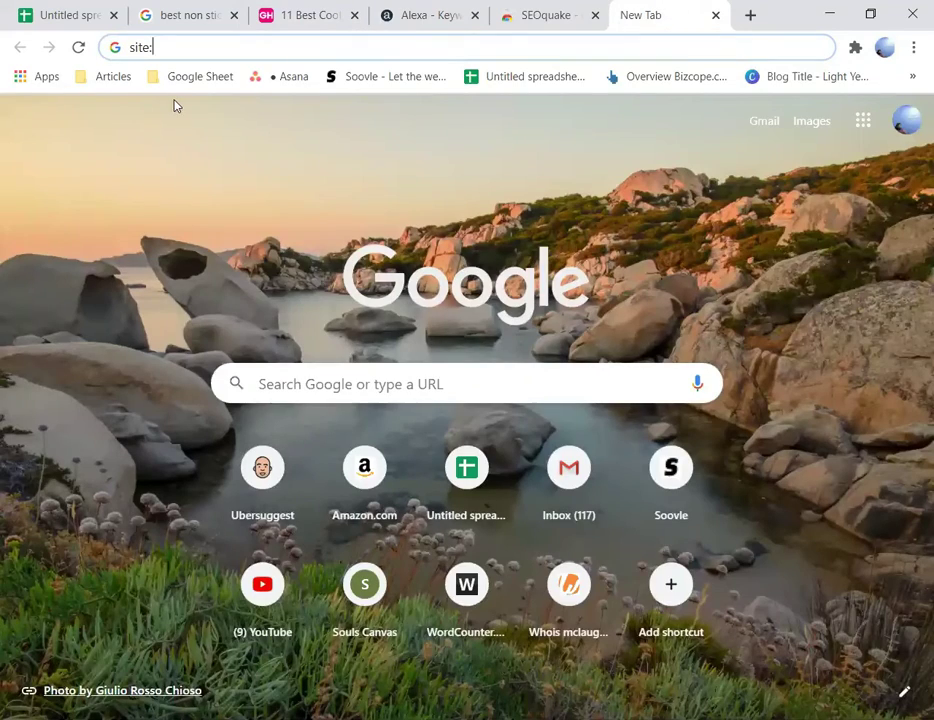
key(ctrl+v)
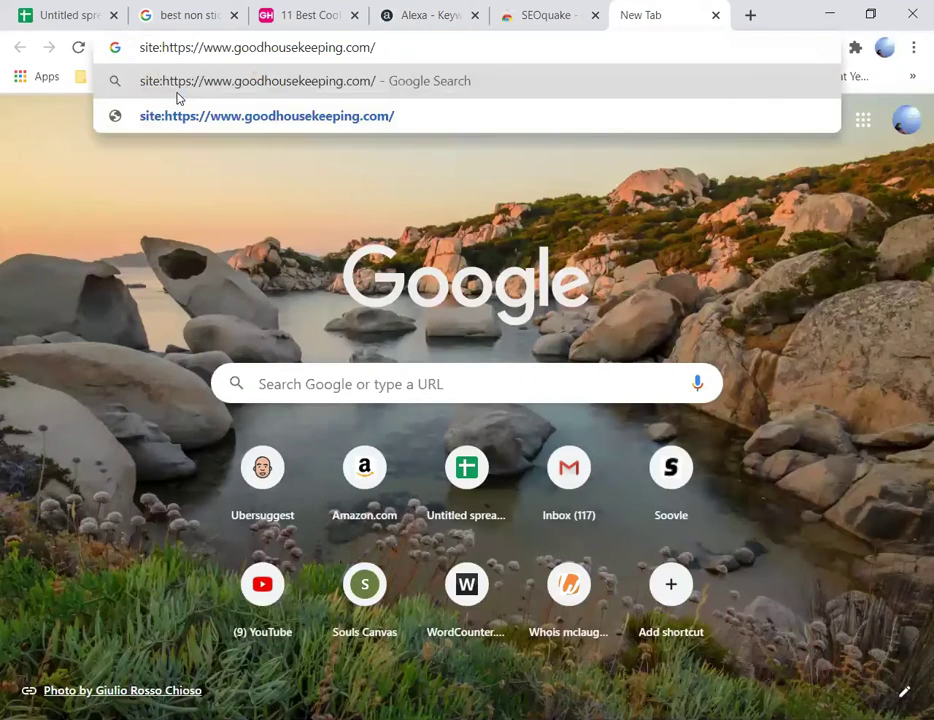
key(Return)
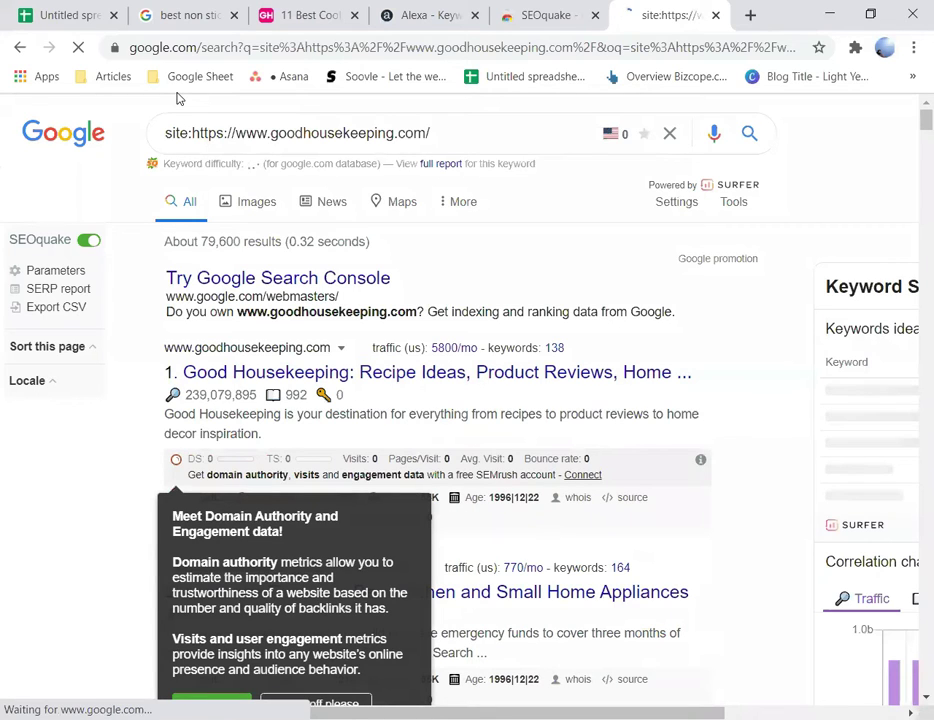
key(ctrl+2)
click(340, 14)
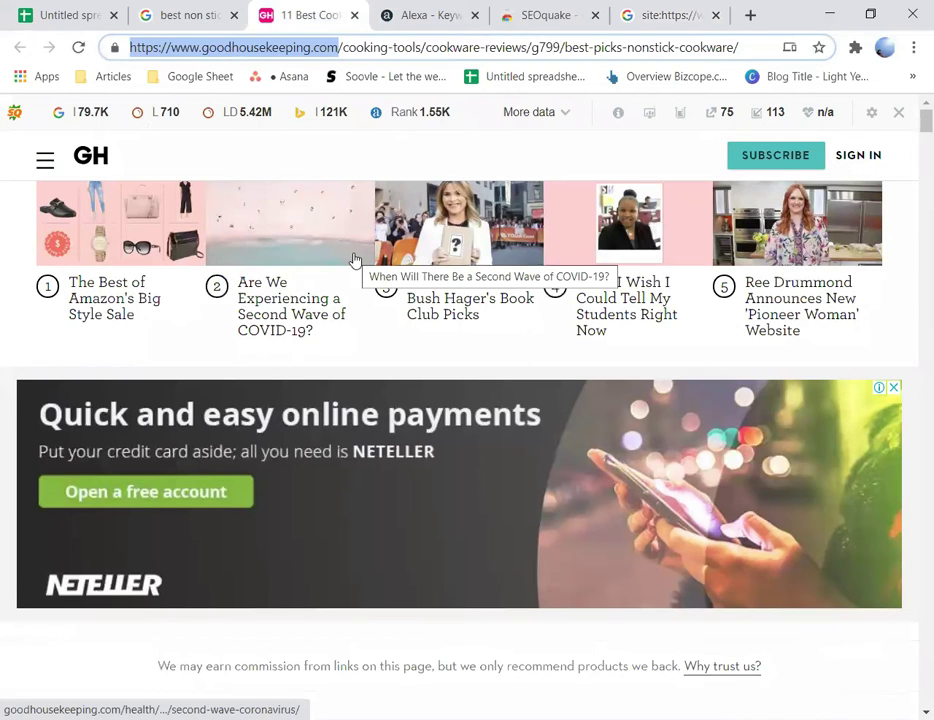
scroll(297, 497, down, 5)
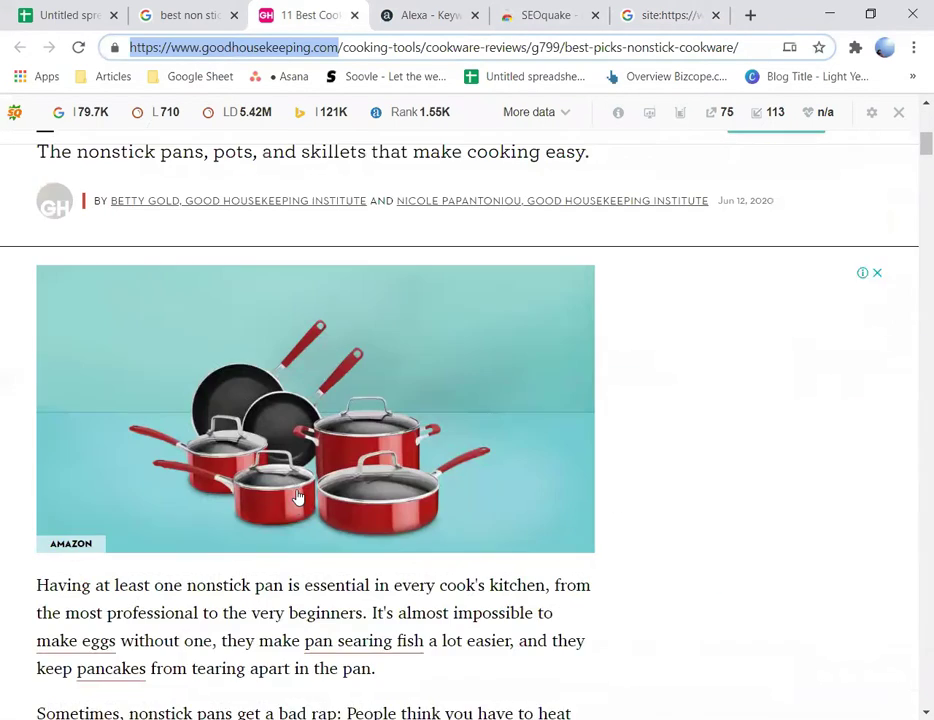
scroll(297, 497, up, 5)
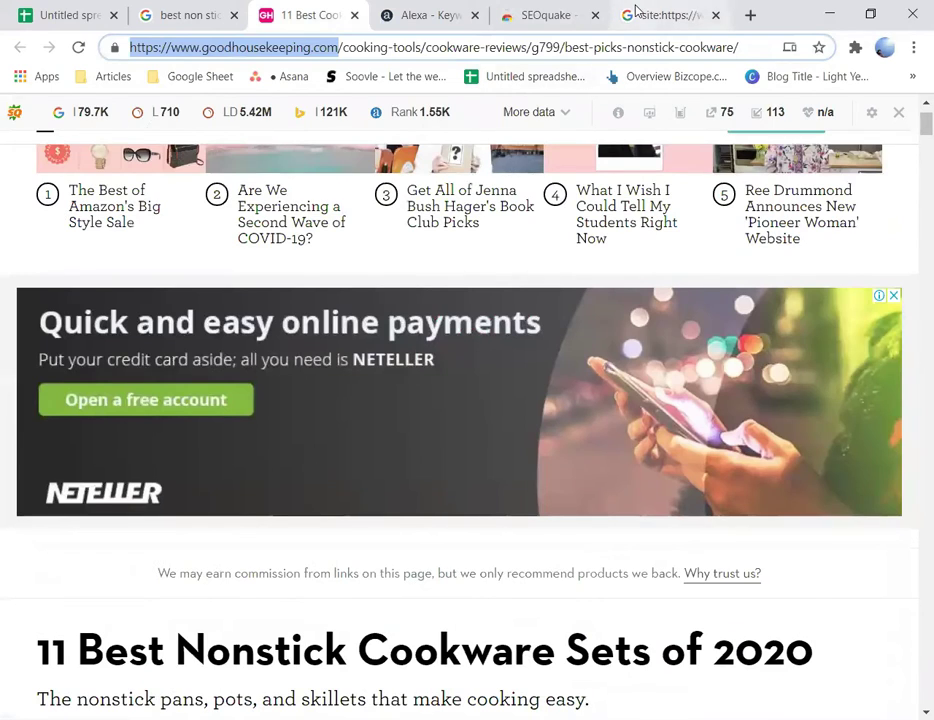
click(637, 14)
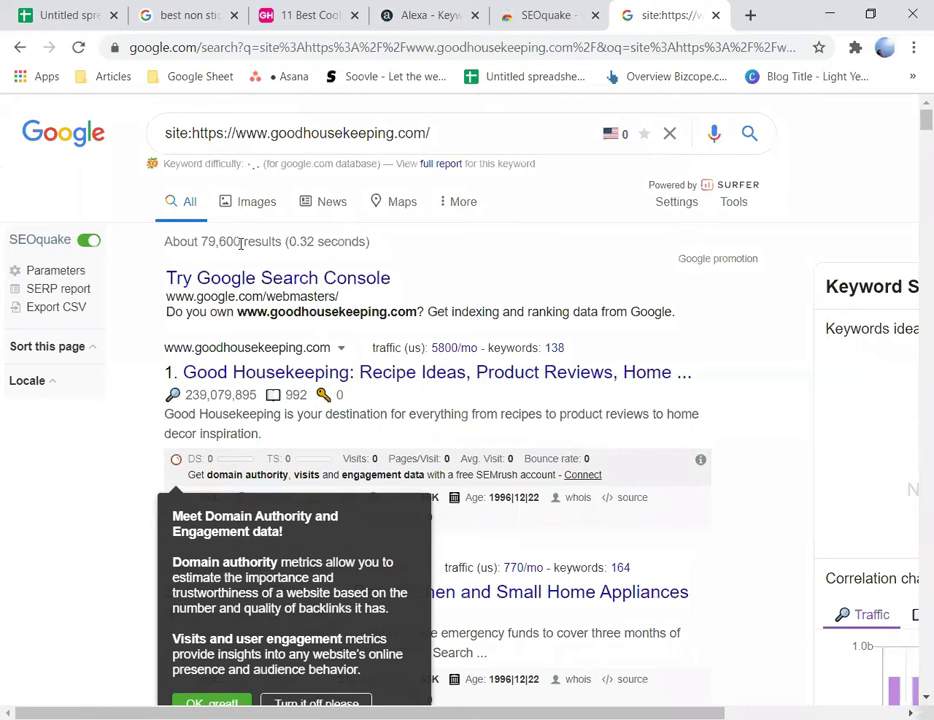
click(194, 133)
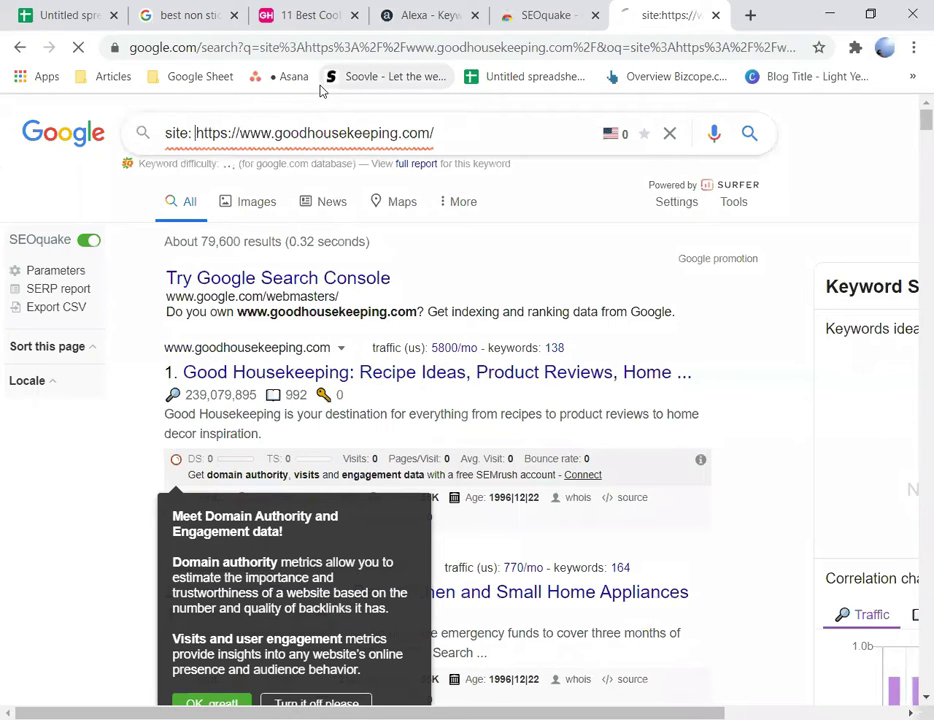
key(Return)
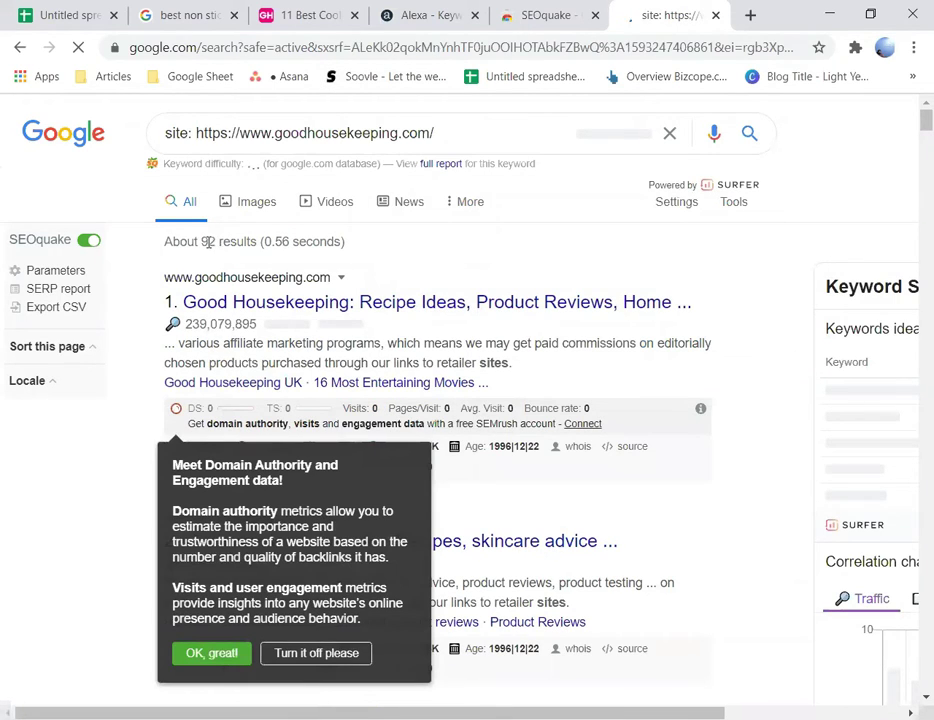
double_click(208, 241)
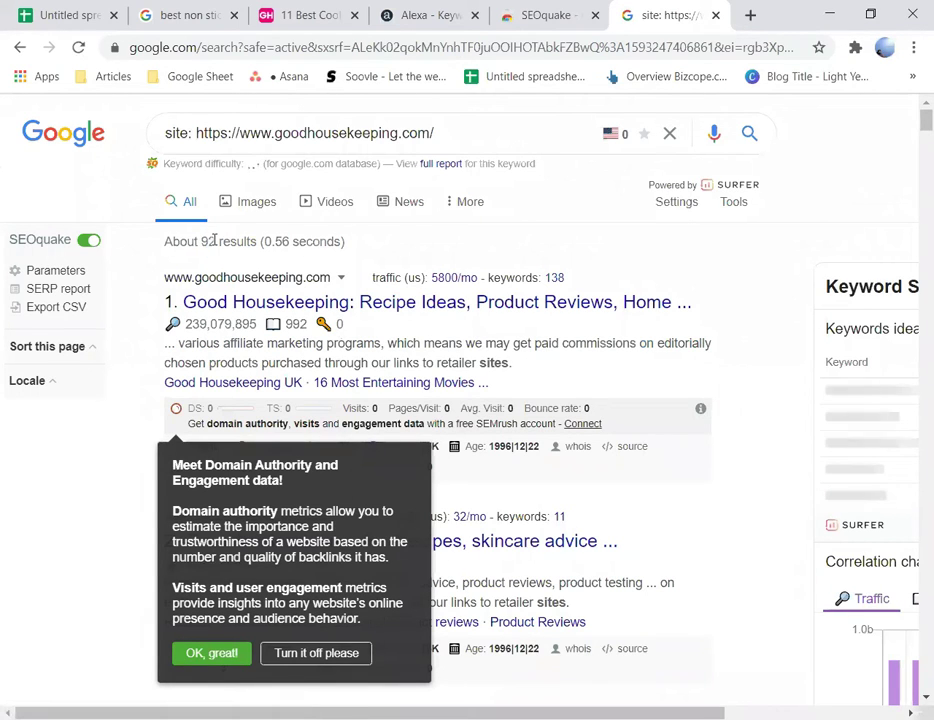
drag(205, 241, 200, 241)
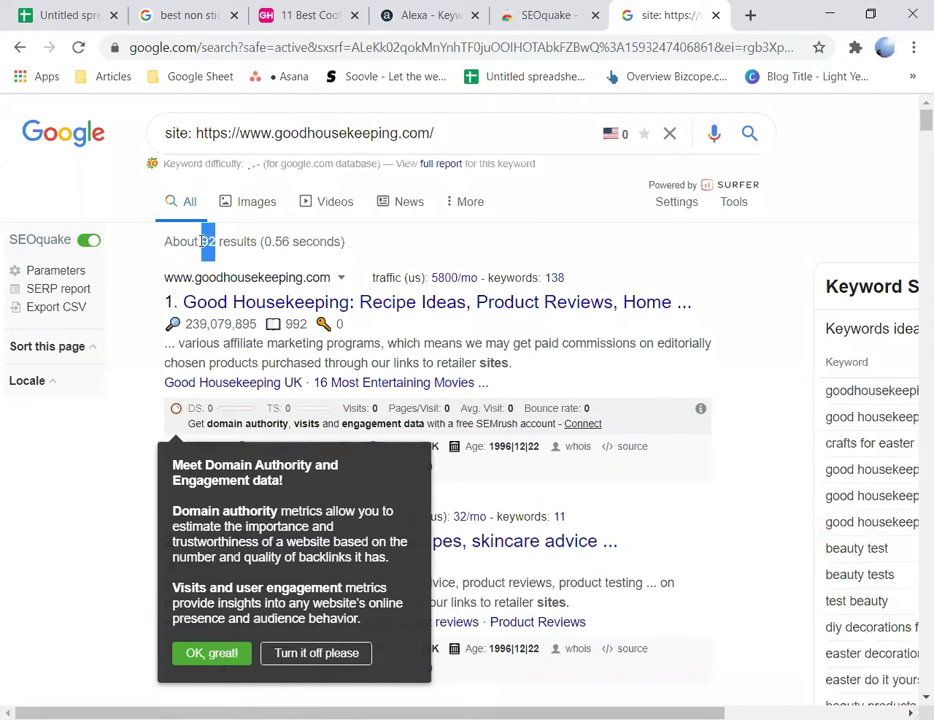
click(308, 18)
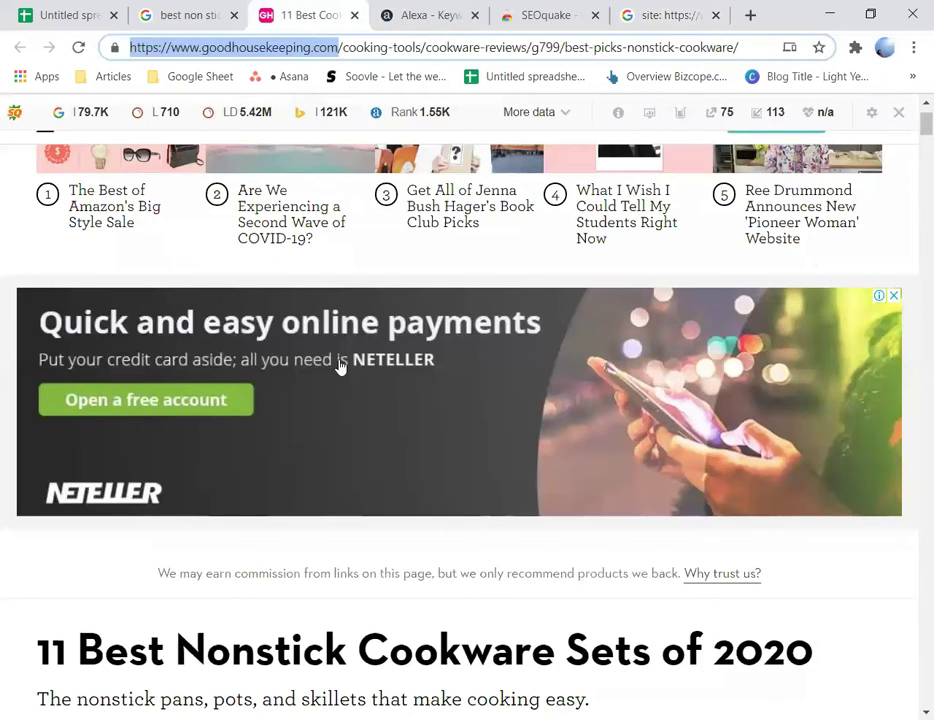
click(664, 15)
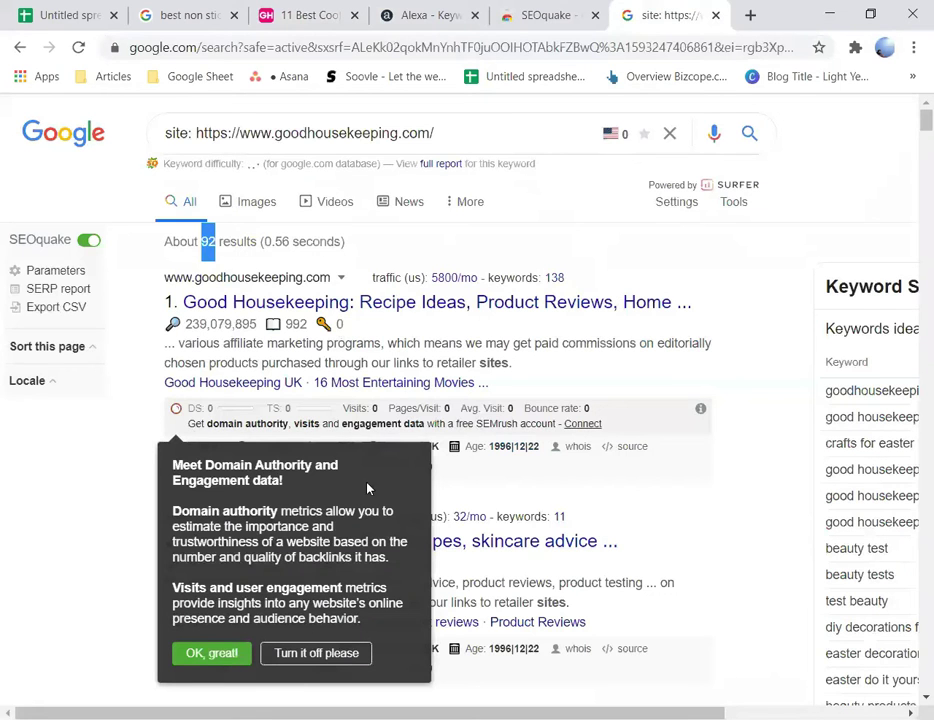
click(108, 630)
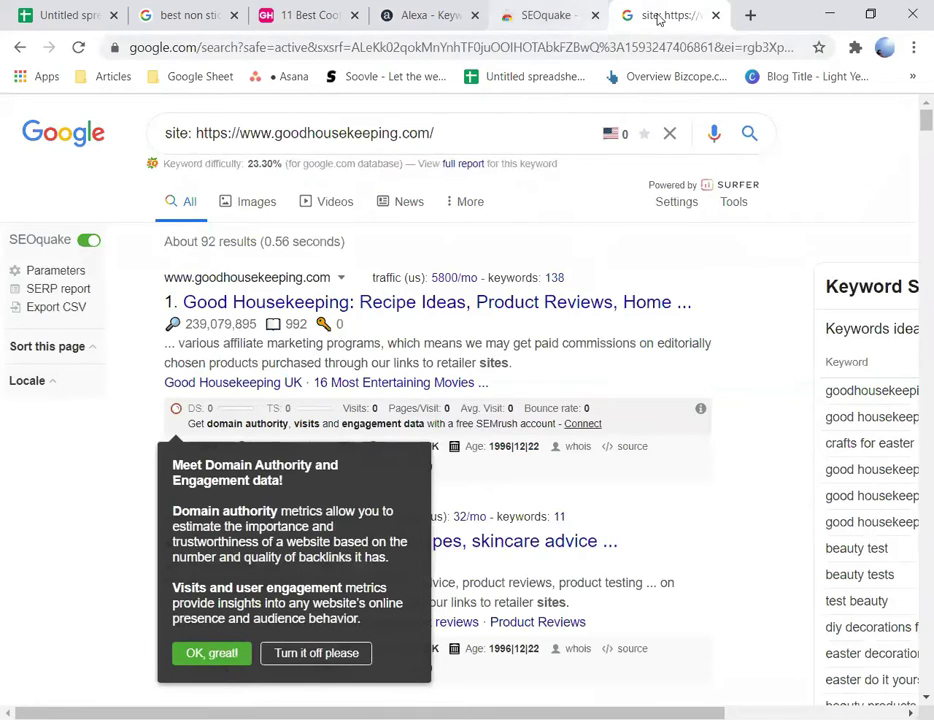
click(750, 15)
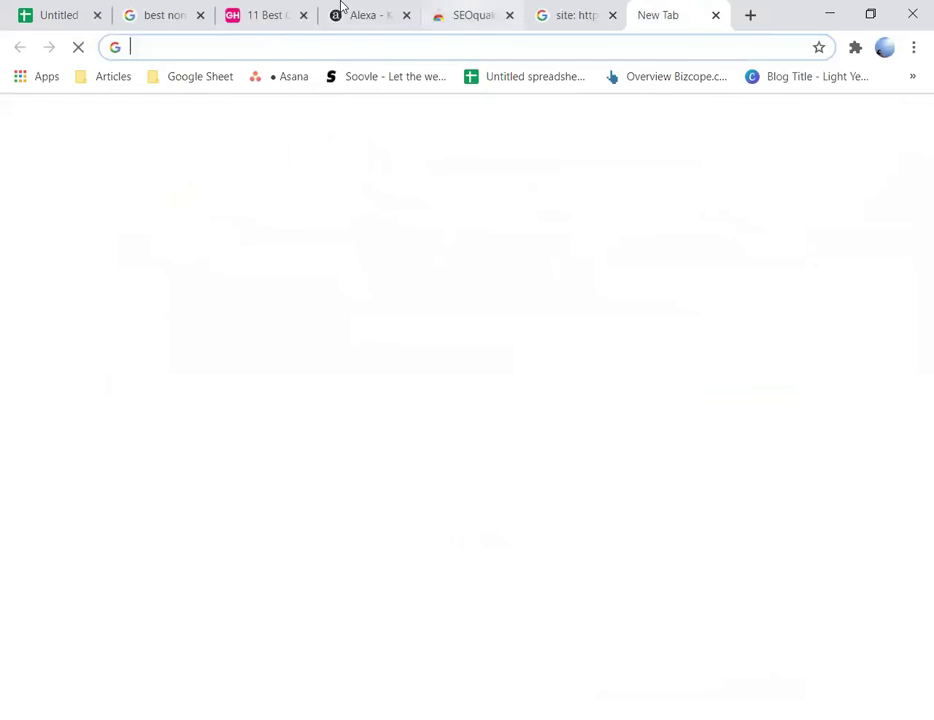
click(262, 15)
click(348, 49)
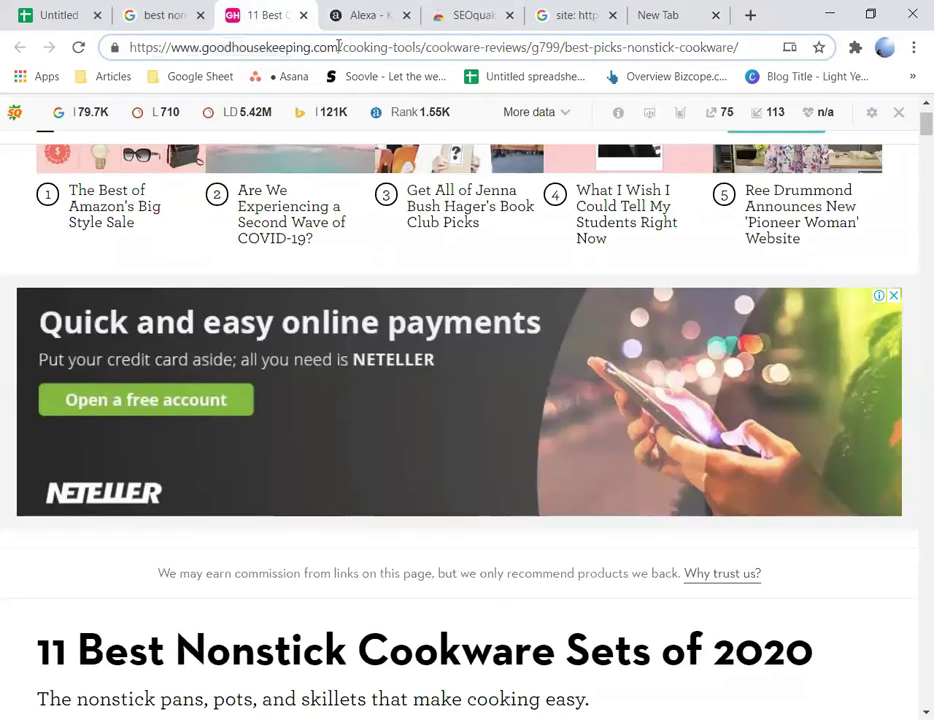
drag(347, 47, 773, 50)
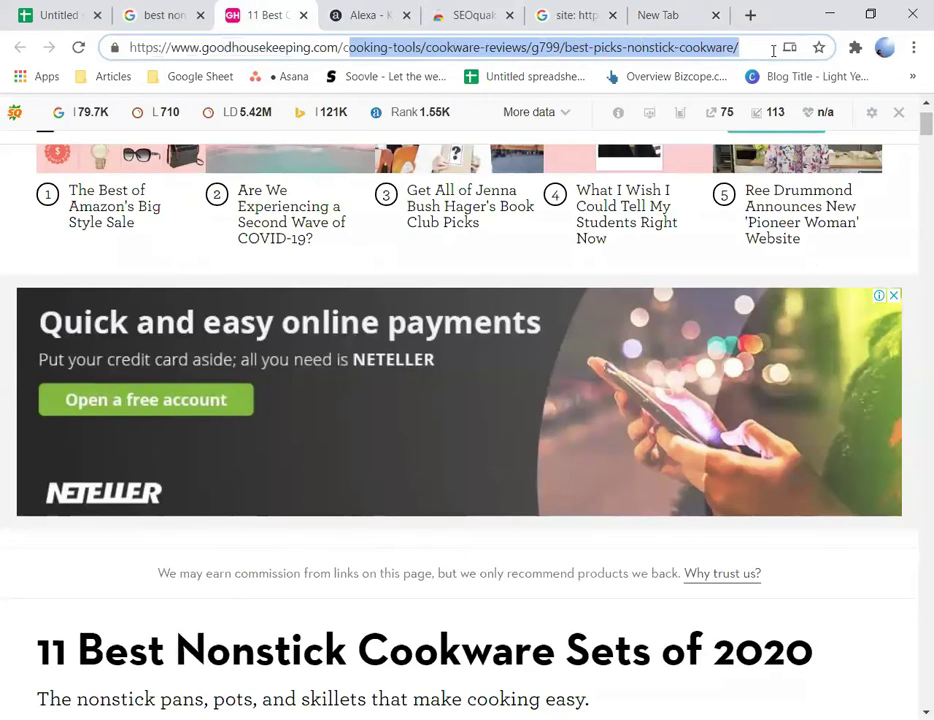
key(BackSpace)
key(BackSpace)
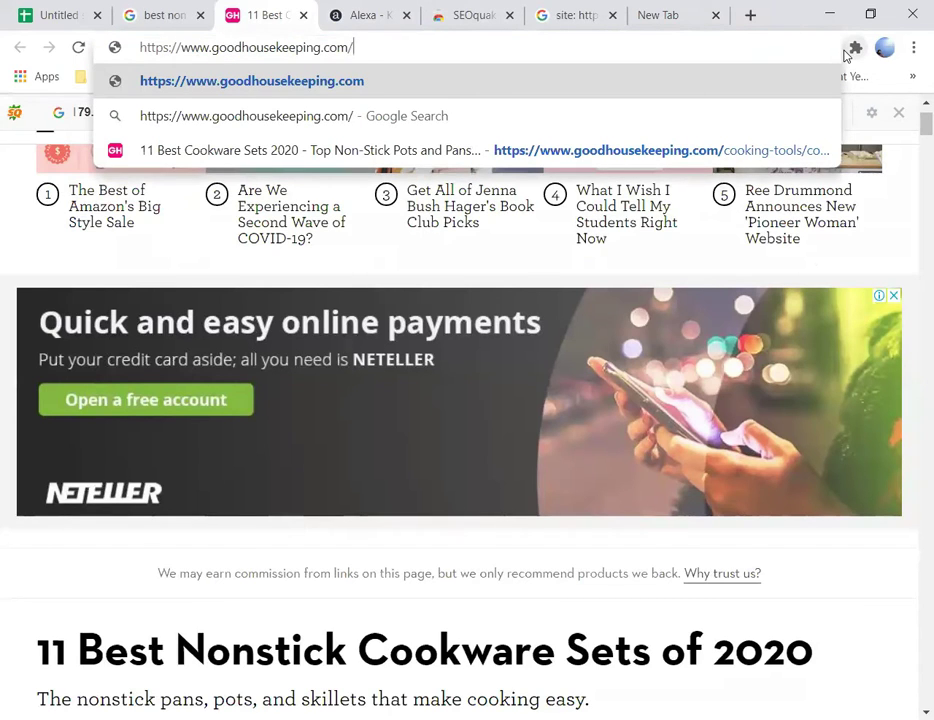
text(s)
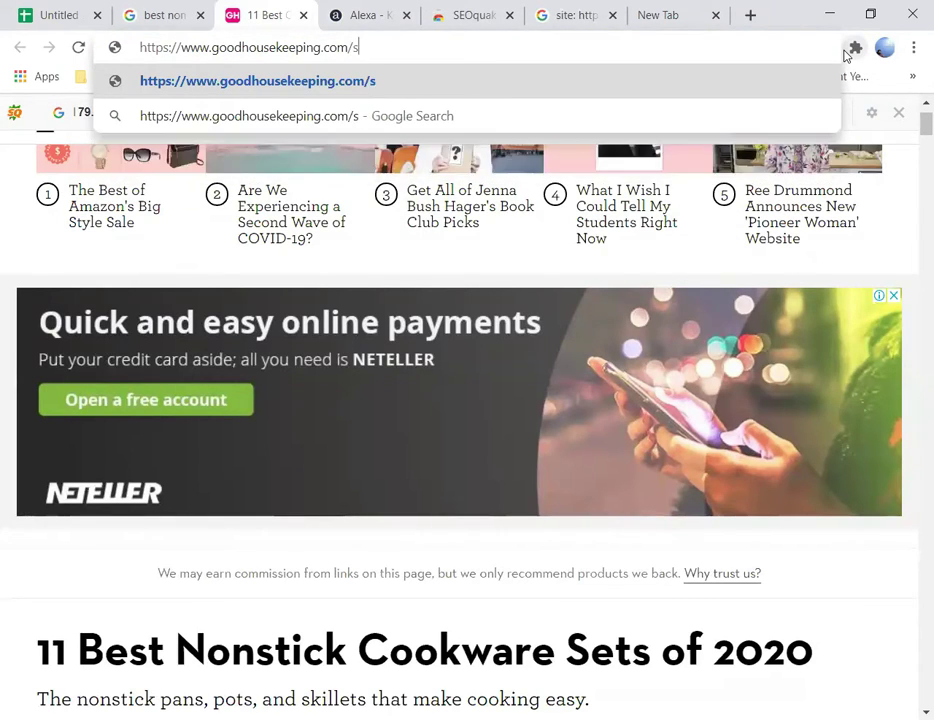
text(ite)
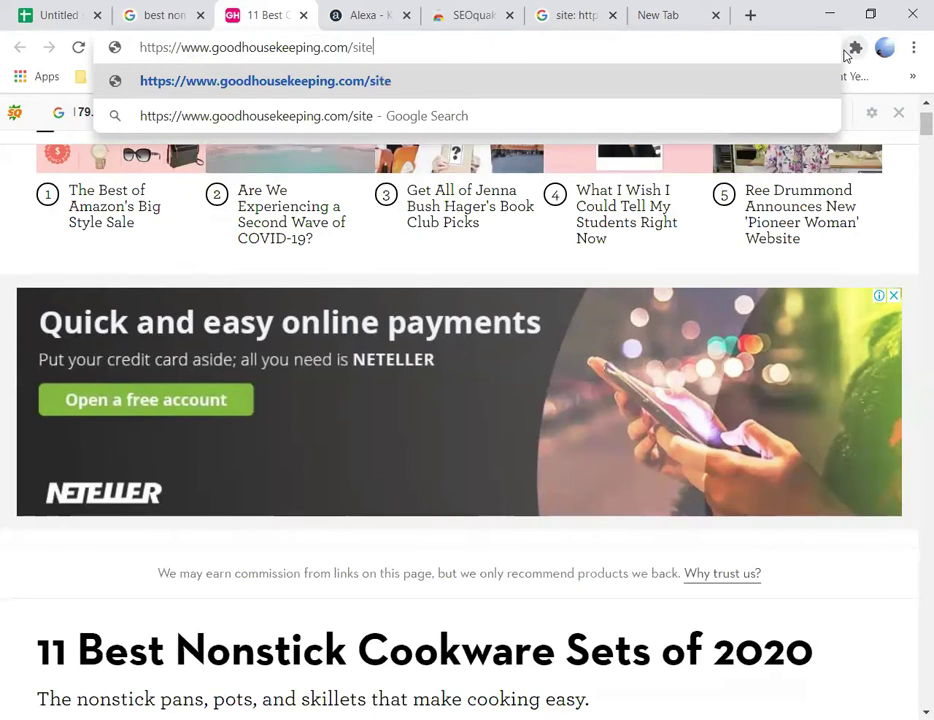
text(.)
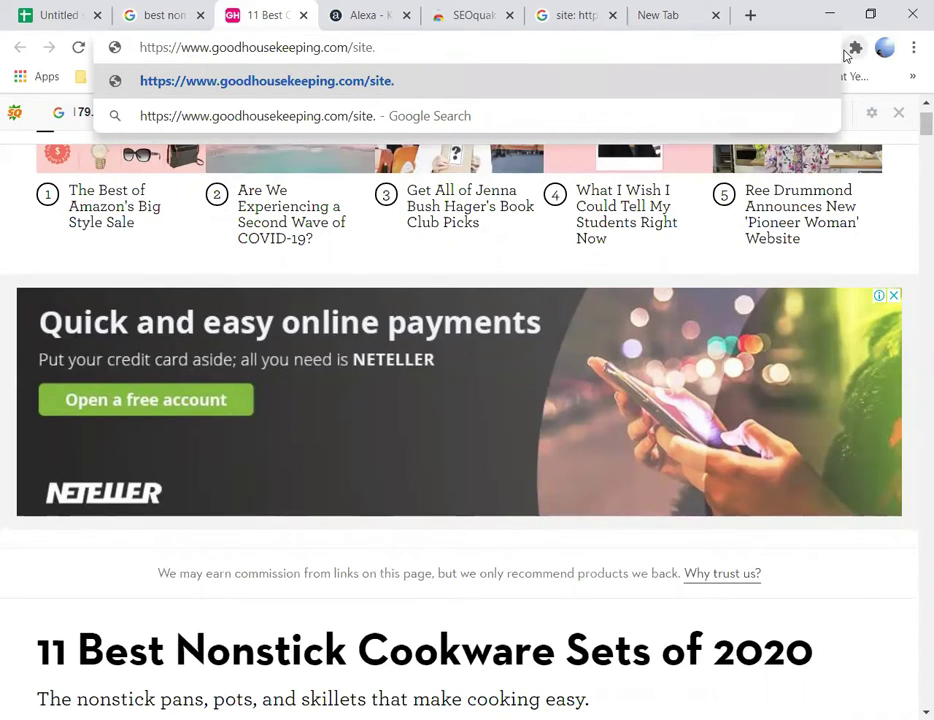
text(xl)
key(BackSpace)
text(ml)
key(Return)
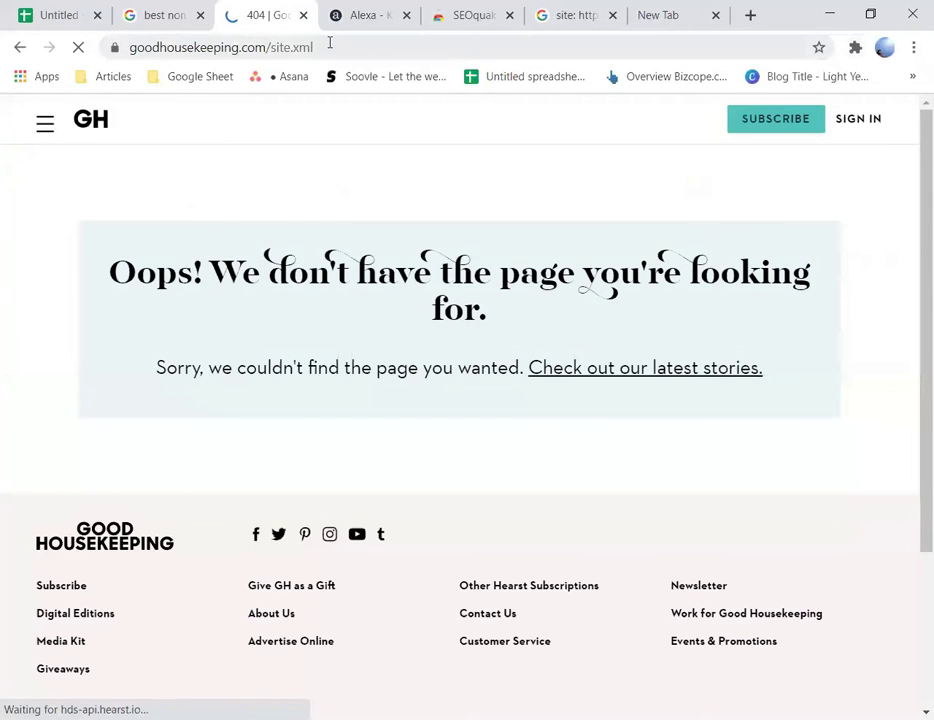
drag(318, 46, 290, 48)
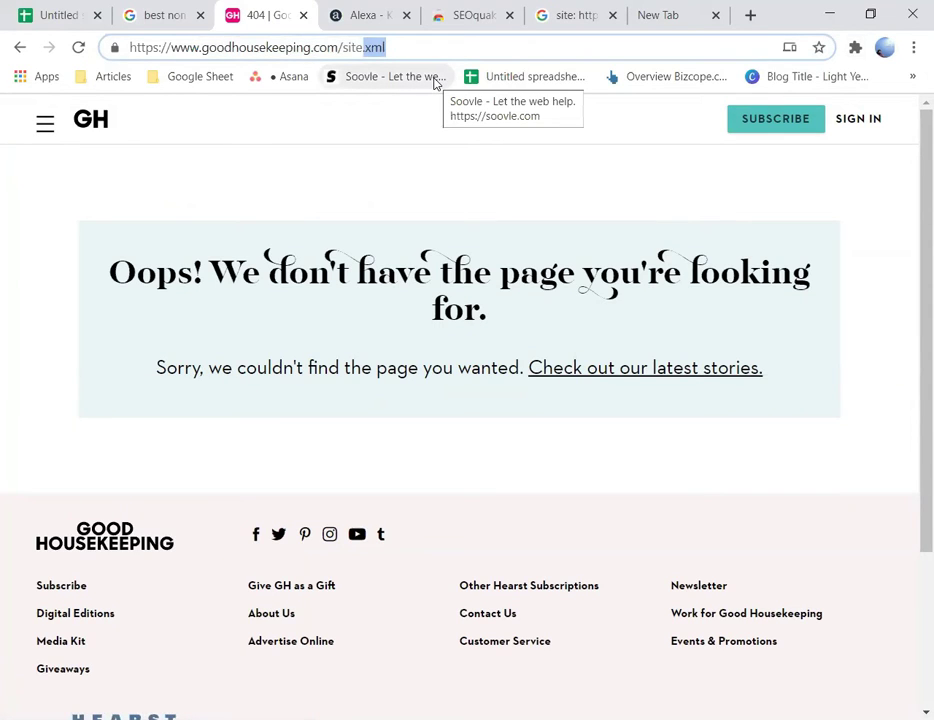
text(map)
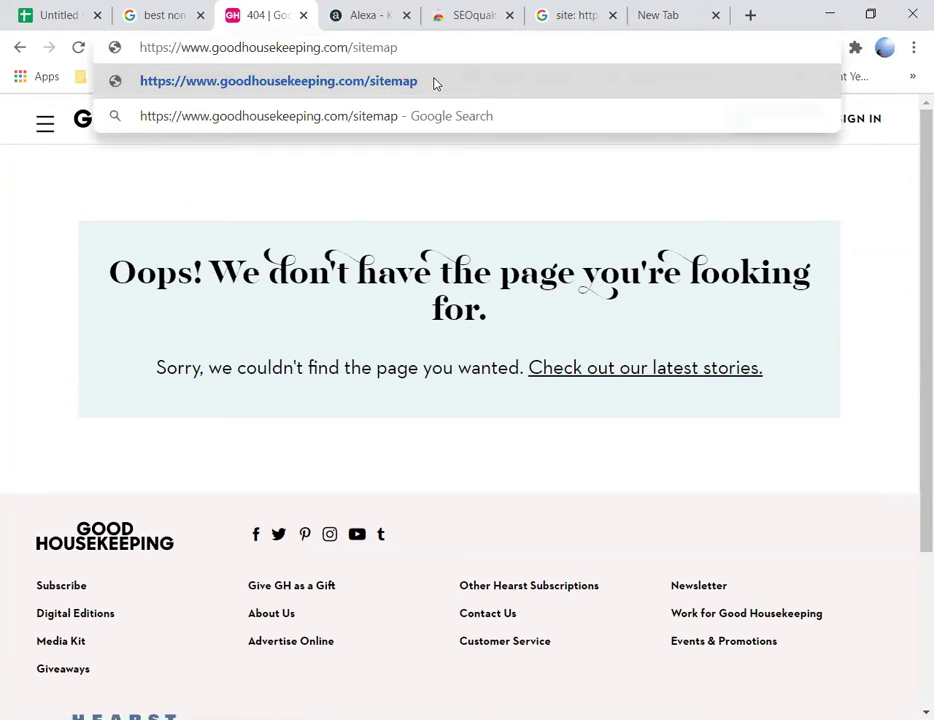
text(.xml)
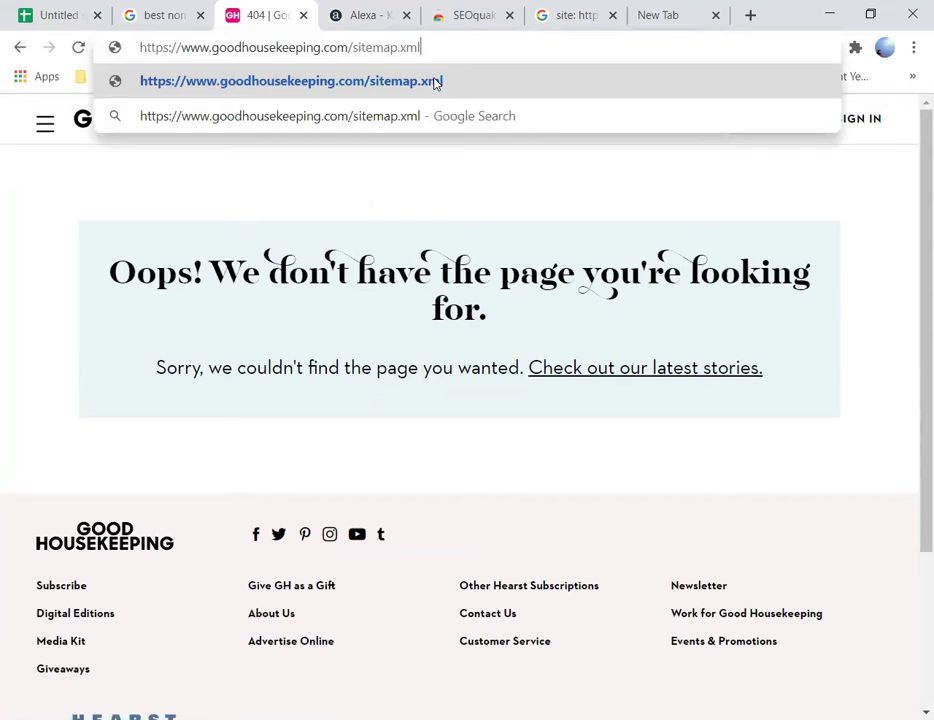
key(Return)
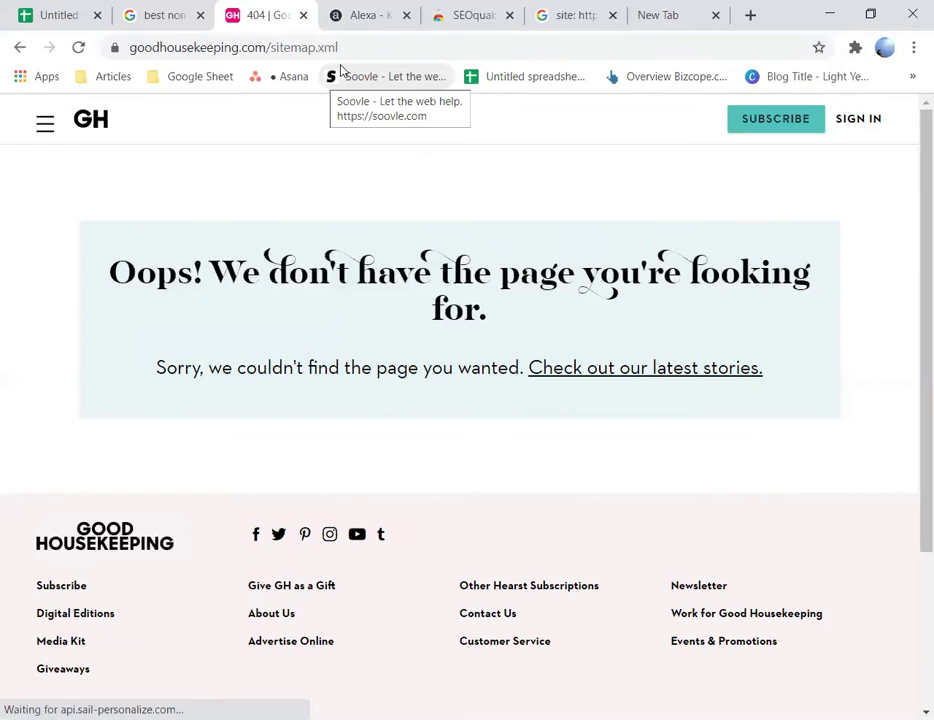
drag(349, 53, 265, 63)
key(BackSpace)
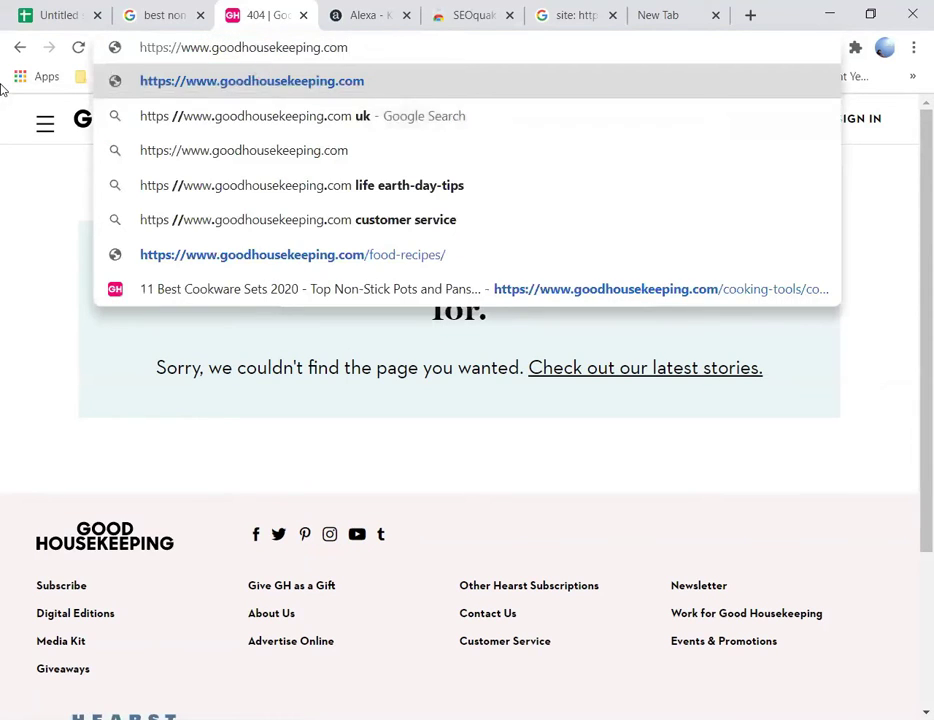
key(Return)
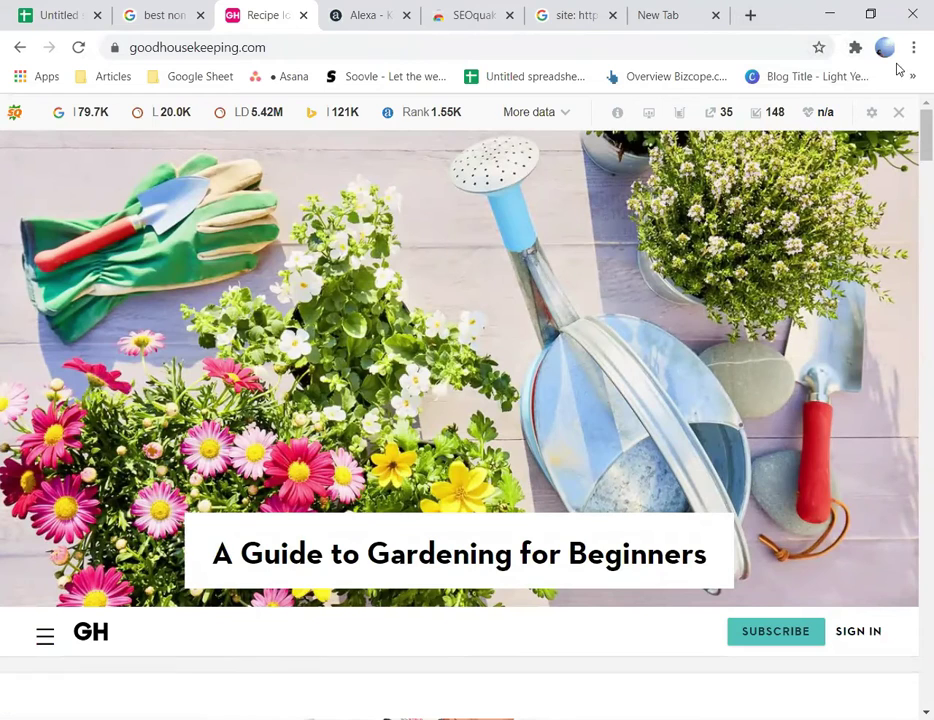
Step: Open the SEOquake diagnosis report for the Good Housekeeping homepage and find its XML Sitemaps entry
click(856, 48)
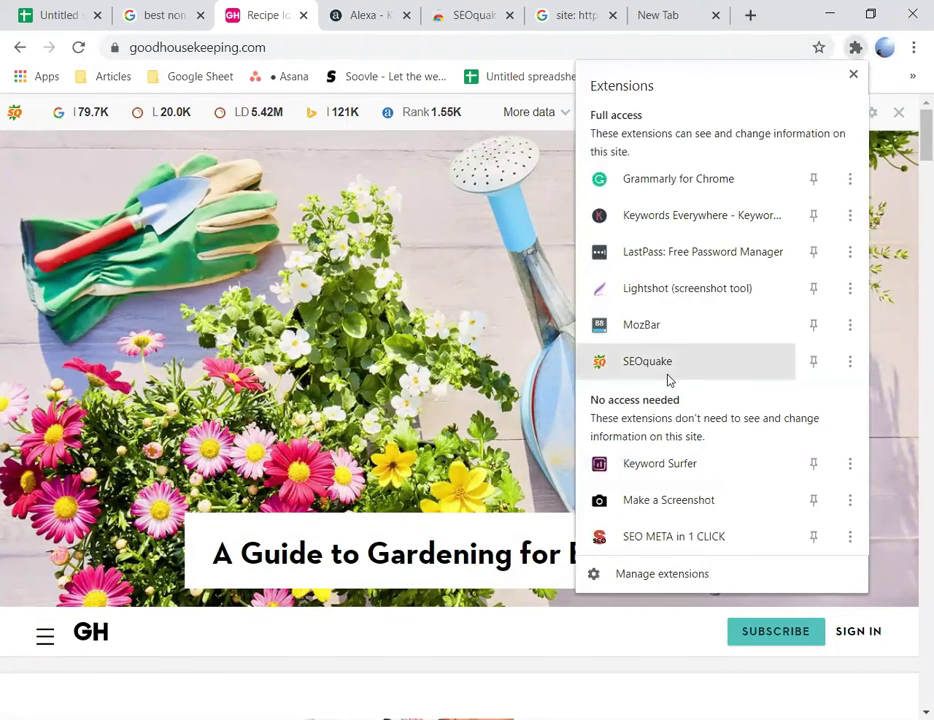
click(647, 362)
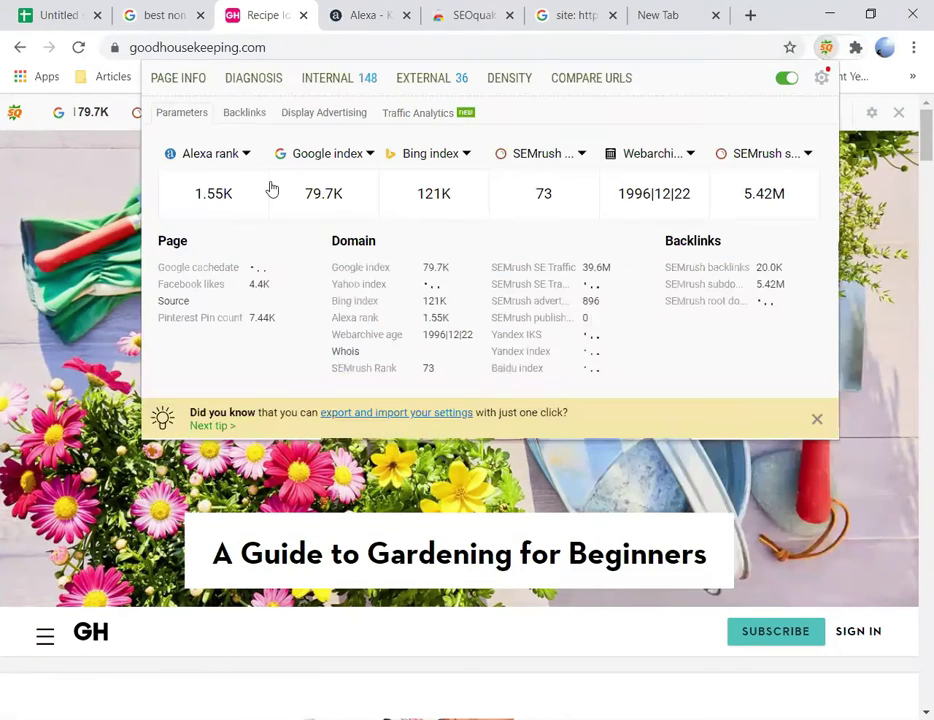
click(254, 78)
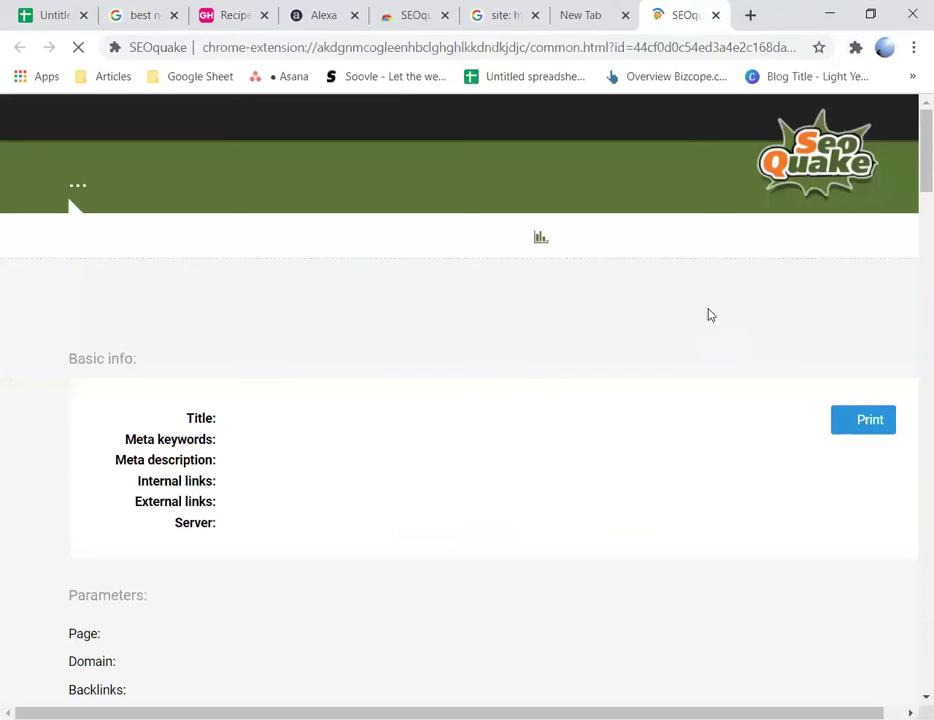
scroll(420, 450, down, 10)
scroll(449, 524, down, 10)
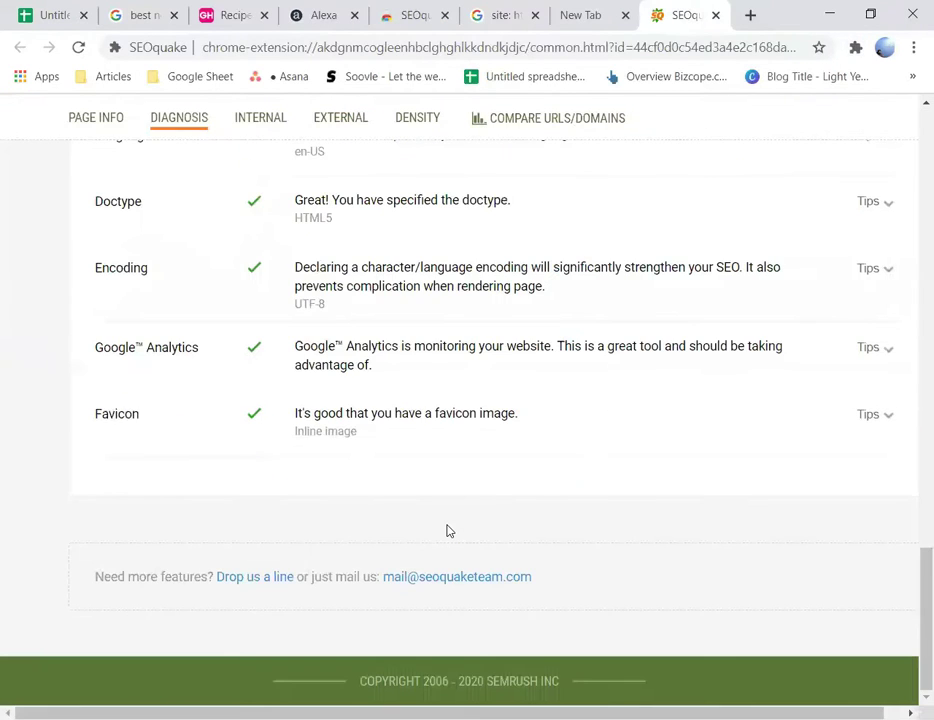
scroll(449, 531, up, 2)
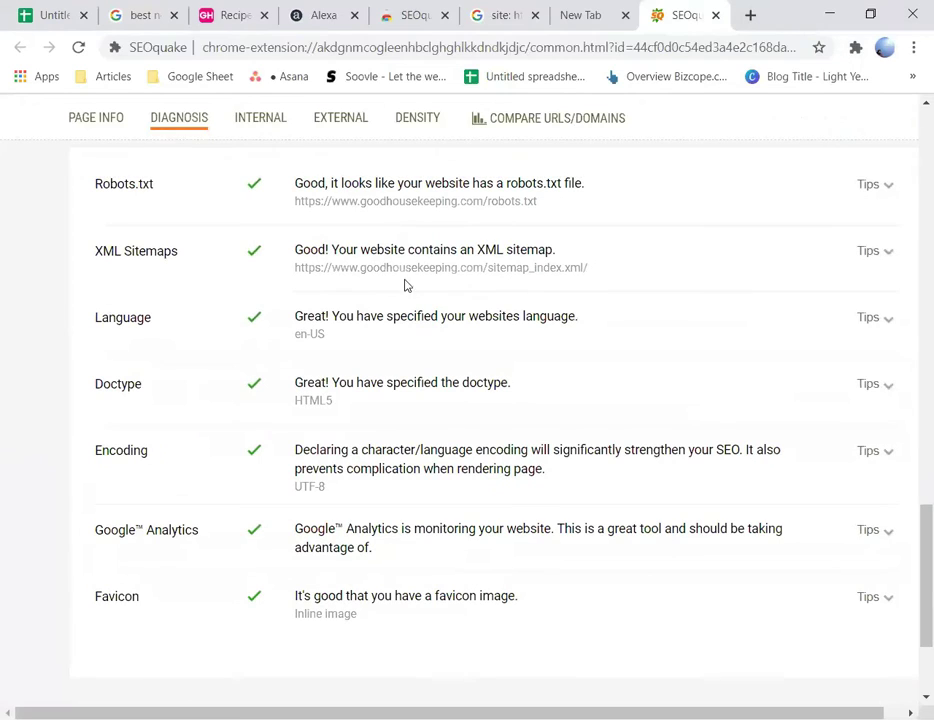
drag(340, 267, 295, 282)
key(ctrl+c)
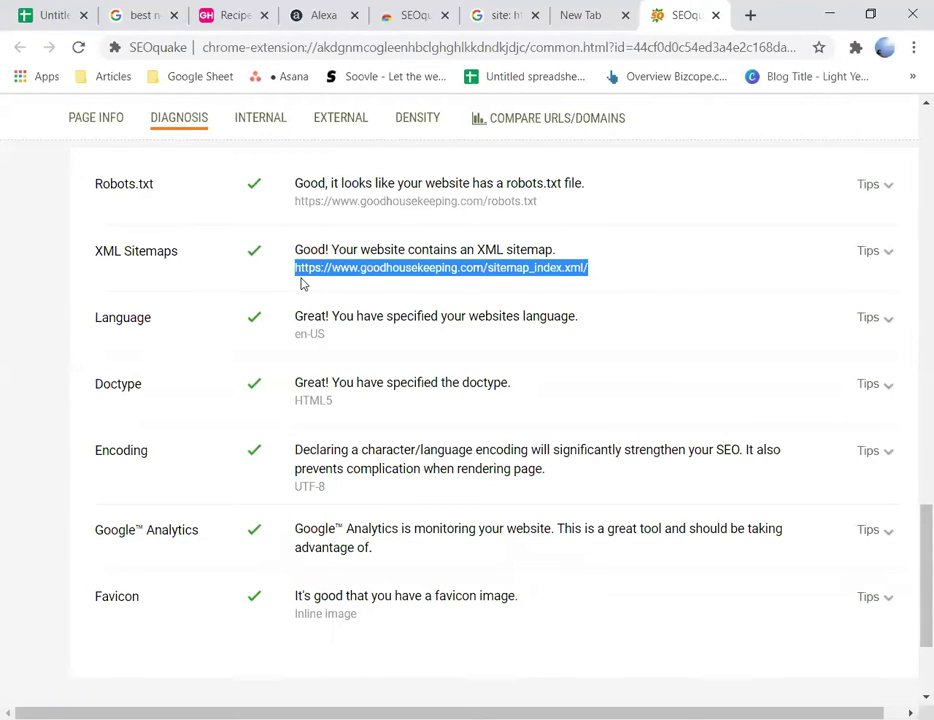
click(750, 15)
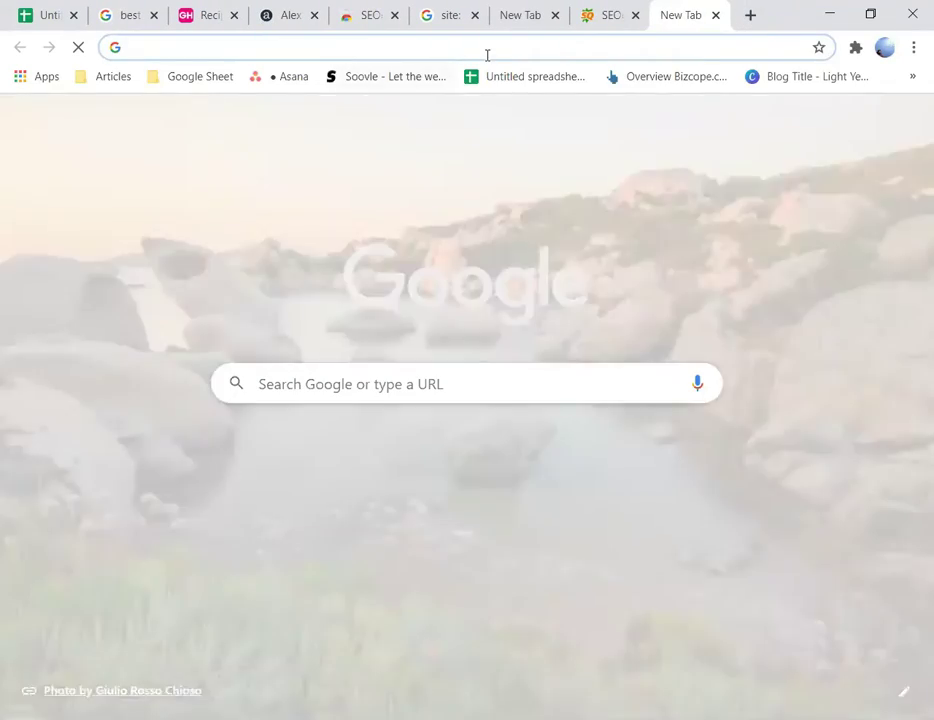
key(ctrl+v)
key(Return)
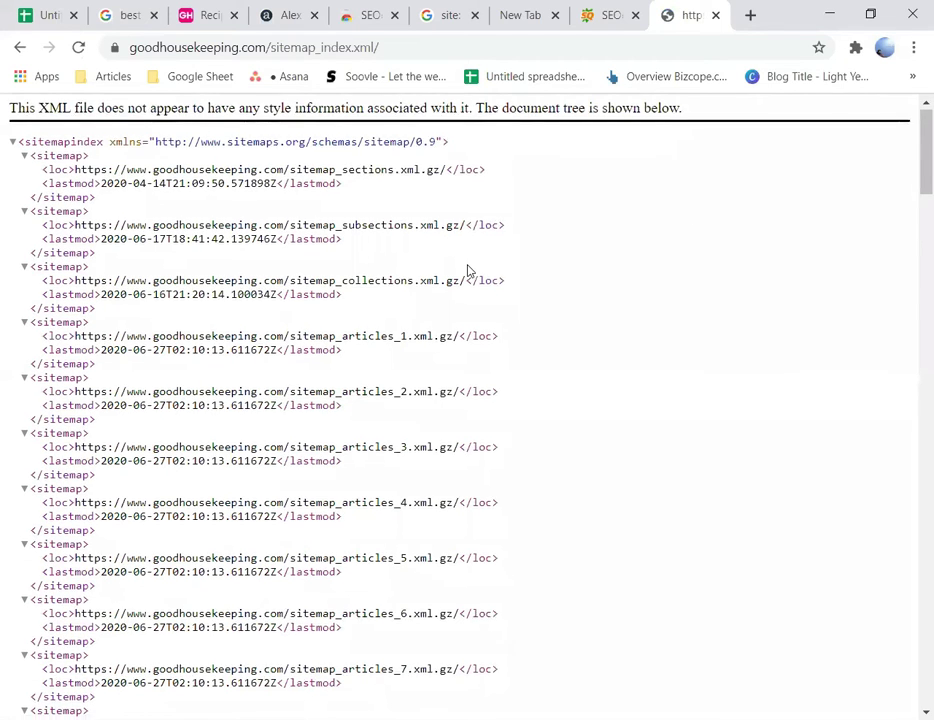
scroll(468, 270, down, 9)
scroll(468, 270, up, 9)
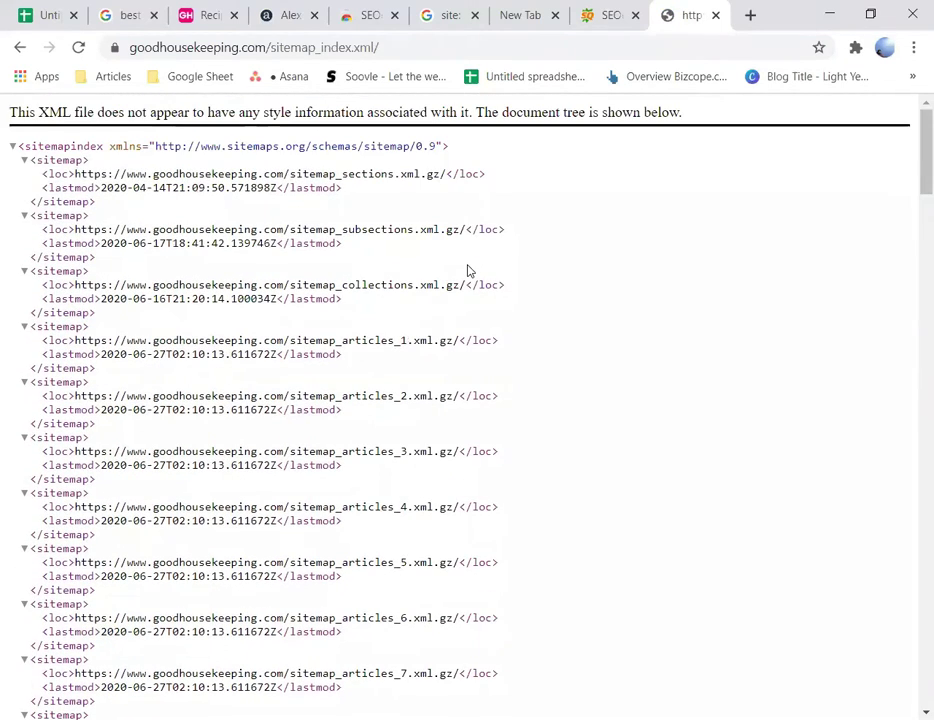
drag(352, 47, 315, 44)
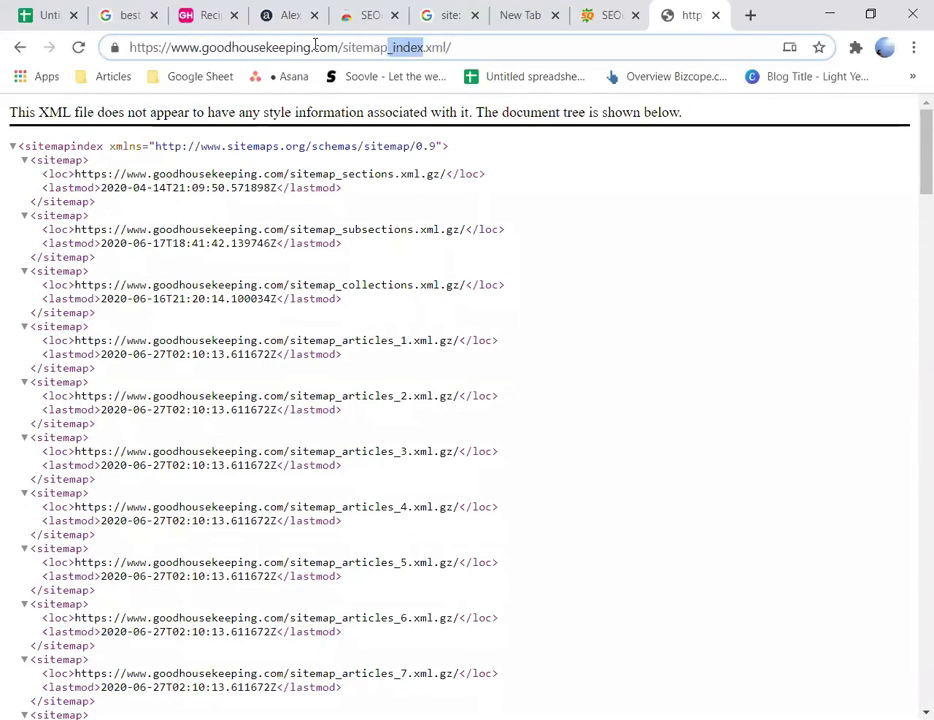
key(BackSpace)
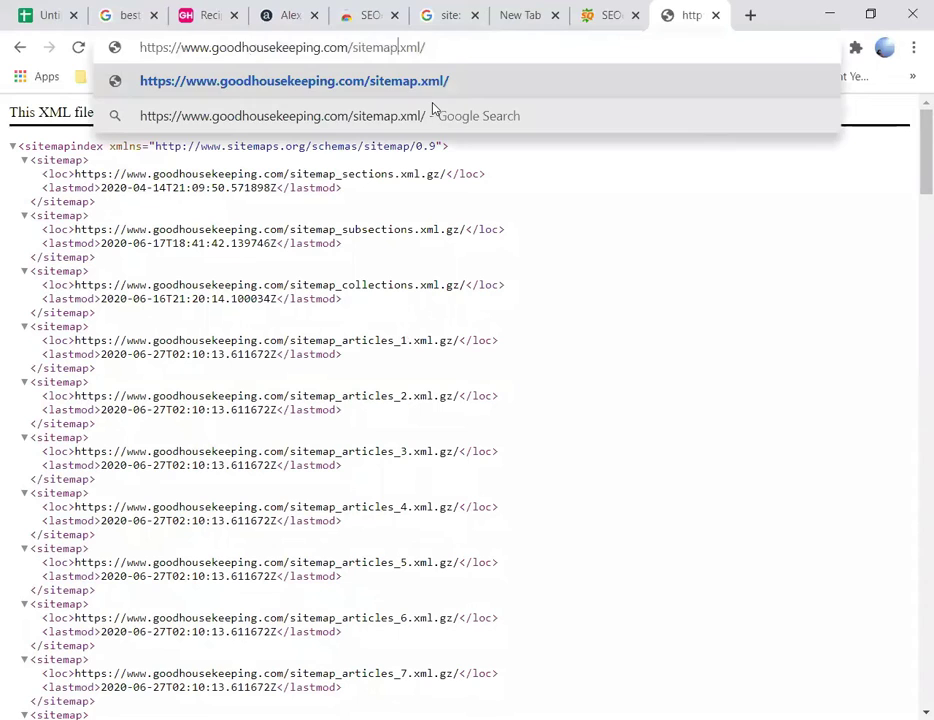
key(Return)
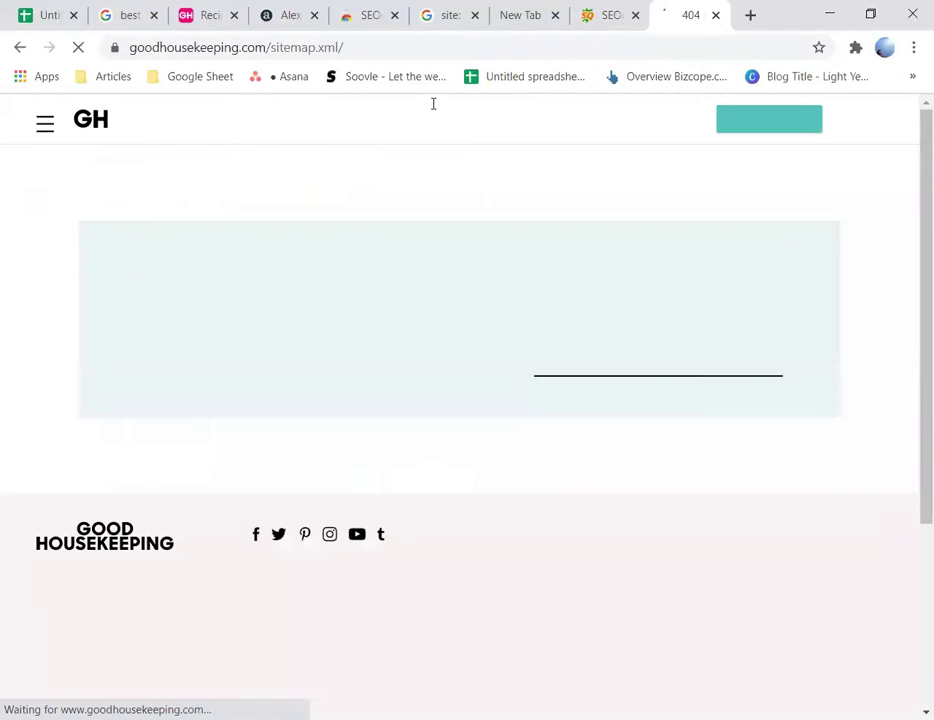
Step: Strip the sitemap path from the address to load the Good Housekeeping homepage, and skim the homepage already open in the other tab
drag(366, 48, 273, 46)
key(BackSpace)
key(Return)
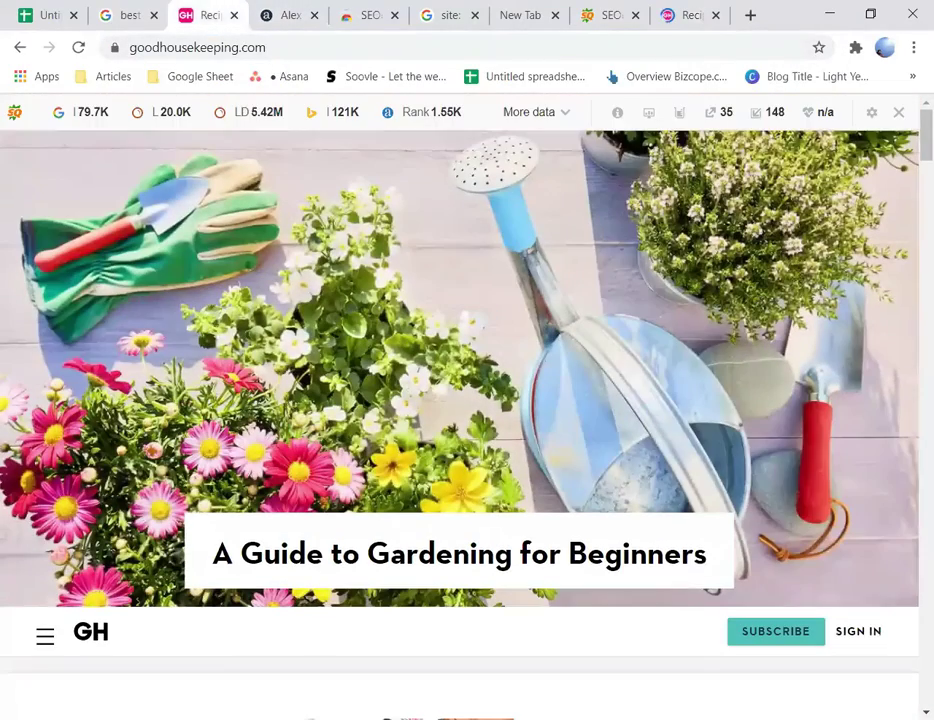
scroll(378, 409, down, 10)
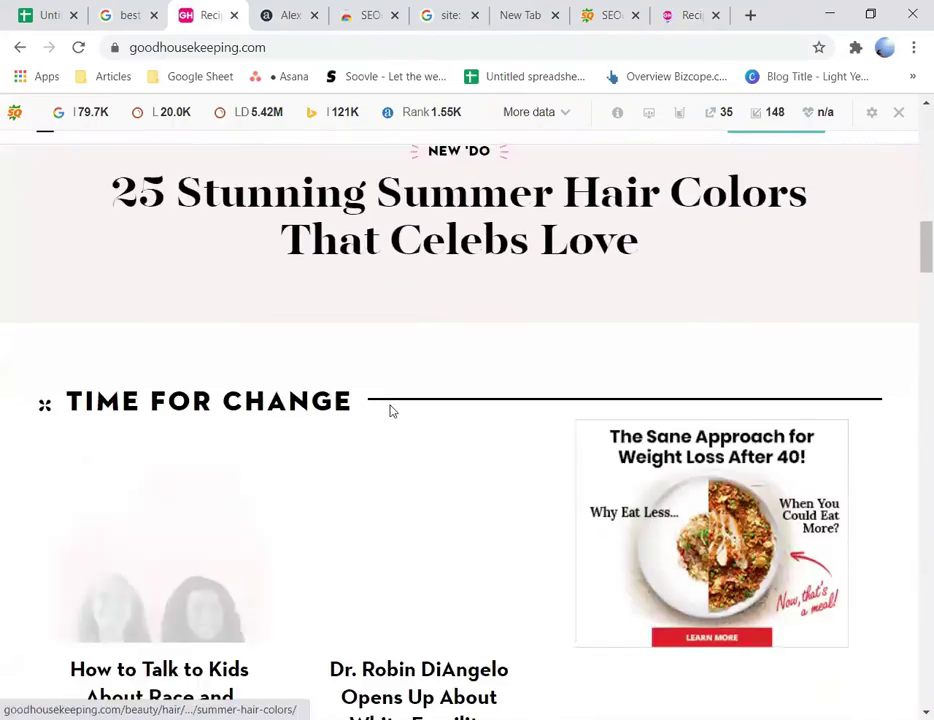
scroll(400, 408, up, 10)
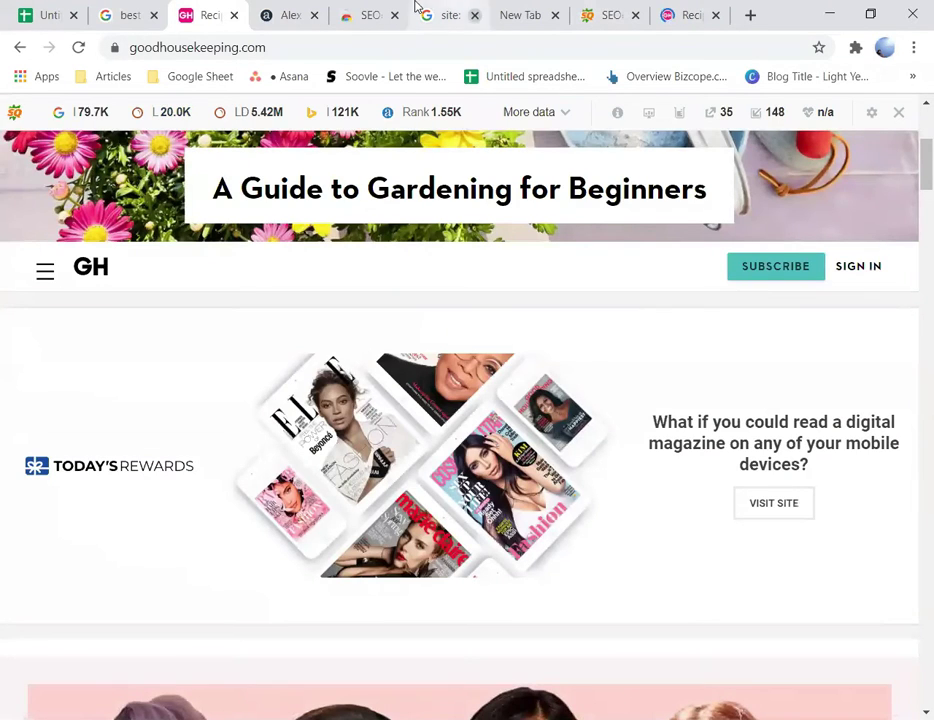
Step: Recheck the result count of the Google site: search and enter 92 in row 3 under "No.of site Indexed page"
click(58, 18)
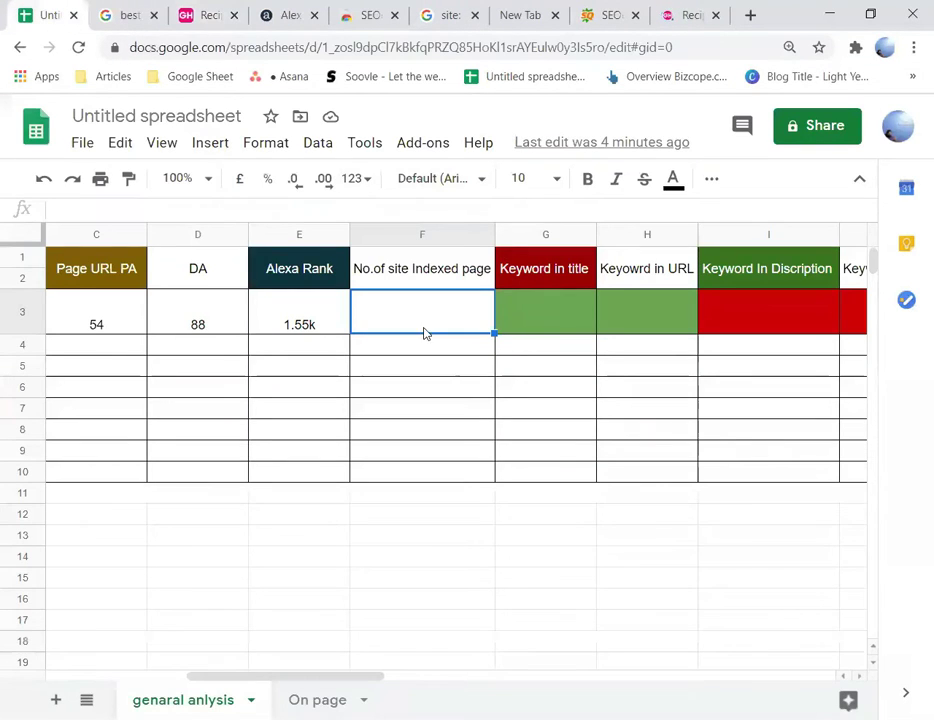
click(435, 18)
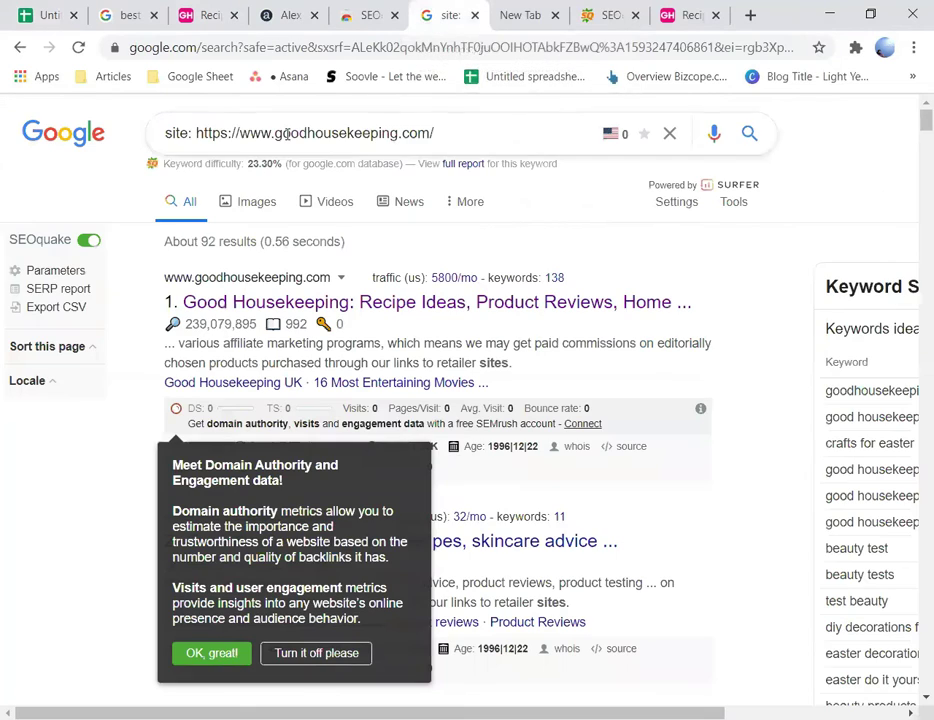
double_click(207, 241)
click(36, 12)
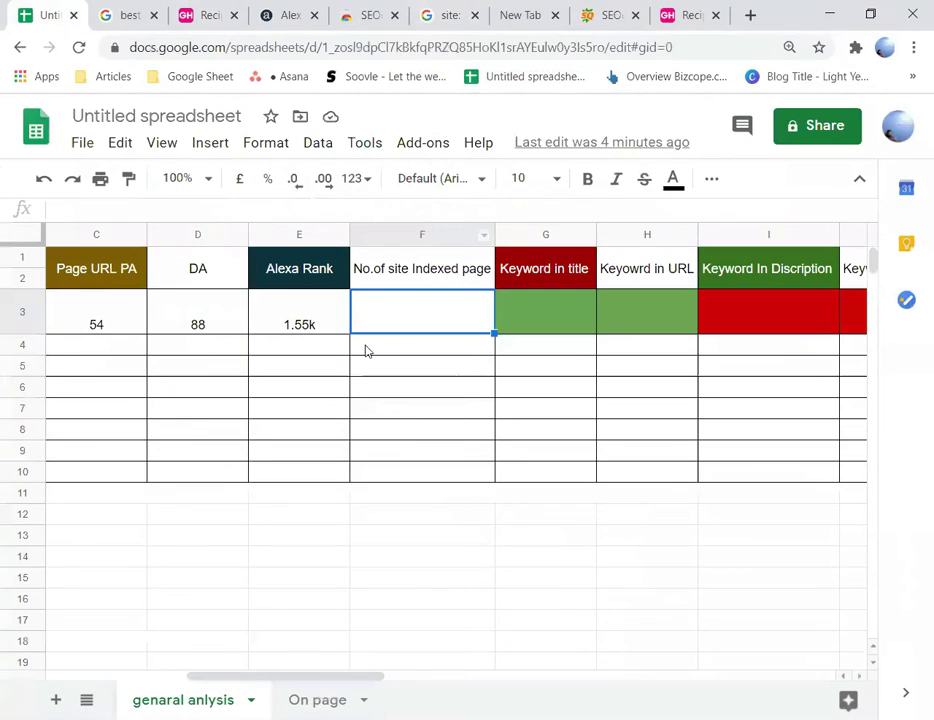
text(92)
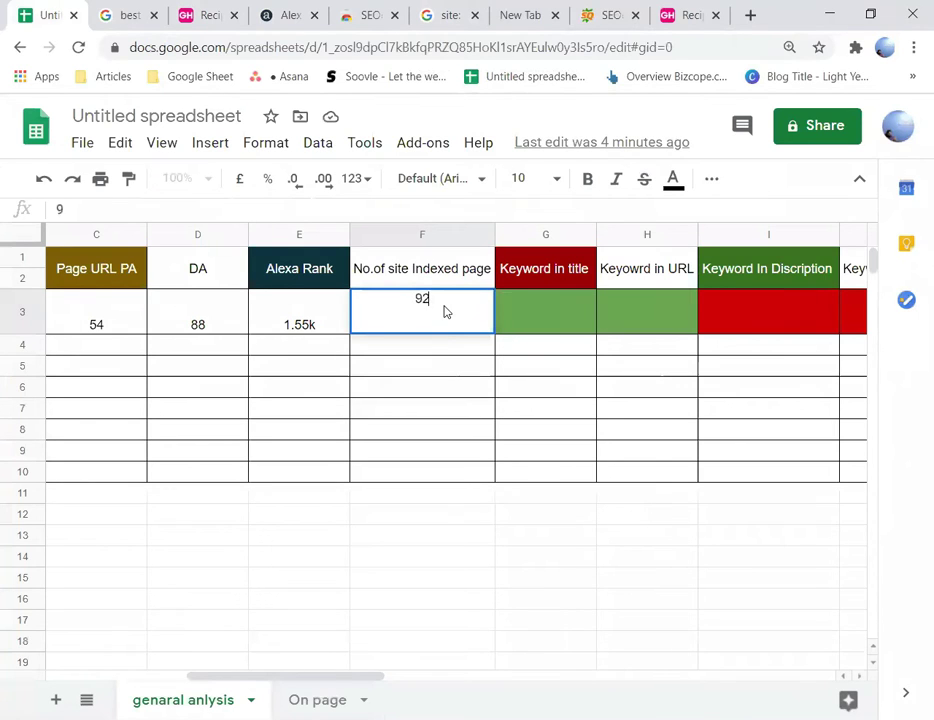
click(543, 313)
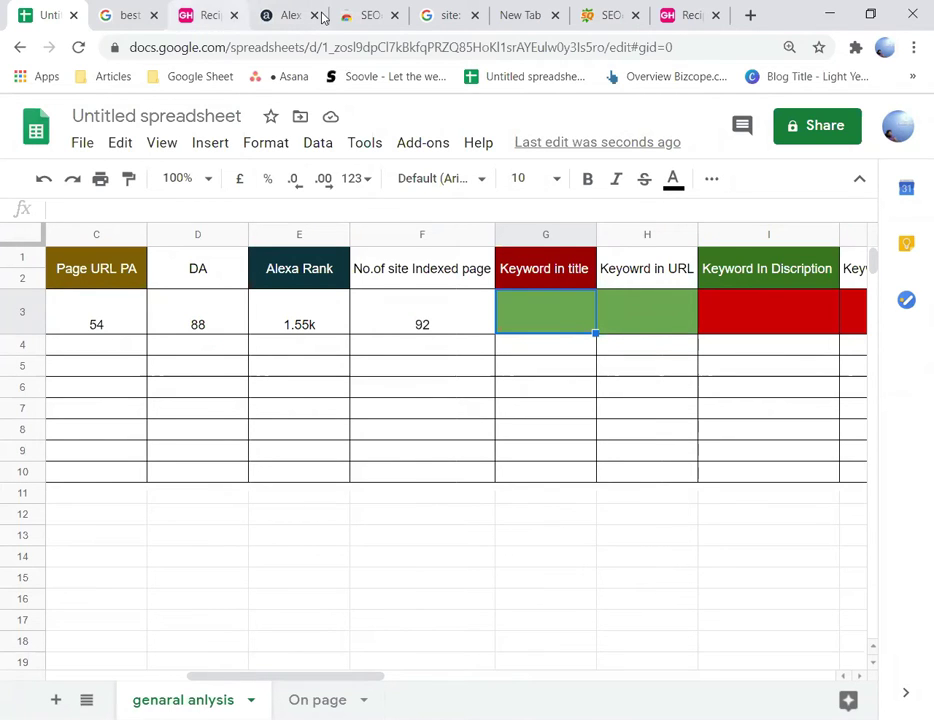
Step: Examine the ranking pages and their SEOquake metrics in the Google results for "best non stick pan"
click(125, 15)
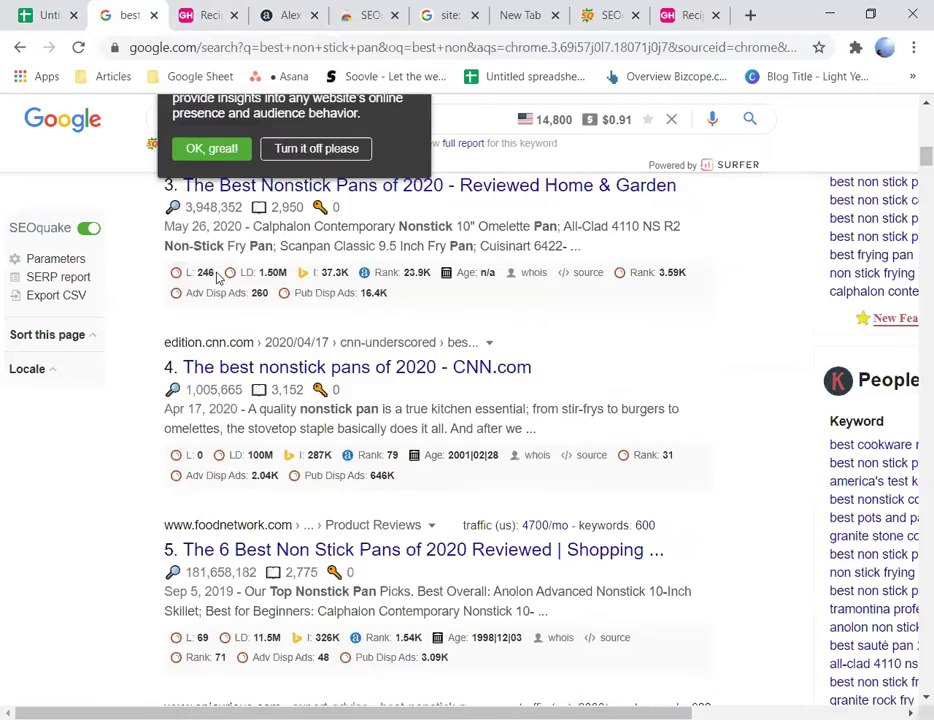
scroll(250, 300, down, 4)
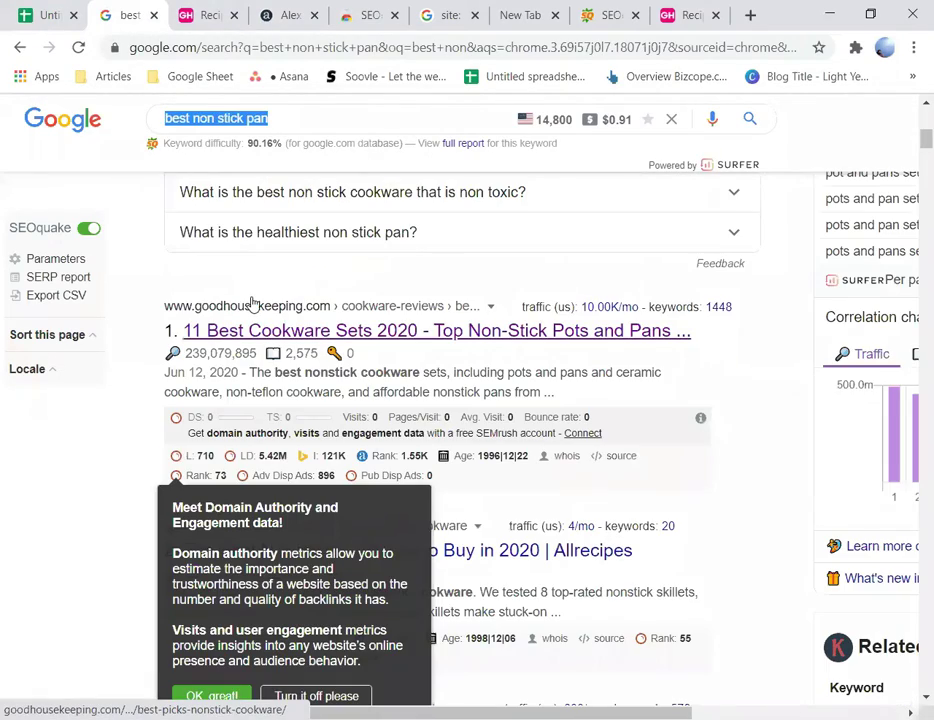
scroll(251, 302, up, 5)
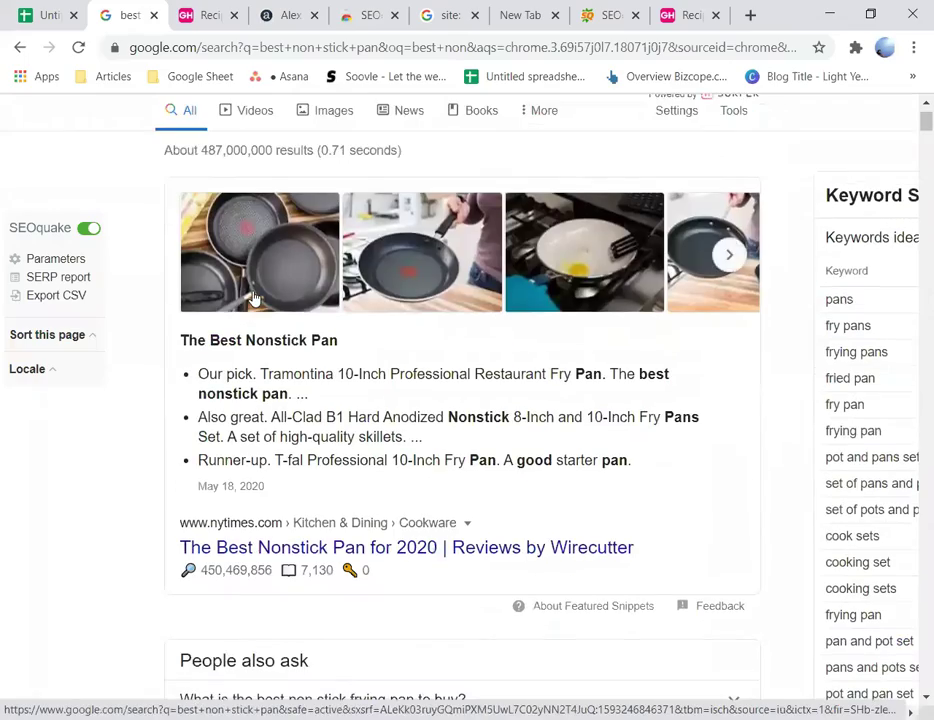
scroll(258, 283, down, 20)
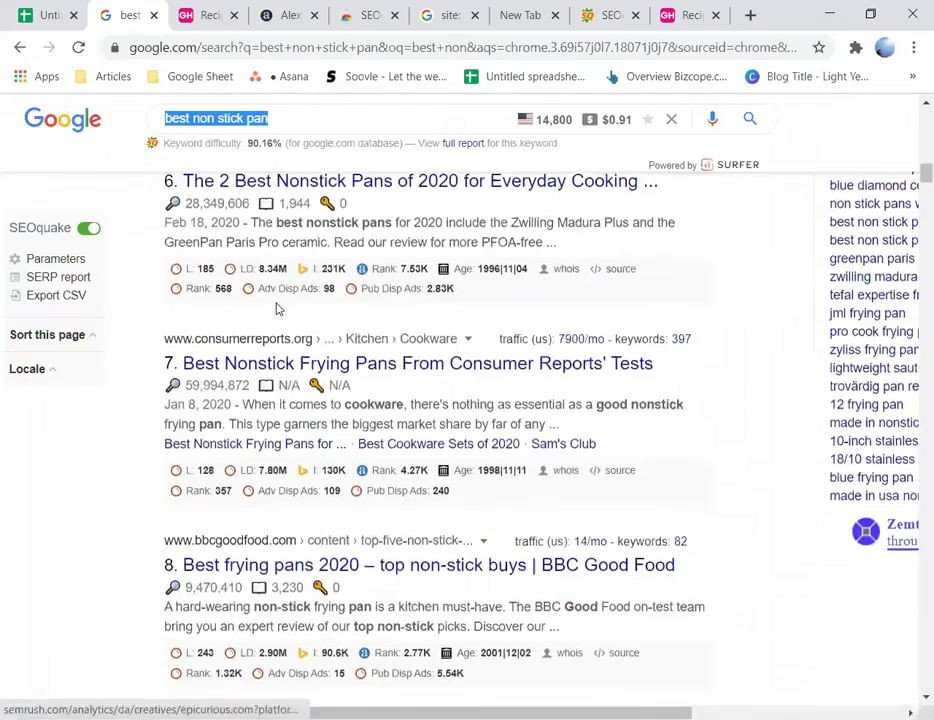
scroll(277, 305, down, 10)
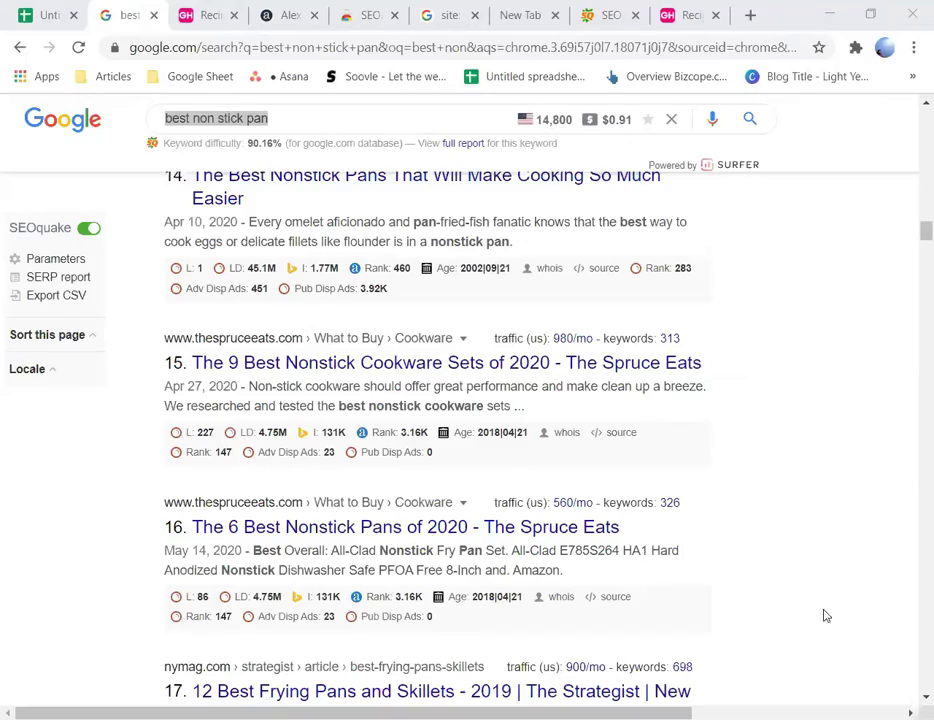
scroll(243, 428, up, 1)
scroll(243, 428, up, 20)
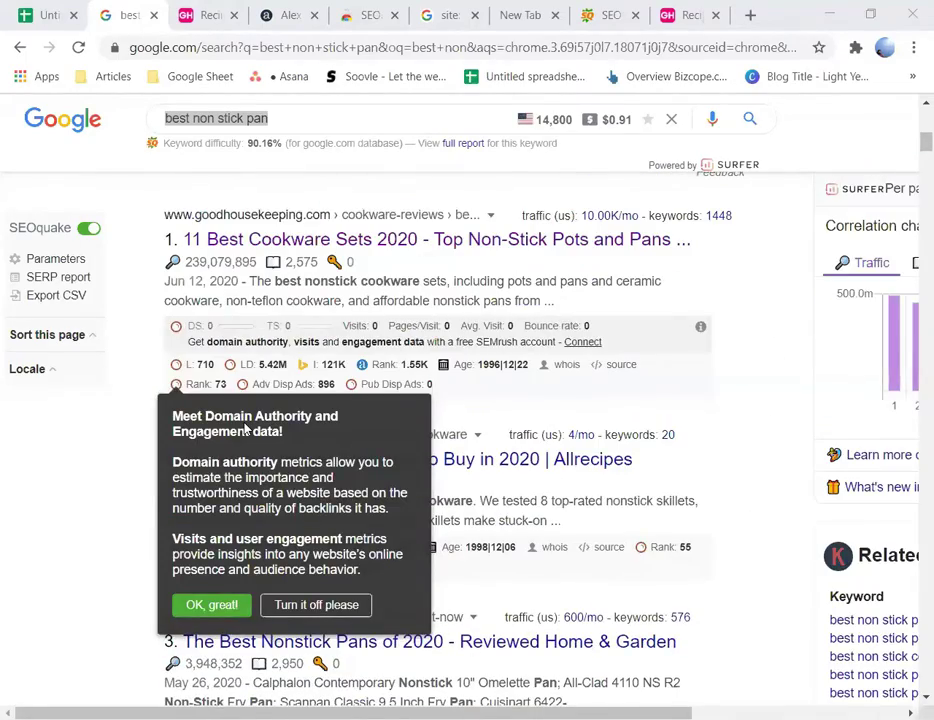
scroll(245, 428, up, 4)
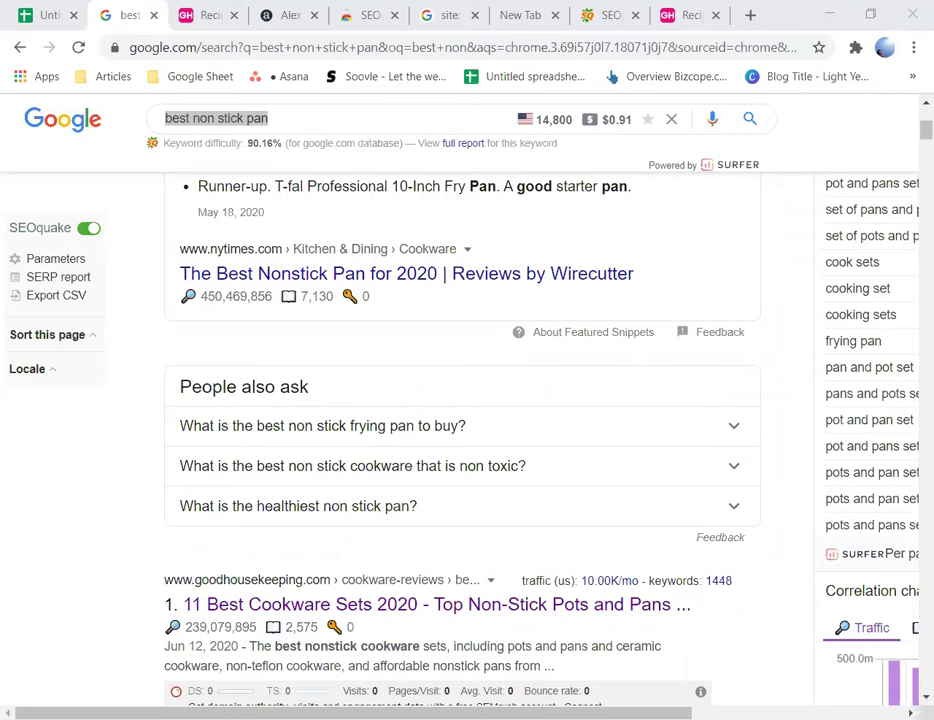
scroll(470, 447, up, 4)
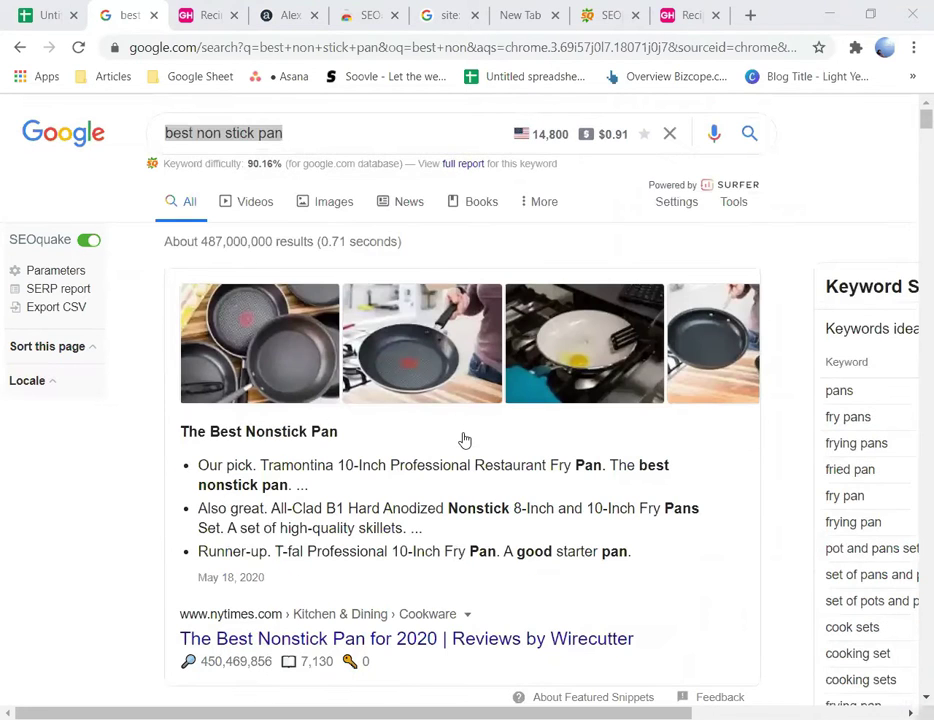
scroll(472, 396, down, 5)
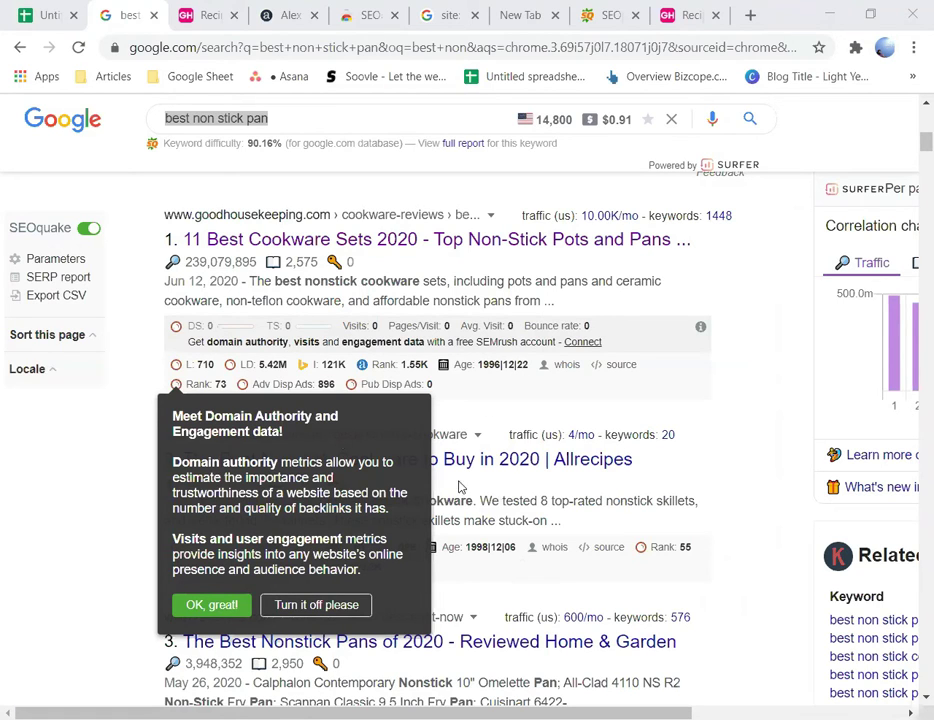
Step: Dismiss the SEOquake notice and find the occurrences of "best non stick pan" on the Google results page
click(186, 610)
key(ctrl+f)
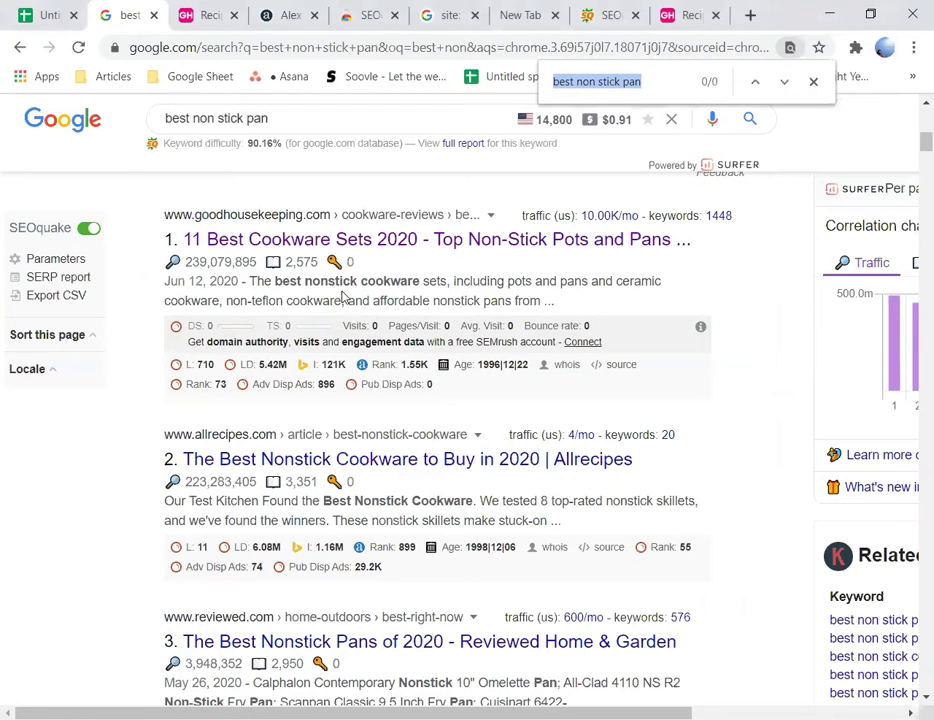
key(Return)
key(Return)
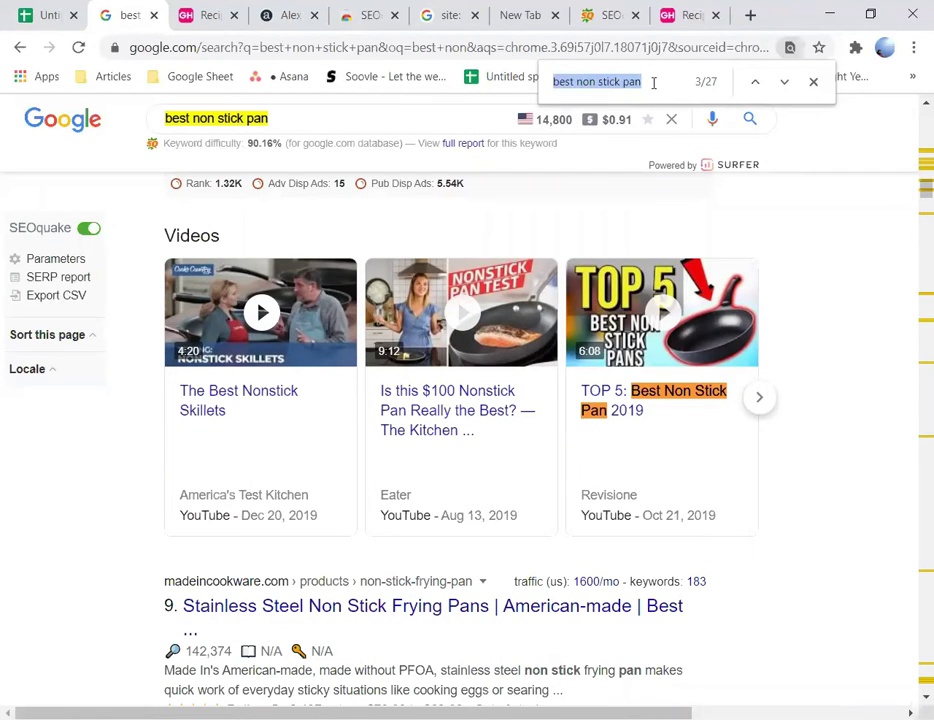
scroll(673, 142, down, 4)
scroll(673, 142, down, 4)
scroll(680, 143, up, 11)
scroll(685, 143, up, 15)
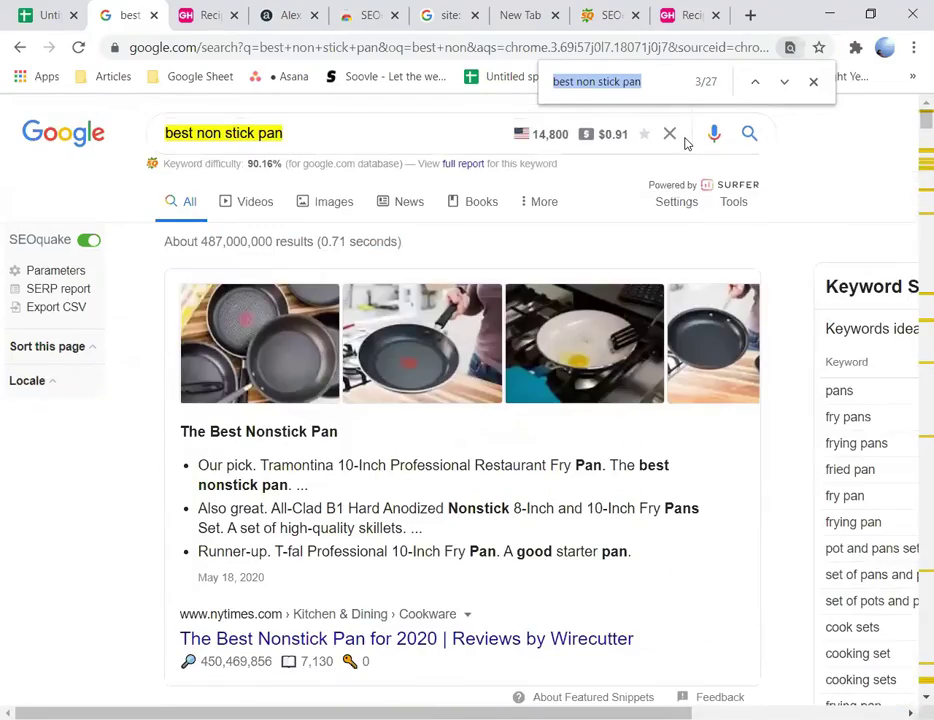
scroll(715, 197, down, 8)
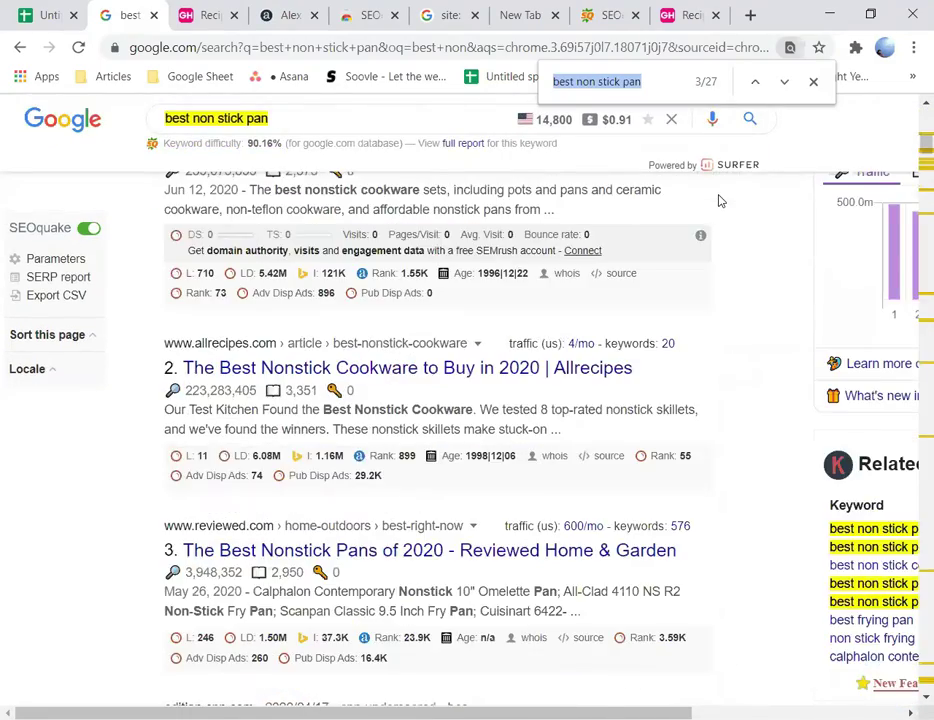
scroll(718, 201, up, 8)
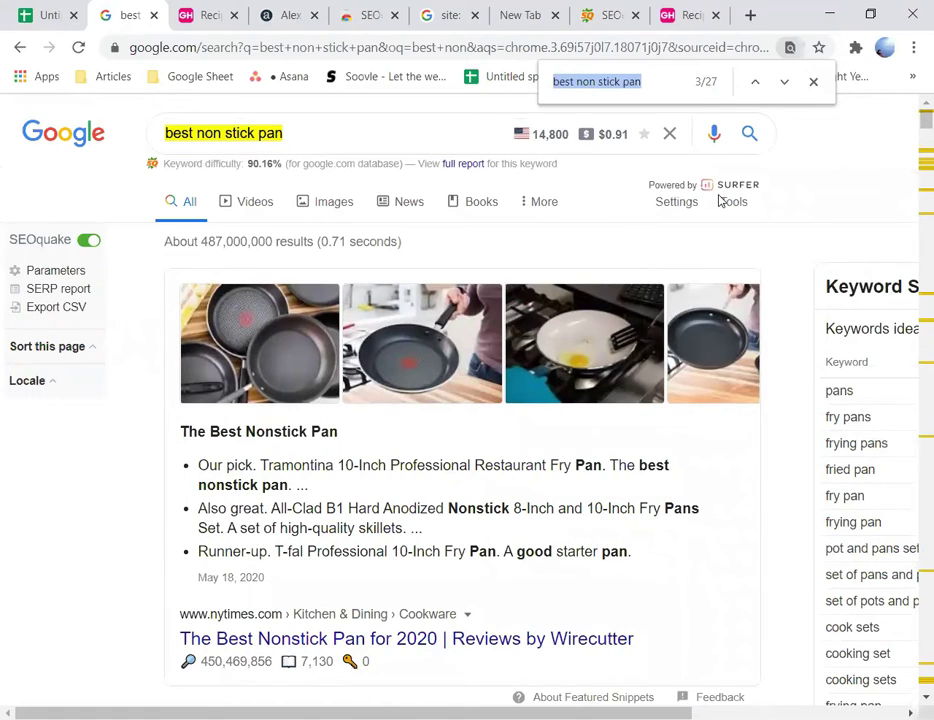
click(784, 82)
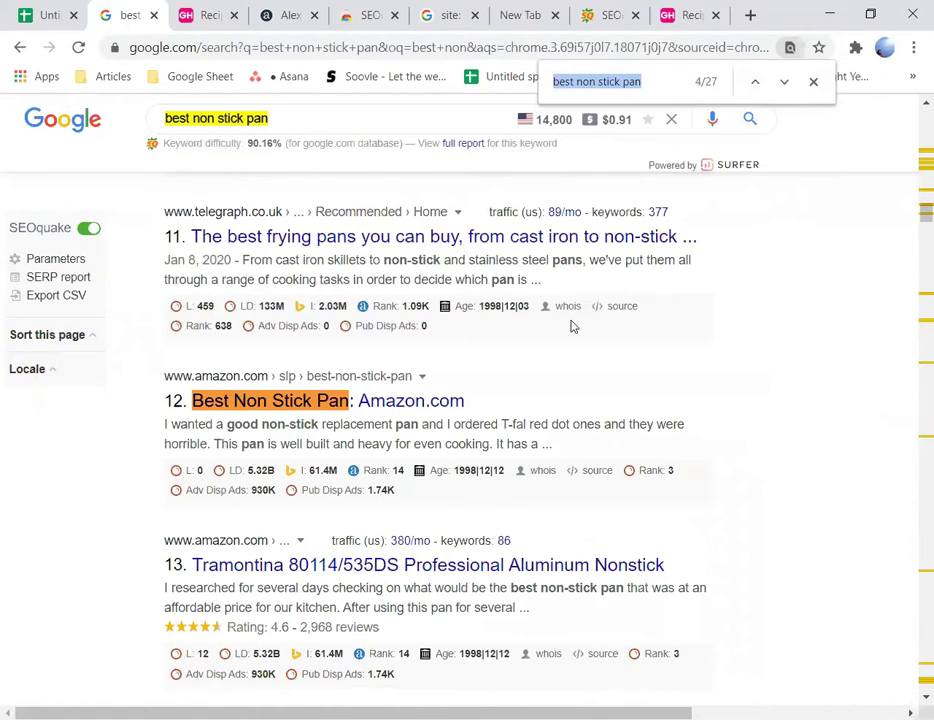
scroll(572, 326, up, 12)
scroll(572, 326, up, 10)
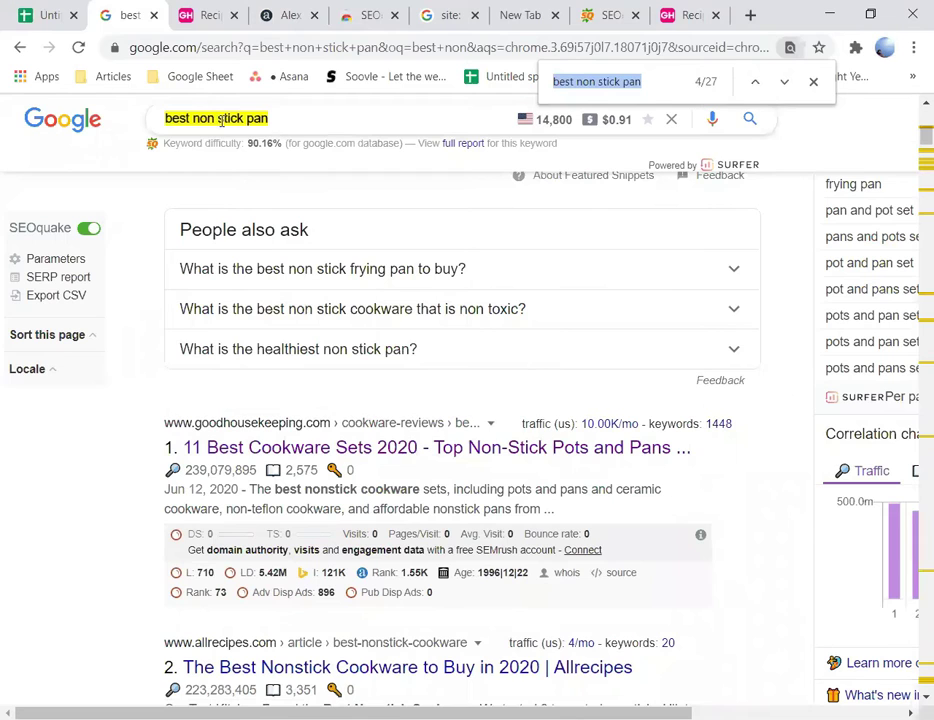
Step: Enter No in row 3 under "Keyword in title" of the competitor spreadsheet
click(28, 15)
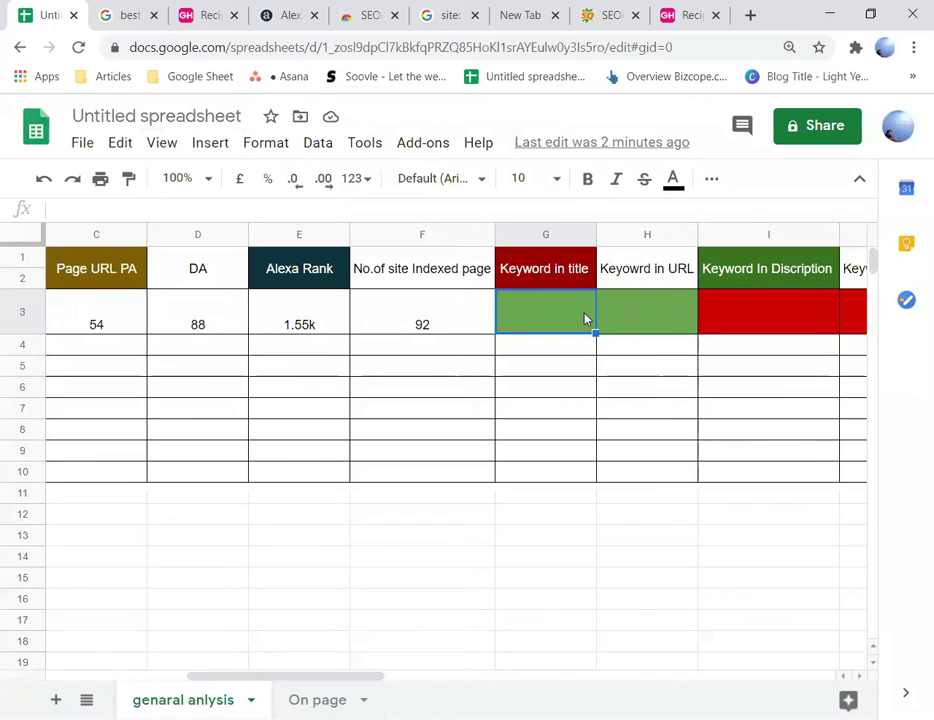
text(yes)
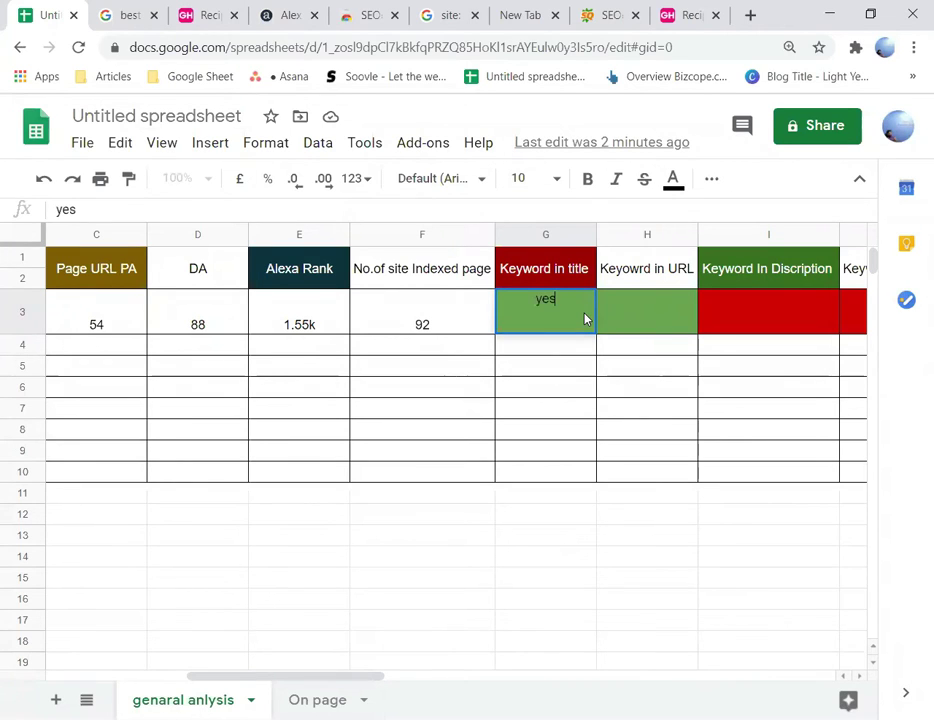
key(BackSpace)
key(BackSpace)
key(BackSpace)
text(No)
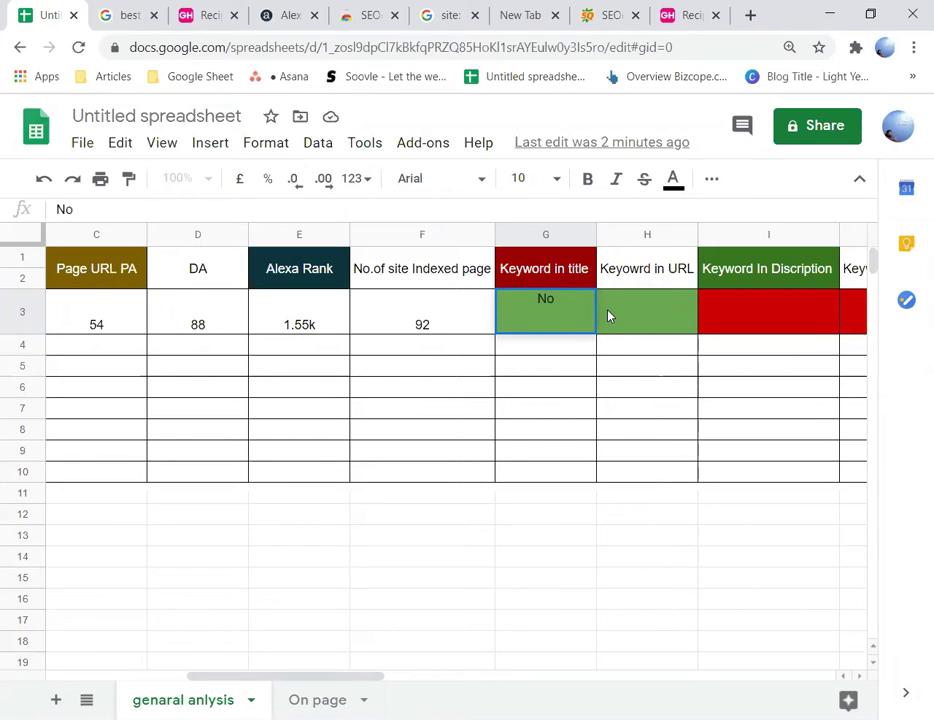
click(608, 316)
click(556, 318)
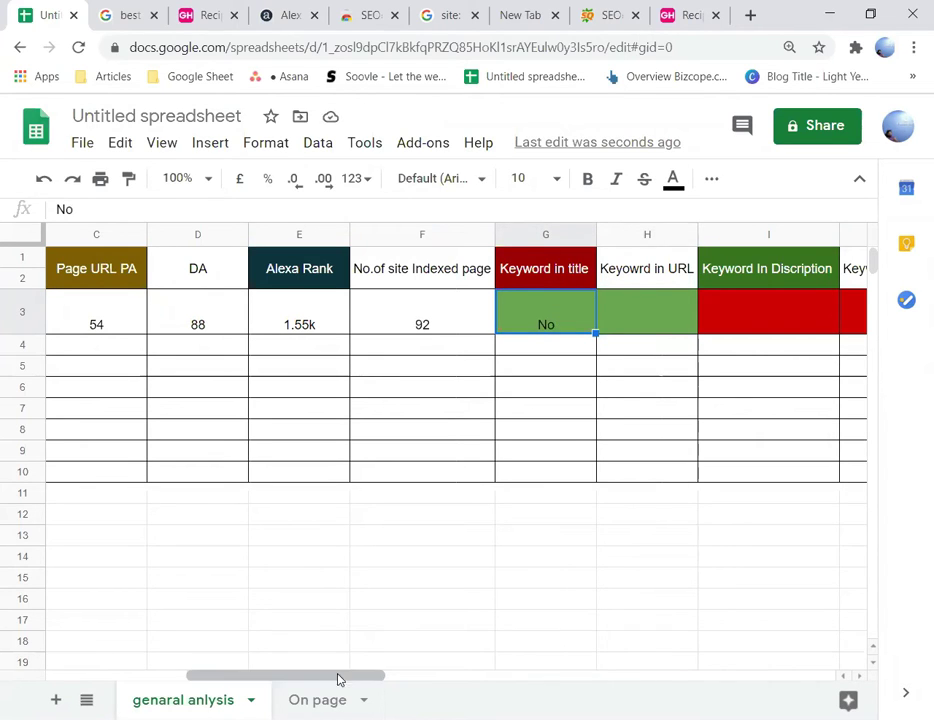
Step: Compare the target keyword in the spreadsheet with the first Google result's title, and close the find bar on the results page
drag(338, 685, 250, 689)
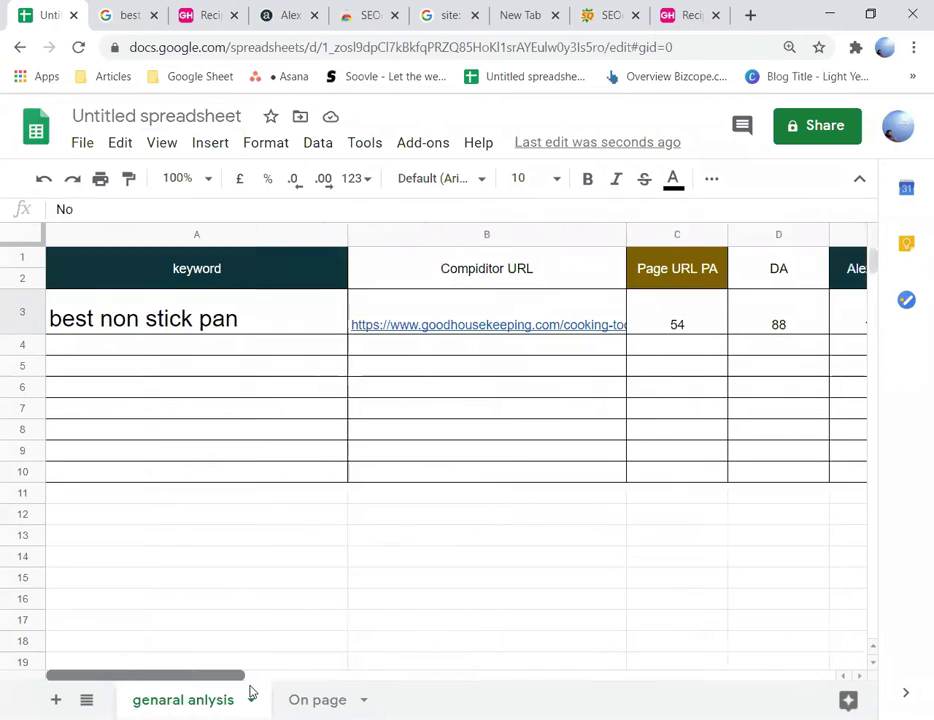
click(238, 307)
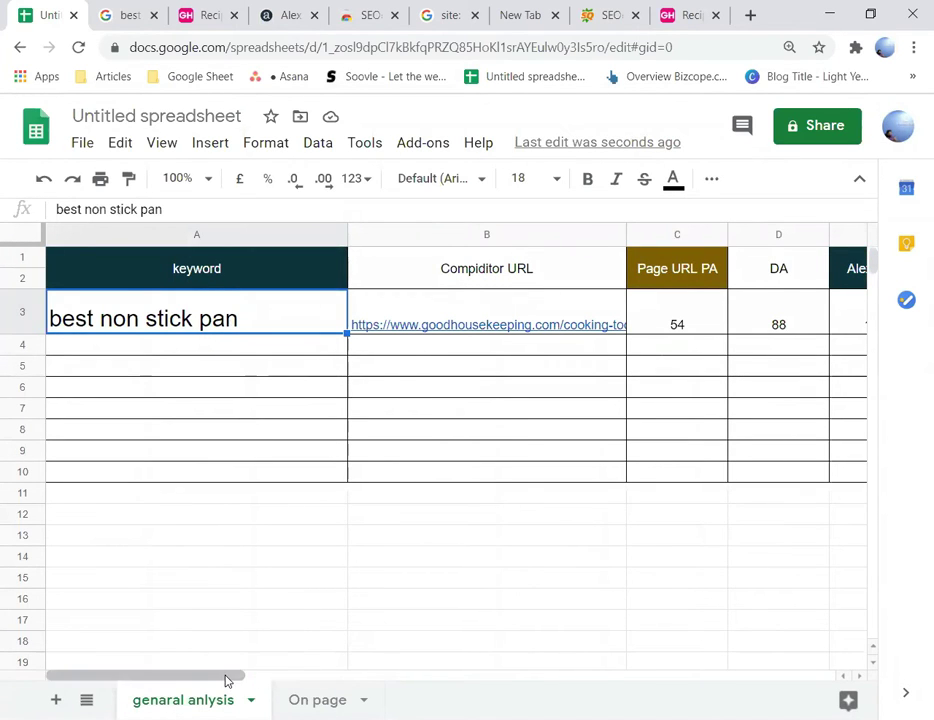
drag(249, 678, 392, 673)
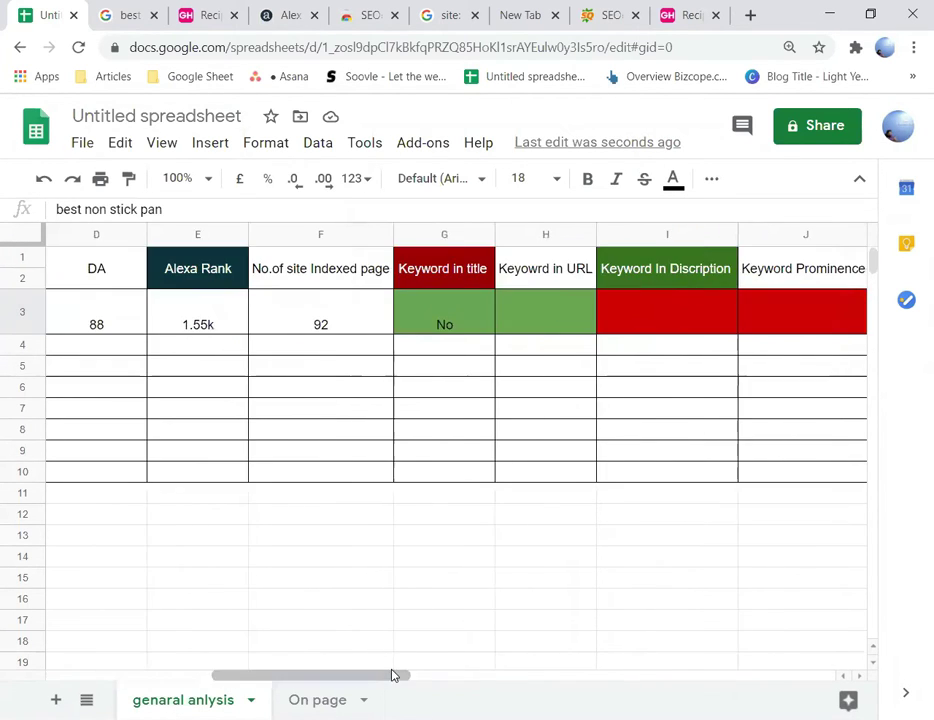
click(440, 307)
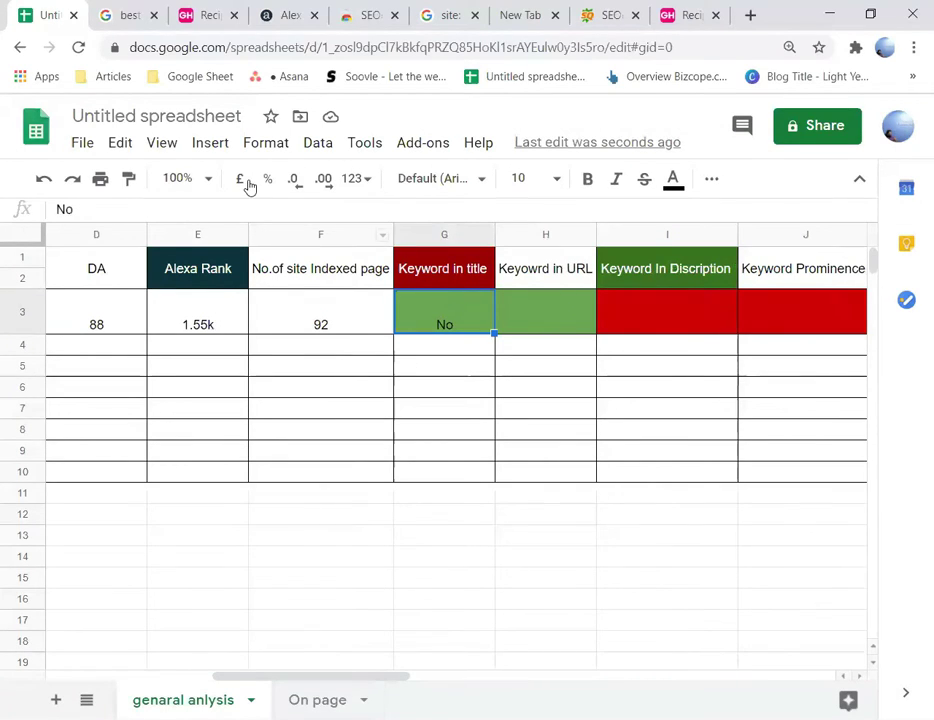
key(ctrl+Tab)
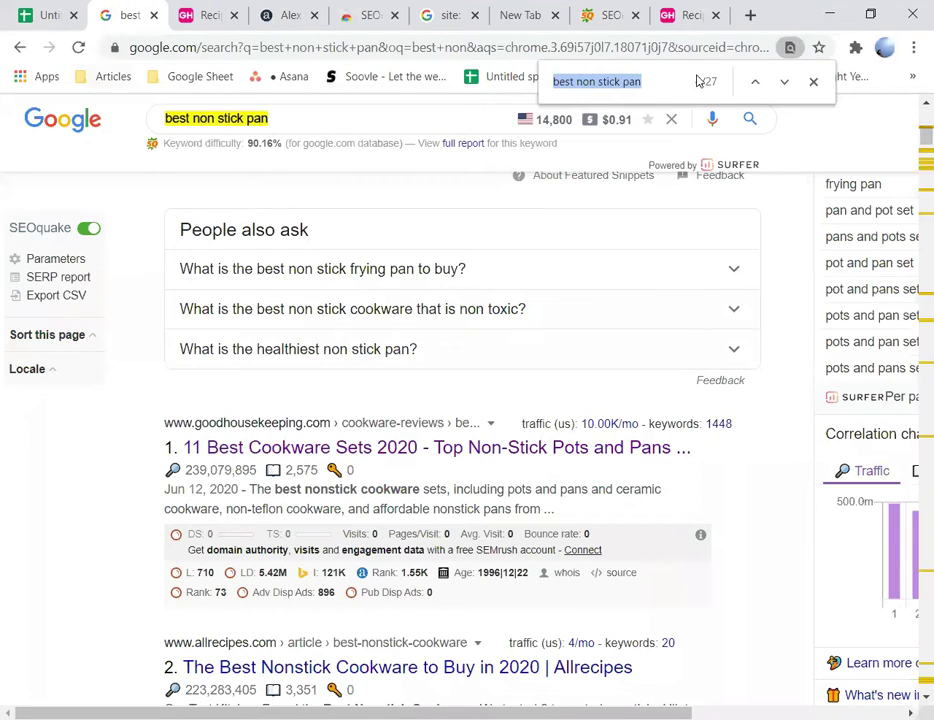
click(813, 81)
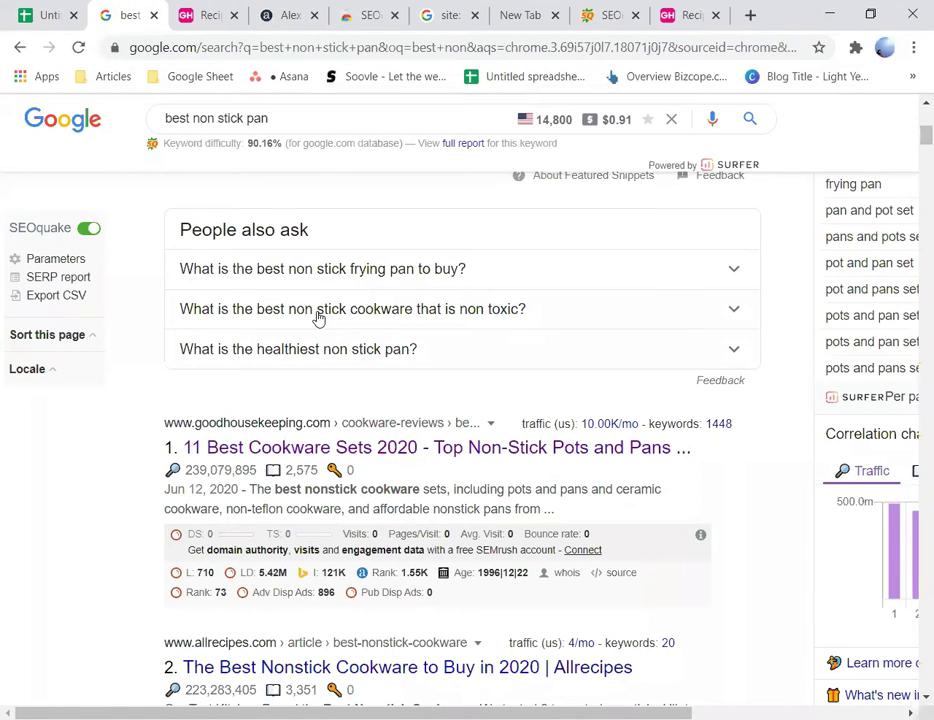
click(17, 18)
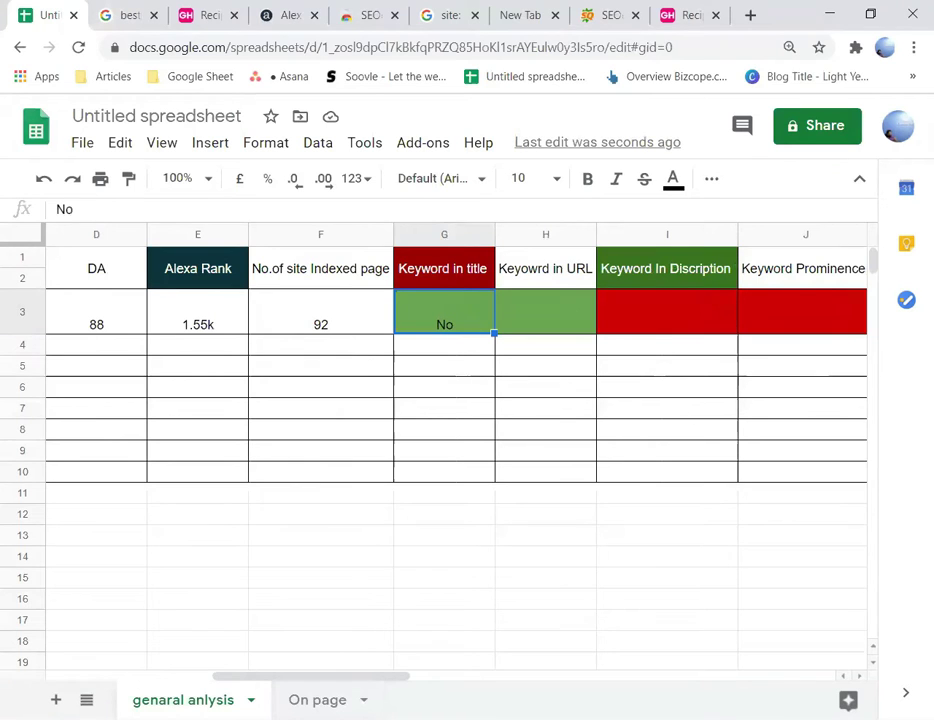
Step: Go back to the nonstick cookware article in the Good Housekeeping tab and check its URL against the spreadsheet keyword
click(205, 15)
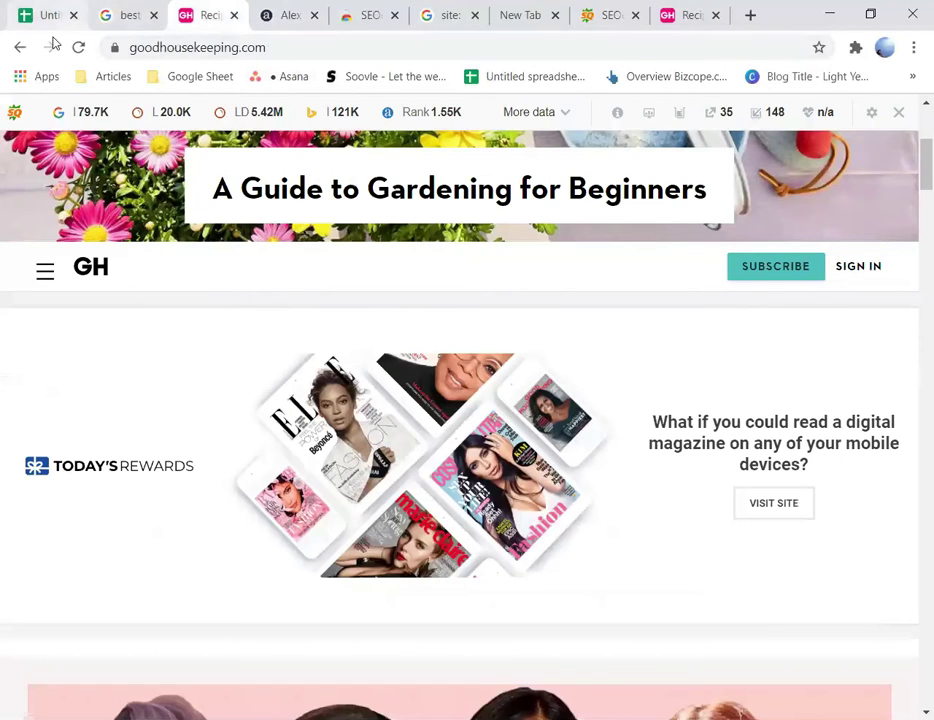
click(22, 48)
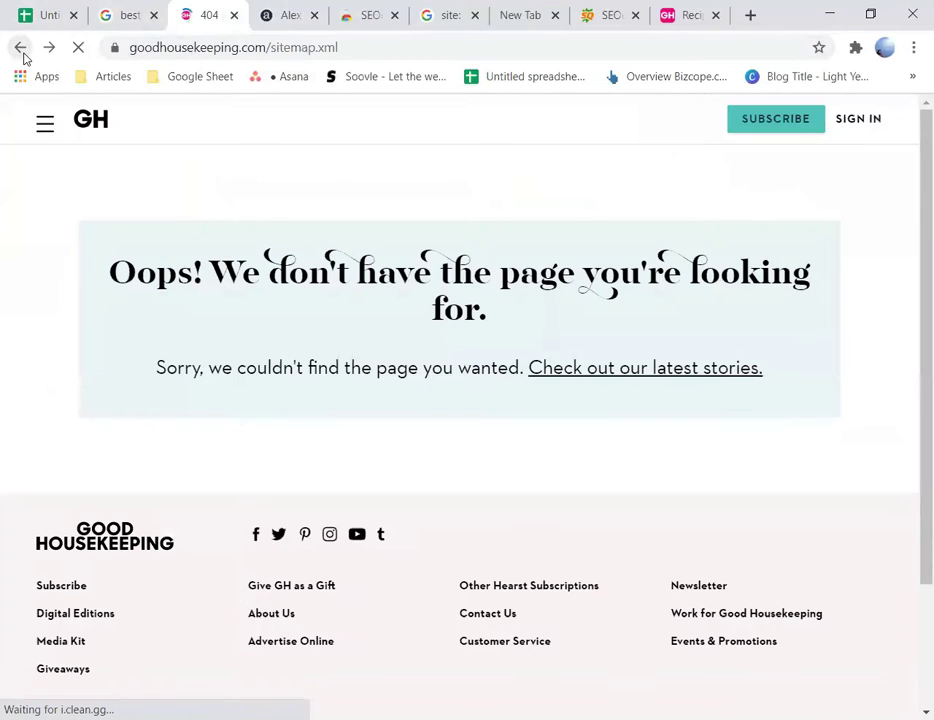
click(22, 50)
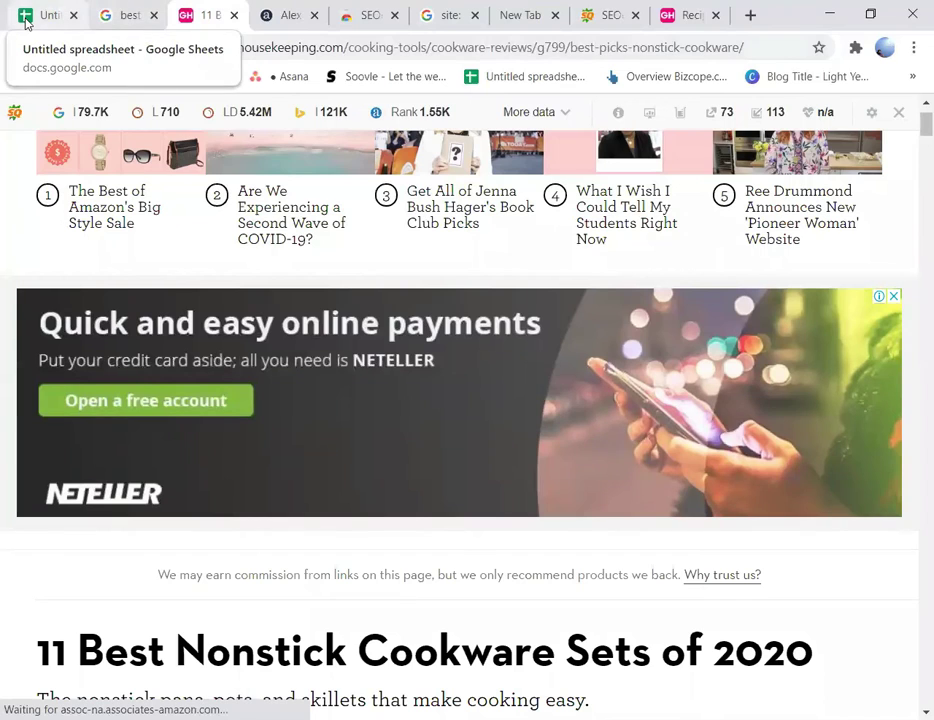
click(27, 21)
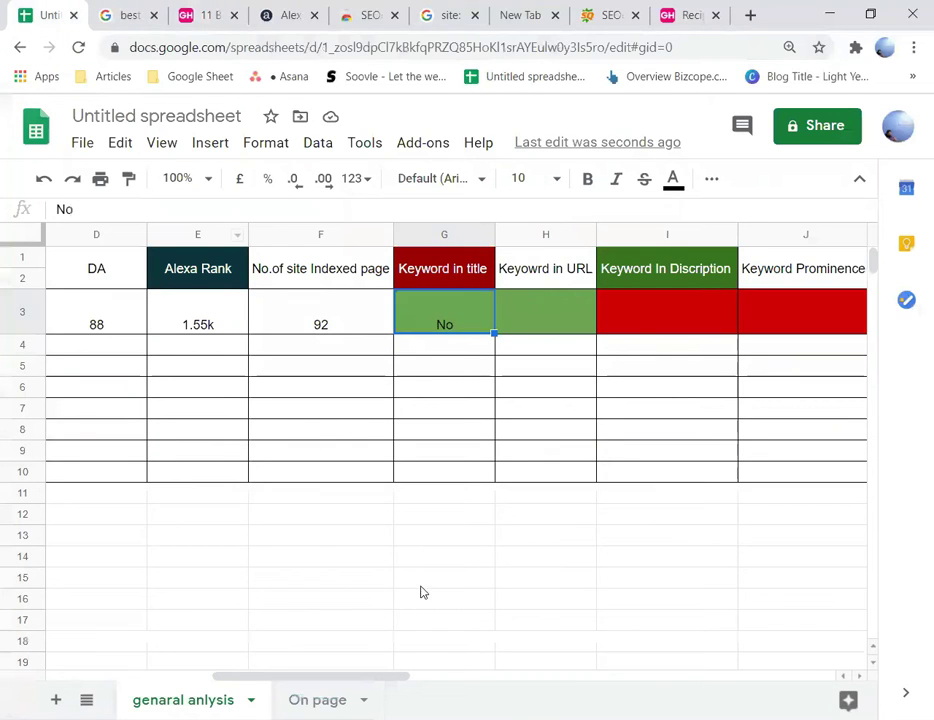
drag(404, 684, 295, 680)
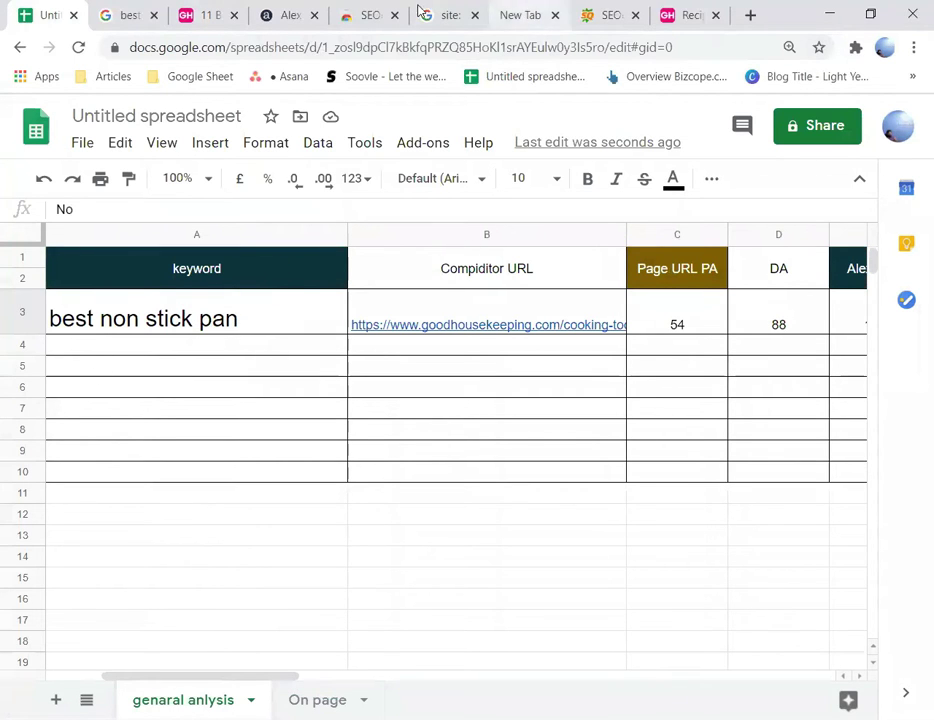
key(ctrl+3)
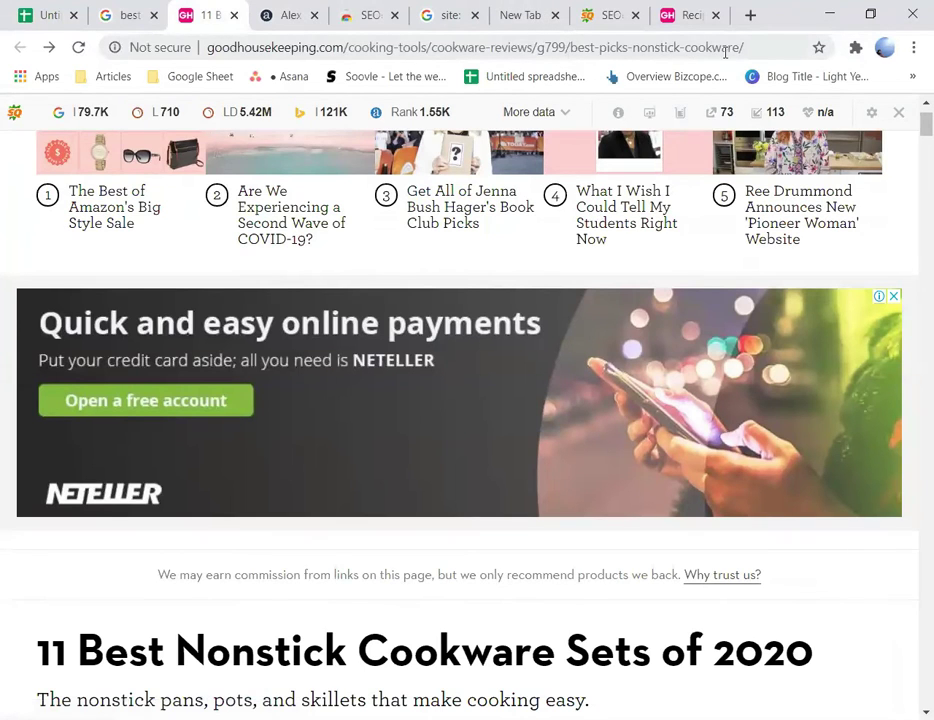
scroll(388, 334, down, 7)
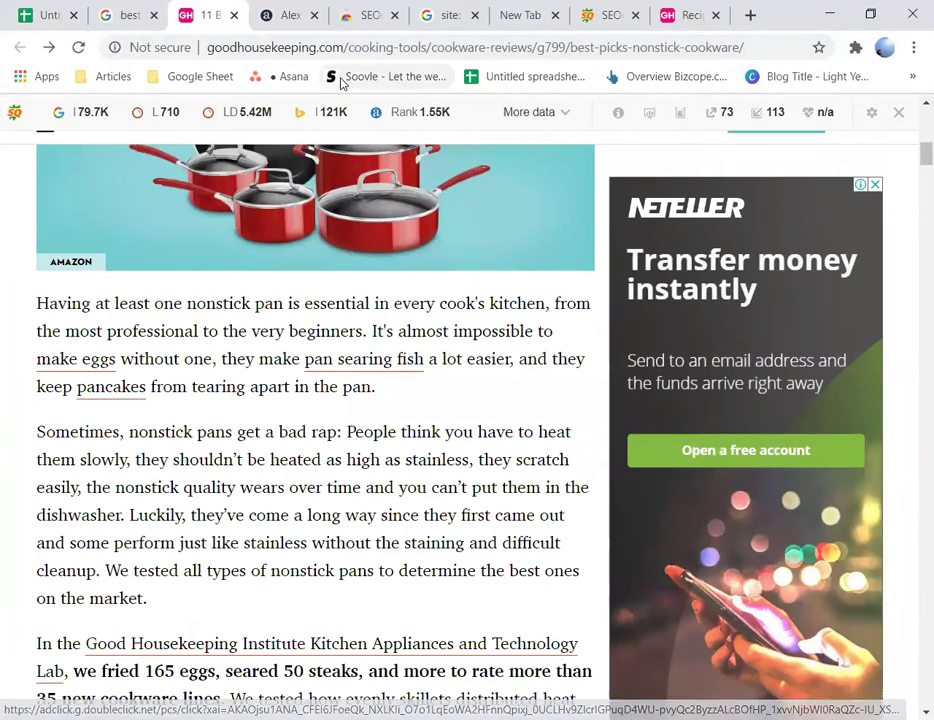
Step: Enter No in row 3 under "Keyowrd in URL" of the competitor spreadsheet
click(48, 15)
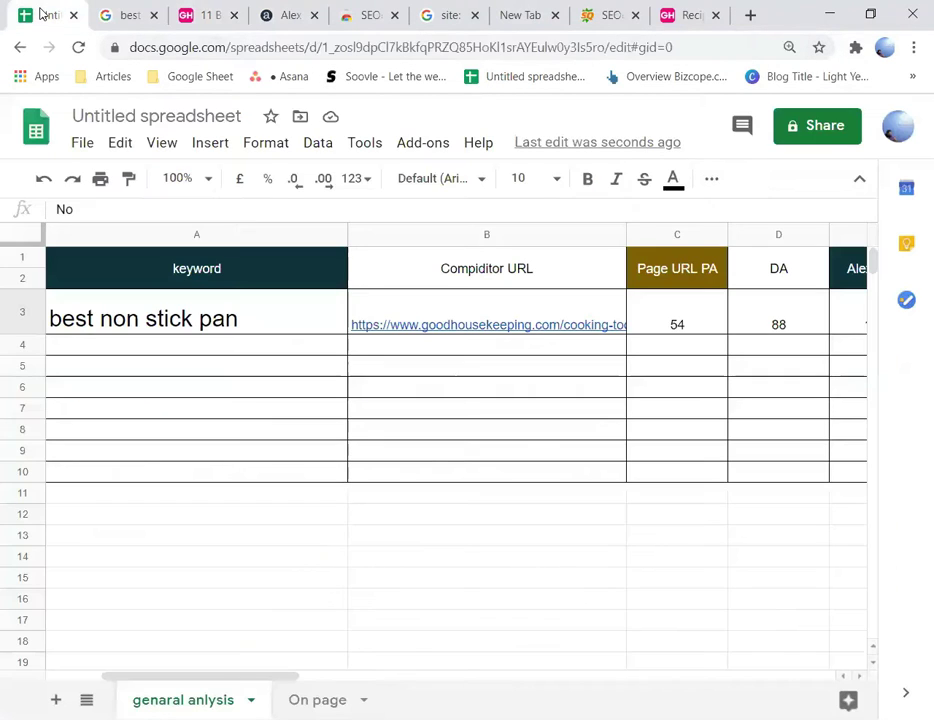
drag(273, 678, 390, 667)
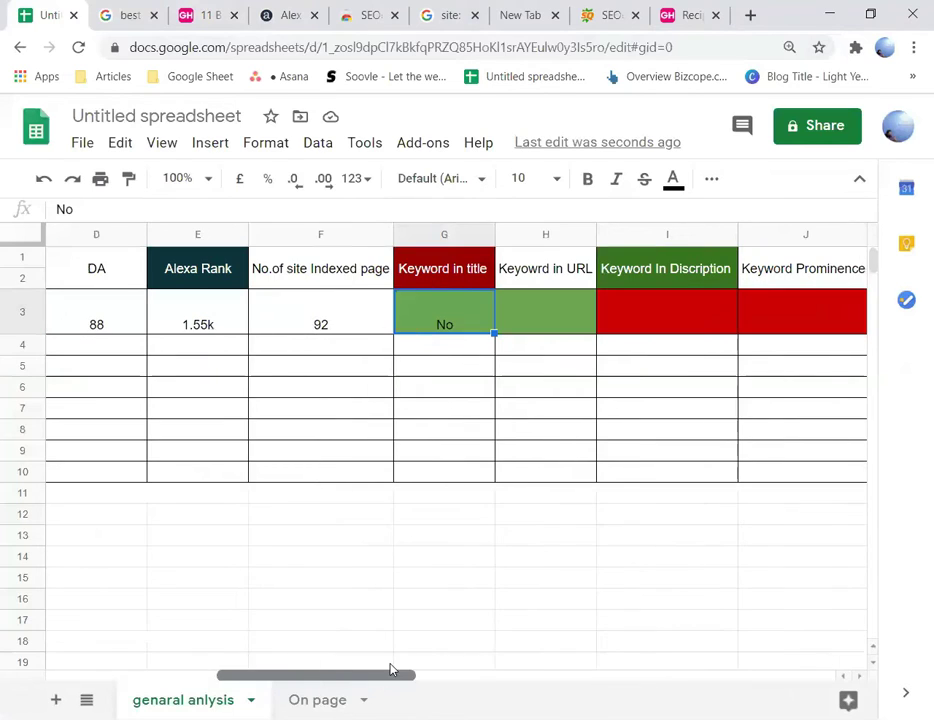
click(540, 290)
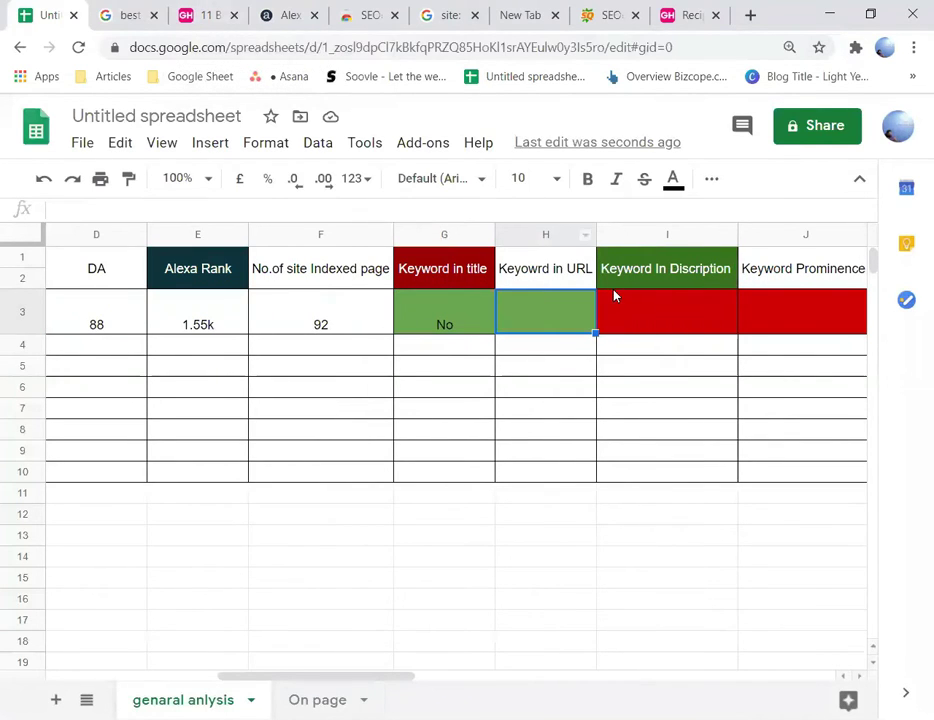
text(No)
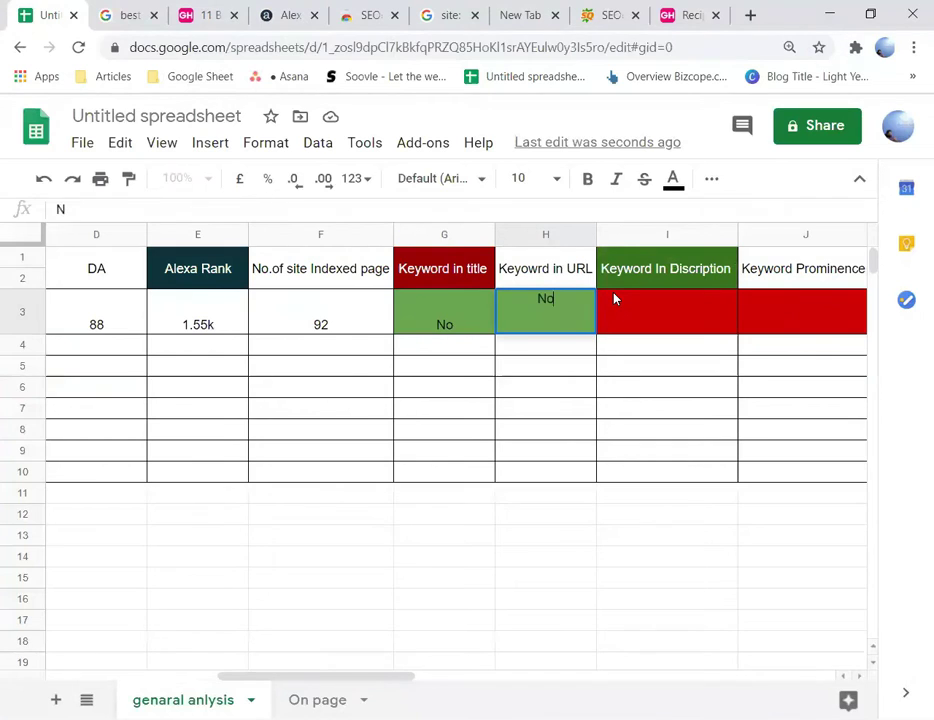
click(606, 303)
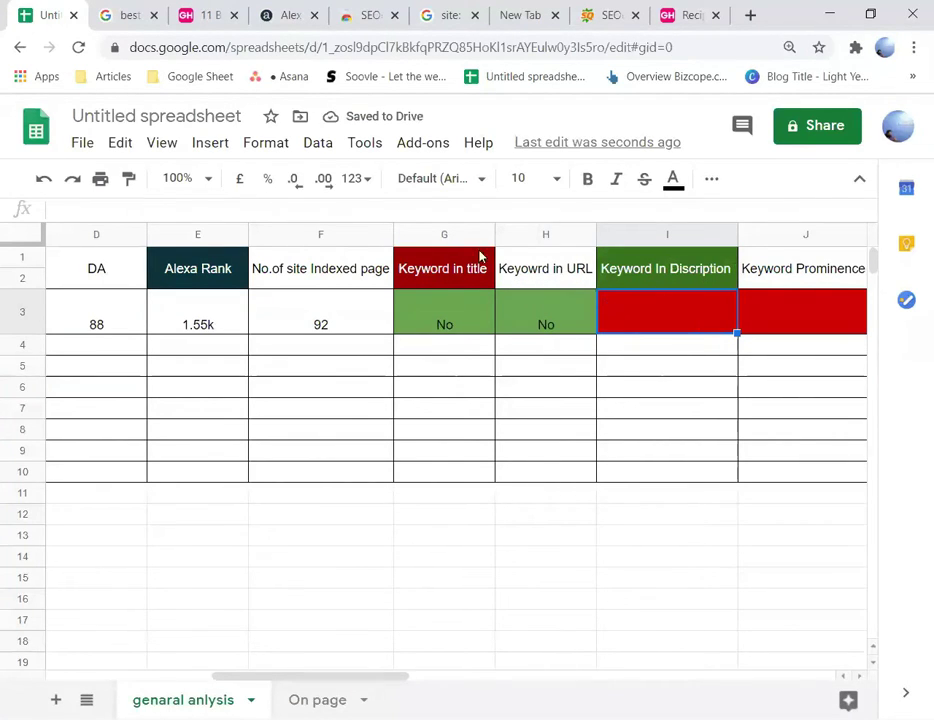
Step: Examine the description text of the first Google result, the Good Housekeeping cookware page, on the results page
key(ctrl+Tab)
scroll(223, 245, down, 3)
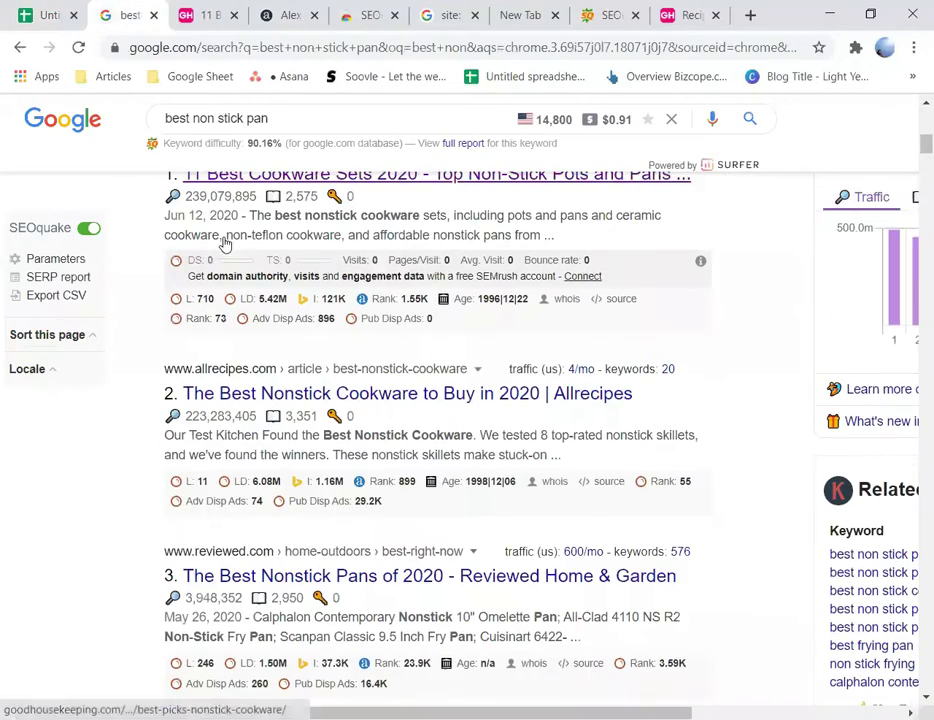
scroll(230, 404, up, 4)
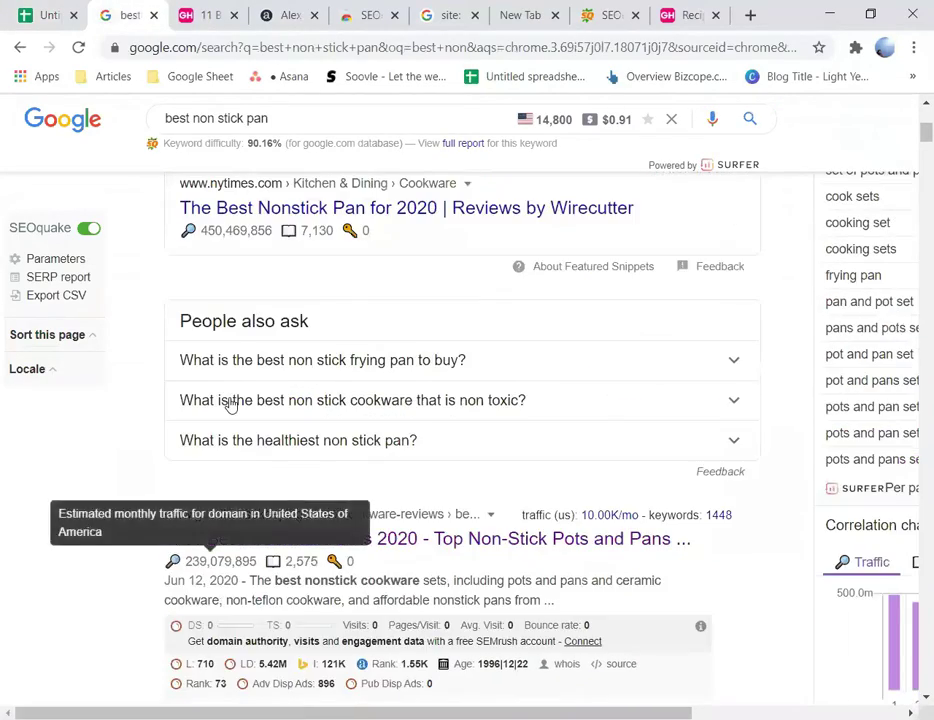
scroll(229, 400, down, 2)
drag(247, 398, 570, 419)
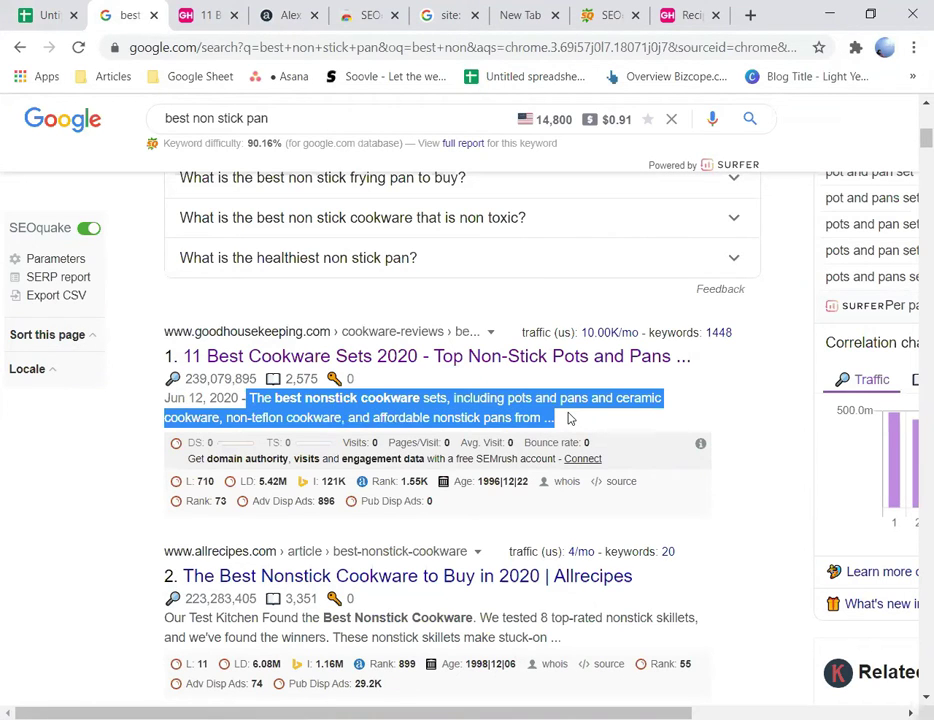
click(621, 420)
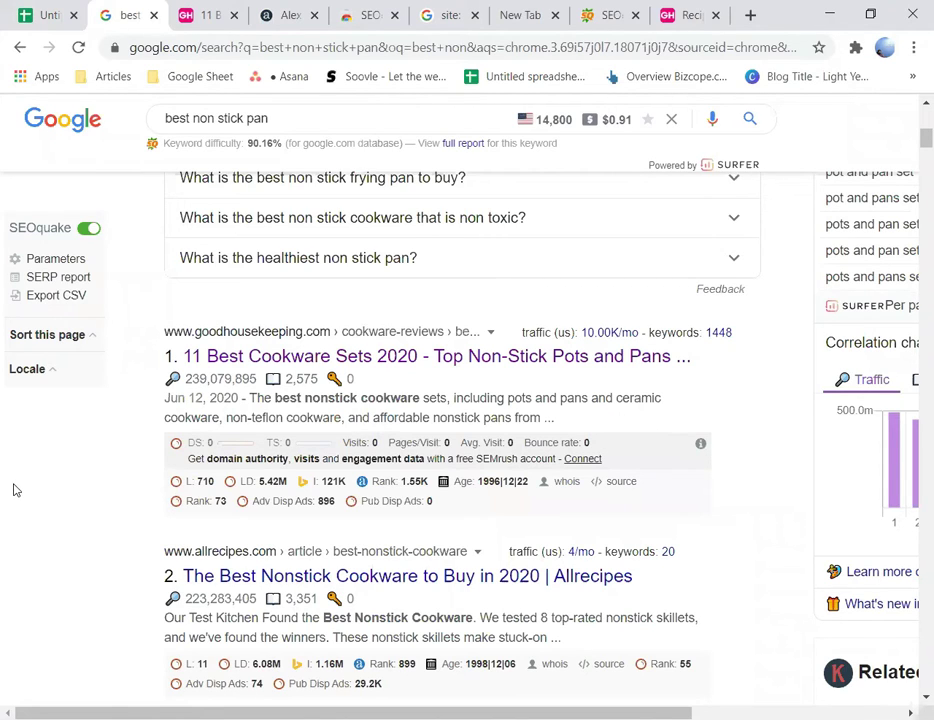
Step: Copy the keyword "best non stick pan" from the spreadsheet and search for it within the Google results page
key(ctrl+f)
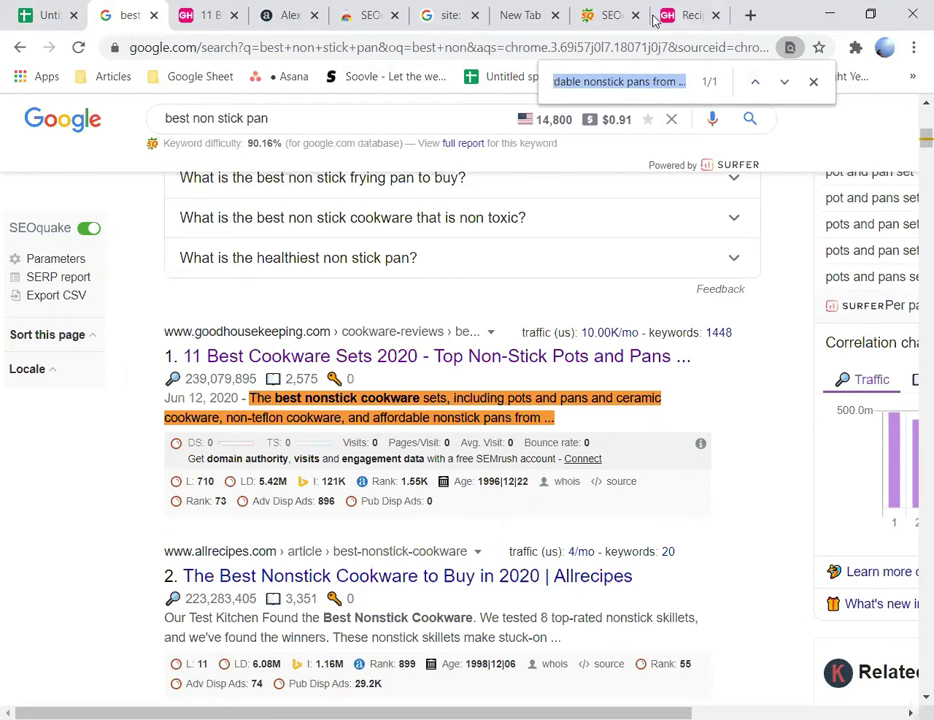
click(38, 12)
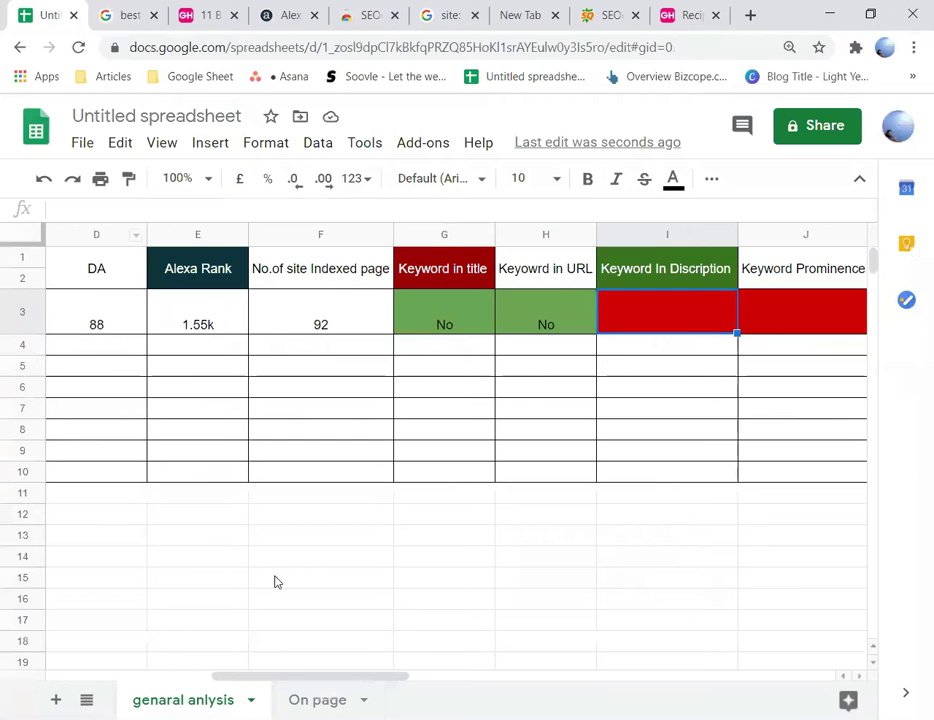
drag(290, 678, 4, 626)
click(240, 325)
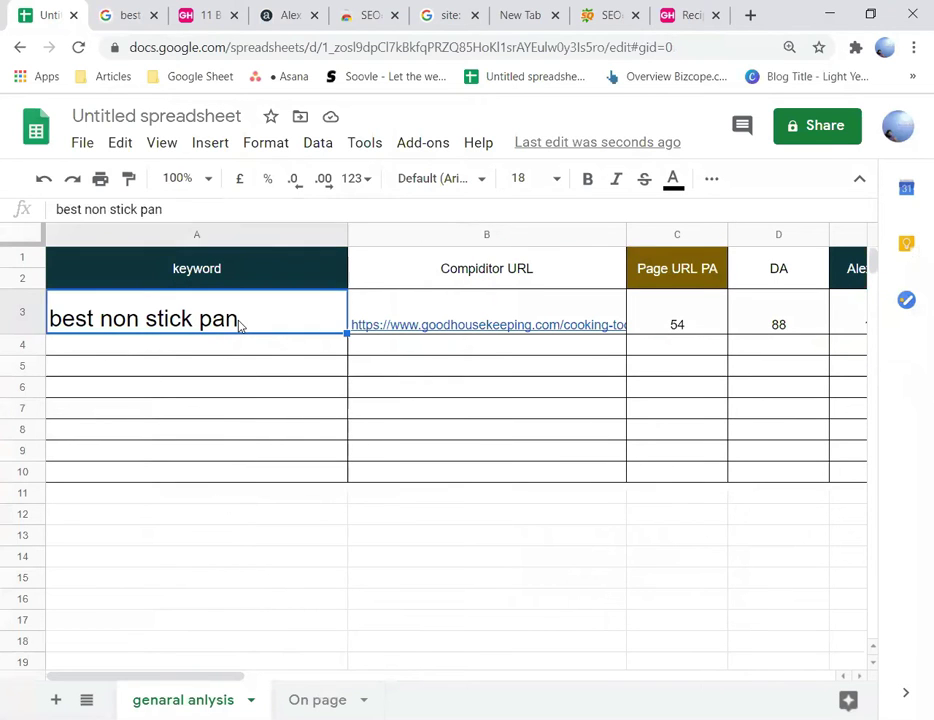
key(ctrl+c)
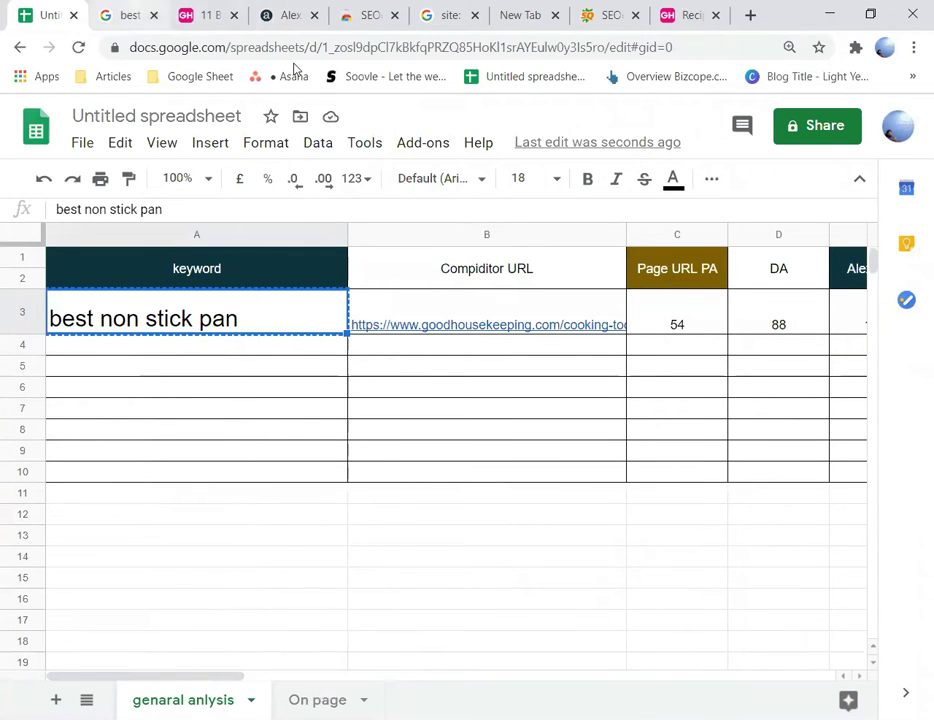
key(ctrl+Tab)
key(ctrl+v)
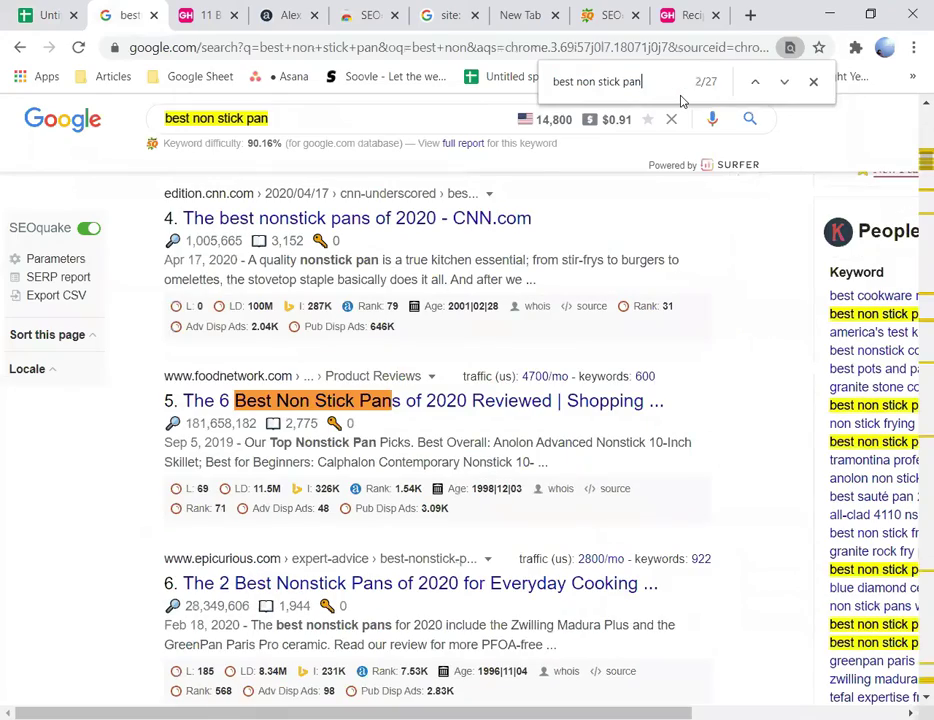
Step: Compare the searched keyword with the Good Housekeeping result's description, highlighting the phrase "best nonstick cookware"
scroll(134, 318, up, 5)
scroll(134, 320, up, 8)
scroll(134, 320, down, 3)
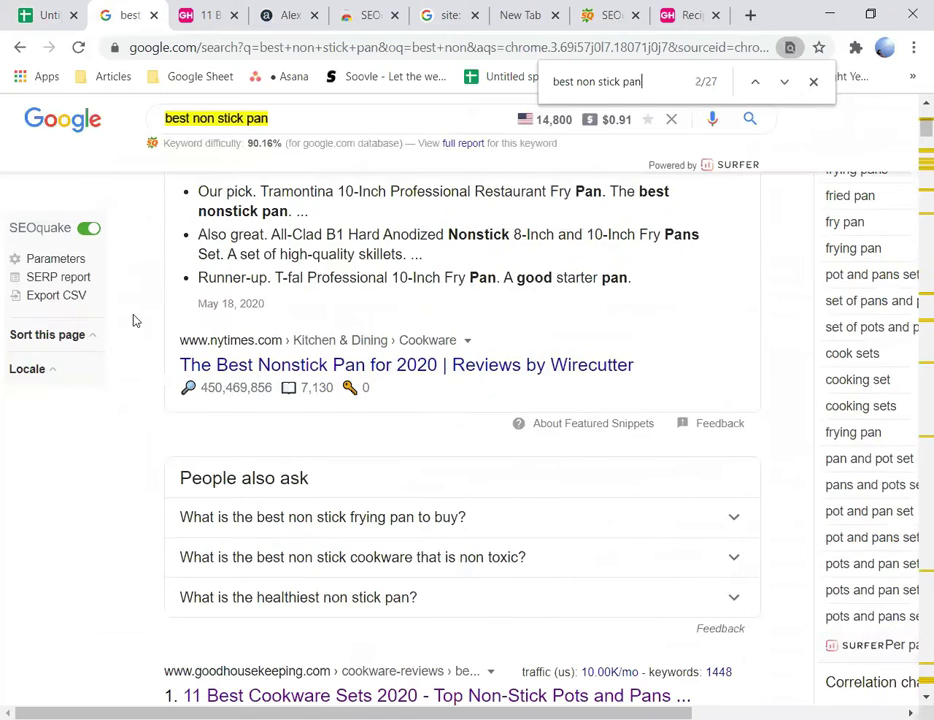
scroll(134, 325, down, 4)
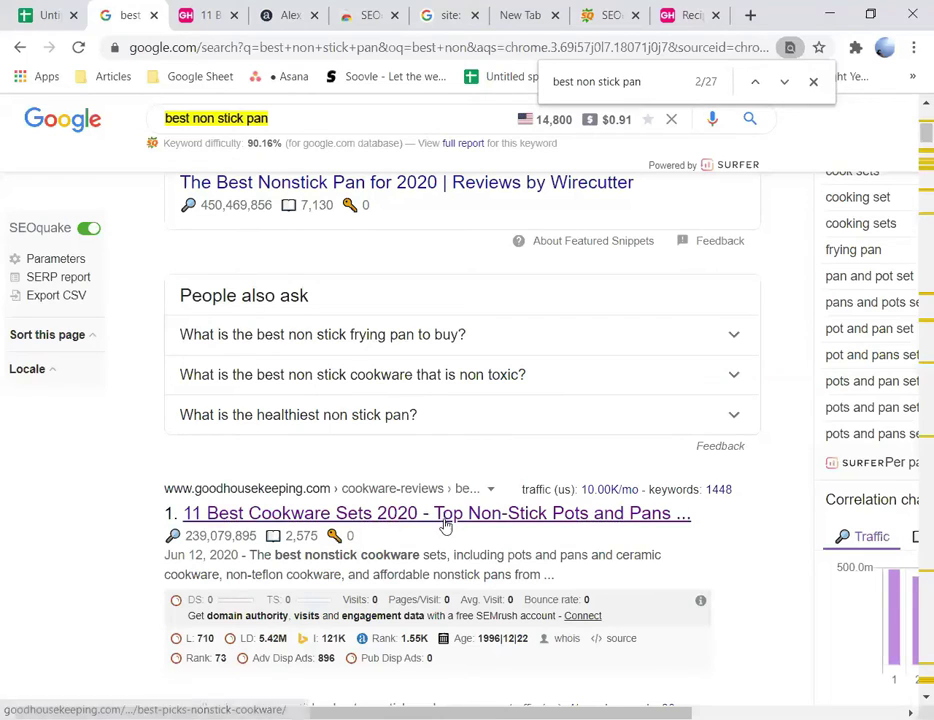
drag(421, 554, 274, 554)
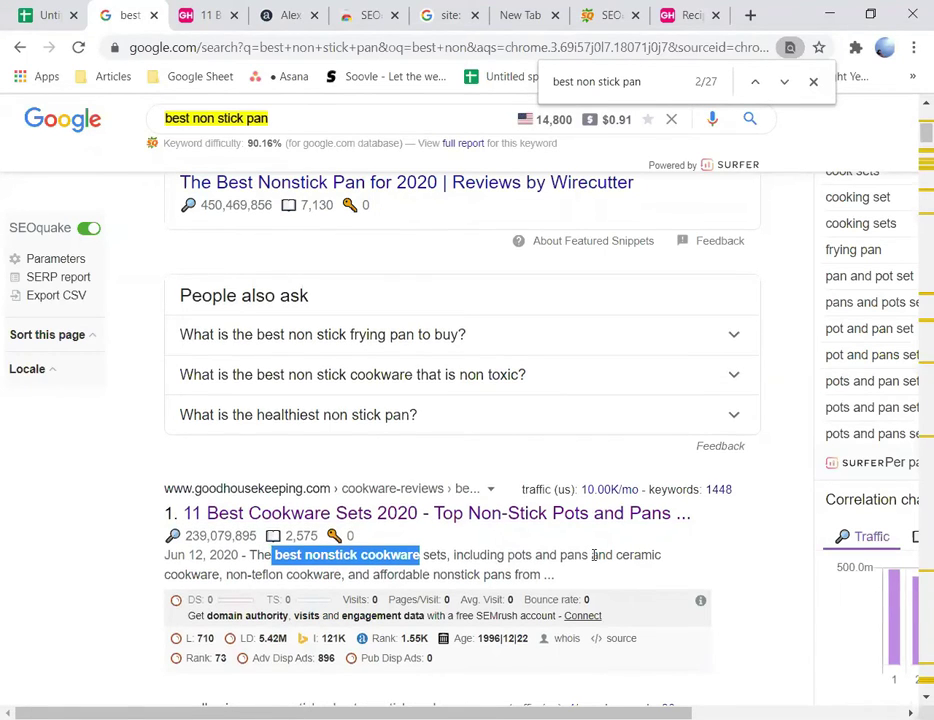
scroll(594, 555, down, 2)
Step: Enter No in row 3 under "Keyword In Discription" of the spreadsheet and fill the cell with the neighbouring cells' green
click(22, 8)
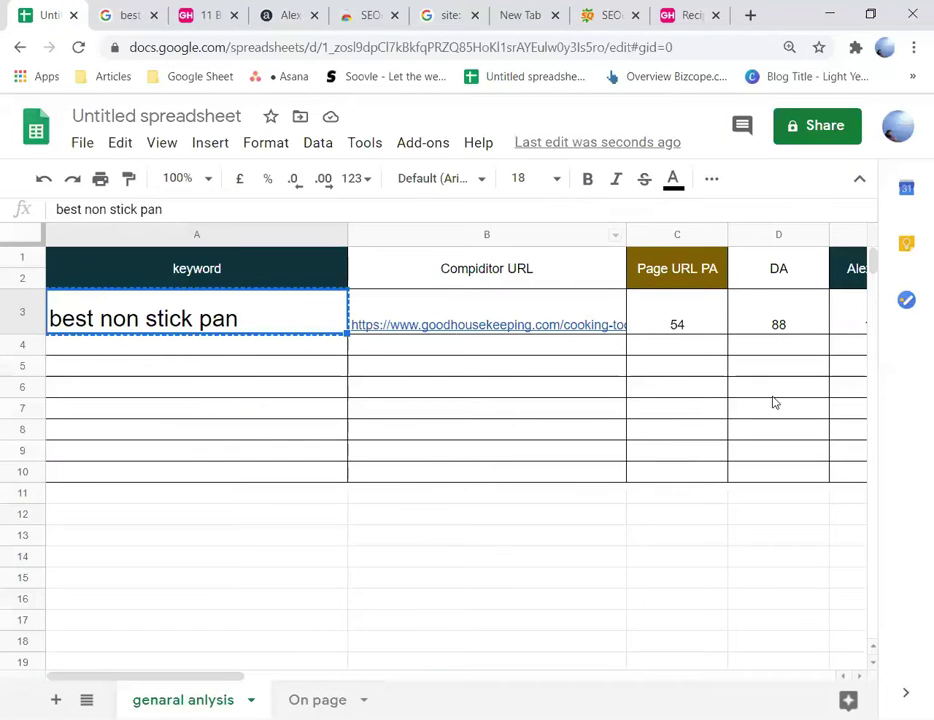
drag(206, 676, 421, 657)
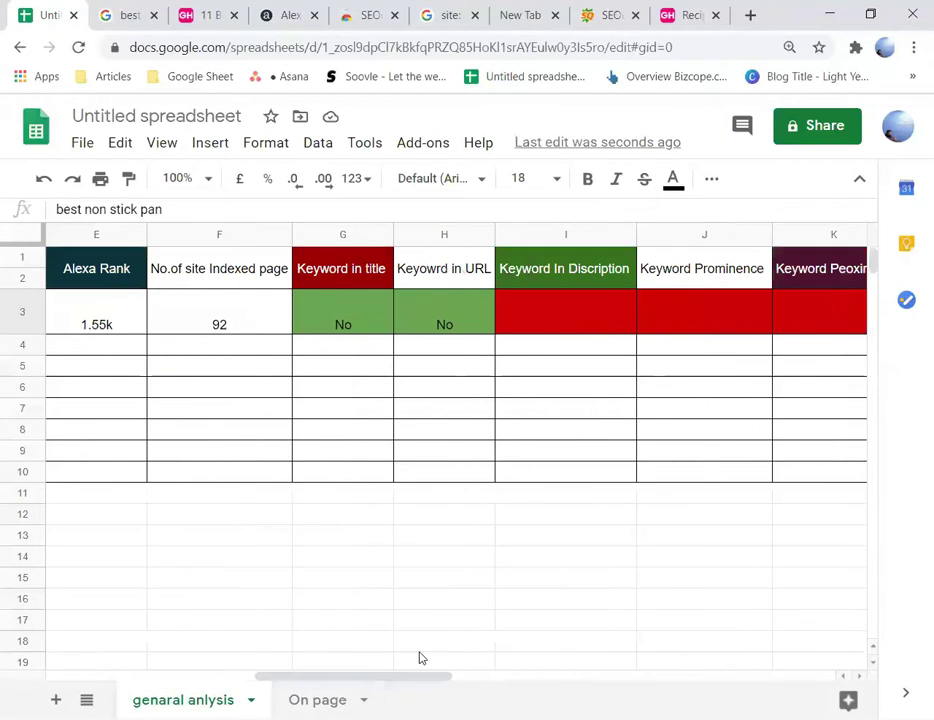
click(543, 319)
text(No)
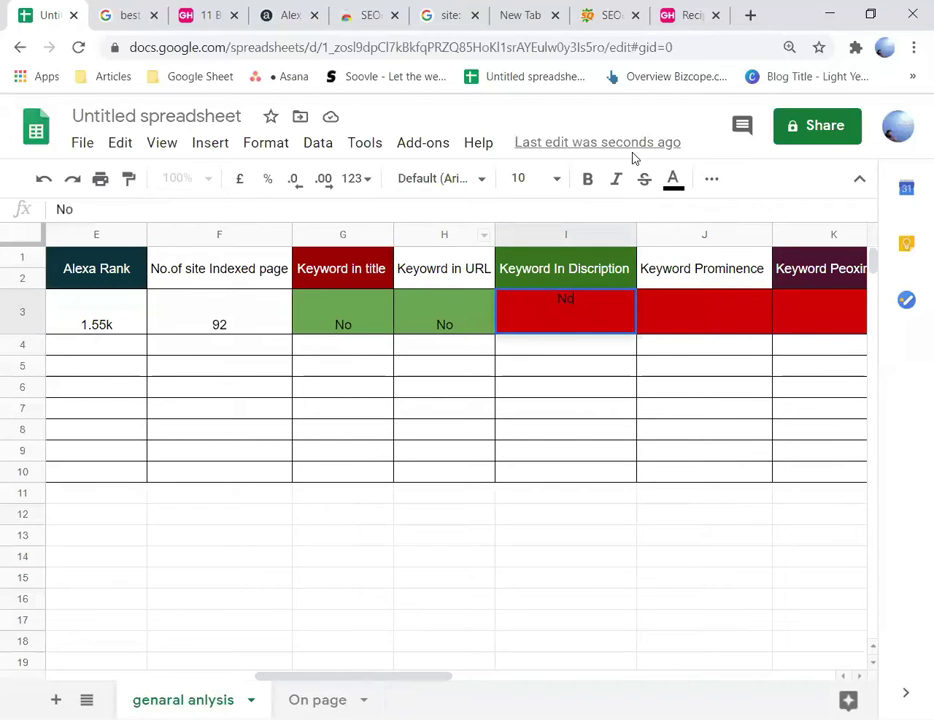
click(711, 179)
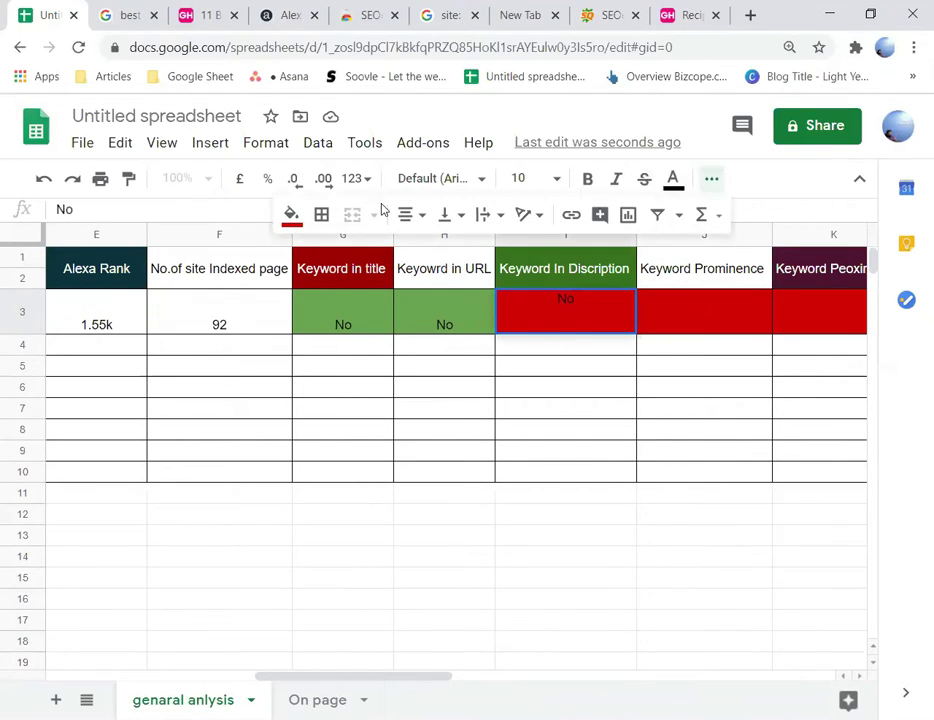
click(291, 214)
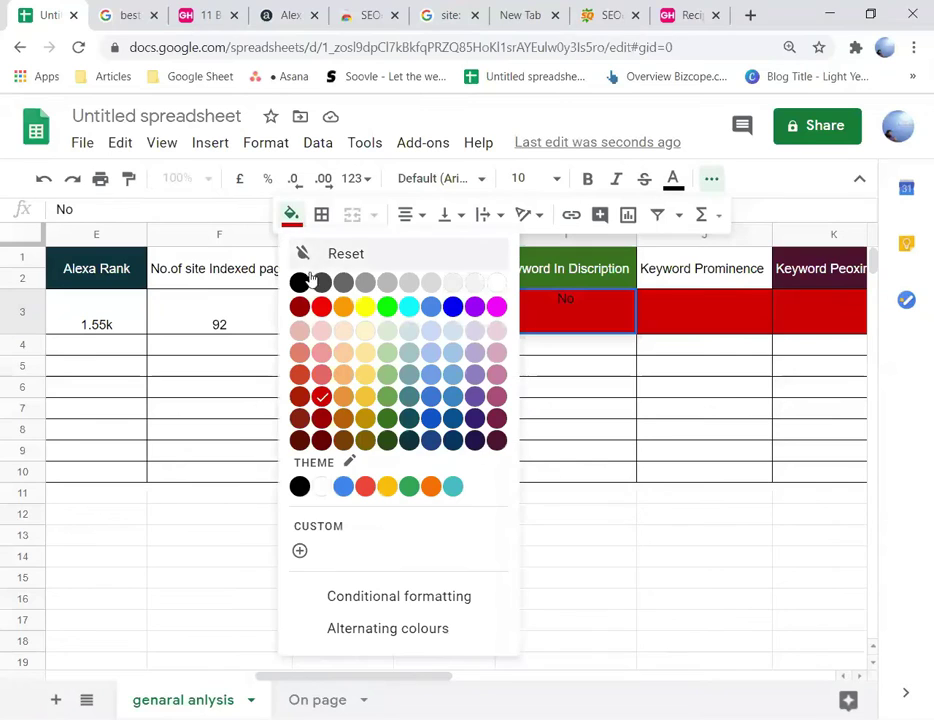
click(388, 404)
click(702, 309)
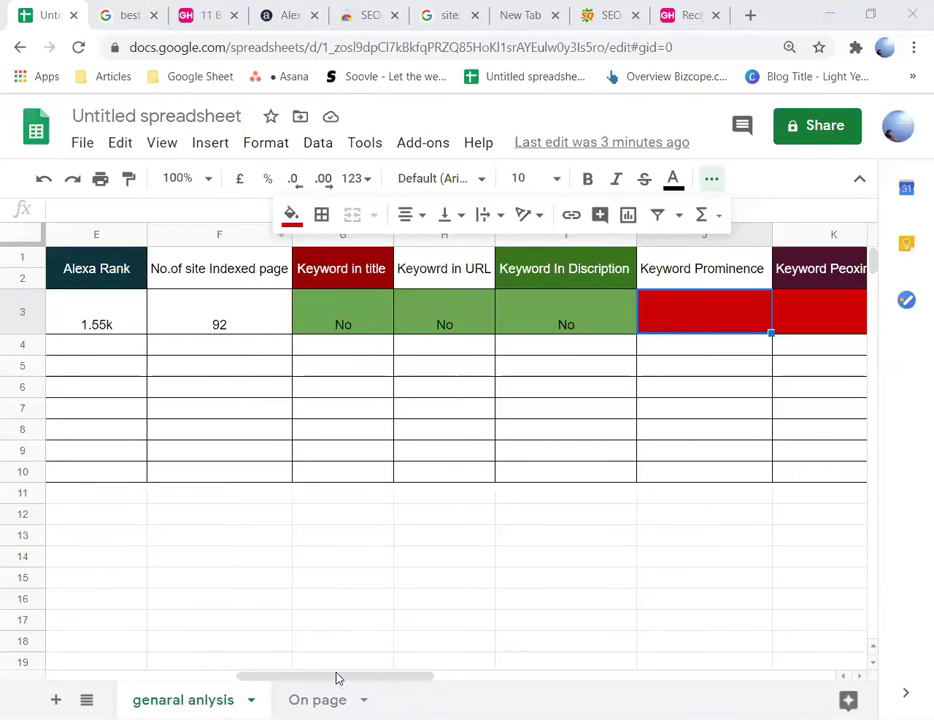
Step: Review the spreadsheet's row 3 columns, then re-examine "best nonstick cookware" in the first Google result's description for keyword prominence
drag(338, 682, 330, 682)
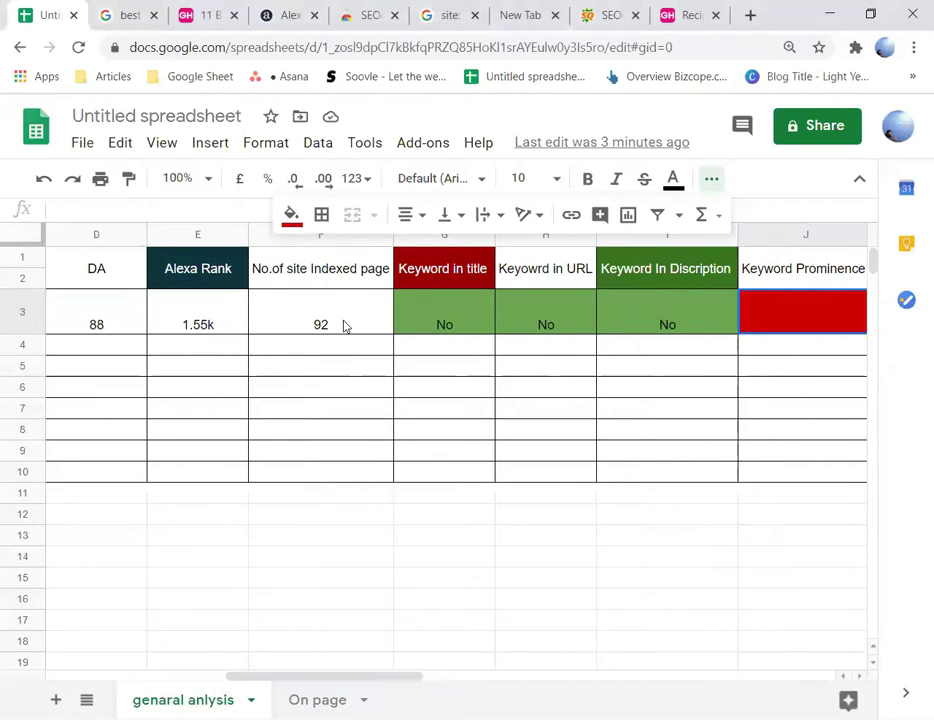
click(344, 325)
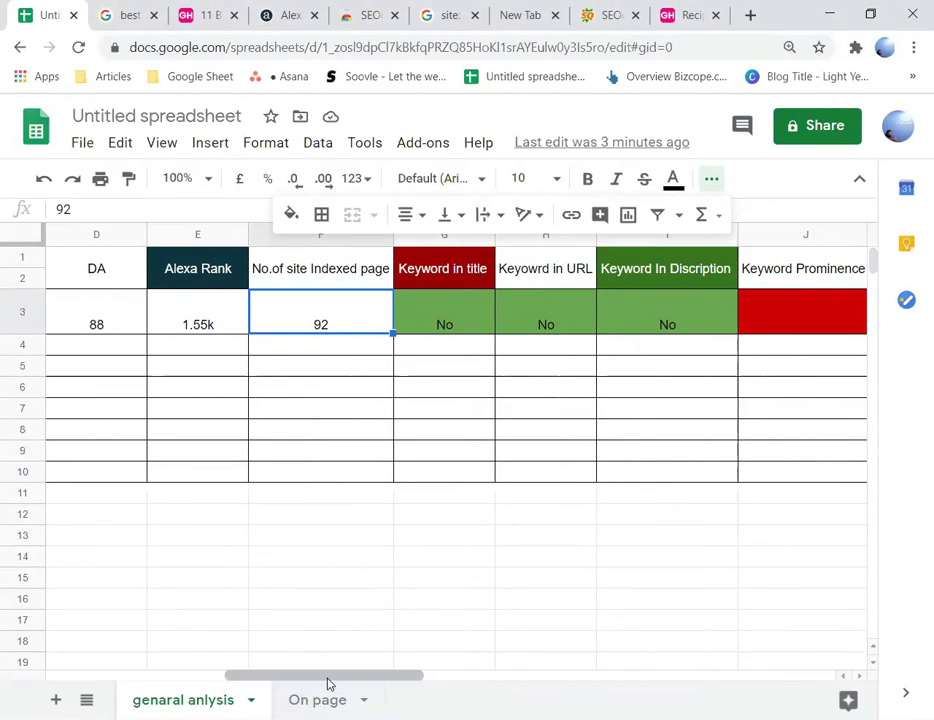
drag(328, 683, 391, 672)
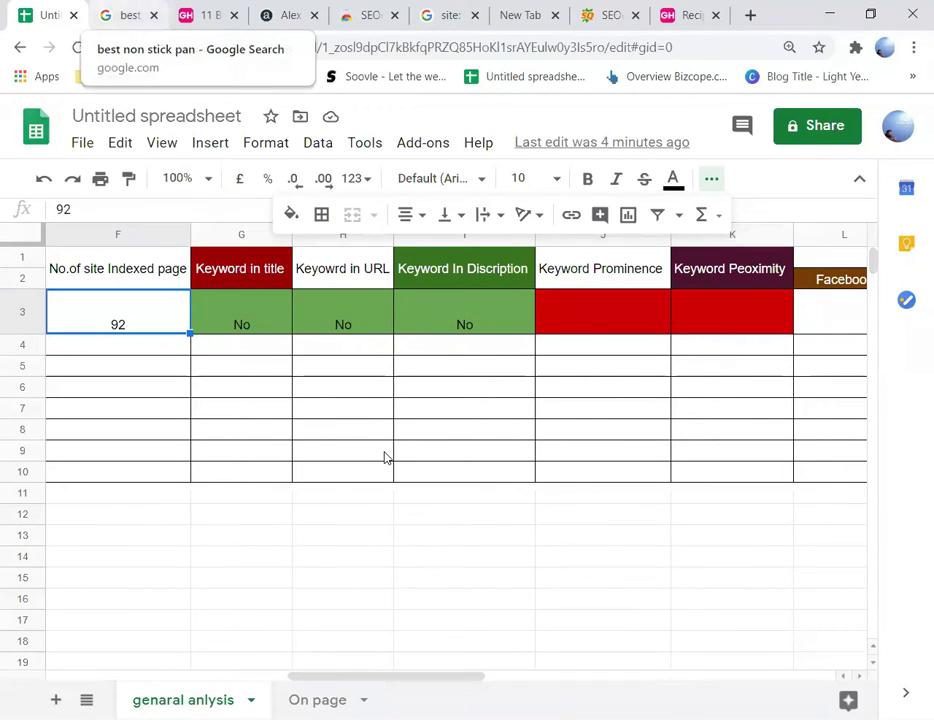
key(ctrl+Tab)
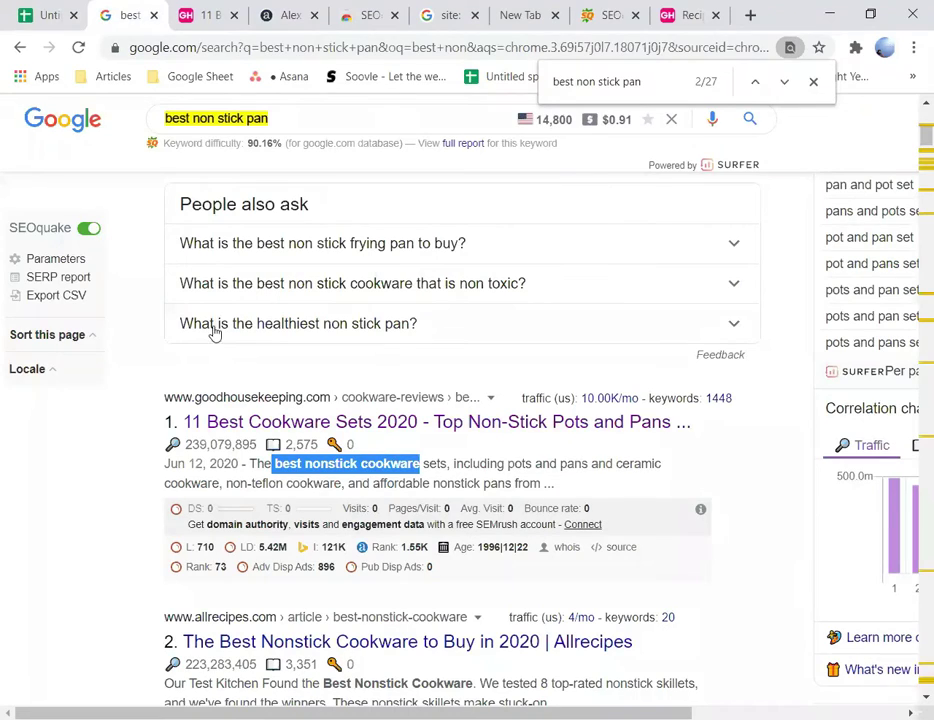
click(275, 461)
drag(275, 461, 422, 464)
click(480, 480)
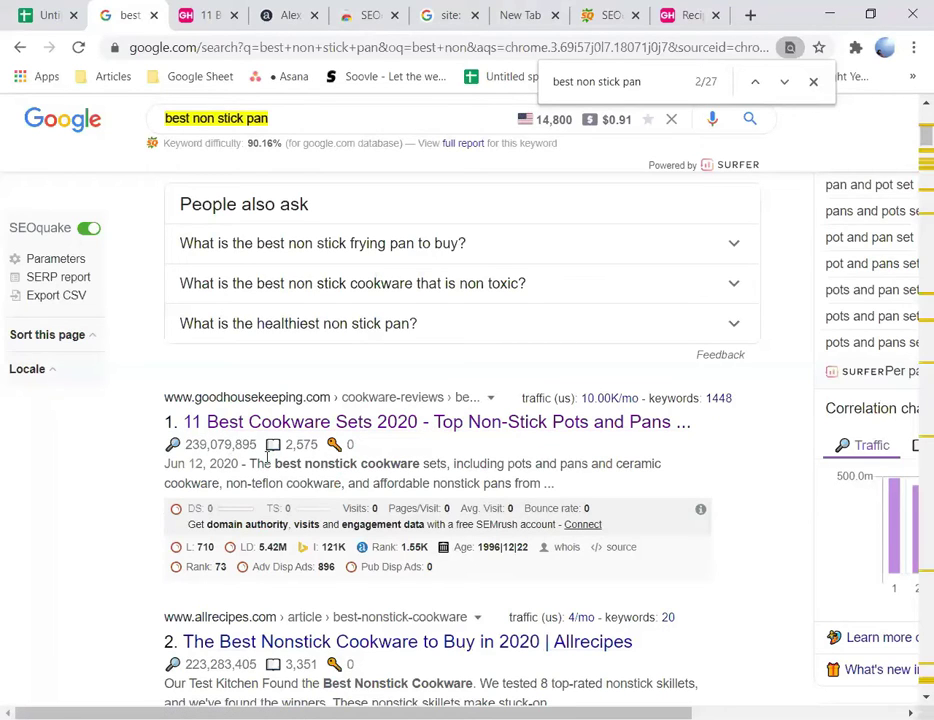
drag(268, 460, 421, 470)
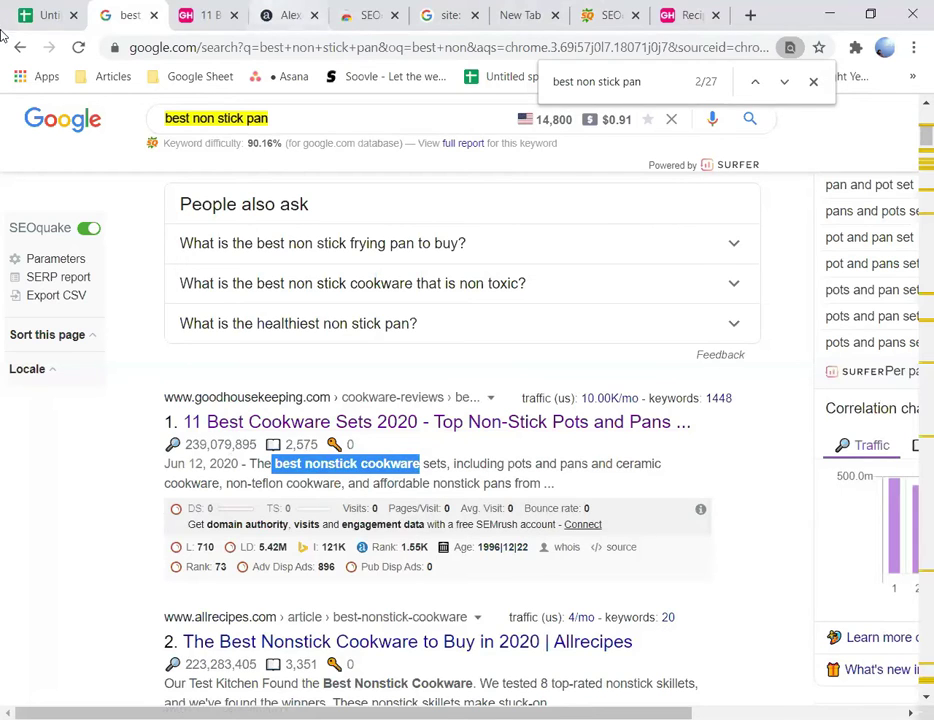
click(35, 15)
click(641, 316)
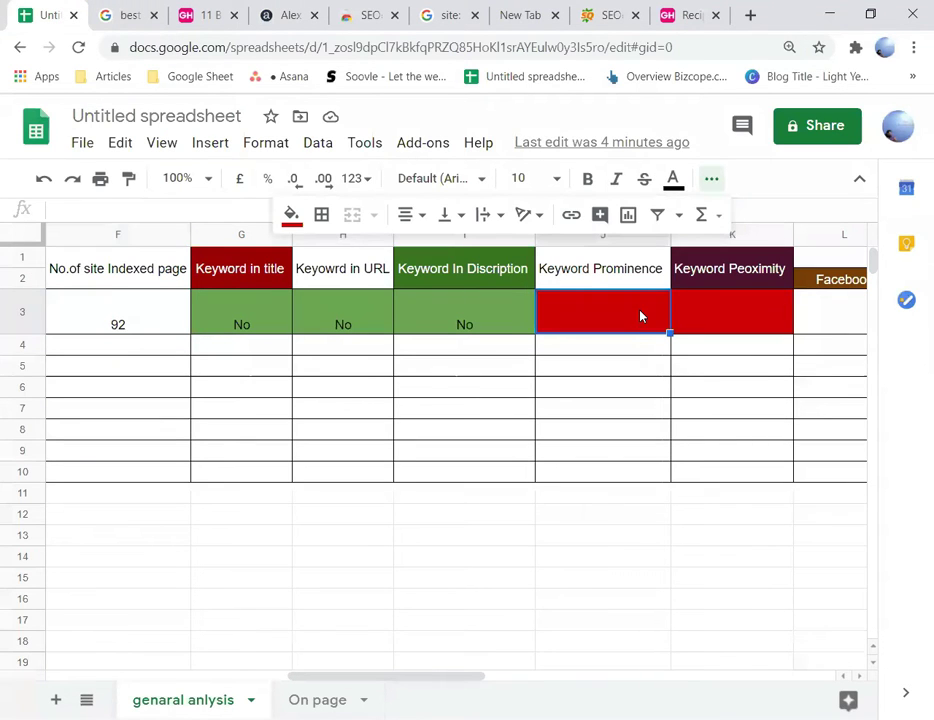
text(no)
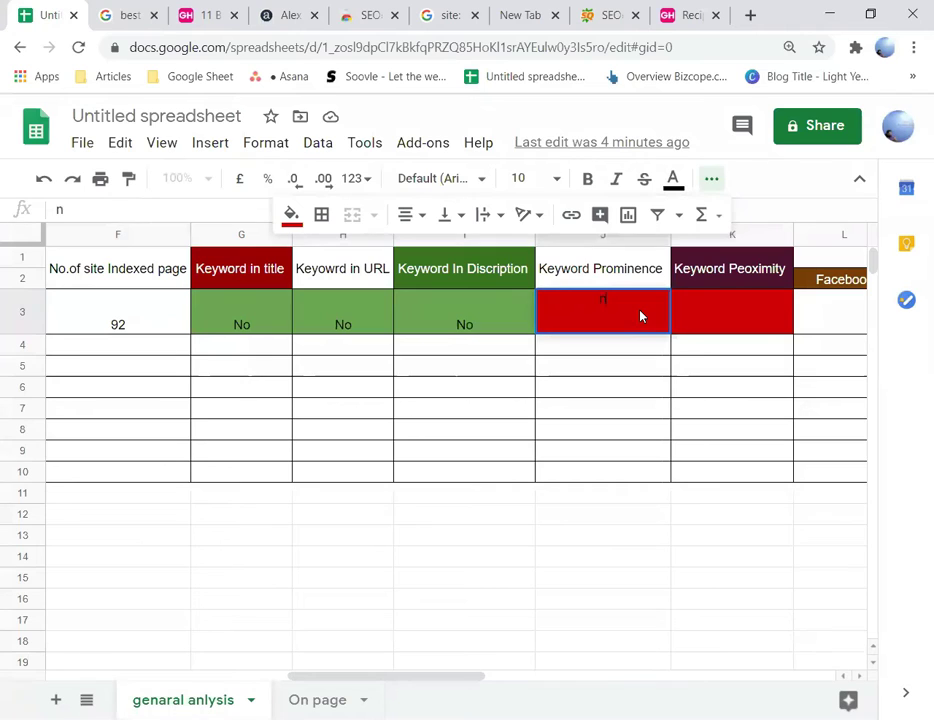
key(BackSpace)
key(BackSpace)
Step: Recheck the spreadsheet's keyword, then examine where "best non stick pan" appears in titles and descriptions across the Google results to judge keyword prominence
drag(347, 676, 119, 694)
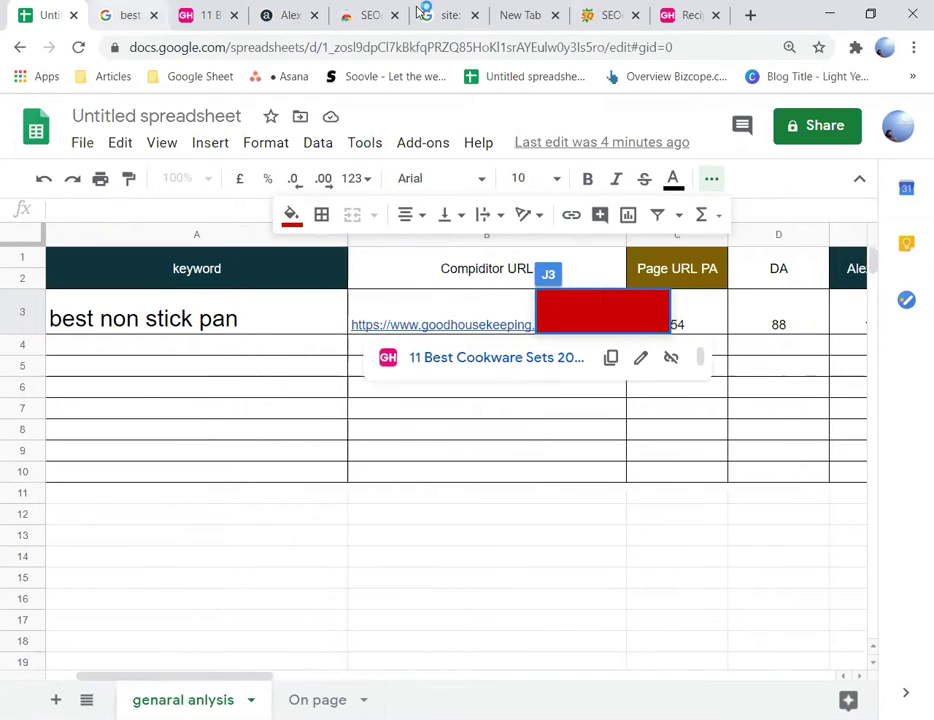
click(130, 15)
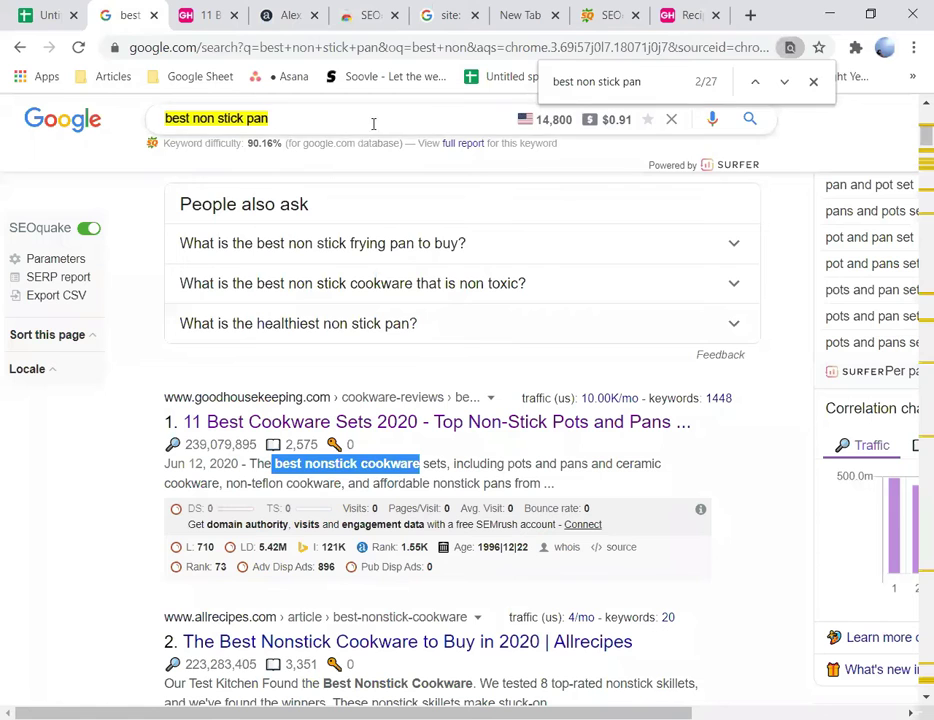
click(650, 82)
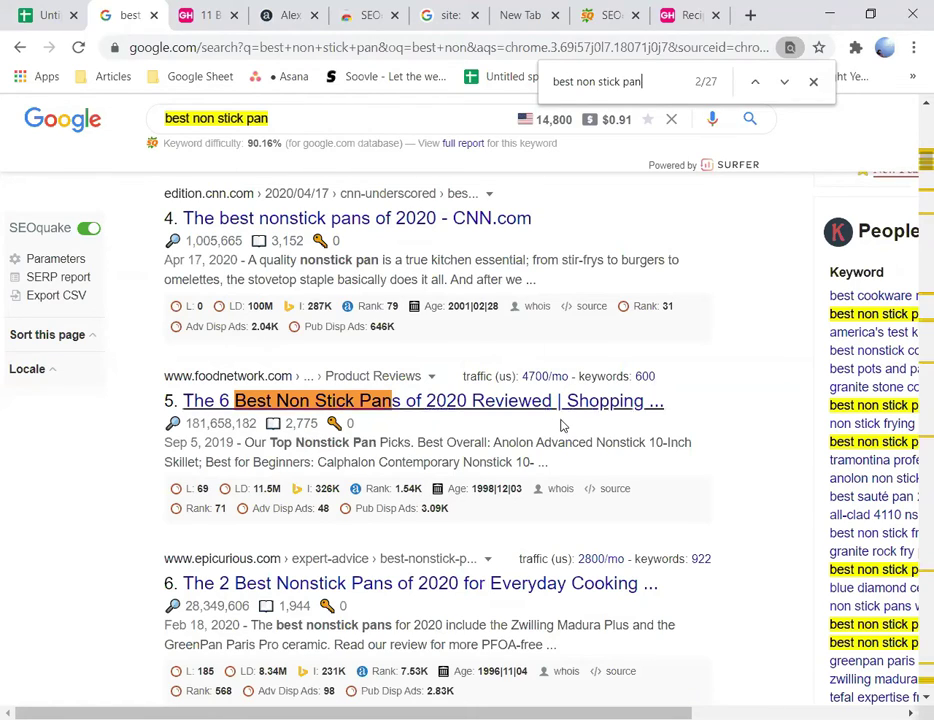
scroll(563, 424, down, 4)
scroll(560, 414, up, 5)
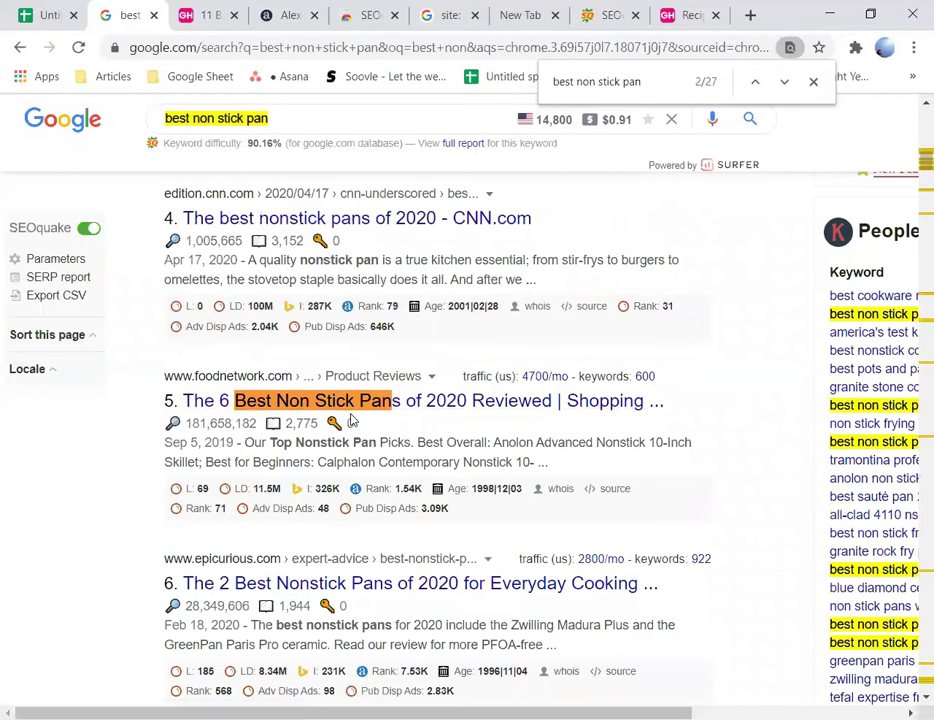
scroll(352, 419, up, 1)
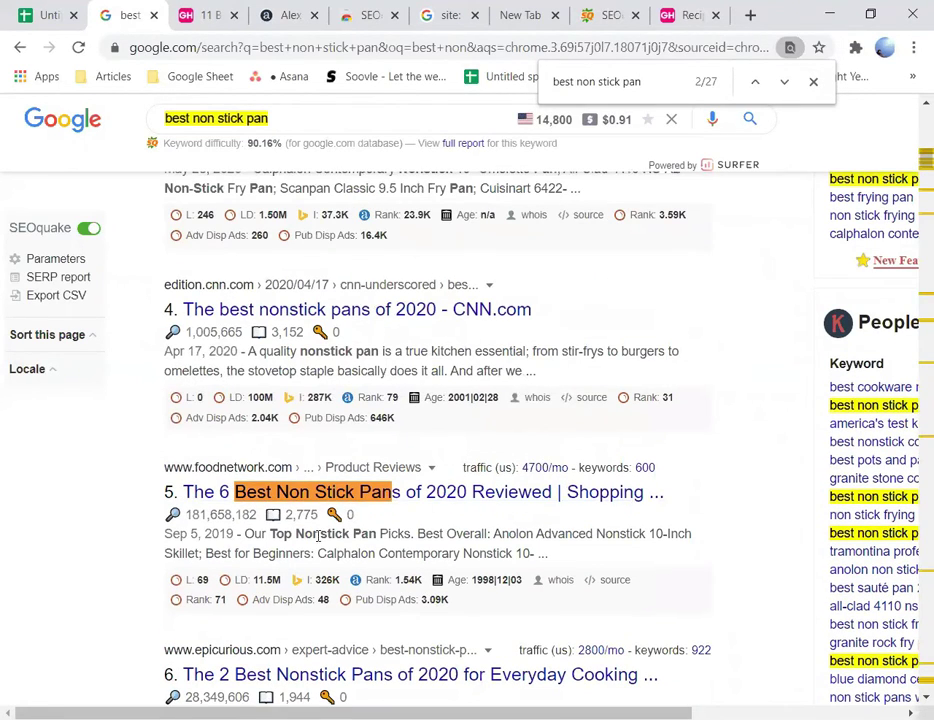
scroll(352, 528, down, 12)
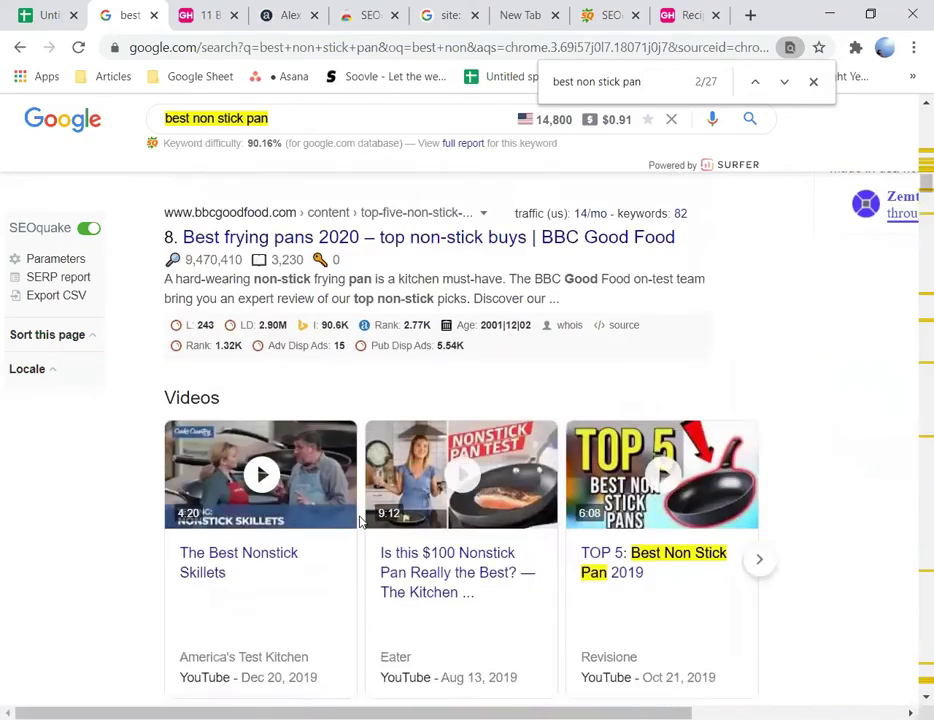
scroll(362, 520, down, 5)
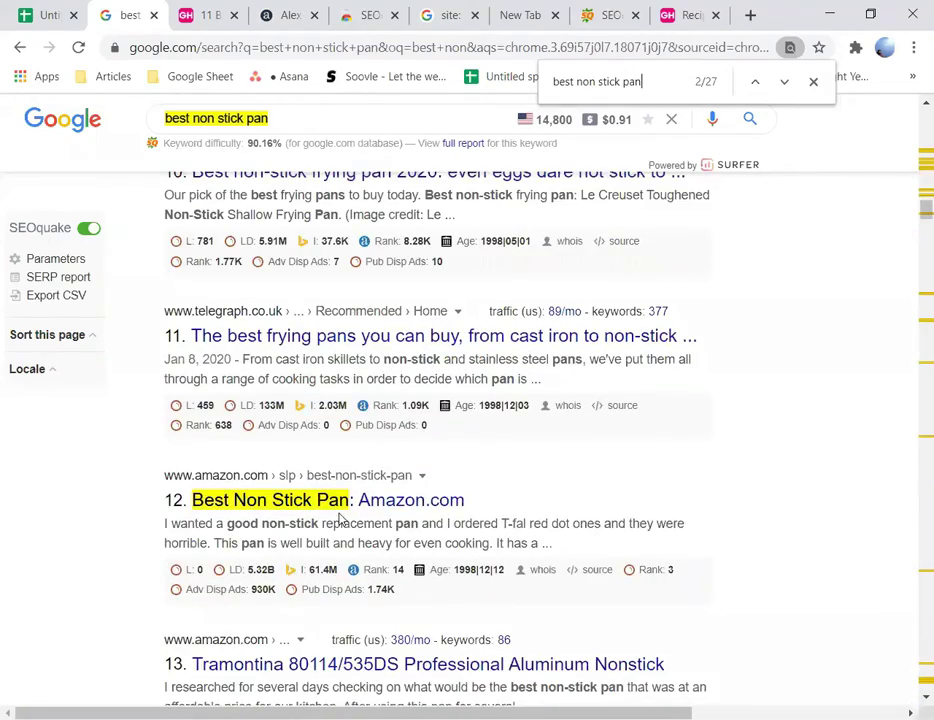
scroll(344, 517, down, 5)
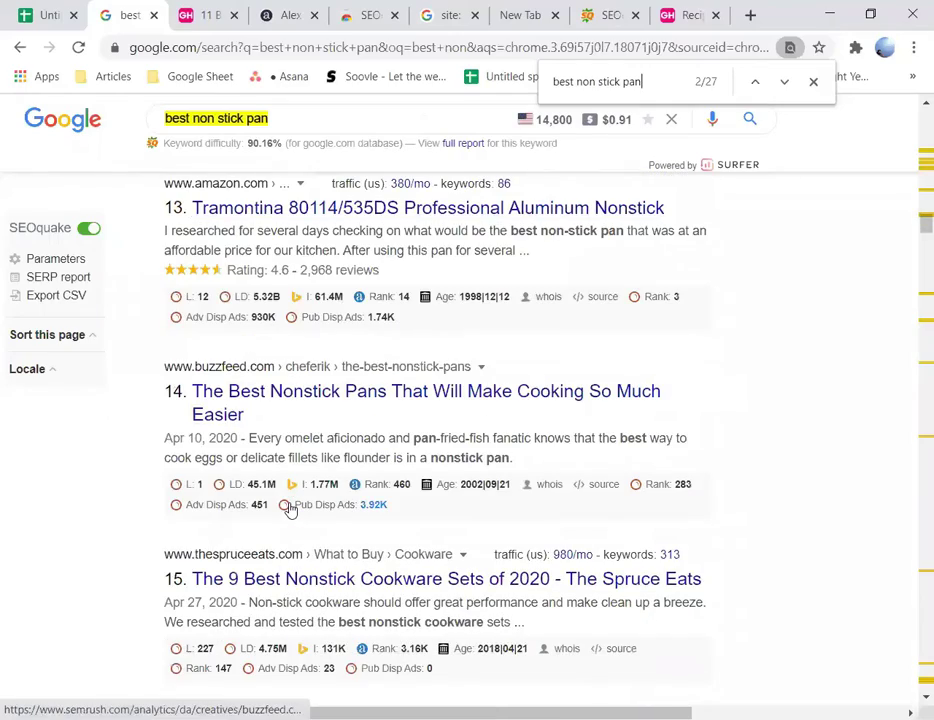
scroll(289, 510, down, 2)
scroll(290, 510, down, 9)
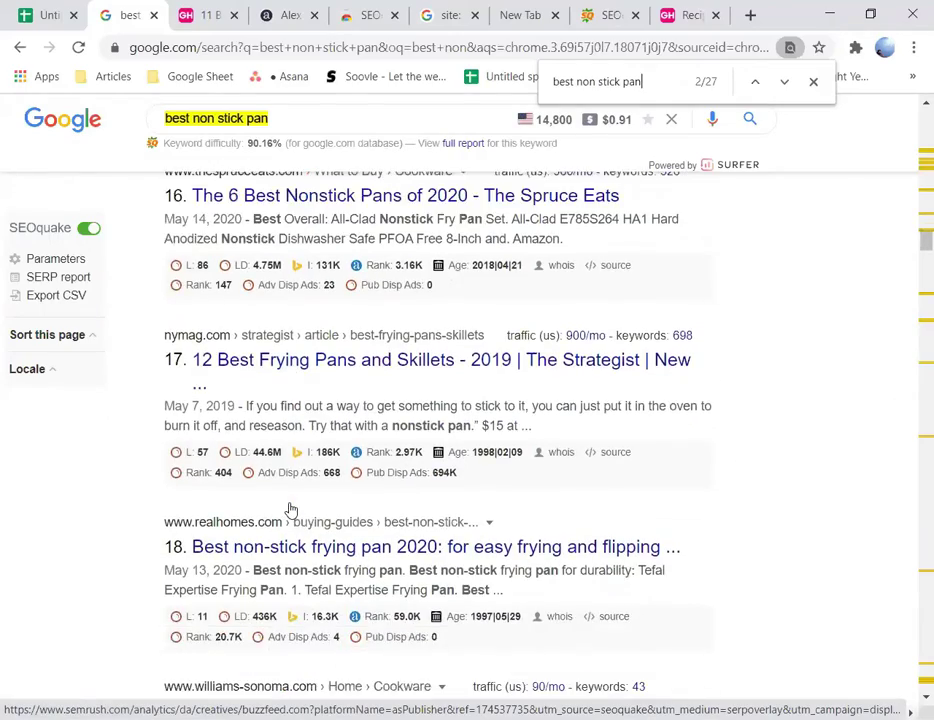
scroll(290, 510, down, 12)
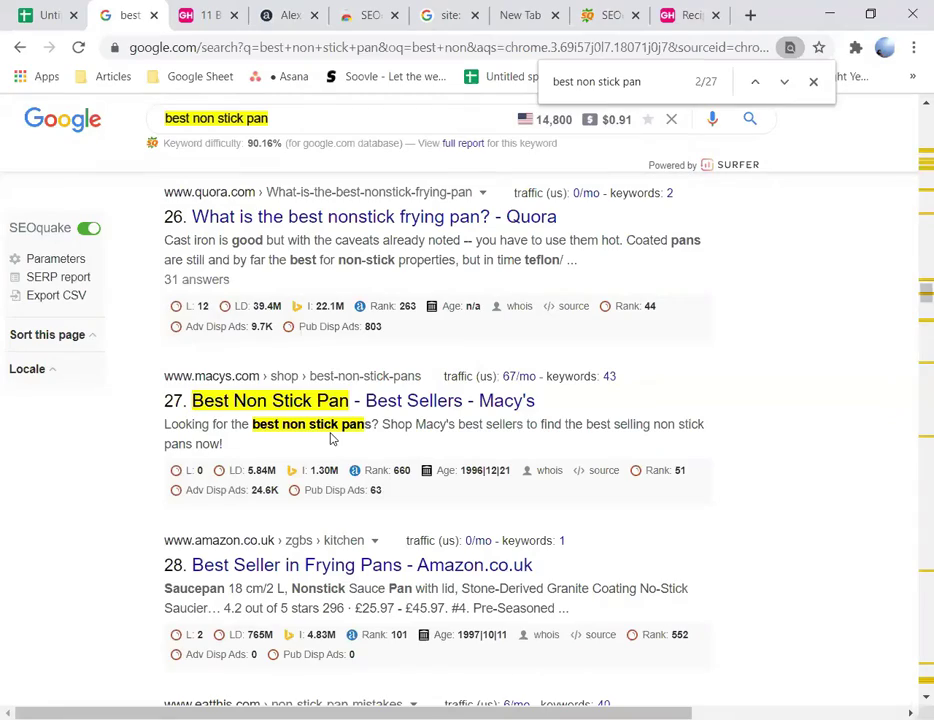
scroll(332, 438, up, 20)
scroll(332, 438, up, 20)
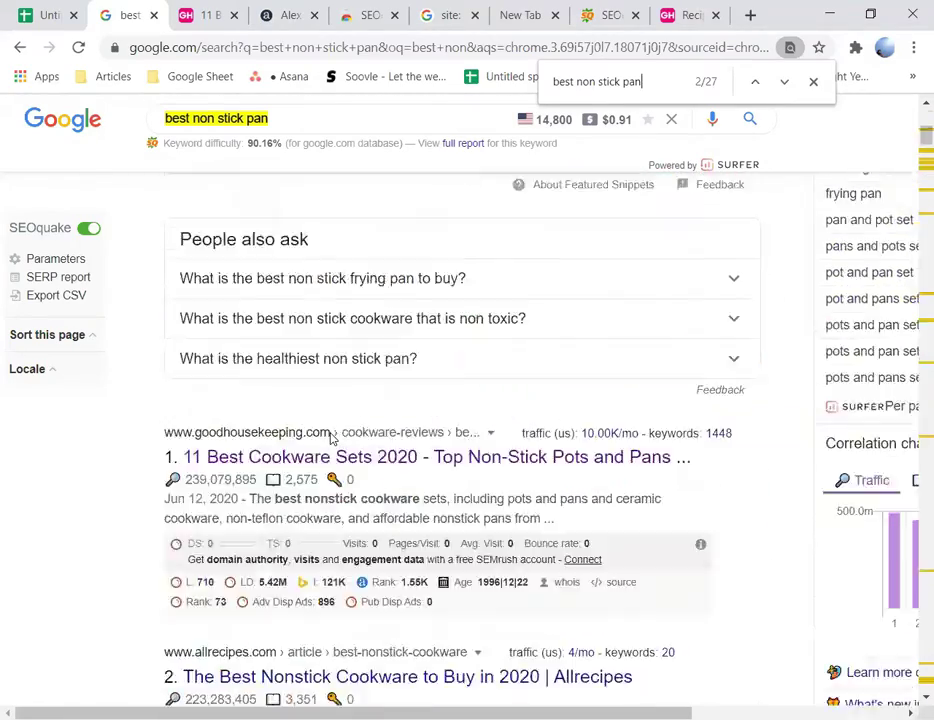
Step: Enter No in row 3 under "Keyword Prominence" of the spreadsheet
click(38, 15)
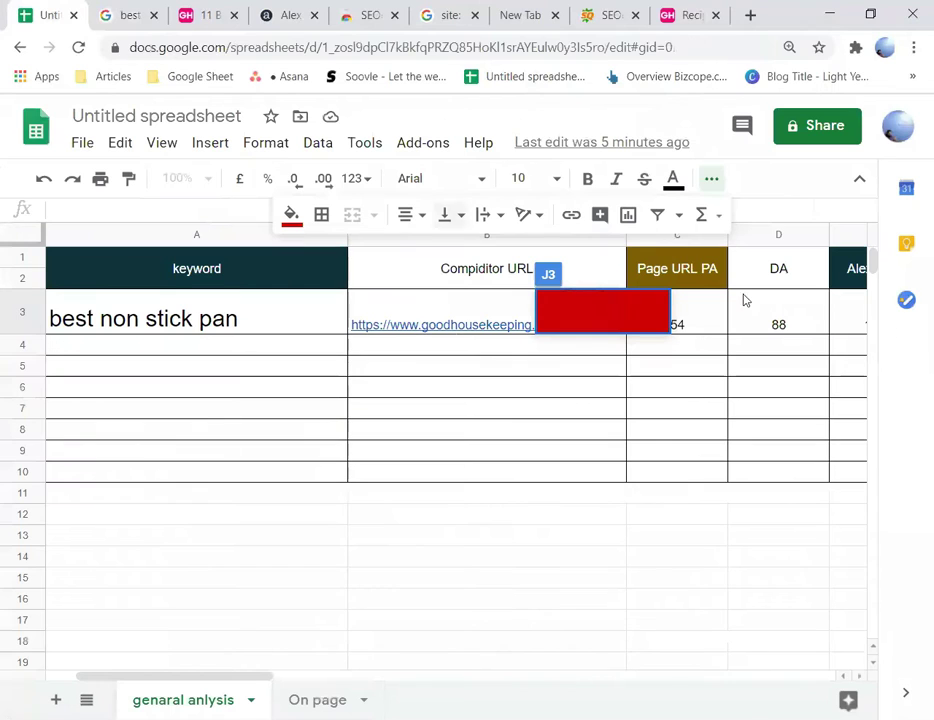
drag(183, 680, 443, 682)
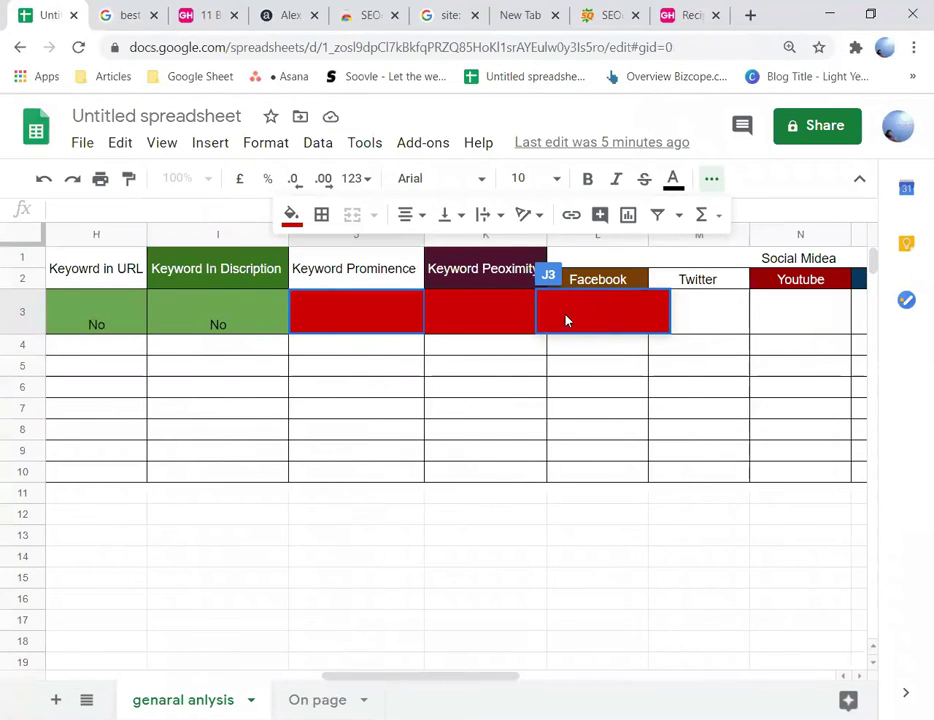
click(318, 318)
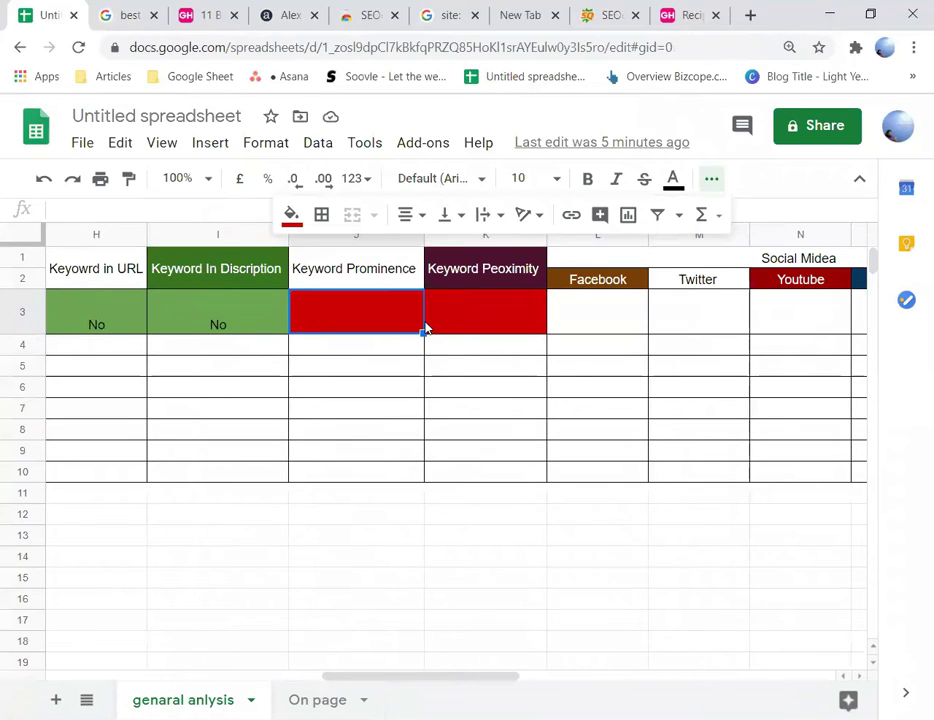
text(No)
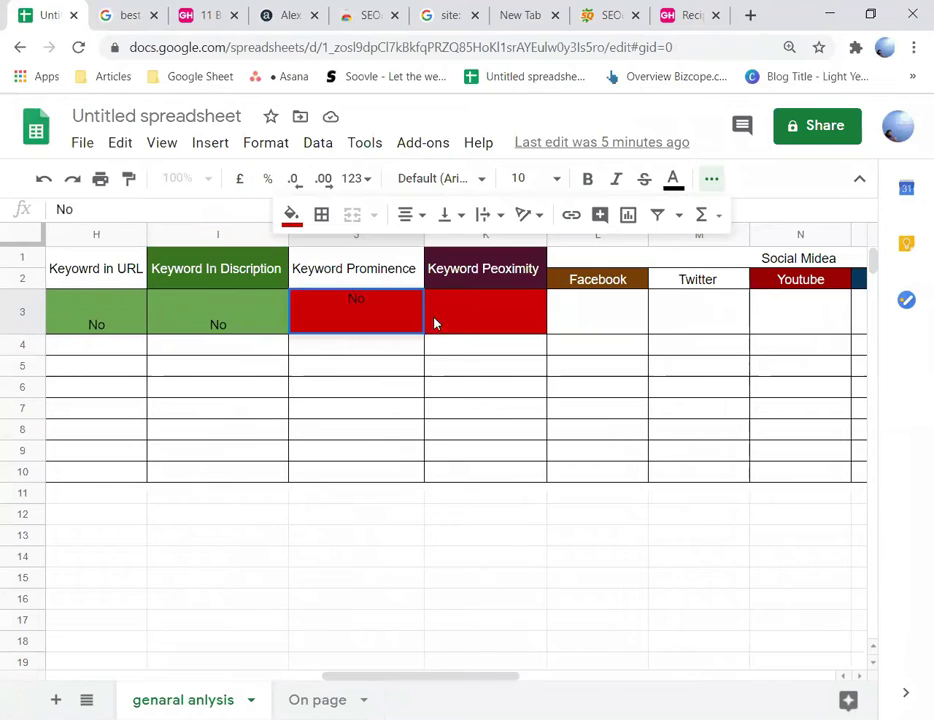
click(456, 322)
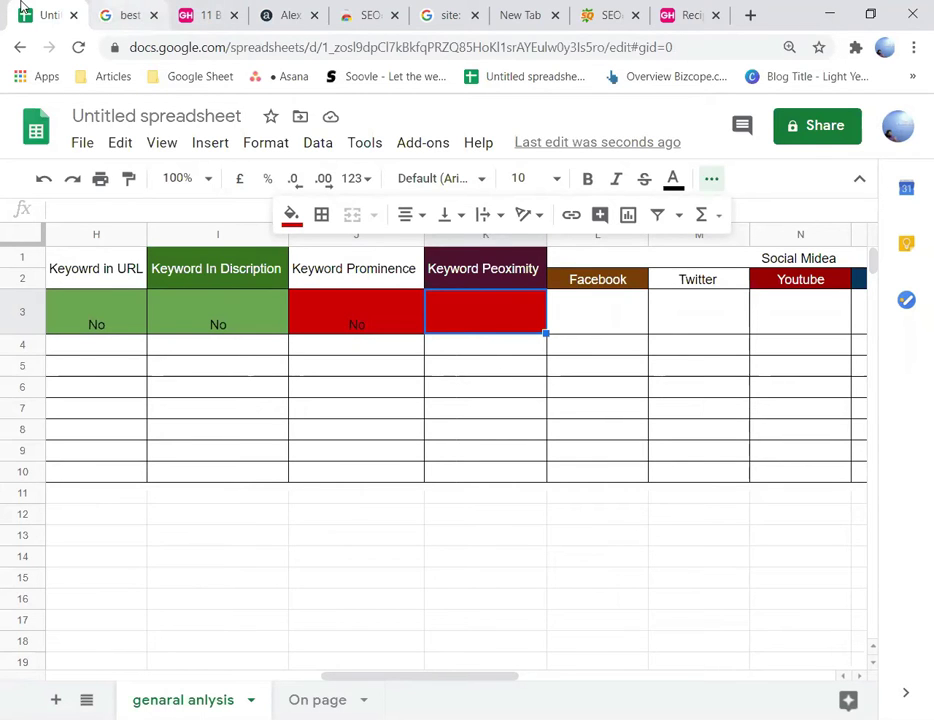
Step: Compare the wording of the Google result titles and descriptions with "best non stick pan" to judge keyword proximity
click(125, 15)
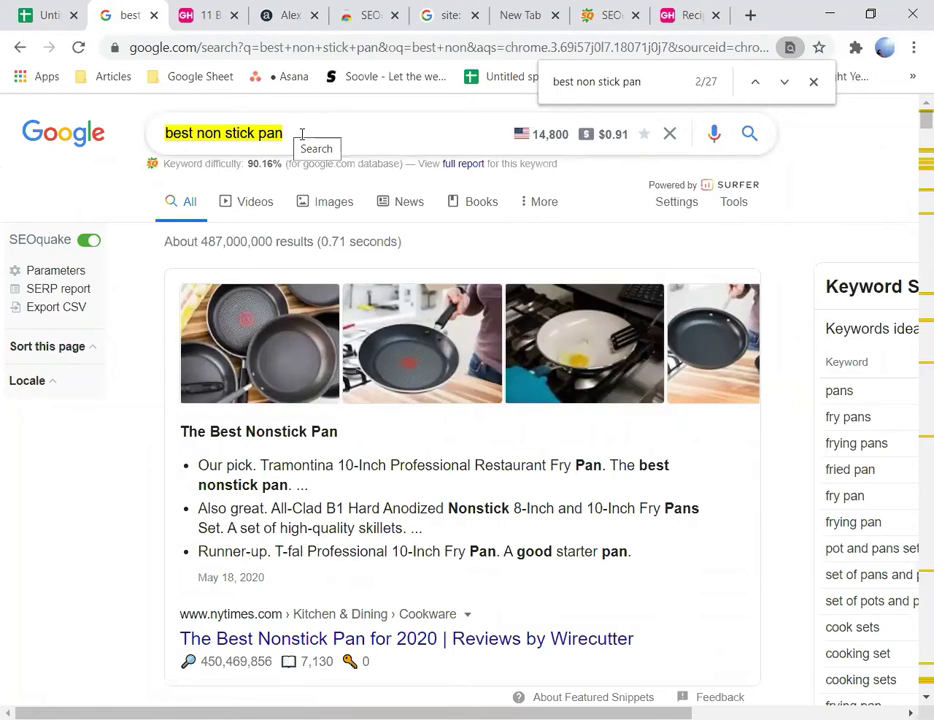
scroll(354, 214, down, 3)
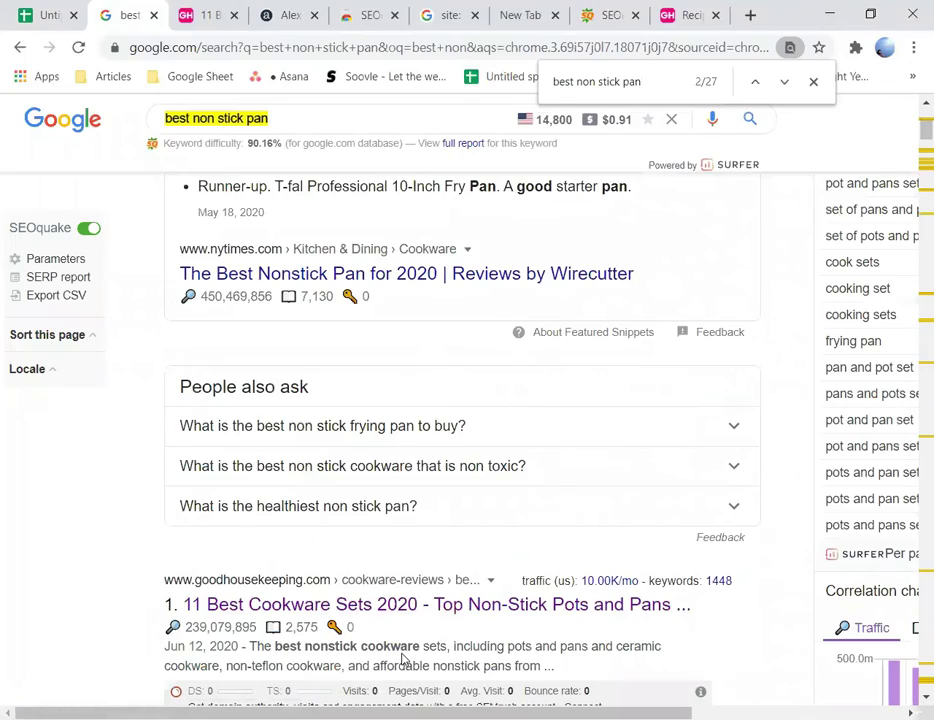
scroll(412, 646, down, 2)
scroll(412, 646, down, 5)
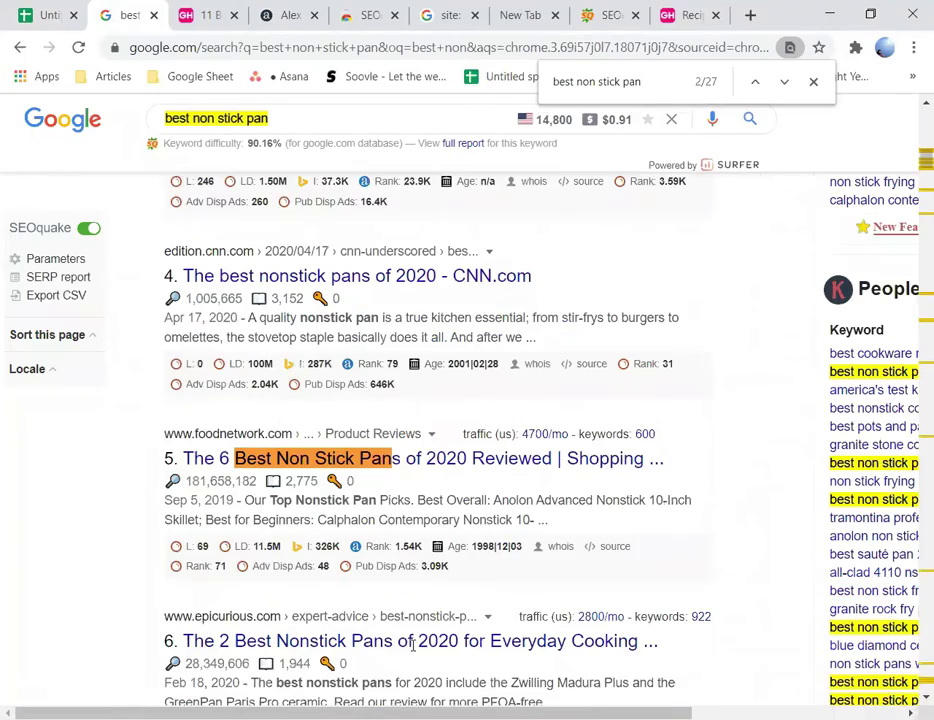
scroll(412, 646, down, 3)
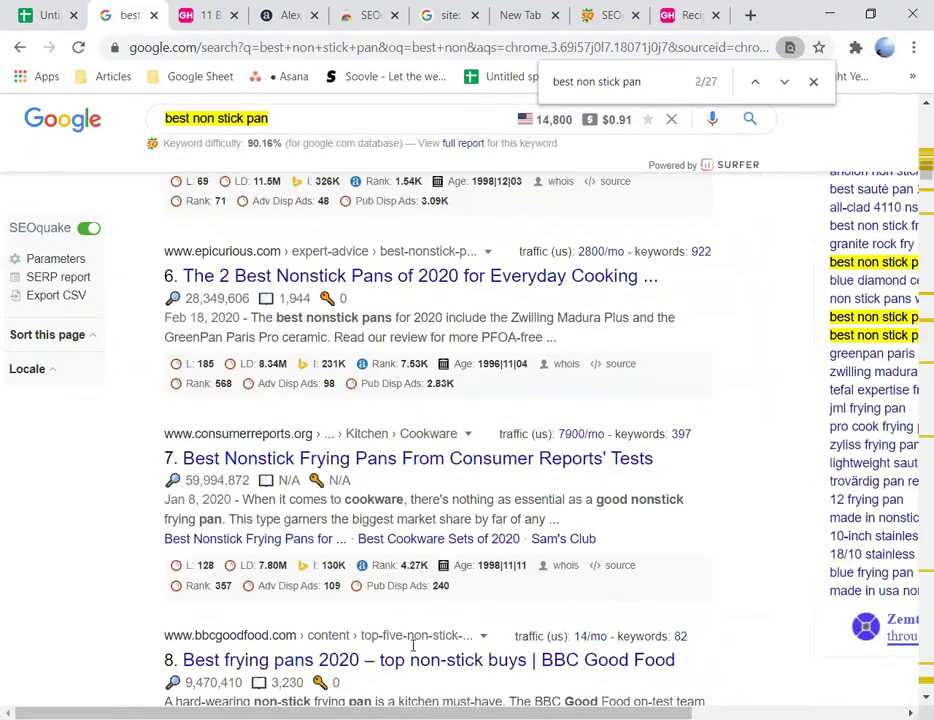
scroll(412, 646, down, 7)
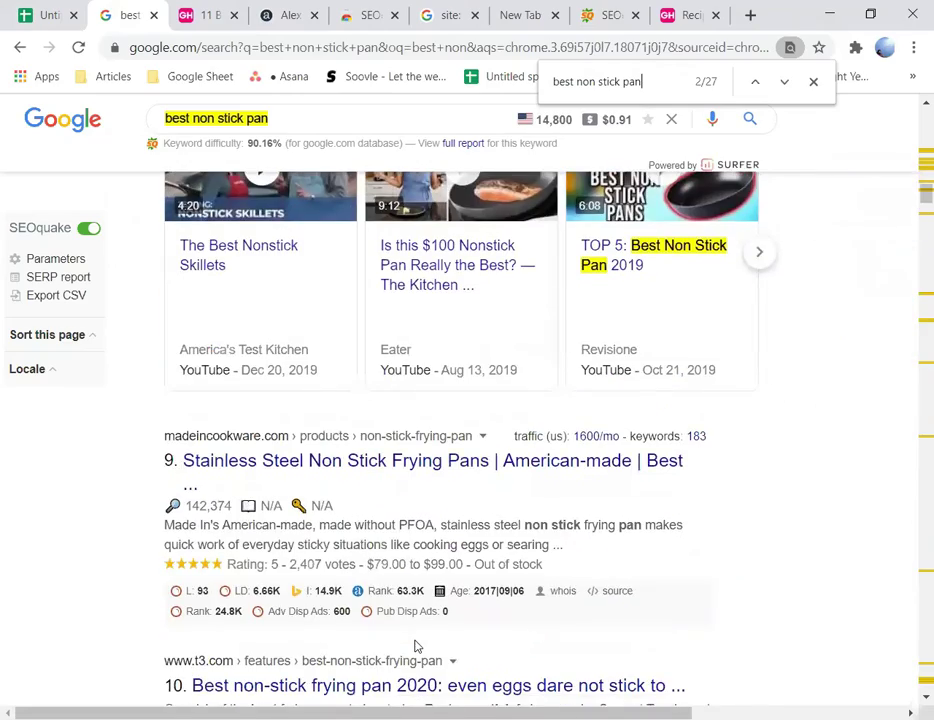
scroll(416, 646, down, 3)
scroll(416, 646, down, 1)
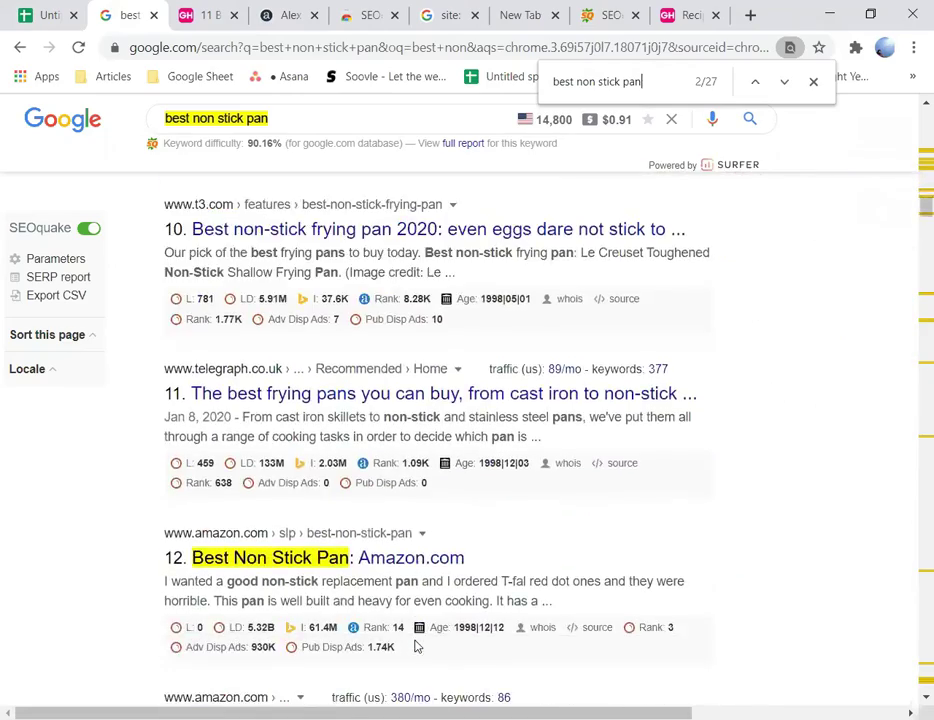
scroll(416, 646, up, 9)
scroll(416, 646, up, 3)
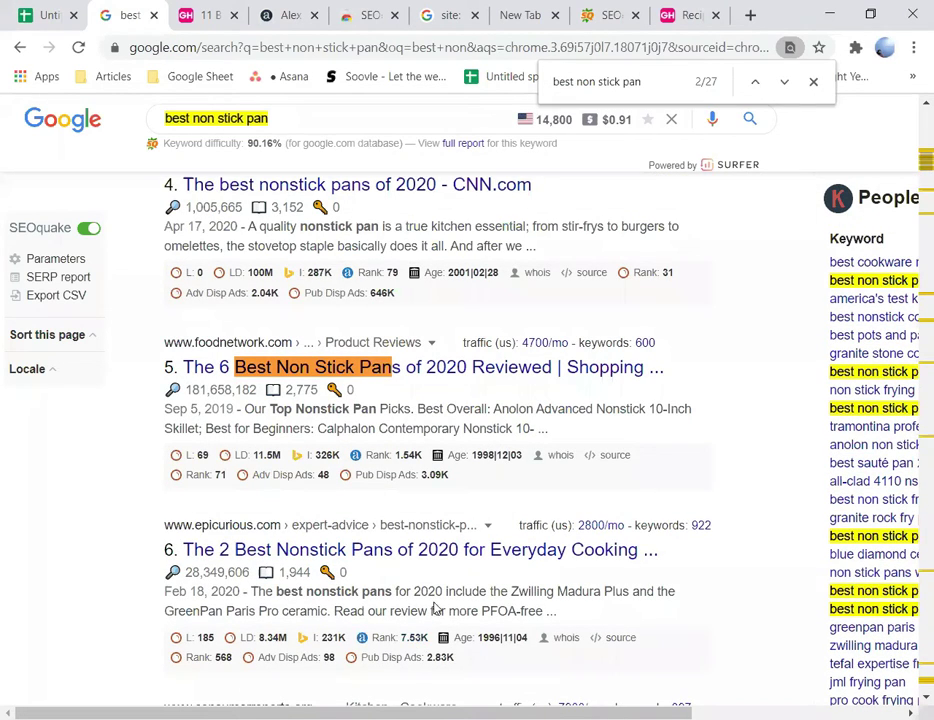
Step: Enter No in row 3 under "Keyword Peoximity" of the spreadsheet
click(4, 18)
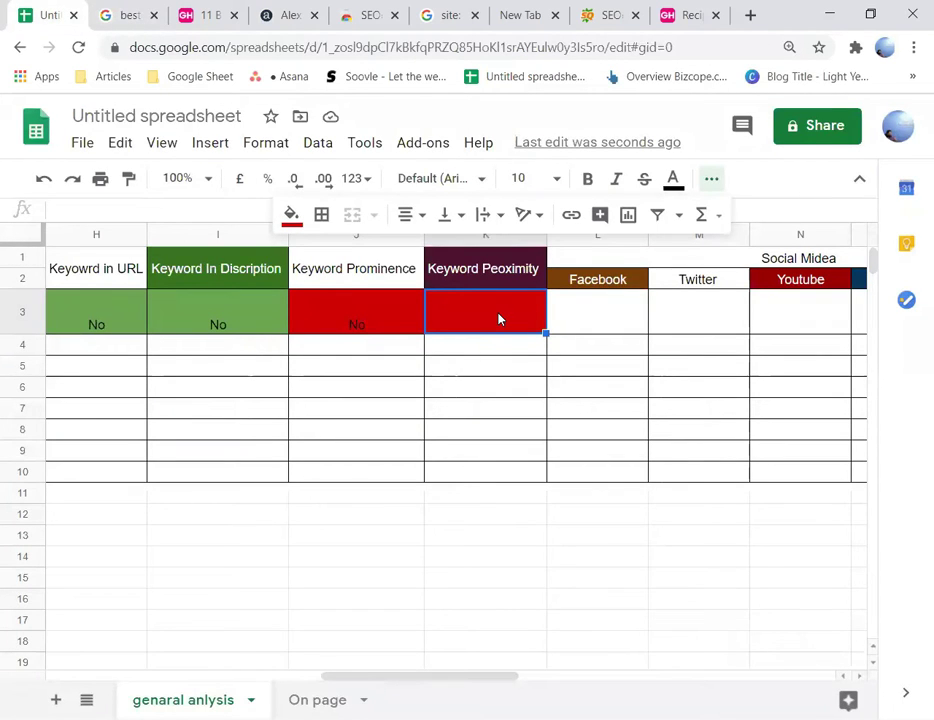
text(No)
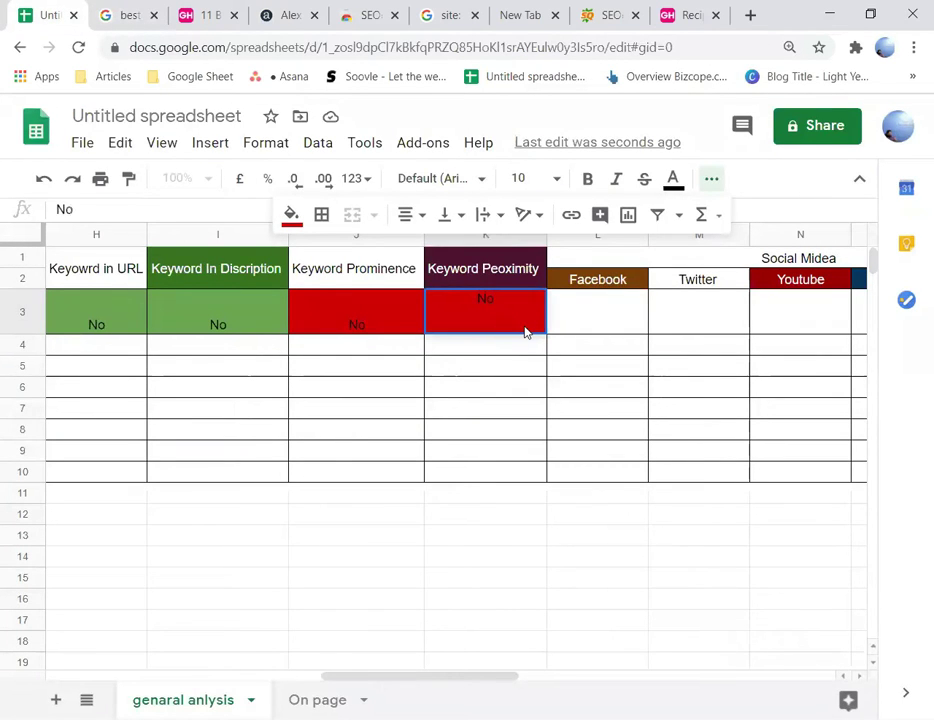
Step: Fill row 3's Keyword Prominence cell with dark green and its Keyword Peoximity cell with the lighter green of the description cell
click(407, 329)
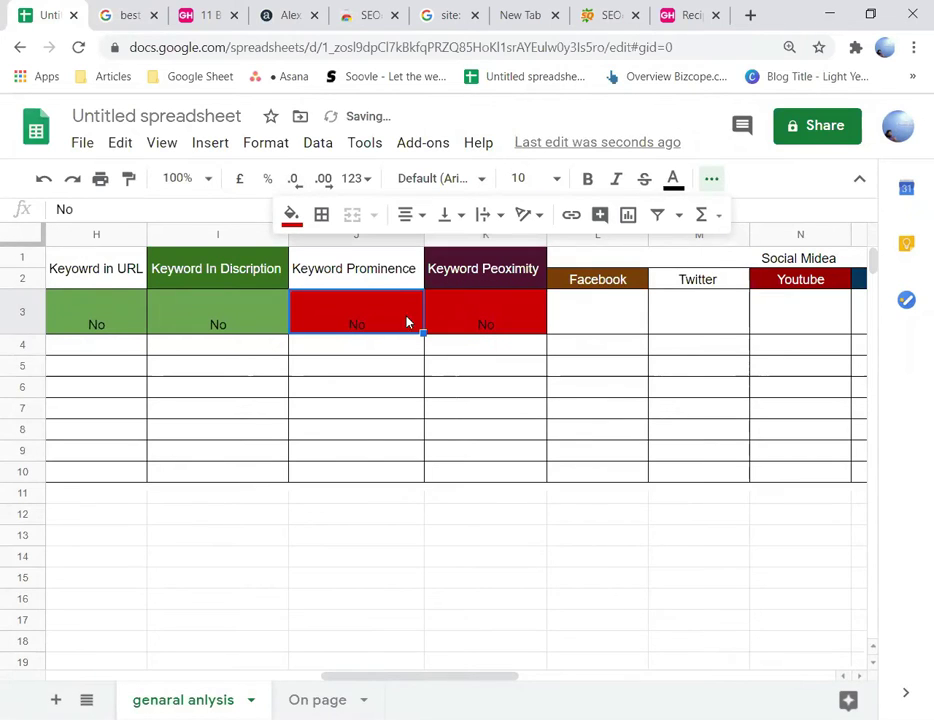
click(290, 216)
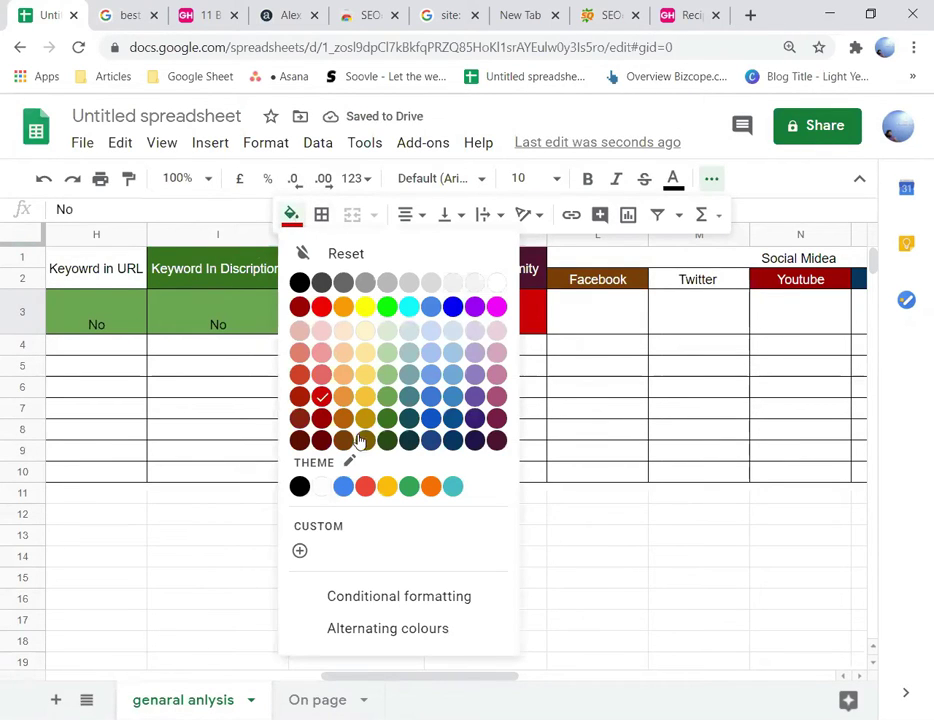
click(392, 425)
click(444, 312)
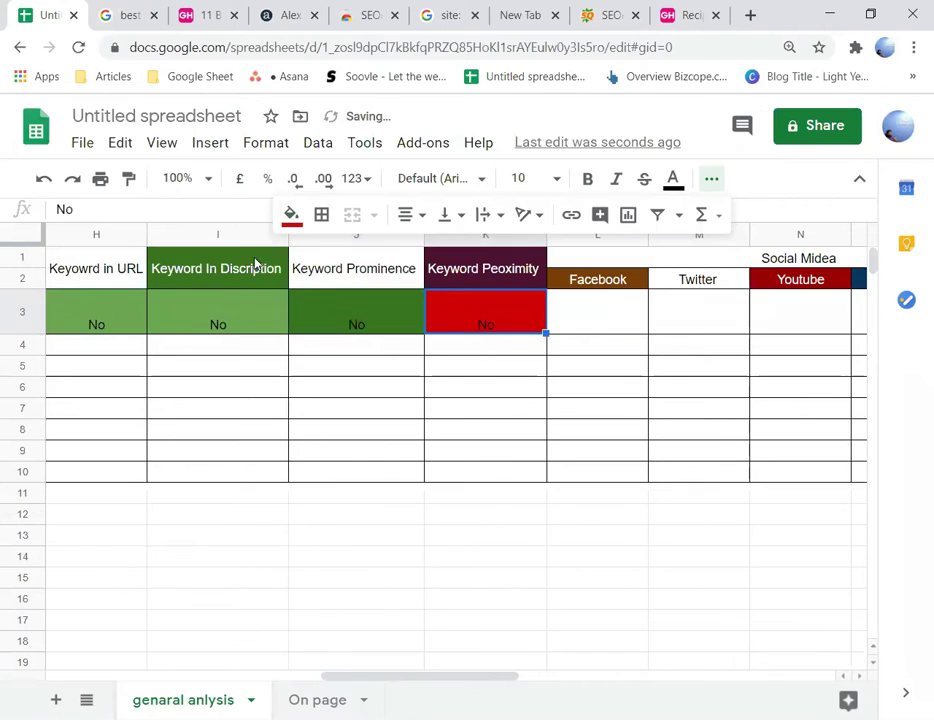
click(291, 215)
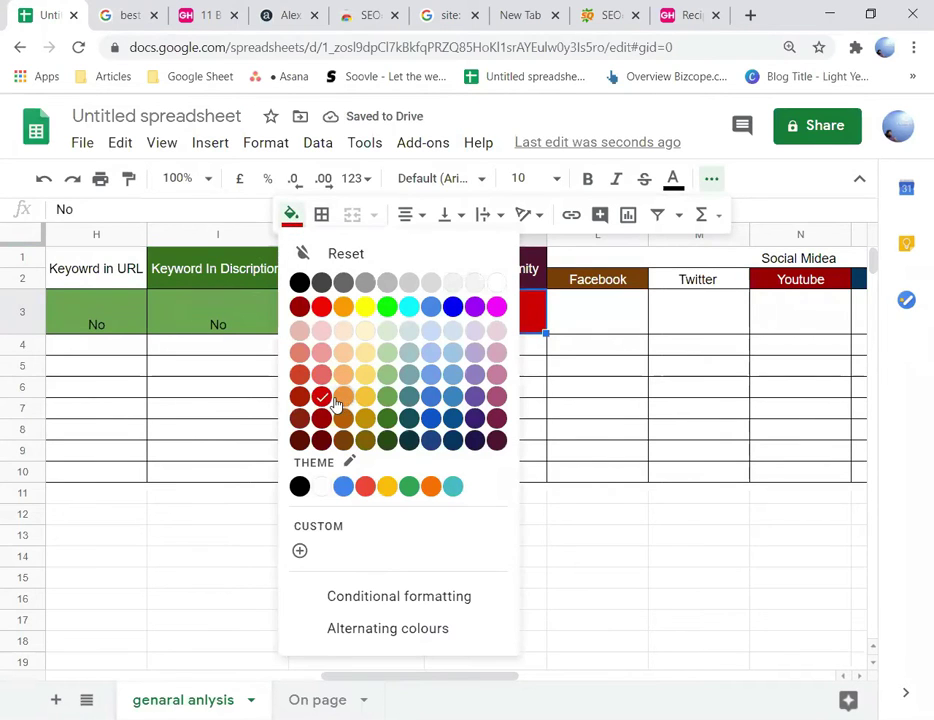
click(388, 400)
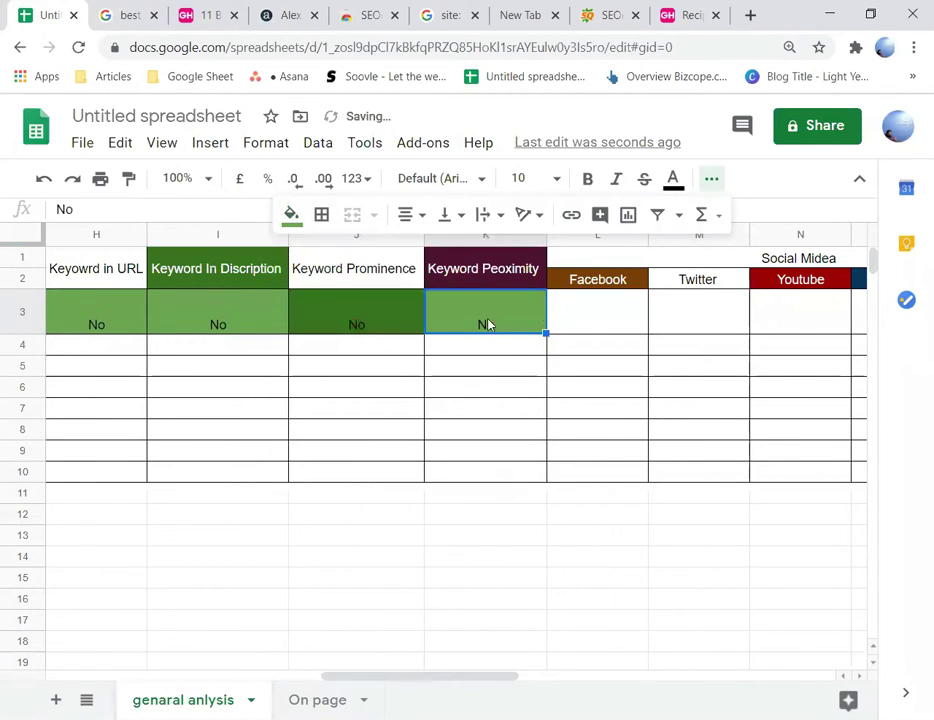
Step: Bring up the Good Housekeeping nonstick cookware article and dismiss its haircut tips sign-up pop-up
click(602, 323)
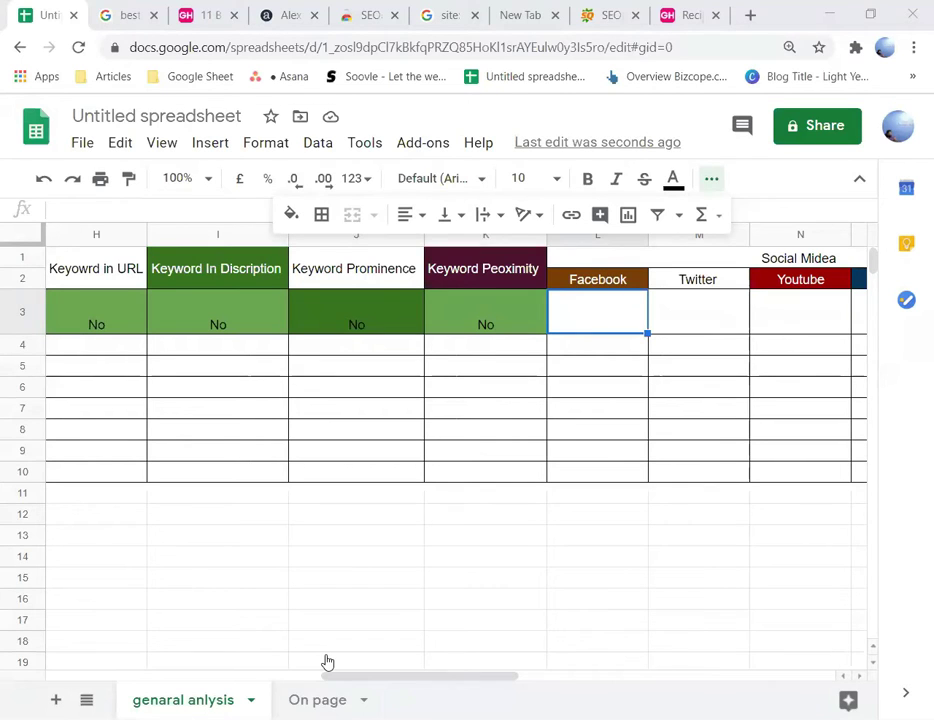
drag(323, 680, 432, 679)
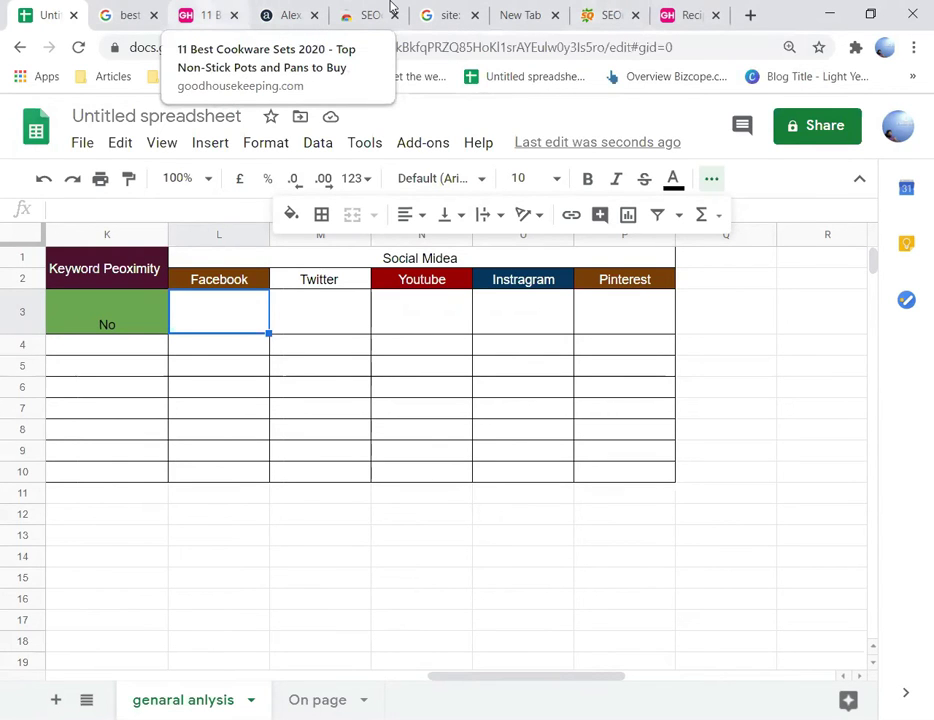
key(ctrl+3)
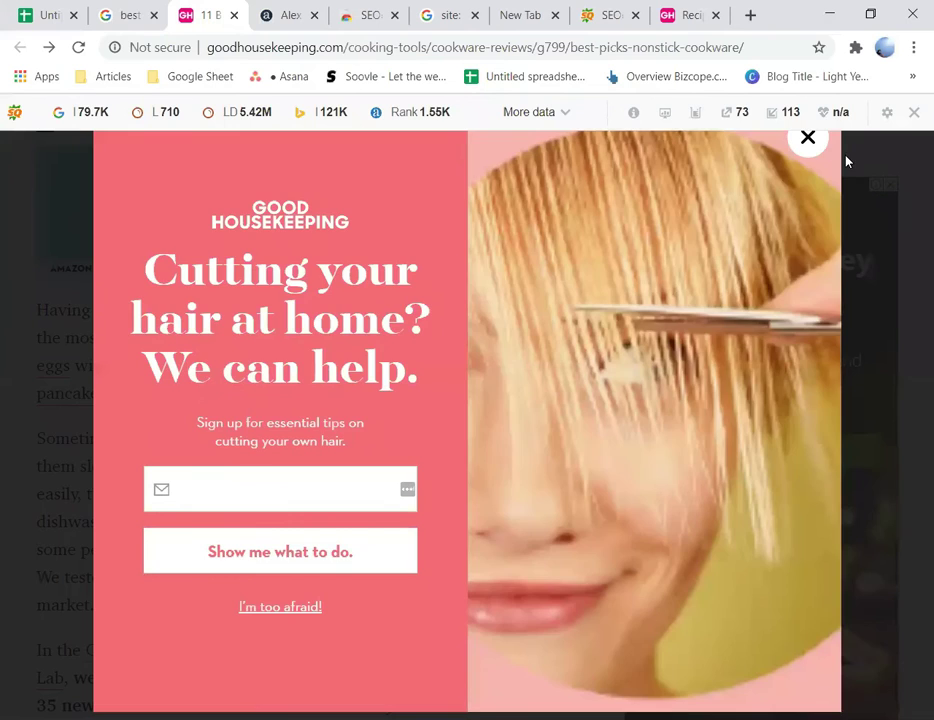
click(804, 147)
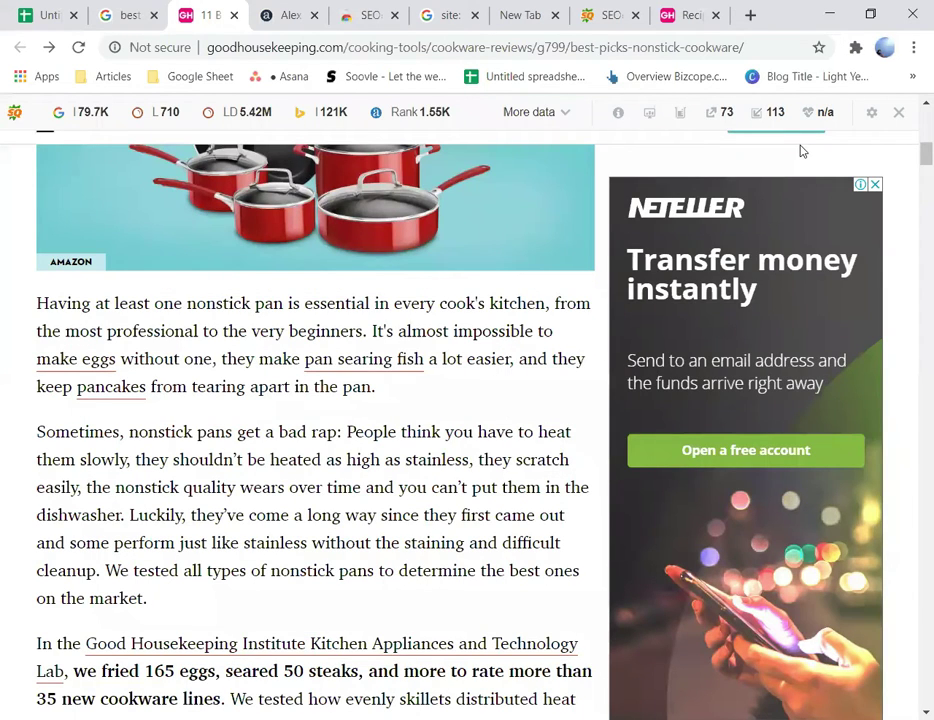
click(869, 116)
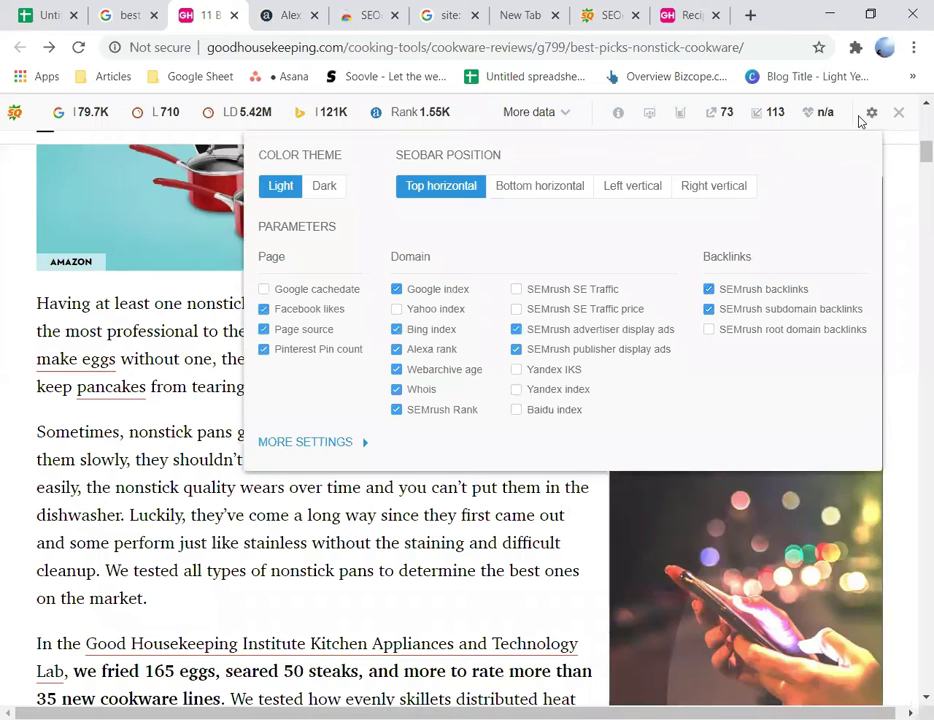
click(859, 118)
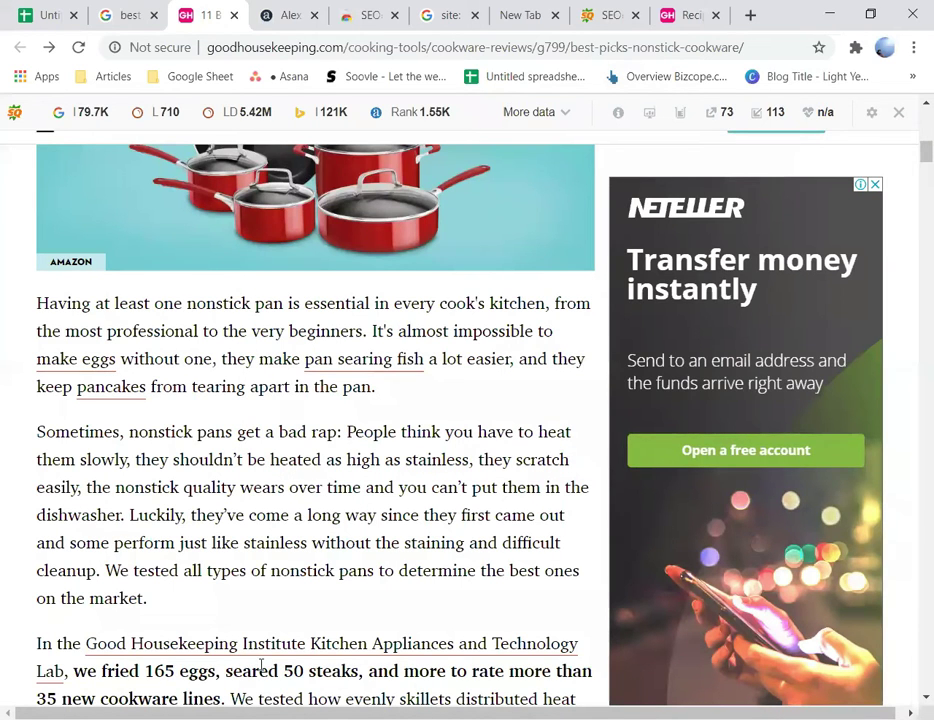
scroll(262, 665, up, 10)
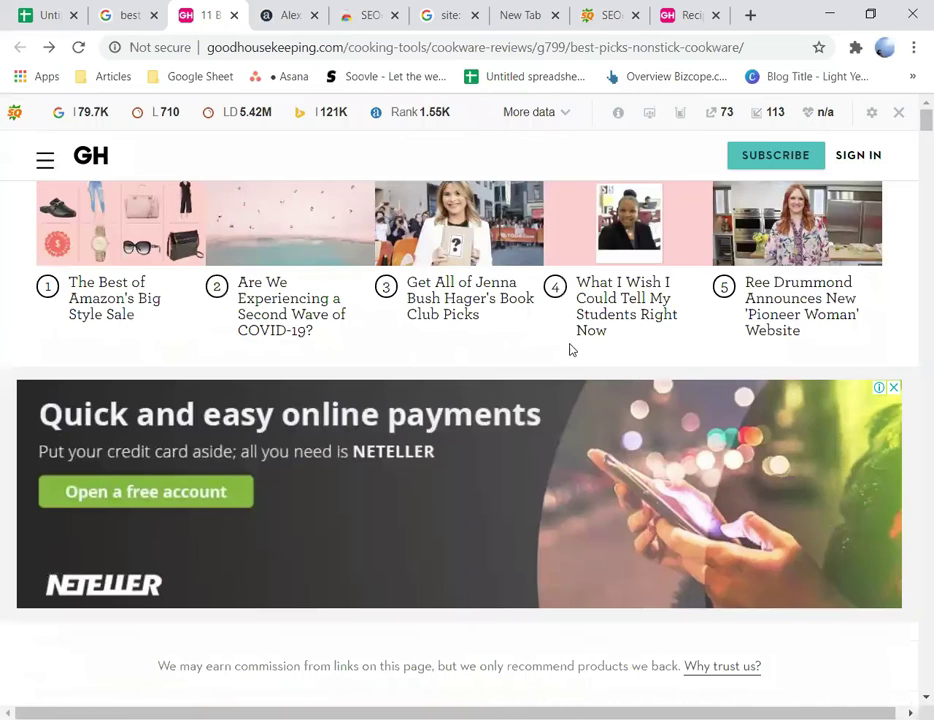
Step: Check the article's Facebook likes and Pinterest pin count in the SEOquake page data
click(563, 113)
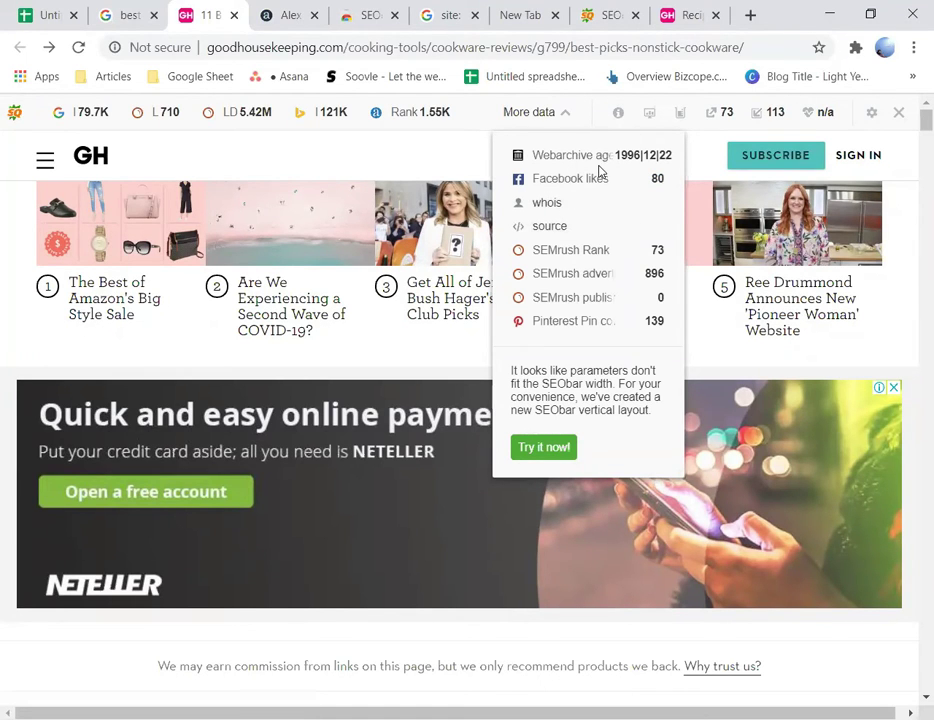
key(ctrl+minus)
key(ctrl+minus)
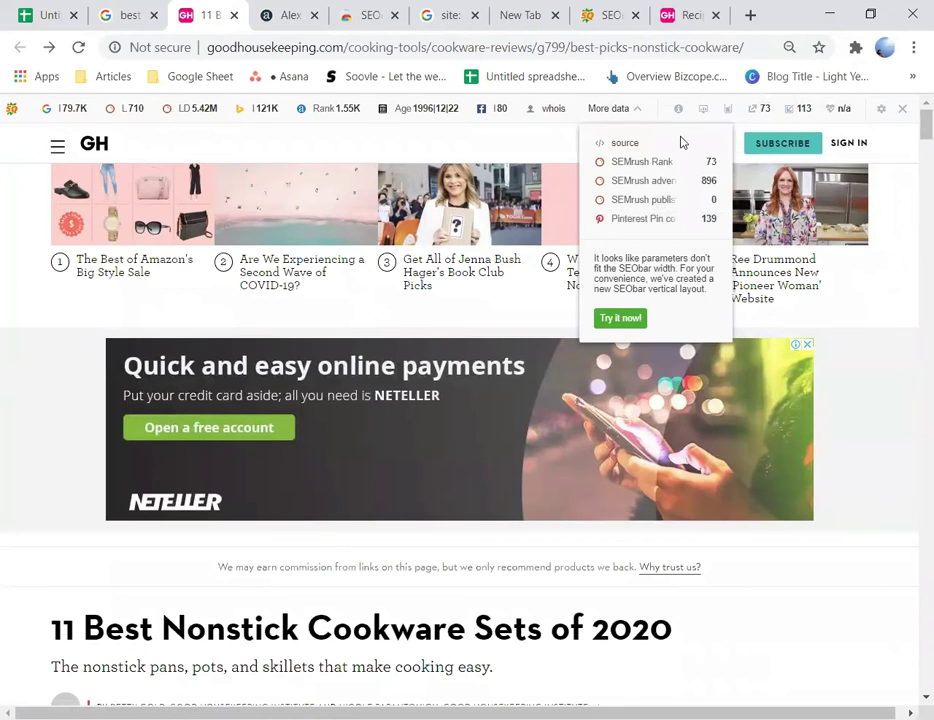
key(ctrl+plus)
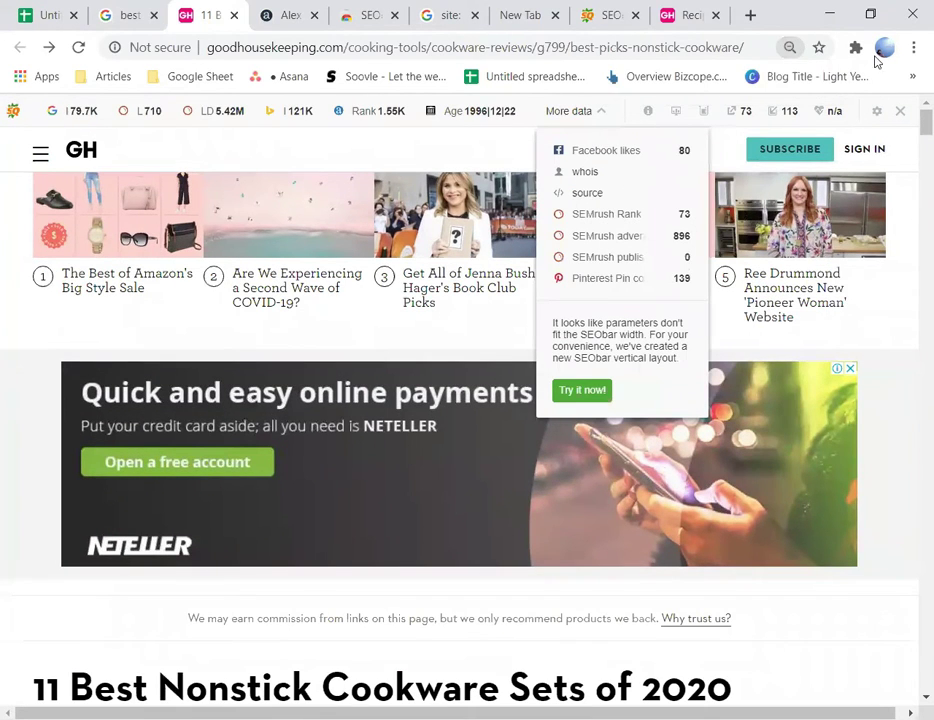
click(855, 49)
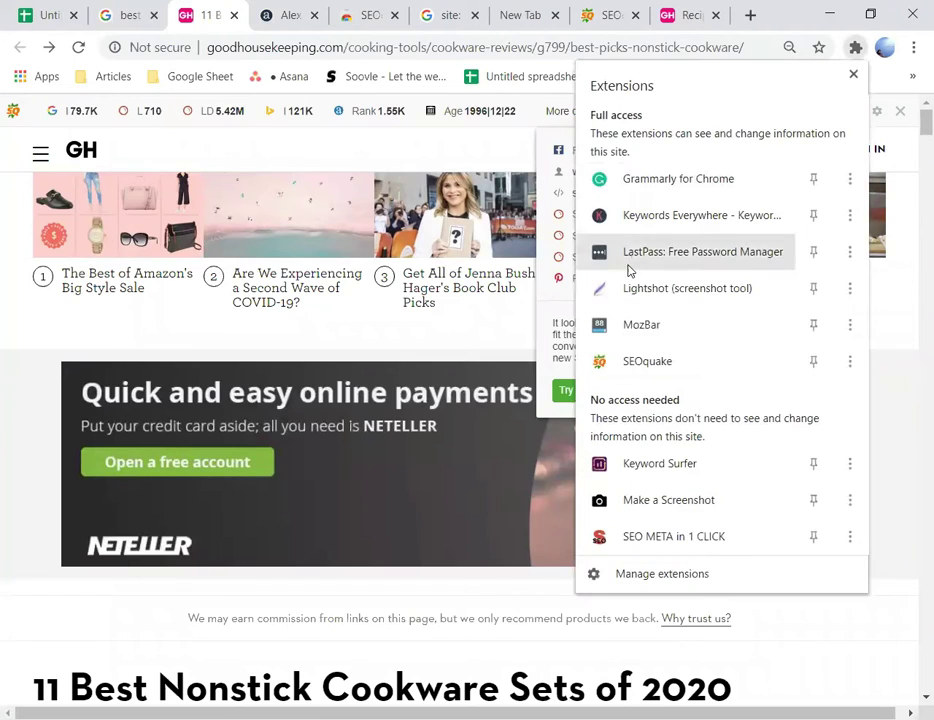
click(641, 380)
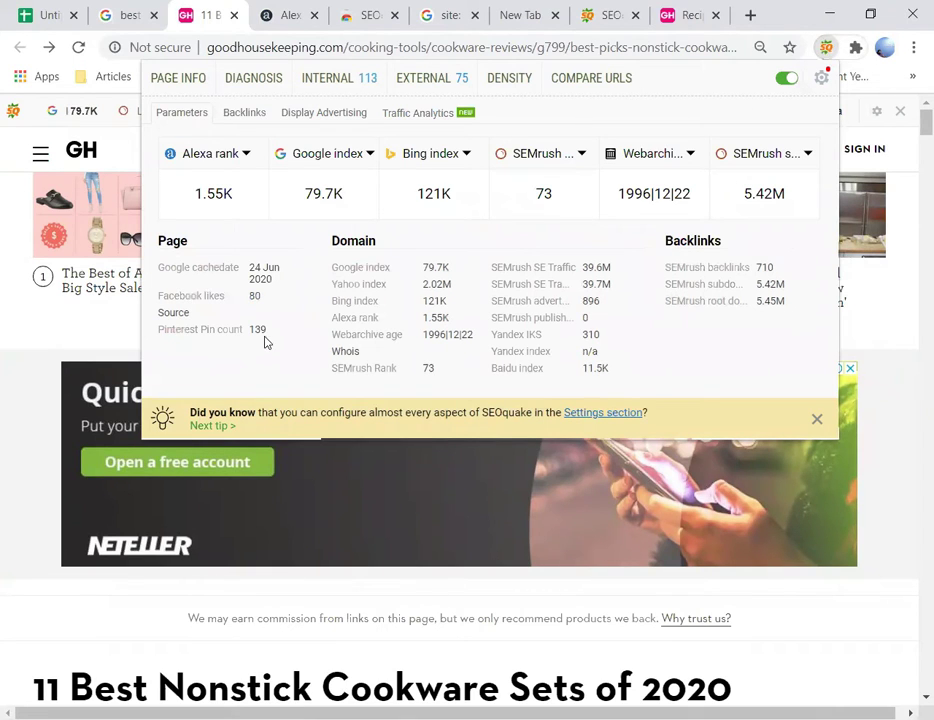
click(824, 50)
Step: Return to the spreadsheet and review row 3's social media cells from Twitter to Pinterest
key(ctrl+1)
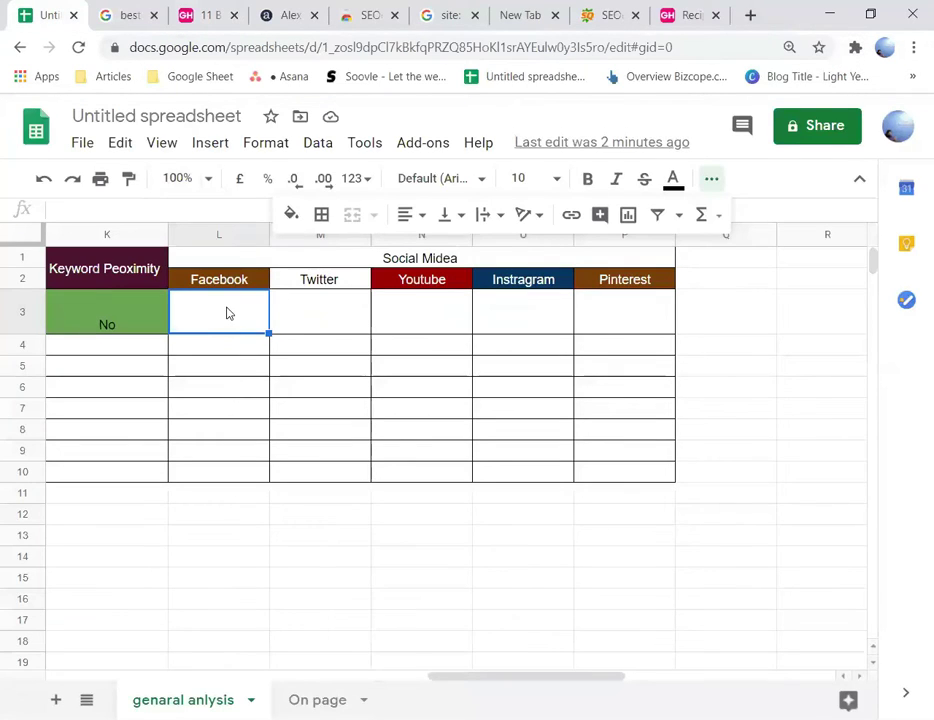
click(320, 320)
click(422, 320)
click(522, 319)
click(628, 319)
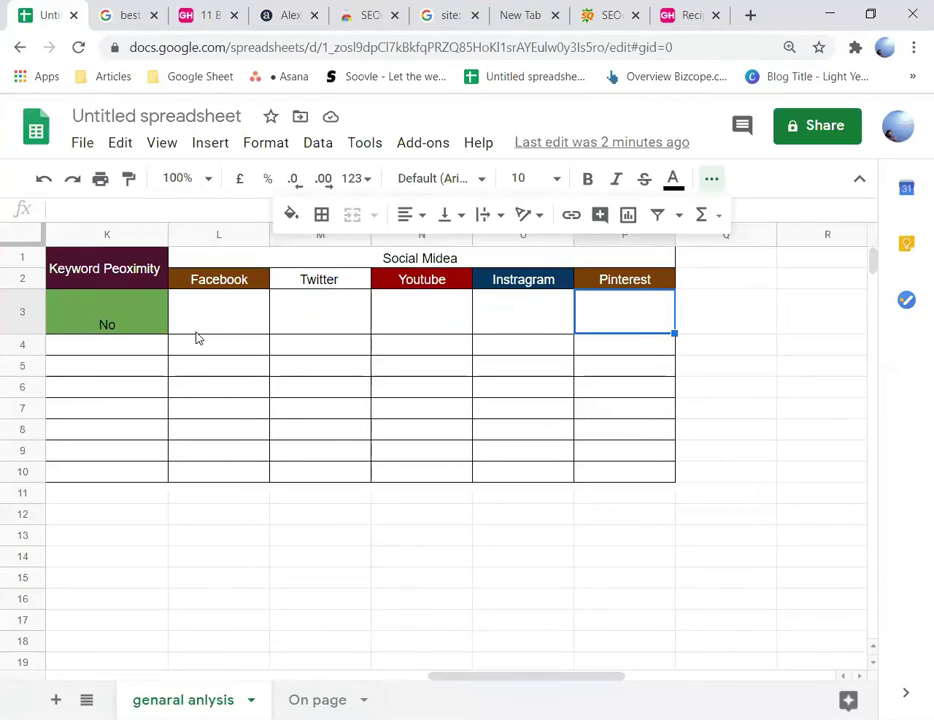
drag(542, 677, 172, 676)
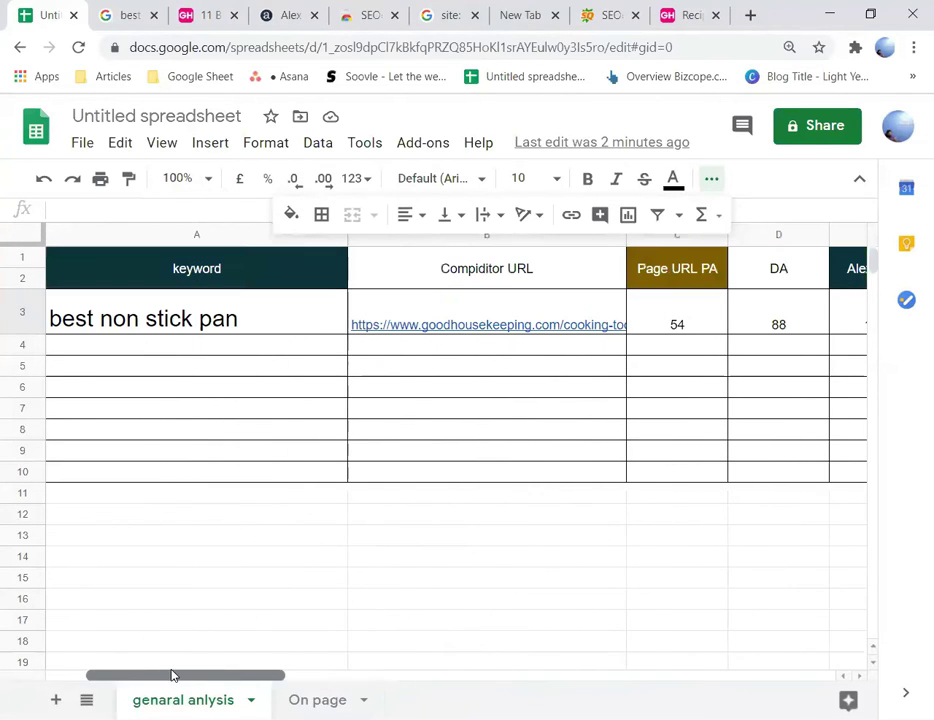
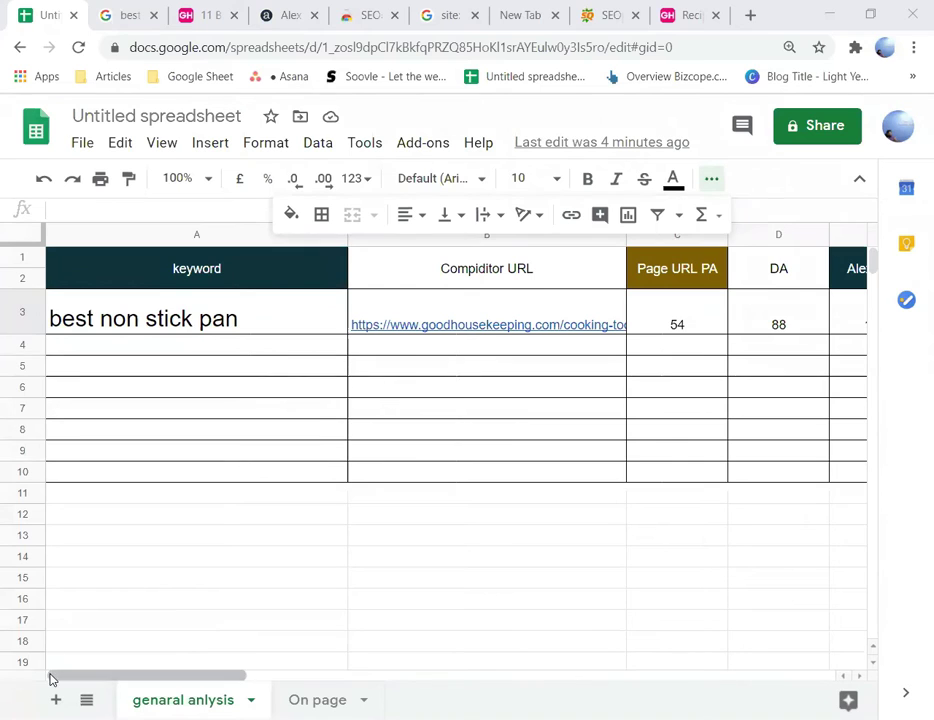
Step: Review row 3's Keyword Prominence, Keyword Peoximity and keyword cells in the general analysis sheet
scroll(50, 677, right, 5)
scroll(50, 677, right, 2)
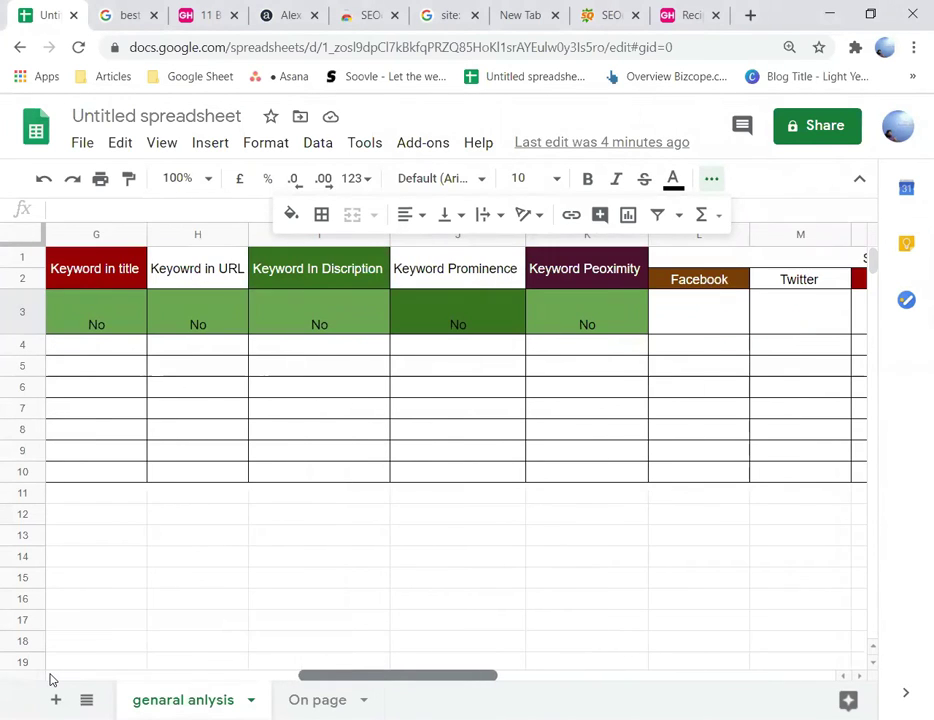
click(493, 327)
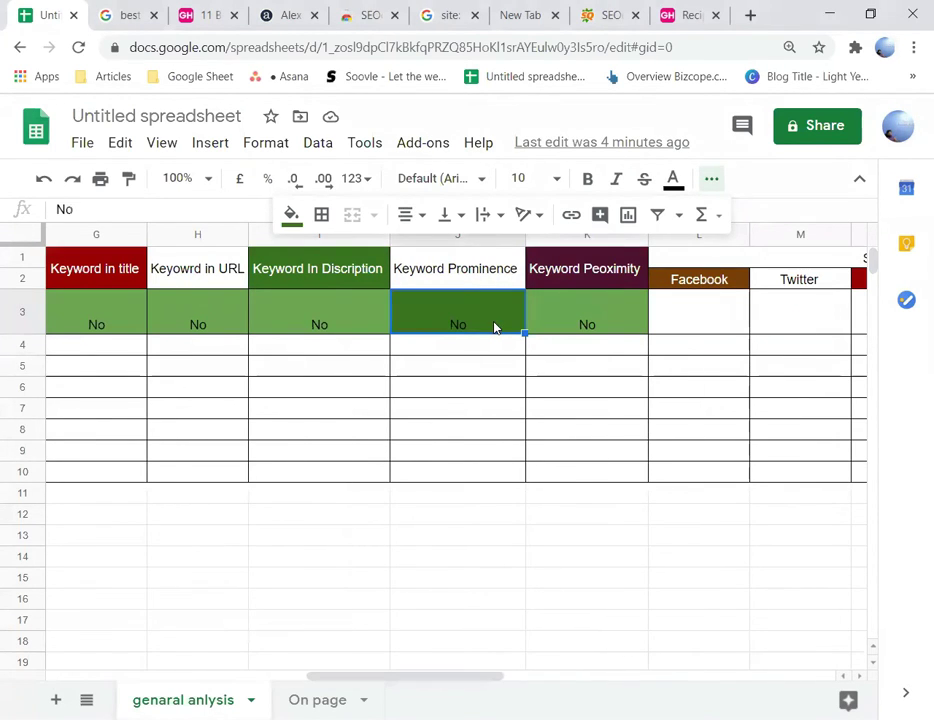
click(639, 304)
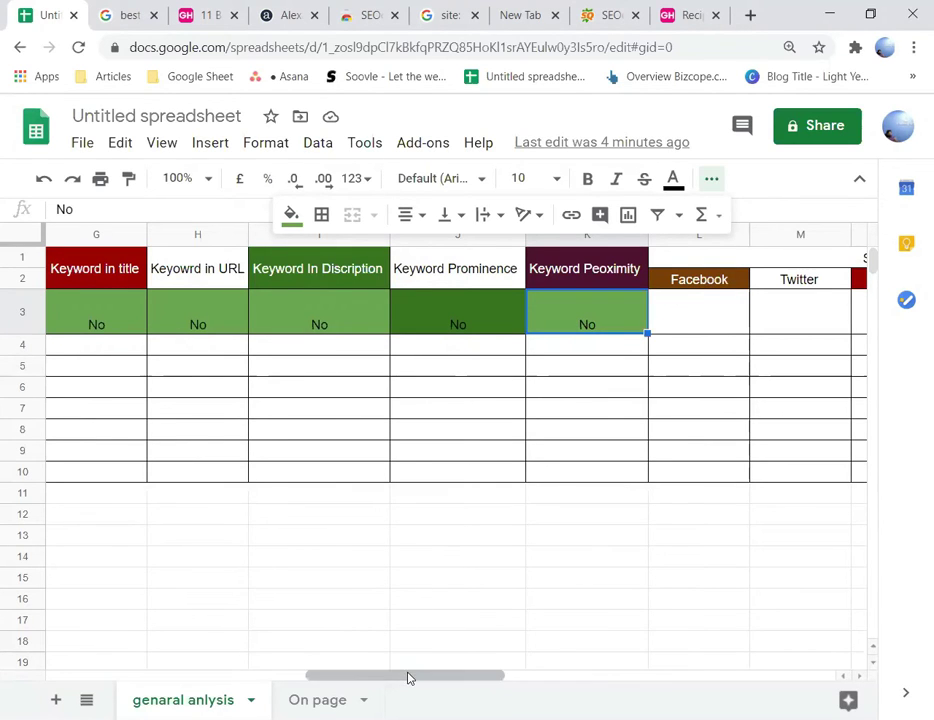
drag(409, 675, 3, 610)
click(303, 318)
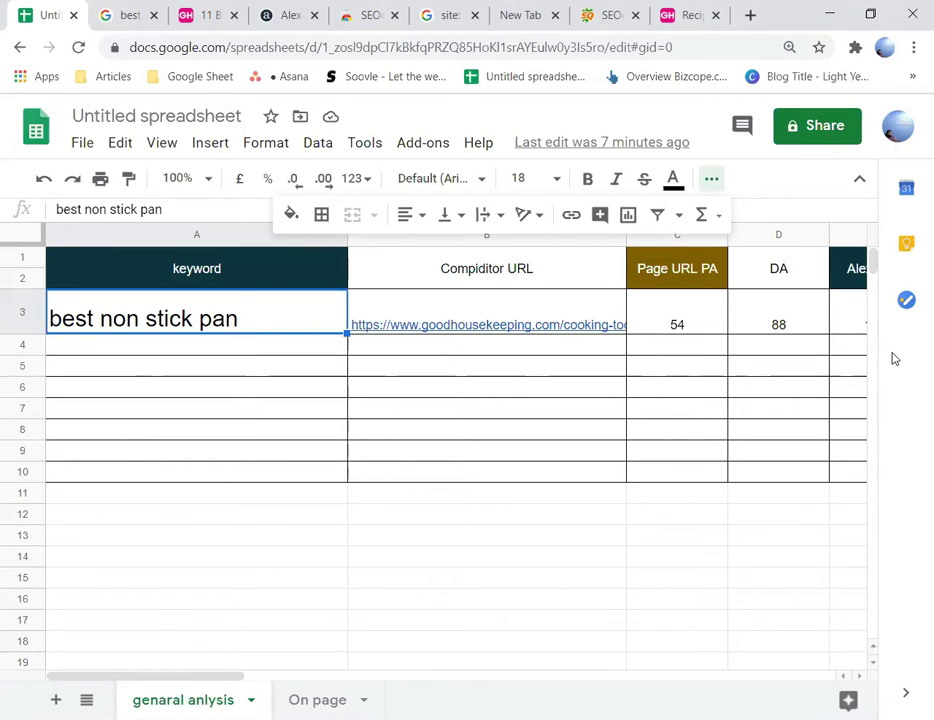
Step: Close the in-page find on the Google results and begin a new search query with "best"
click(146, 22)
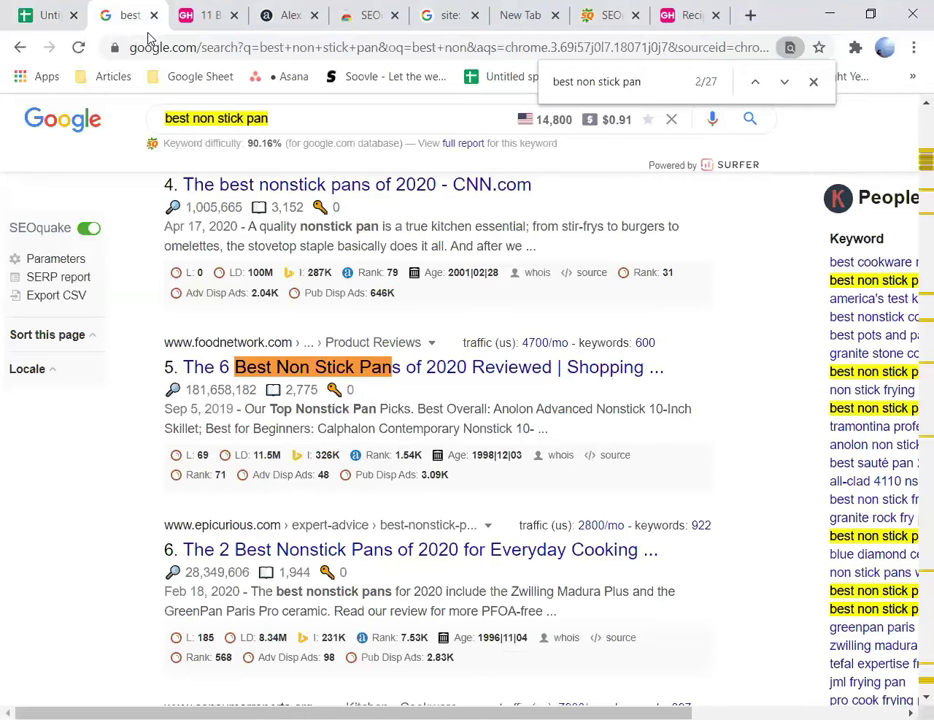
click(283, 115)
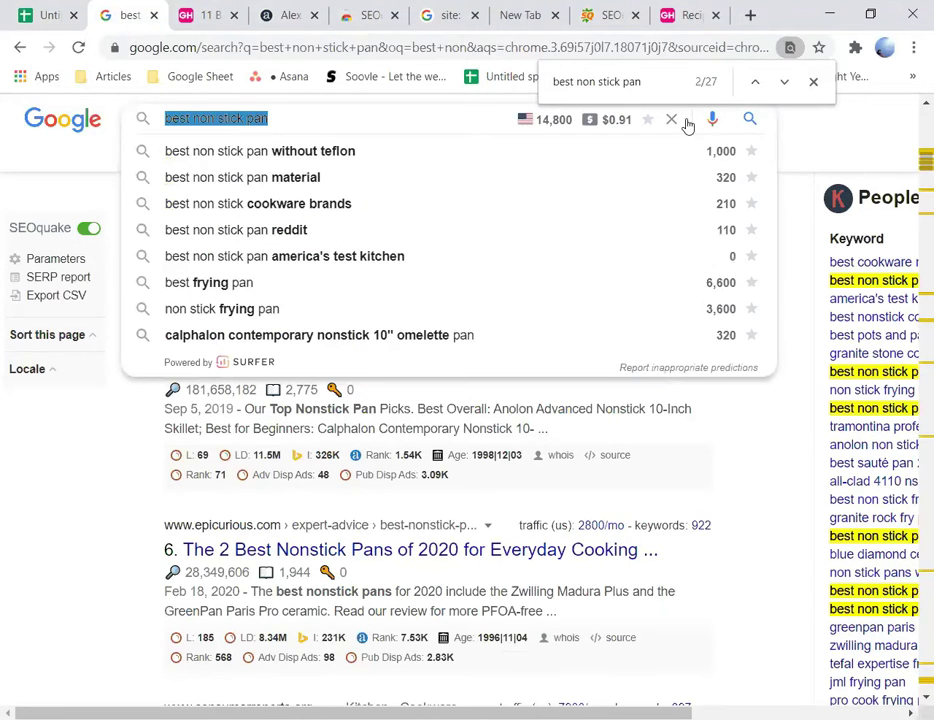
click(812, 82)
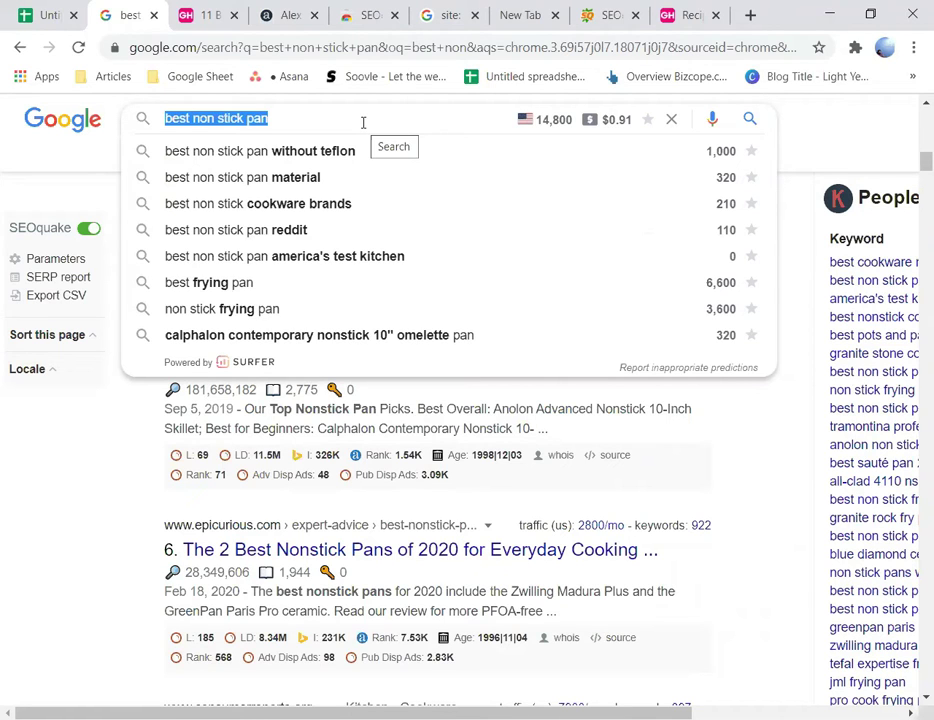
text(best)
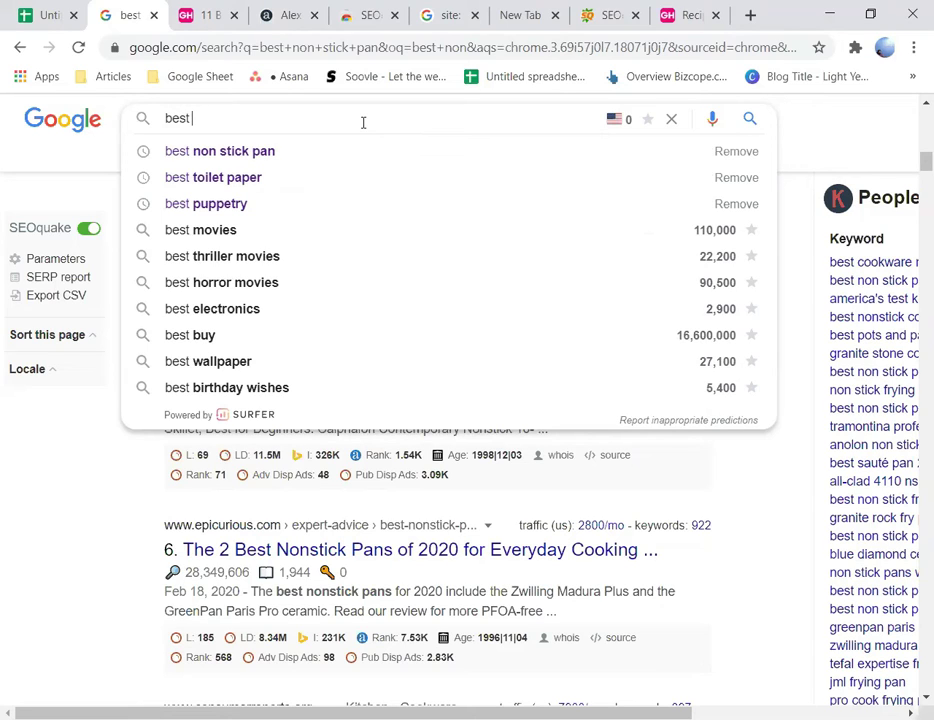
text(DS)
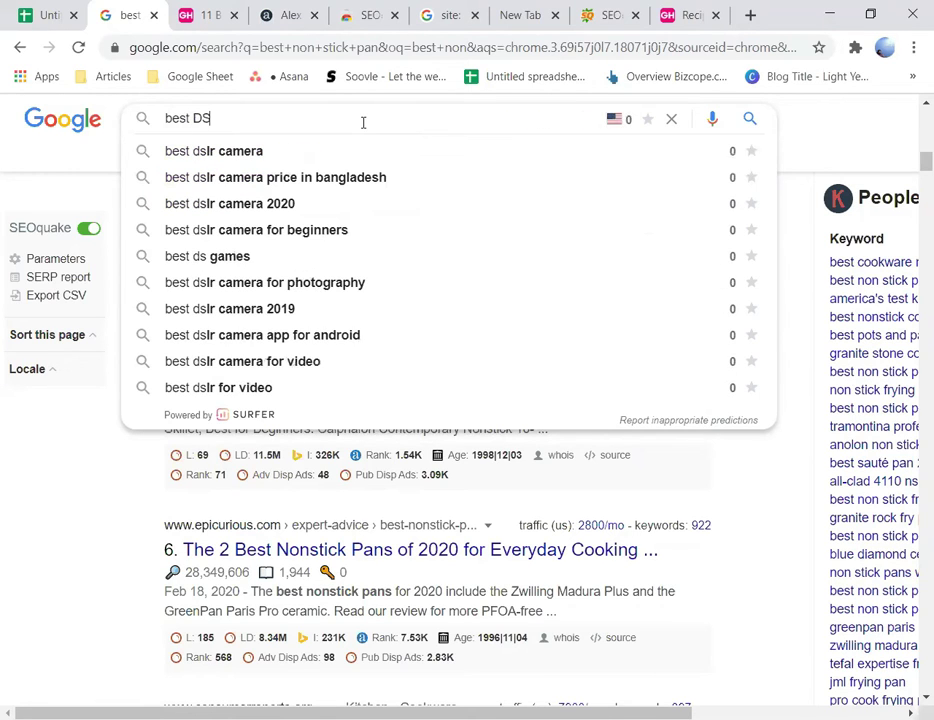
text(LR)
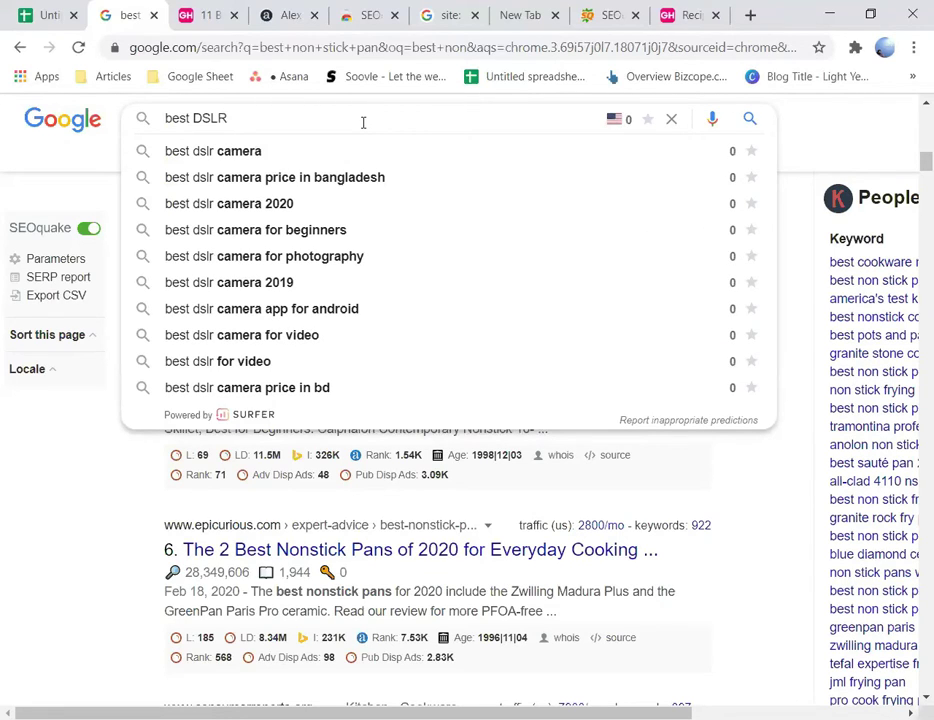
text(c)
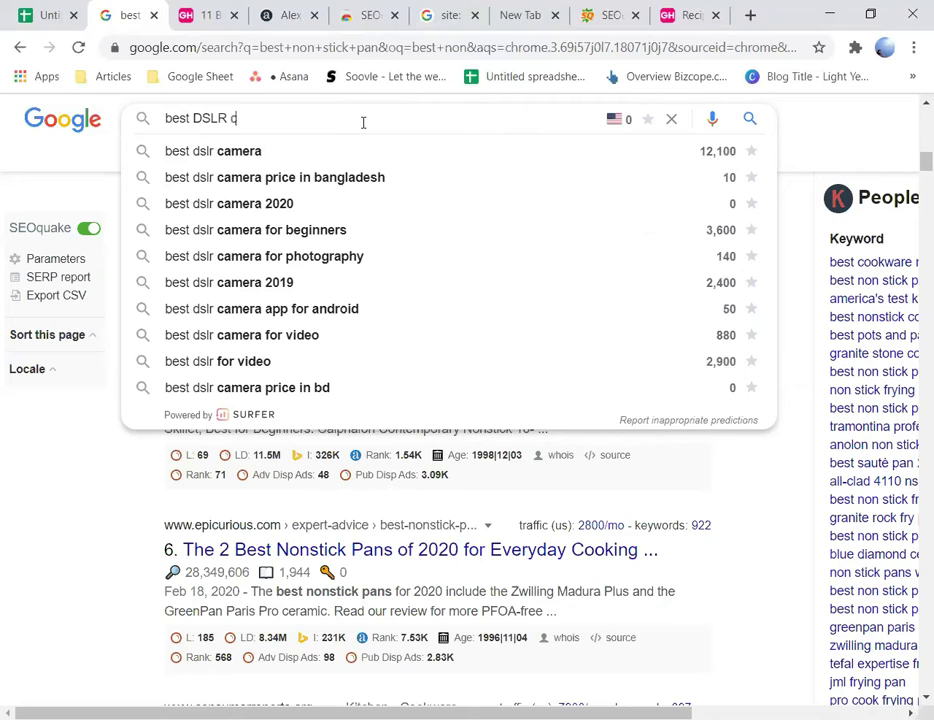
text(a)
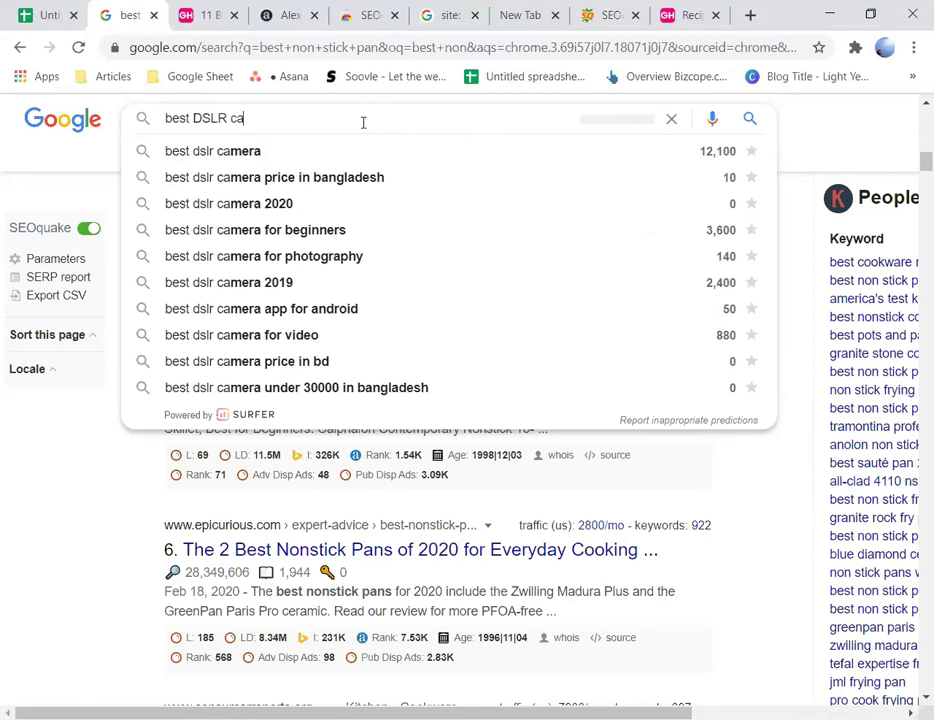
key(BackSpace)
key(BackSpace)
key(BackSpace)
key(BackSpace)
key(BackSpace)
key(BackSpace)
key(BackSpace)
Step: Complete the query as "best action camera" and run the Google search
text(A)
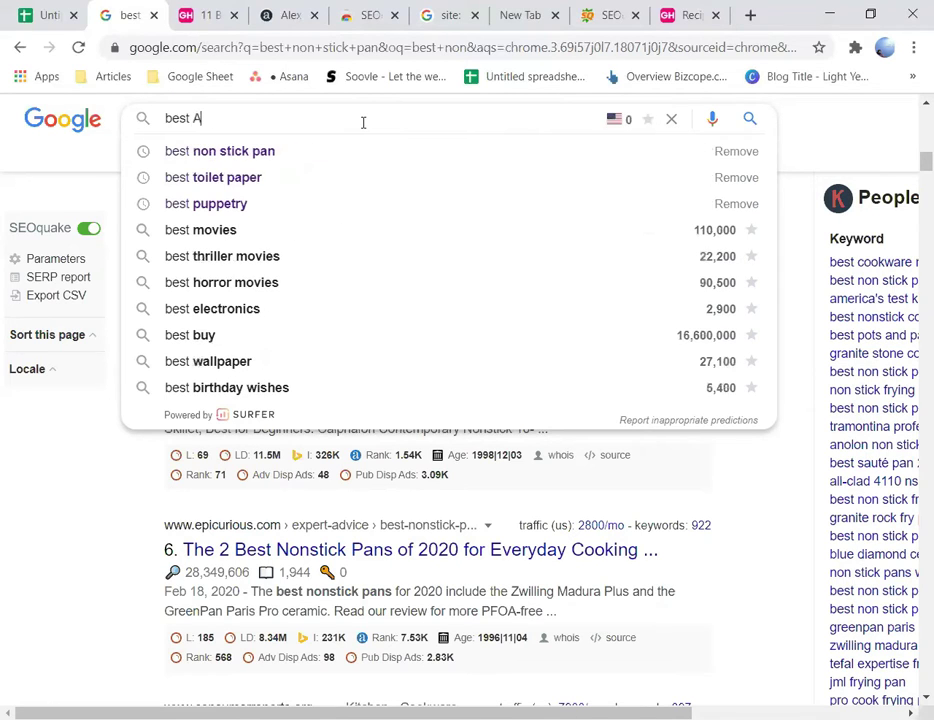
text(ction c)
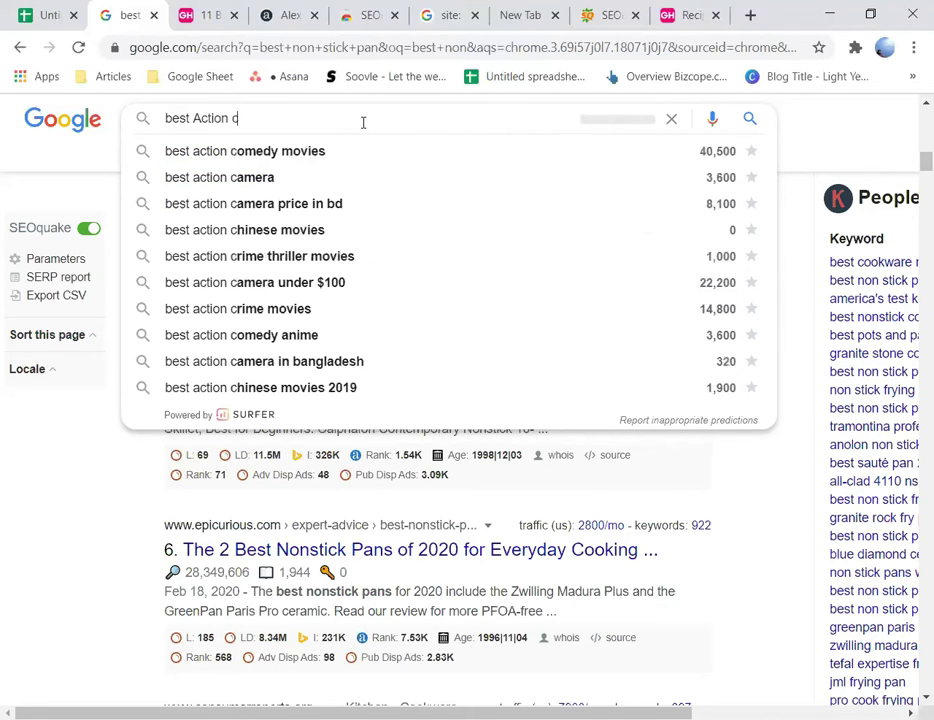
text(a)
key(Down)
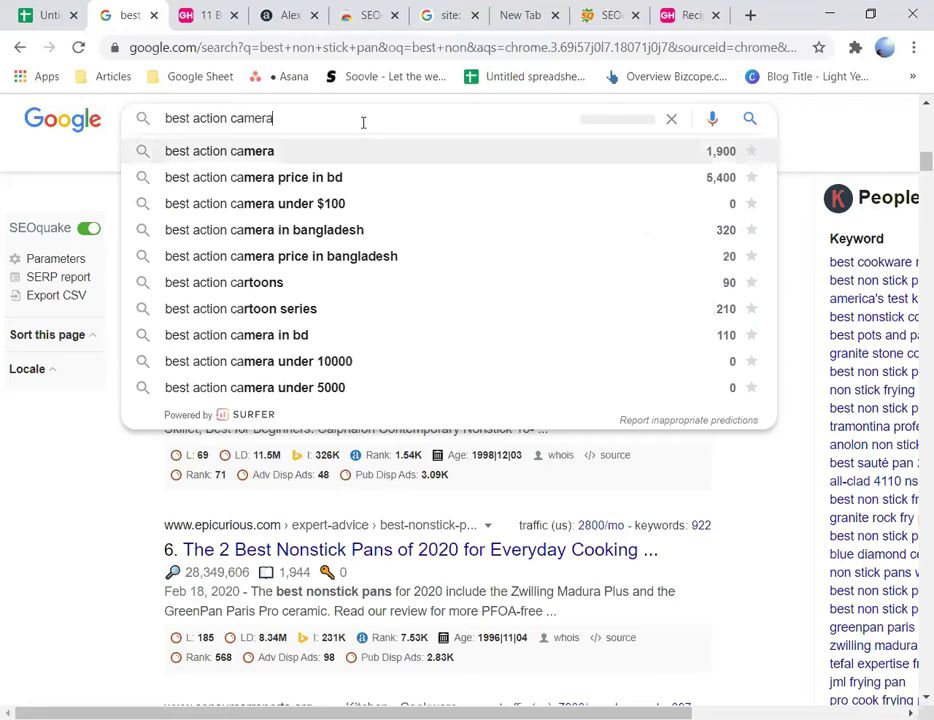
key(Return)
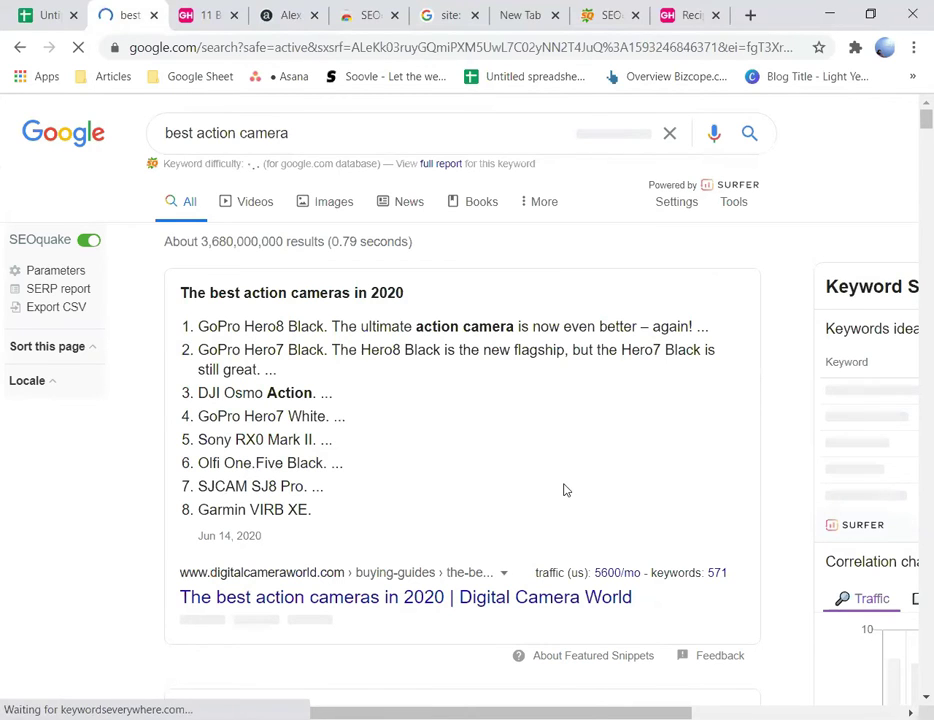
Step: Copy the keyword "best action camera" from the Google search and paste it into cell A4 of the general analysis sheet
scroll(550, 505, down, 1)
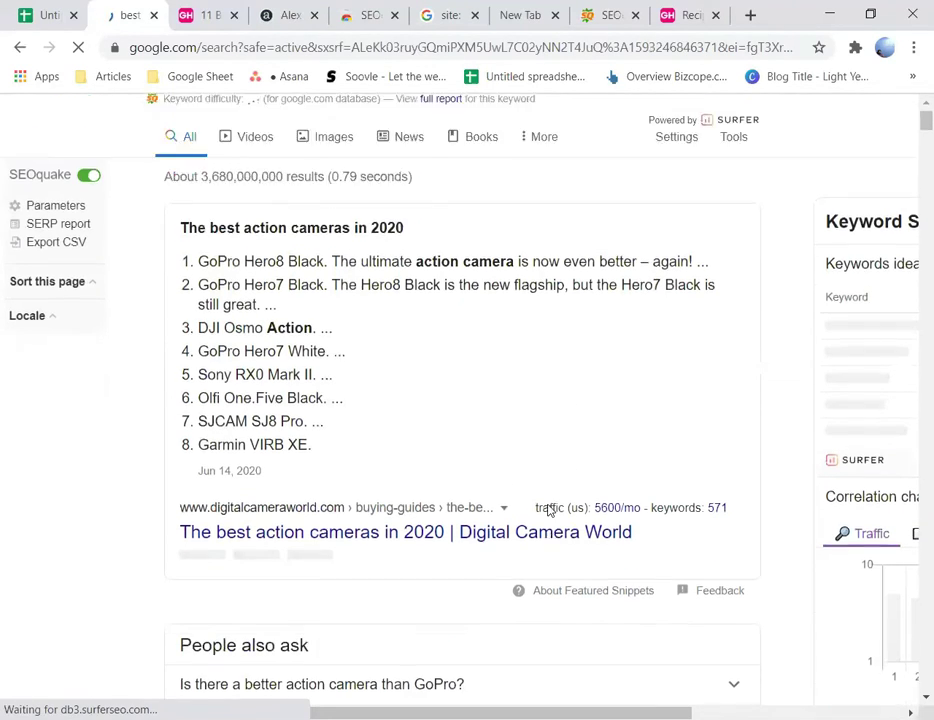
scroll(548, 510, down, 3)
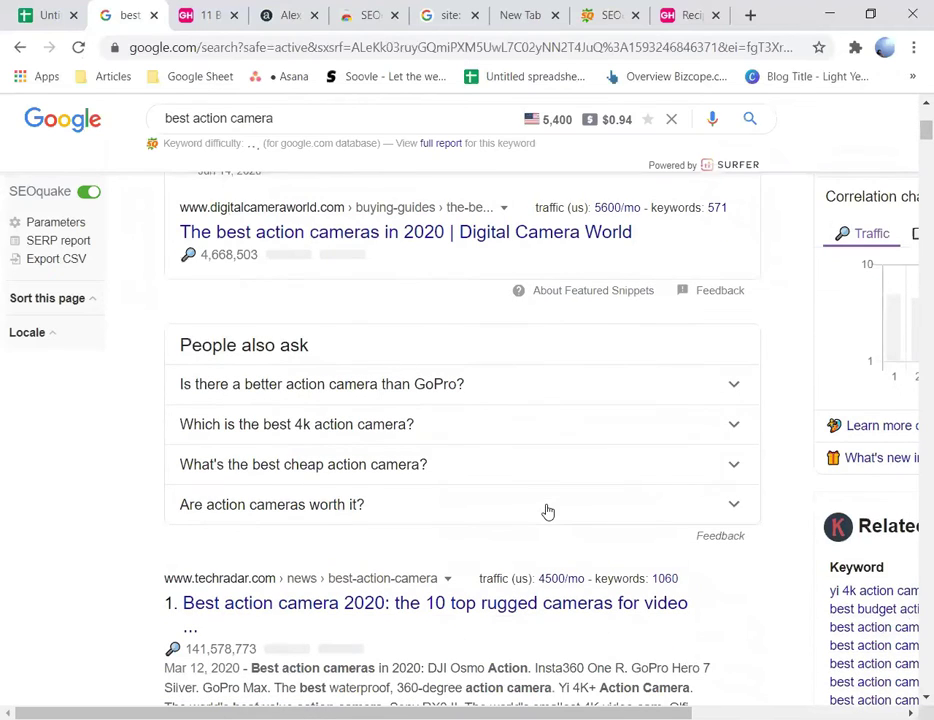
click(351, 119)
key(ctrl+c)
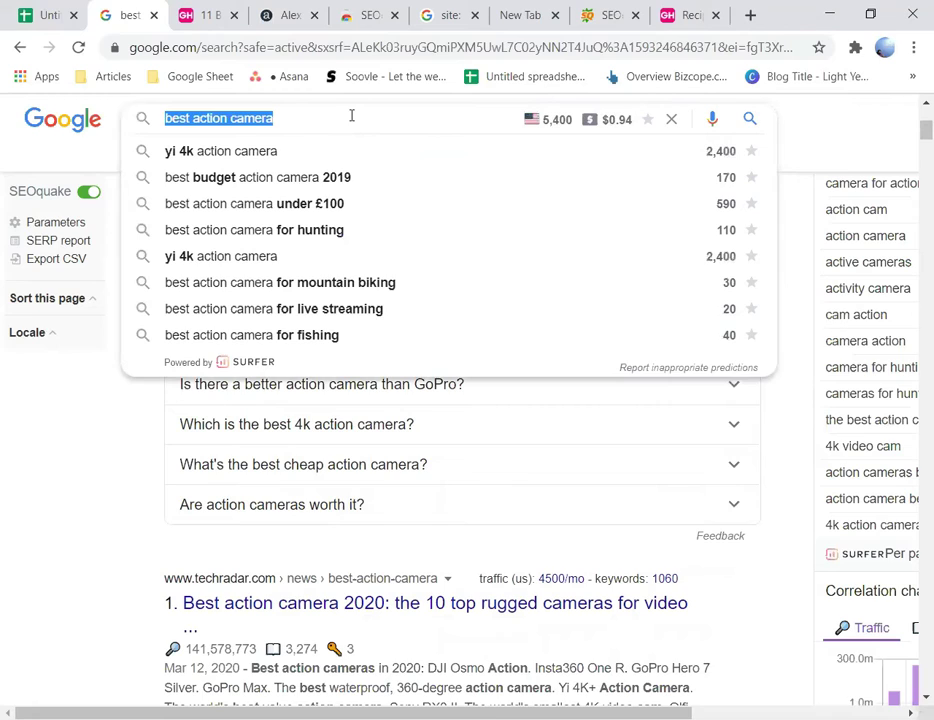
click(42, 15)
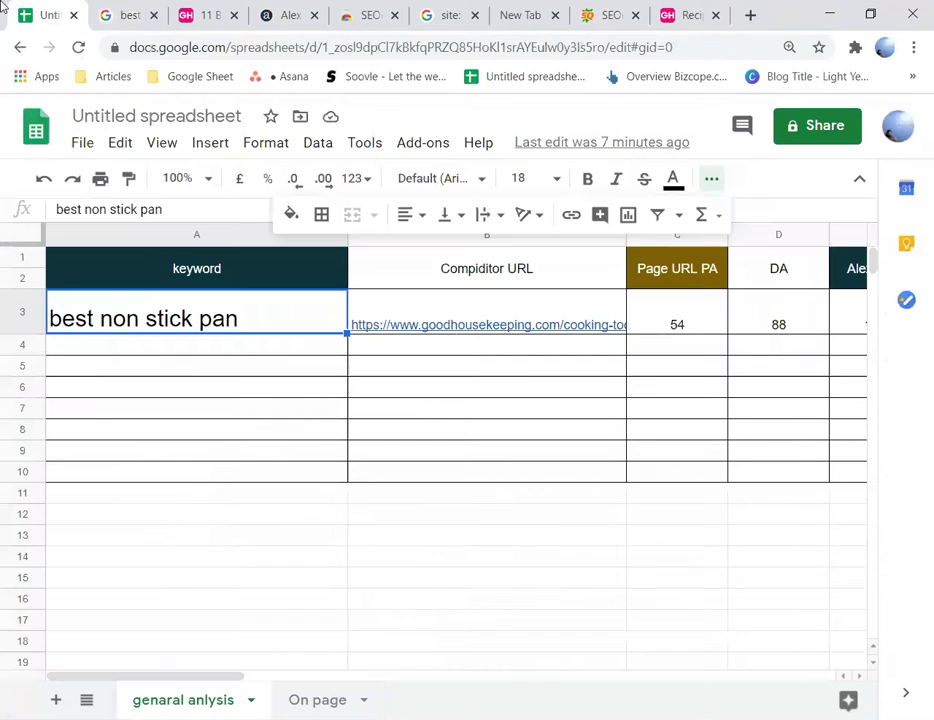
click(164, 355)
key(ctrl+v)
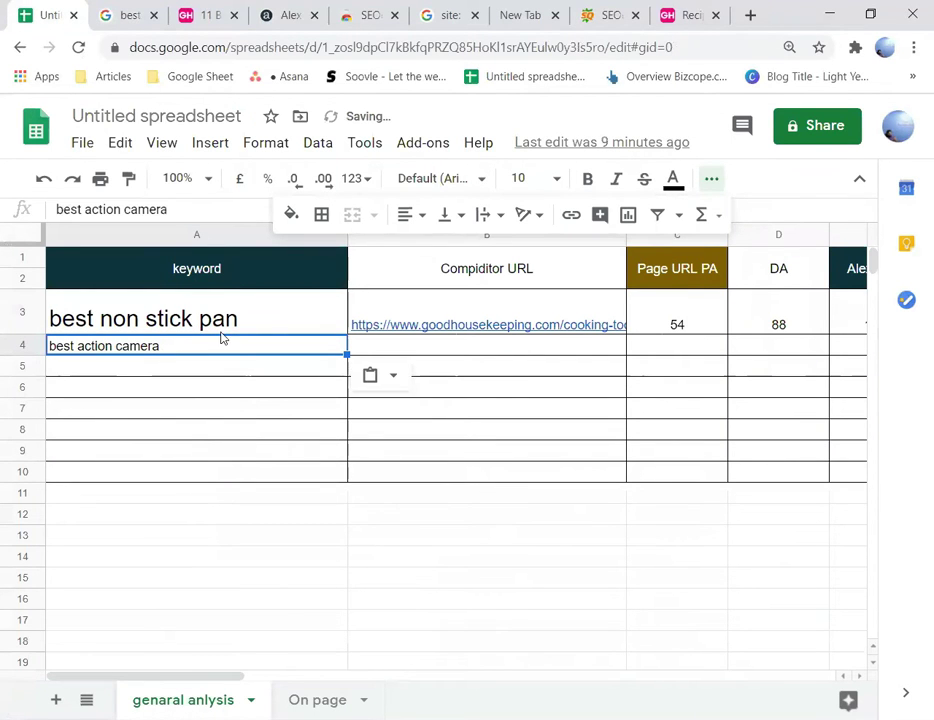
Step: Set the font size of the "best action camera" keyword in cell A4 to 18
click(560, 180)
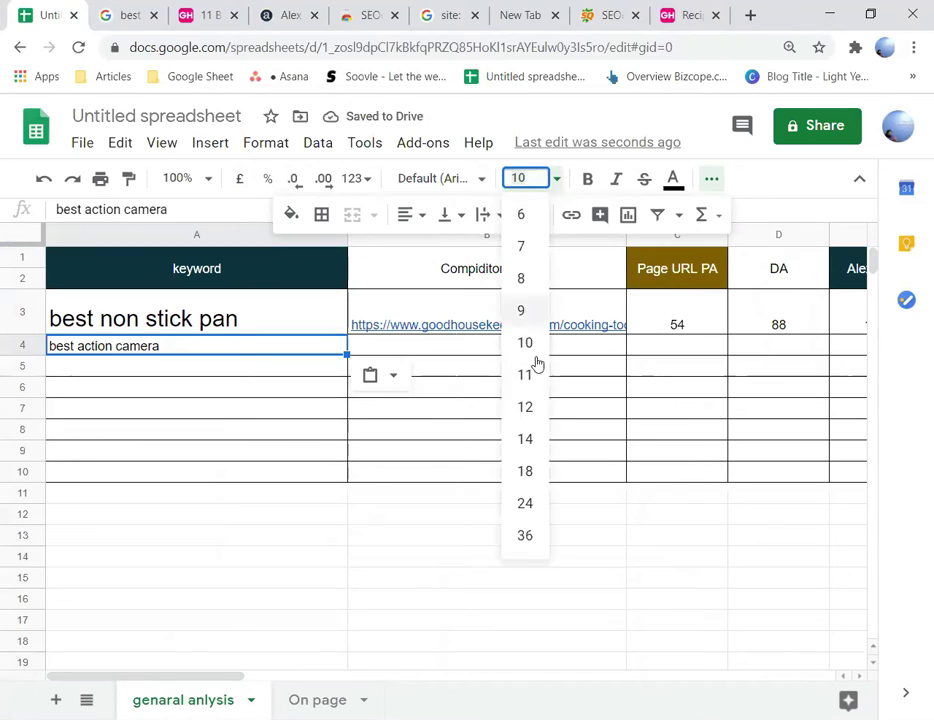
click(533, 441)
click(557, 180)
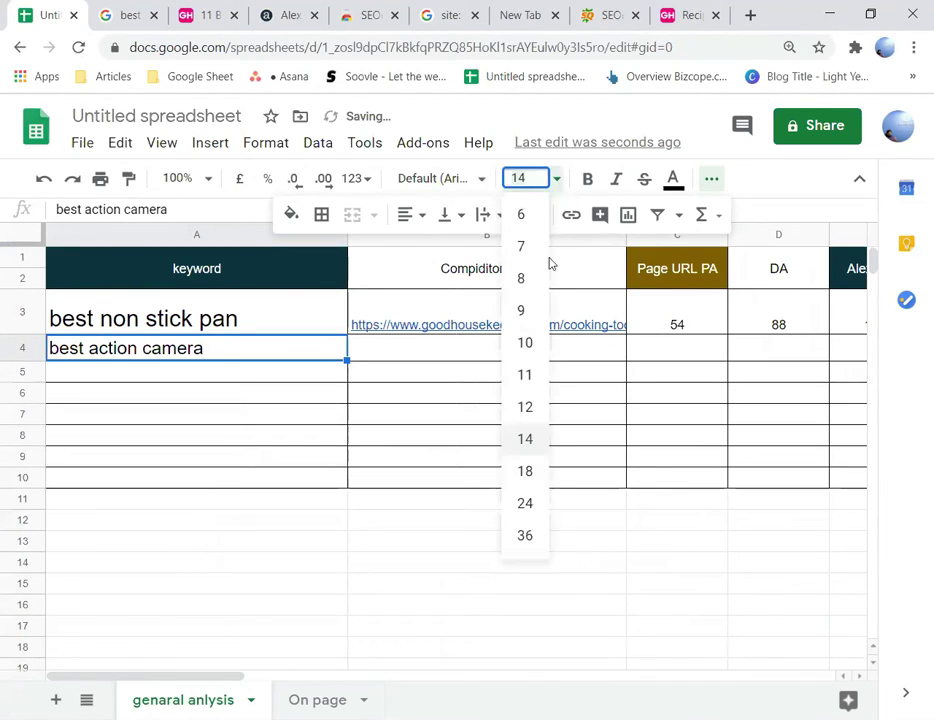
click(523, 474)
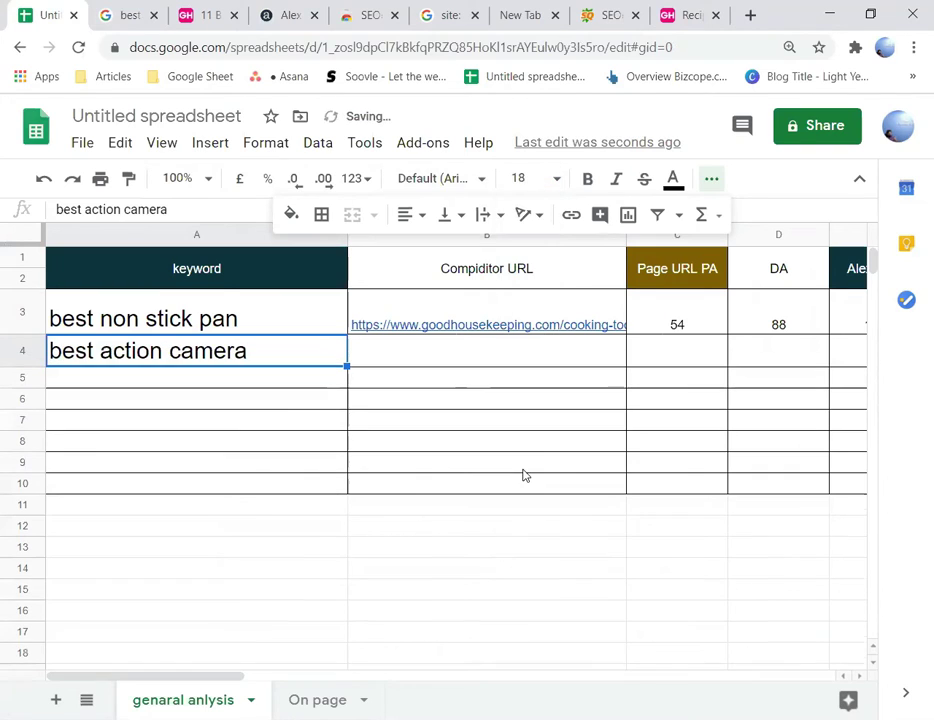
Step: Select the competitor URL cell B4, and examine the Google results for "best action camera" to choose a competitor page
click(535, 356)
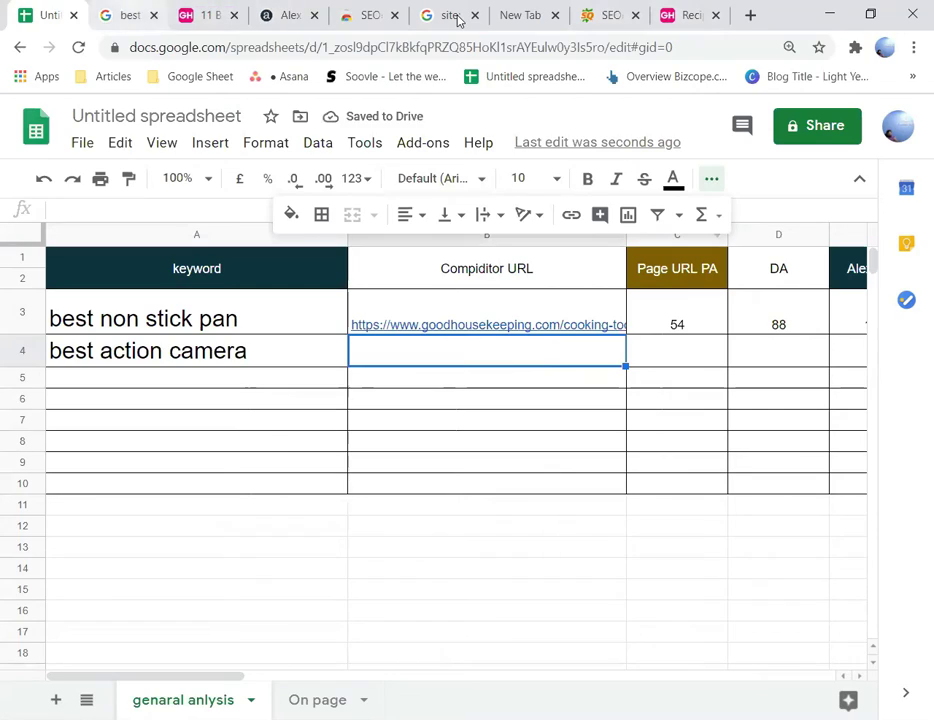
click(128, 15)
click(90, 448)
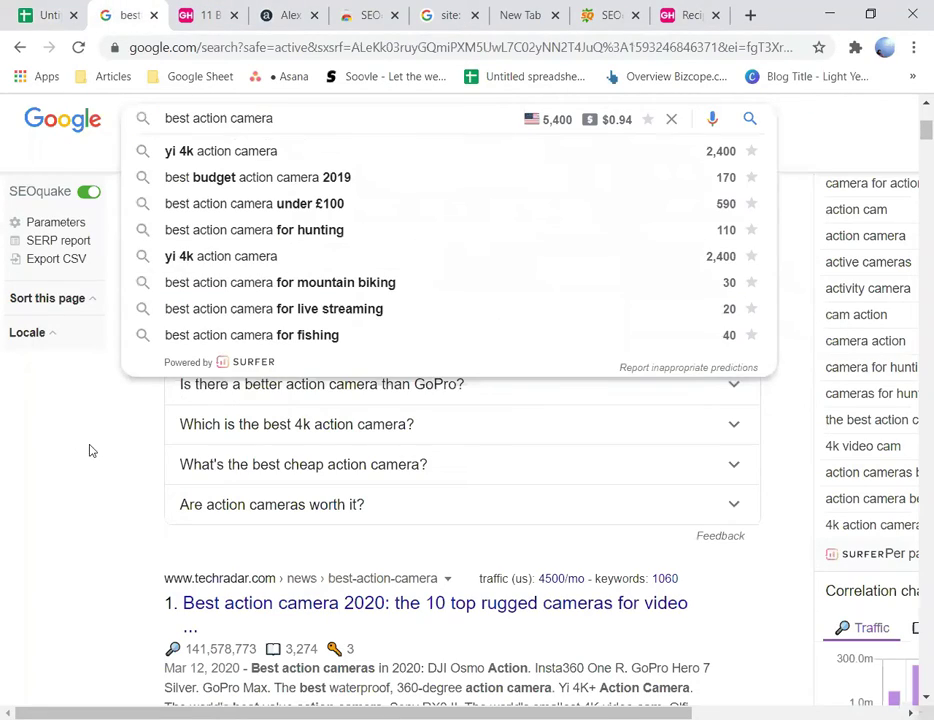
scroll(314, 534, up, 5)
scroll(317, 534, down, 15)
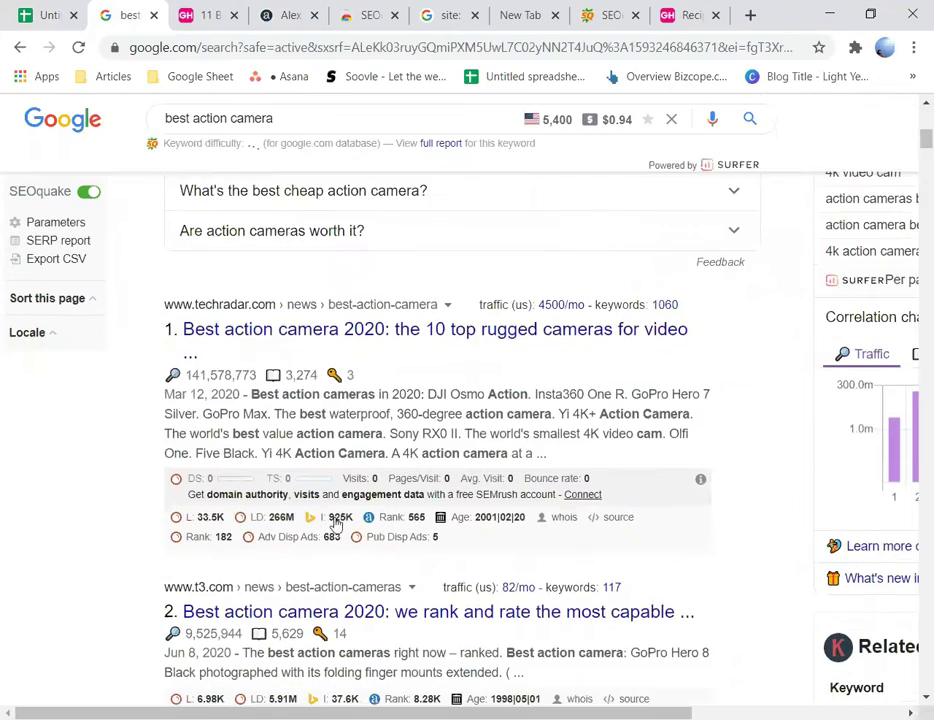
scroll(350, 515, down, 20)
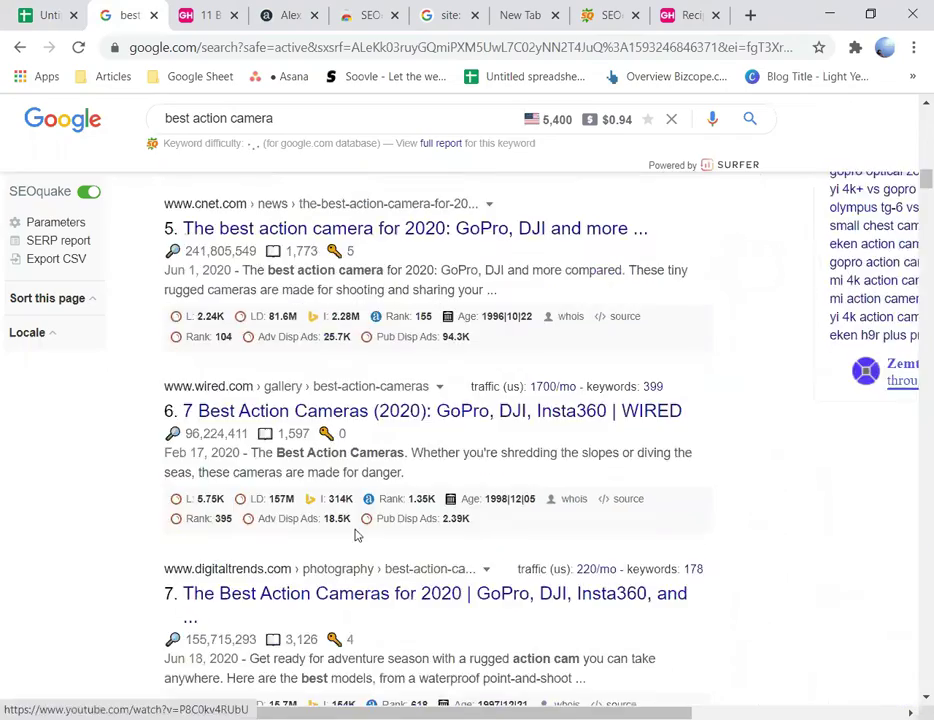
scroll(355, 530, down, 12)
scroll(355, 532, up, 20)
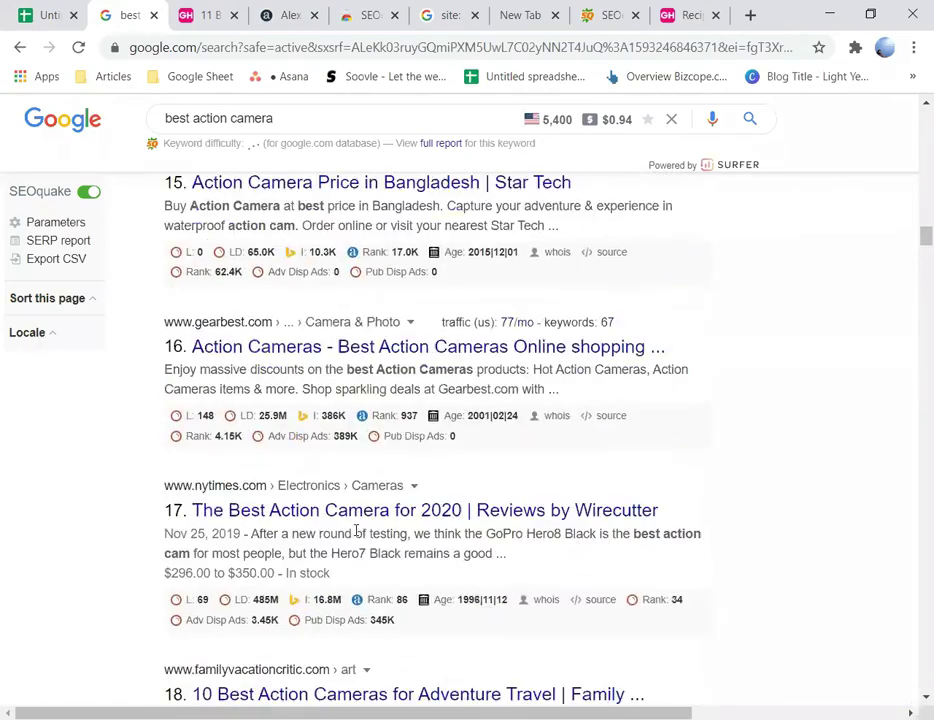
scroll(355, 535, up, 15)
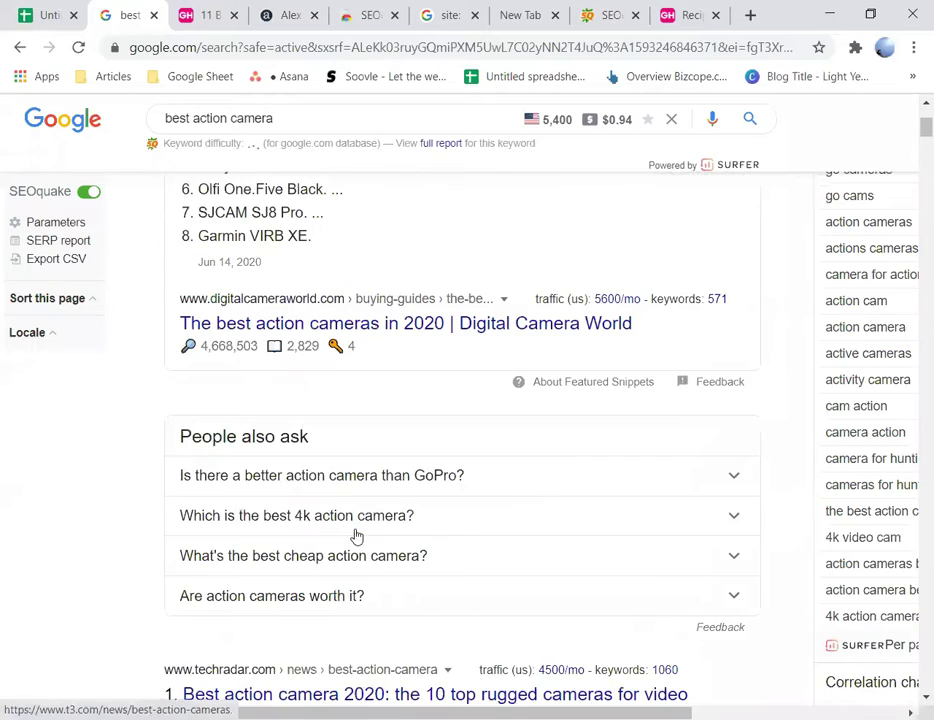
scroll(355, 535, down, 3)
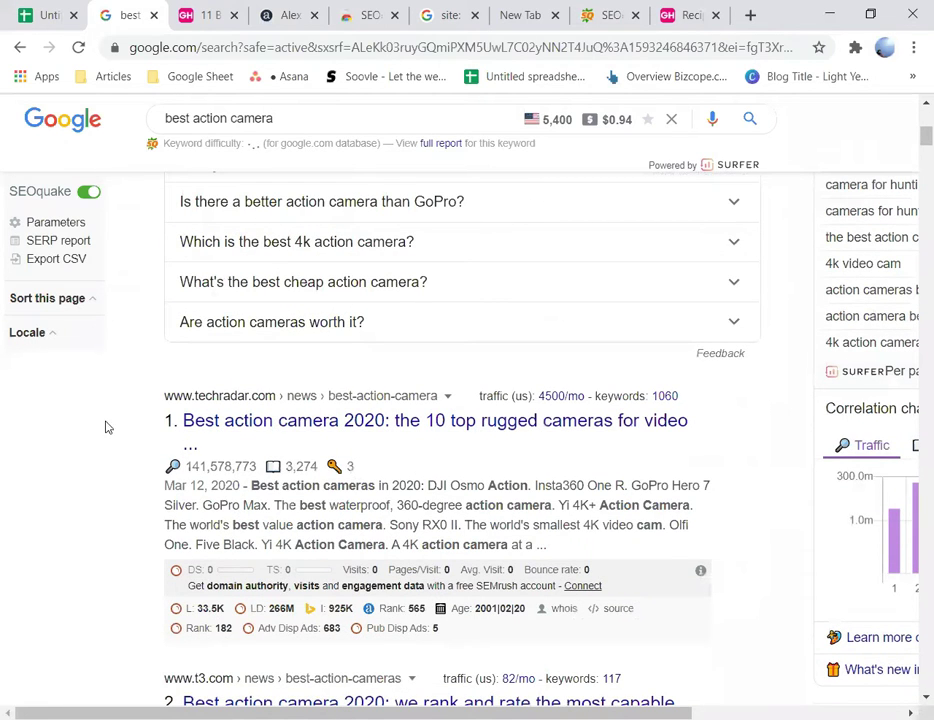
Step: Copy the link address of the first-ranked TechRadar result and paste it as the competitor URL in cell B4
right_click(305, 428)
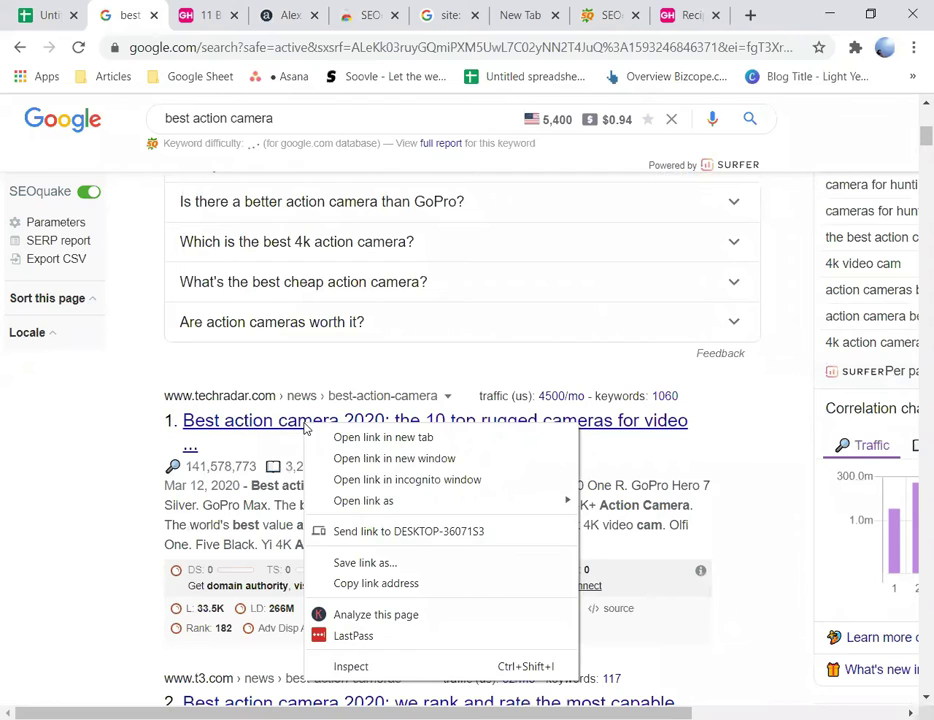
click(369, 582)
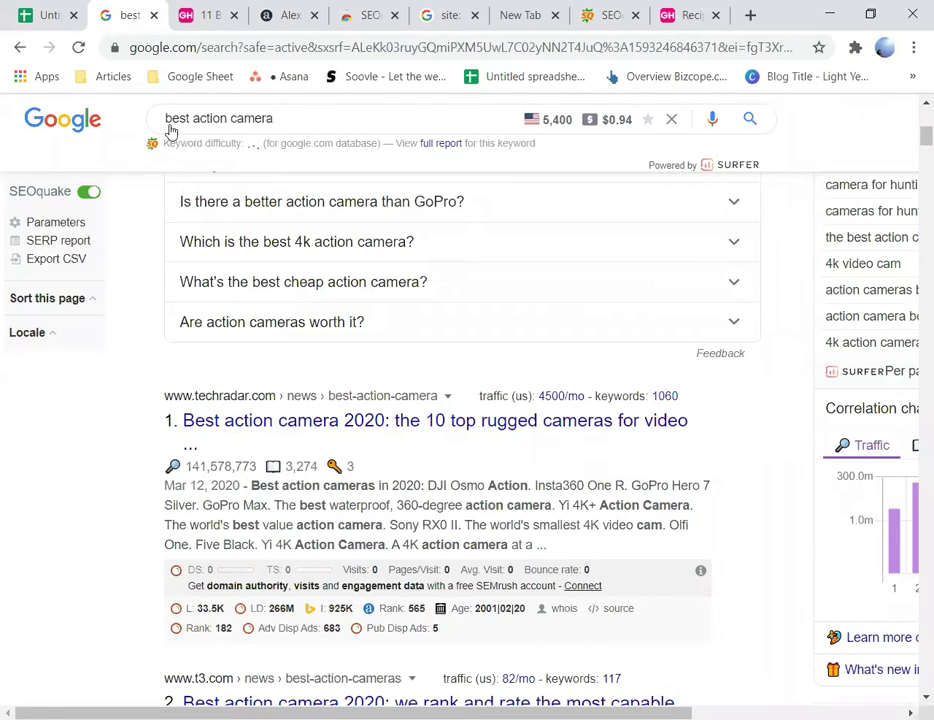
click(40, 15)
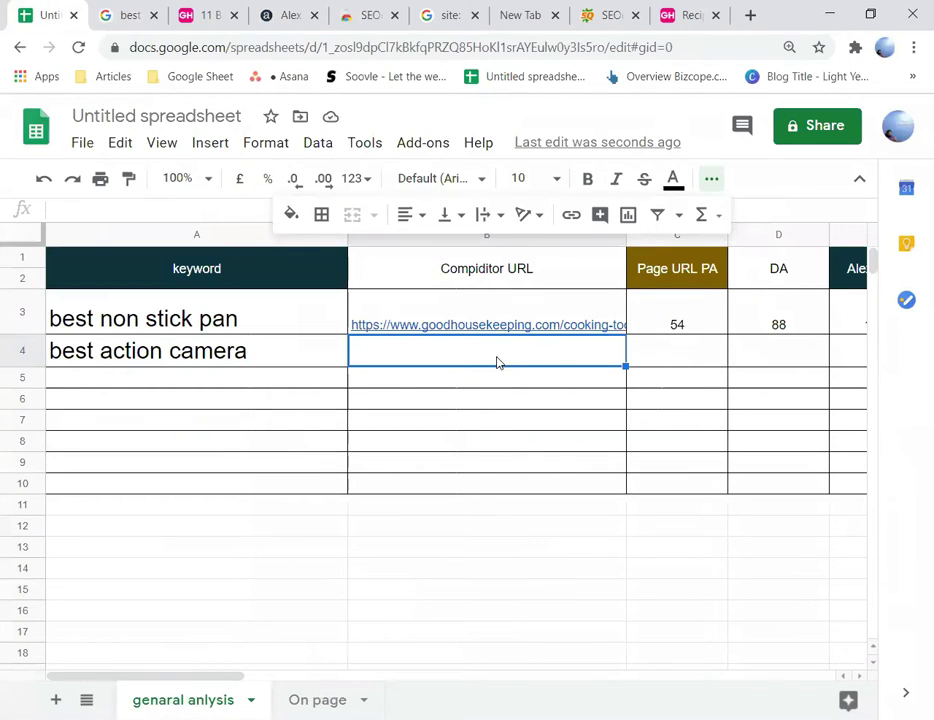
text(https://www.techradar.com/news/best-action-camera)
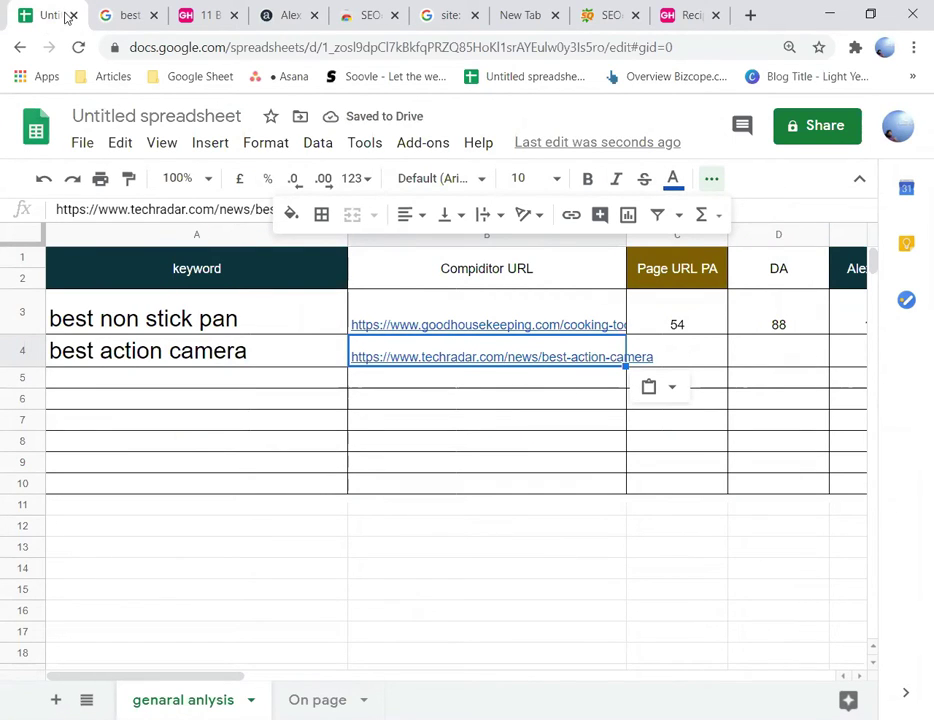
Step: Close the five leftover browser tabs between the Google results and the SEOquake tab, from the Good Housekeeping article through New Tab
click(233, 15)
click(233, 15)
click(233, 15)
click(233, 15)
click(233, 15)
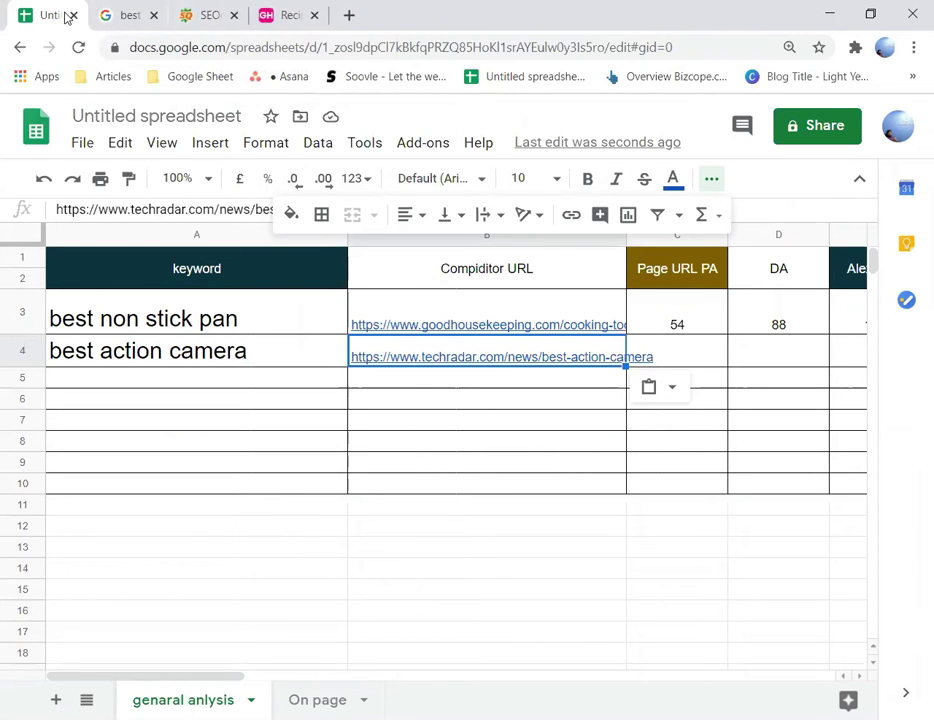
Step: Close the leftover SEOquake and recipe tabs and open the TechRadar "Best action camera 2020" search result in a new tab
click(233, 15)
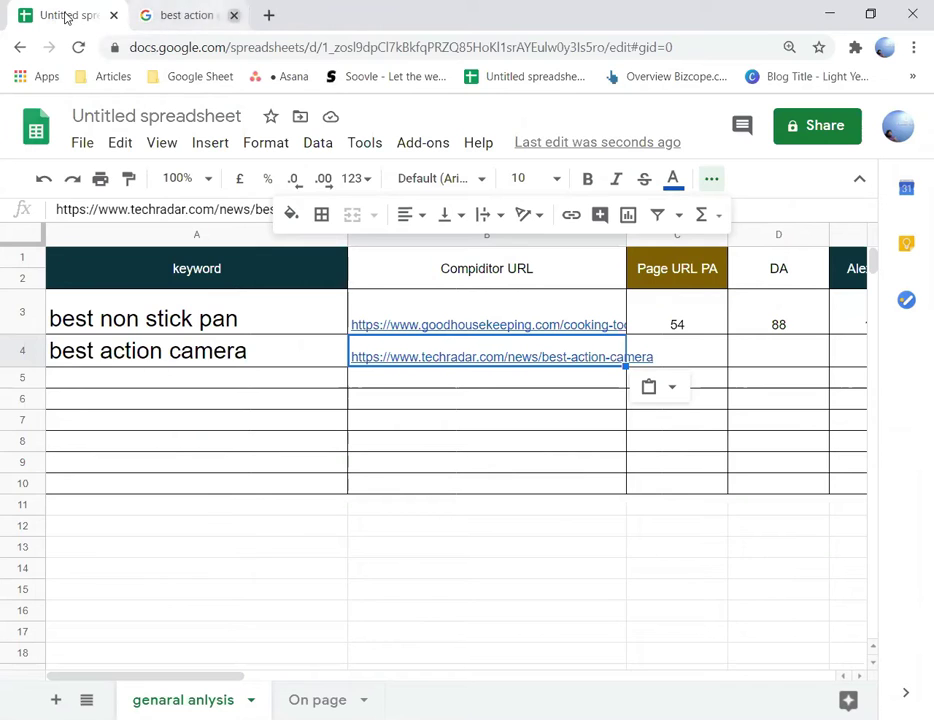
key(ctrl+Tab)
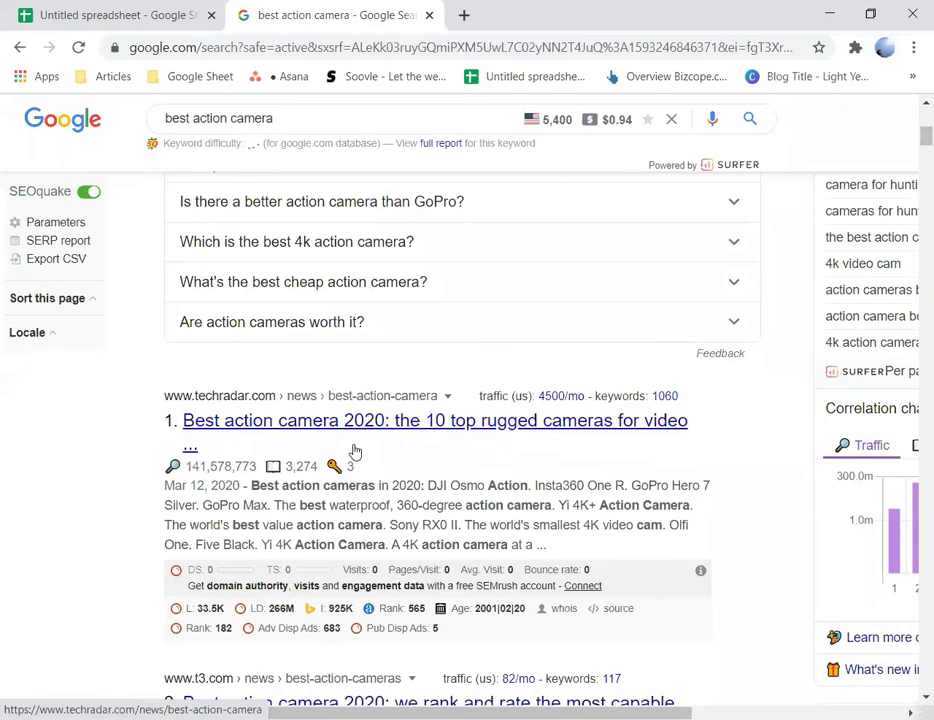
right_click(352, 422)
click(370, 429)
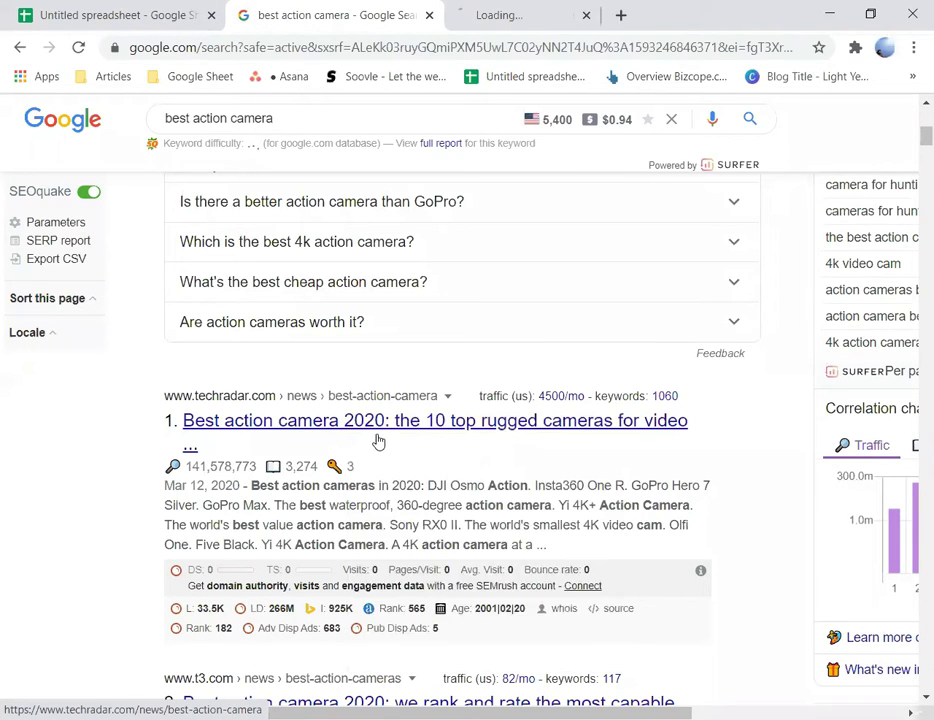
click(507, 15)
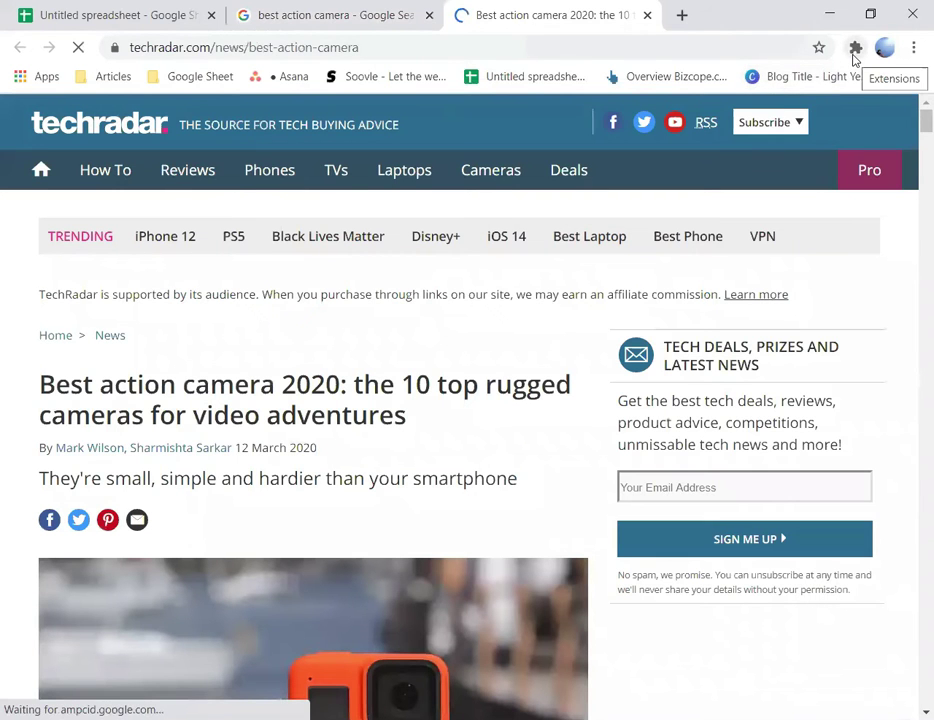
Step: Open the SEOquake extension on the TechRadar article to view its SEO parameters
click(854, 56)
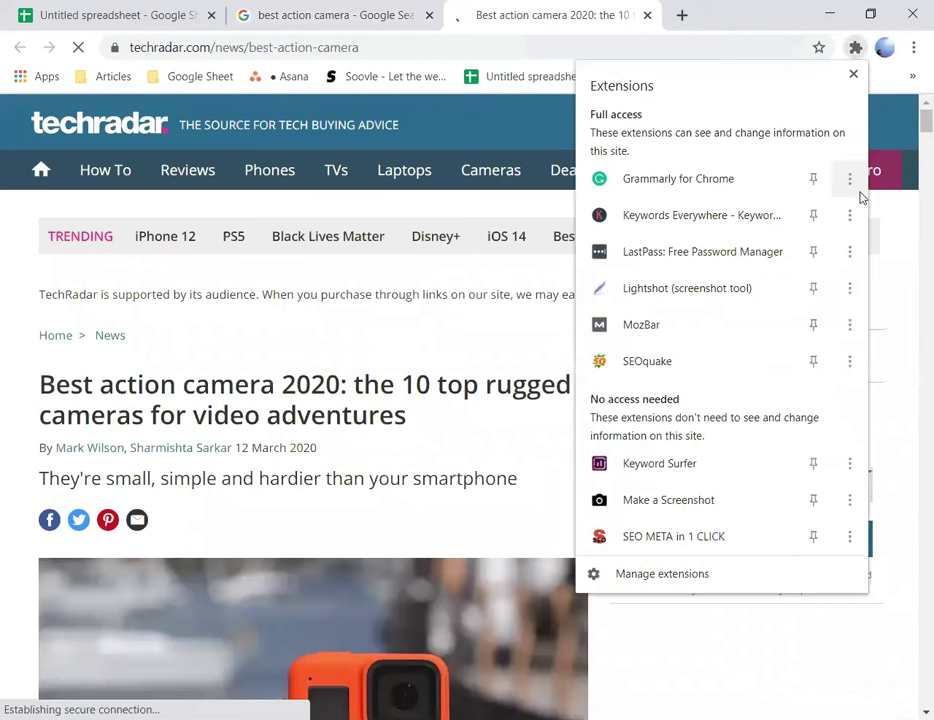
click(702, 372)
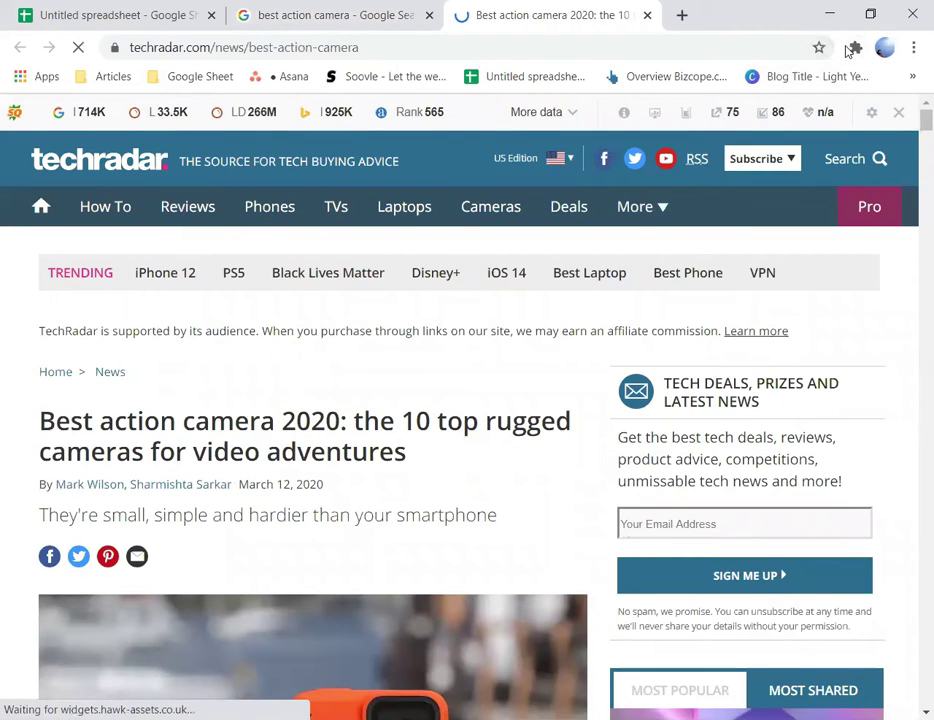
click(855, 48)
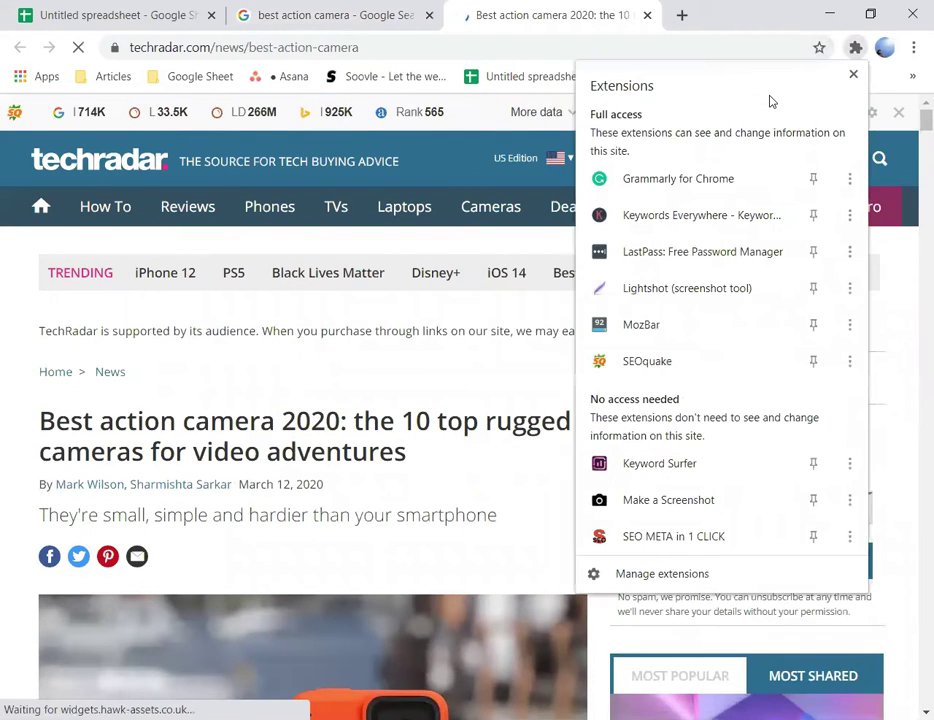
click(684, 362)
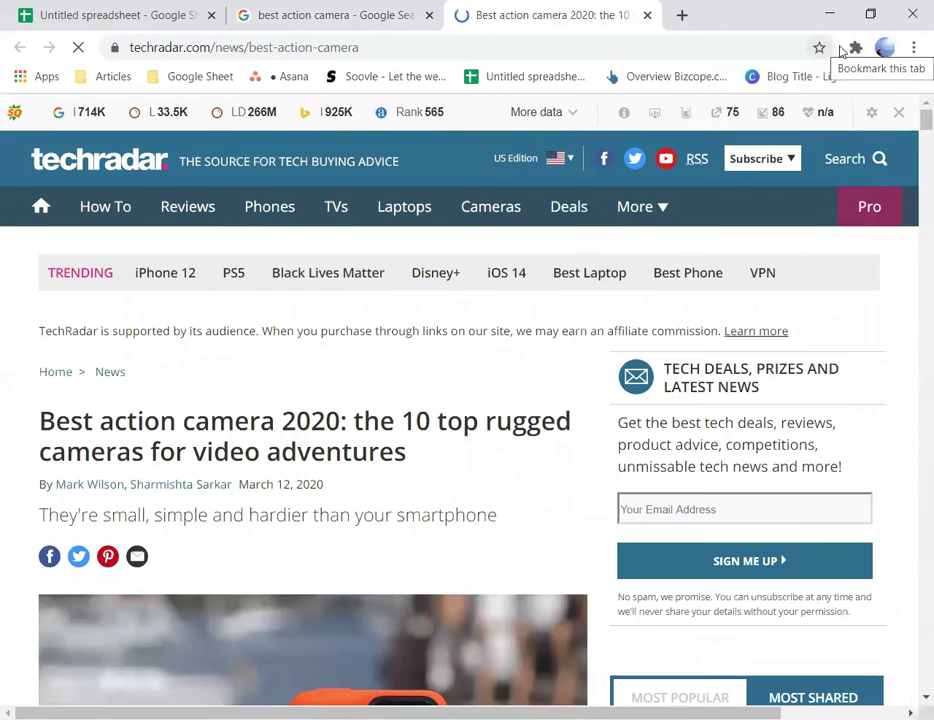
Step: Turn SEOquake off on the "best action camera" search results page and reload the TechRadar article
click(379, 27)
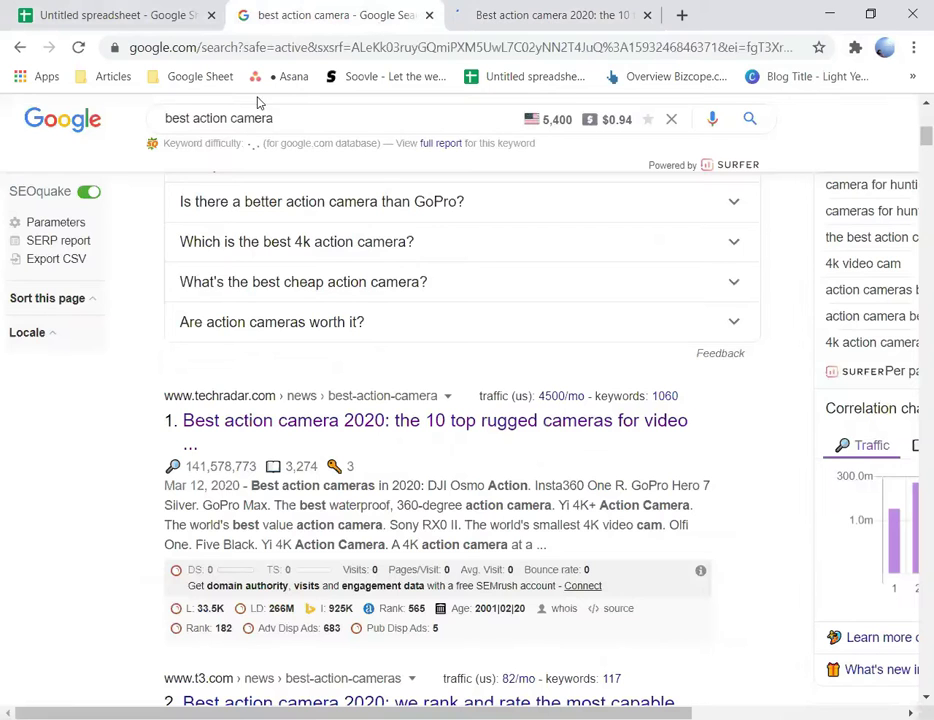
click(89, 191)
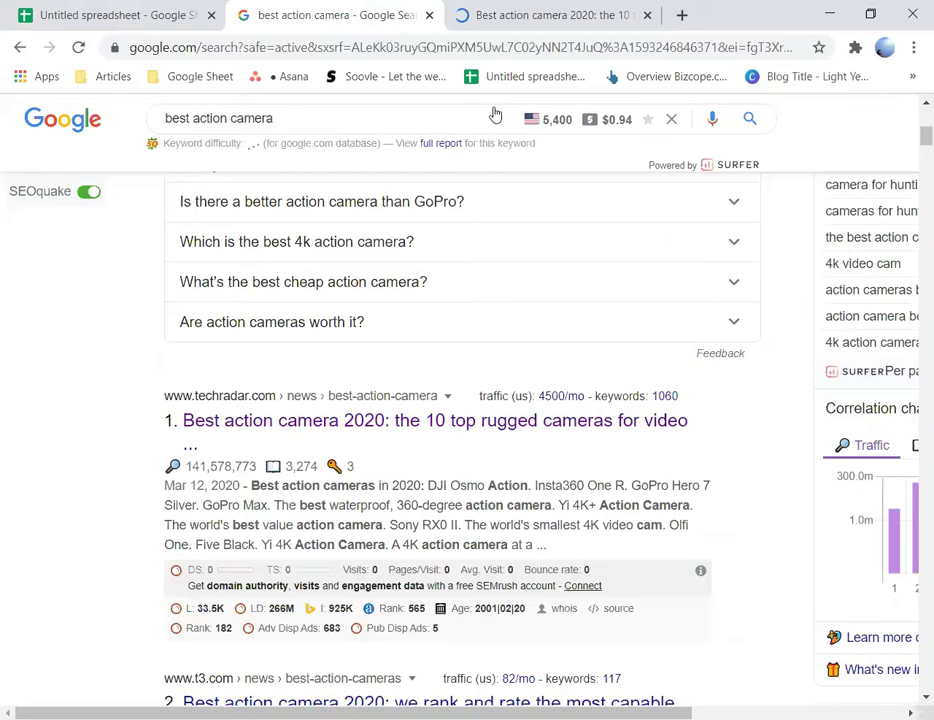
click(530, 14)
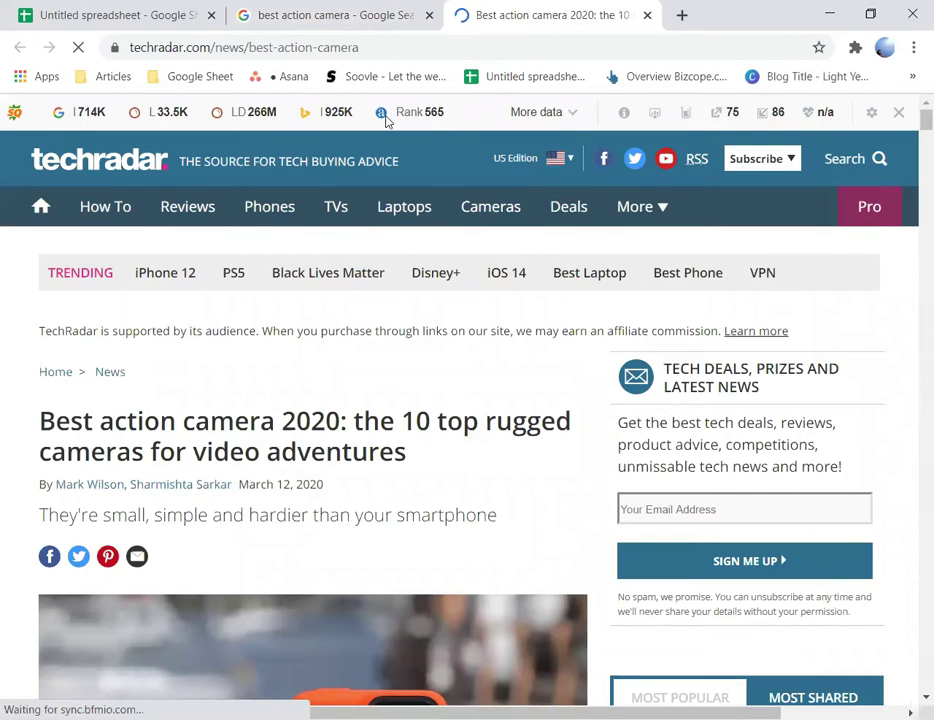
click(80, 48)
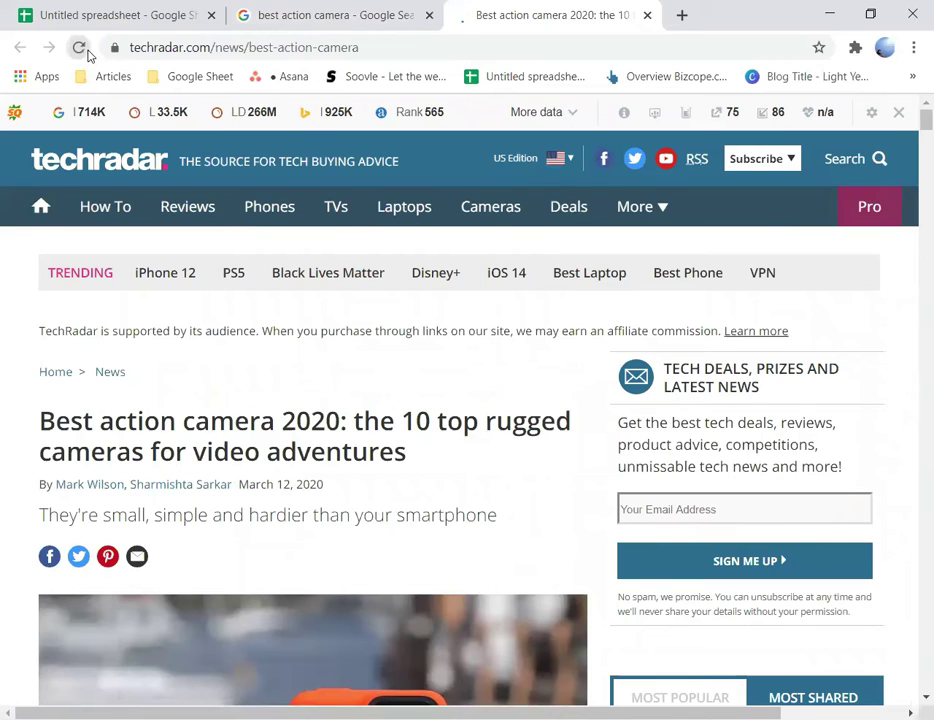
click(80, 48)
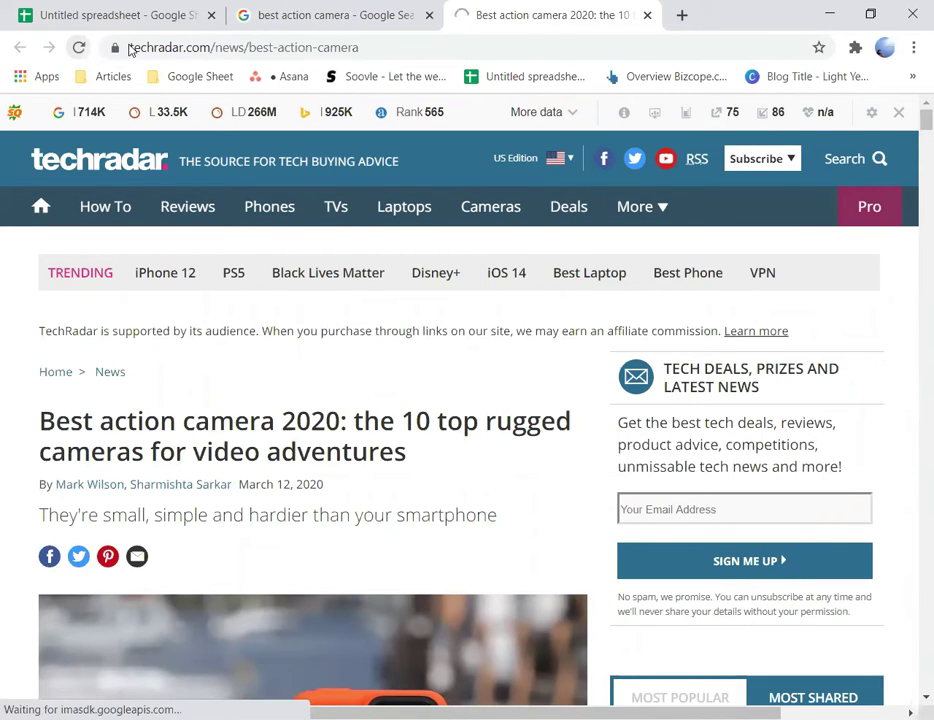
Step: Compare the TechRadar article's address with the competitor URL entered for "best action camera" in the spreadsheet
click(330, 14)
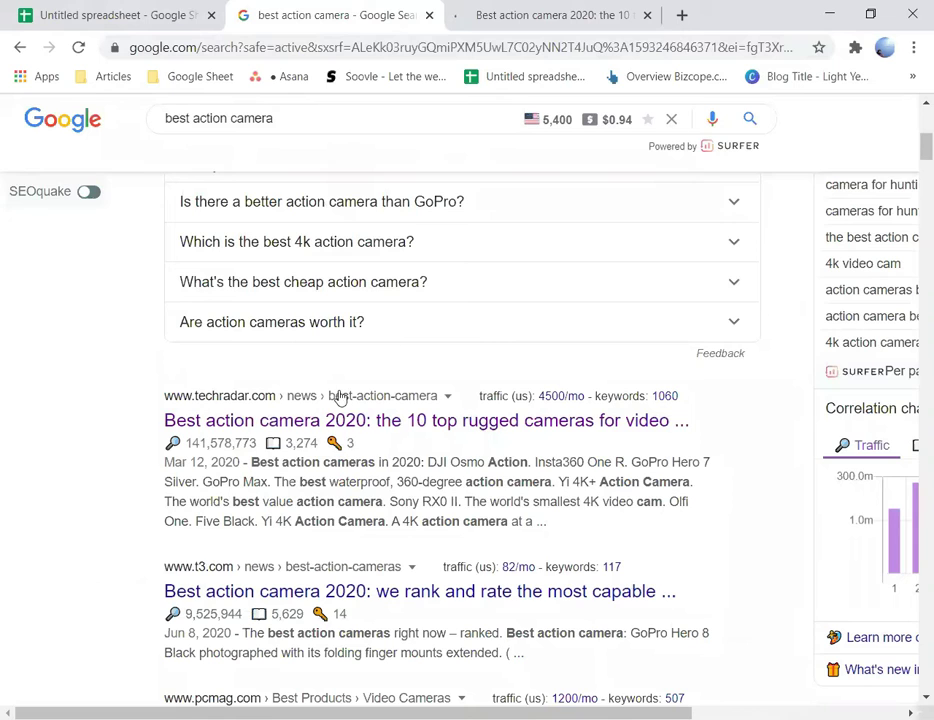
right_click(321, 427)
click(340, 590)
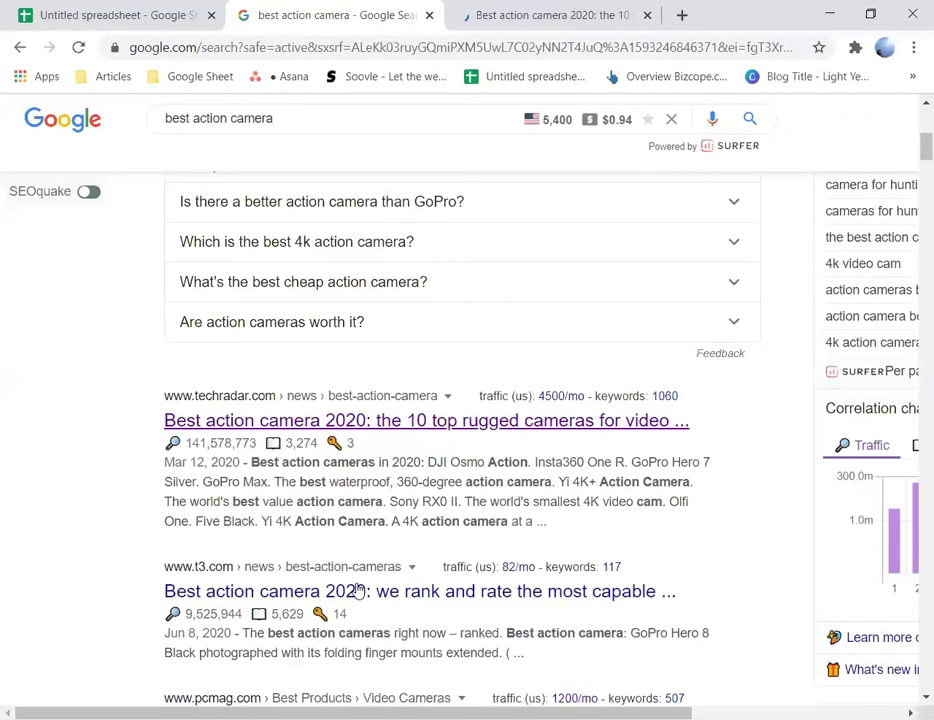
click(503, 7)
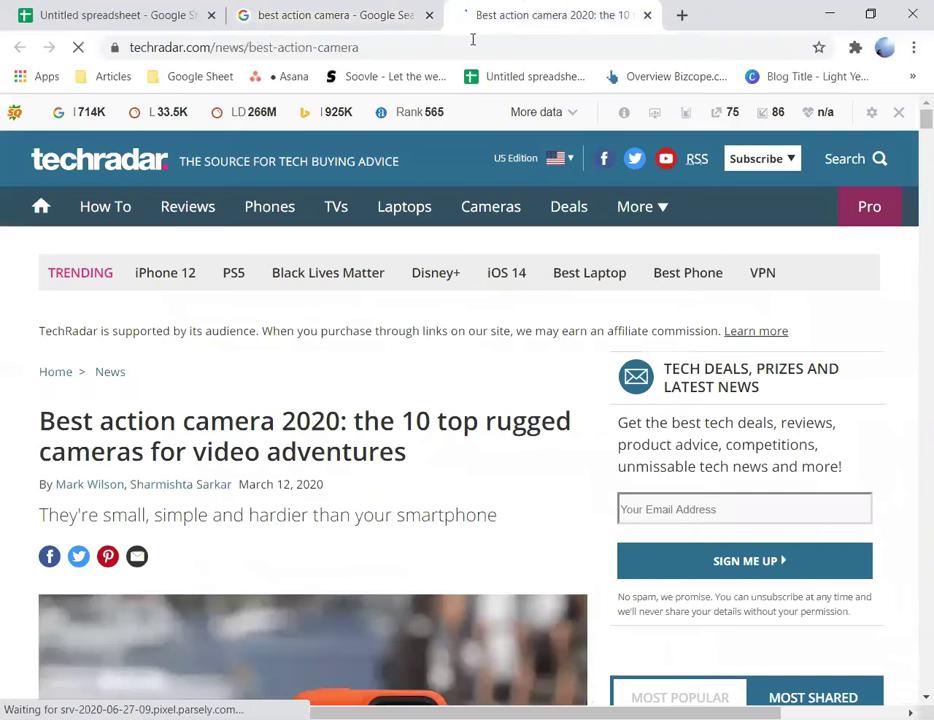
click(400, 52)
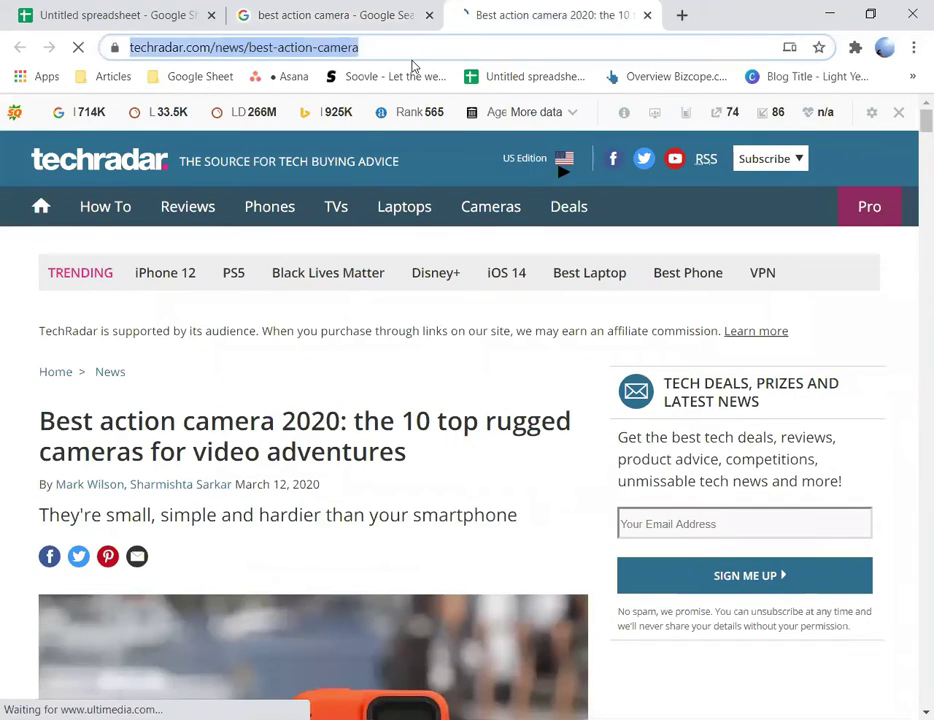
click(100, 14)
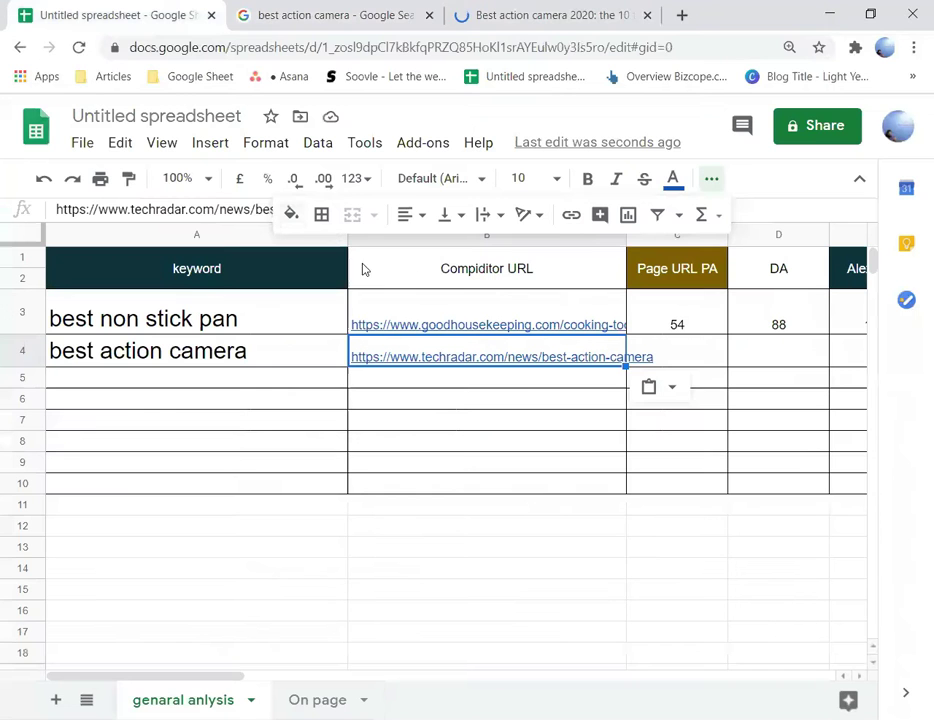
click(527, 362)
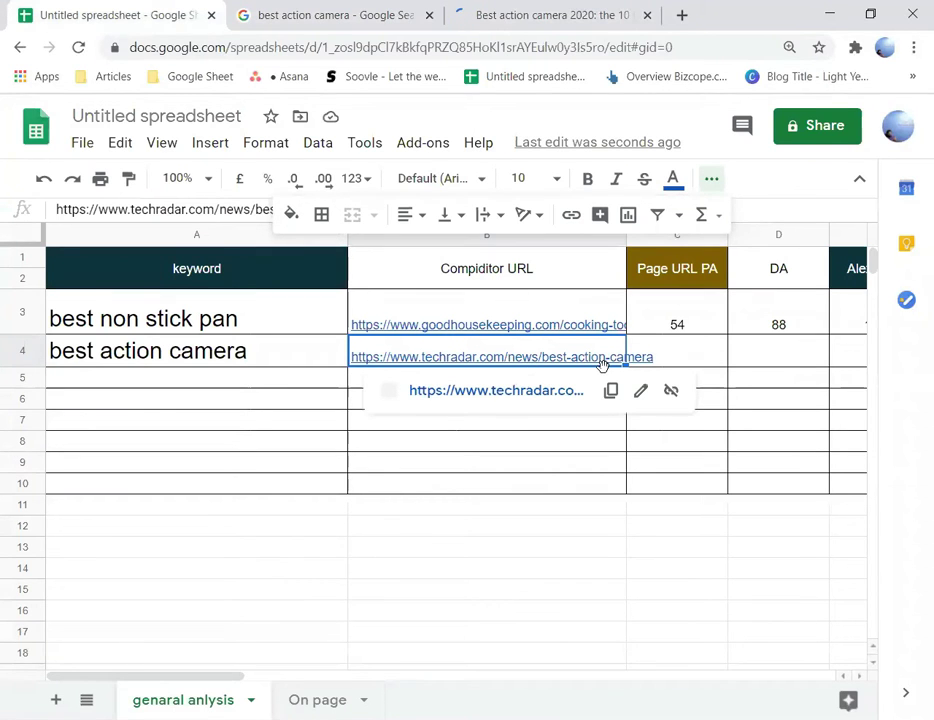
Step: Go back to the TechRadar article and switch SEOquake off there
click(573, 10)
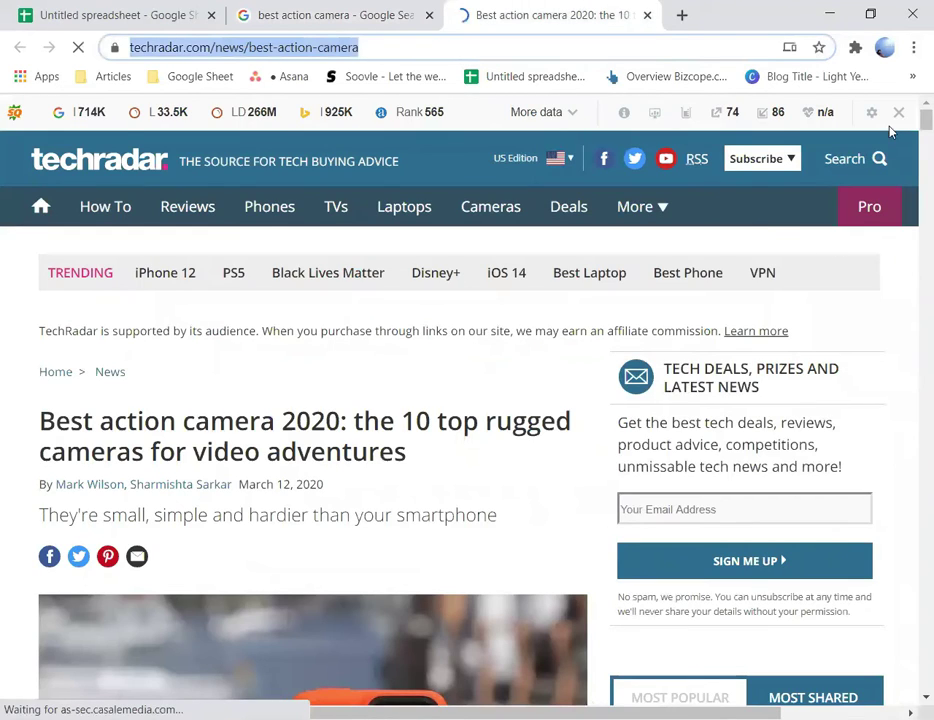
click(855, 47)
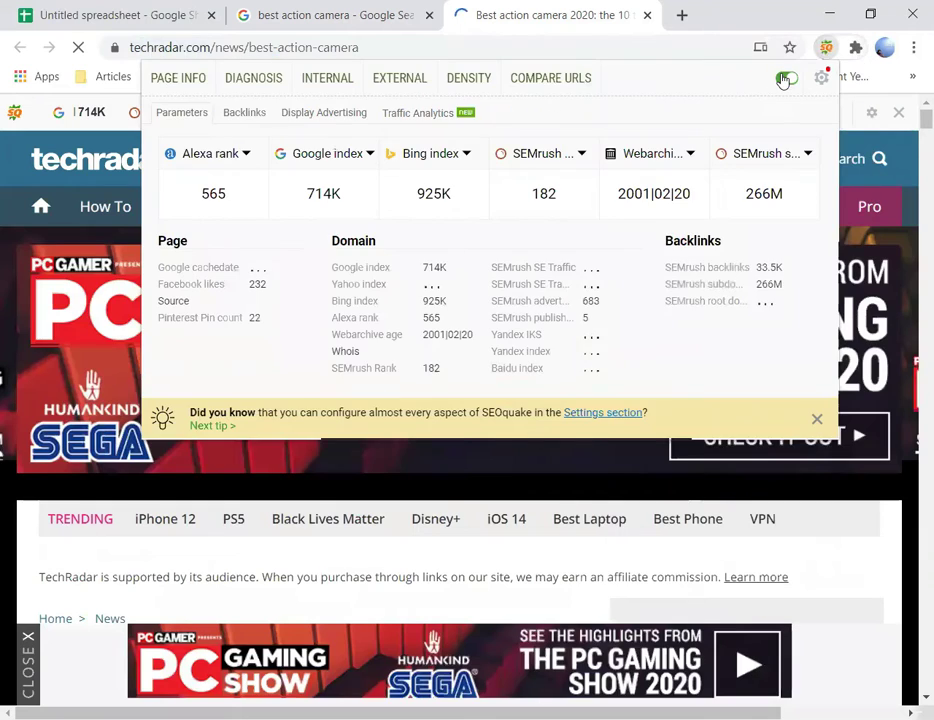
click(786, 78)
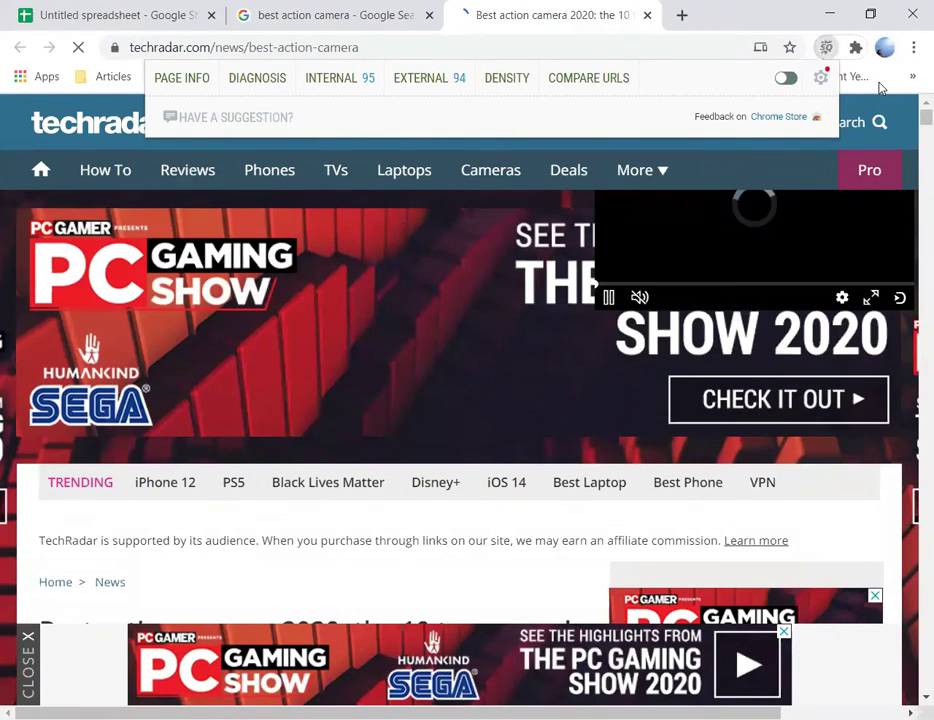
Step: Turn on MozBar for the TechRadar article and dismiss the site's newsletter sign-up and notification requests
click(884, 47)
click(884, 47)
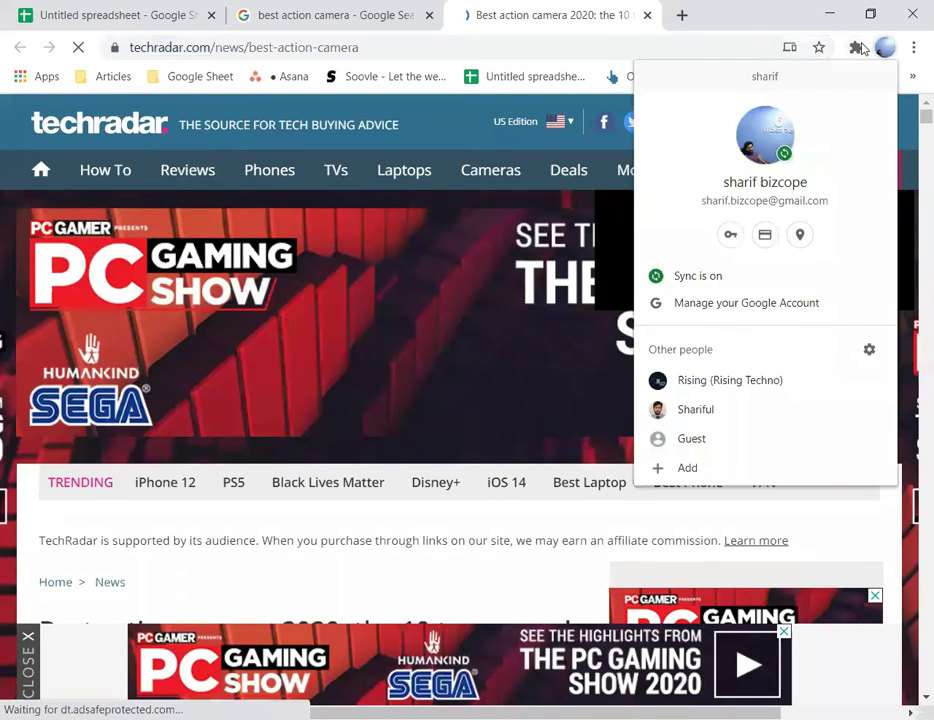
click(856, 47)
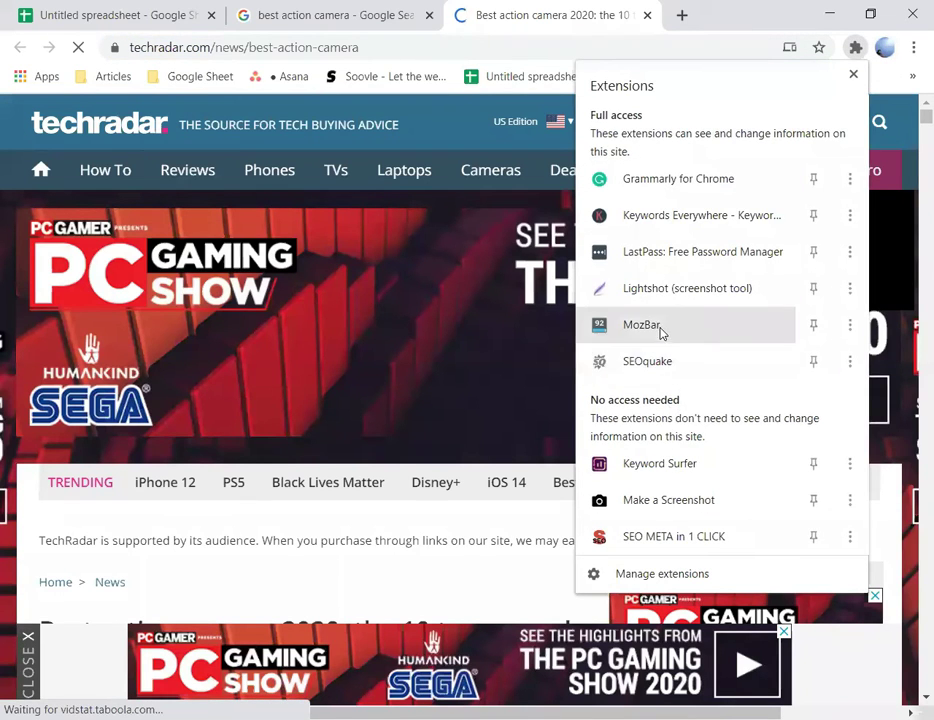
key(ctrl+l)
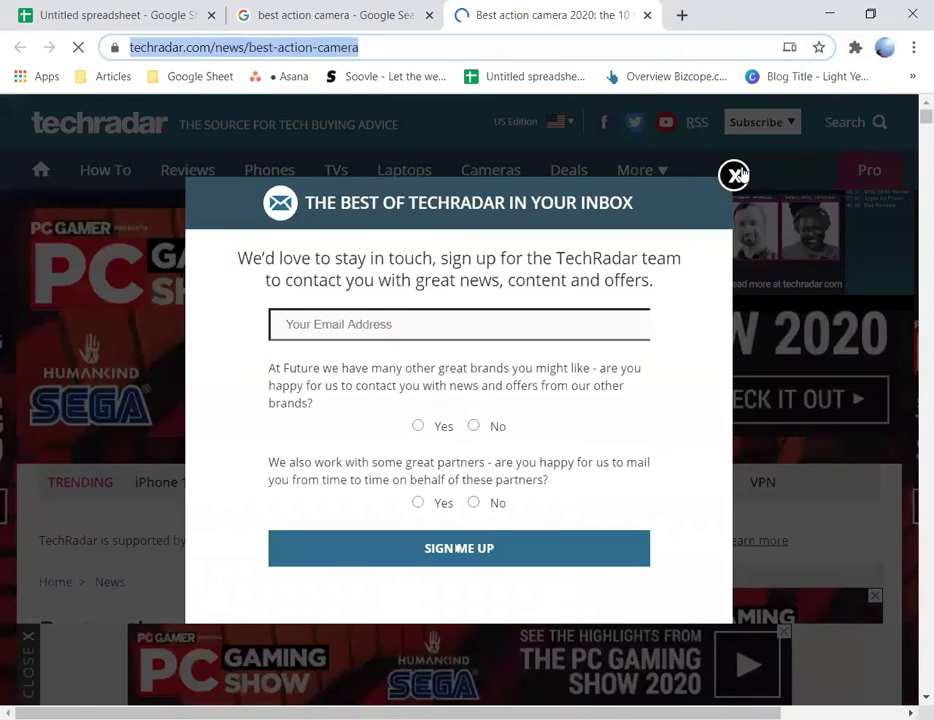
click(735, 175)
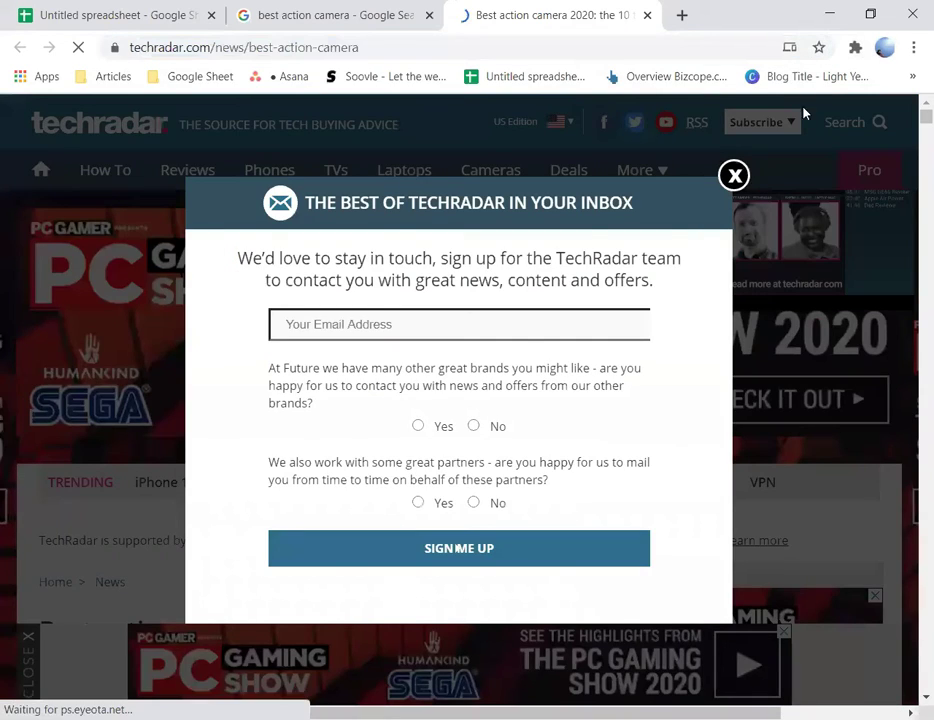
click(857, 47)
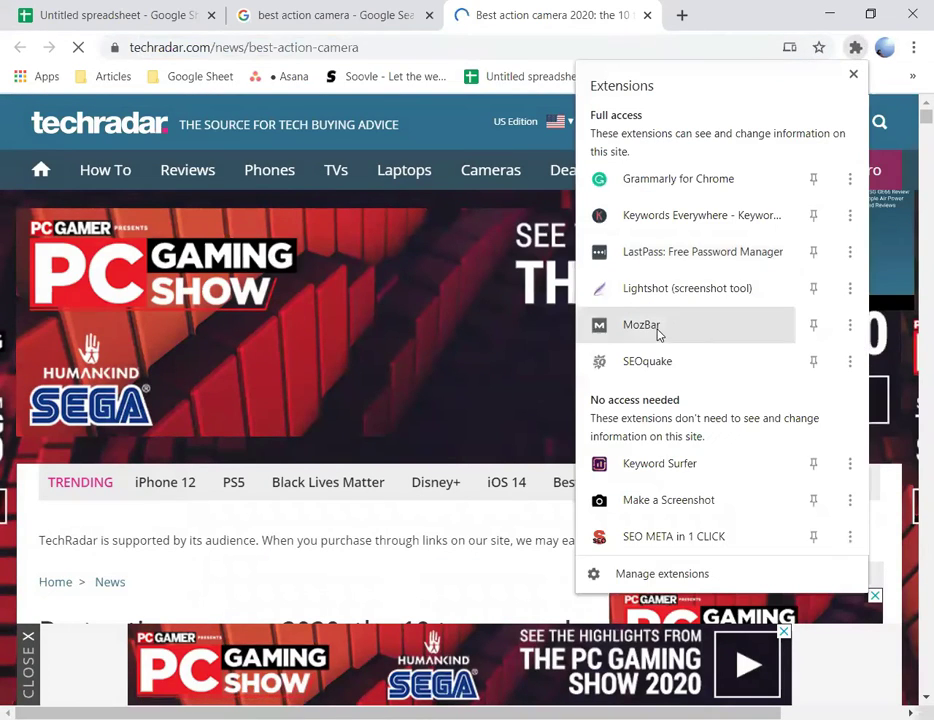
click(656, 326)
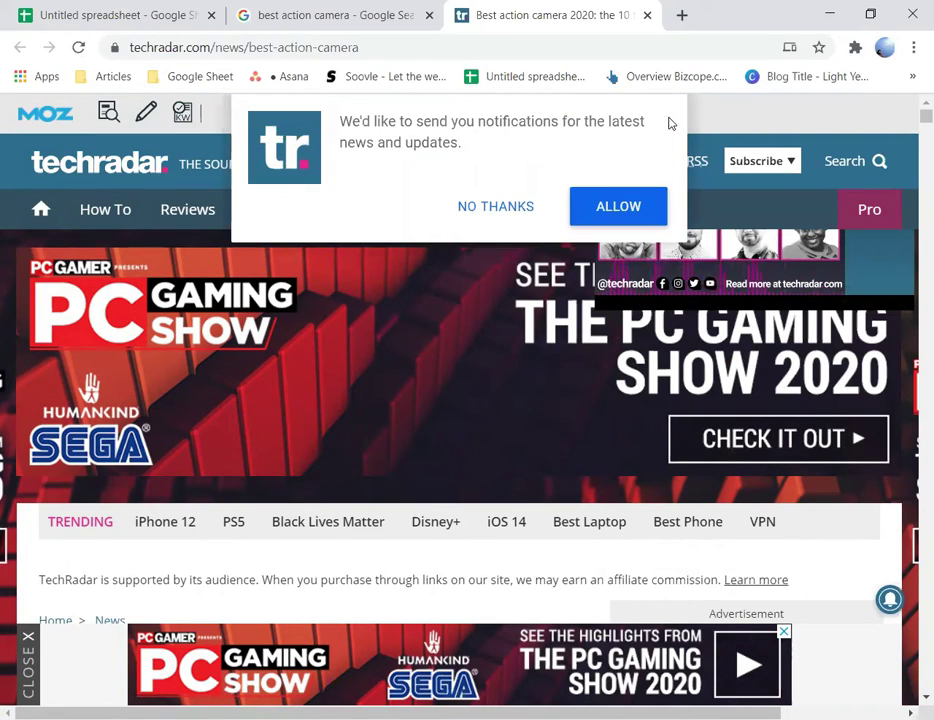
click(492, 205)
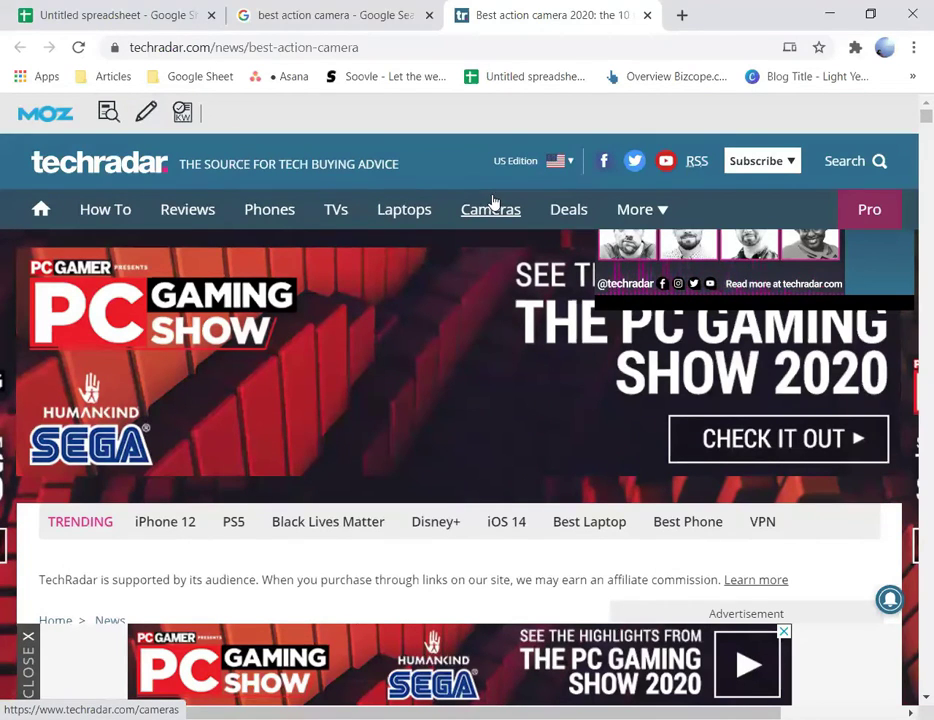
Step: Check the TechRadar result's PA and DA in the MozBar data on the search results page and return to the spreadsheet
click(80, 50)
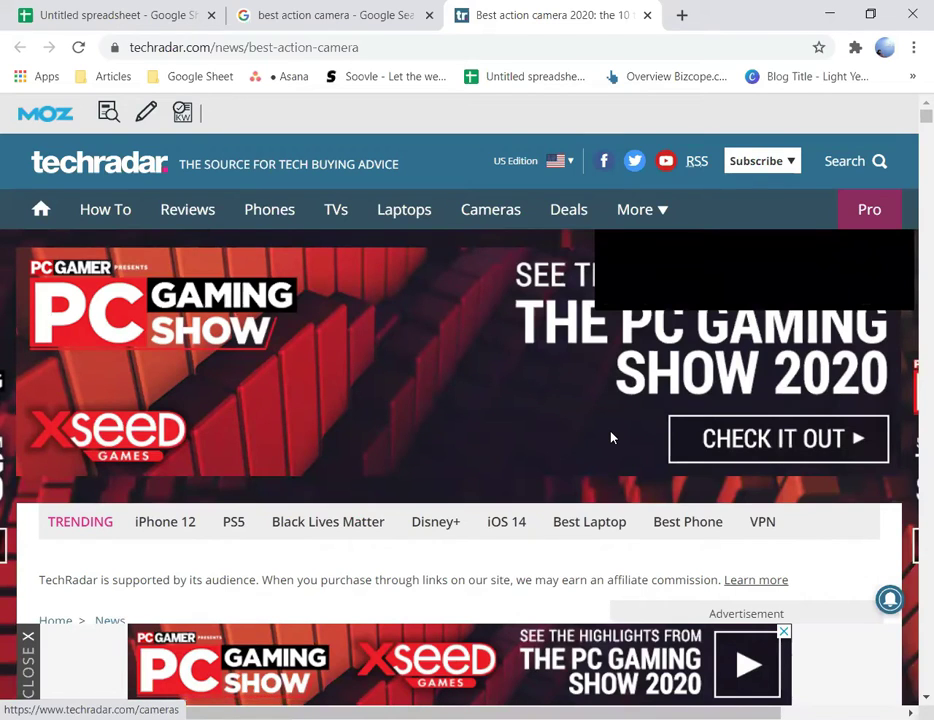
key(ctrl+shift+Tab)
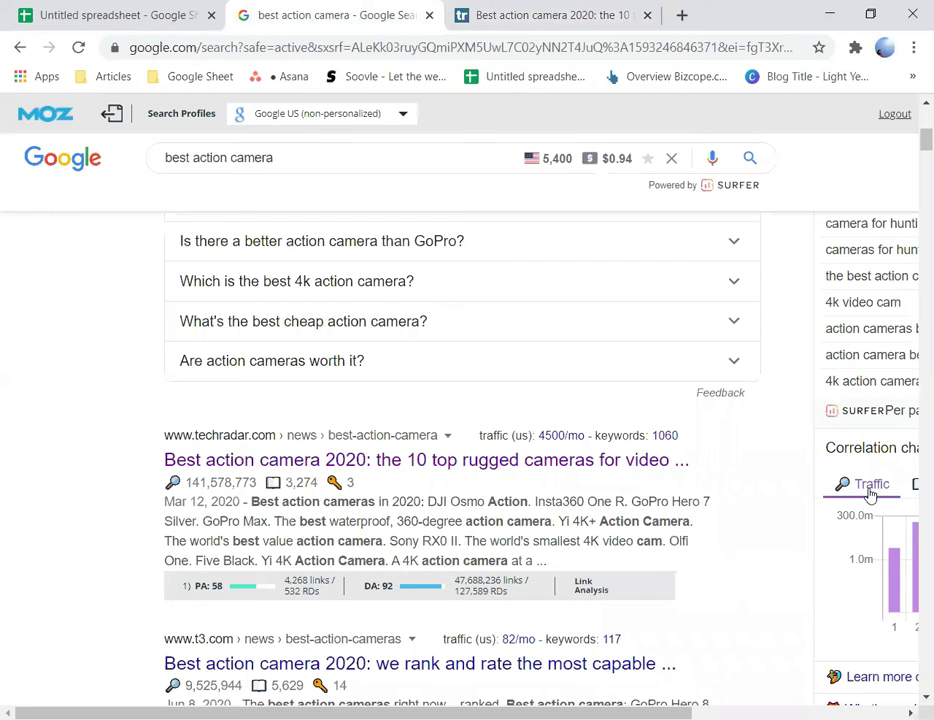
click(590, 12)
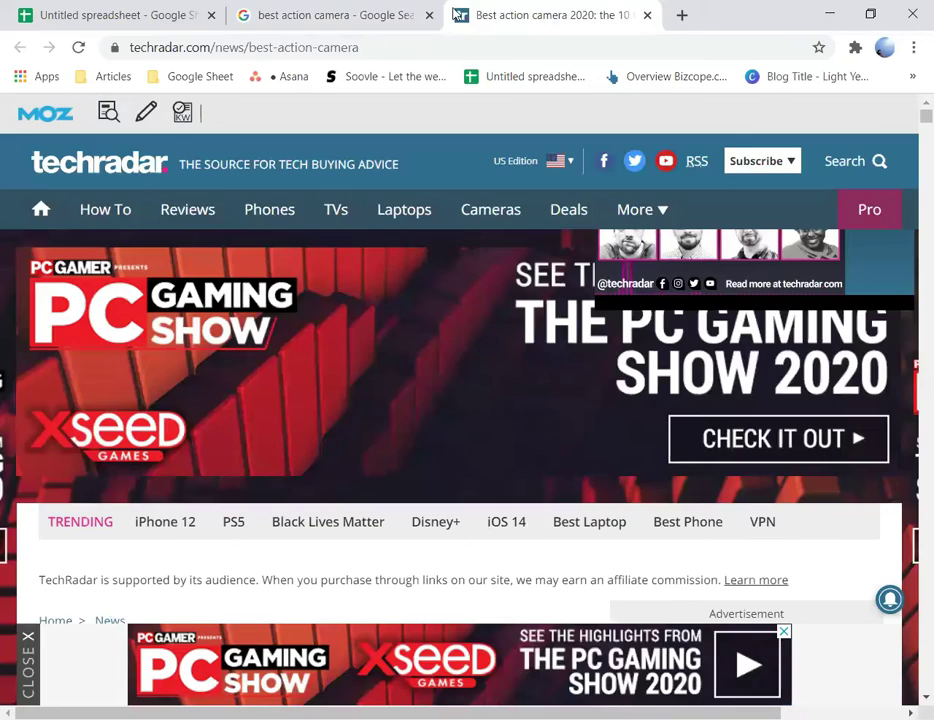
click(350, 12)
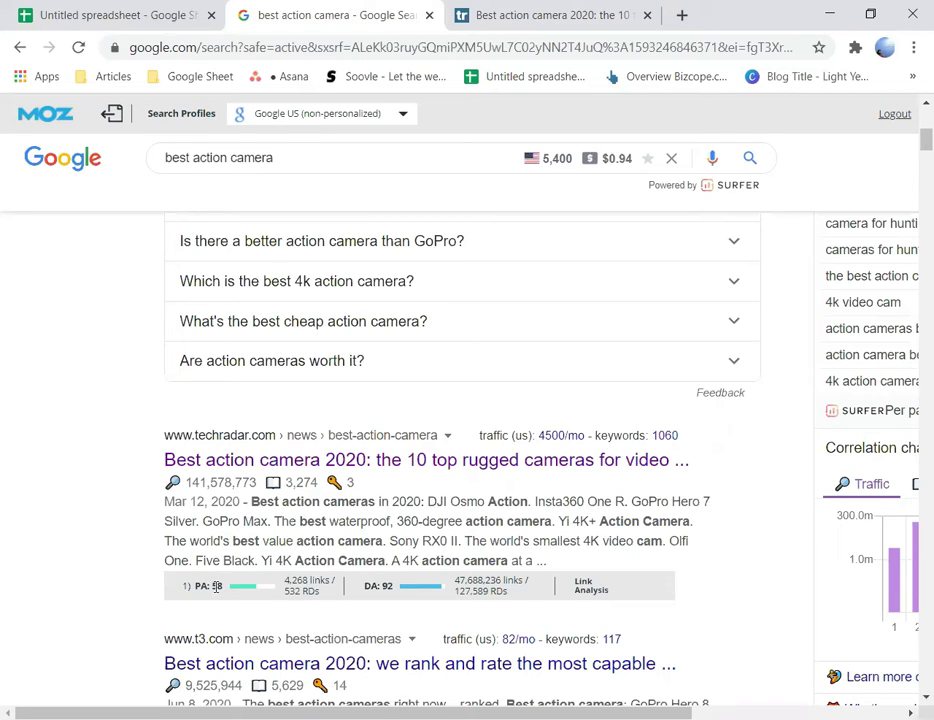
double_click(215, 597)
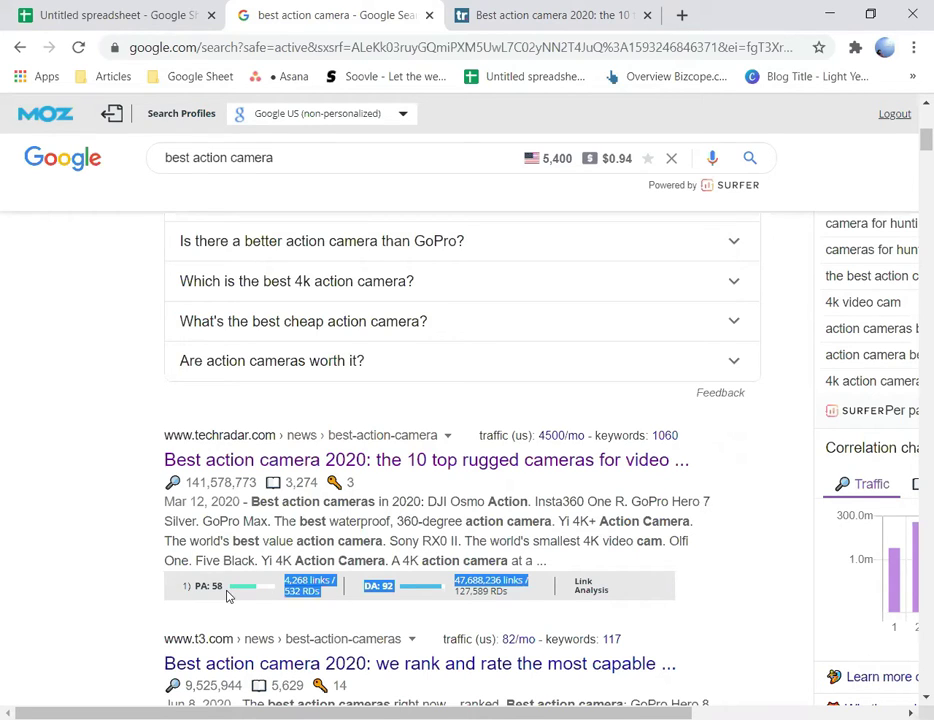
click(16, 5)
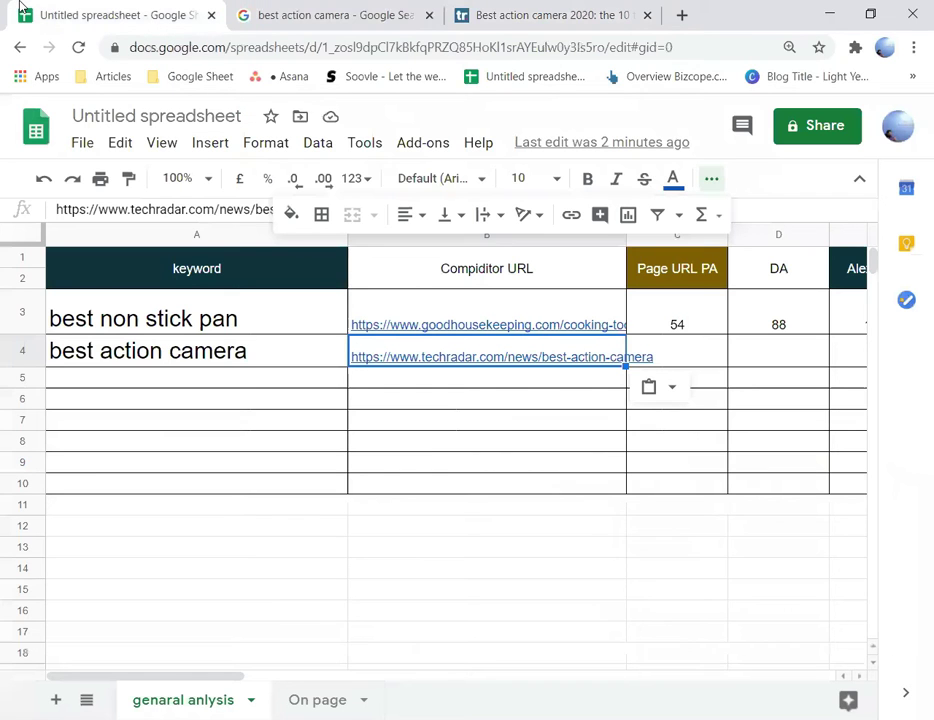
Step: Enter 58 as the Page URL PA for the "best action camera" row
click(706, 368)
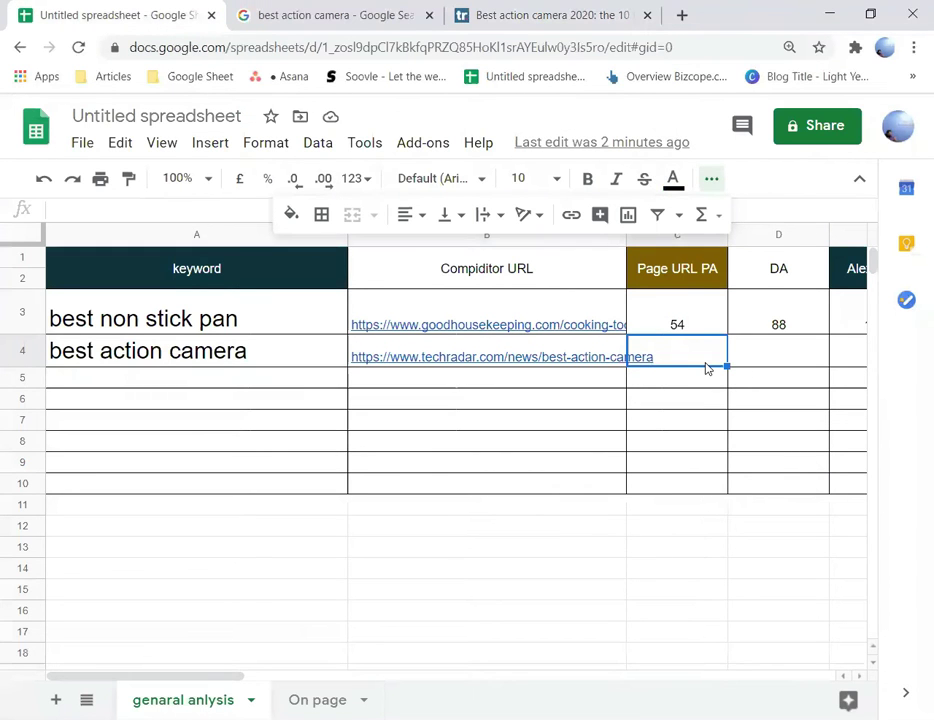
text(58)
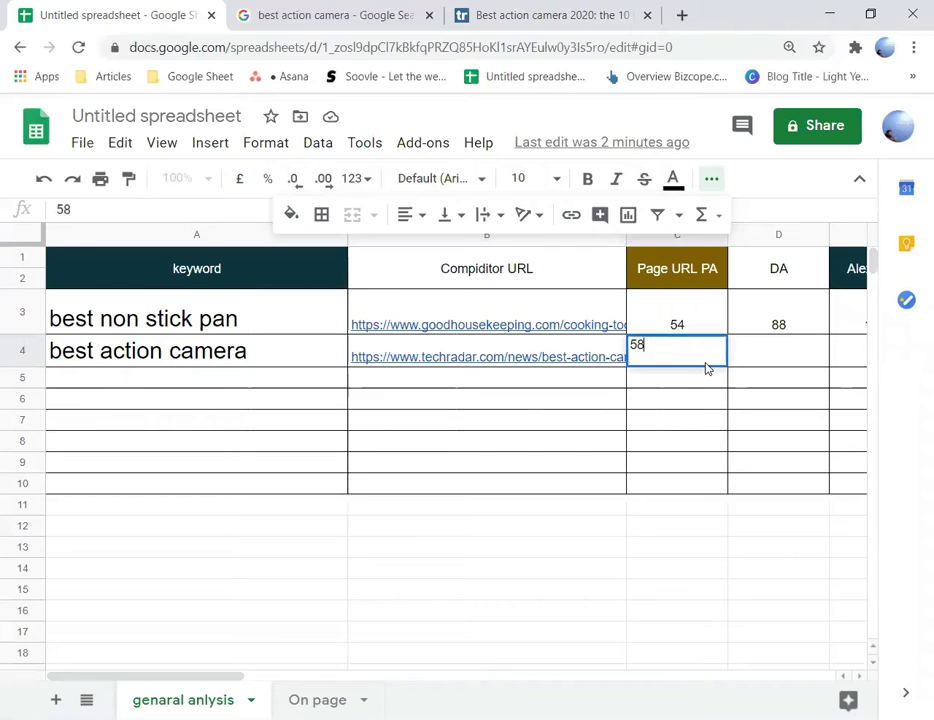
key(Tab)
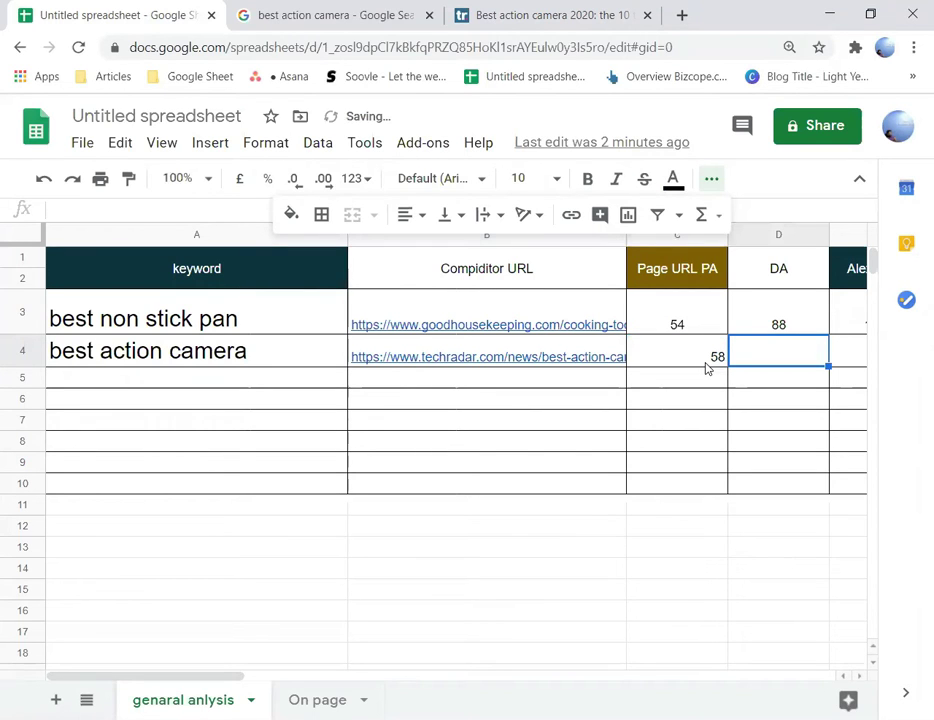
Step: Center the Page URL PA and DA cells horizontally from row 4 through row 9
click(682, 346)
drag(682, 346, 680, 472)
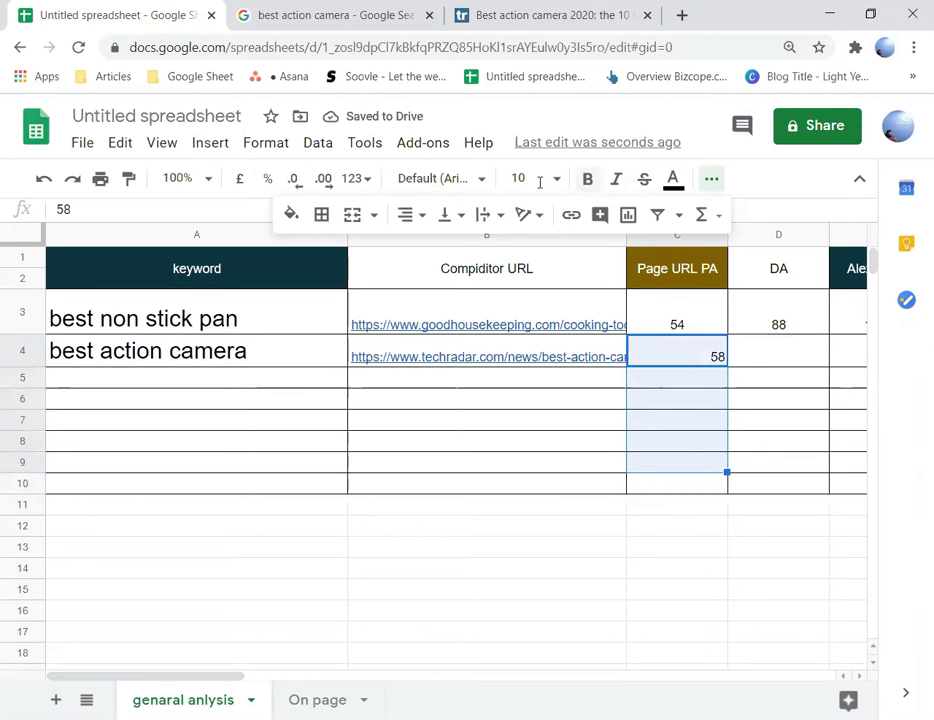
click(412, 214)
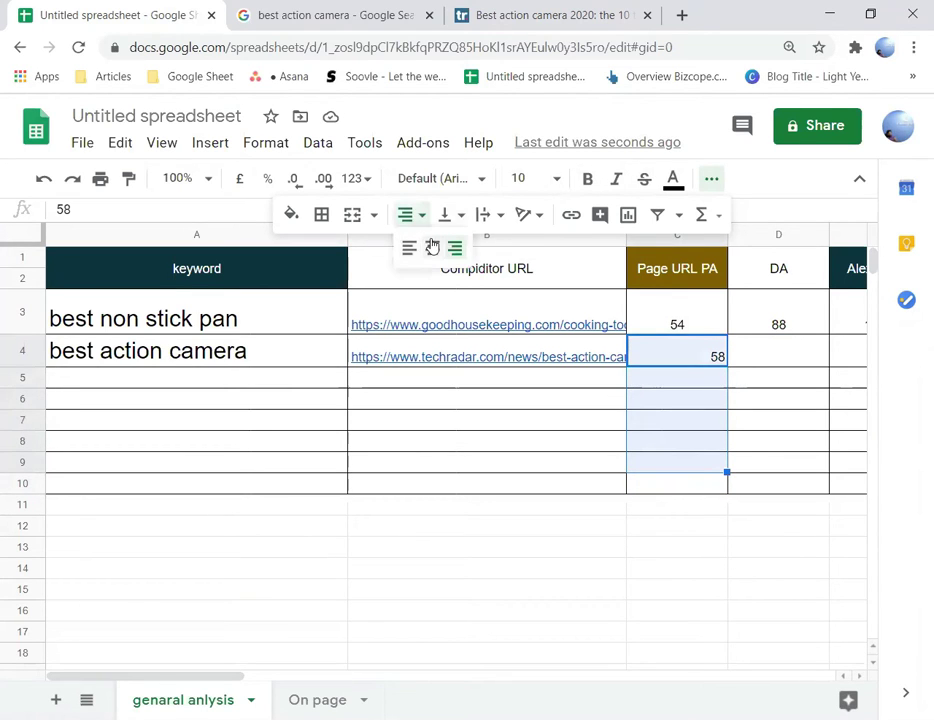
click(432, 246)
click(784, 358)
drag(784, 358, 801, 476)
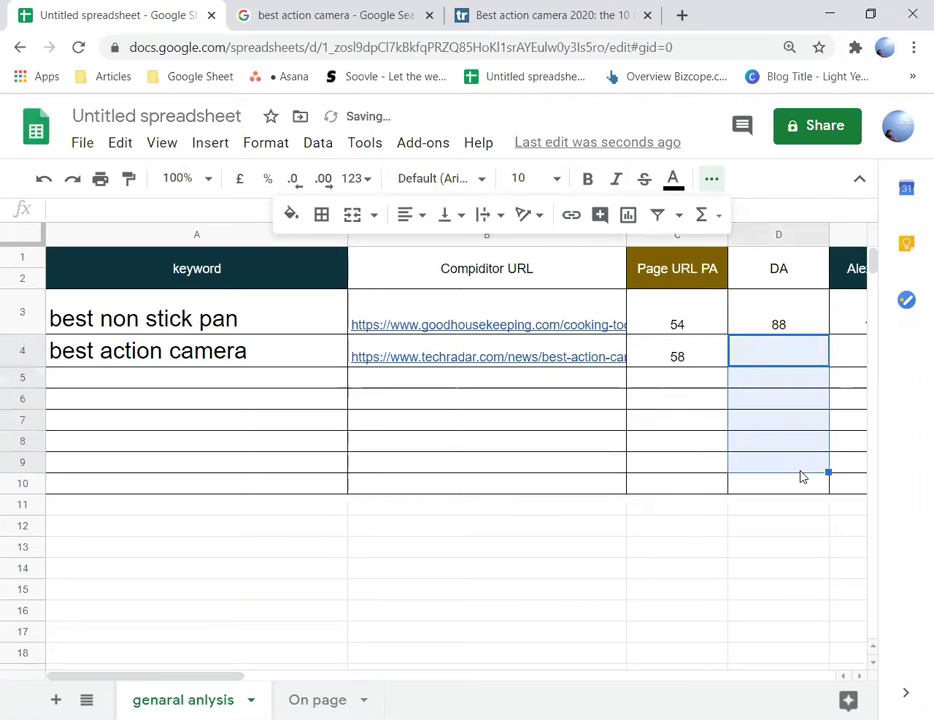
click(419, 220)
click(436, 248)
Step: Look up the TechRadar result's DA on the search results page and enter 92 in the "best action camera" row's DA cell
click(782, 350)
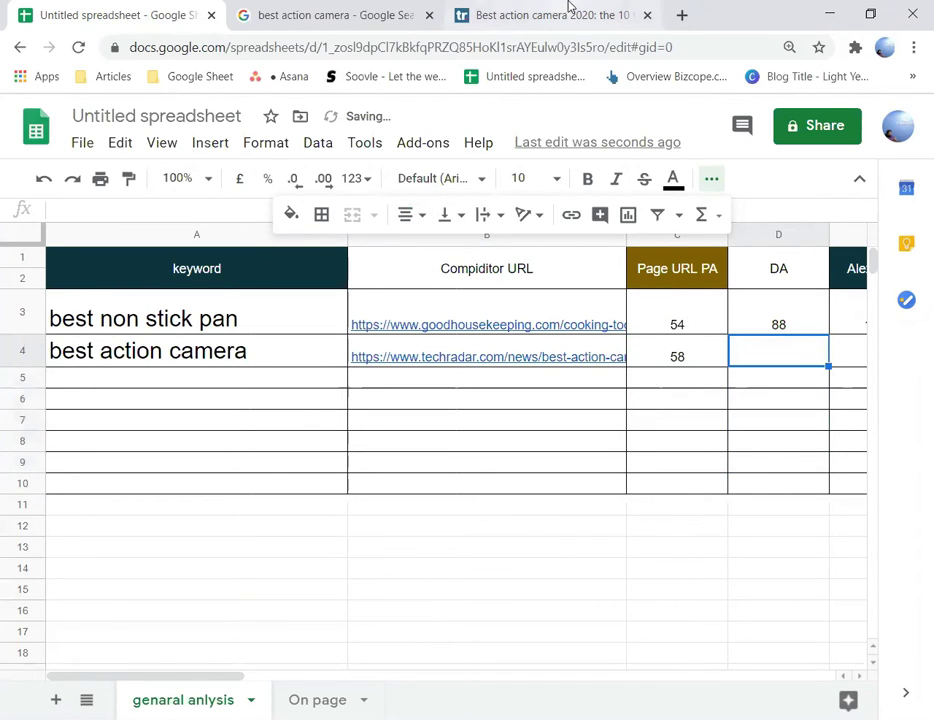
click(332, 18)
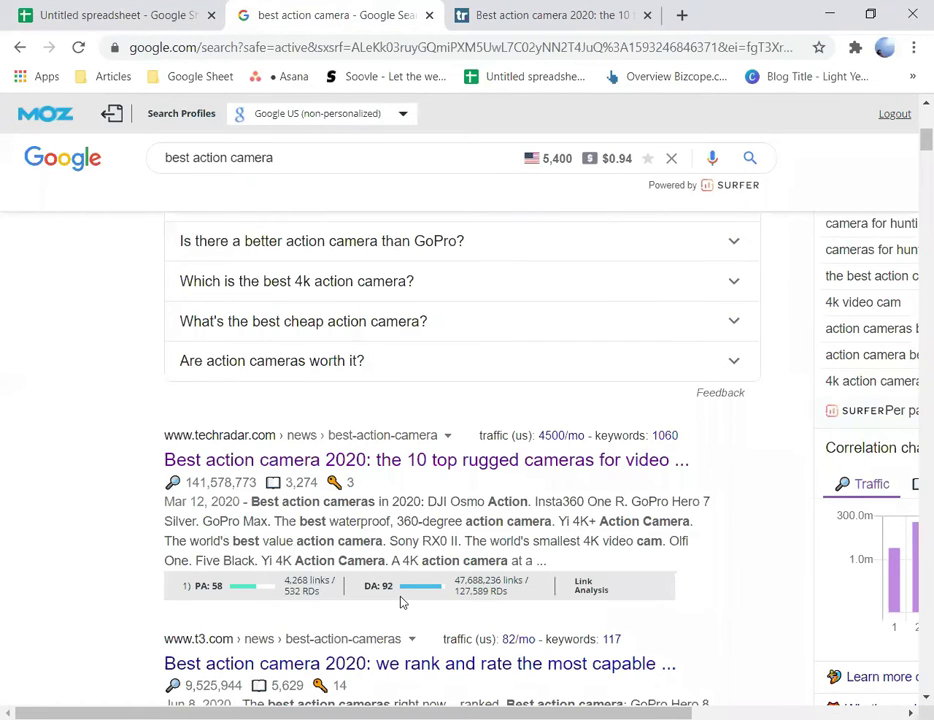
click(3, 9)
text(92)
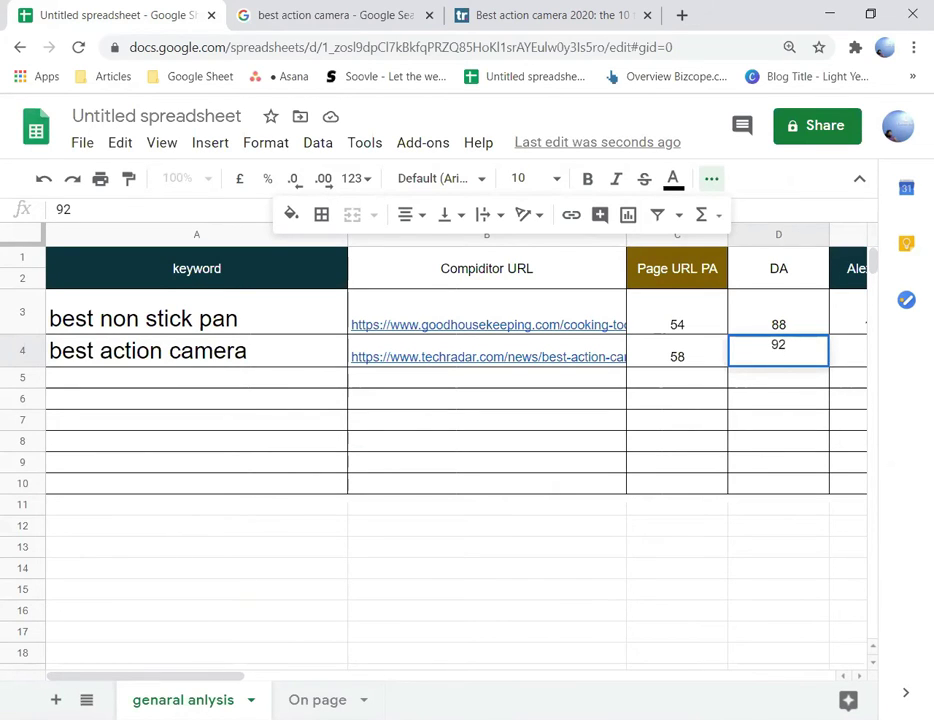
key(Tab)
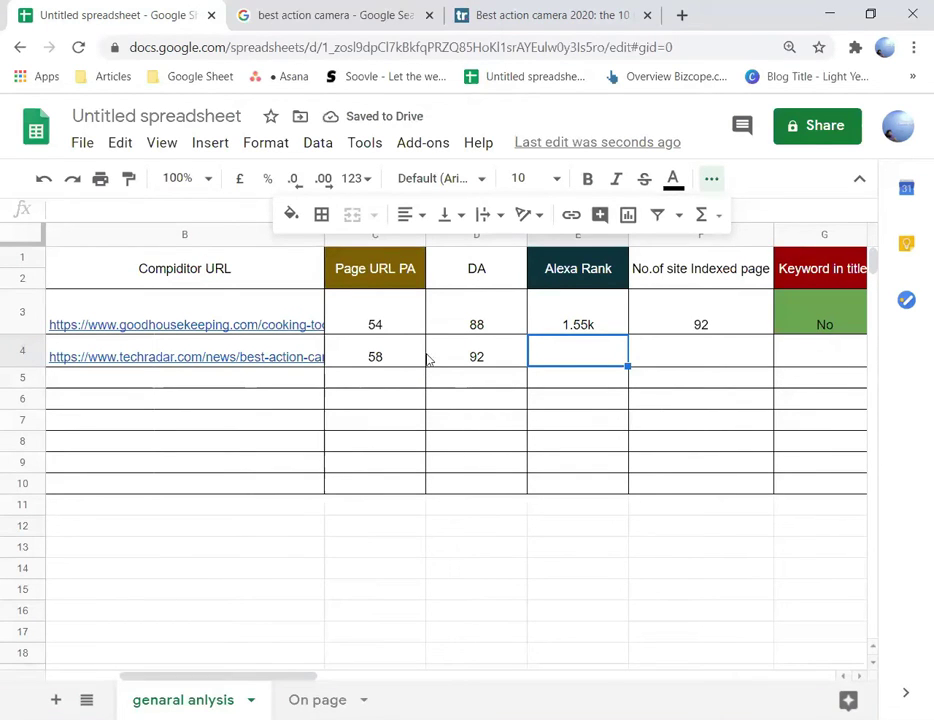
Step: On the TechRadar article, switch MozBar to DA mode and turn on SEOquake
click(600, 8)
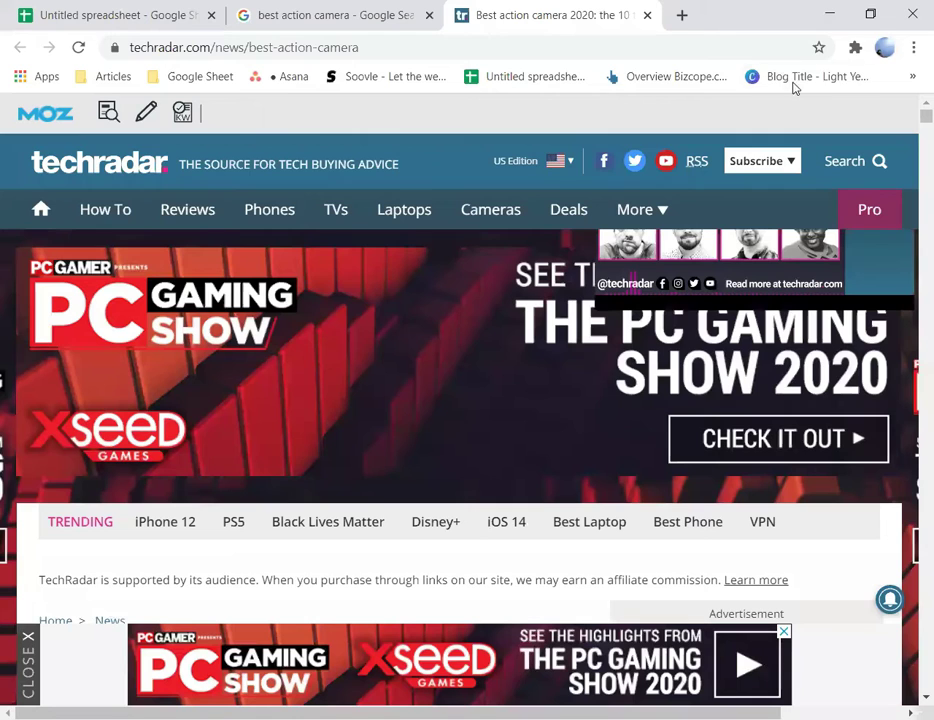
click(854, 48)
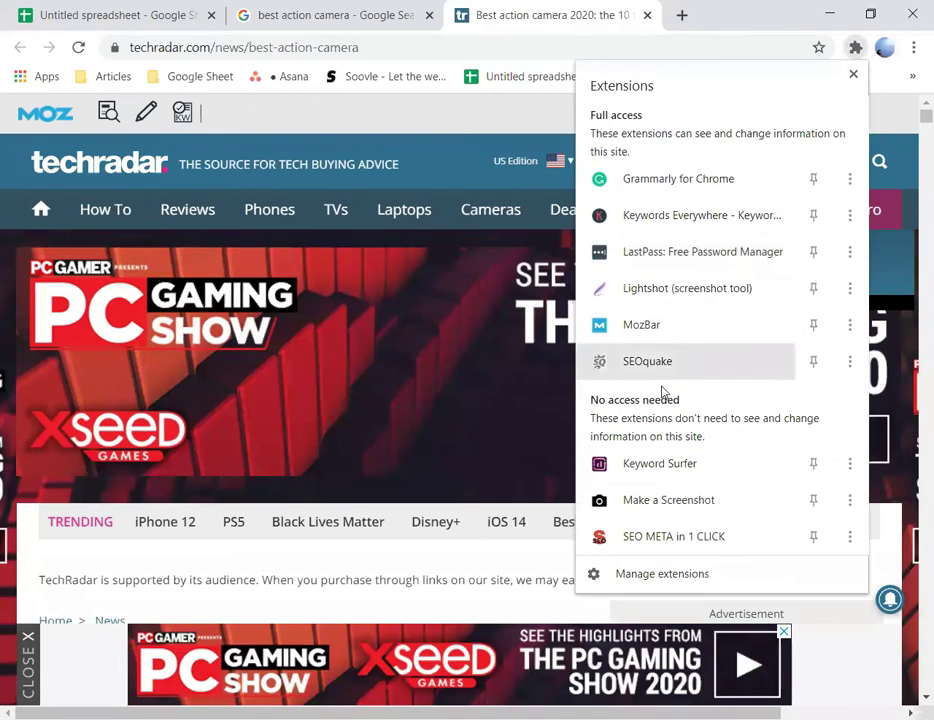
click(675, 331)
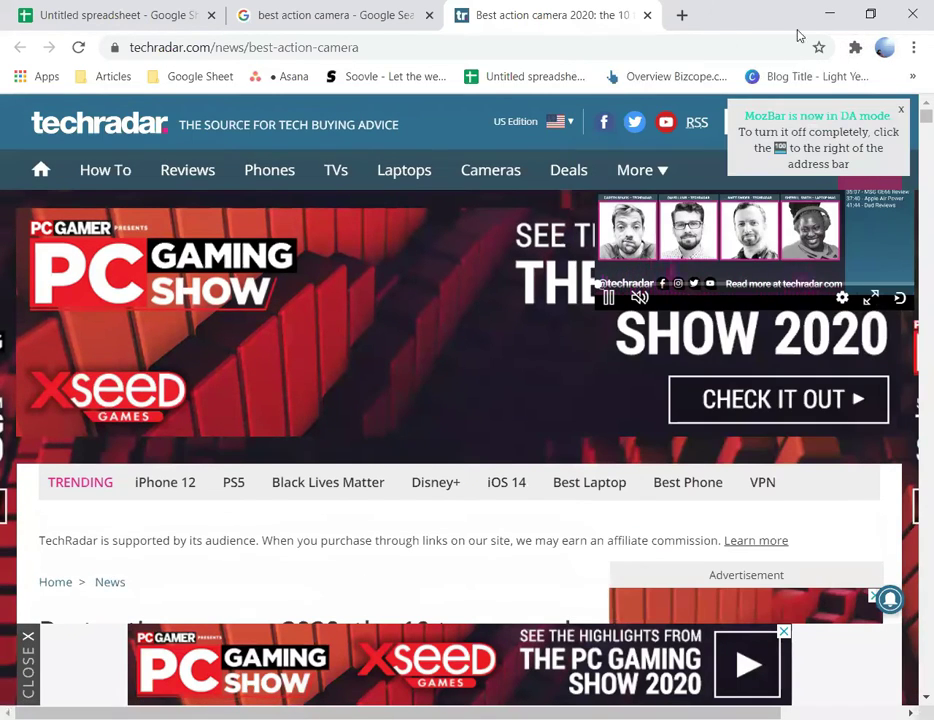
click(854, 48)
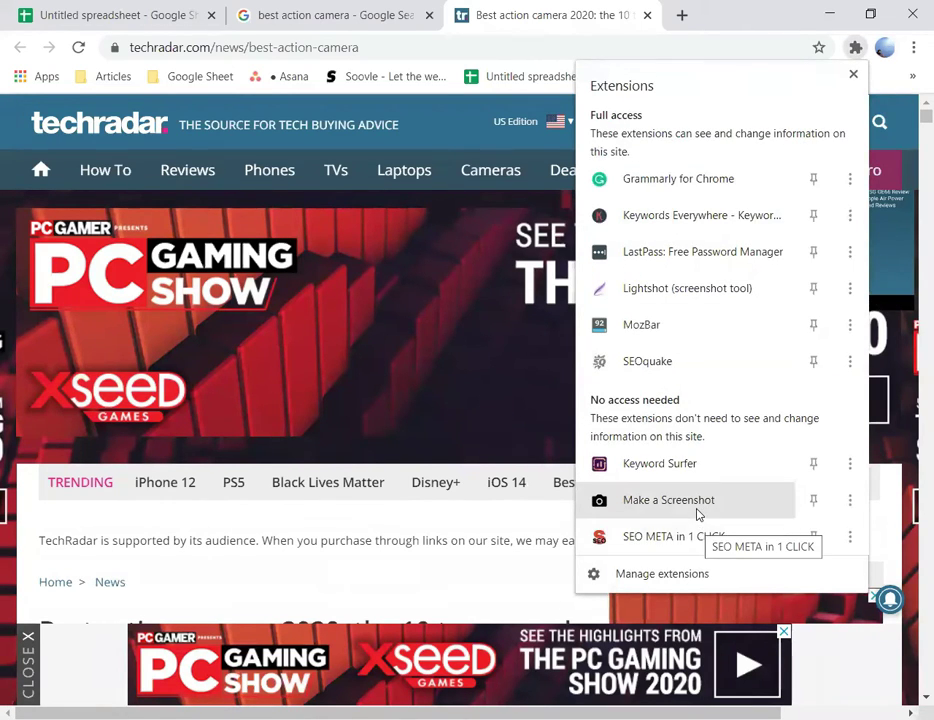
click(689, 372)
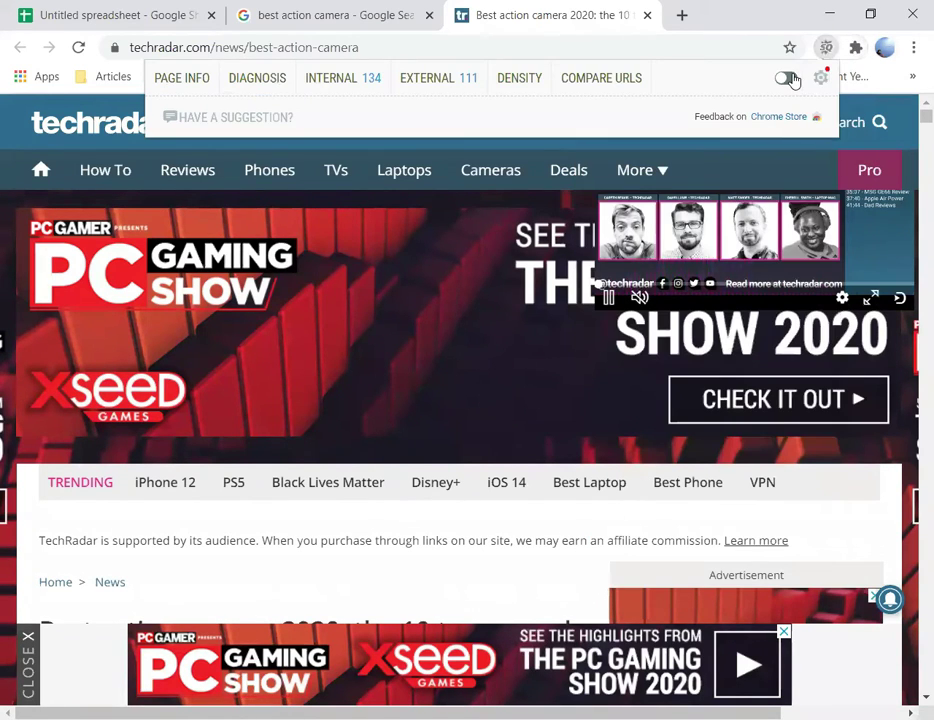
click(789, 78)
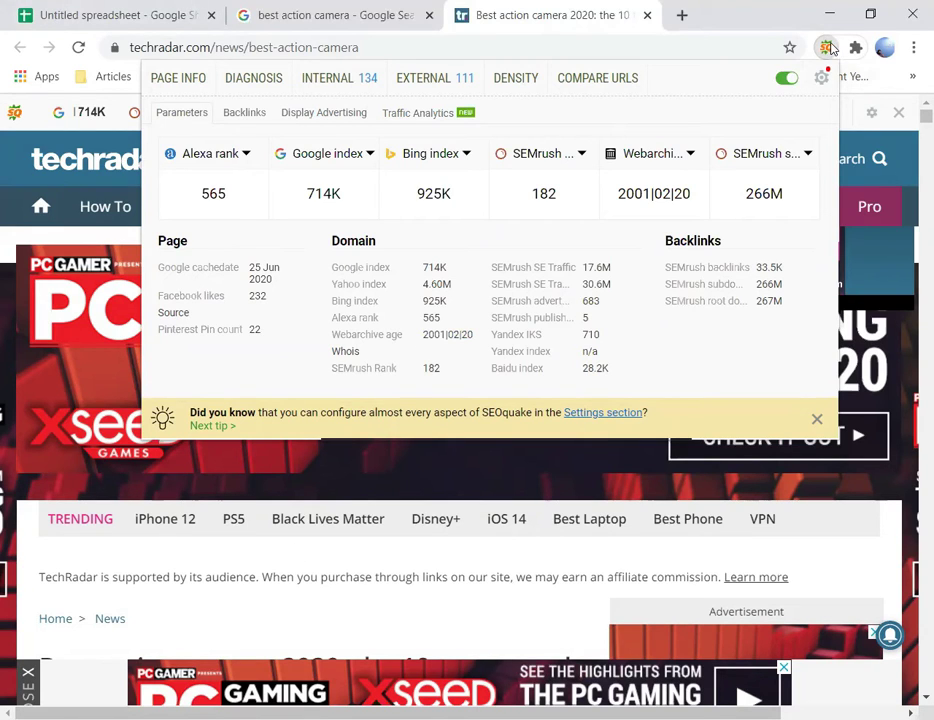
click(828, 47)
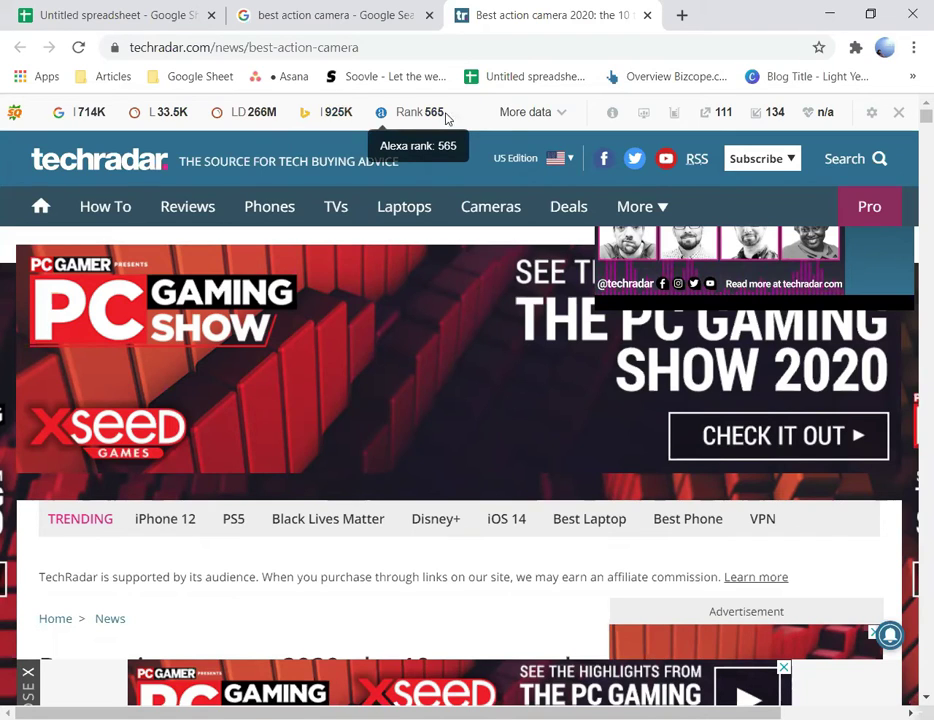
Step: Copy the Alexa rank 565 from the SEOquake bar into the "best action camera" row's Alexa Rank cell
double_click(427, 117)
key(ctrl+c)
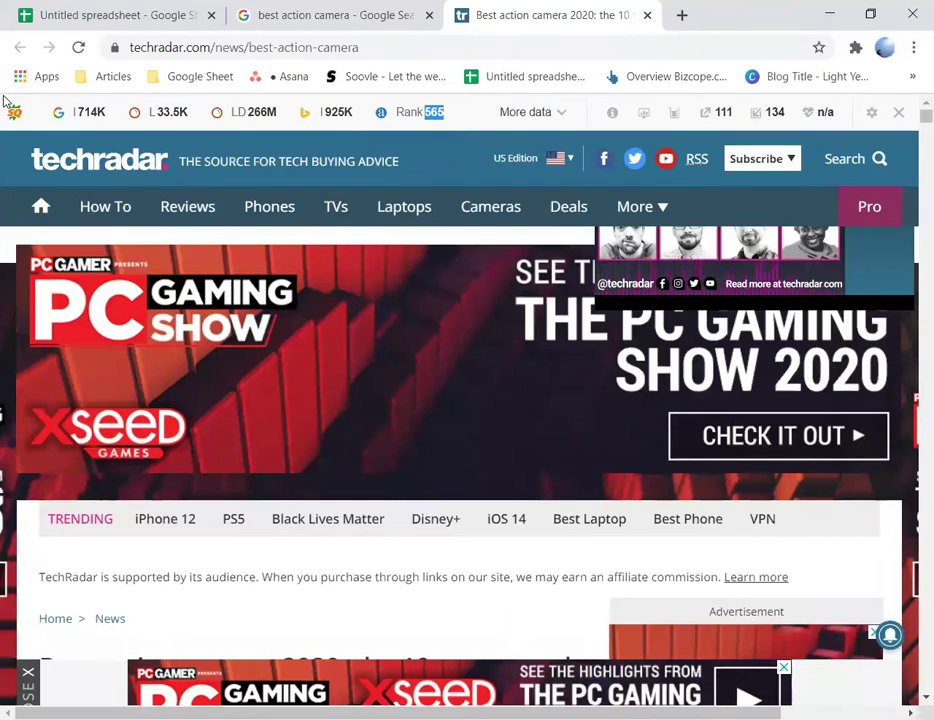
click(11, 8)
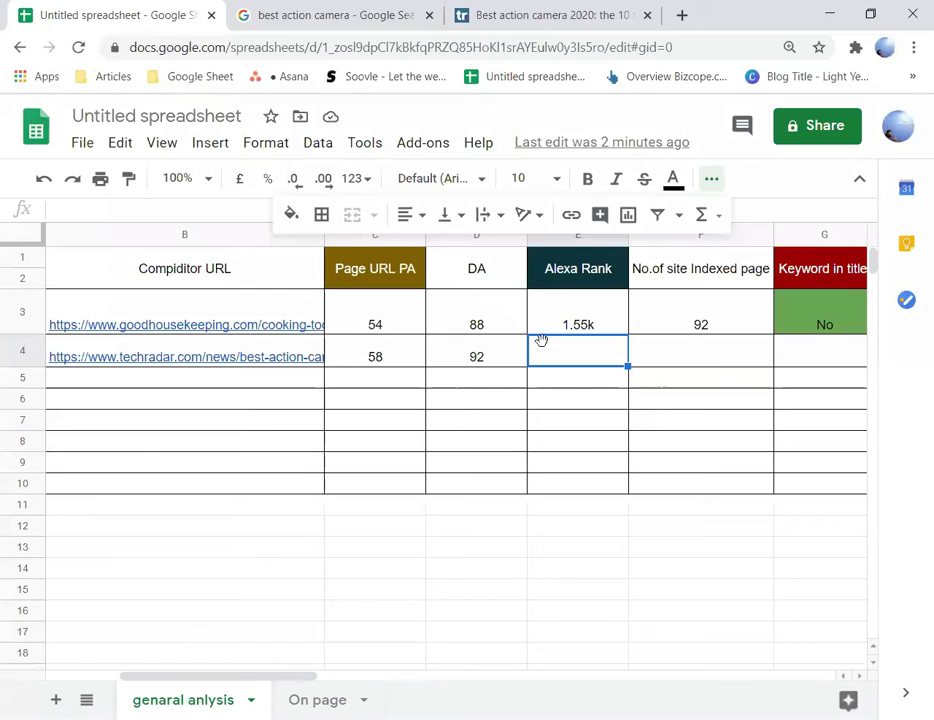
key(ctrl+v)
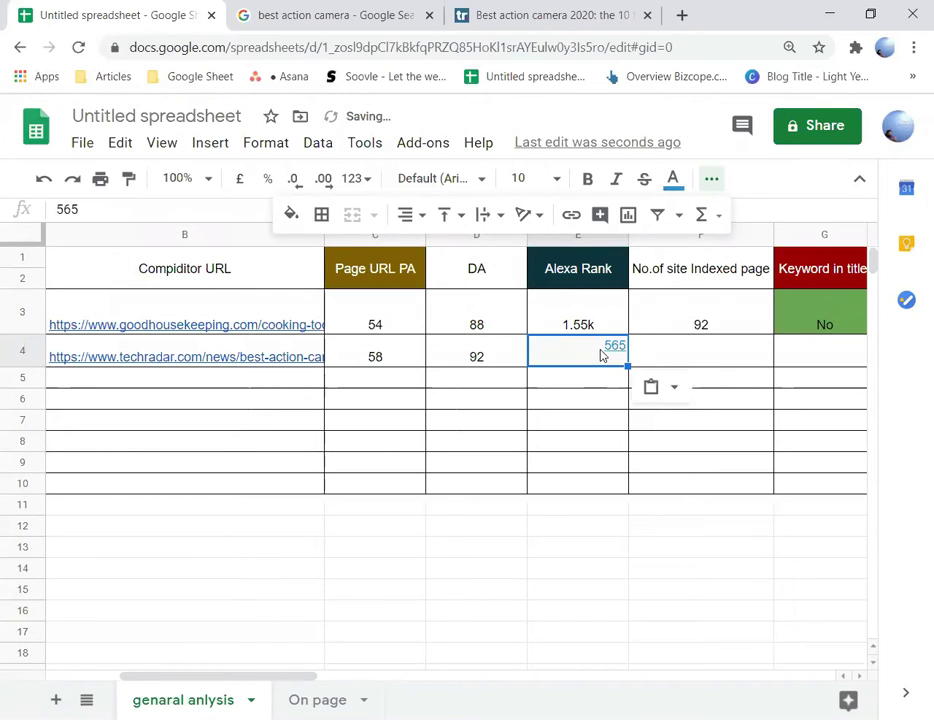
Step: Remove the link from the pasted Alexa rank, center it horizontally and make its text black
mouse_move(605, 353)
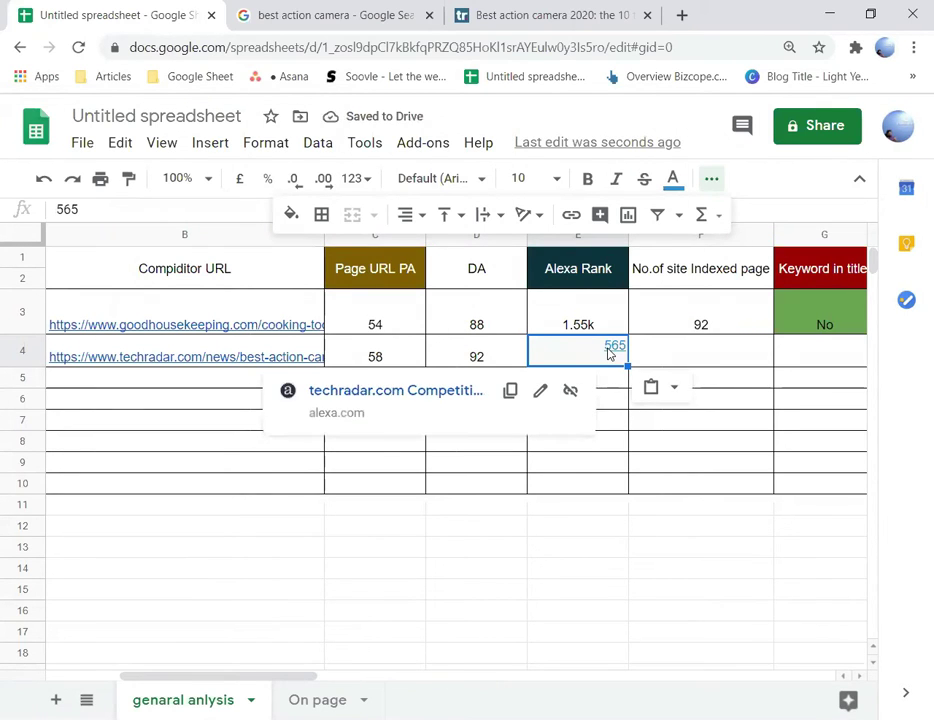
click(570, 390)
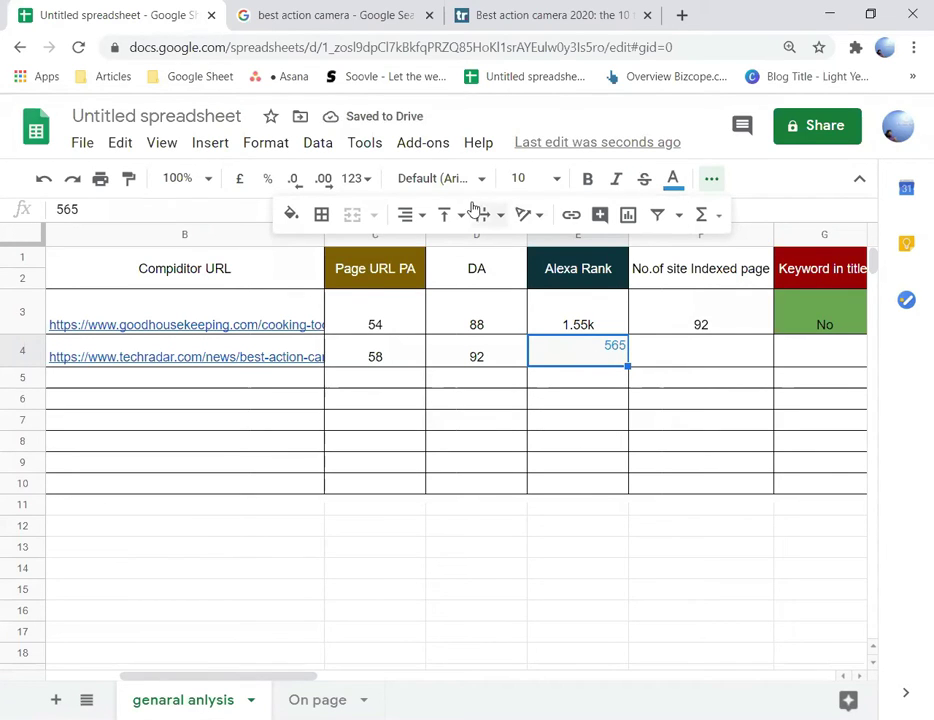
click(407, 216)
click(432, 248)
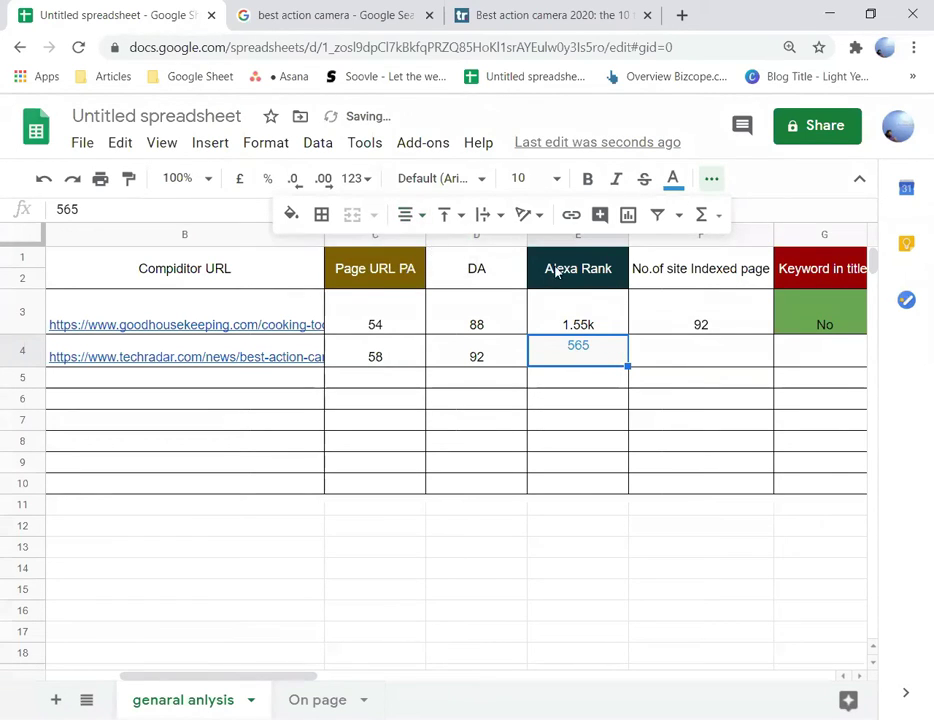
click(673, 180)
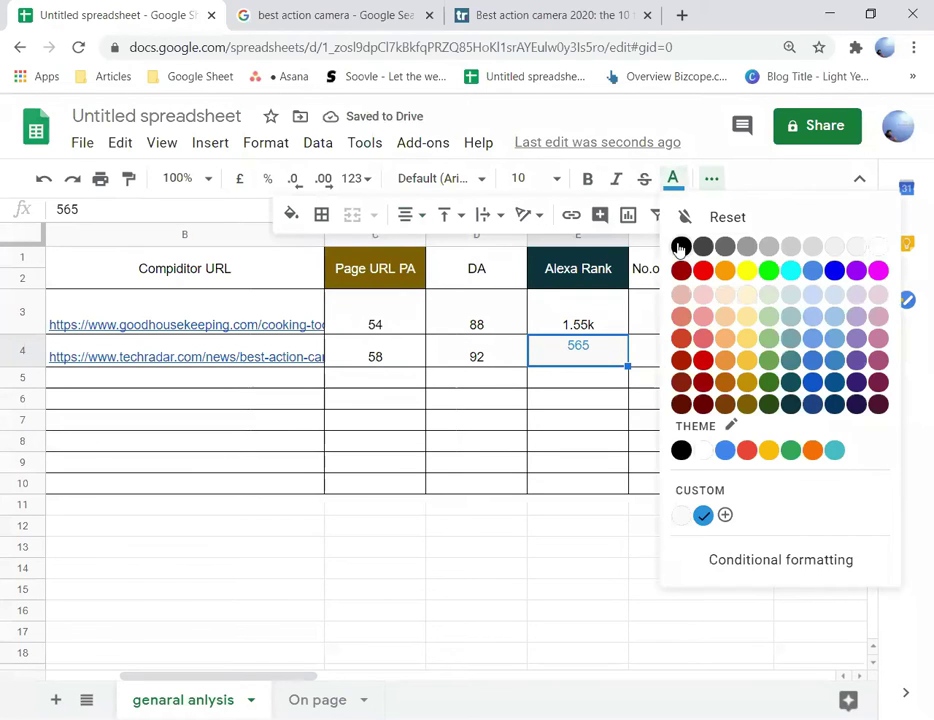
click(680, 247)
click(657, 350)
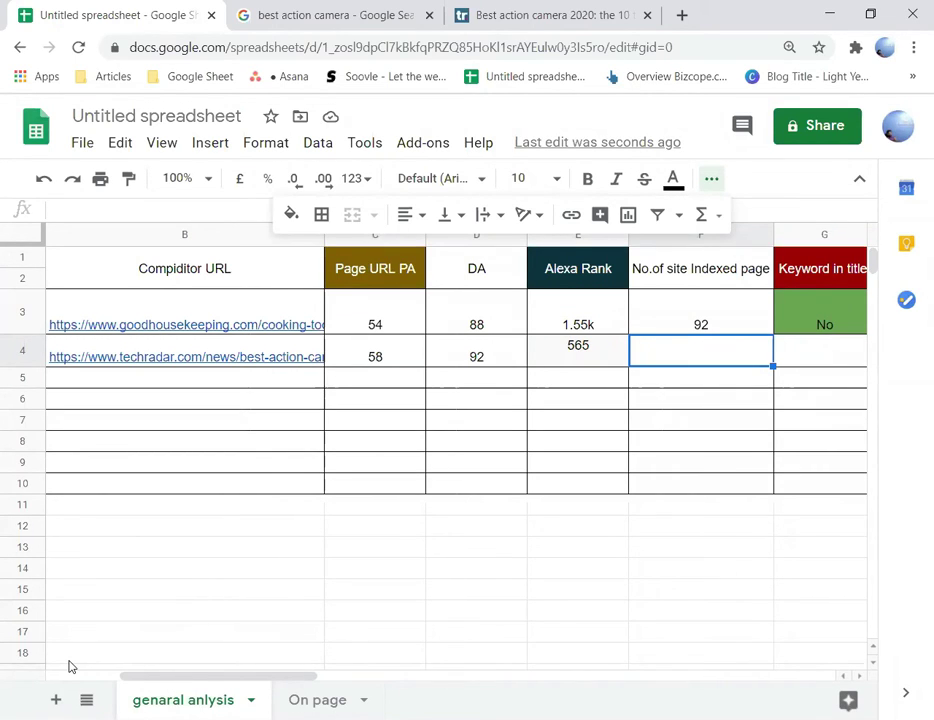
click(455, 216)
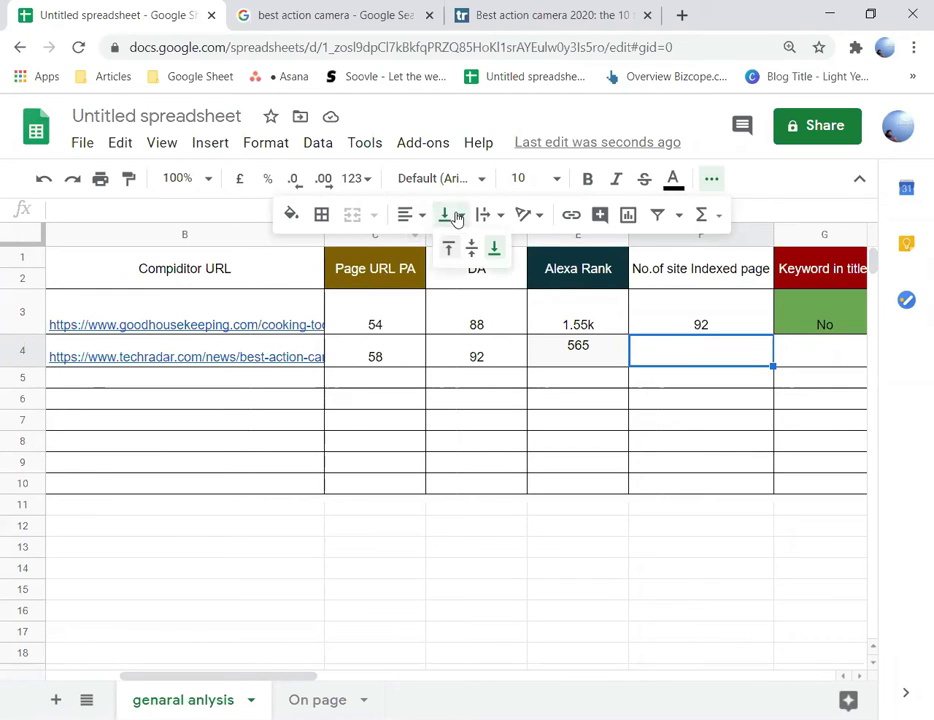
click(471, 247)
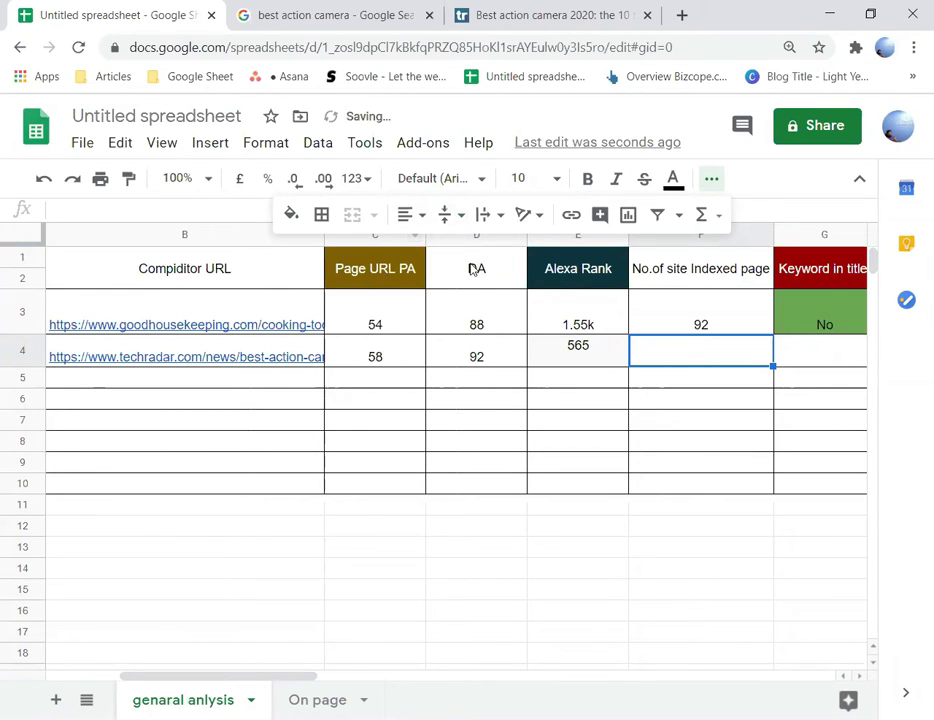
click(450, 215)
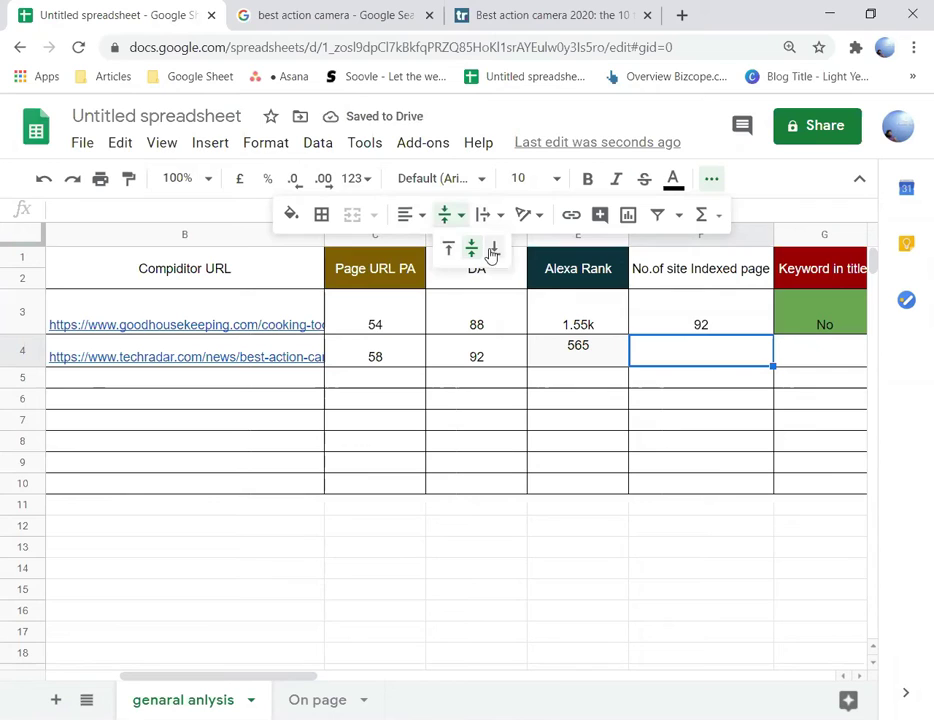
click(493, 254)
Step: Align the "best action camera" row's Alexa rank vertically to the bottom of its cell
click(588, 355)
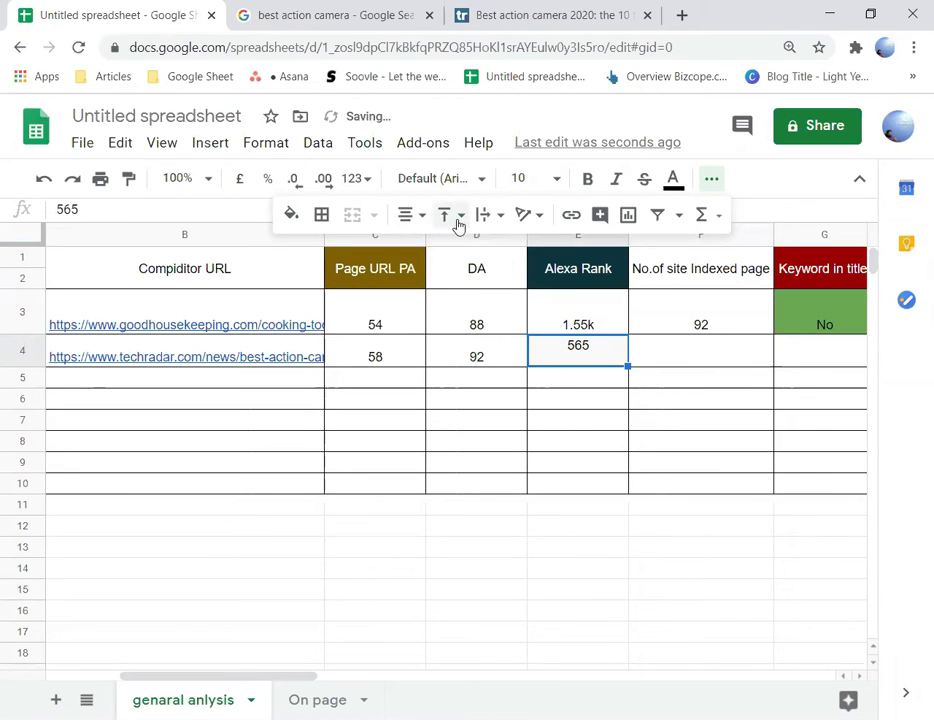
click(452, 216)
click(471, 248)
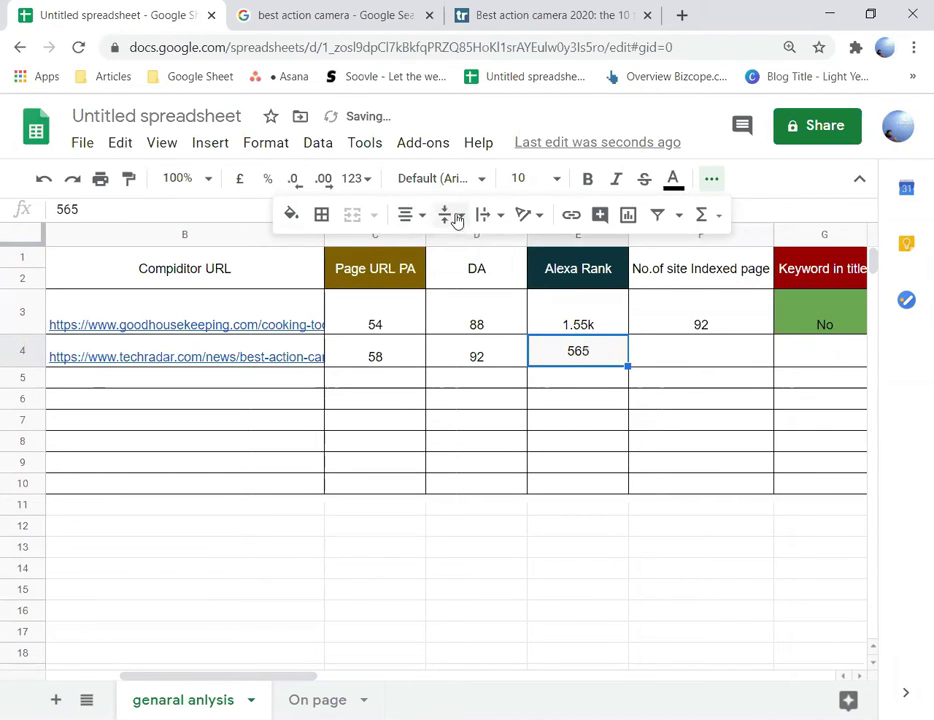
click(455, 217)
click(492, 250)
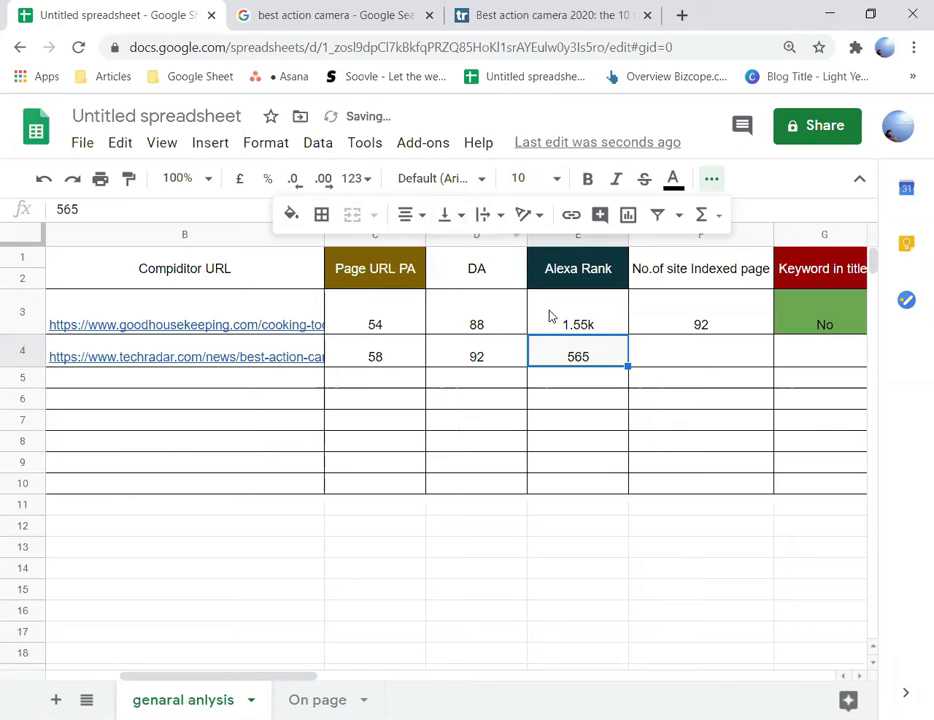
Step: Select the "best action camera" row's indexed-page cell and start a "site:" search query in a new browser tab
click(676, 357)
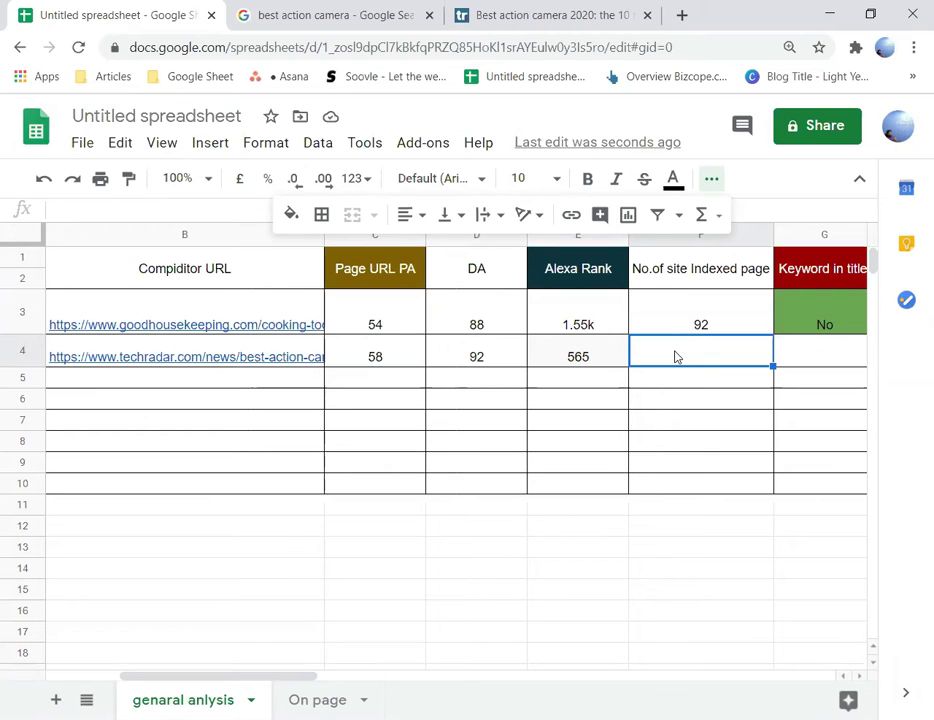
click(684, 15)
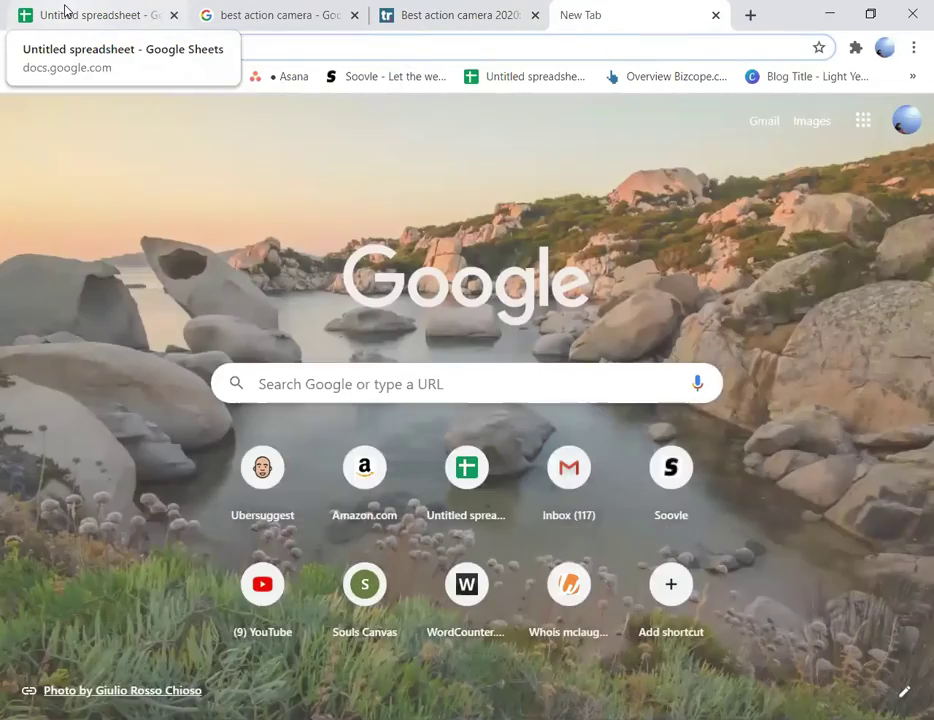
click(65, 10)
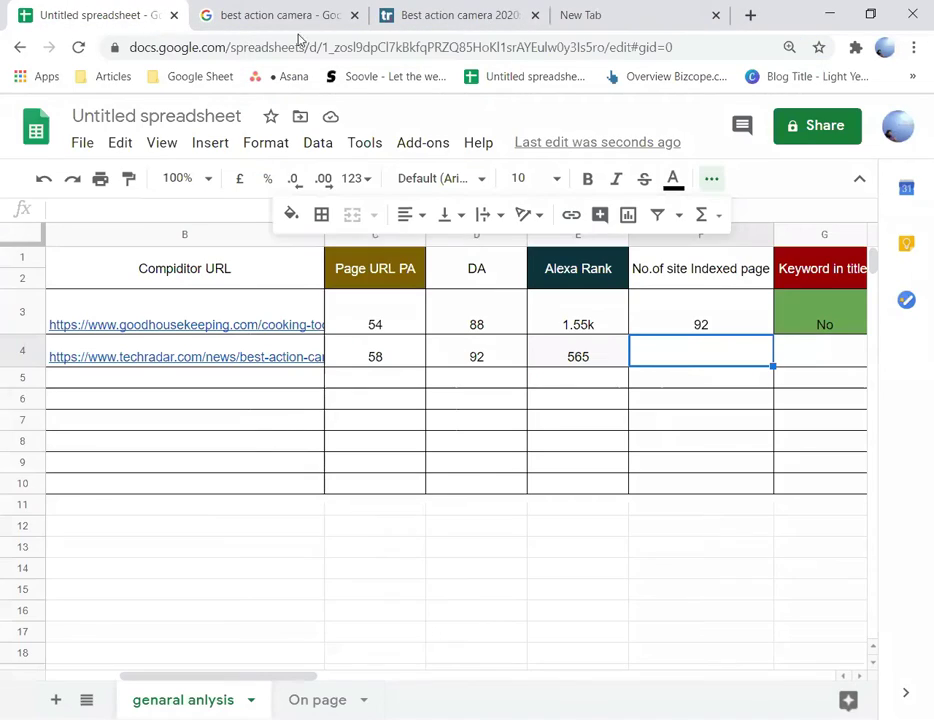
click(600, 12)
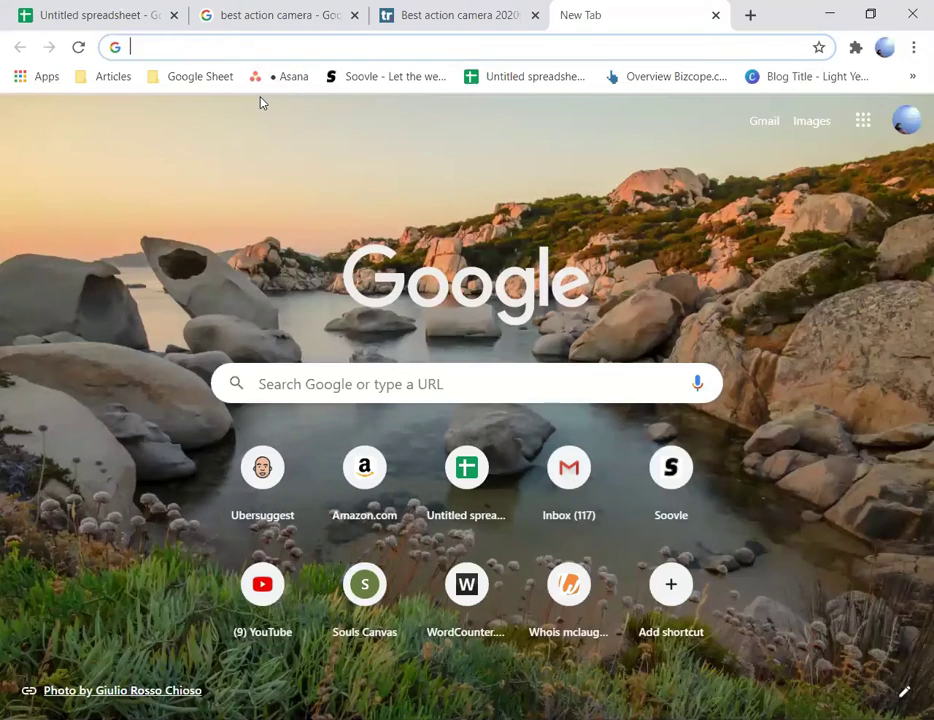
text(so)
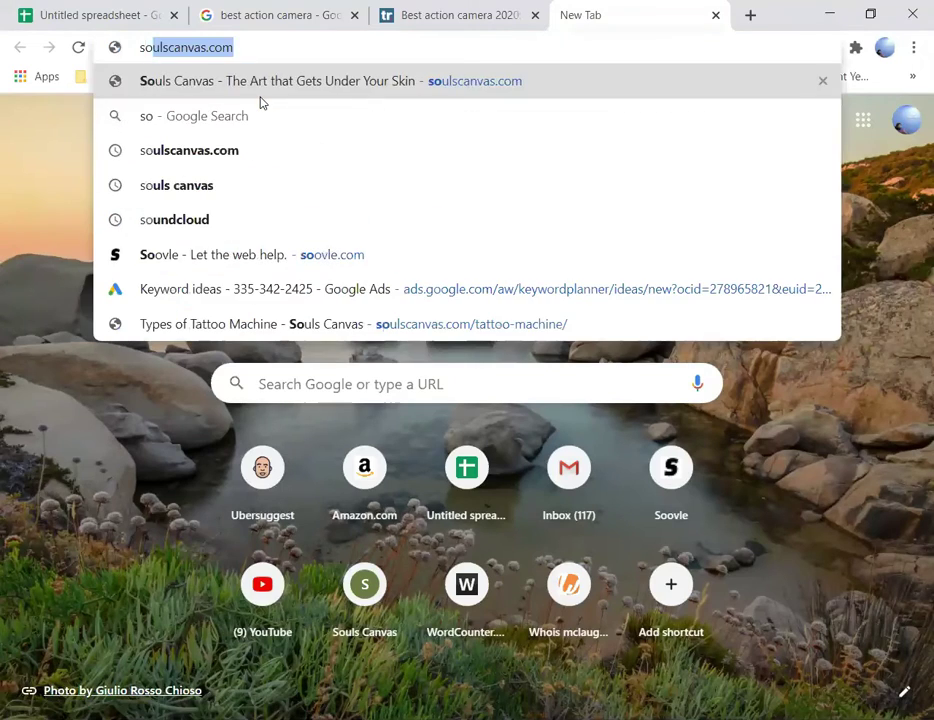
key(BackSpace)
key(BackSpace)
text(ite:)
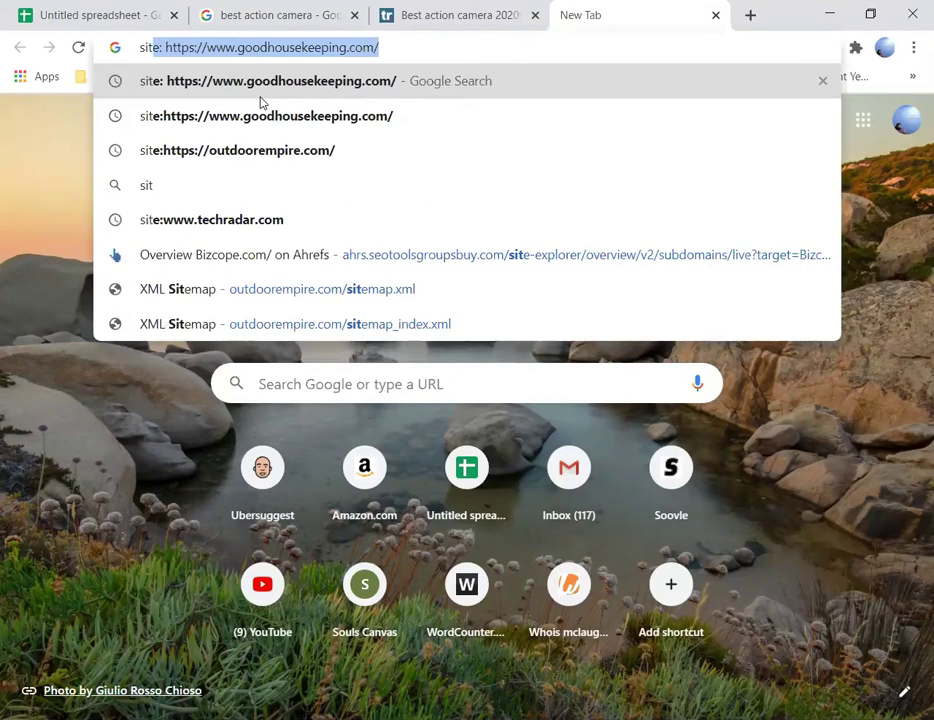
key(BackSpace)
key(BackSpace)
text("b)
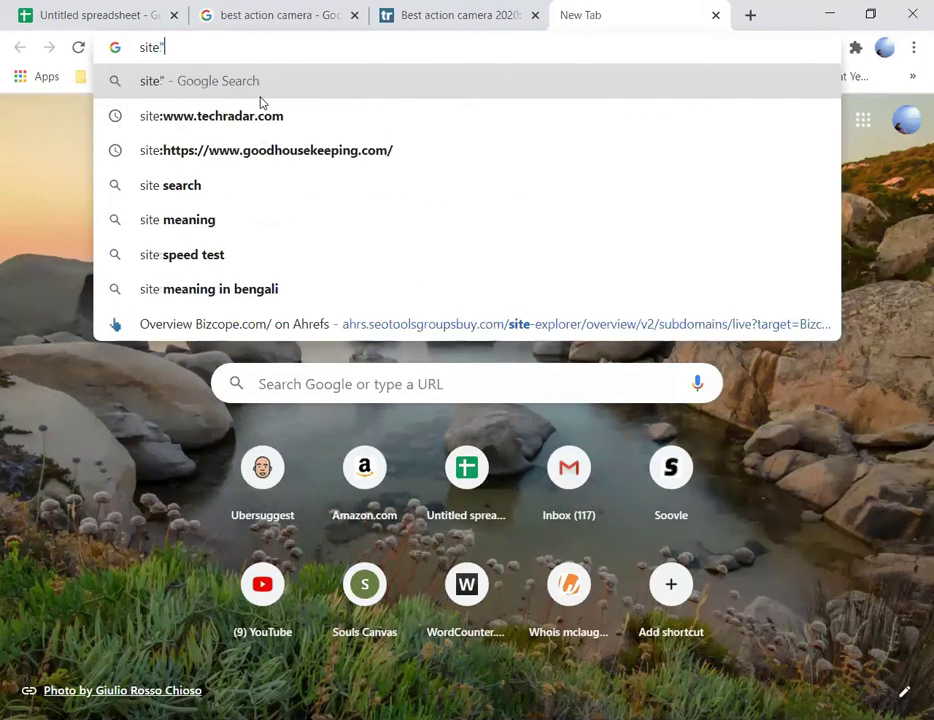
key(BackSpace)
key(BackSpace)
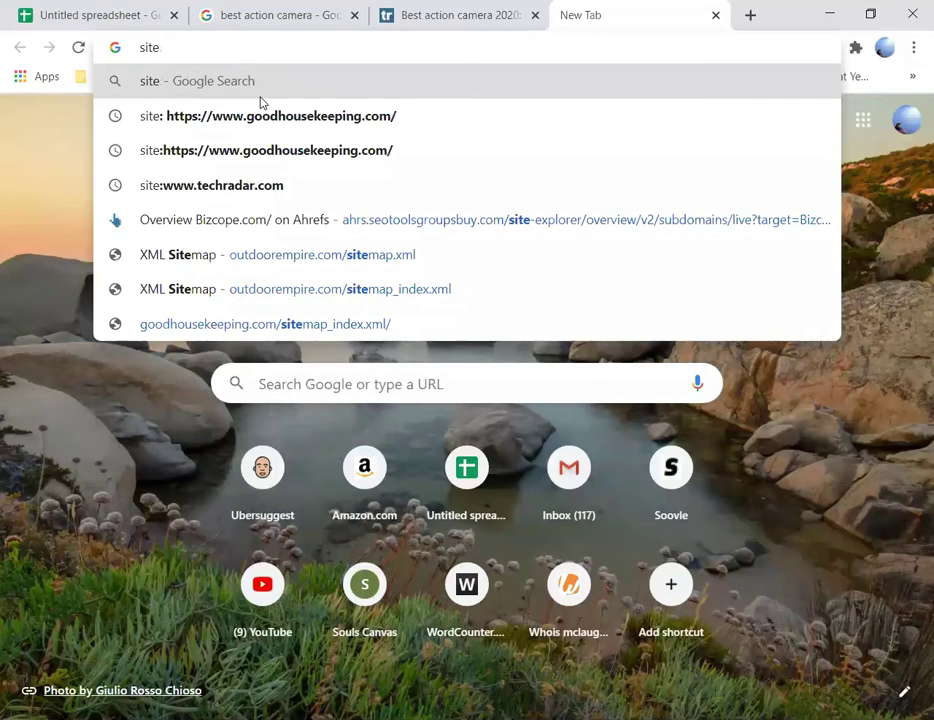
text(:)
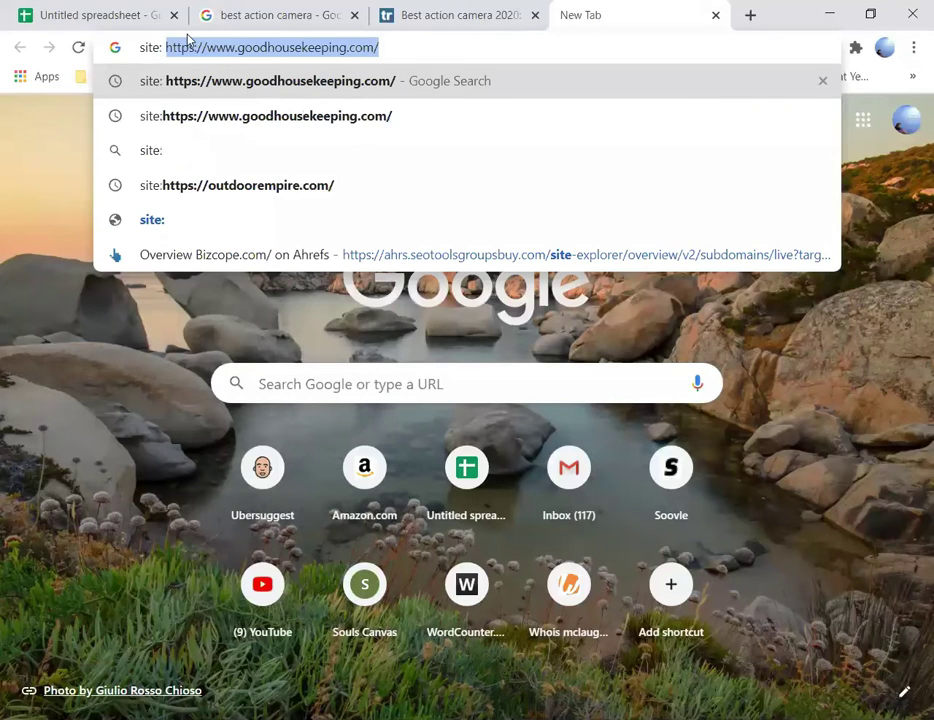
click(455, 12)
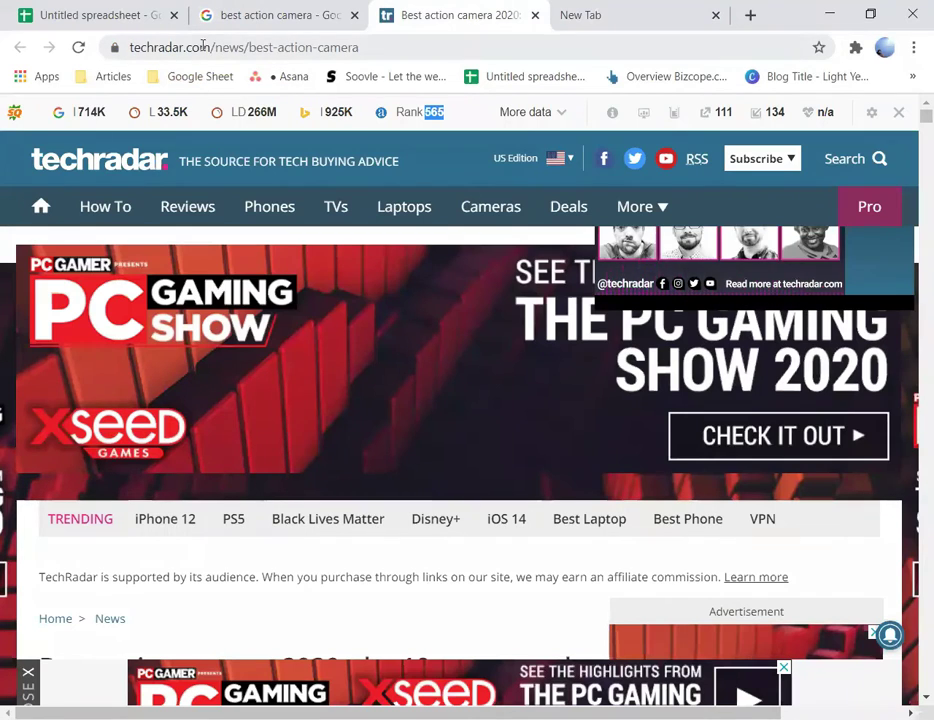
drag(211, 47, 95, 64)
key(ctrl+c)
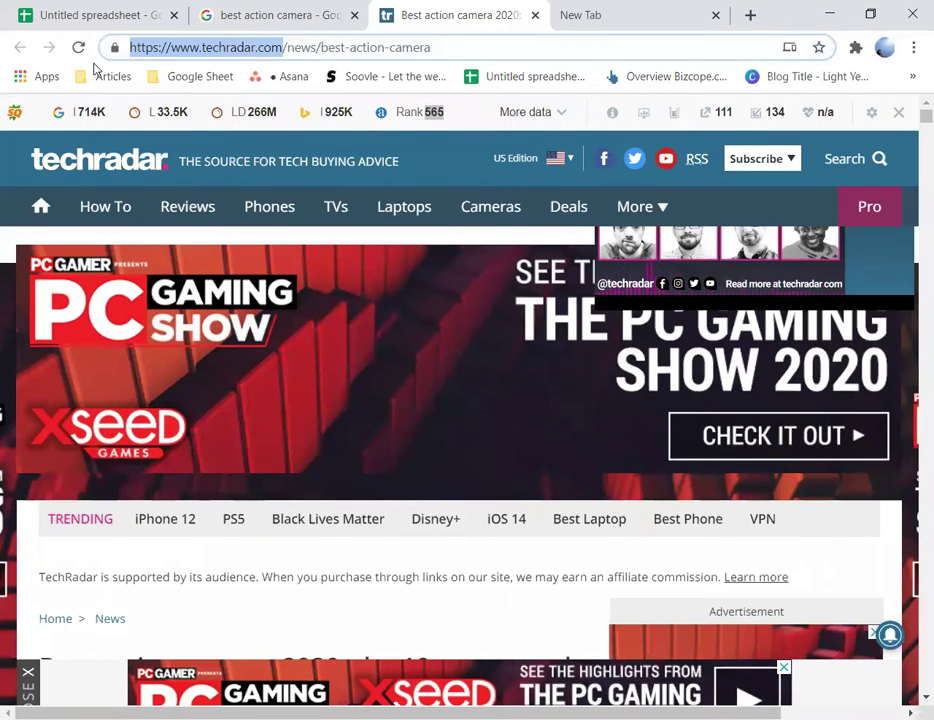
click(660, 12)
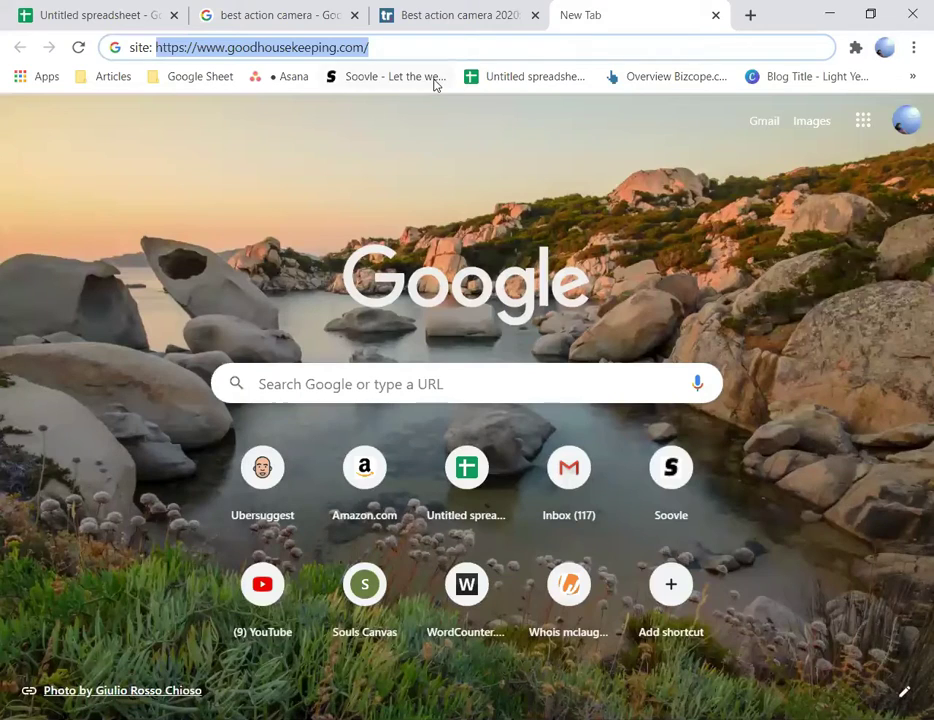
key(ctrl+v)
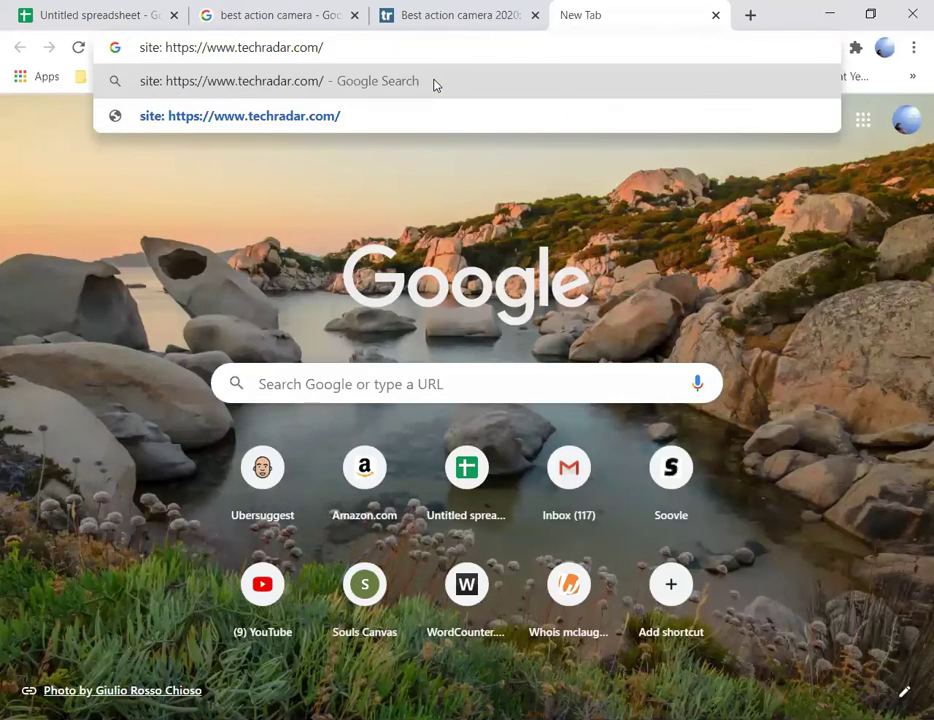
click(435, 85)
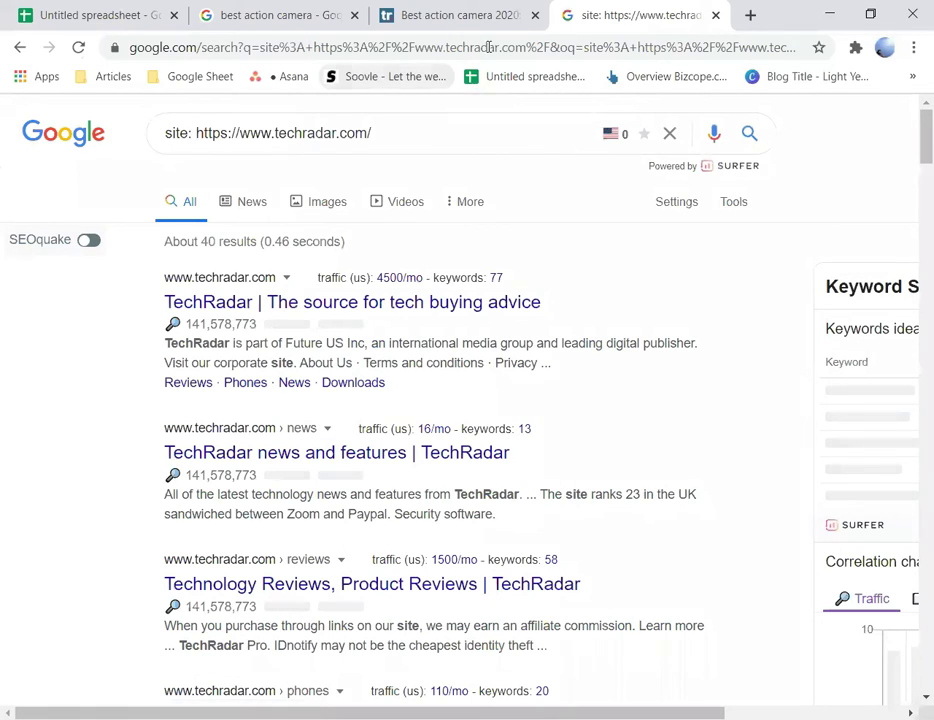
Step: Enter 40 as the "best action camera" row's number of indexed pages in the spreadsheet and center it horizontally
key(ctrl+shift+Tab)
key(ctrl+shift+Tab)
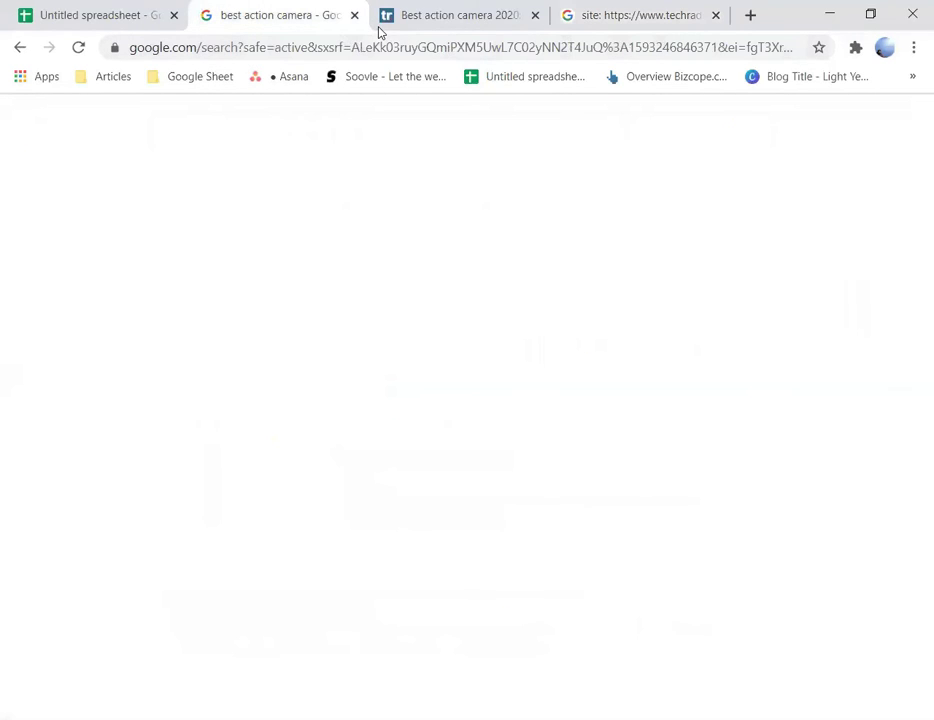
key(ctrl+shift+Tab)
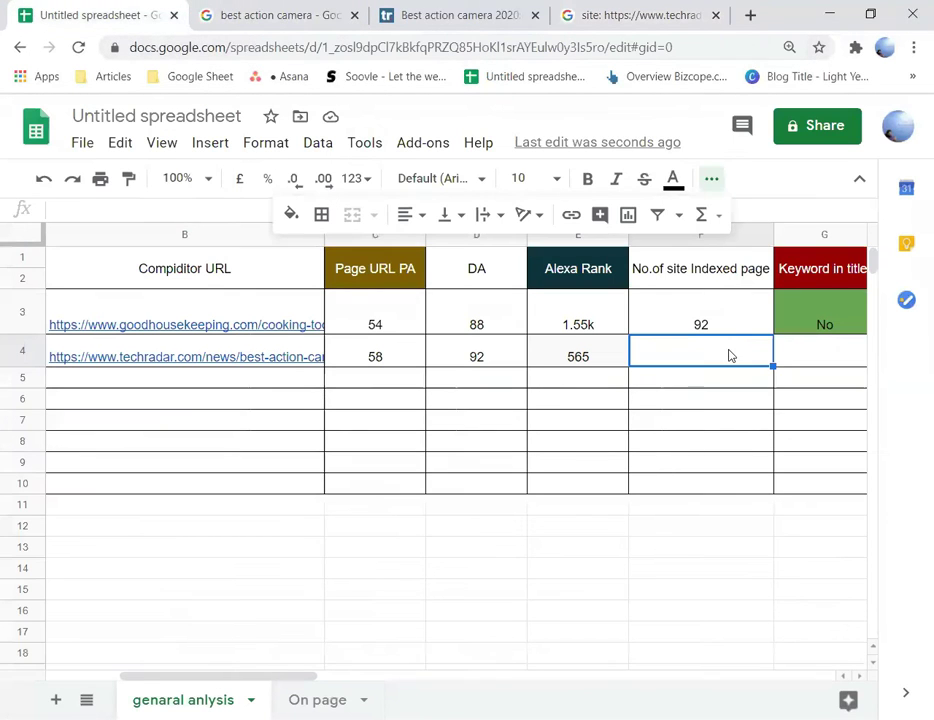
text(40)
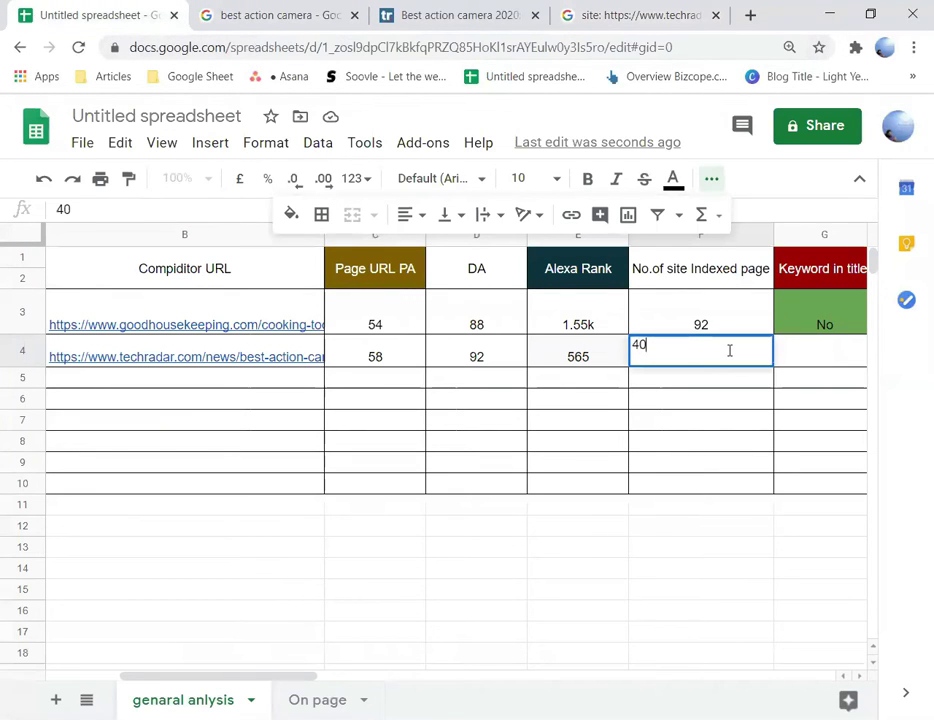
click(806, 365)
click(657, 362)
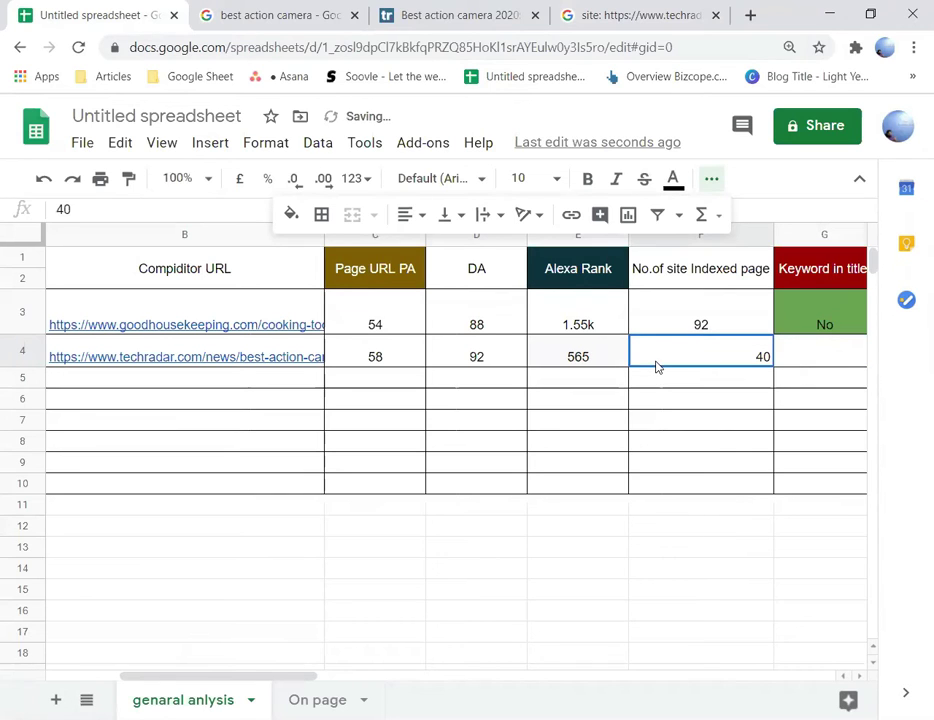
click(421, 215)
click(432, 248)
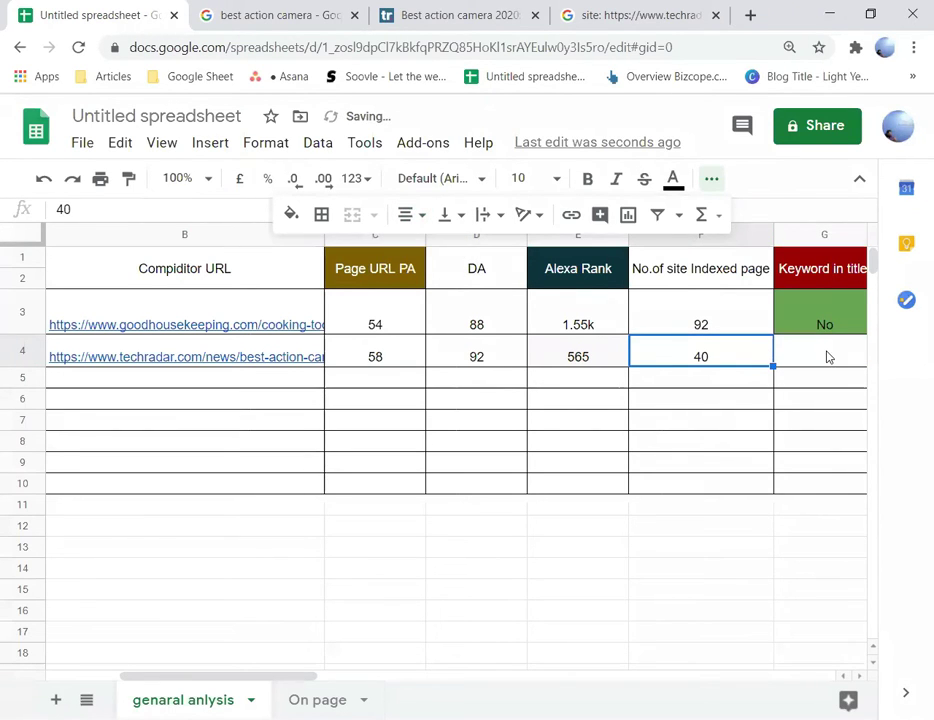
Step: Select the row's "Keyword in title" cell, find "best action camera" on its Google results page and examine the TechRadar result's title
click(828, 354)
drag(302, 677, 452, 692)
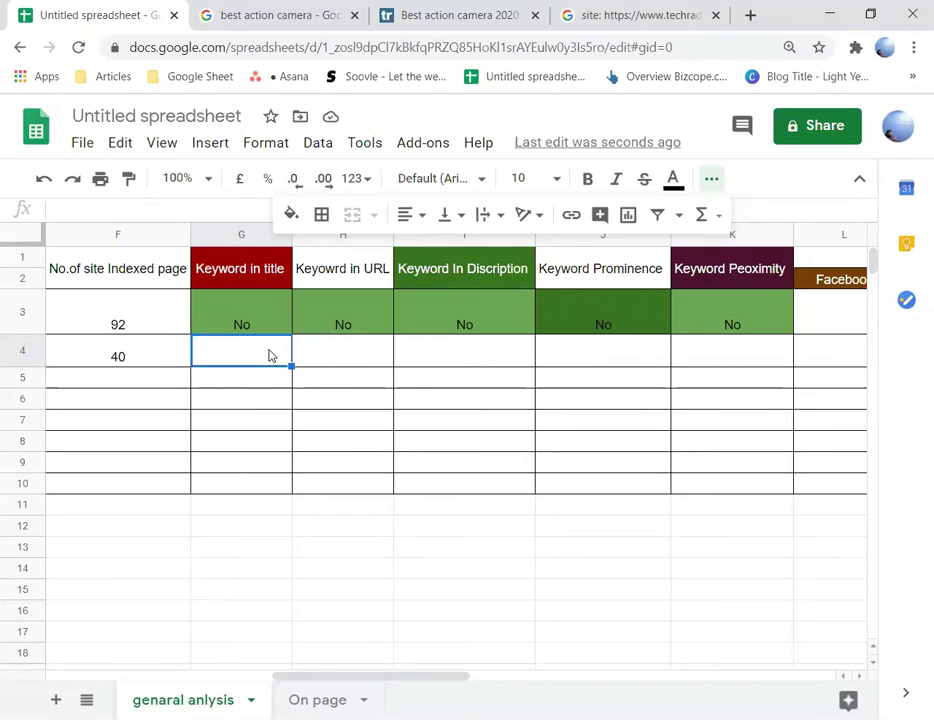
click(275, 15)
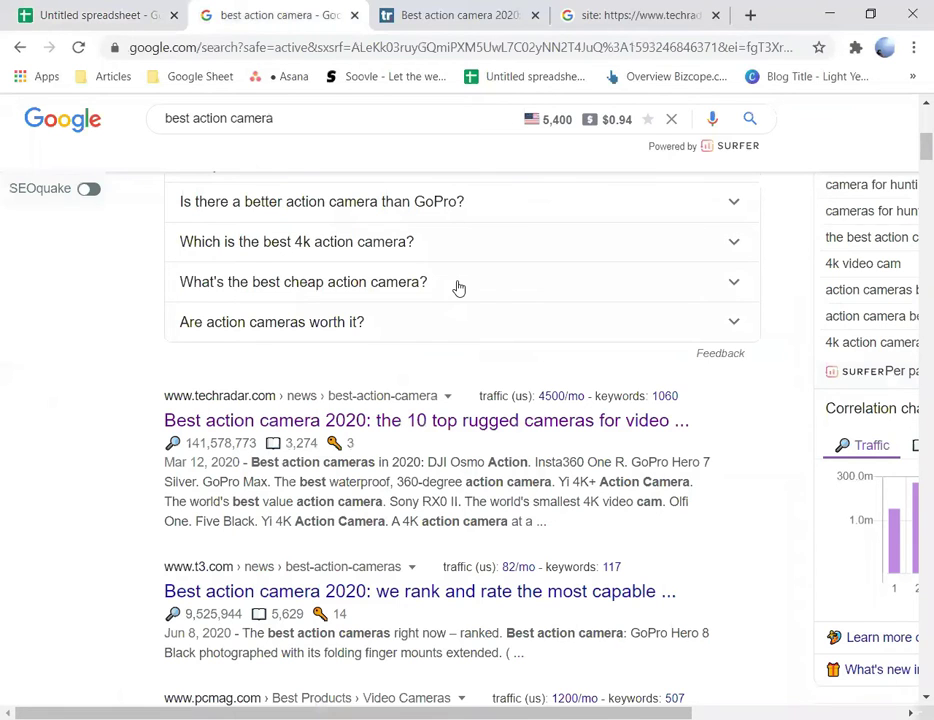
scroll(459, 285, up, 5)
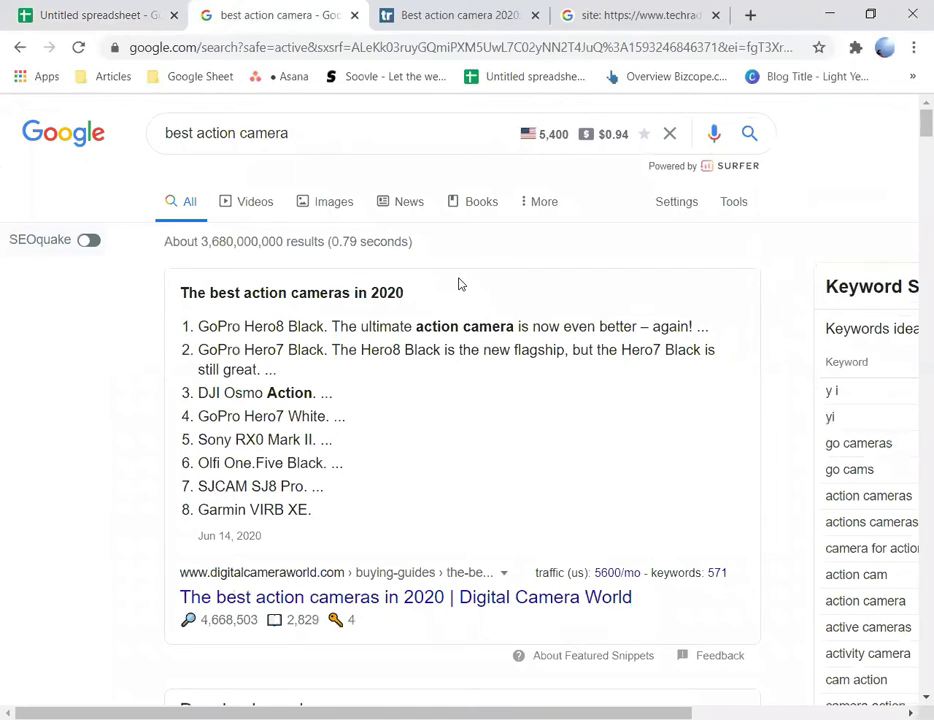
key(ctrl+f)
drag(298, 138, 141, 148)
key(ctrl+c)
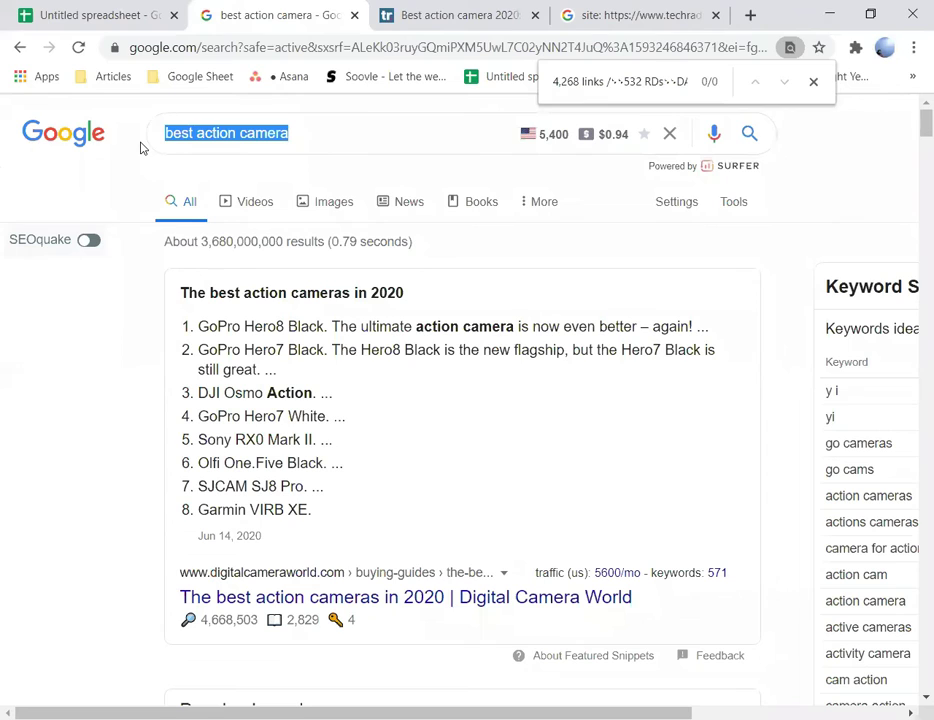
click(686, 82)
key(ctrl+a)
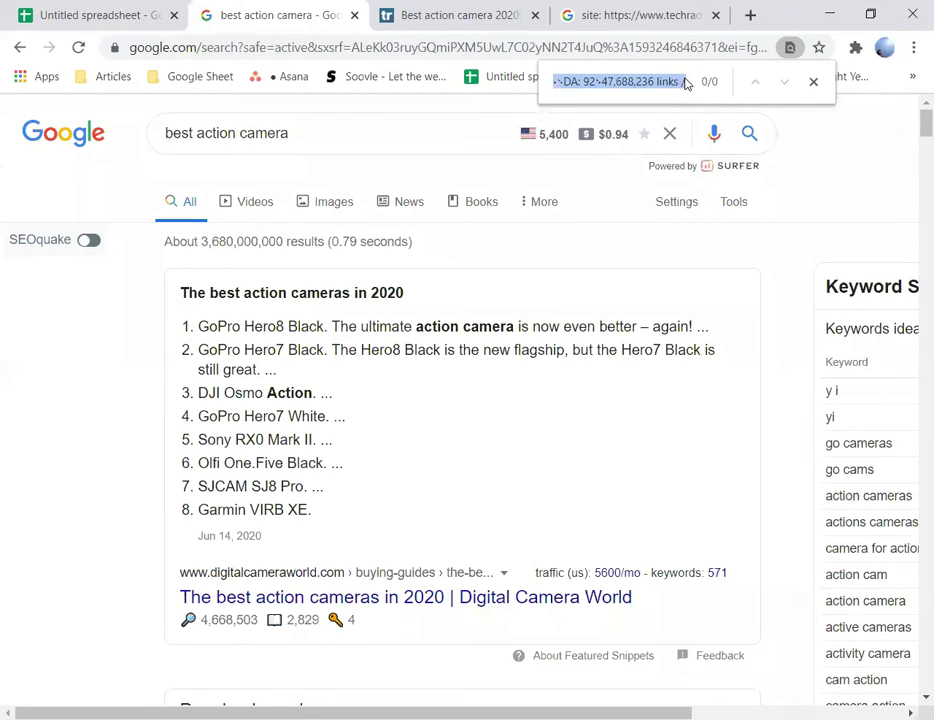
key(ctrl+v)
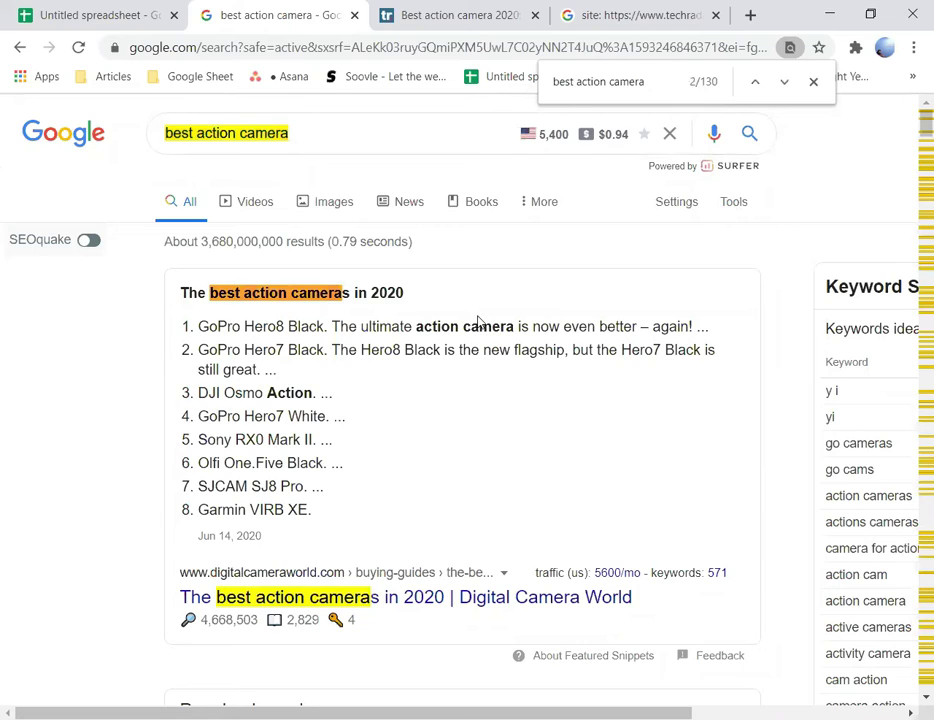
scroll(478, 322, down, 3)
scroll(478, 322, down, 5)
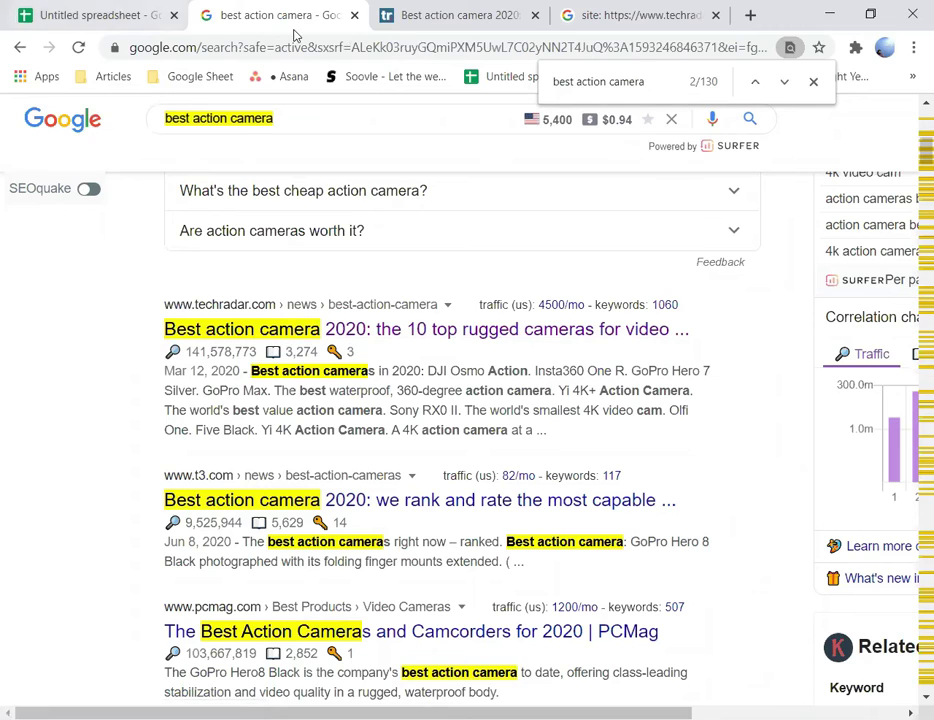
Step: Enter "Yes" in the "best action camera" row's "Keyword in title" cell, fill the cell red and center the text
click(38, 12)
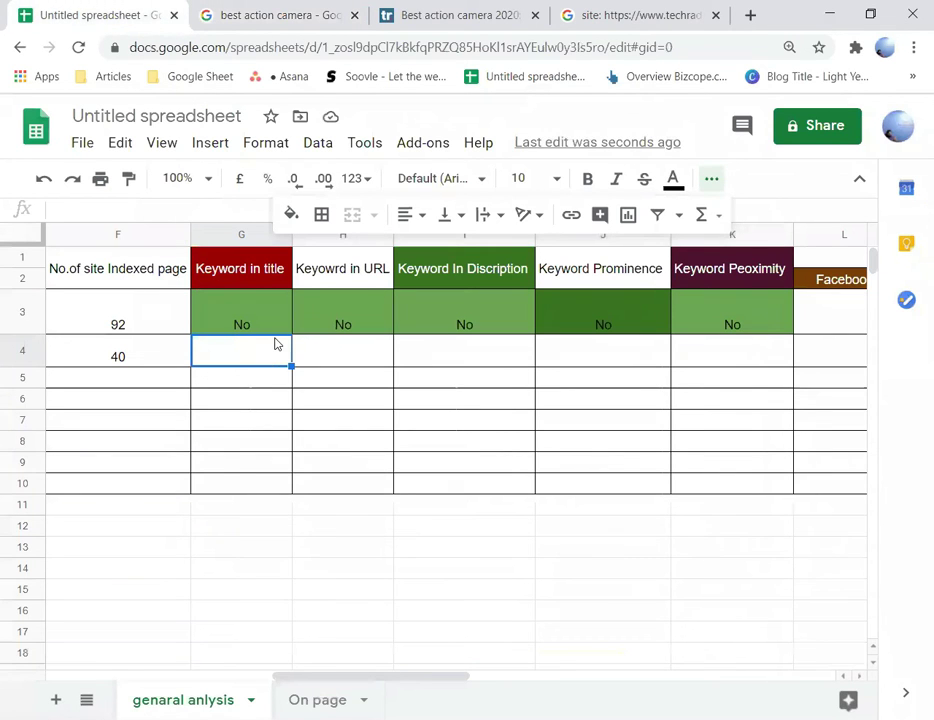
text(Yes)
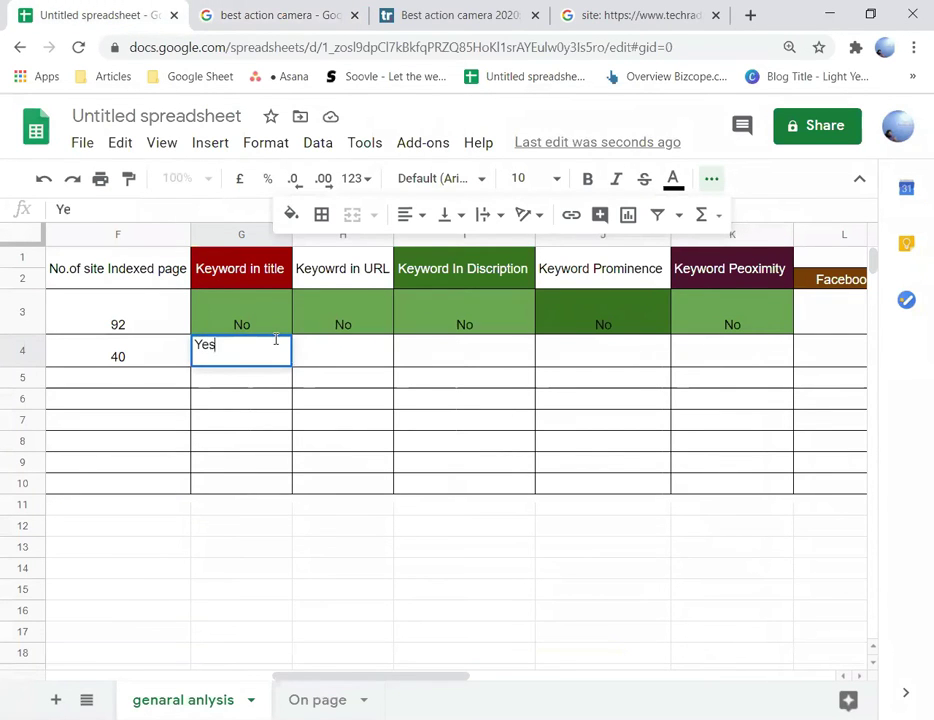
click(288, 214)
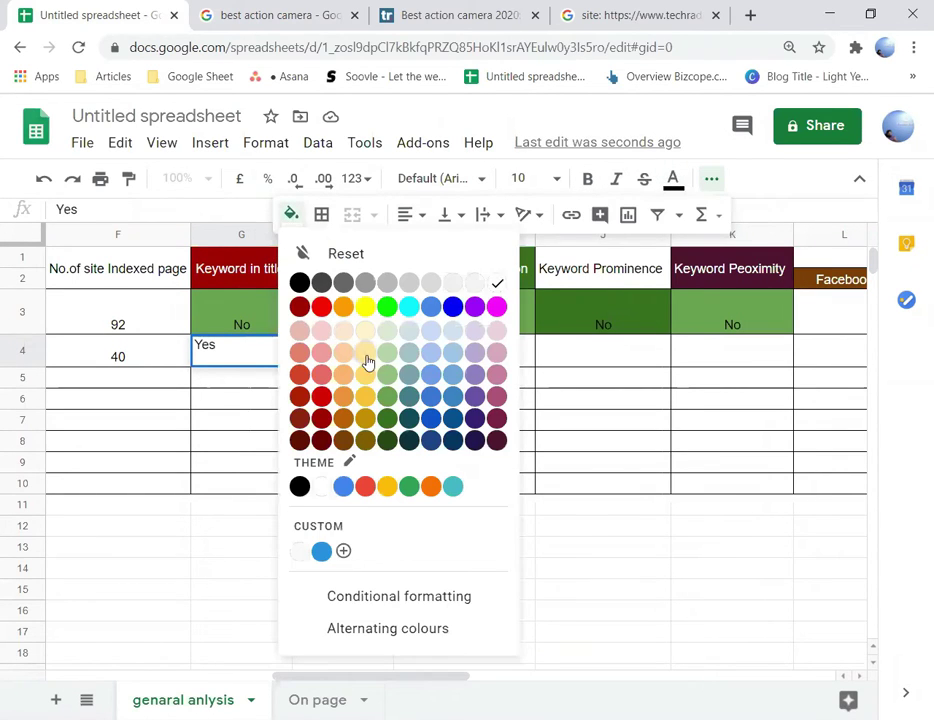
click(321, 306)
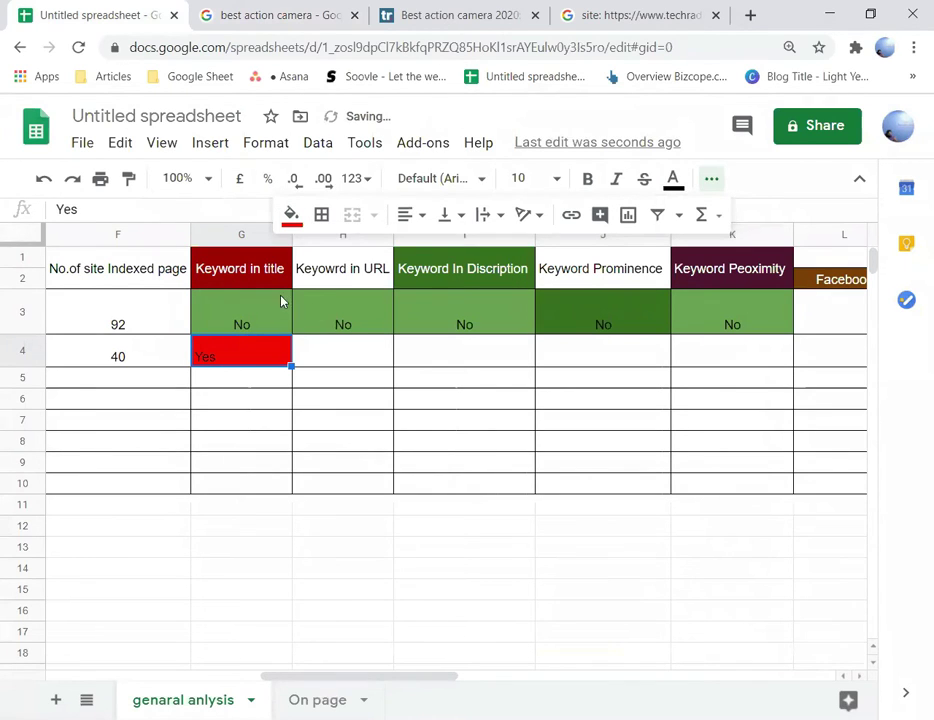
click(403, 215)
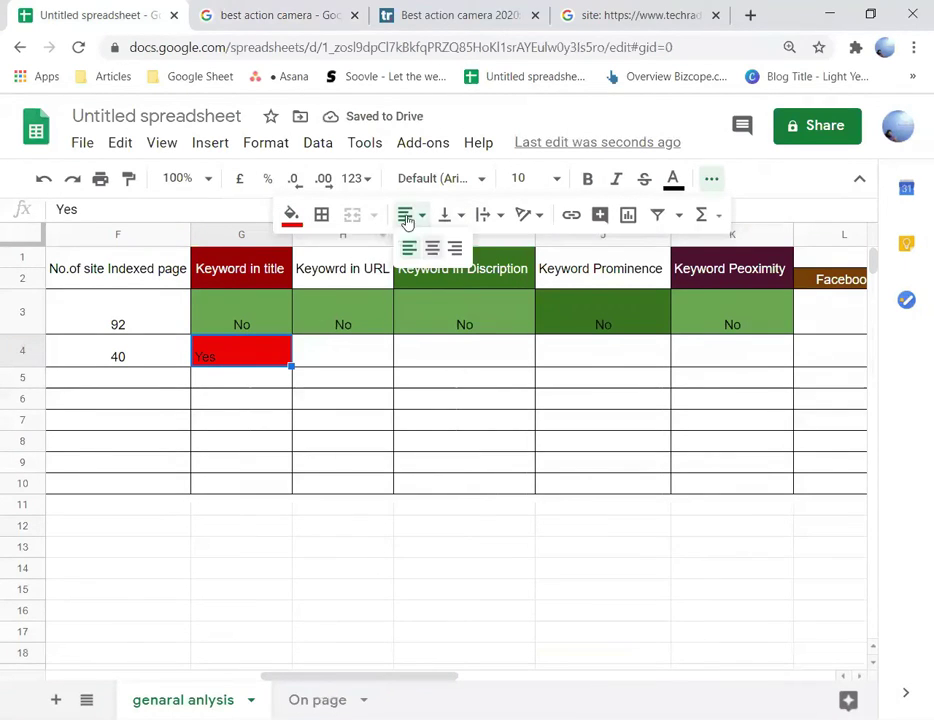
click(432, 247)
Step: Check the "best action camera" keyword cell in the spreadsheet against the titles and descriptions listed on its Google results page
click(328, 367)
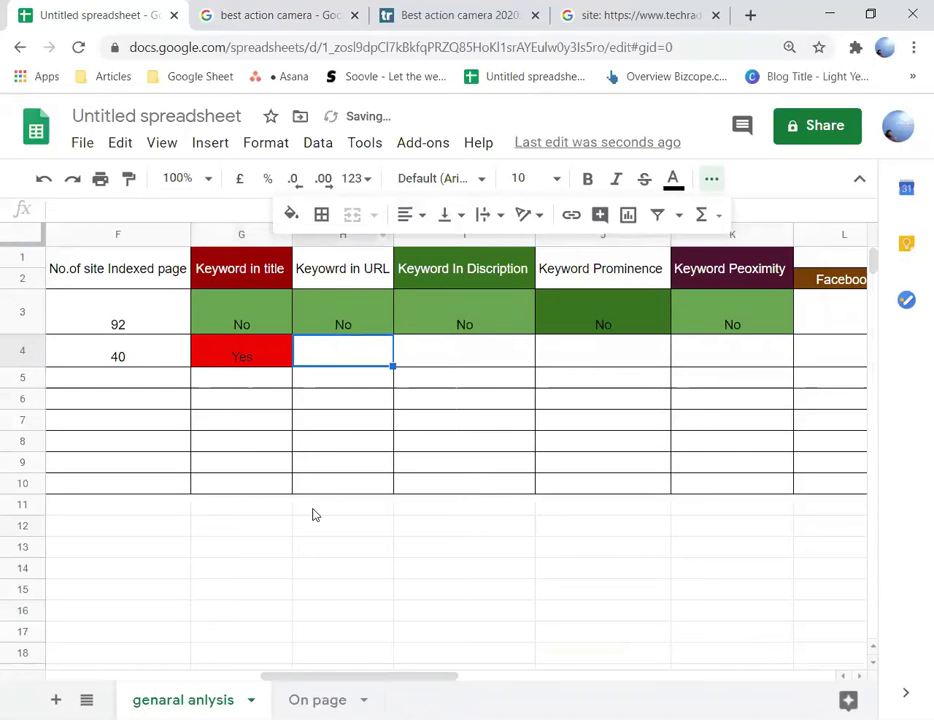
drag(279, 681, 125, 694)
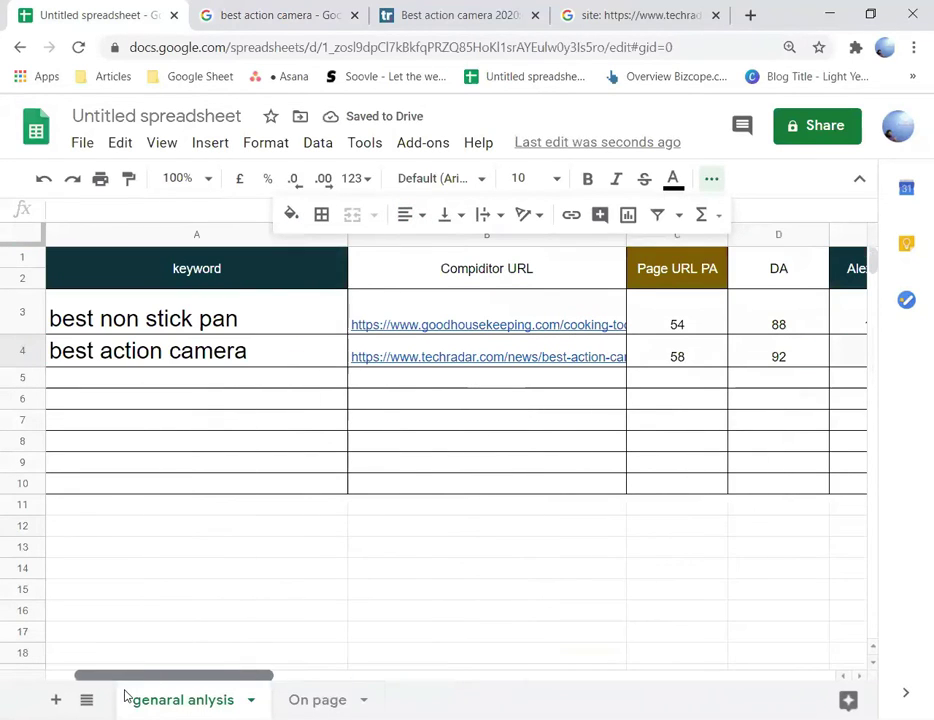
click(256, 351)
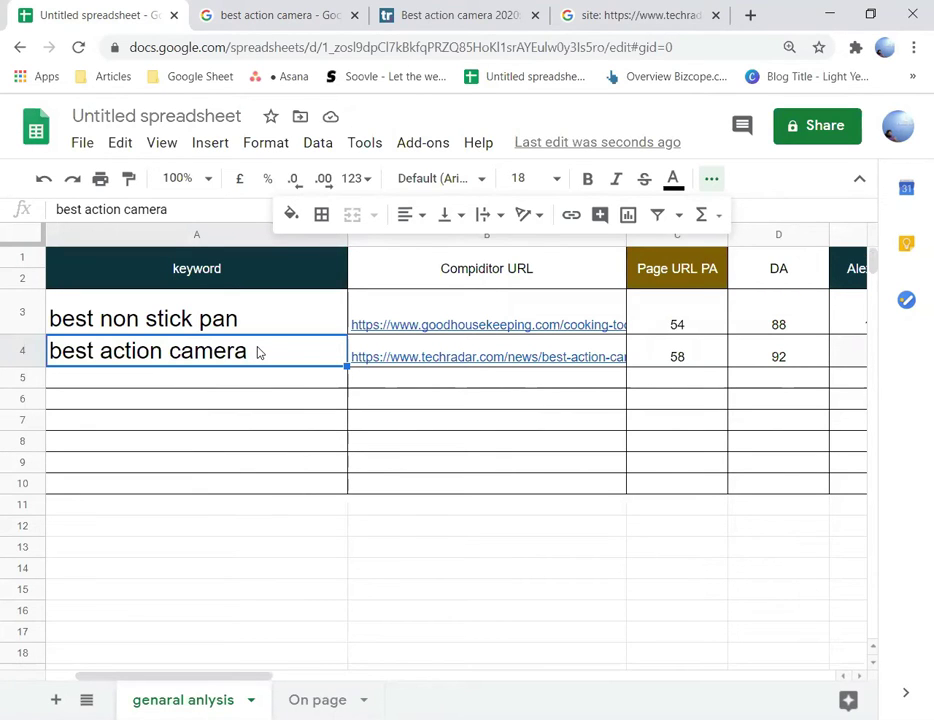
click(323, 12)
scroll(358, 446, down, 10)
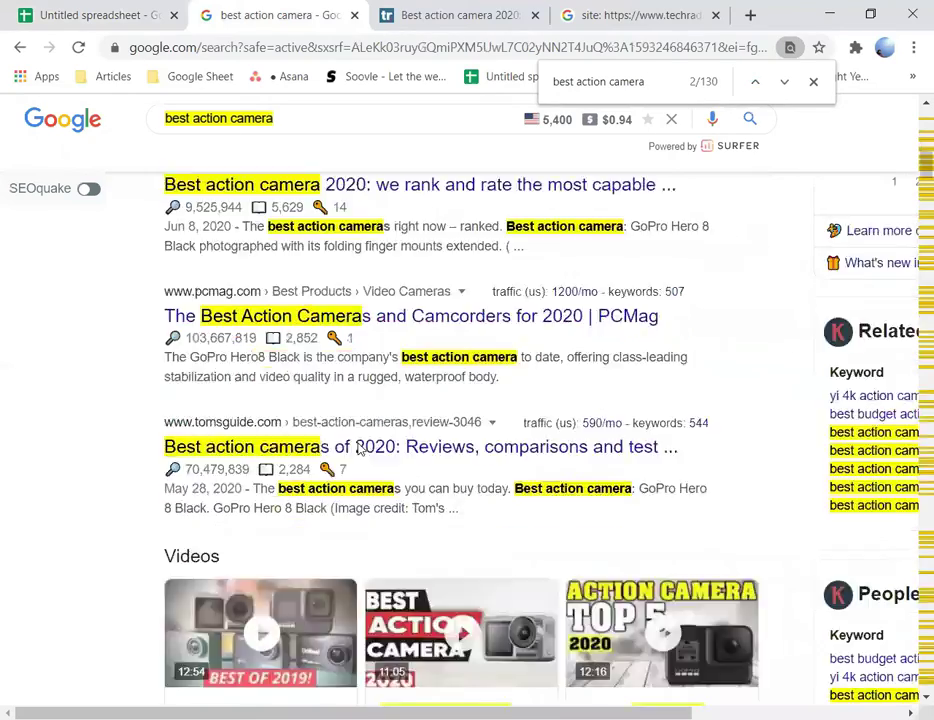
scroll(358, 446, down, 15)
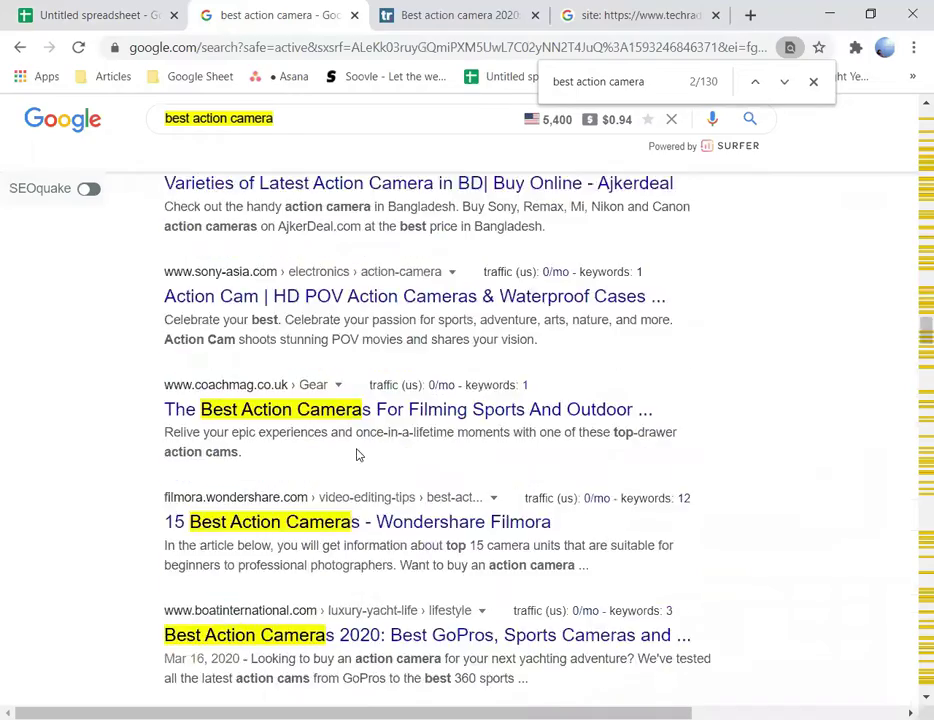
scroll(355, 483, up, 15)
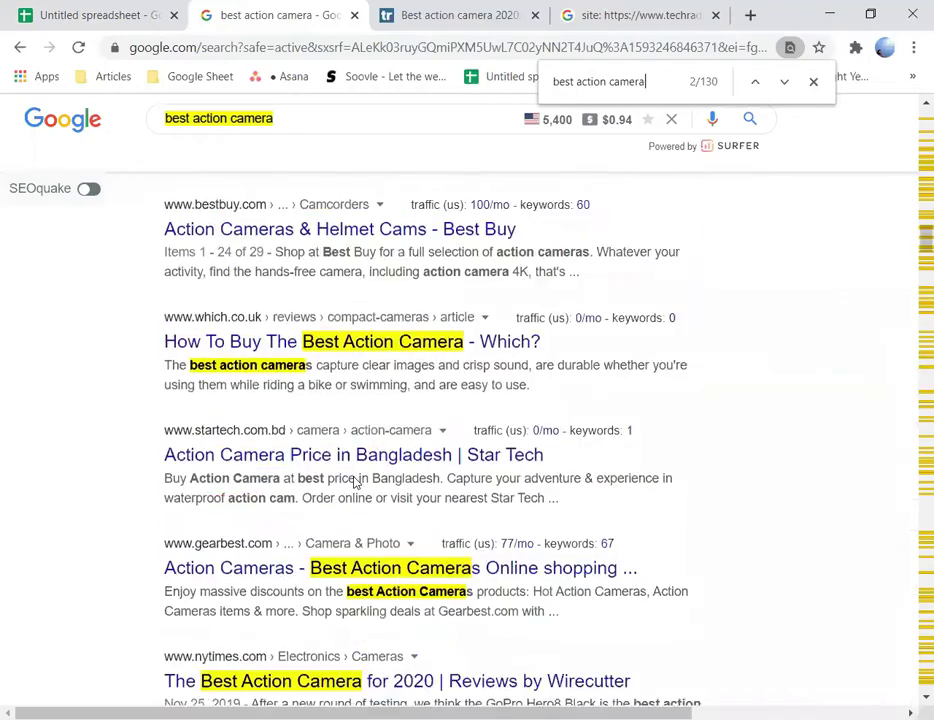
scroll(355, 483, up, 5)
scroll(355, 483, up, 6)
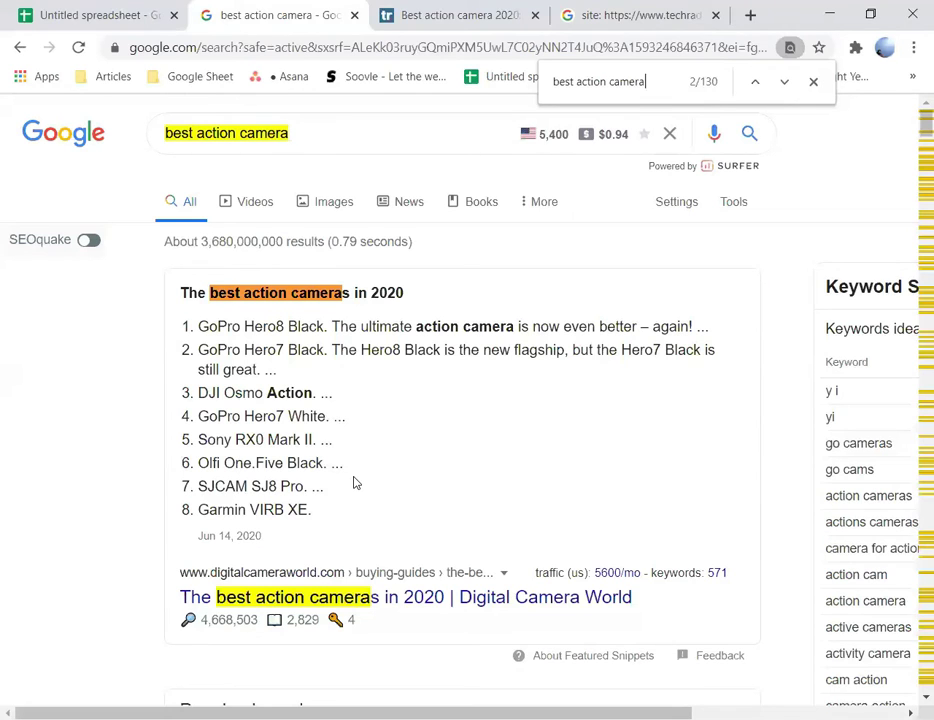
scroll(378, 473, down, 5)
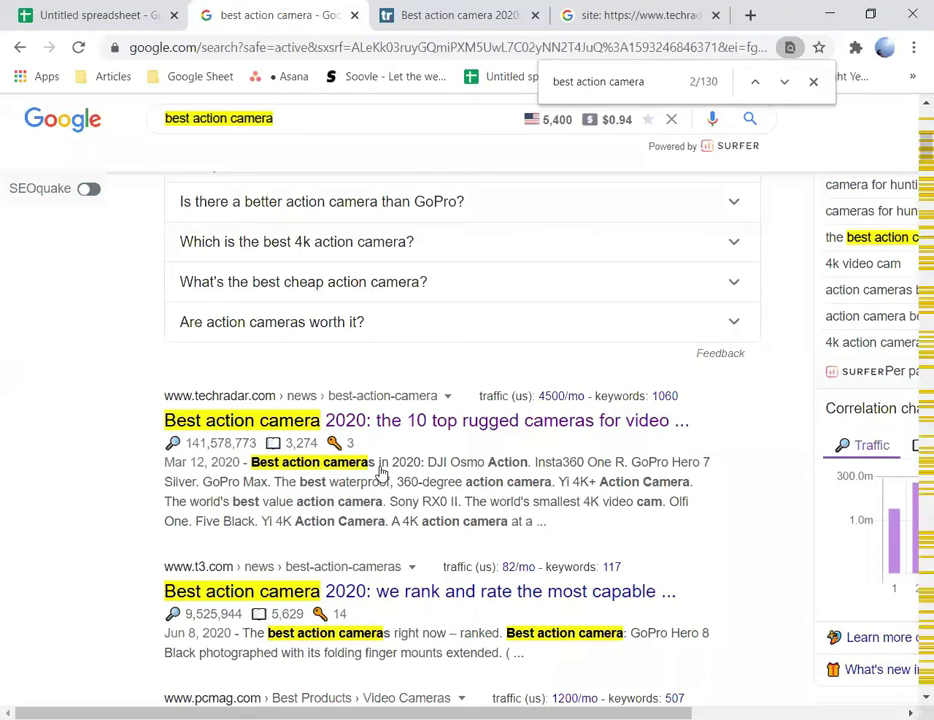
key(ctrl+shift+Tab)
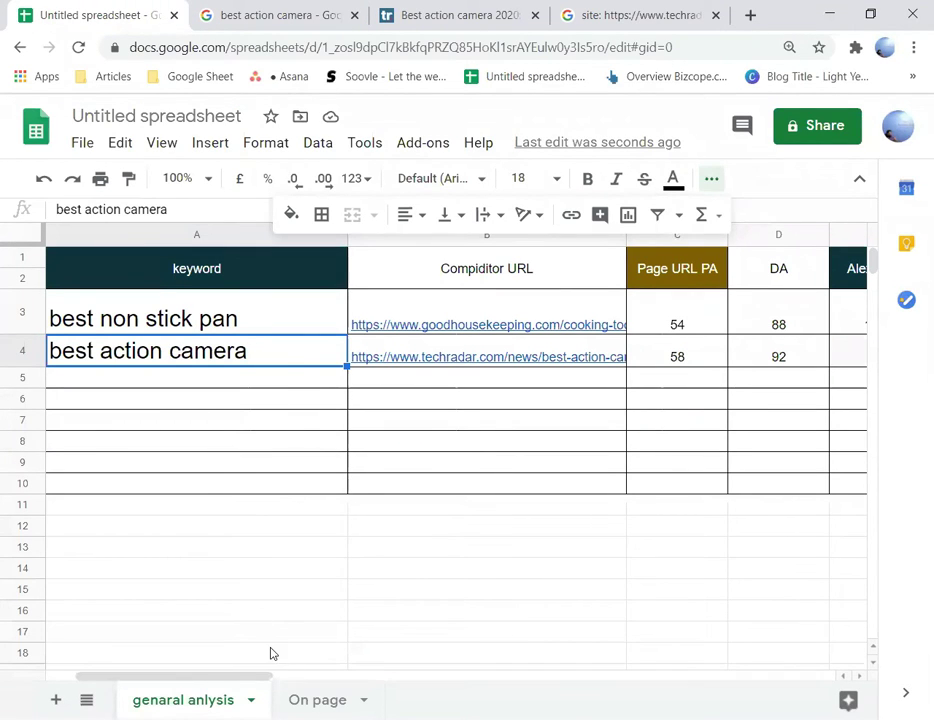
Step: Search the Google results page again for "best action camera" and examine where the keyword appears in the TechRadar result
drag(267, 676, 420, 676)
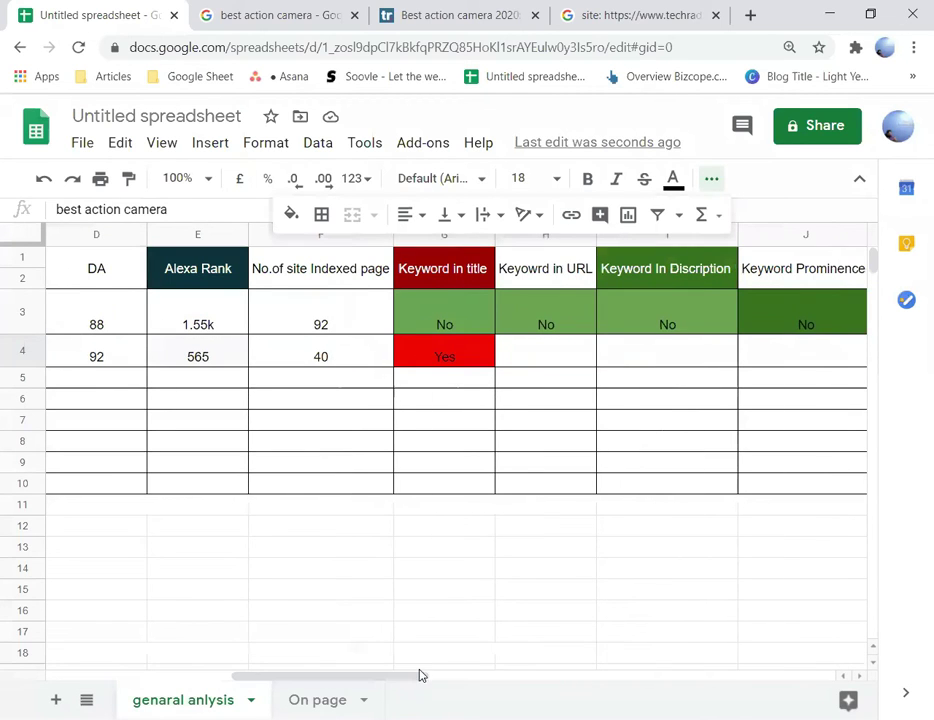
key(ctrl+Tab)
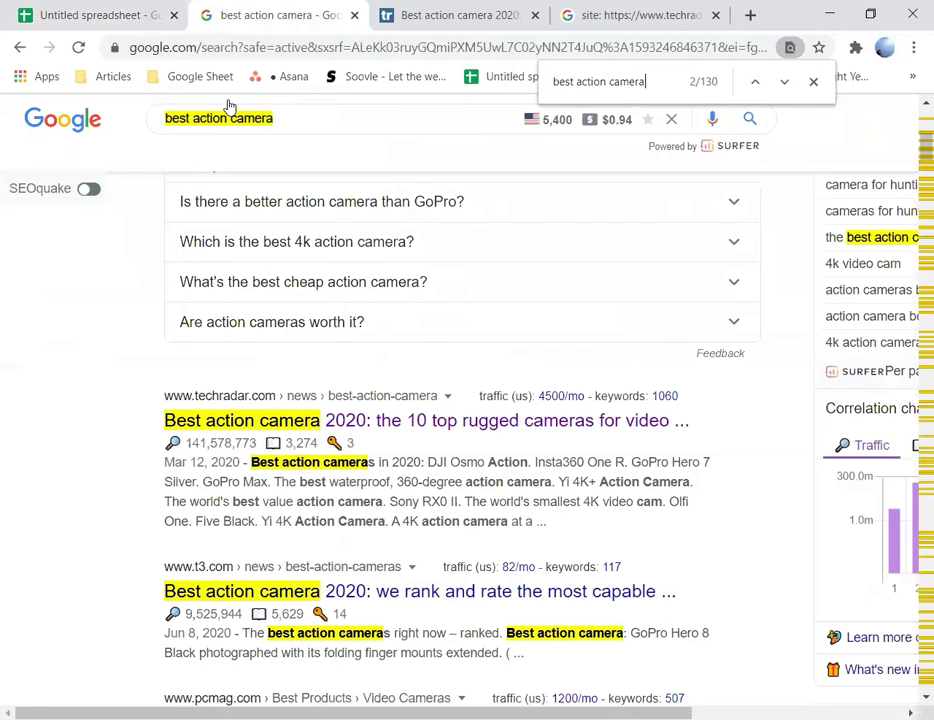
scroll(320, 126, up, 2)
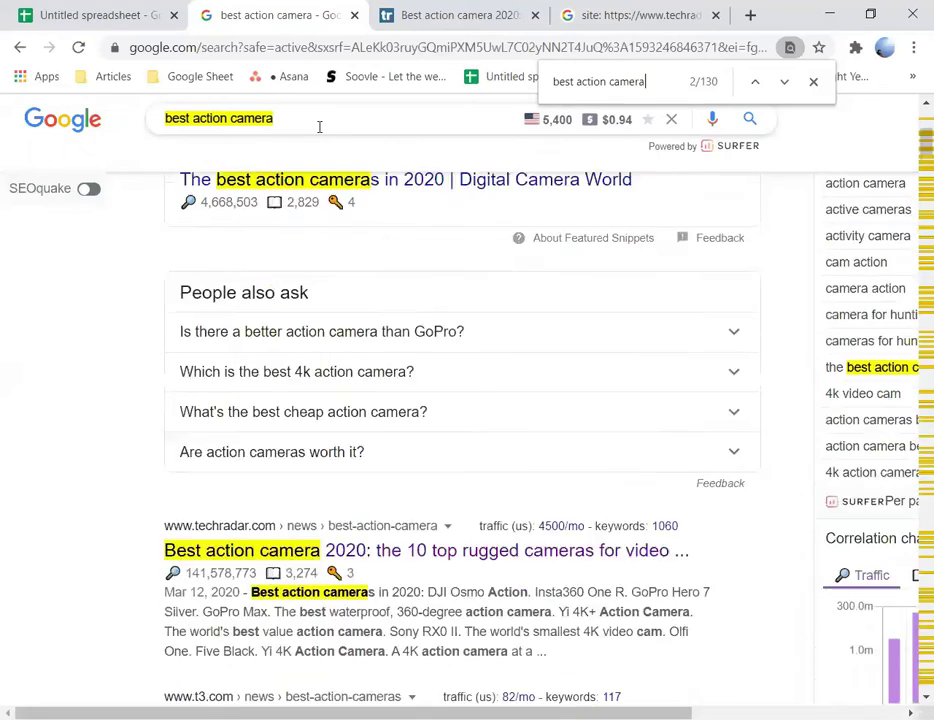
scroll(320, 126, up, 4)
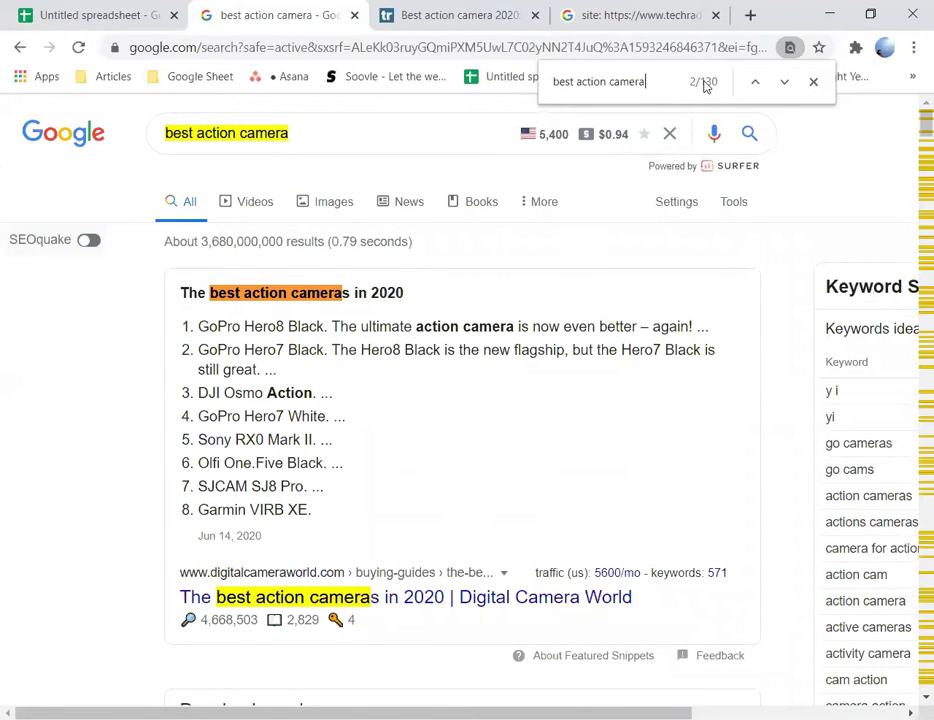
click(813, 81)
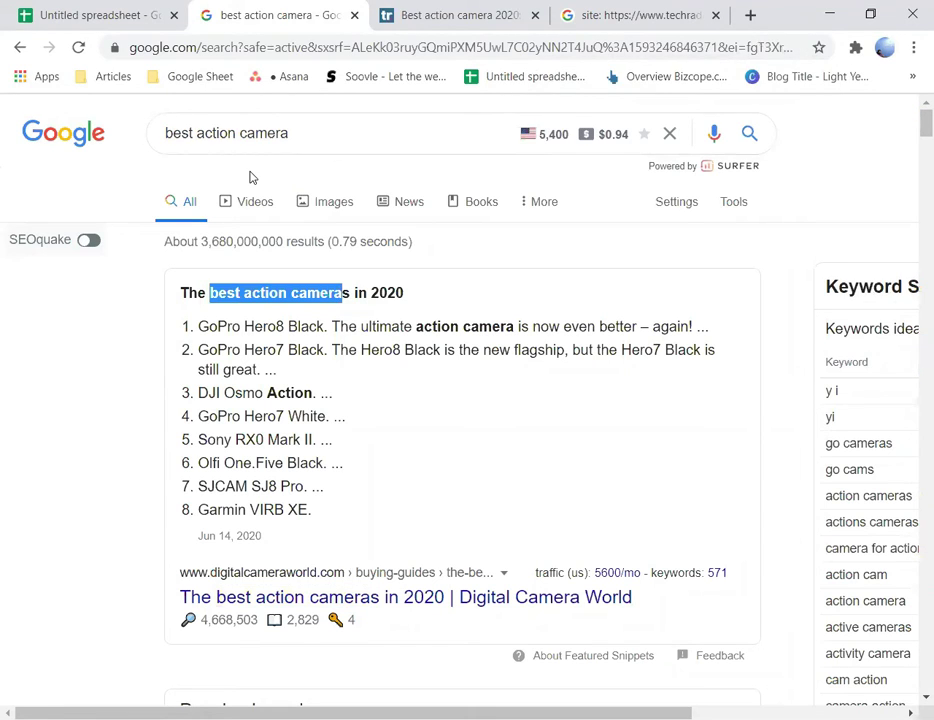
key(ctrl+f)
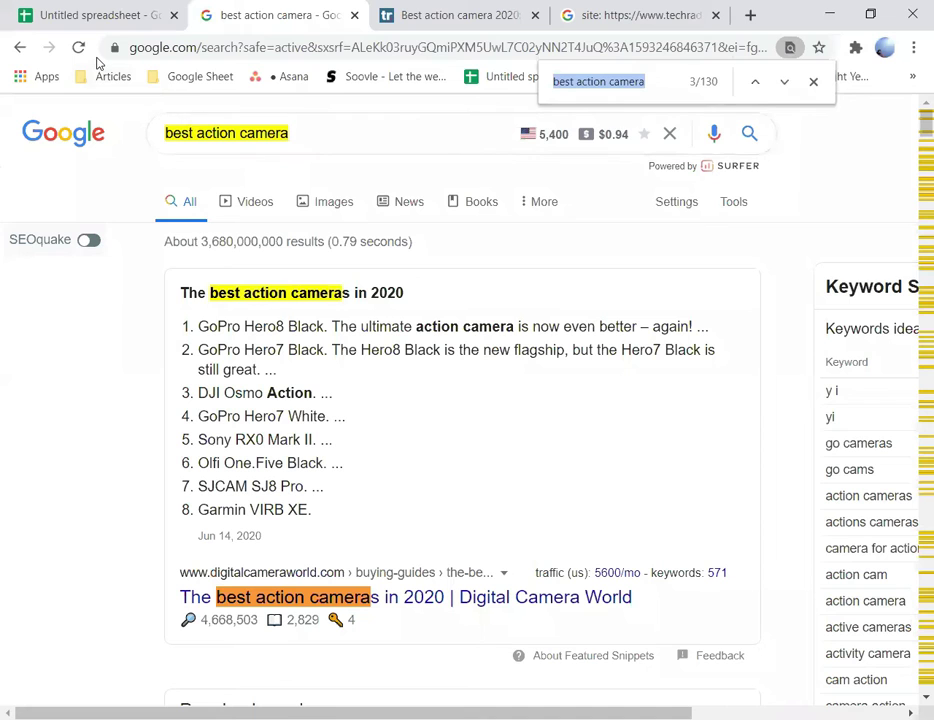
scroll(254, 265, down, 3)
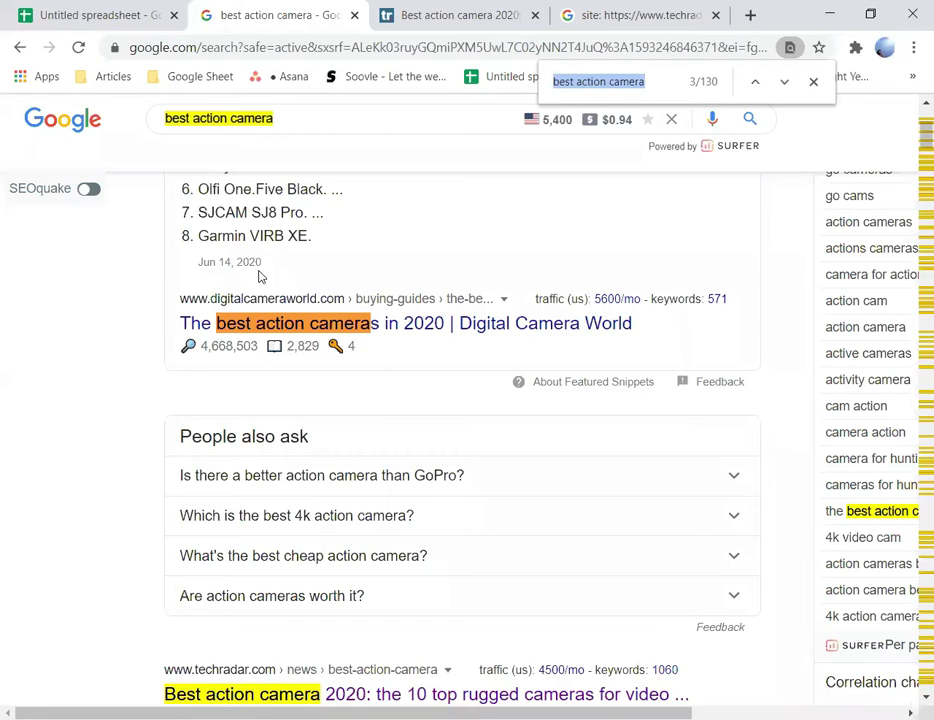
scroll(475, 415, down, 2)
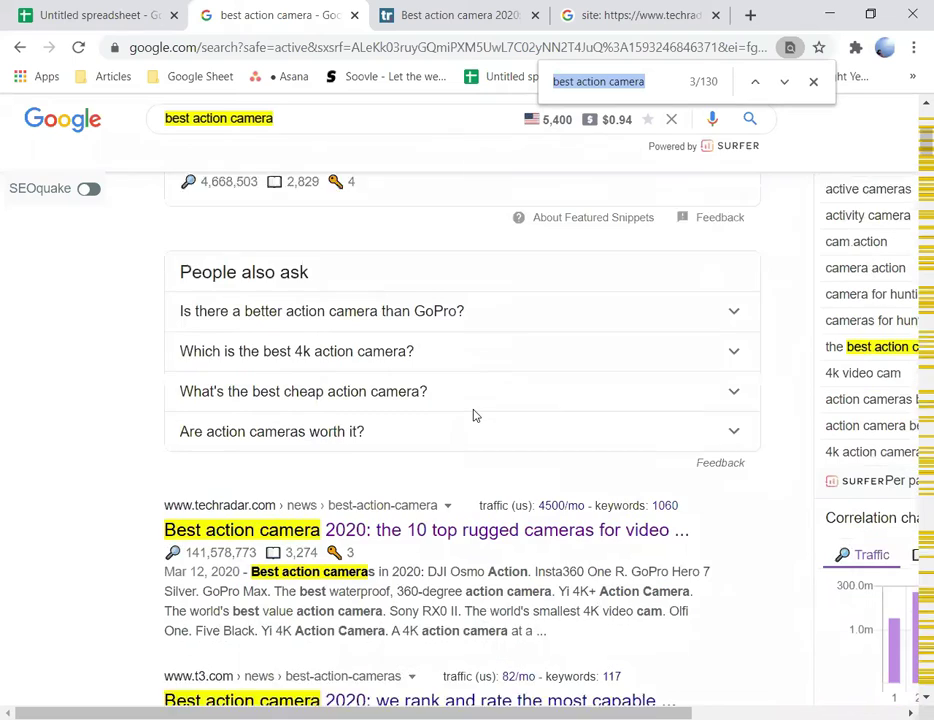
scroll(200, 470, down, 1)
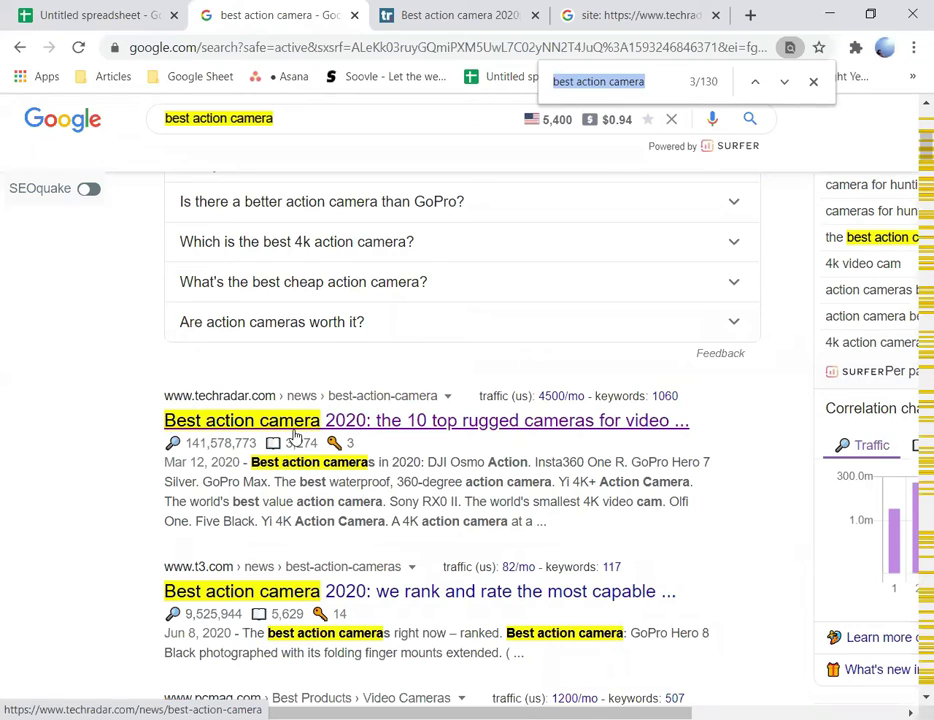
click(45, 12)
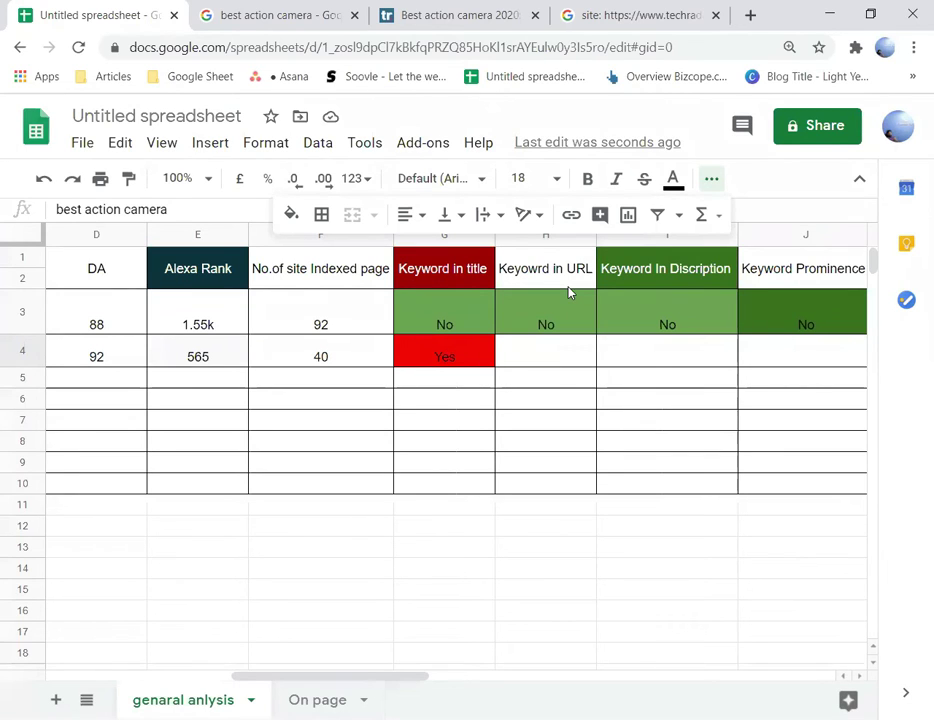
Step: Examine the TechRadar article's address for the keyword by selecting its "best-action-camera" part
click(414, 18)
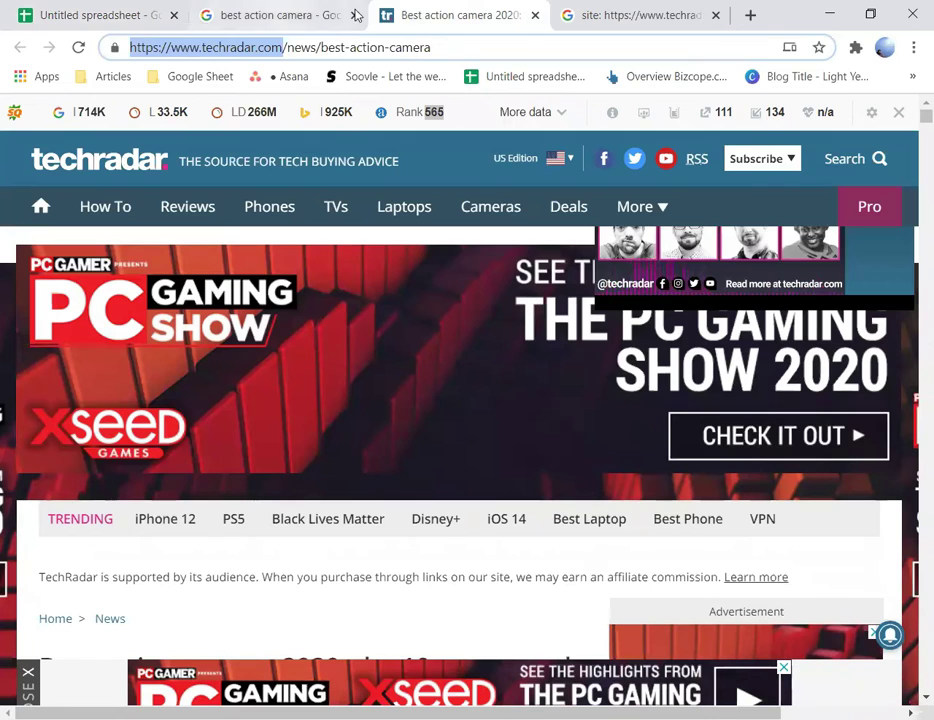
click(110, 15)
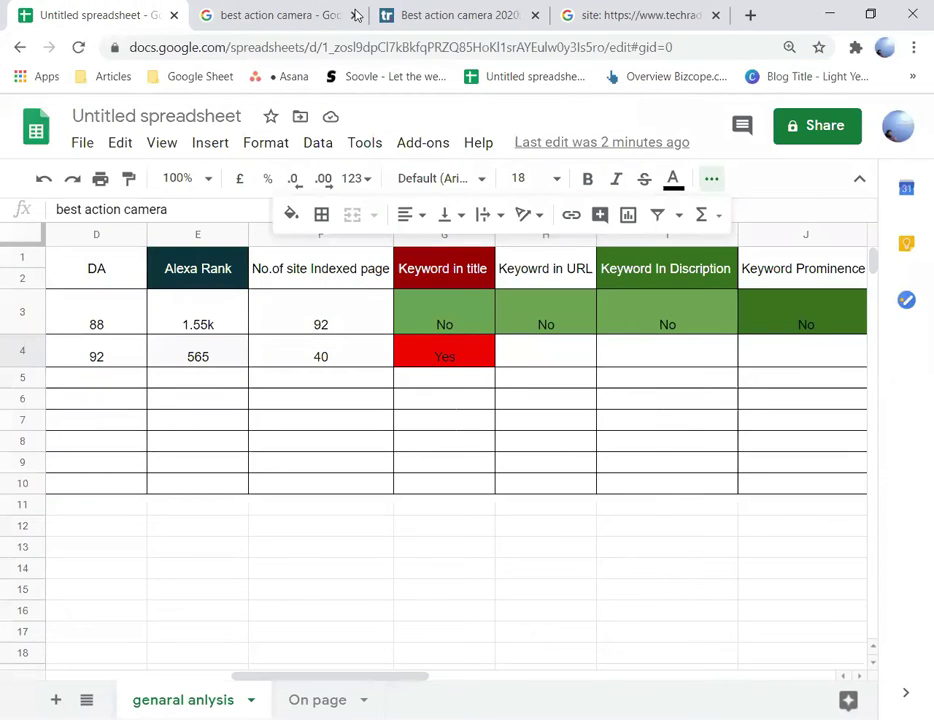
click(427, 17)
drag(442, 46, 319, 40)
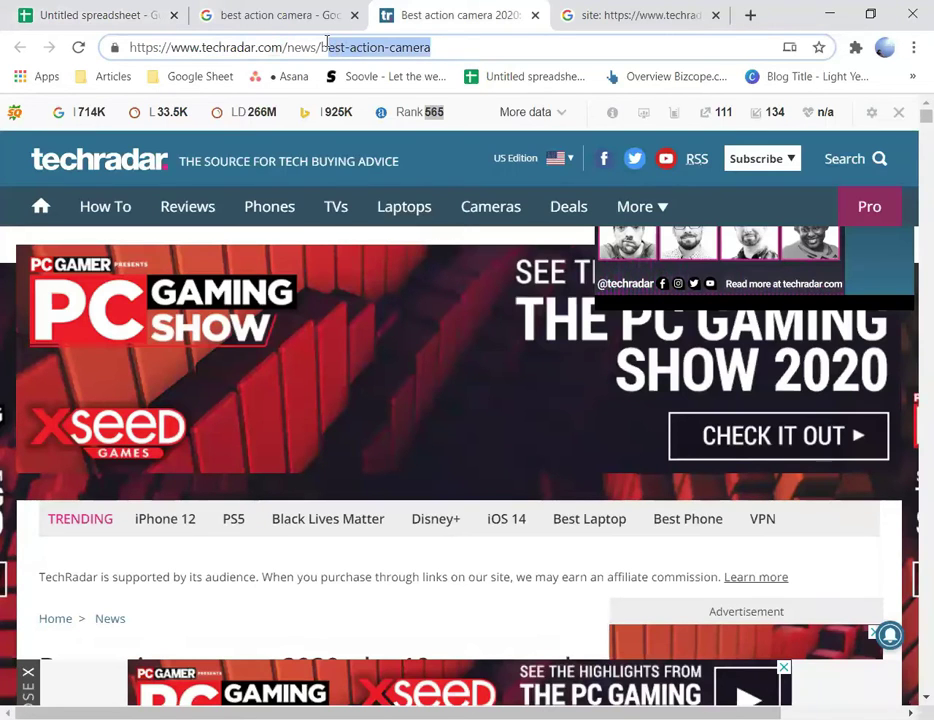
key(ctrl+1)
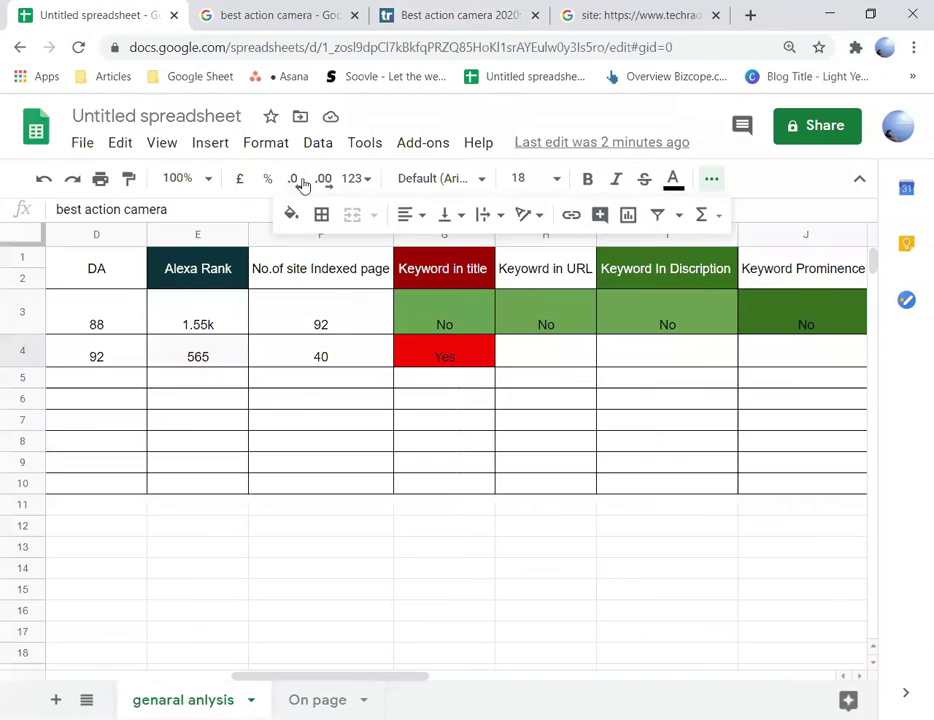
Step: Enter "Yes" in the "best action camera" row's keyword in URL cell, center the text and fill the cell red
click(576, 356)
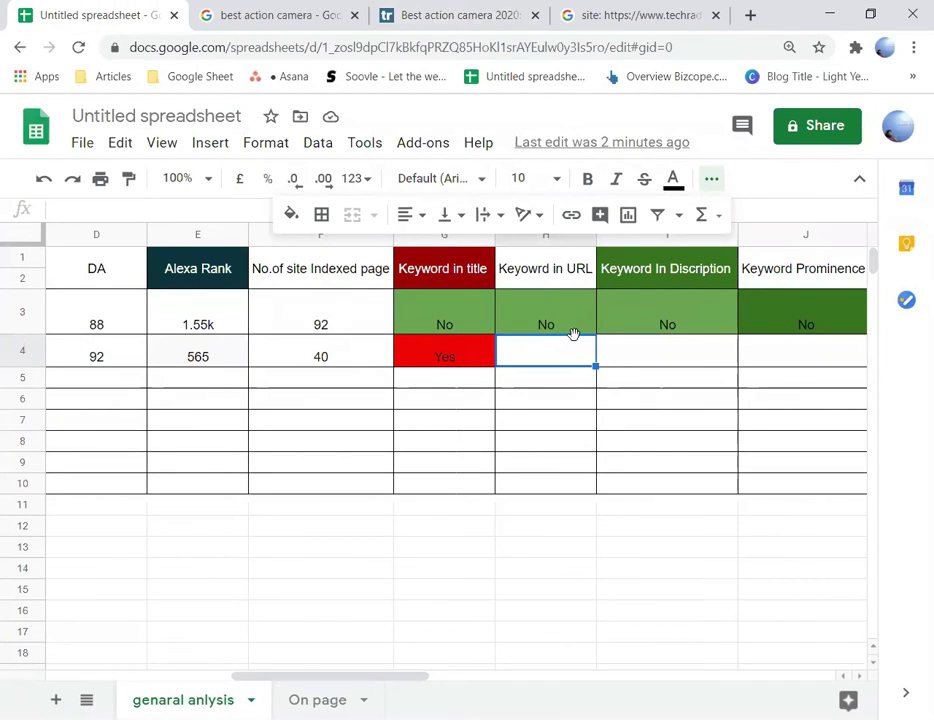
text(Yes)
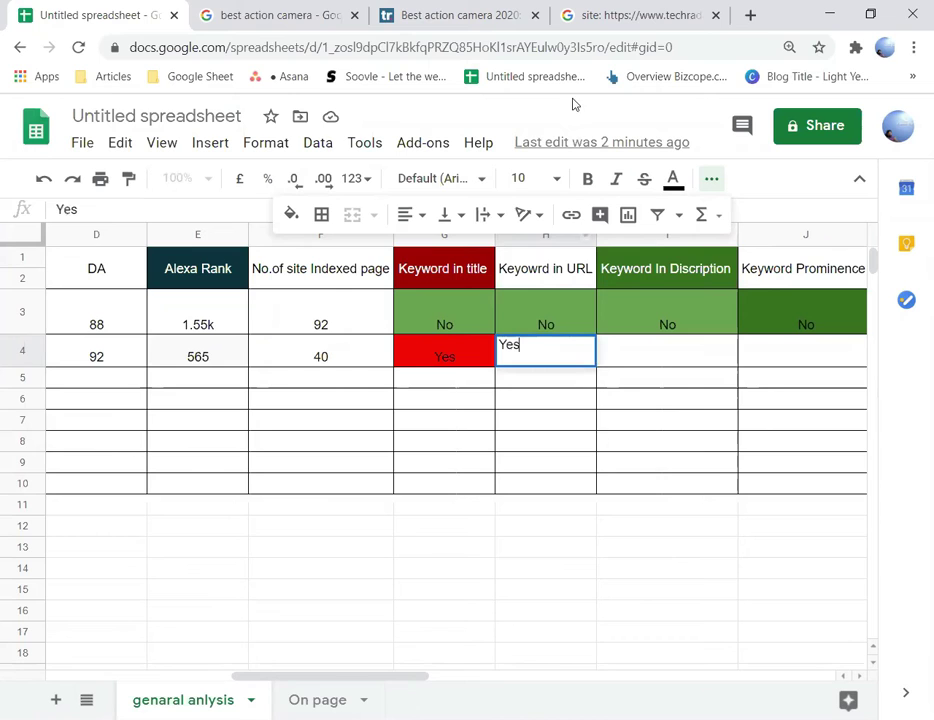
click(418, 214)
click(433, 253)
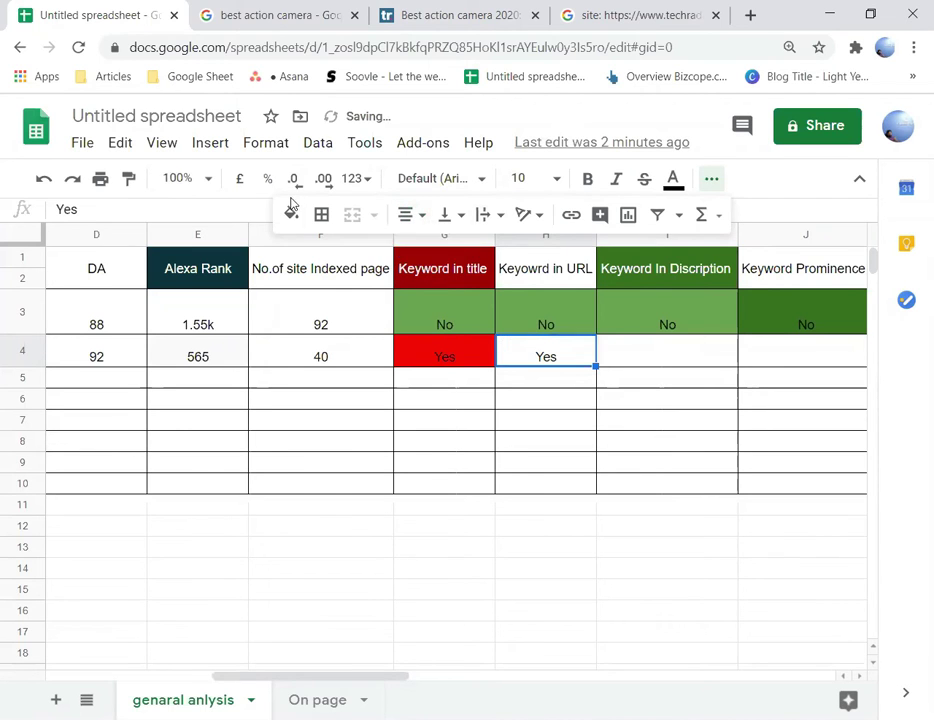
click(291, 214)
click(321, 307)
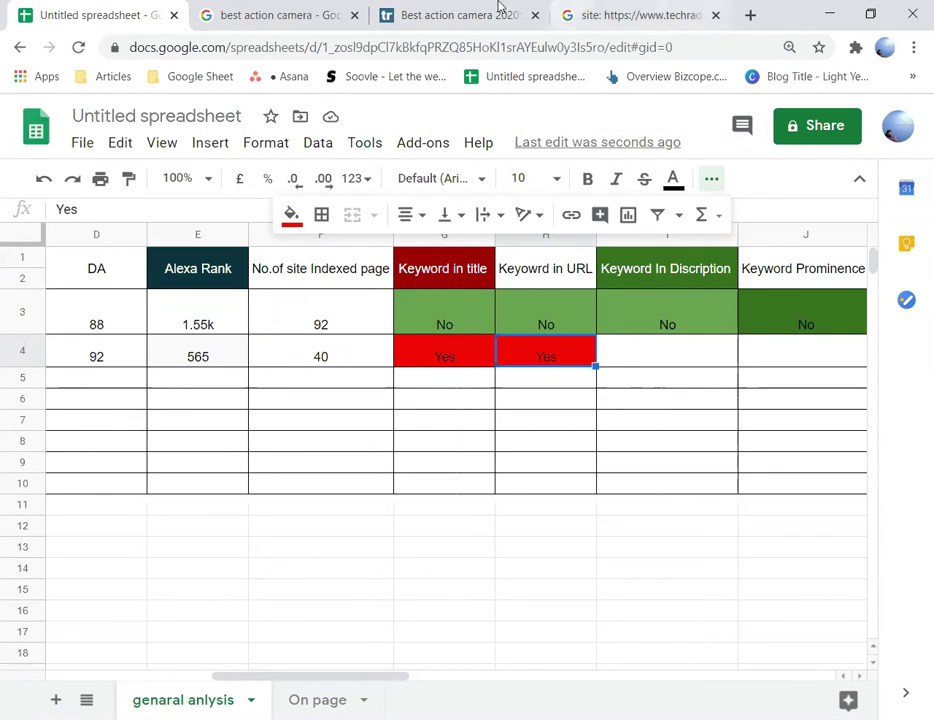
Step: Review the TechRadar article's address and skim its opening content, then return to the spreadsheet
click(449, 18)
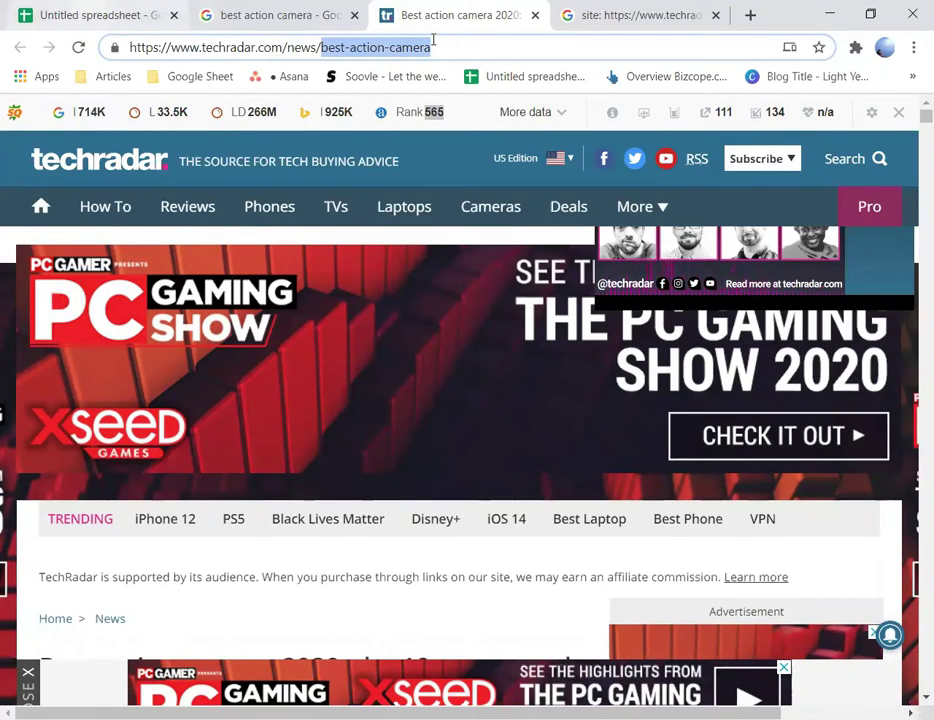
key(ctrl+1)
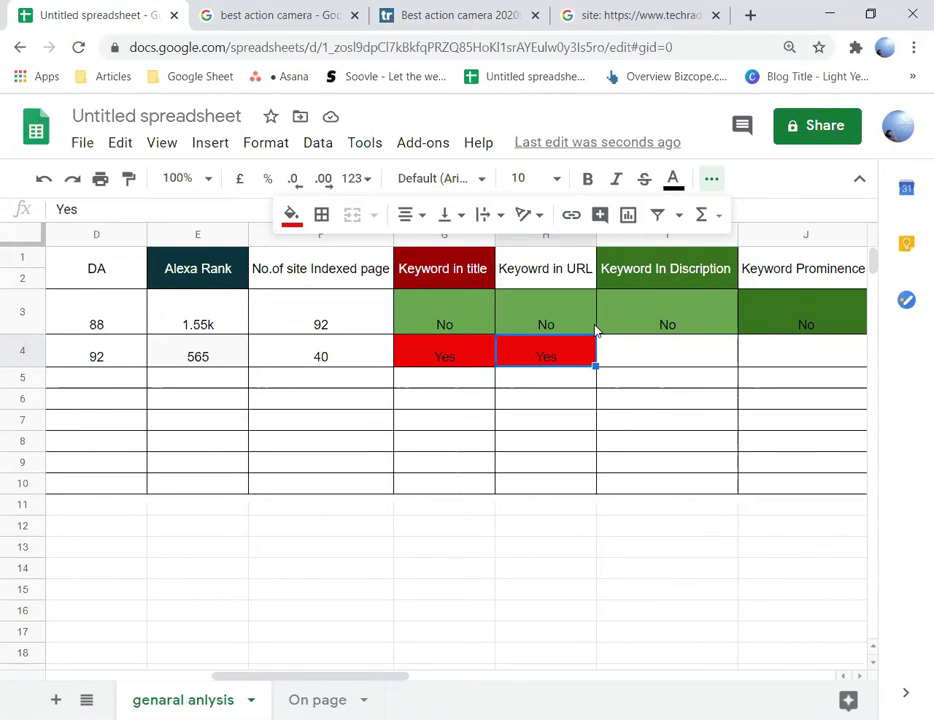
click(448, 18)
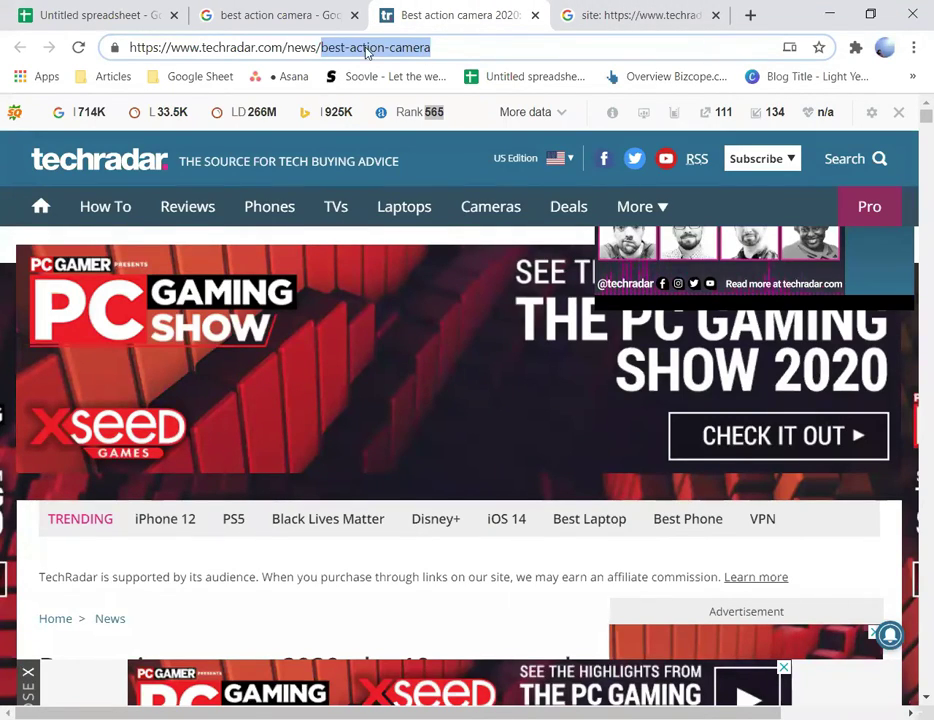
scroll(442, 236, down, 15)
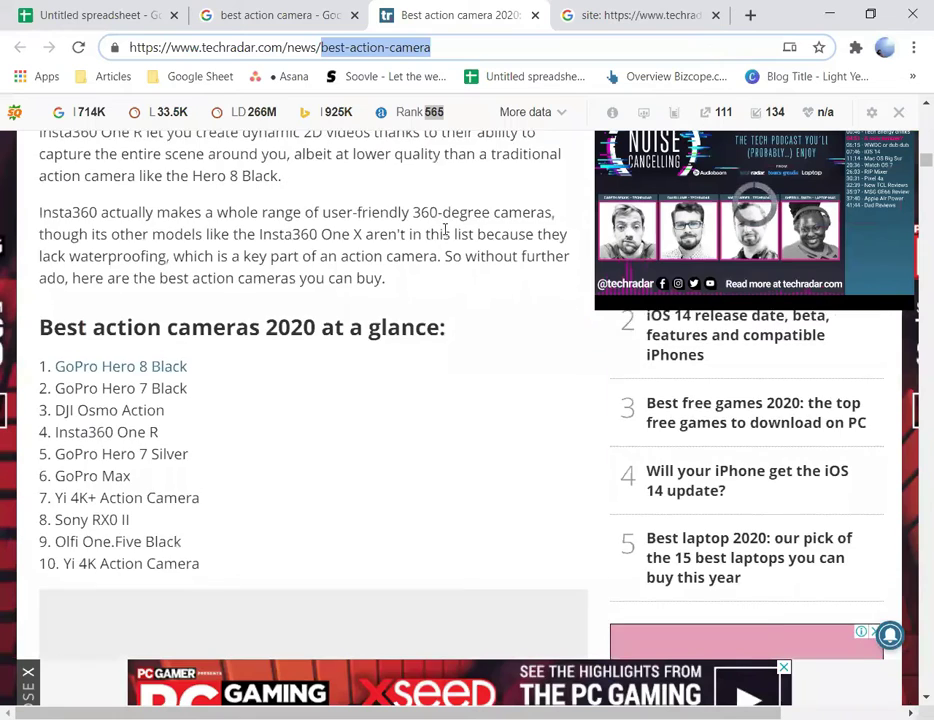
scroll(444, 230, up, 5)
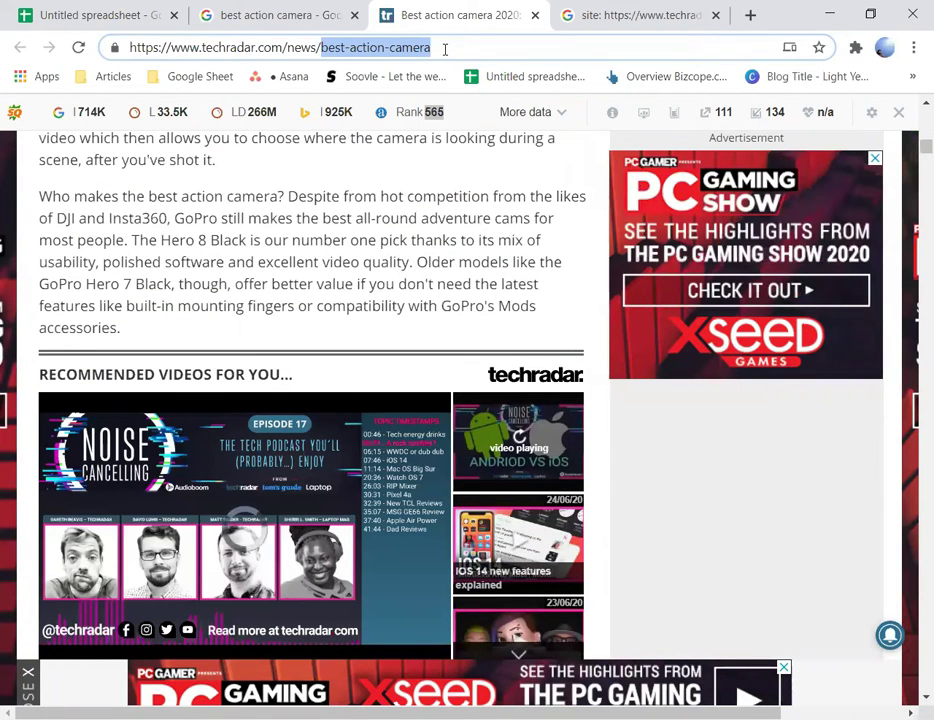
click(60, 14)
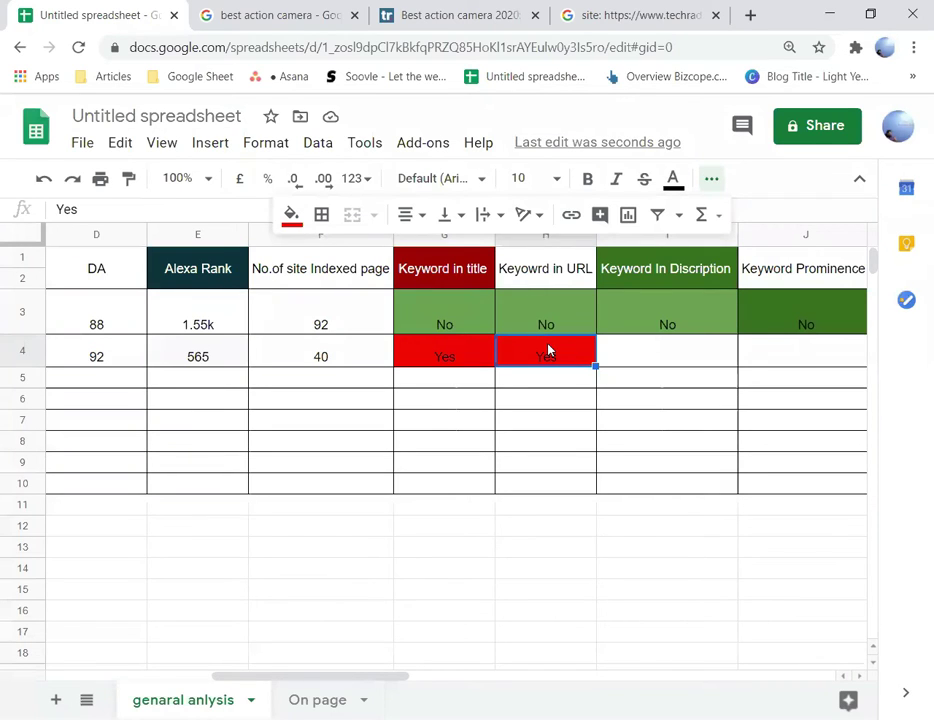
Step: Examine the TechRadar result's description on the Google results page for uses of "best action camera"
click(631, 355)
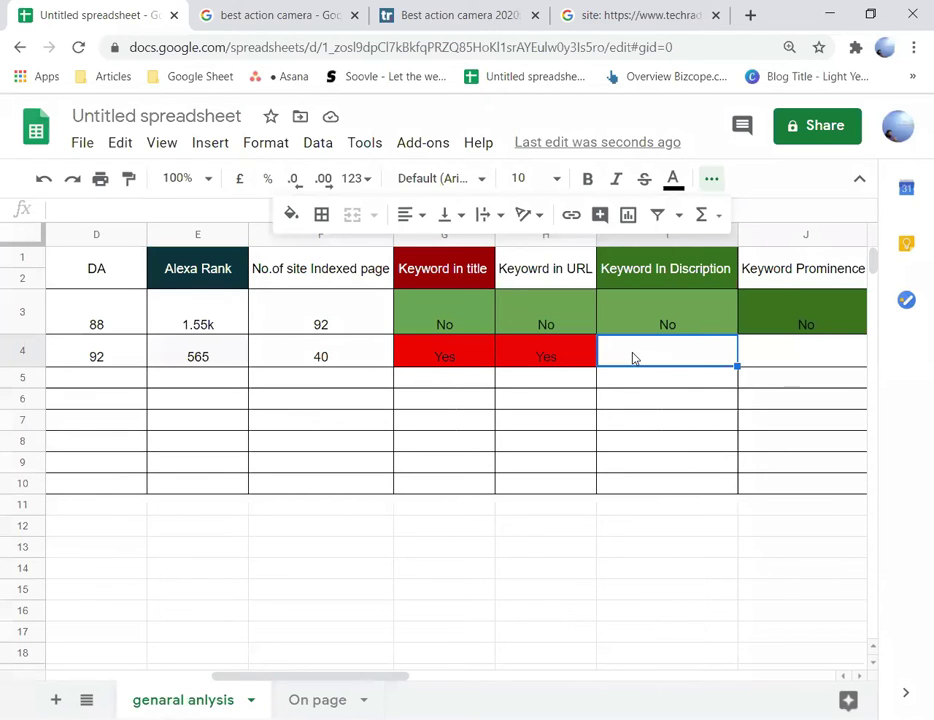
key(ctrl+Tab)
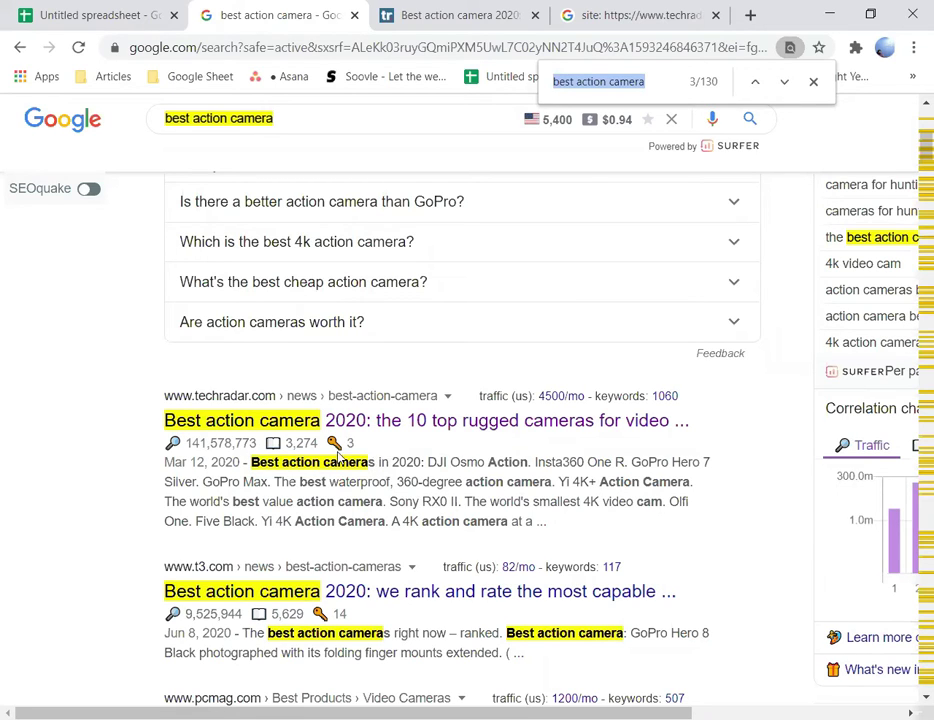
drag(376, 462, 252, 463)
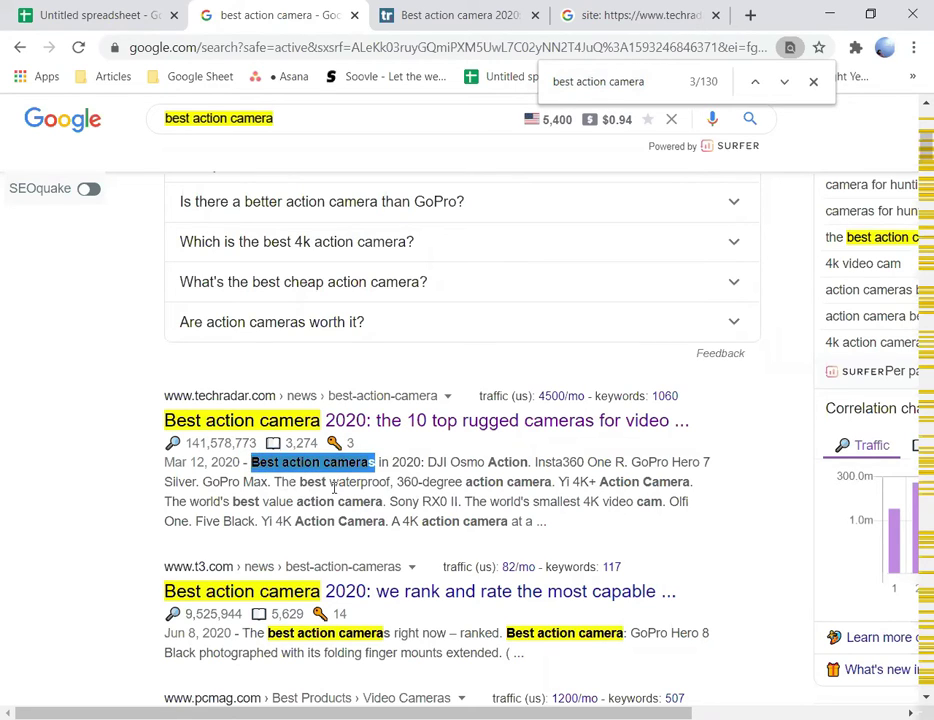
click(443, 486)
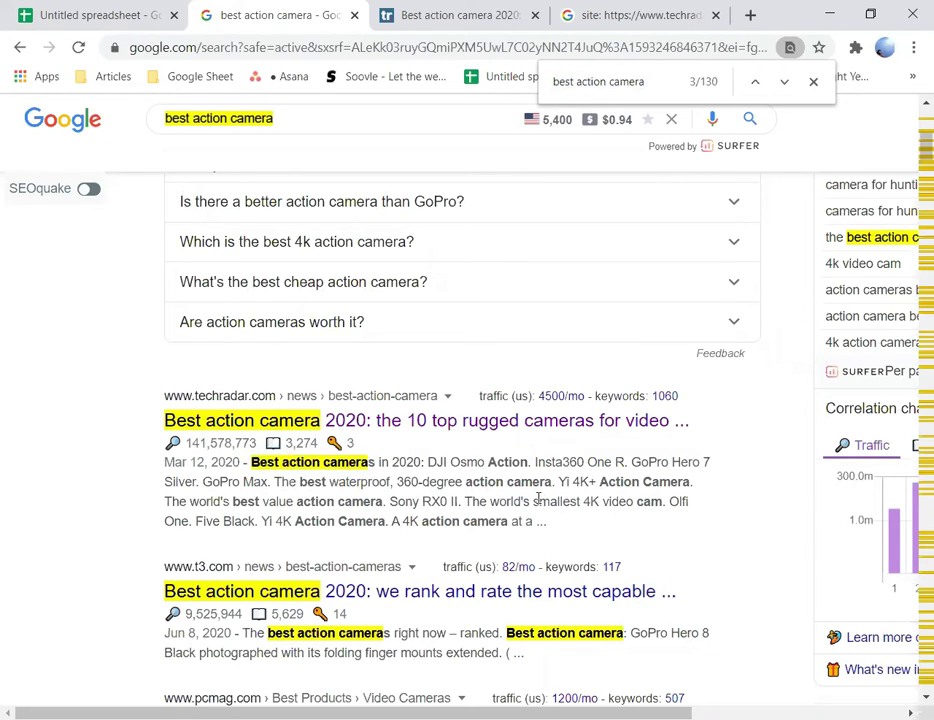
drag(538, 501, 410, 519)
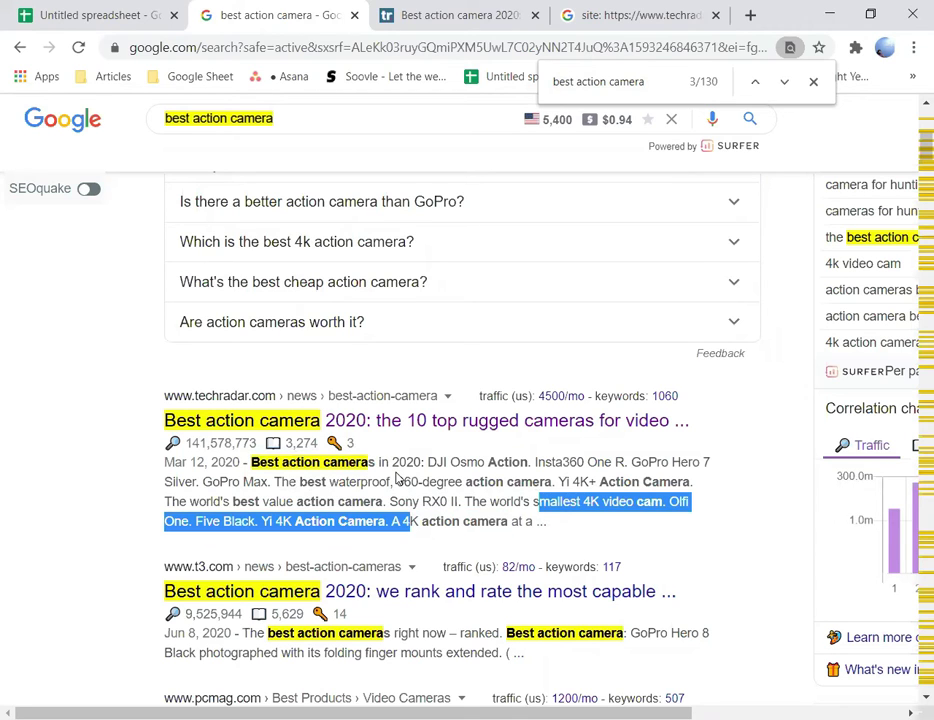
click(397, 478)
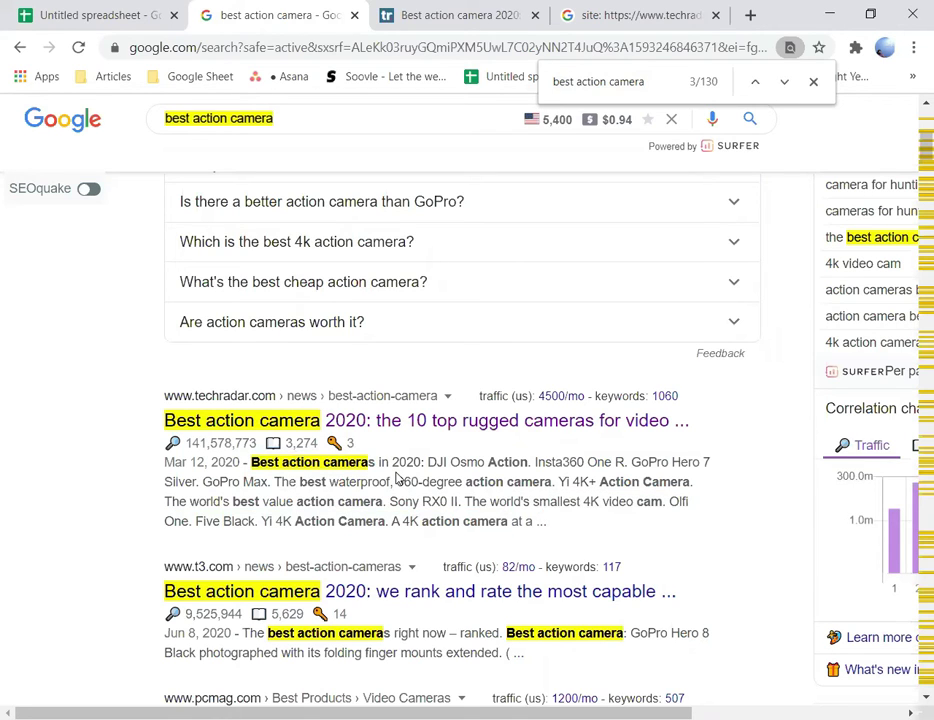
Step: Enter "Yes" in the TechRadar row's keyword in description cell, fill the cell red and center the text
click(45, 12)
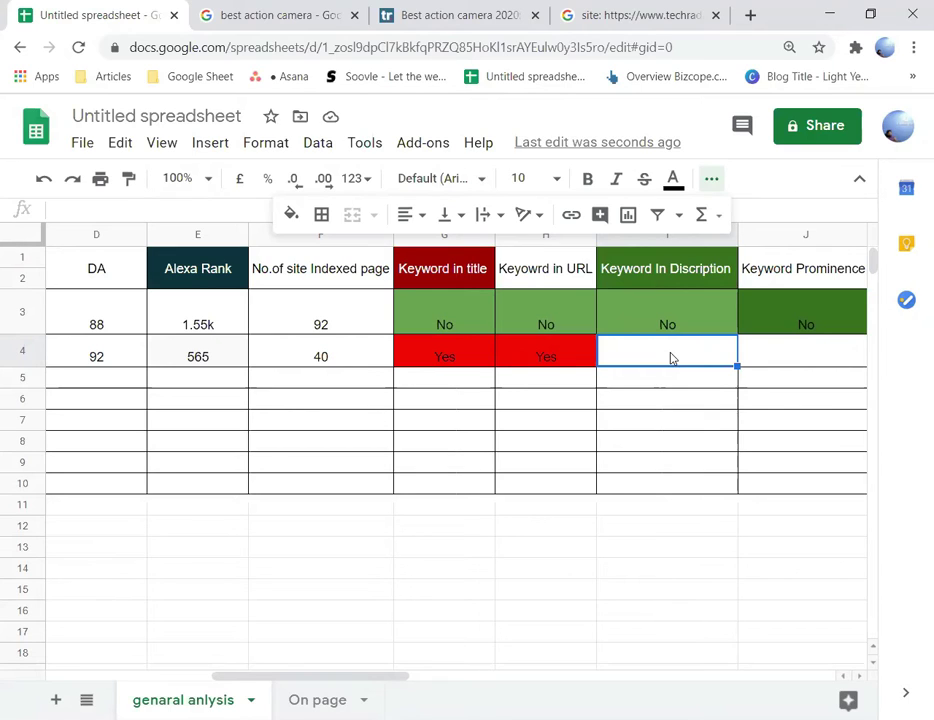
text(Yes)
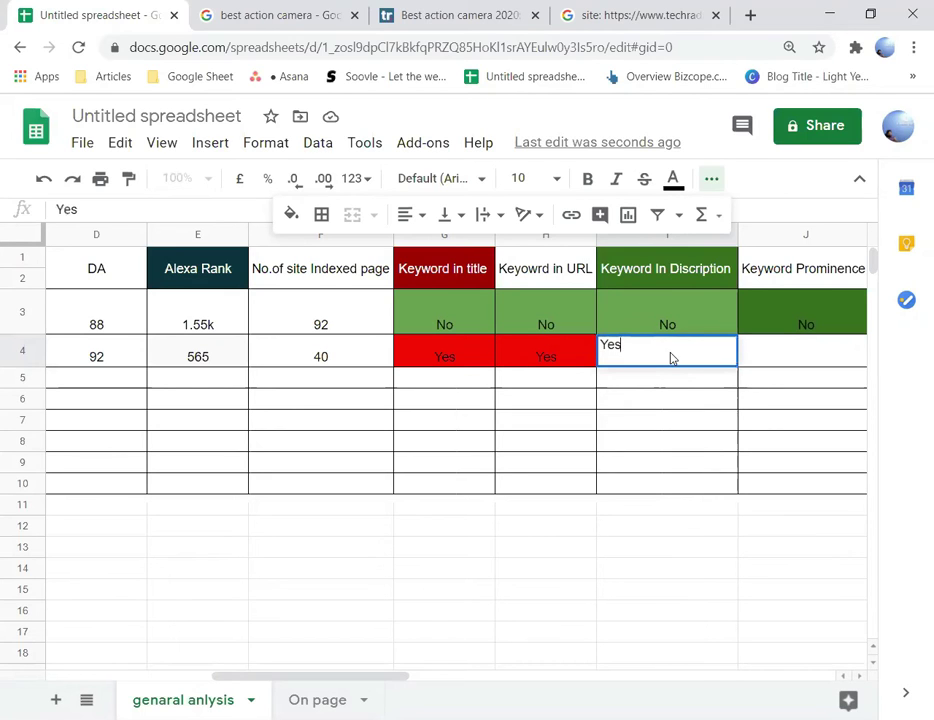
click(290, 216)
click(322, 305)
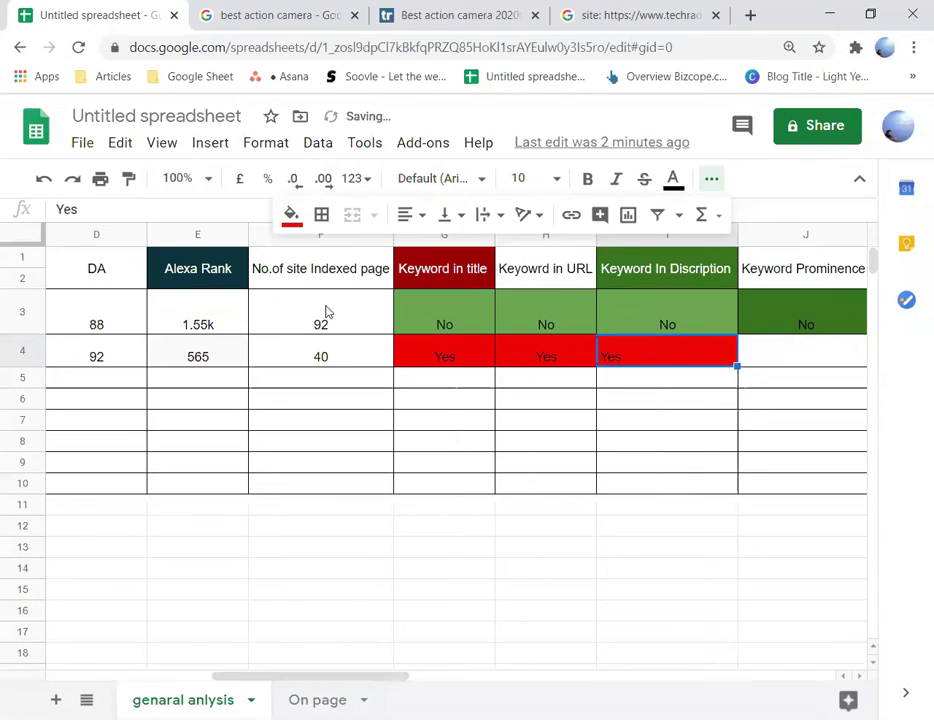
click(410, 214)
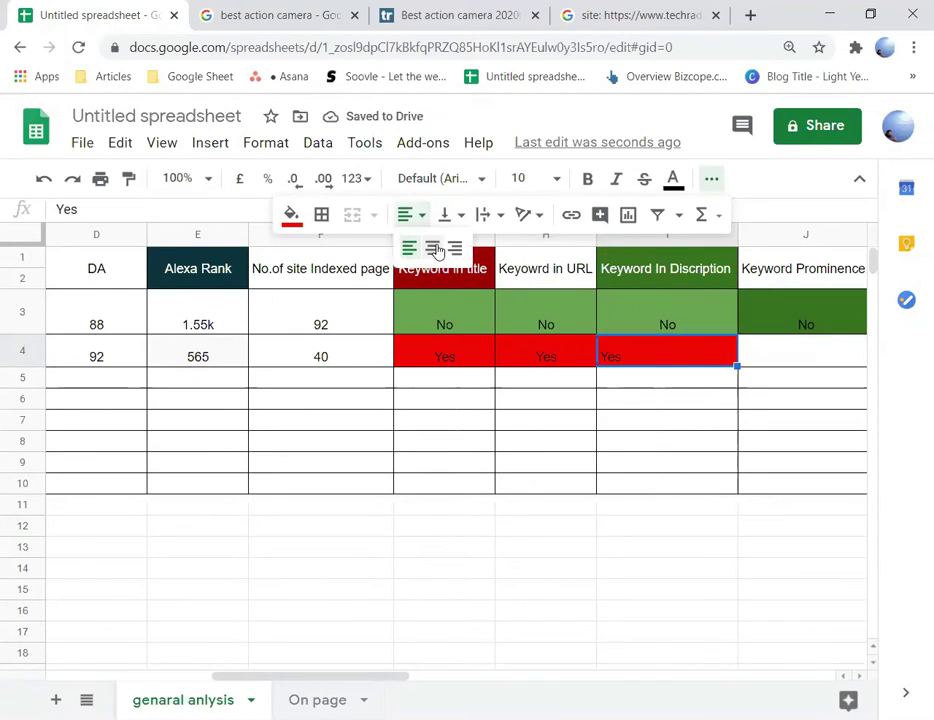
click(435, 250)
Step: Check keyword prominence by examining where "best action camera" sits in the TechRadar result's title and description
click(836, 363)
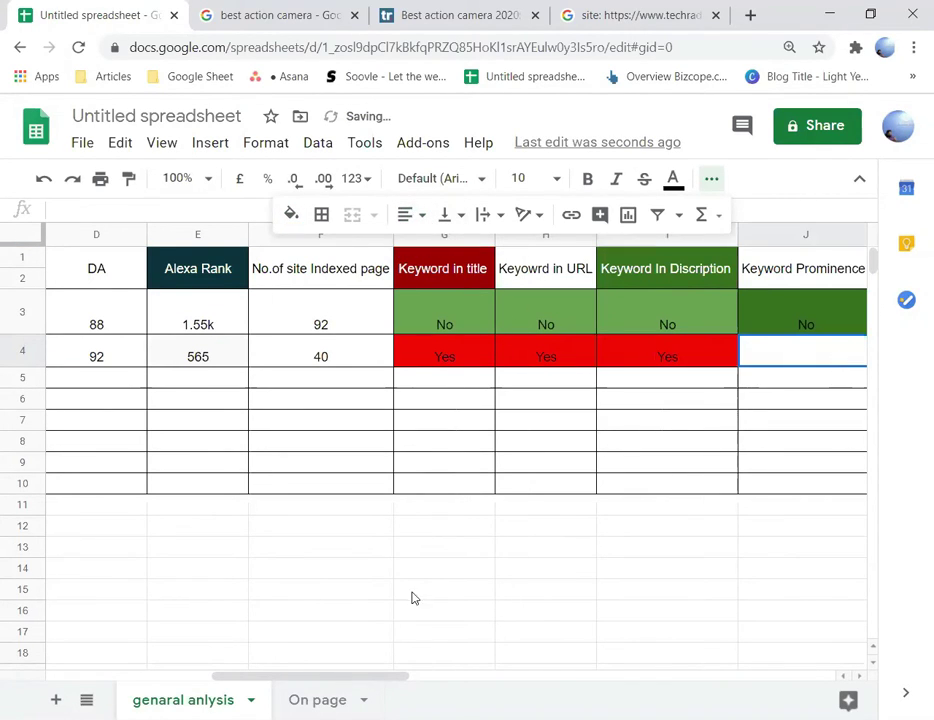
drag(402, 673, 525, 656)
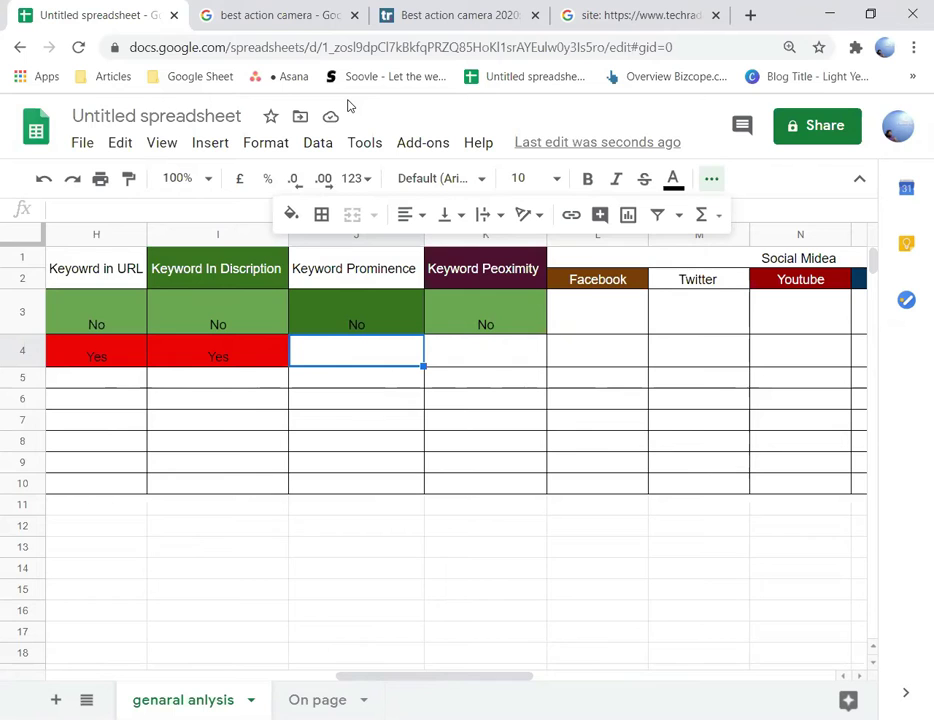
click(270, 15)
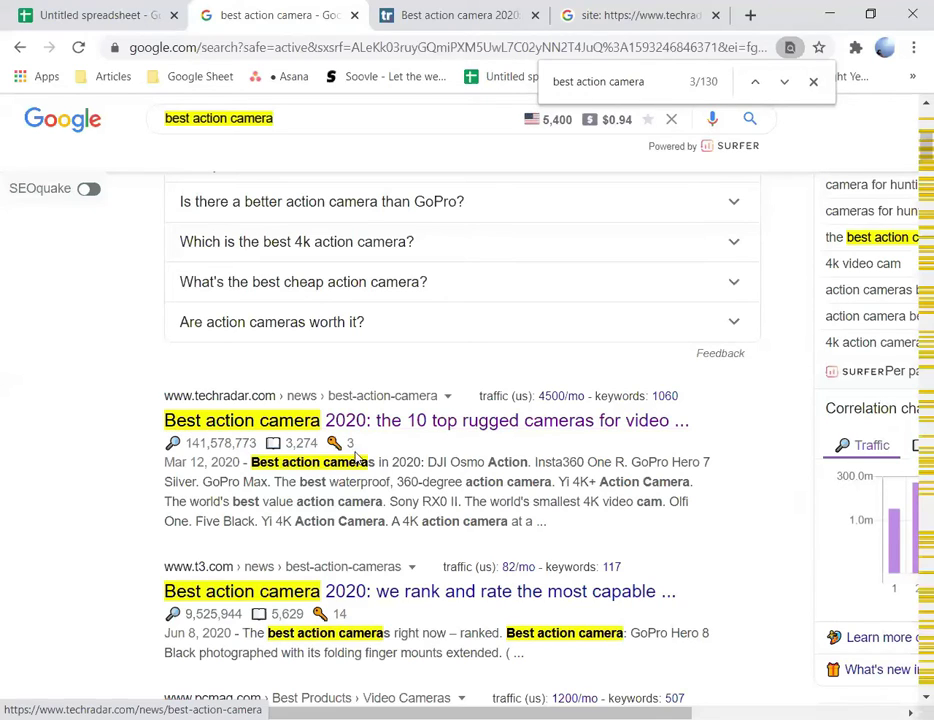
drag(372, 462, 243, 463)
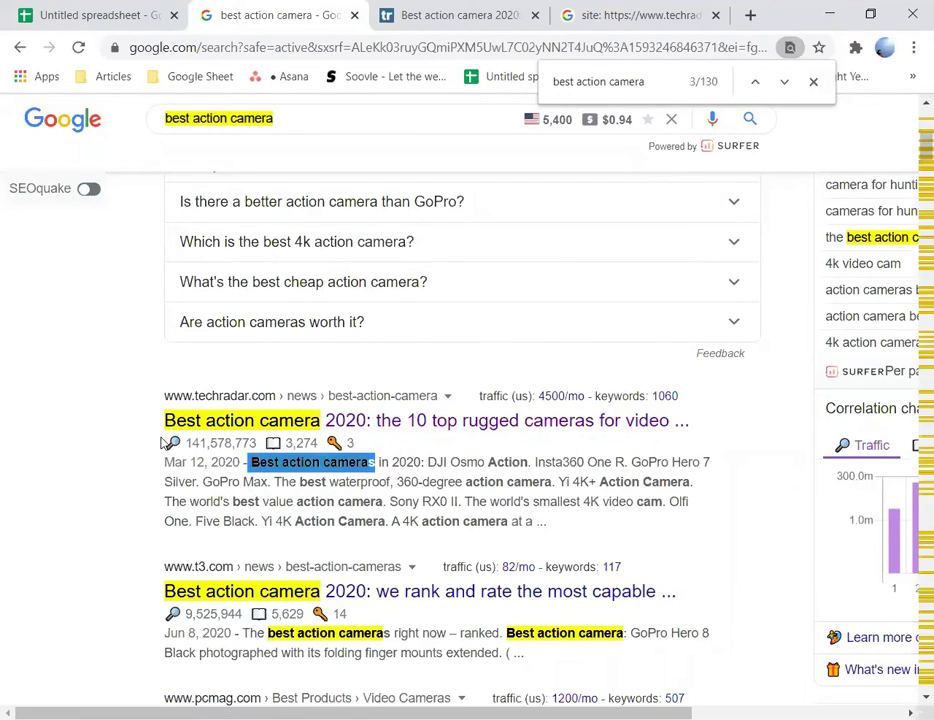
drag(151, 423, 246, 405)
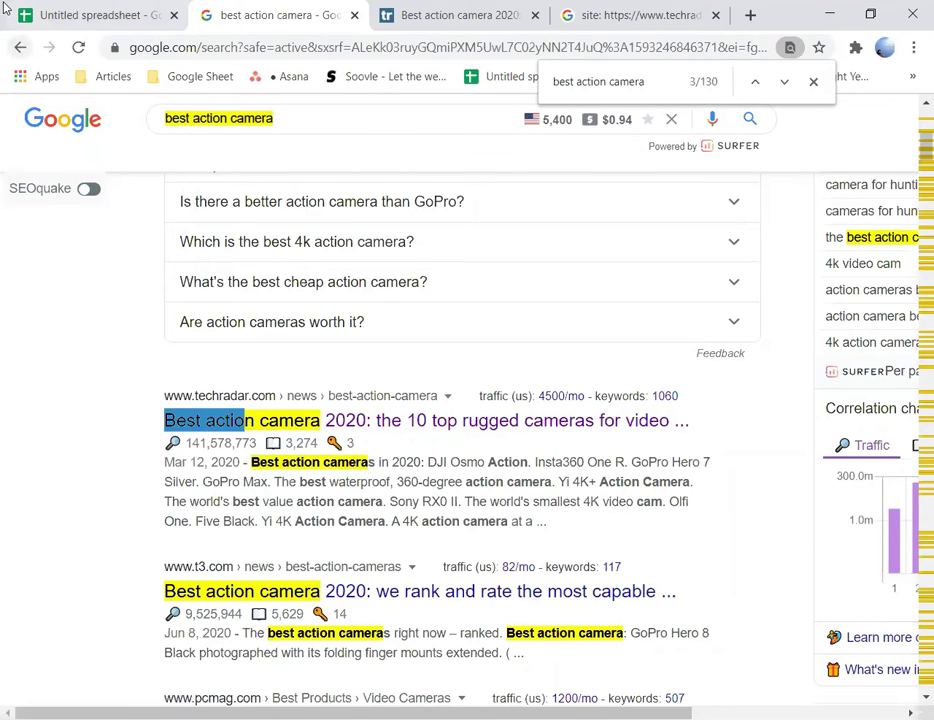
Step: Return to the spreadsheet and enter "Yes" in the TechRadar row's keyword prominence cell, centering the text
key(ctrl+1)
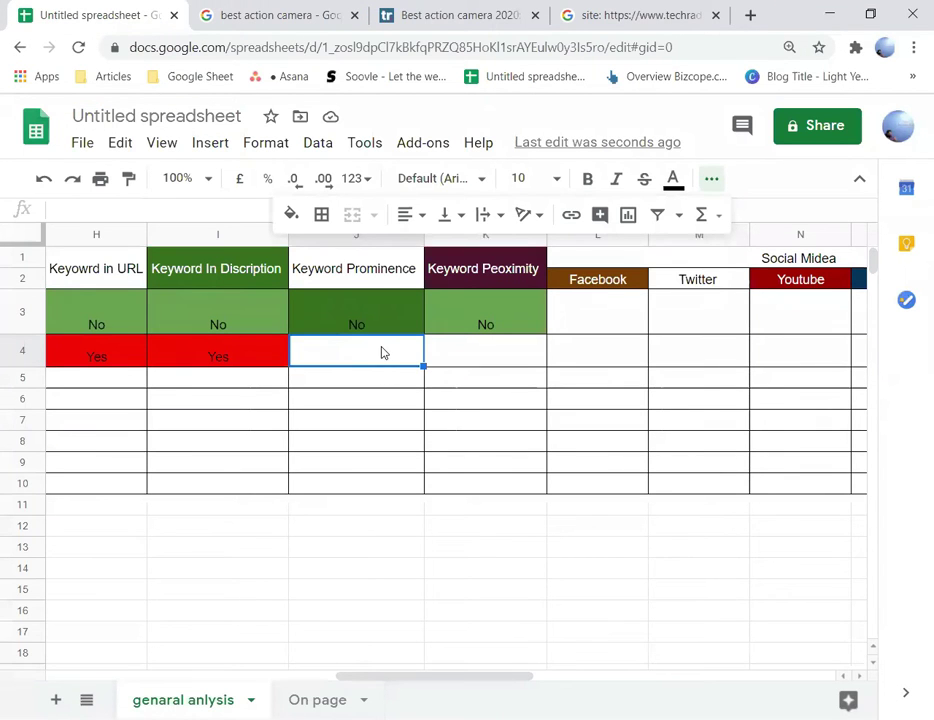
text(Yes)
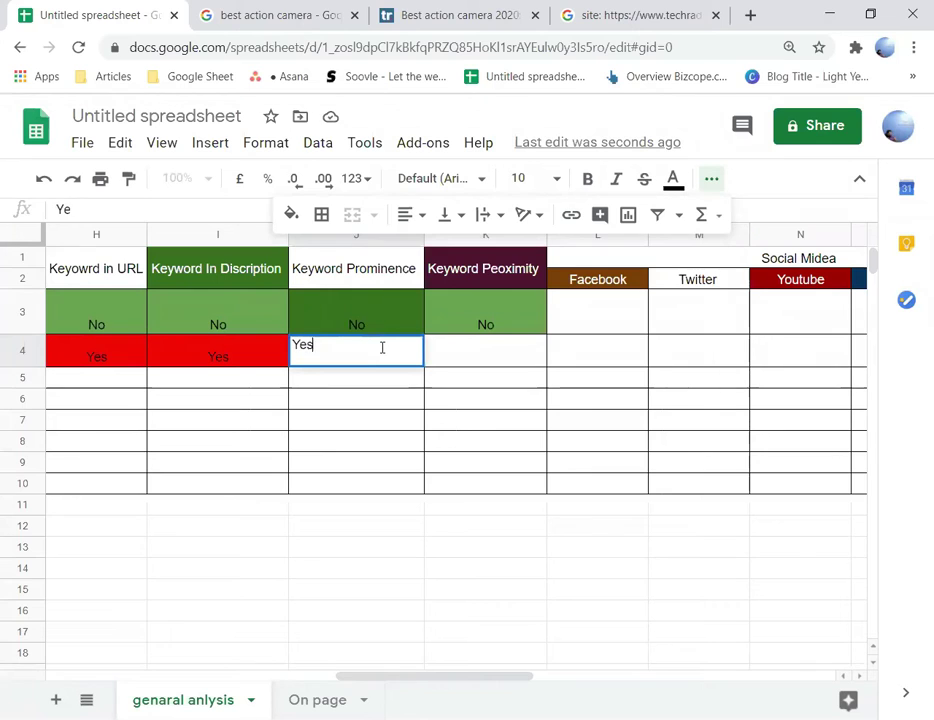
click(405, 215)
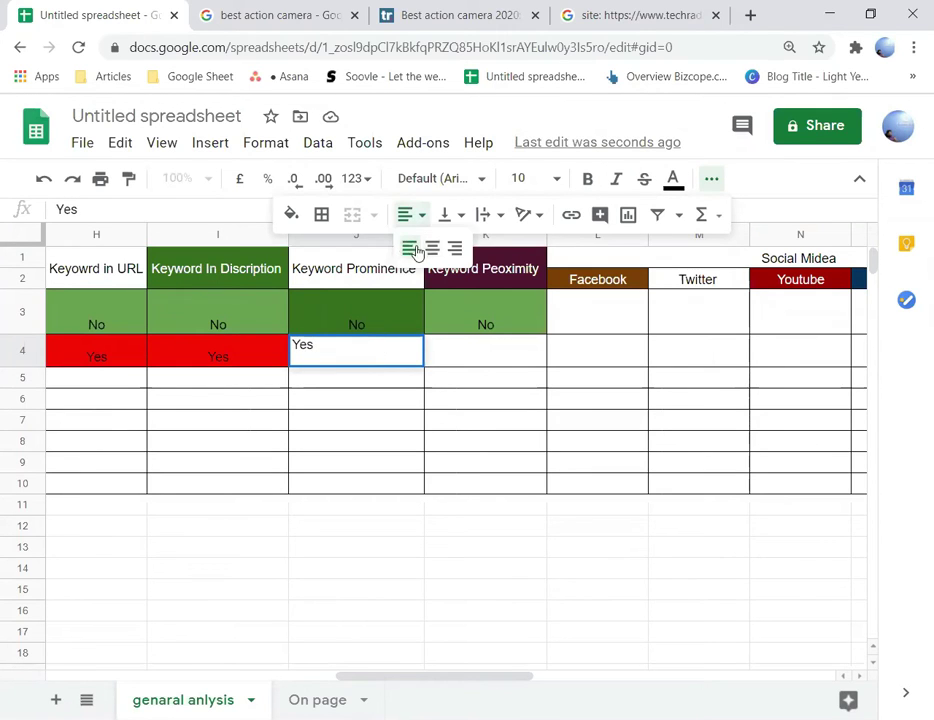
click(431, 247)
Step: Check keyword proximity by comparing "Best action cameras" with "best waterproof, 360-degree action camera" in the TechRadar result's description
click(468, 352)
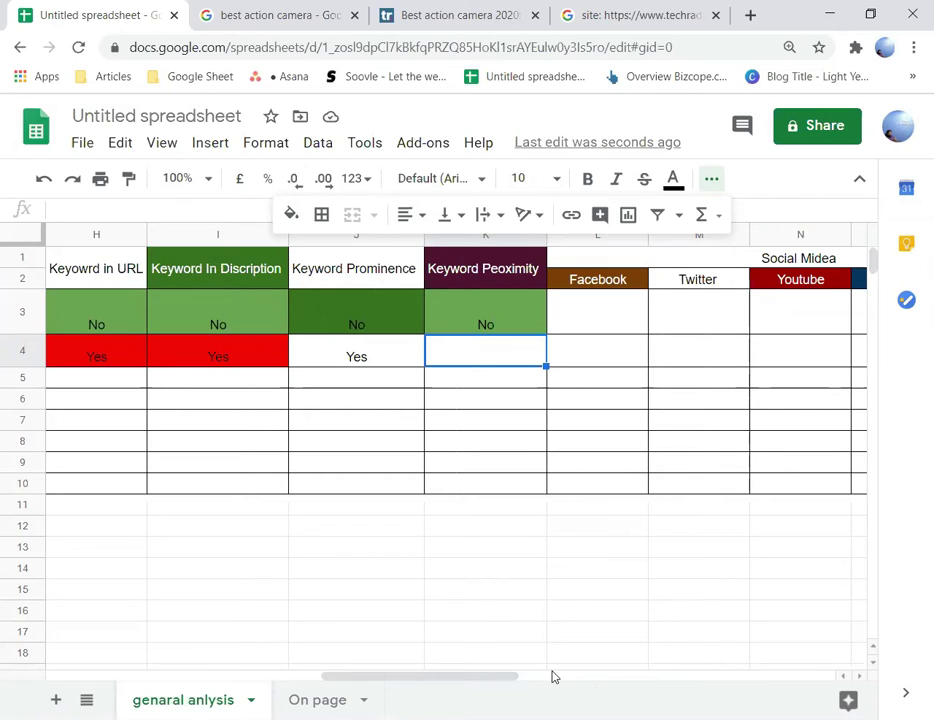
click(270, 15)
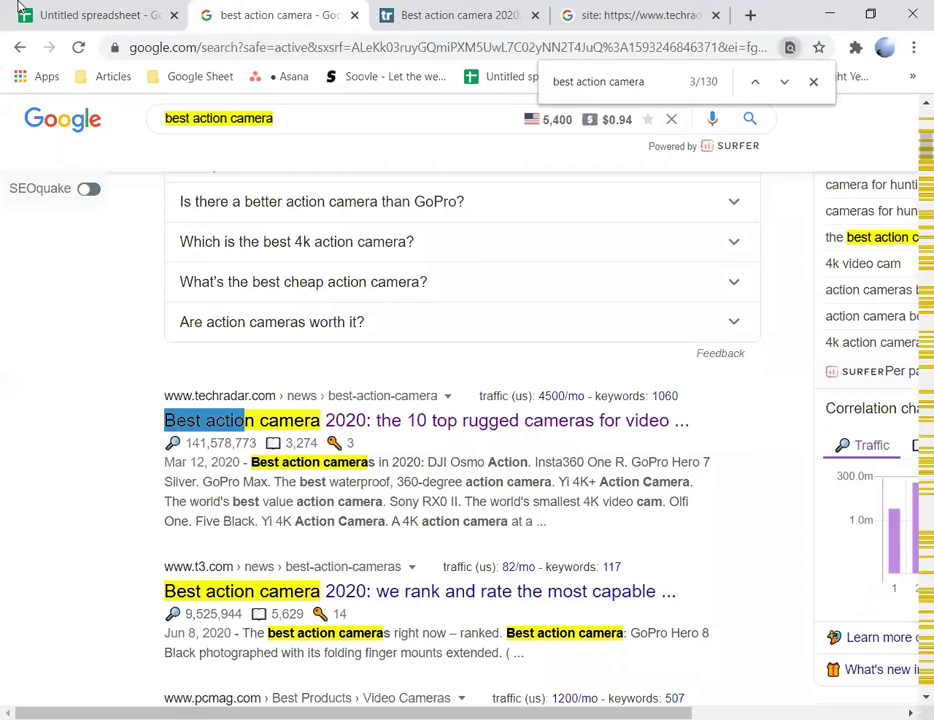
drag(252, 462, 377, 463)
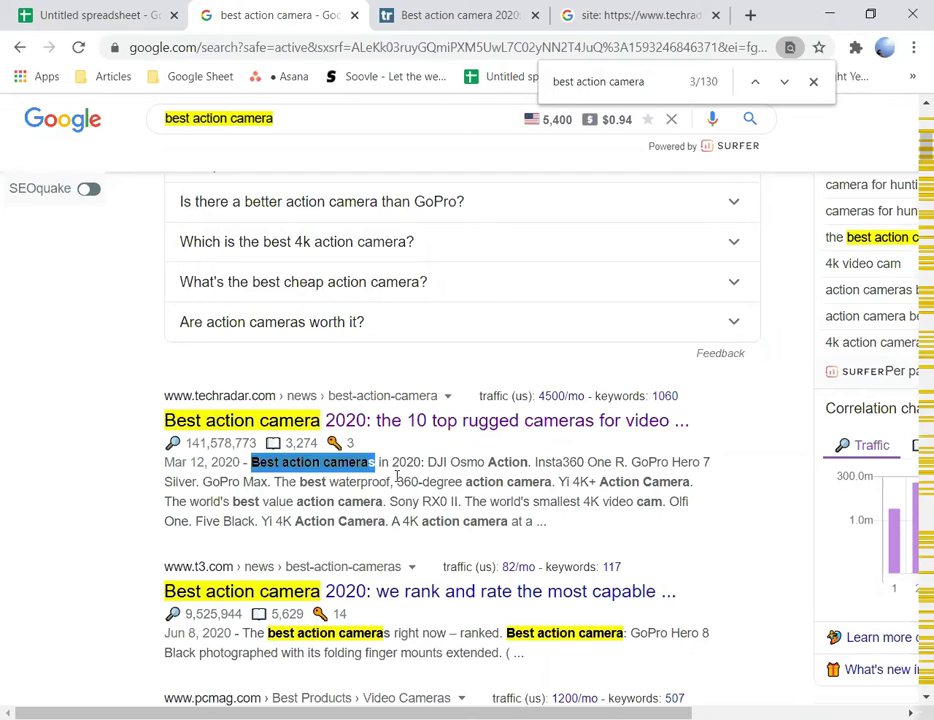
click(398, 477)
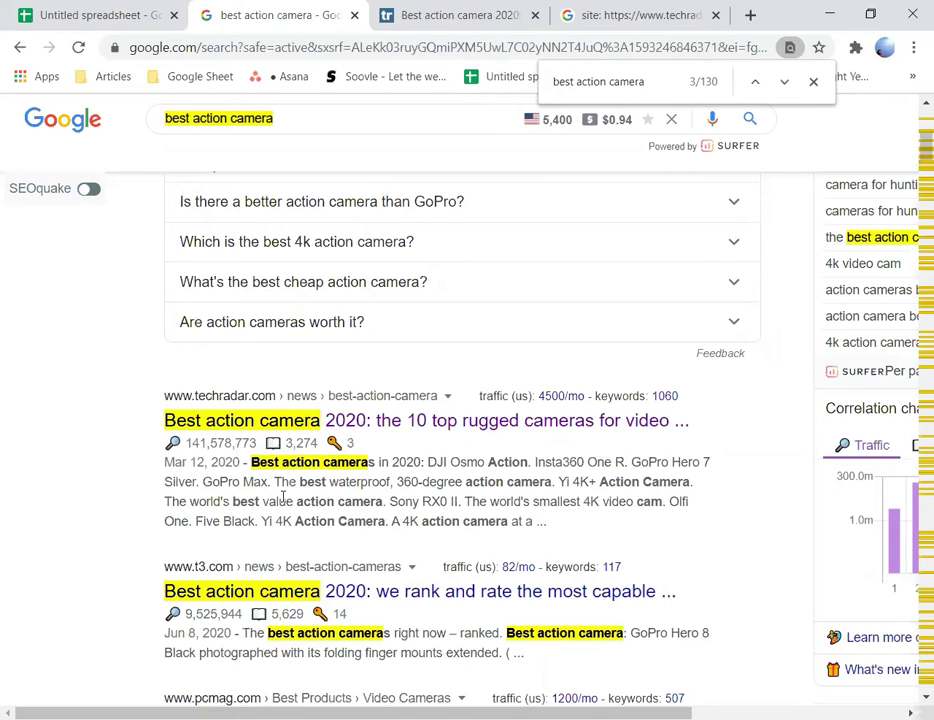
drag(300, 481, 555, 488)
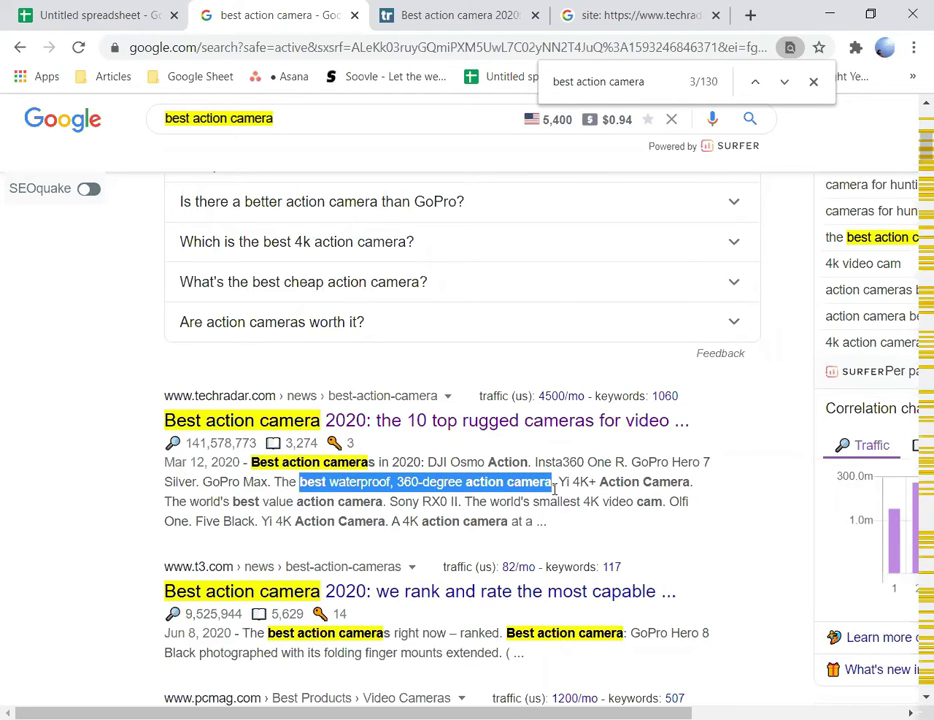
click(332, 482)
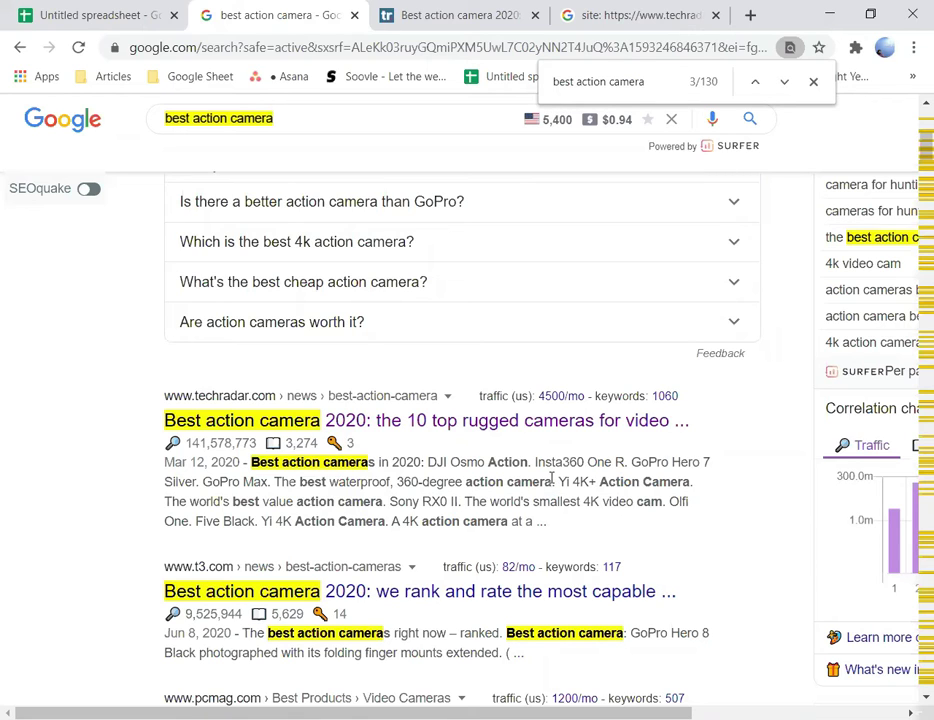
drag(552, 481, 305, 487)
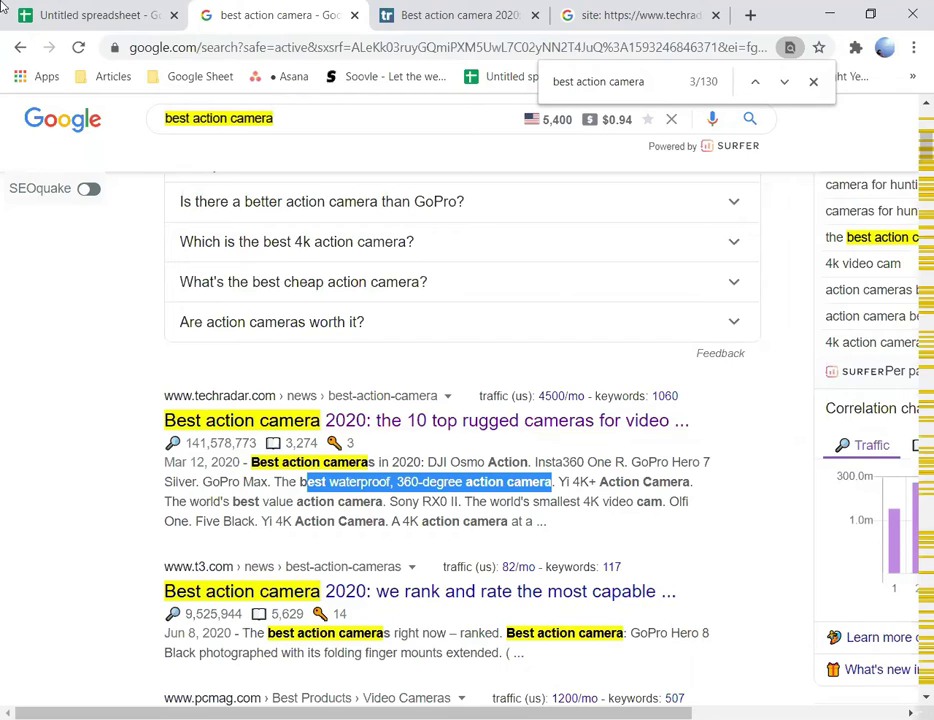
Step: Enter a centered "Yes" in the TechRadar row's keyword proximity cell, and extend the description cell's red fill across prominence and proximity
key(ctrl+1)
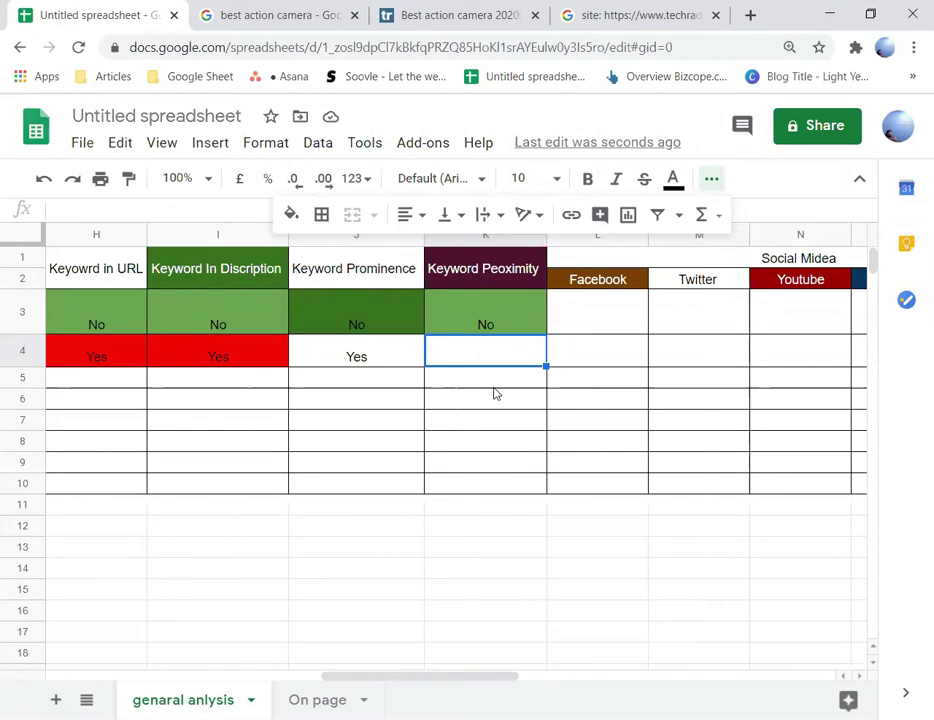
text(Yes)
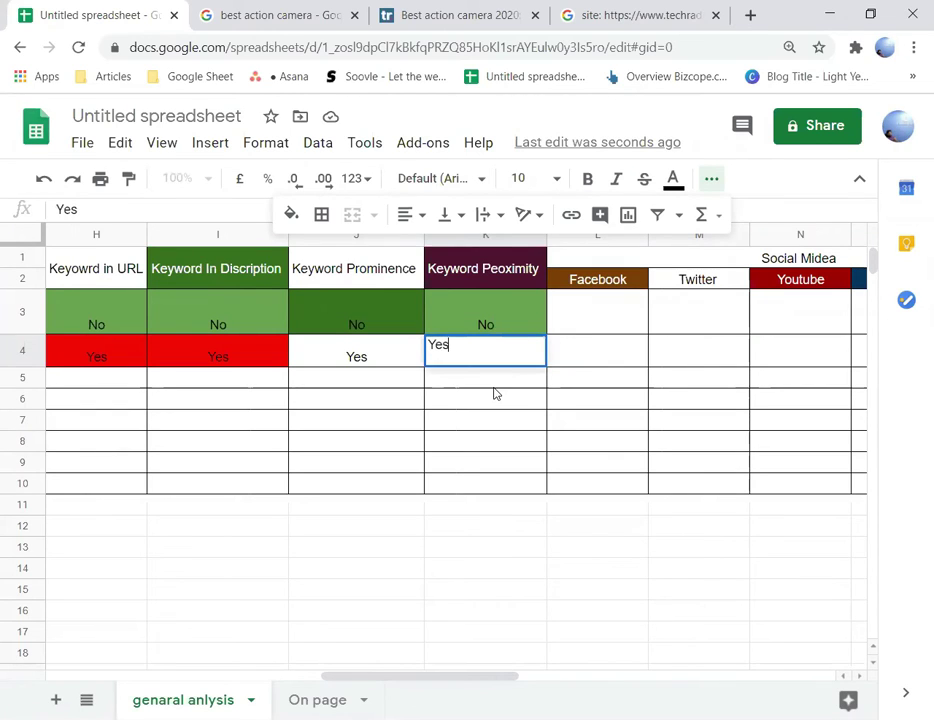
click(409, 215)
click(433, 247)
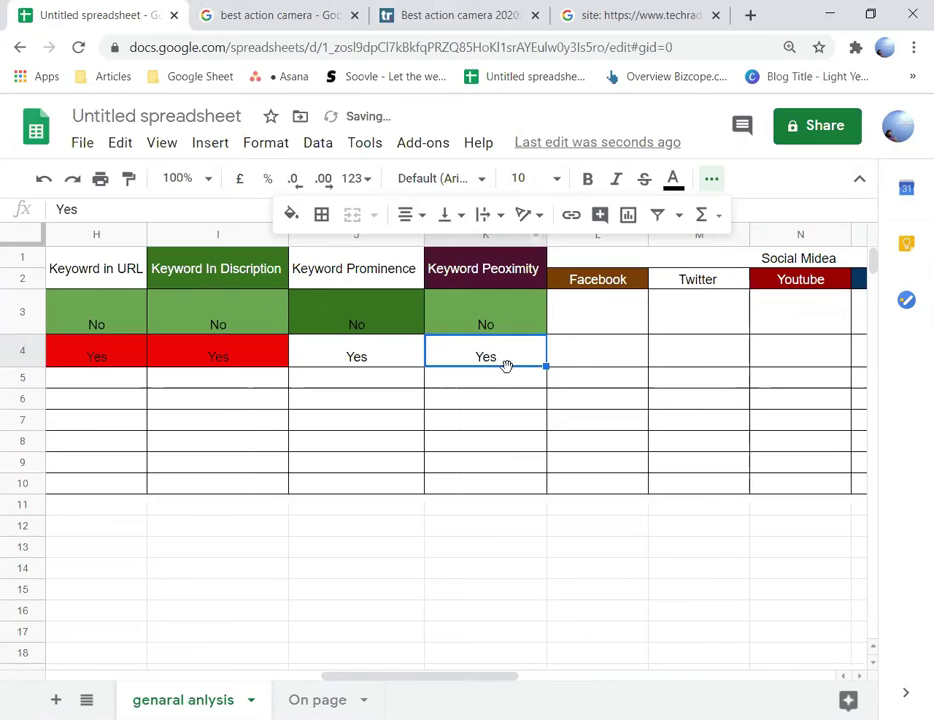
click(270, 358)
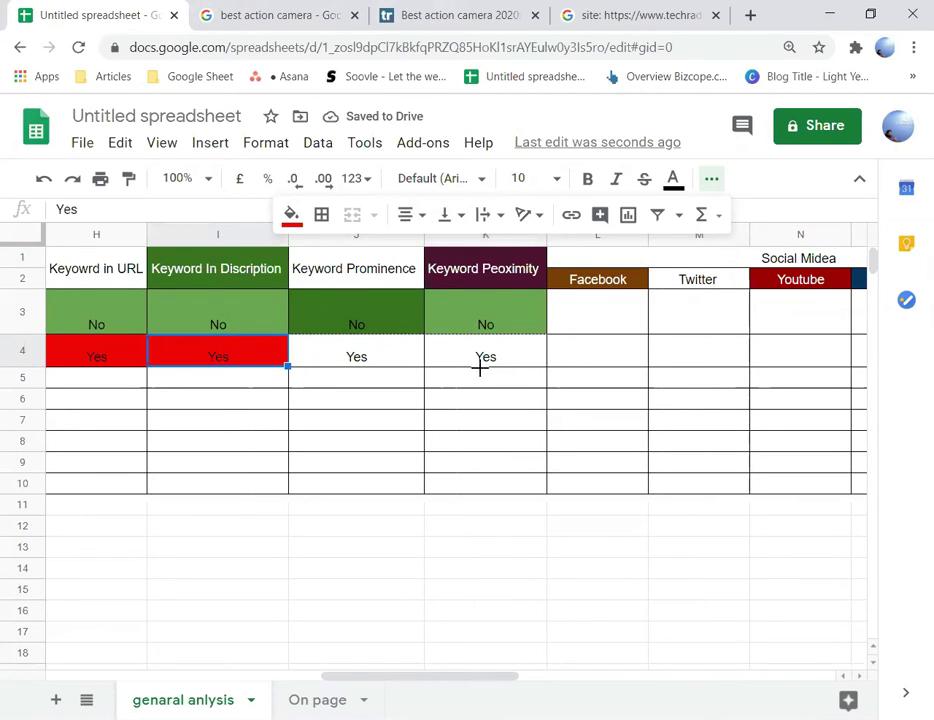
drag(540, 360, 544, 361)
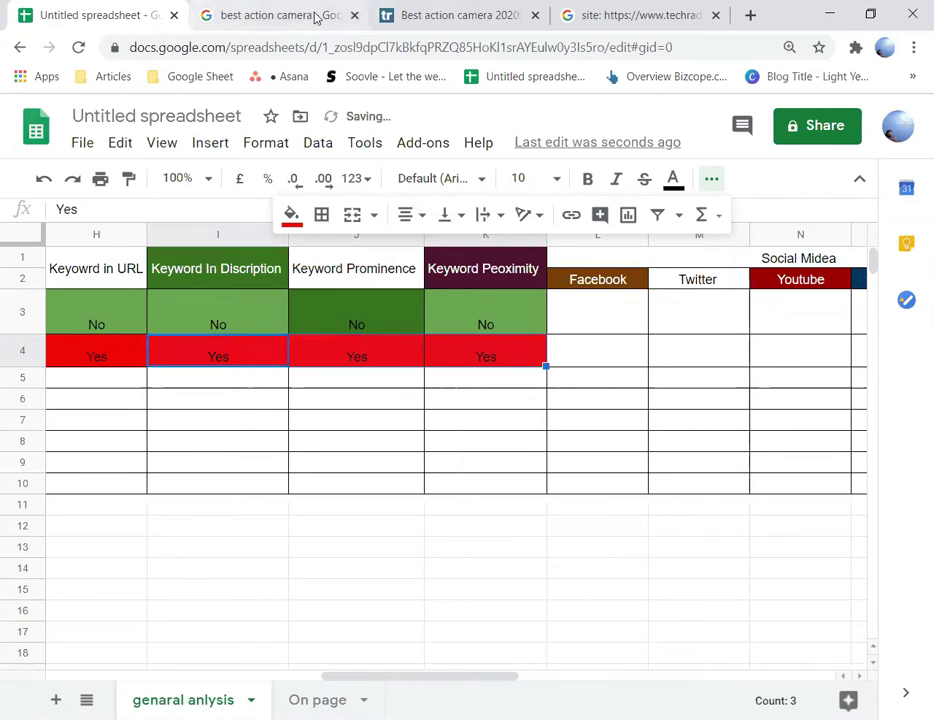
Step: Recheck the keyword's position in the TechRadar result's description against the spreadsheet's prominence and proximity entries
click(446, 18)
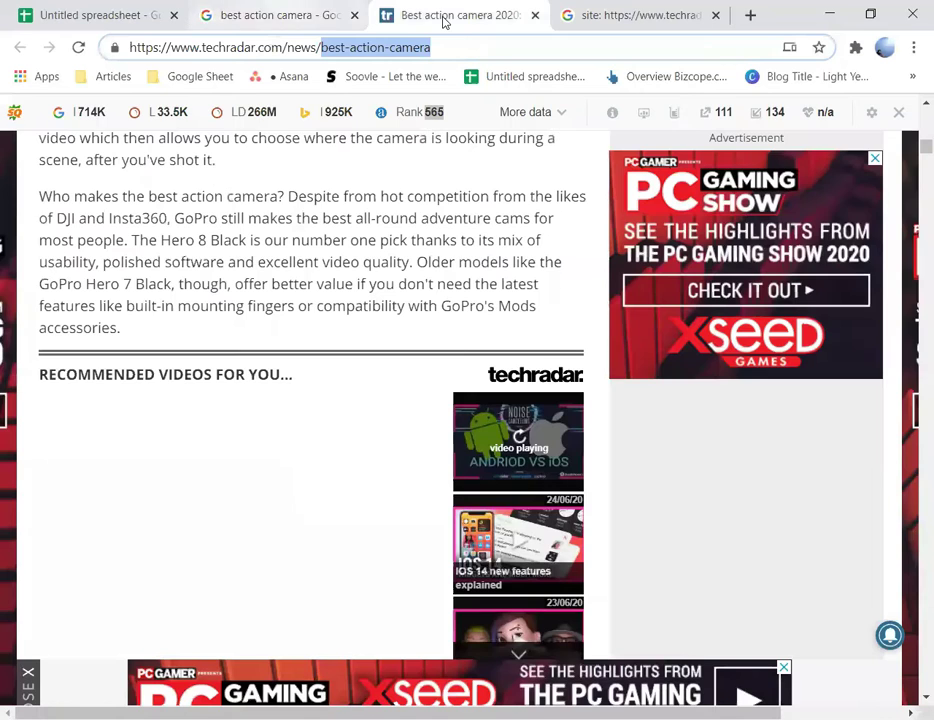
click(328, 18)
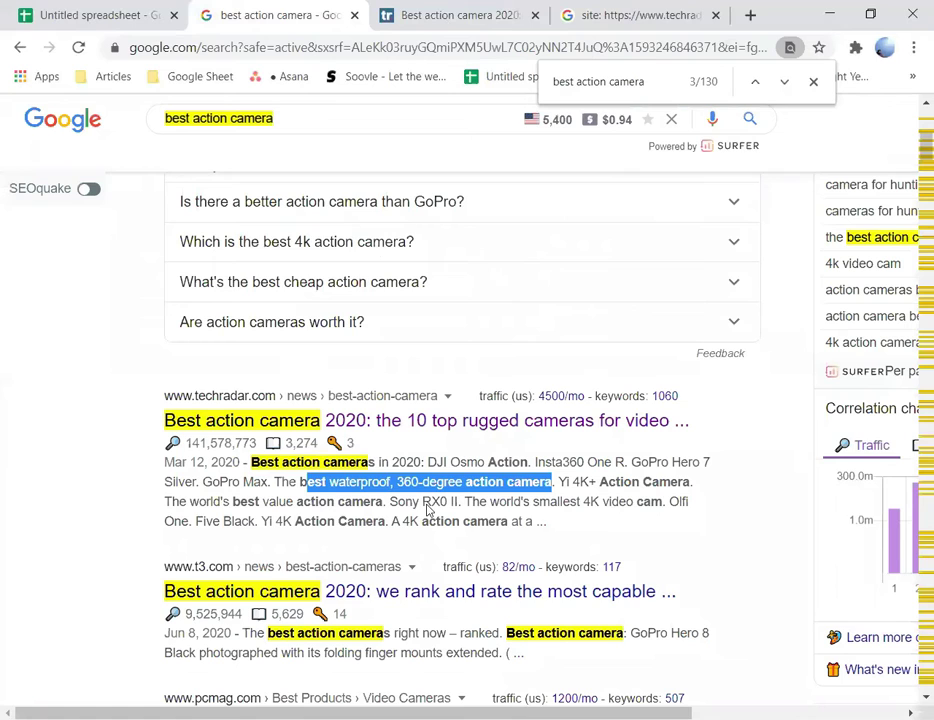
drag(242, 466, 388, 455)
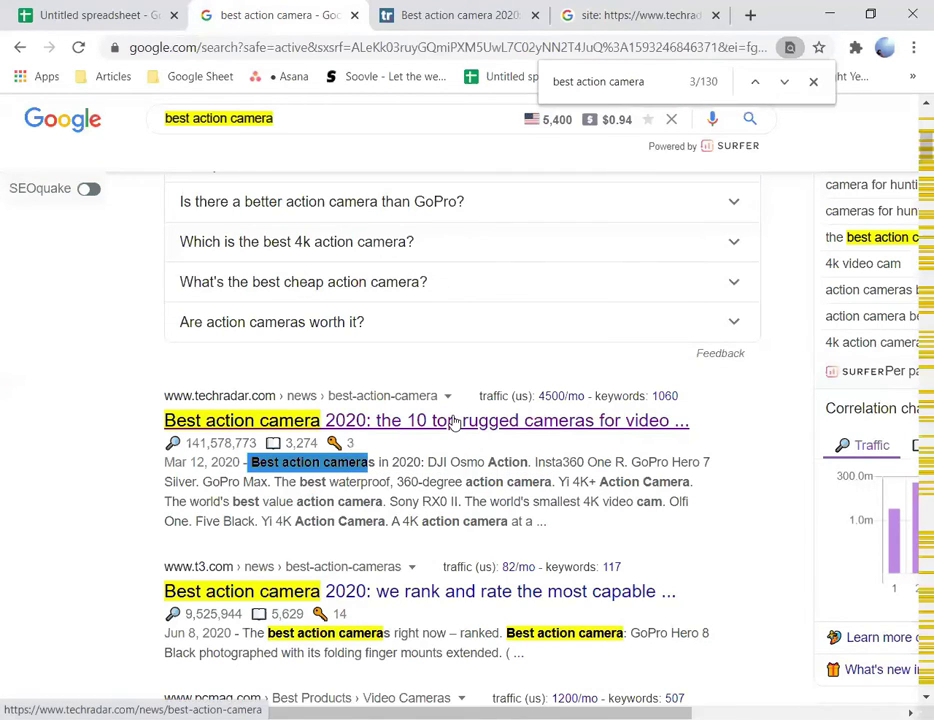
key(ctrl+shift+Tab)
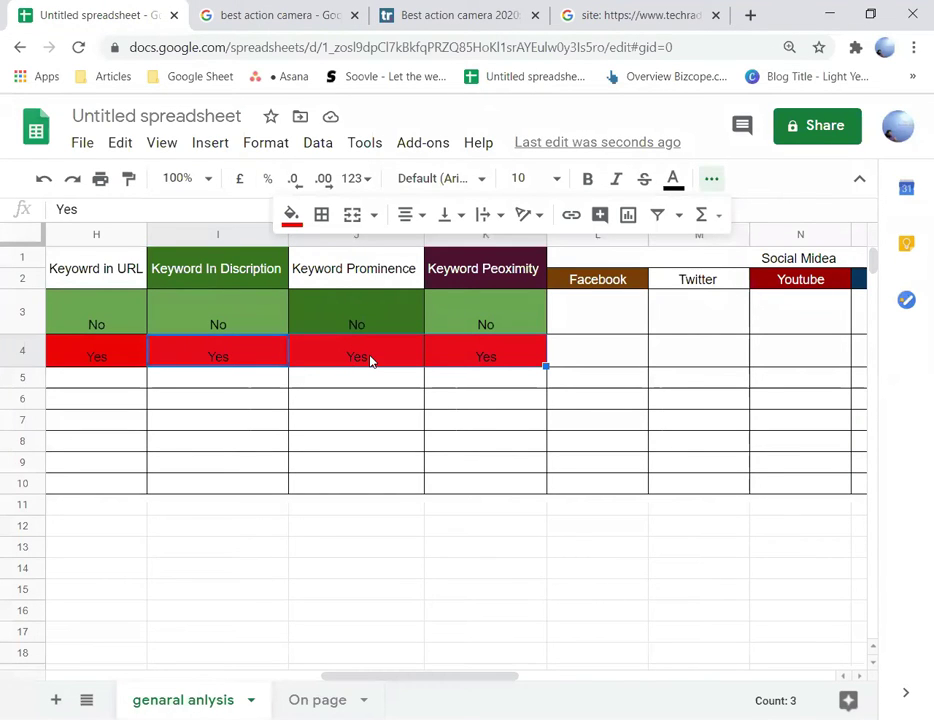
key(ctrl+Tab)
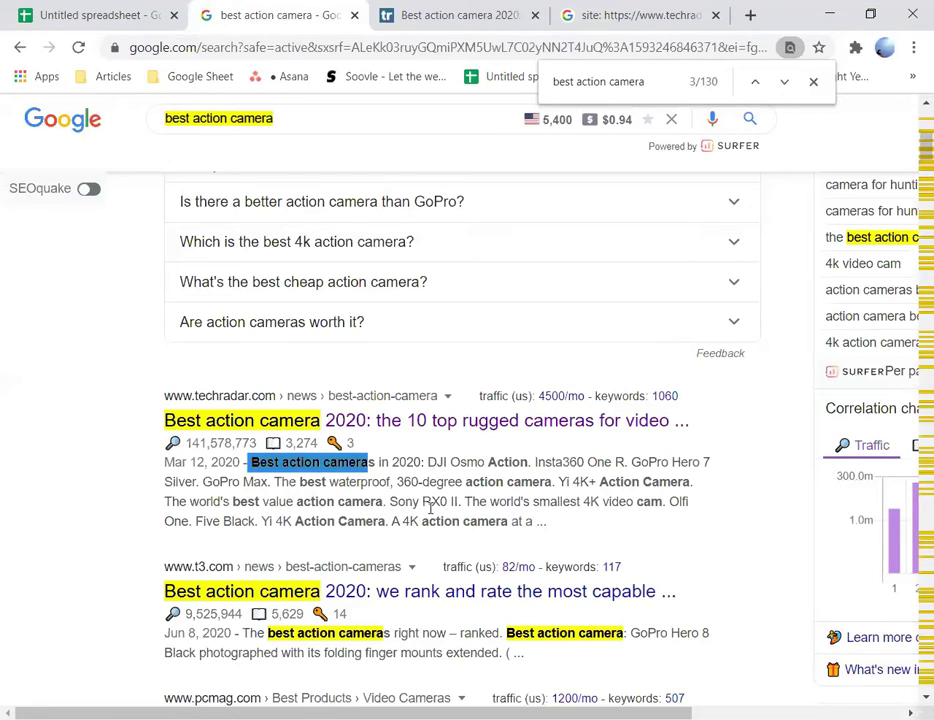
Step: Highlight "waterproof, 360-degree action" in the TechRadar result's description, and locate the TechRadar row's social media cells in the spreadsheet
drag(330, 481, 506, 482)
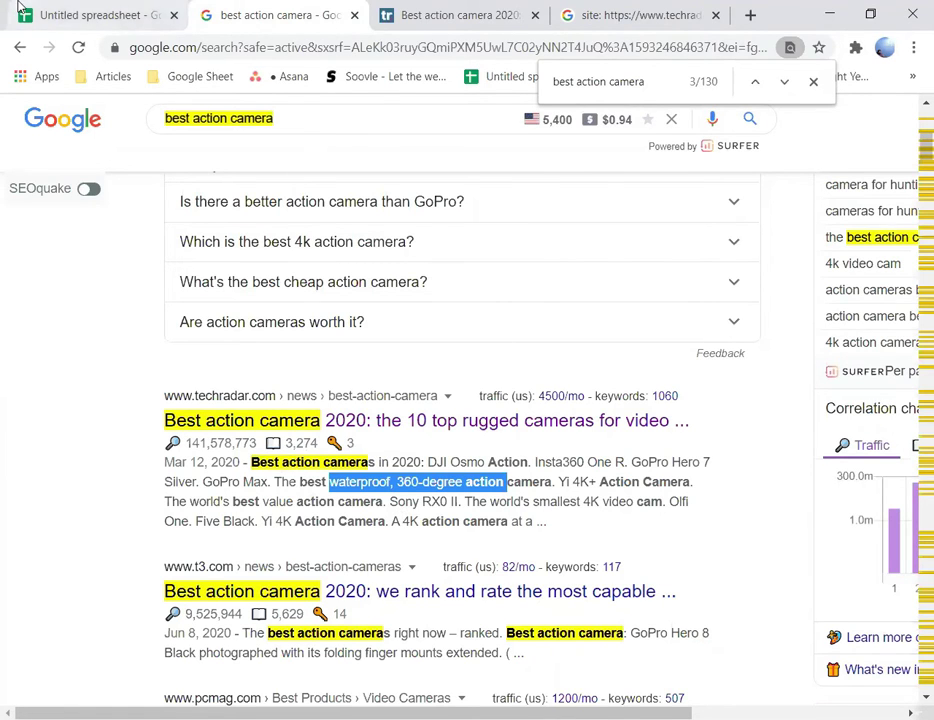
click(80, 15)
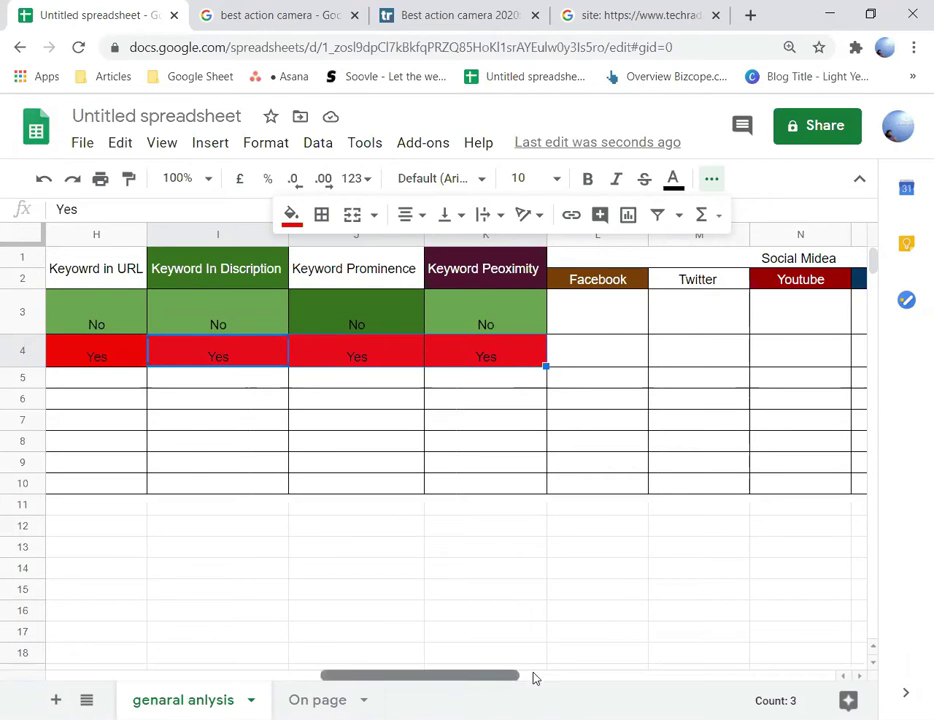
drag(533, 677, 577, 673)
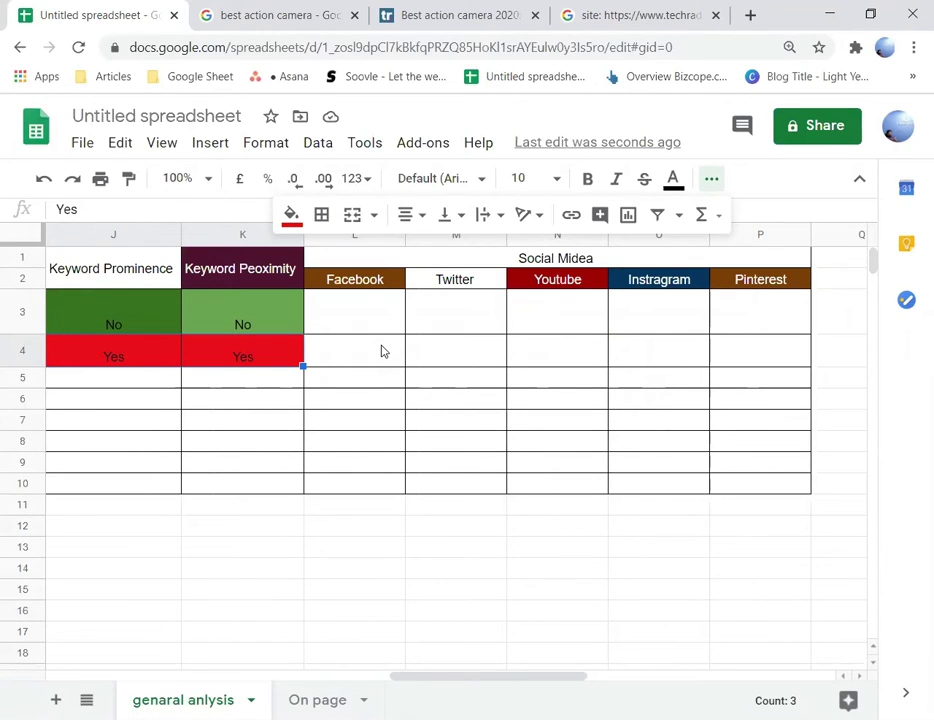
drag(381, 352, 767, 375)
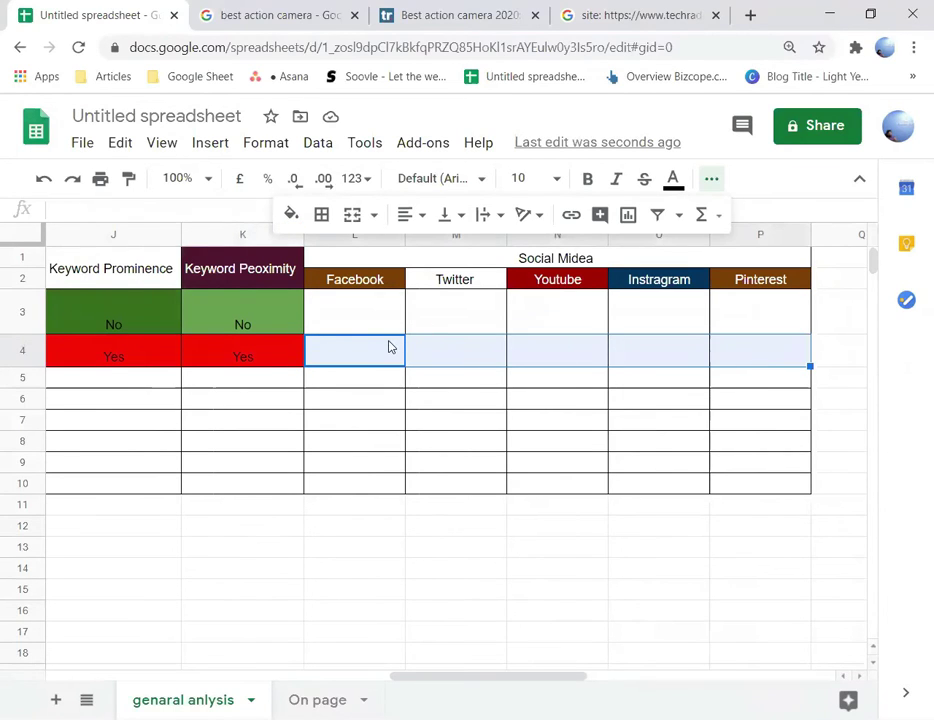
drag(375, 350, 771, 426)
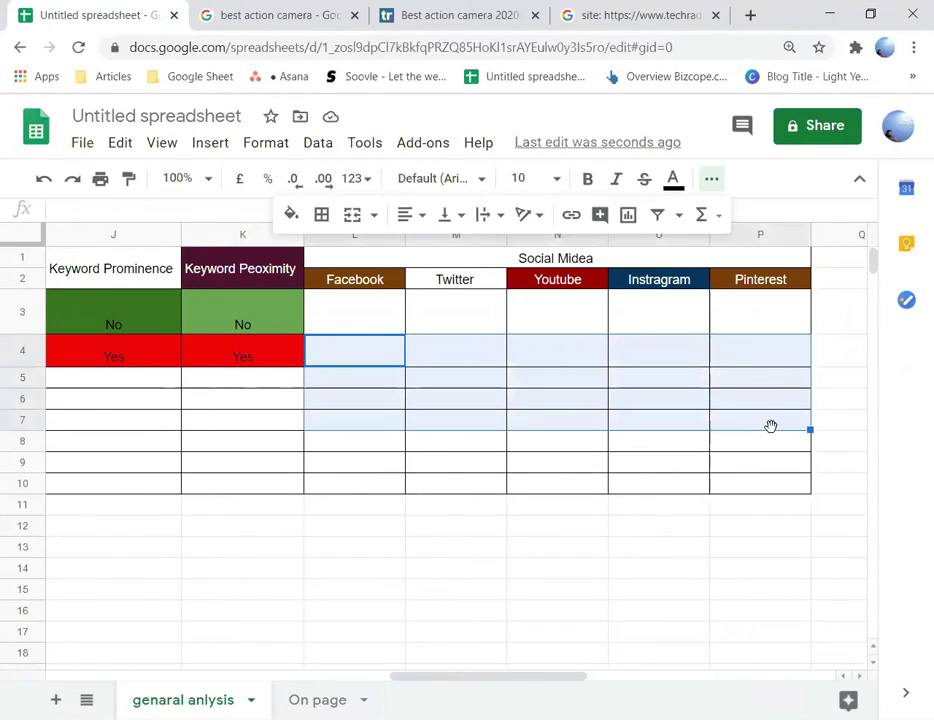
Step: Check the TechRadar page's Facebook likes and Pinterest pin count with SEOquake
click(490, 12)
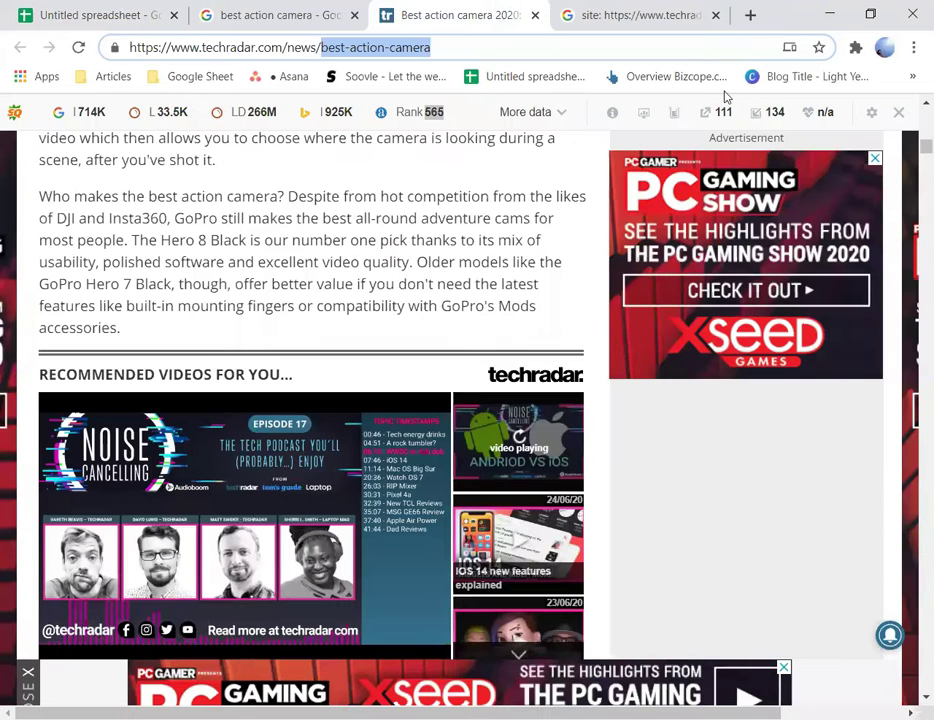
click(855, 48)
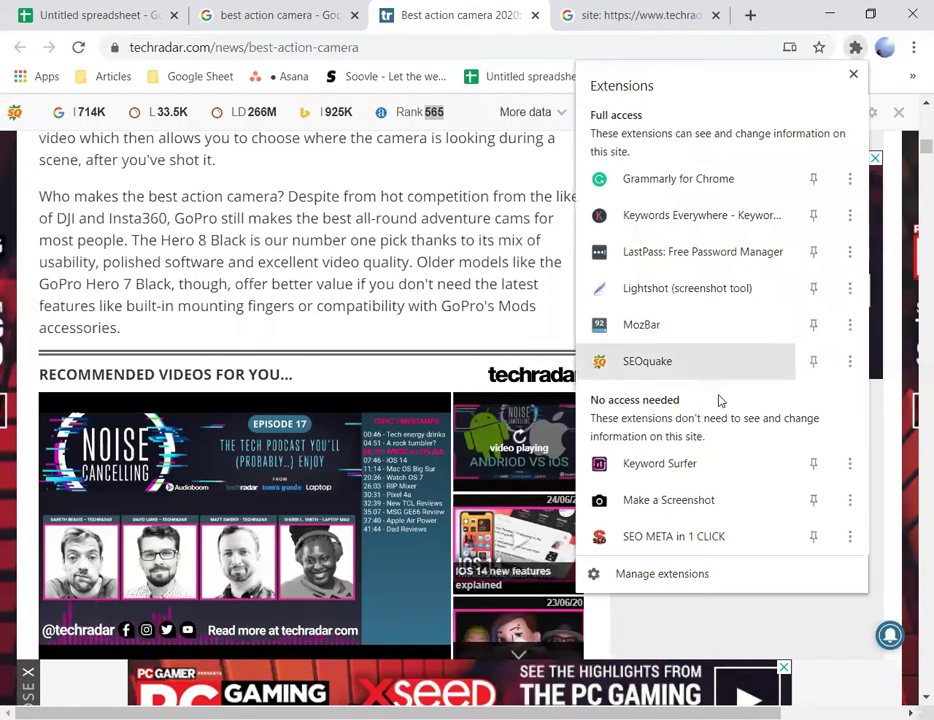
click(658, 363)
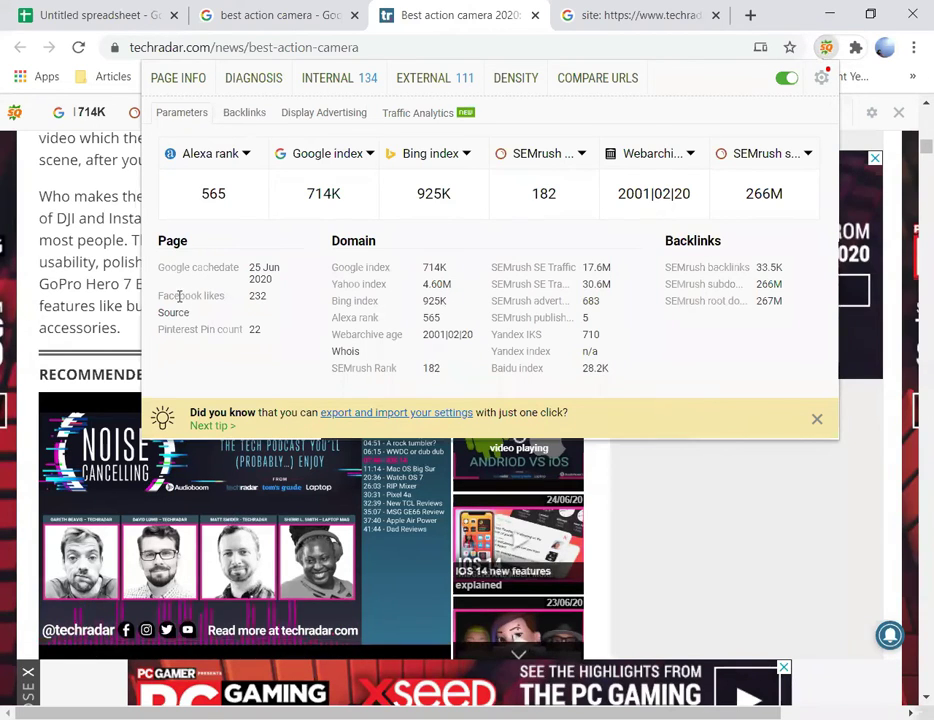
drag(154, 298, 257, 313)
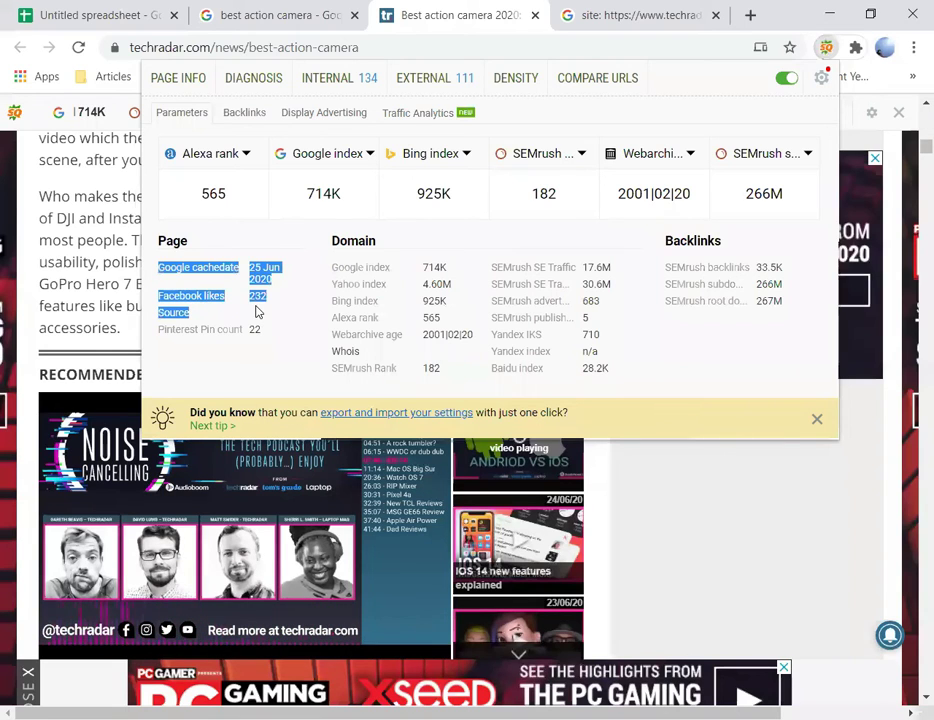
click(172, 336)
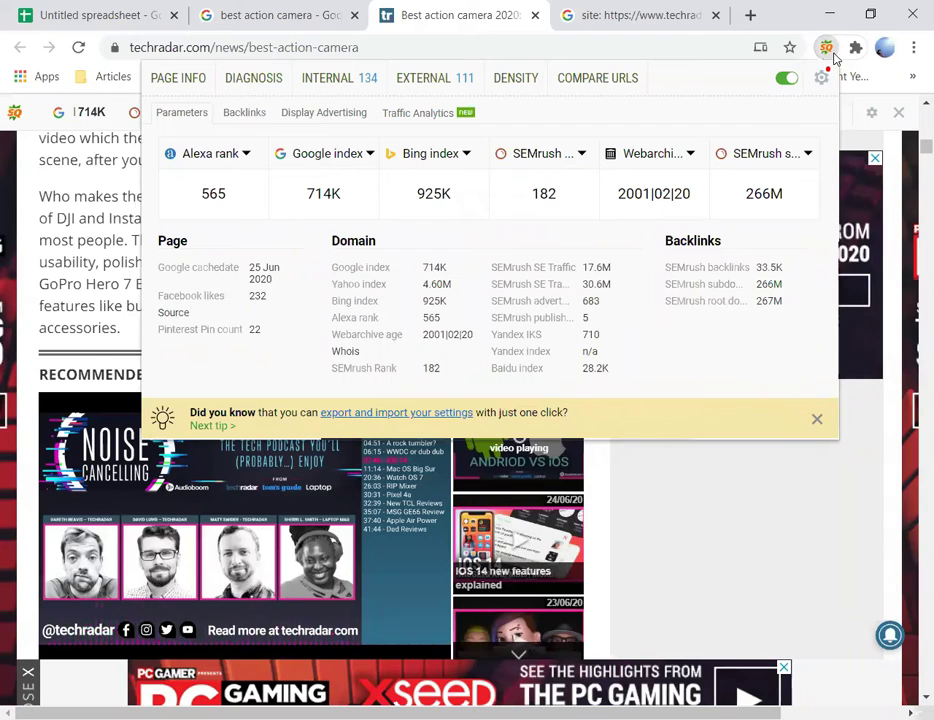
click(830, 52)
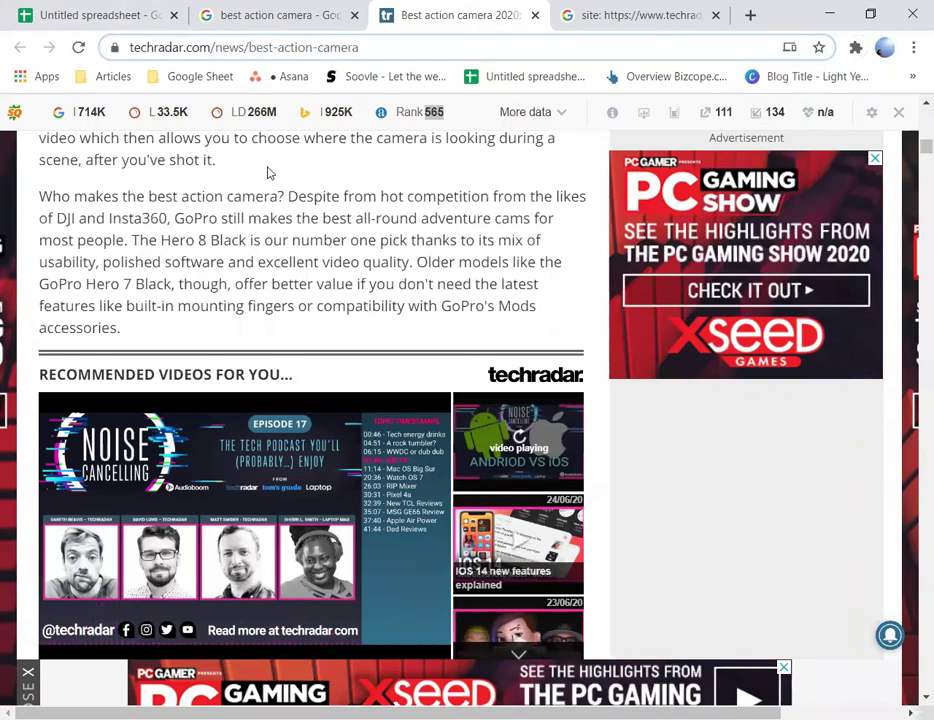
Step: Return to the spreadsheet and review the TechRadar row from its keyword through its Facebook and Pinterest cells
click(50, 12)
click(389, 348)
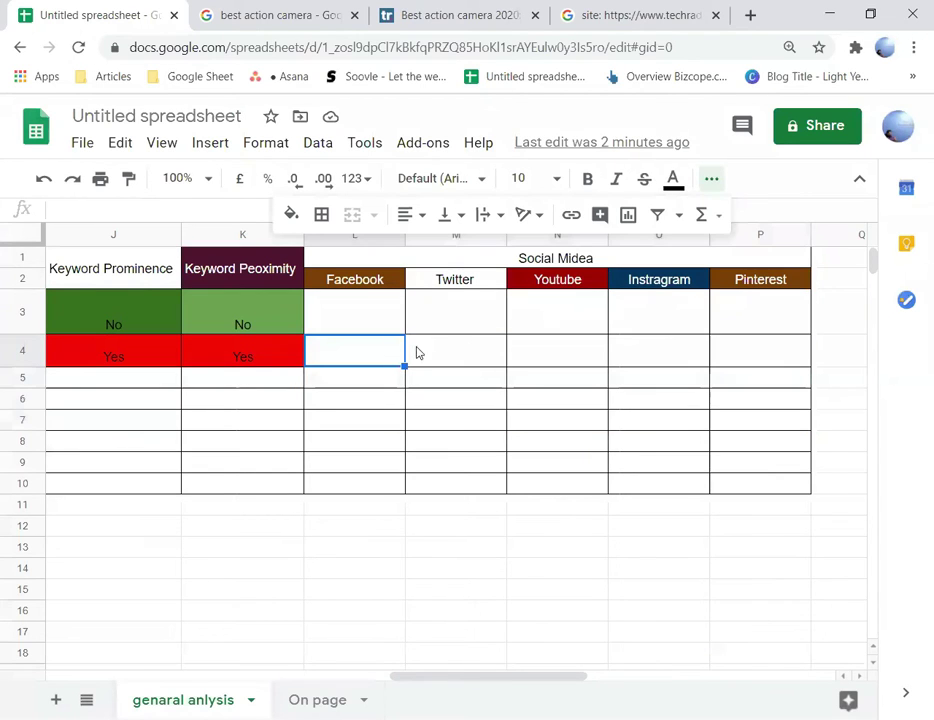
click(501, 340)
click(770, 355)
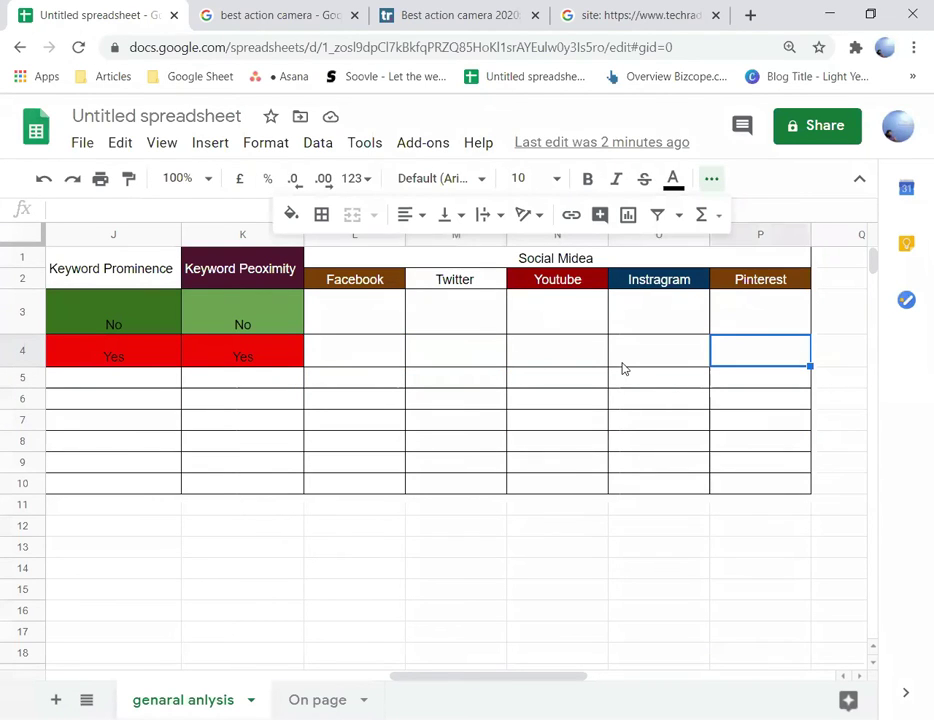
drag(473, 677, 140, 594)
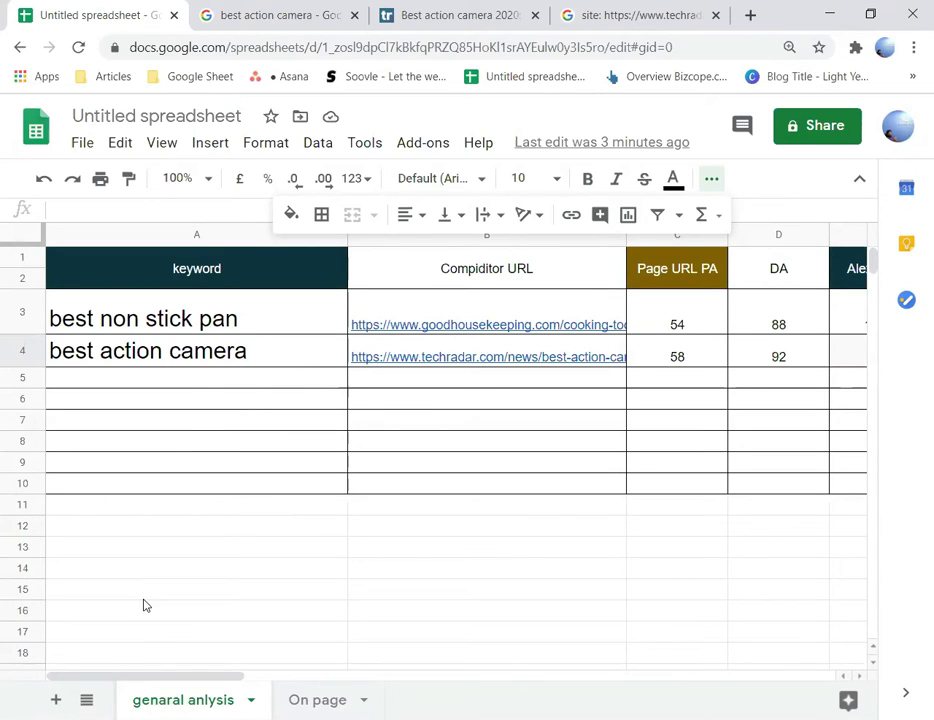
drag(166, 685, 470, 676)
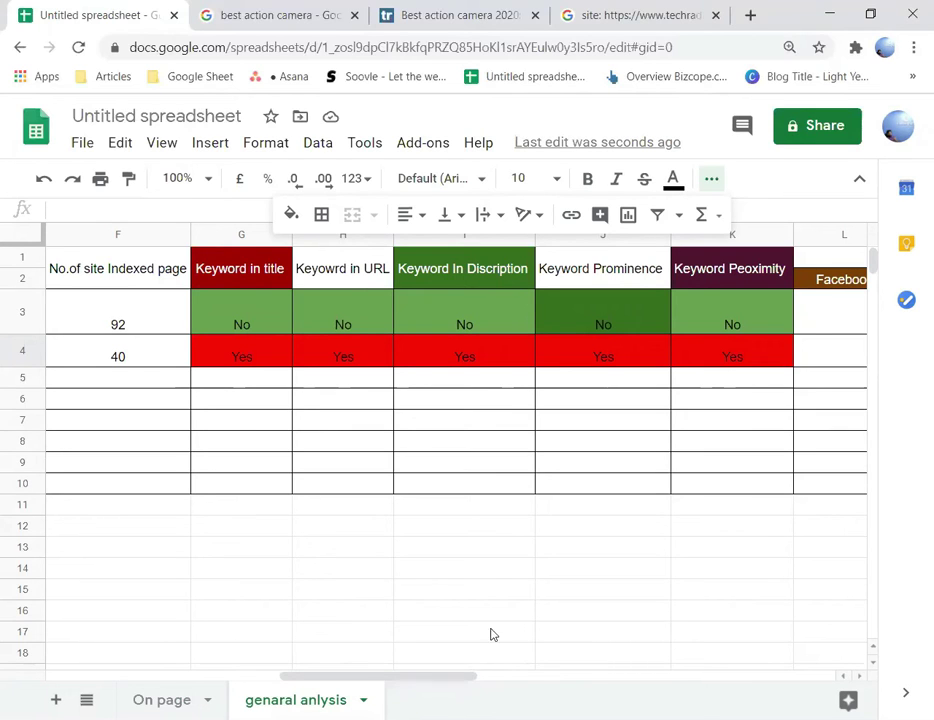
drag(469, 674, 586, 686)
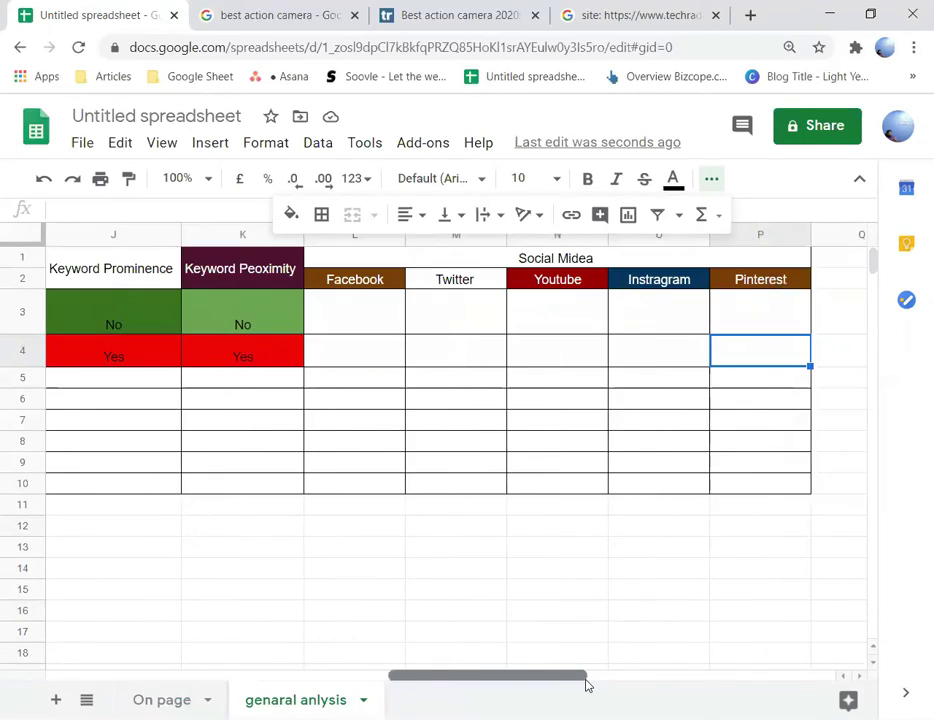
Step: Enter "yes" in the TechRadar row's Facebook and Pinterest cells
click(363, 360)
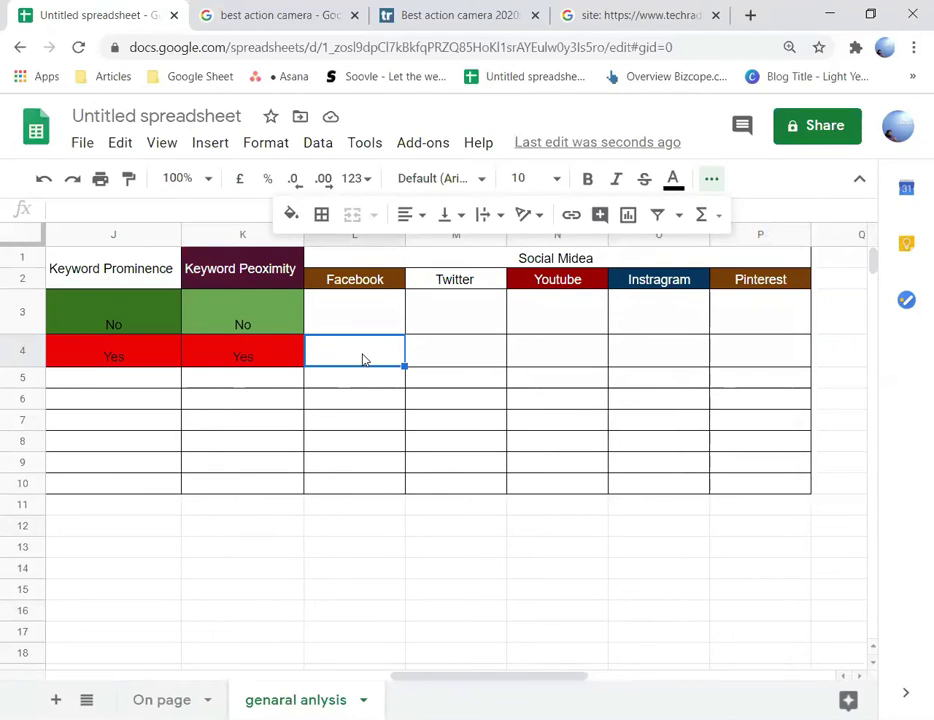
text(yes)
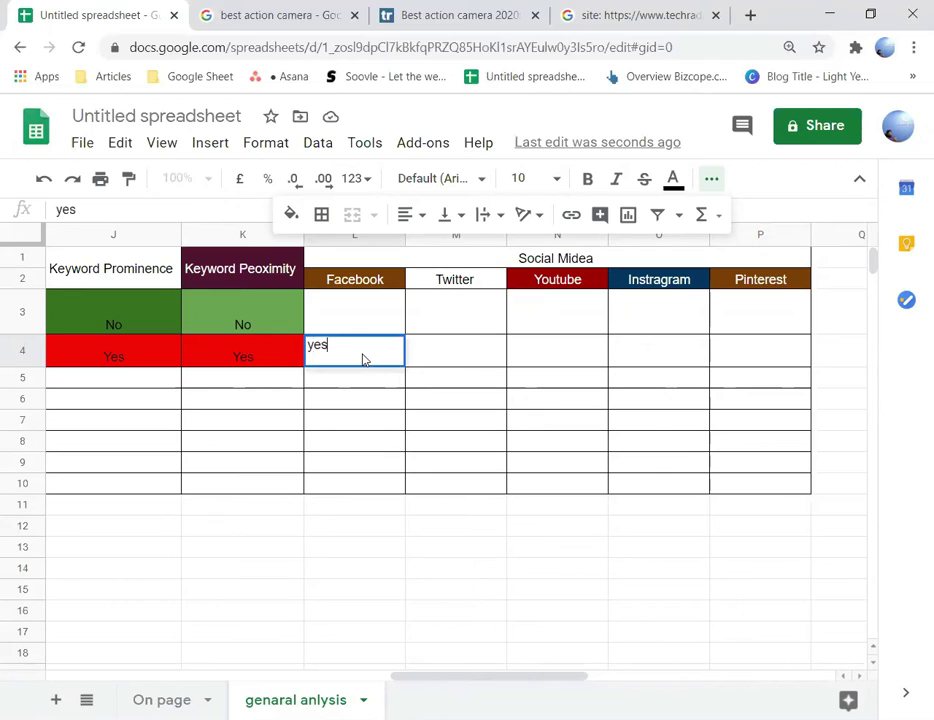
click(779, 362)
text(yes)
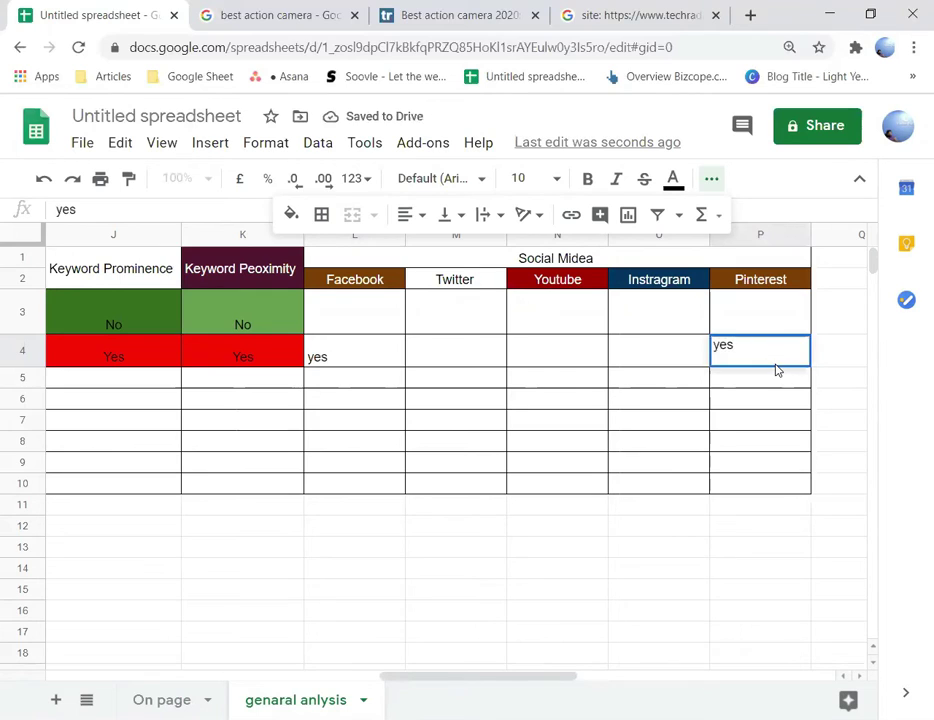
key(Return)
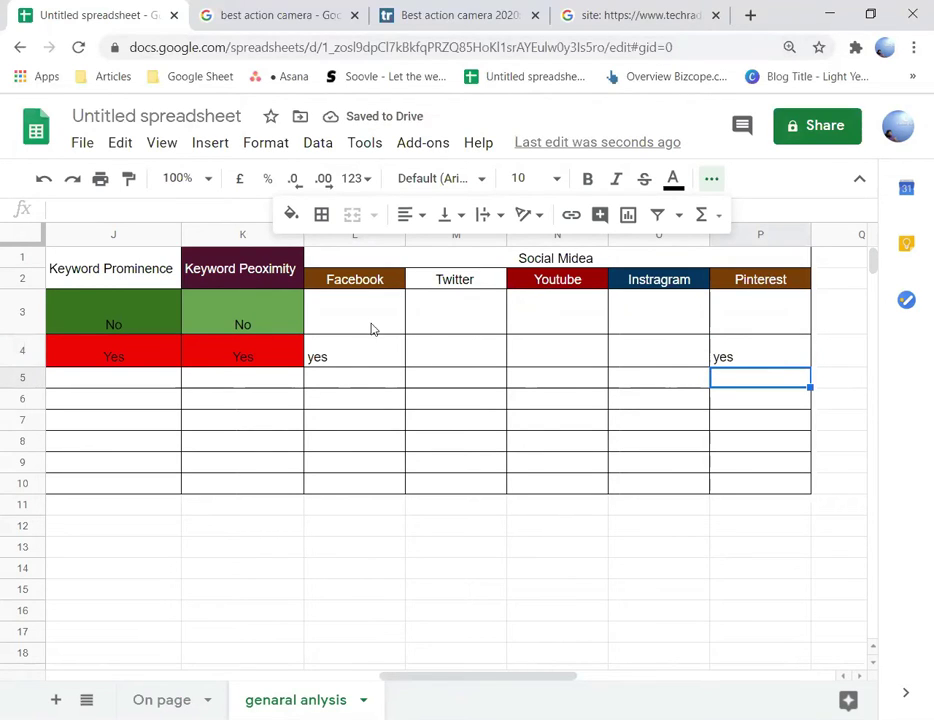
Step: Add sample counts to the TechRadar row's social entries, making Facebook "yes/500" and Pinterest "yes / 40"
click(349, 364)
double_click(352, 341)
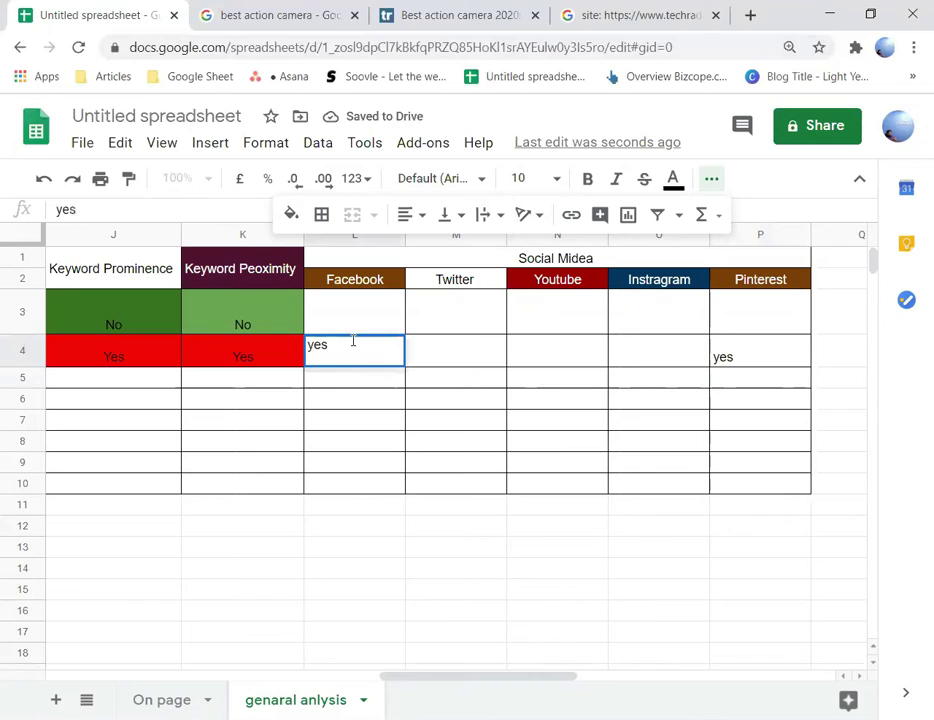
text(/)
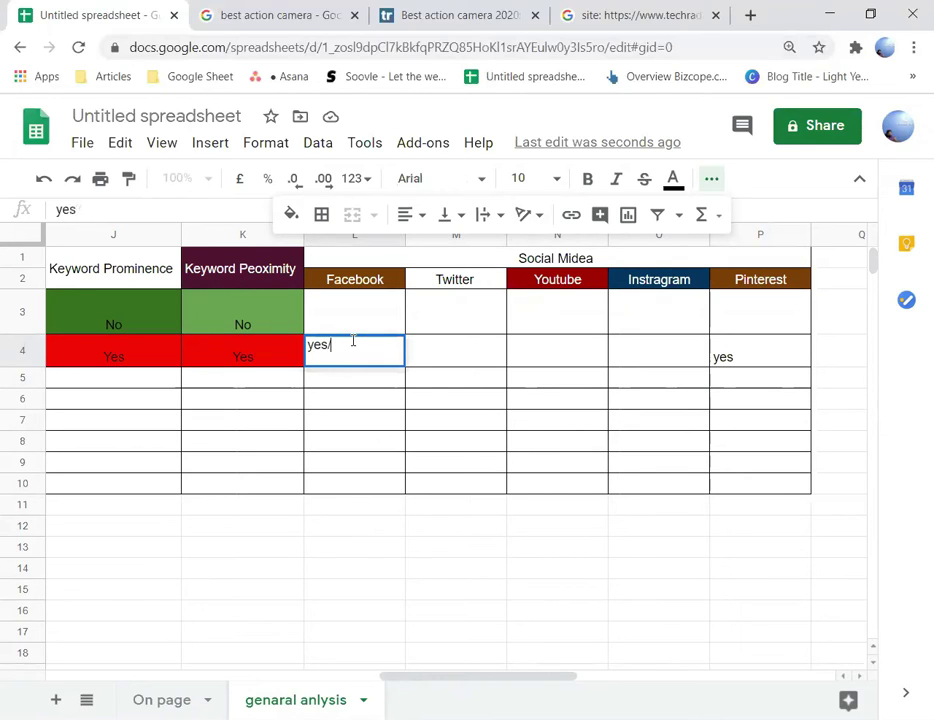
text(500)
key(Tab)
key(Tab)
key(Tab)
key(Tab)
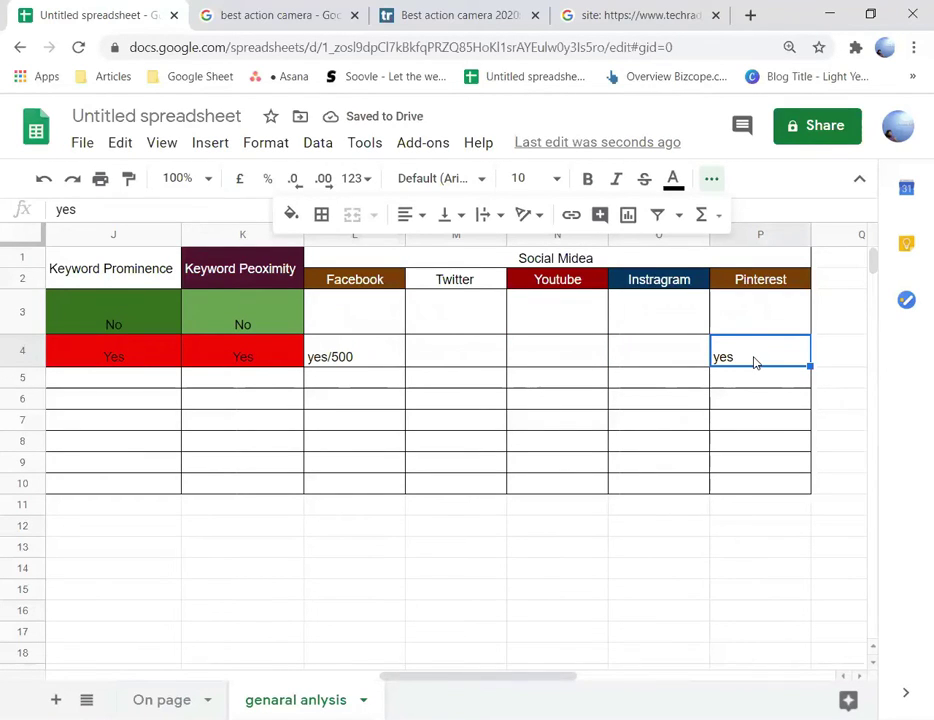
double_click(755, 362)
text(/)
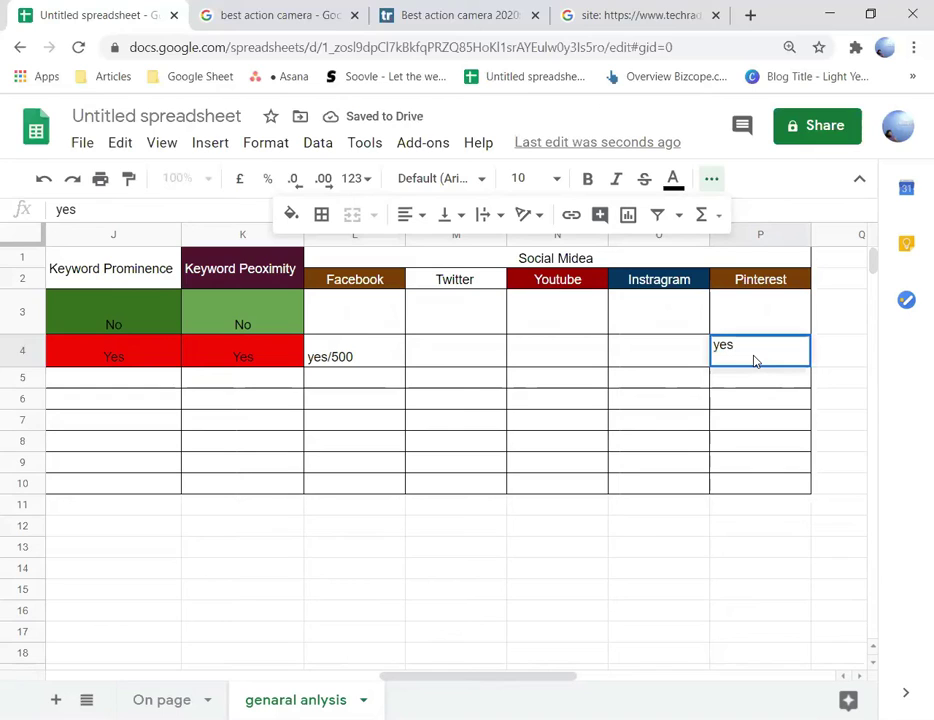
text( 40)
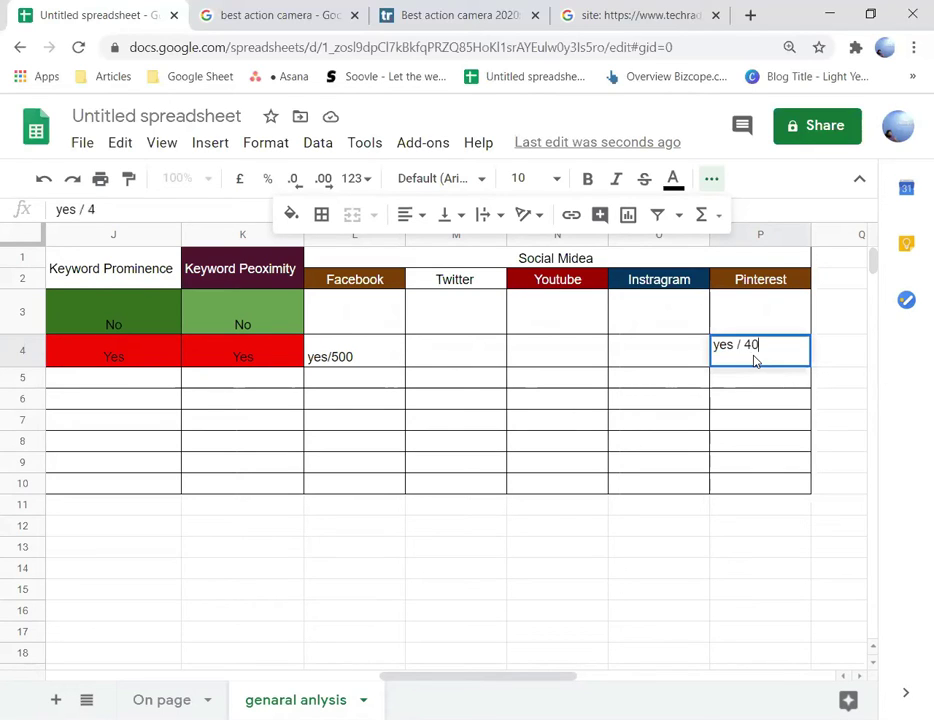
click(479, 413)
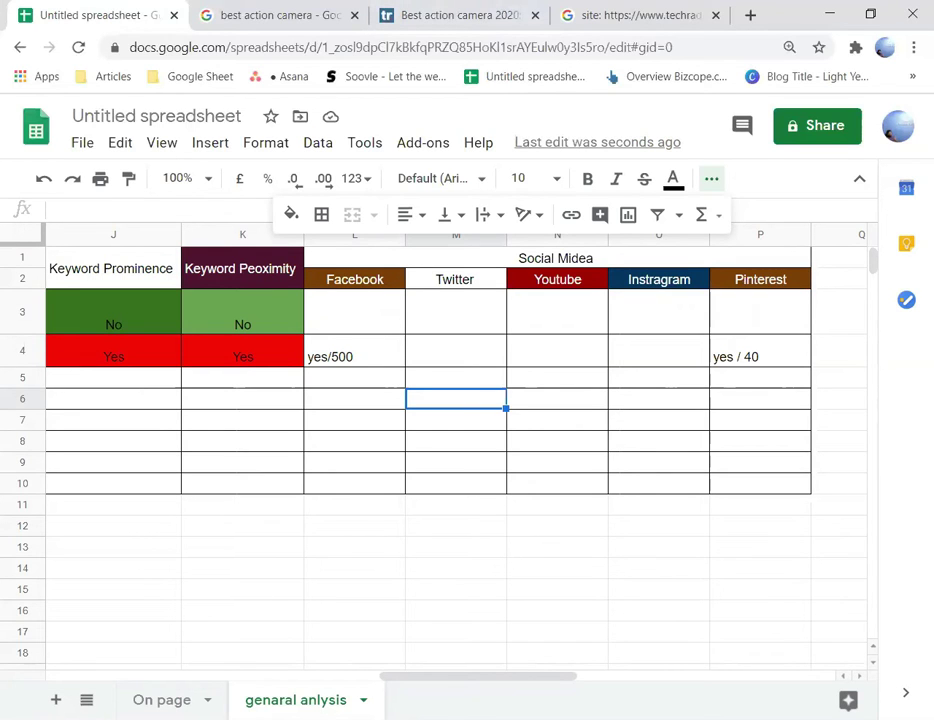
Step: Order the "On page" sheet after "genaral anlysis" and look over its columns before returning to "genaral anlysis"
drag(432, 678, 88, 650)
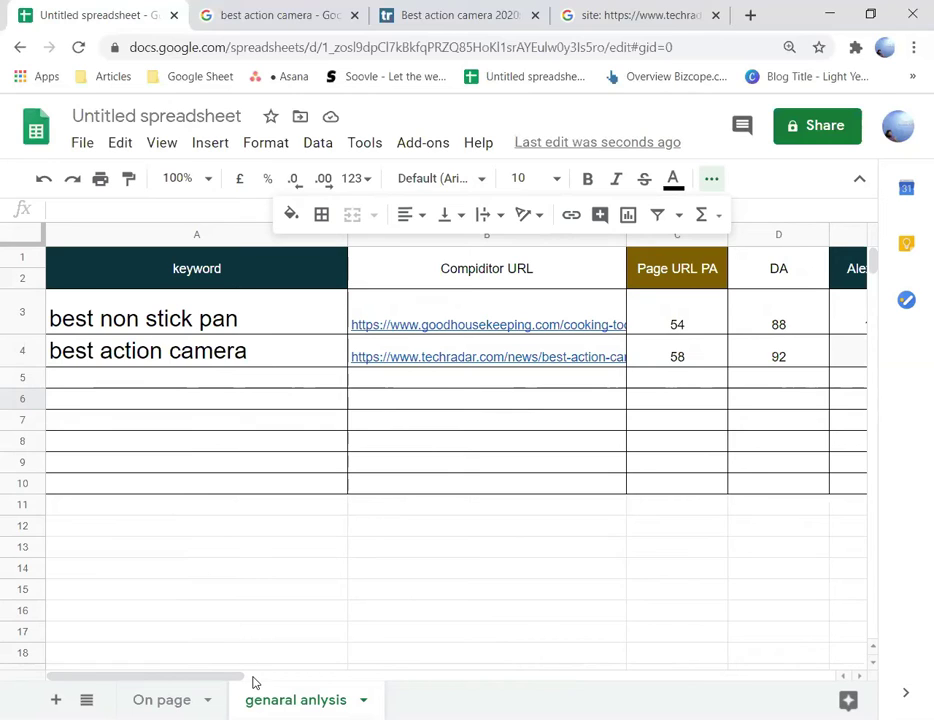
drag(252, 683, 253, 686)
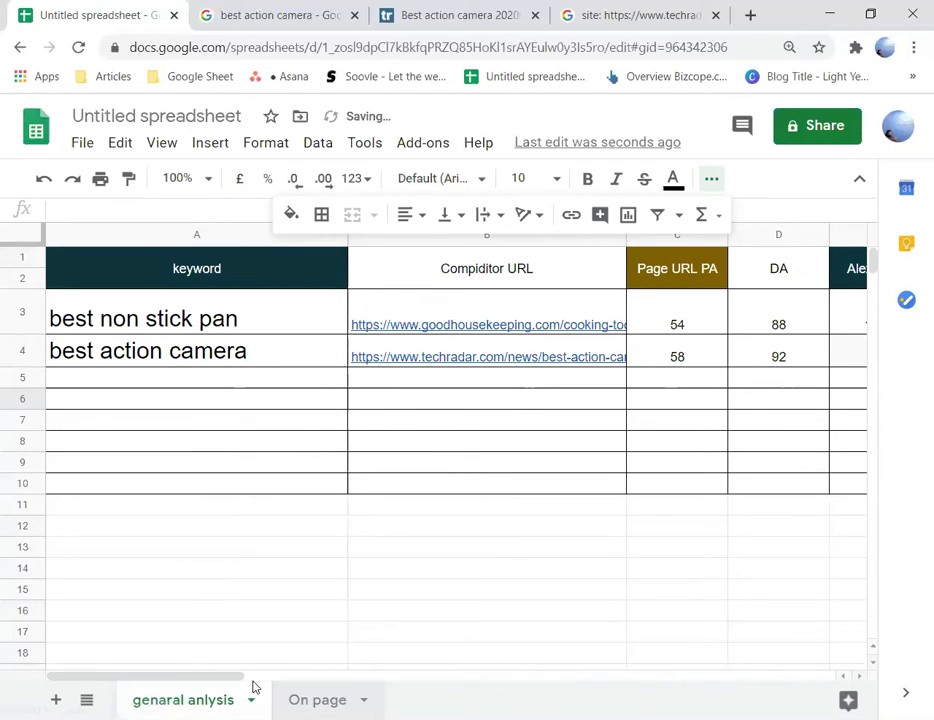
key(alt+Down)
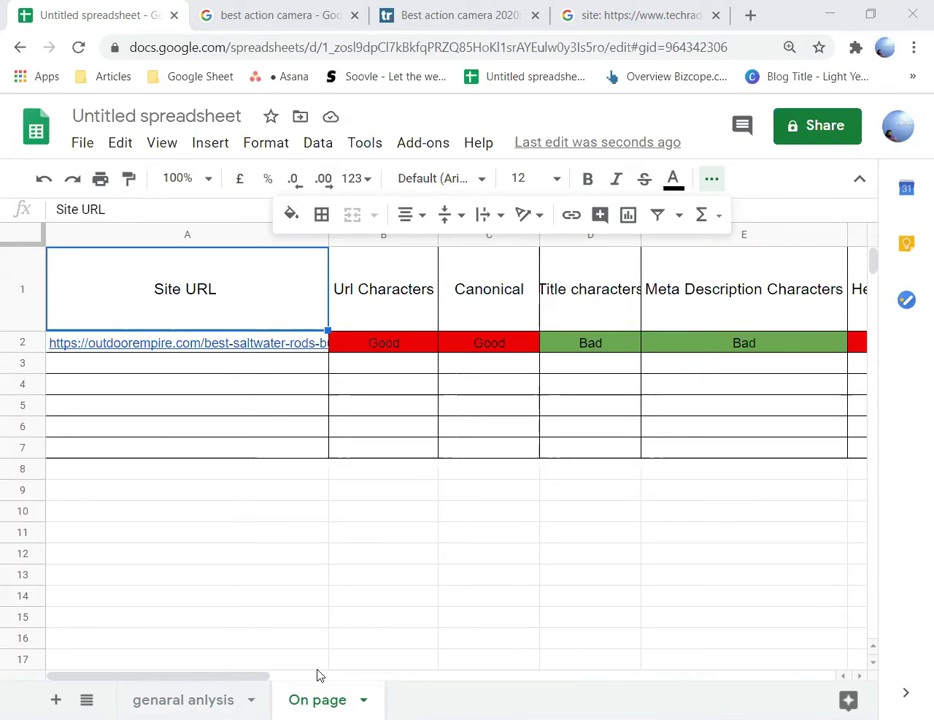
key(ctrl+shift+Page_Up)
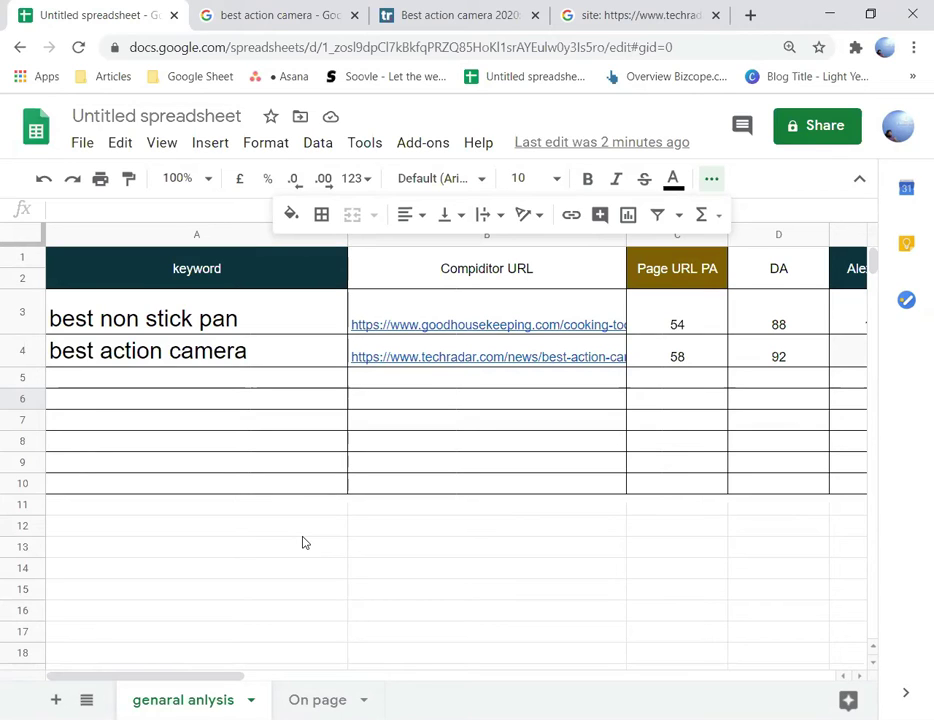
click(707, 182)
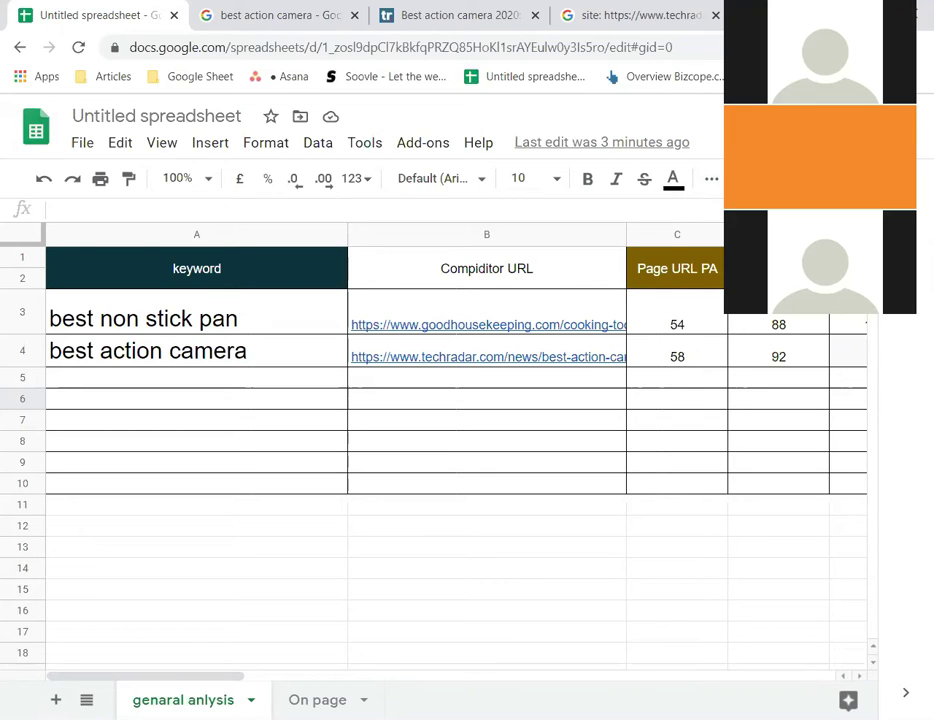
Step: Look through the competing pages and videos in the Google results for "best action camera"
click(240, 15)
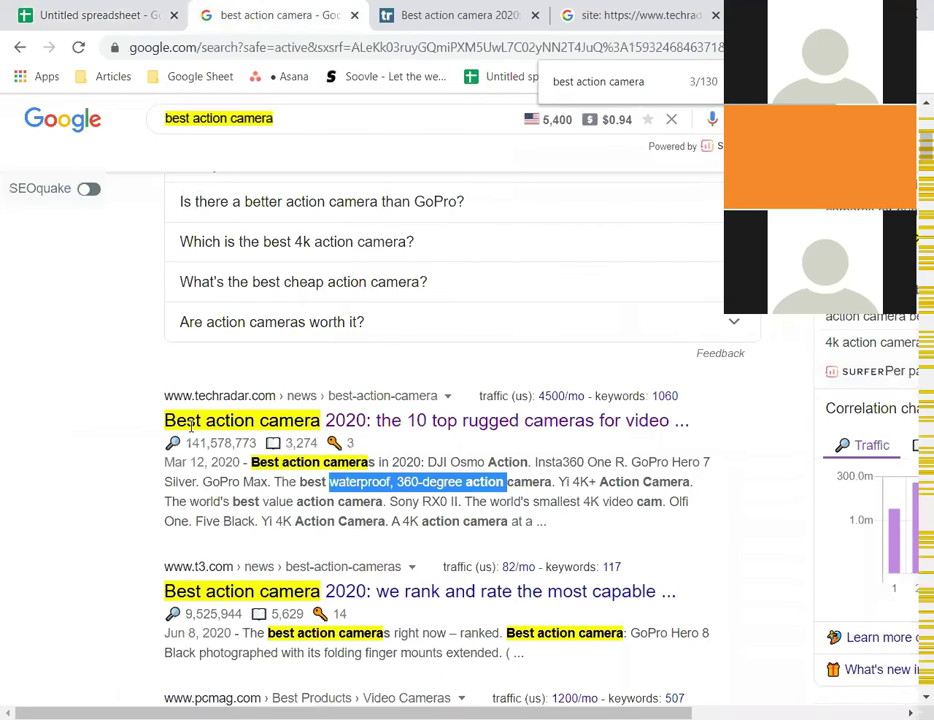
scroll(235, 390, up, 1)
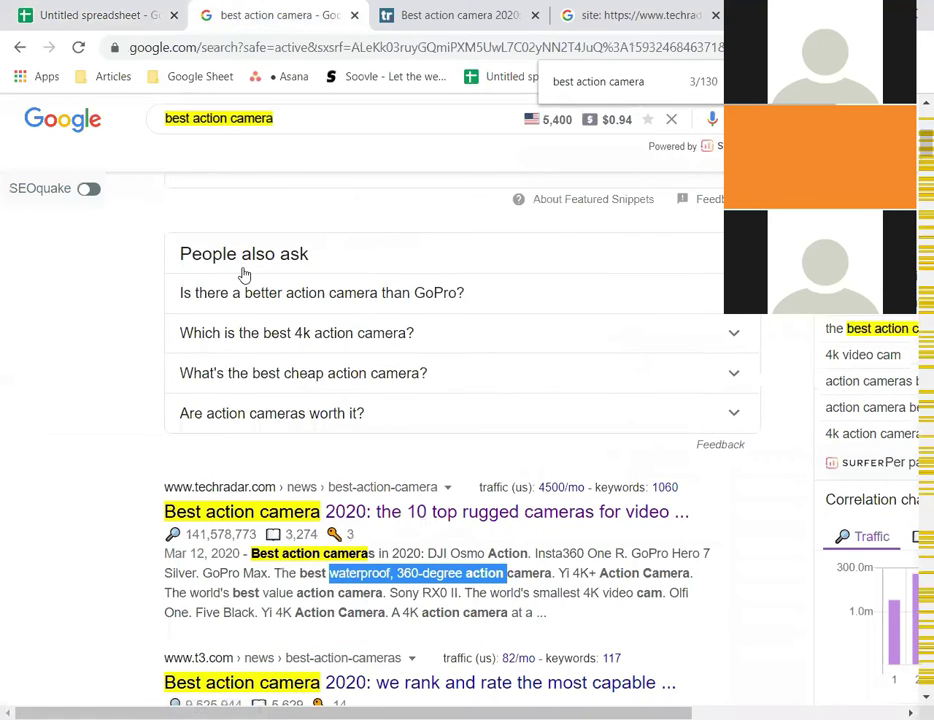
click(295, 110)
click(3, 364)
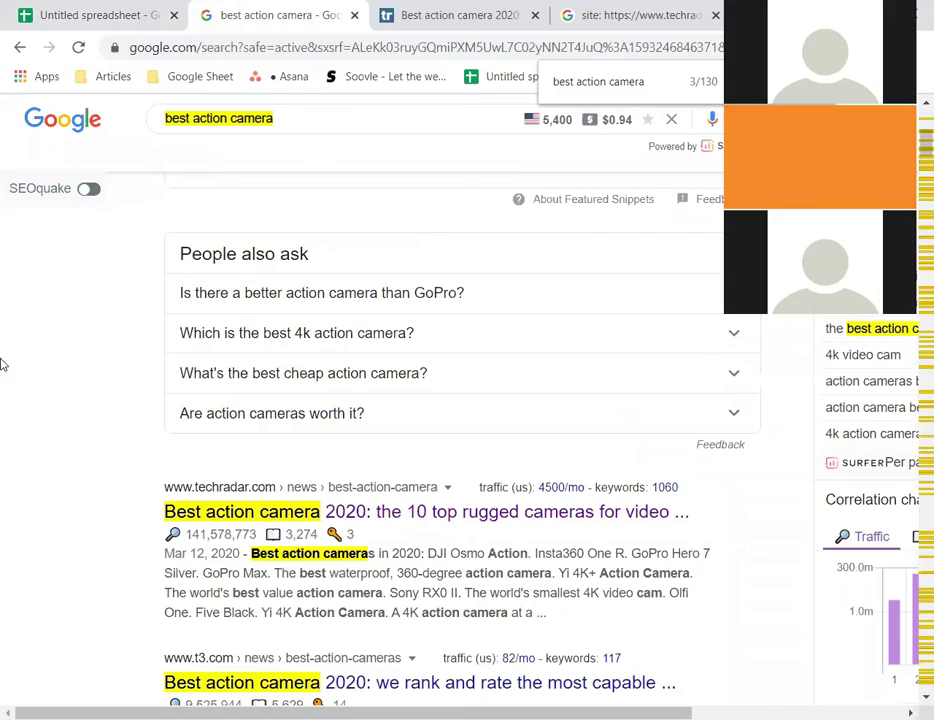
scroll(281, 302, down, 10)
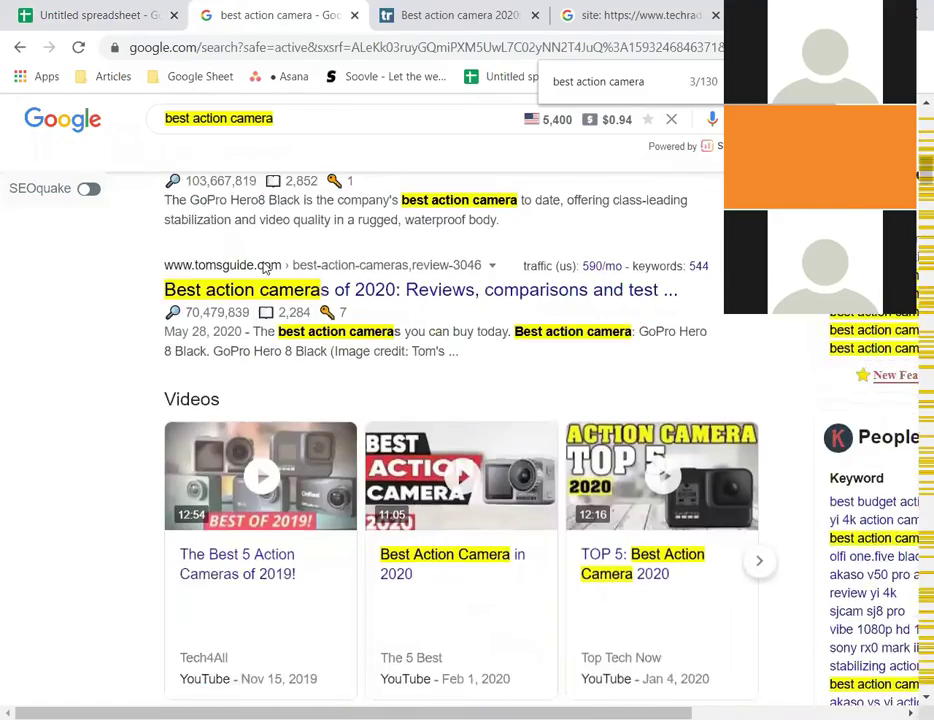
Step: Look further down the Google results for "best action camera" at the other ranking pages
scroll(230, 236, down, 15)
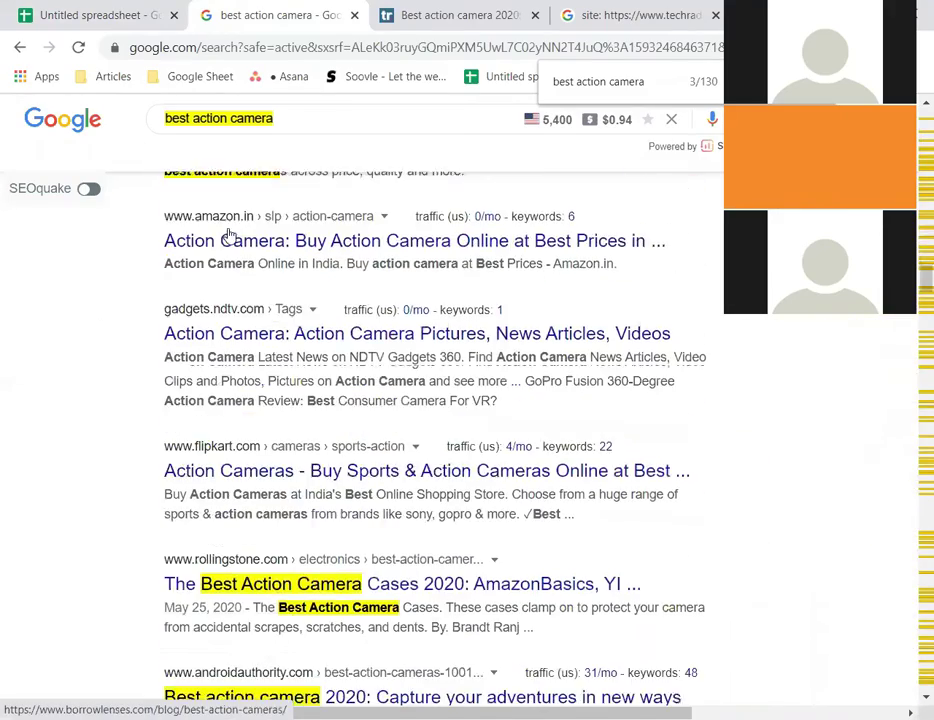
scroll(217, 254, up, 10)
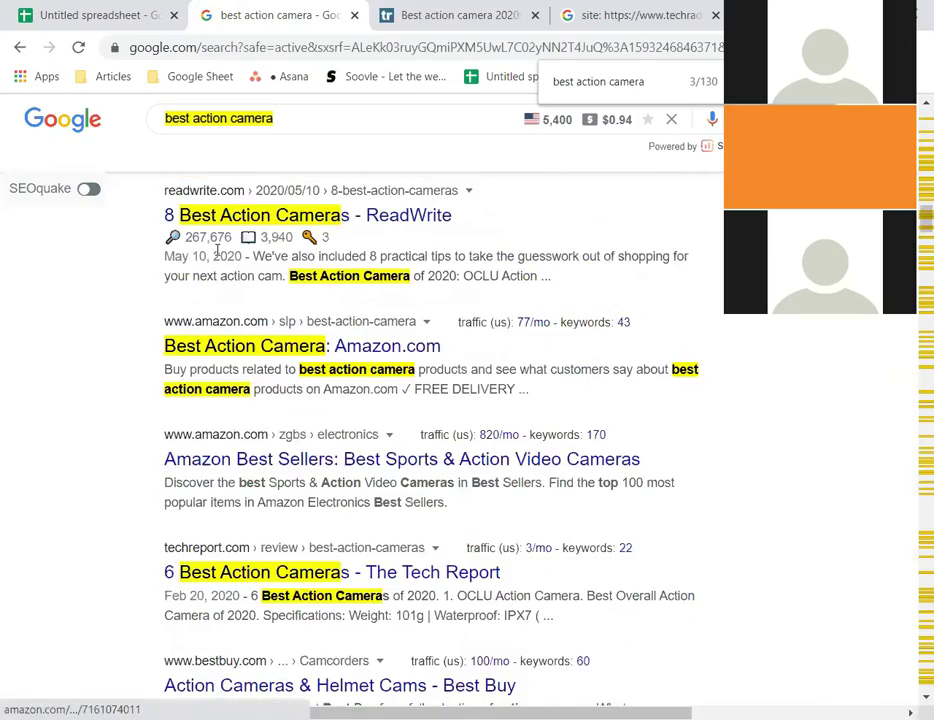
scroll(217, 258, down, 12)
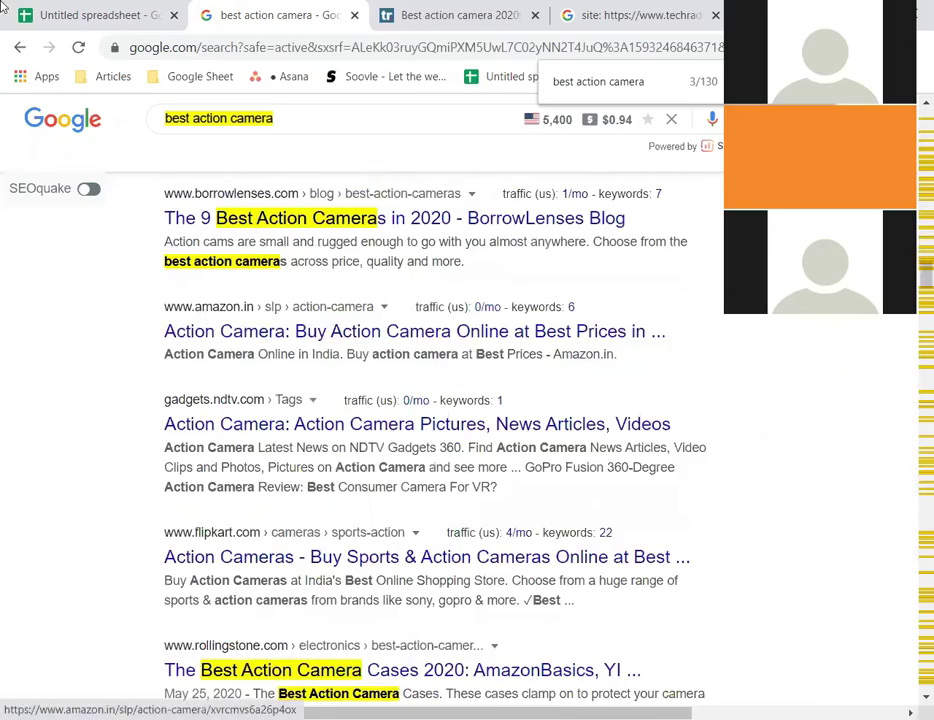
Step: Review the keyword, competitor URL and Page URL PA columns of the "genaral anlysis" sheet in the spreadsheet
click(7, 7)
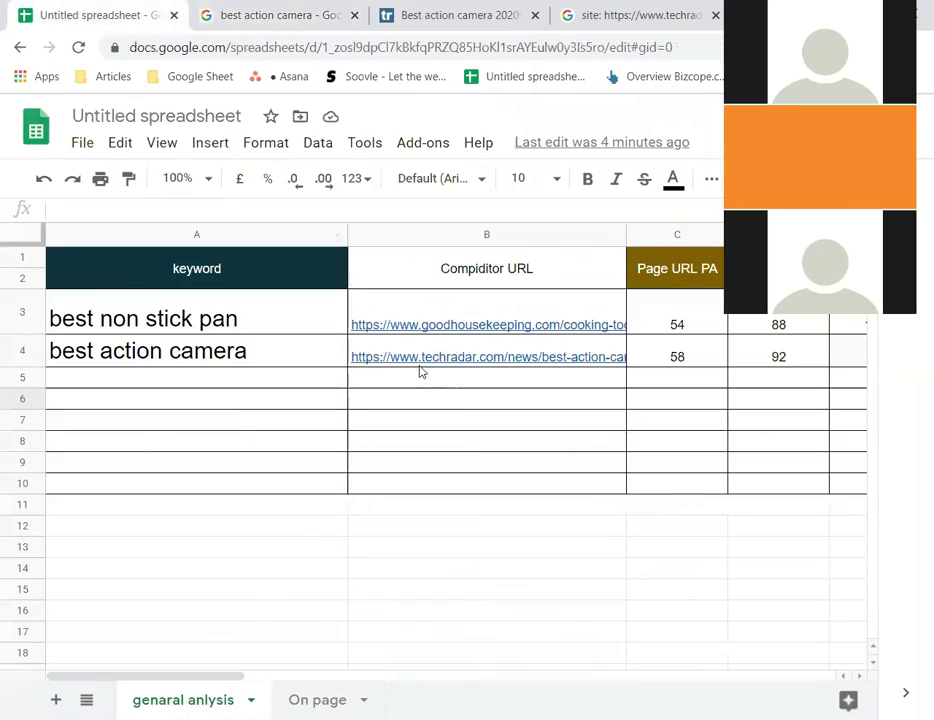
click(174, 320)
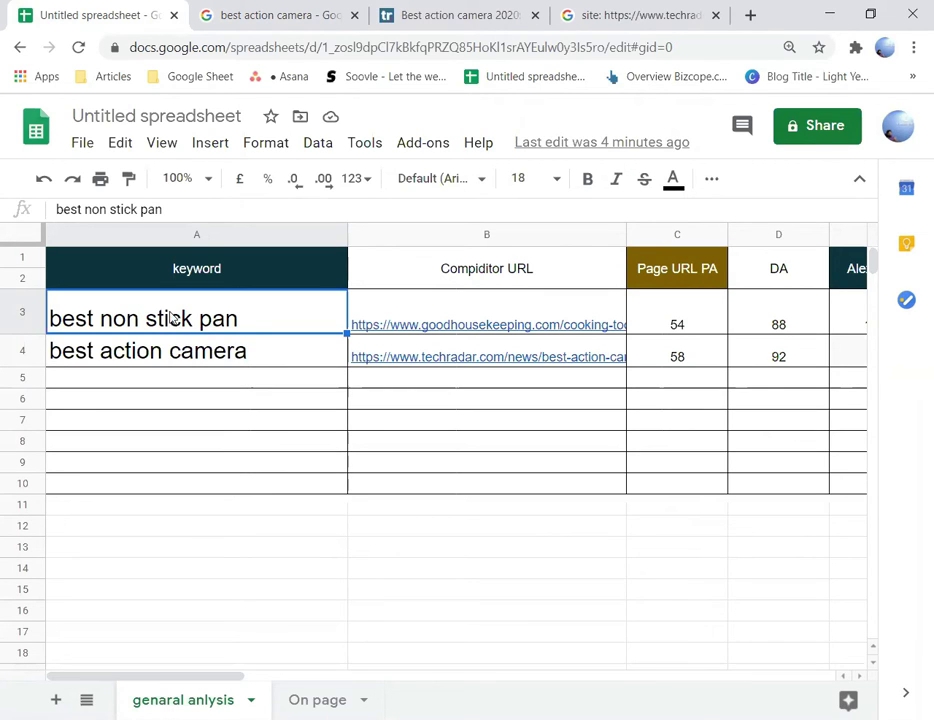
drag(281, 309, 302, 473)
drag(420, 309, 446, 494)
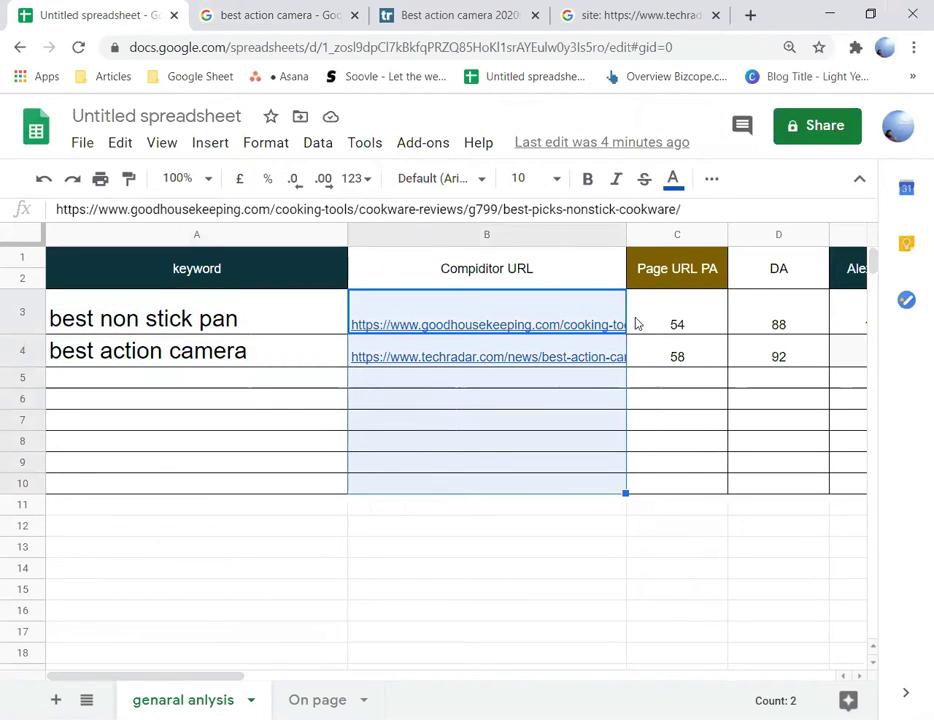
drag(648, 304, 690, 456)
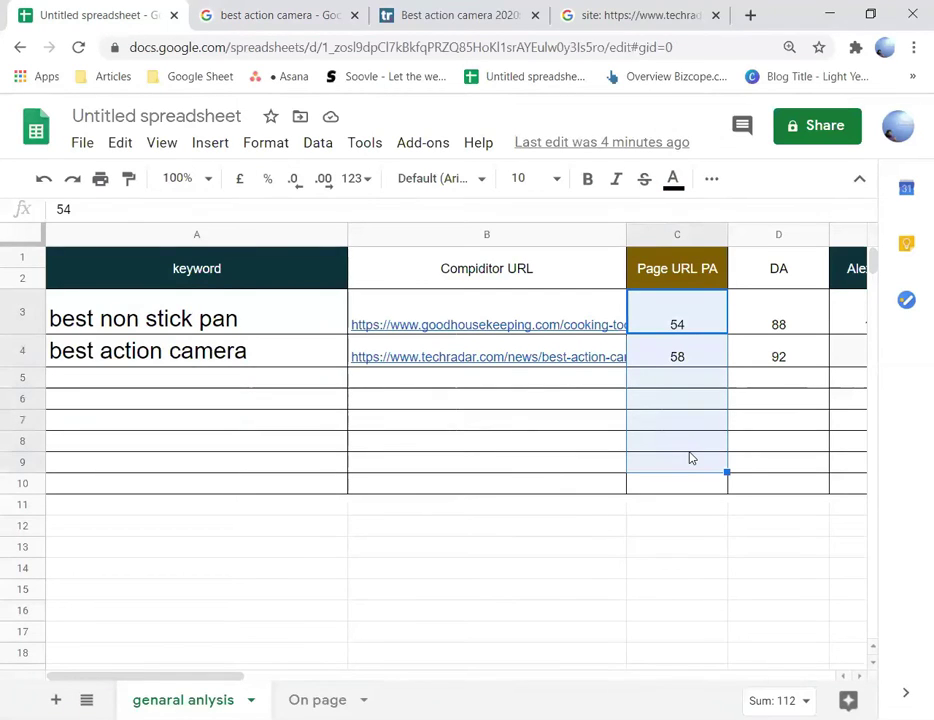
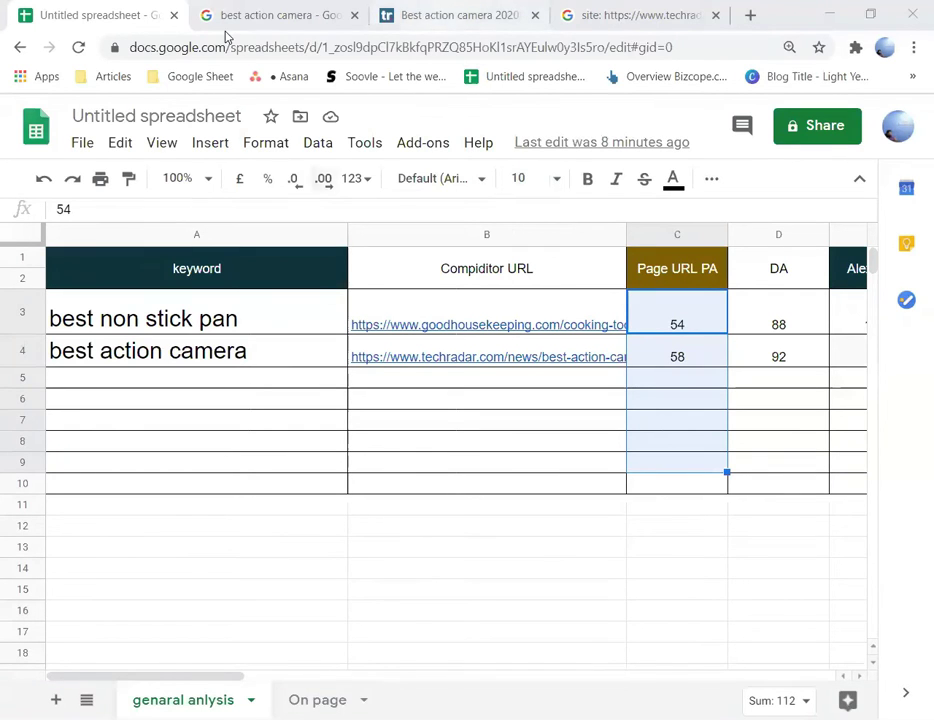
Step: From TechRadar's action camera page, search Google for seoquake, view the extension's Chrome Web Store page, and close it
click(440, 15)
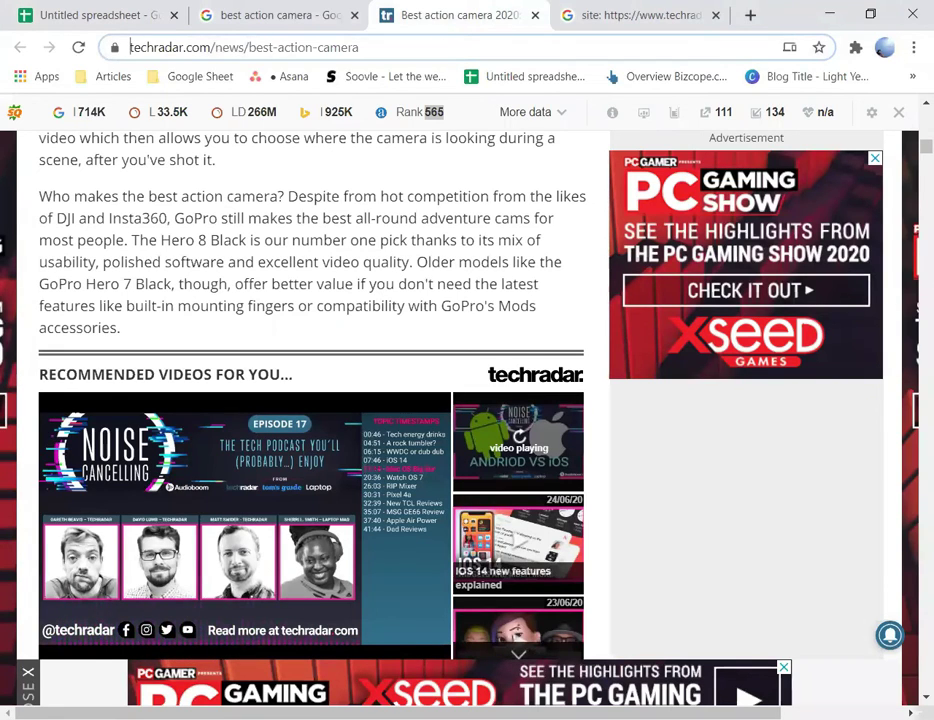
scroll(183, 267, up, 10)
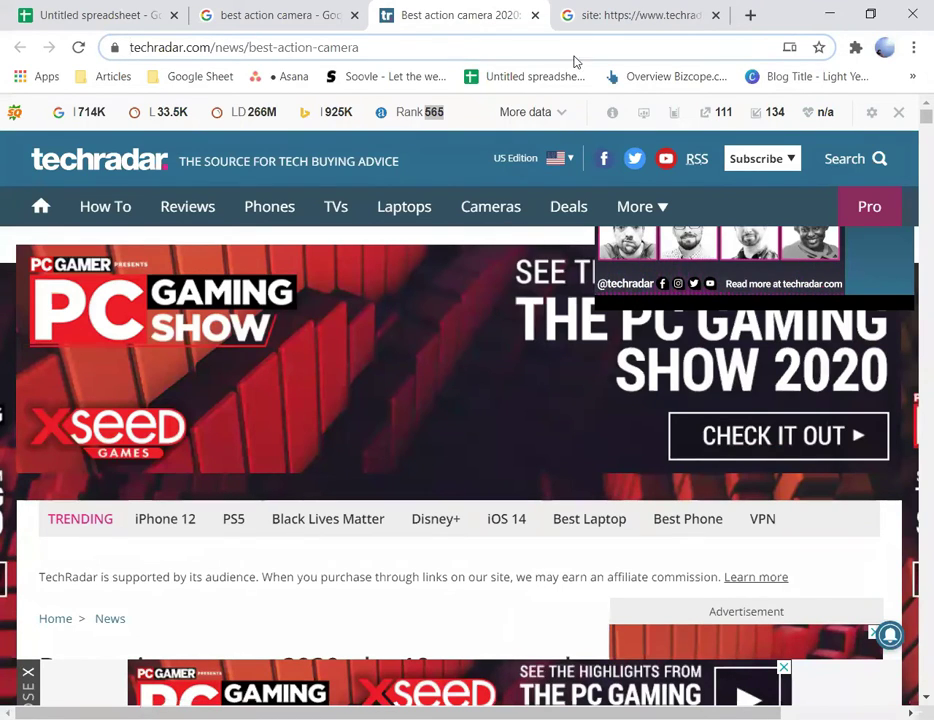
click(747, 15)
text(seo)
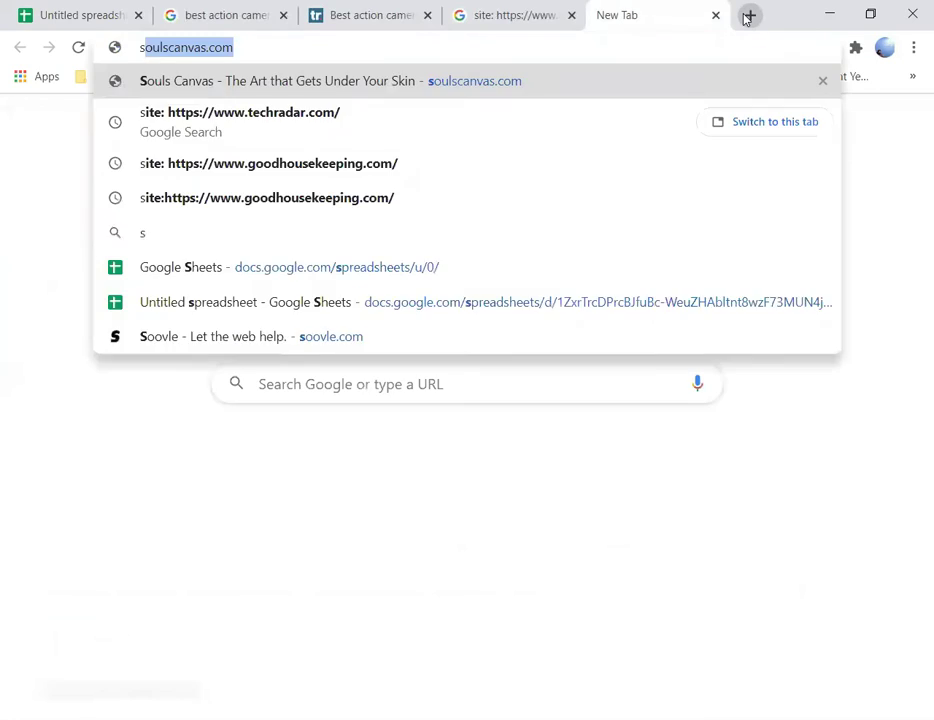
key(Return)
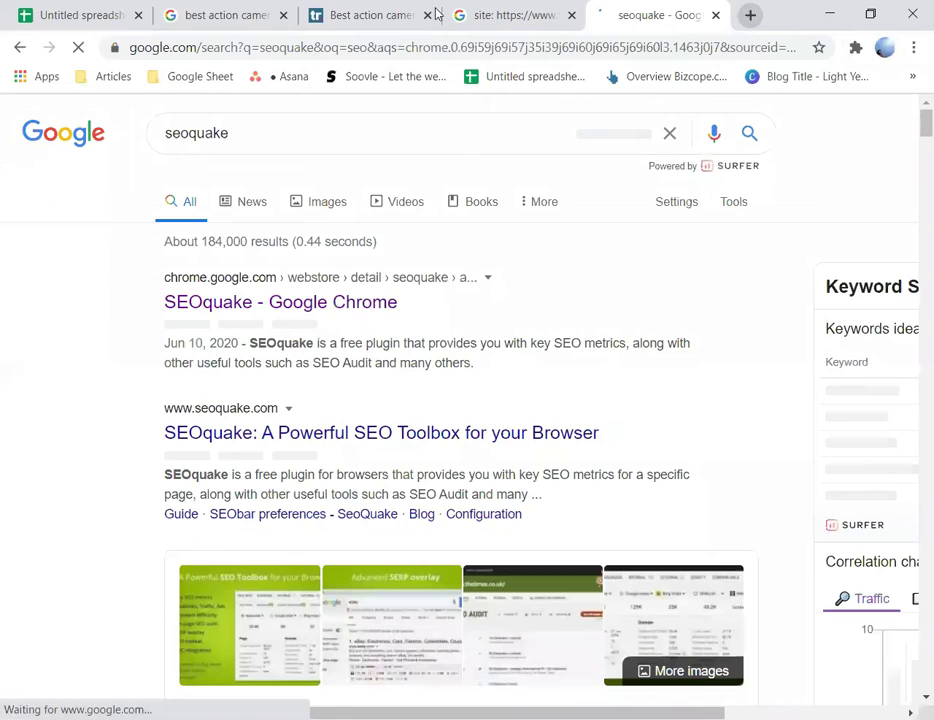
click(382, 308)
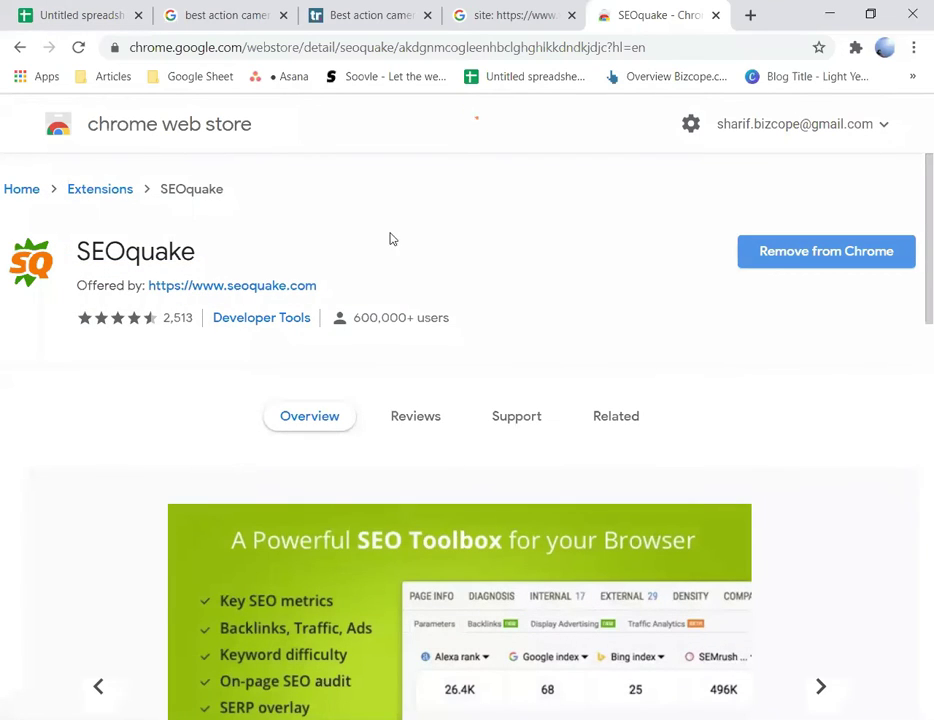
click(715, 16)
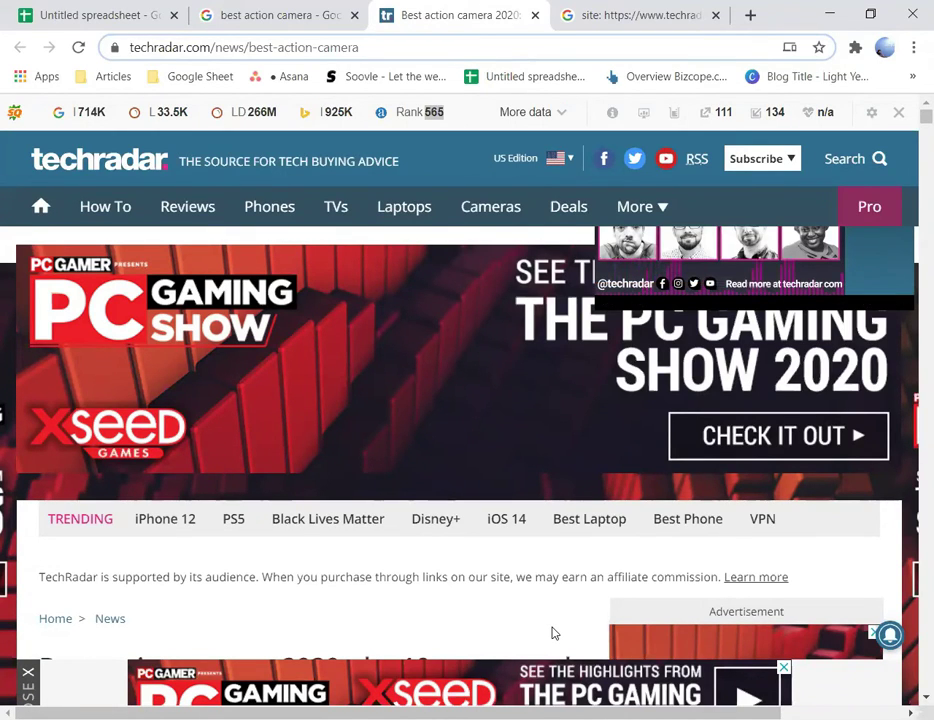
Step: Clear the sample outdoorempire.com entries from row 2 of the "On page" sheet, from Site URL through Google anlytic
click(90, 15)
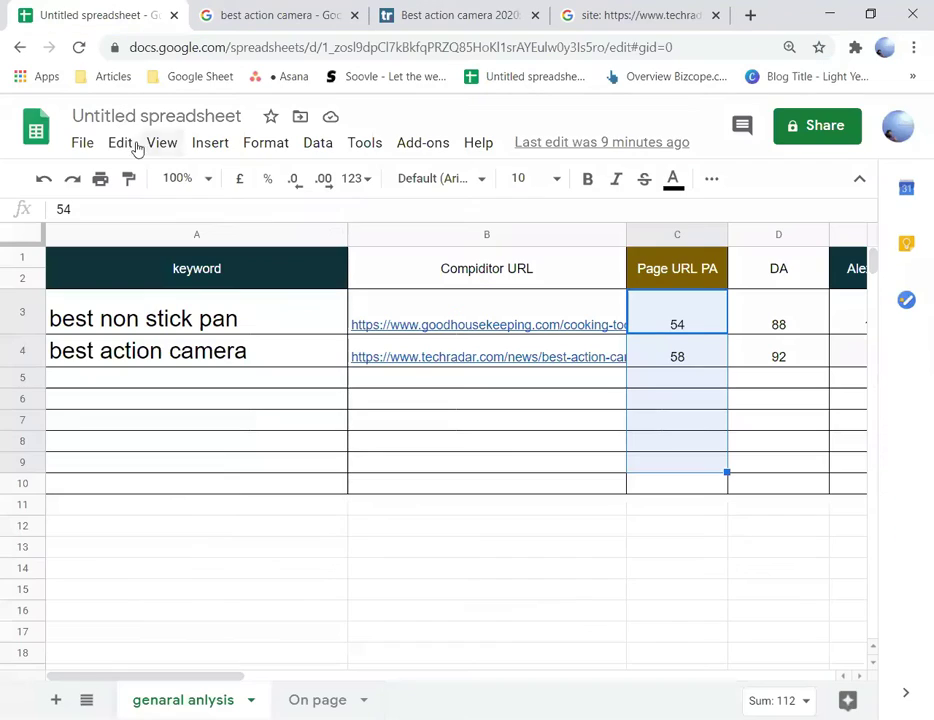
click(296, 697)
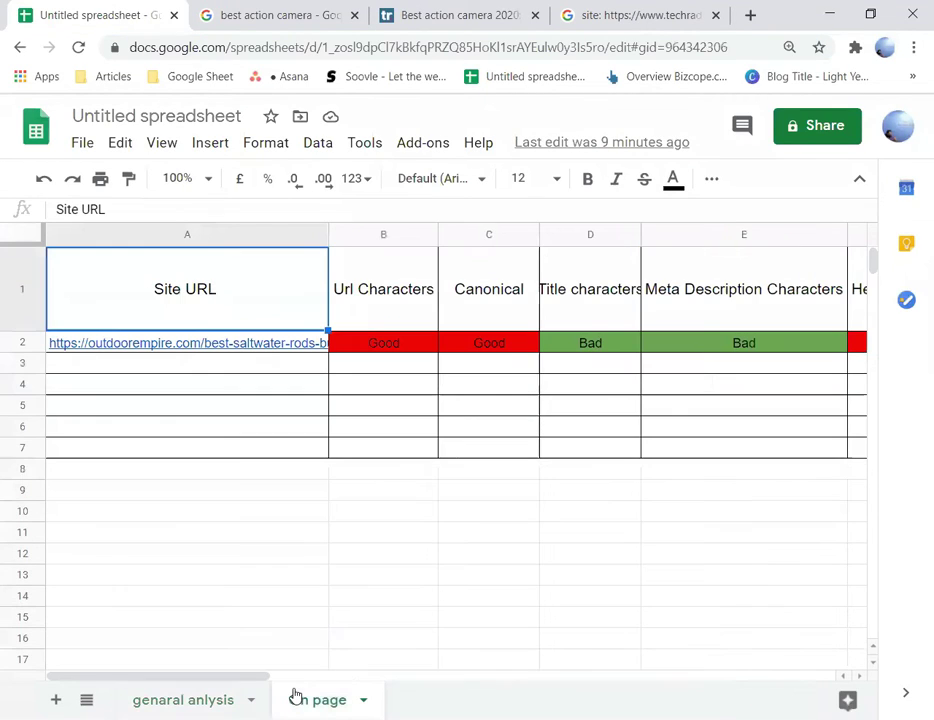
click(138, 343)
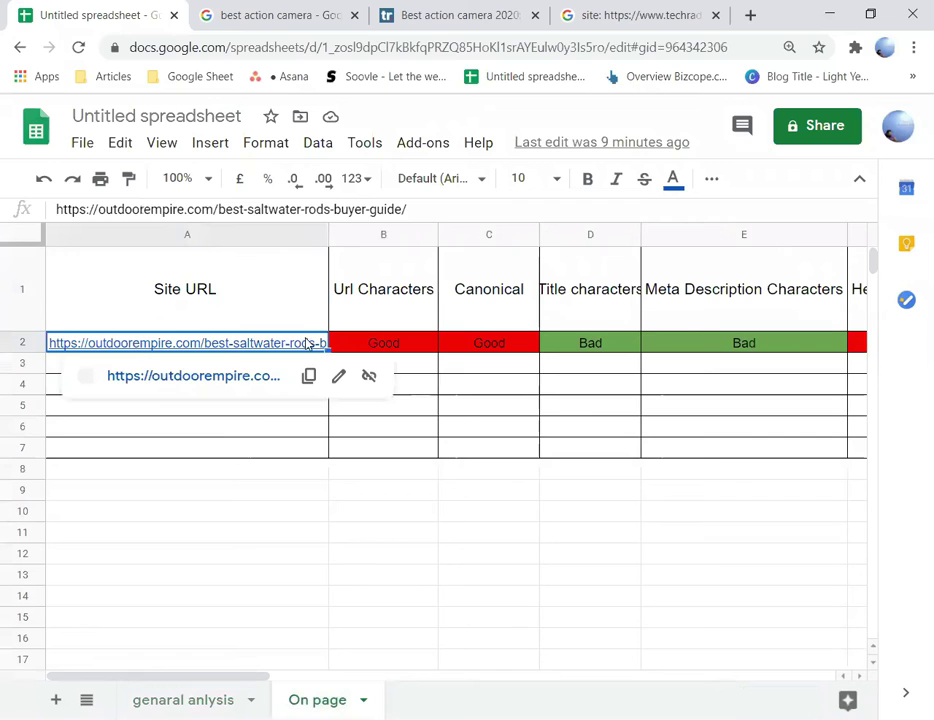
shift+click(830, 338)
scroll(830, 338, right, 6)
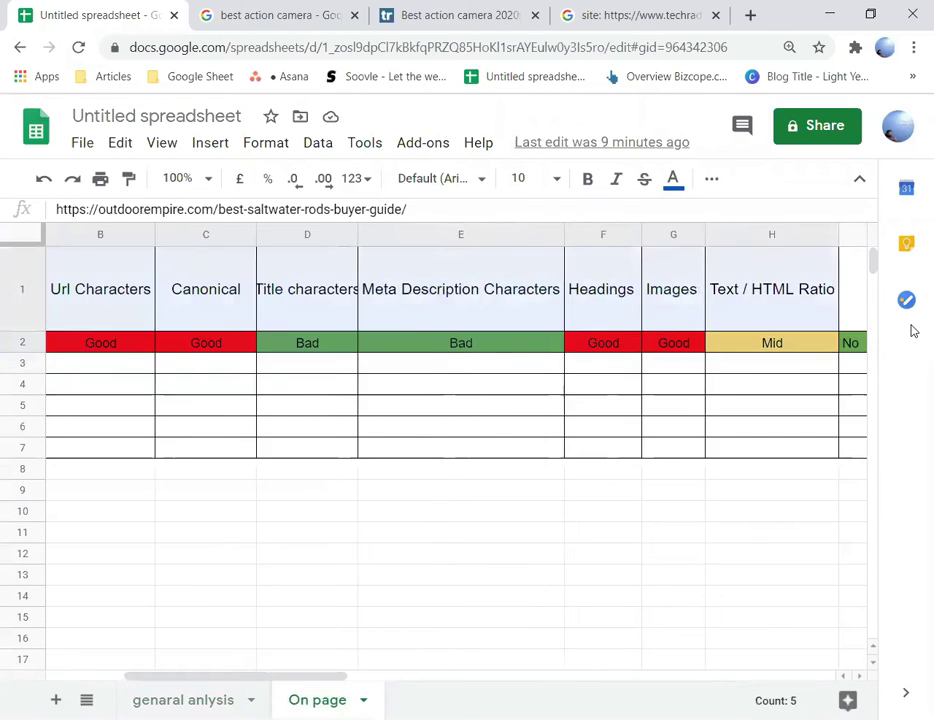
shift+click(864, 344)
scroll(868, 345, right, 8)
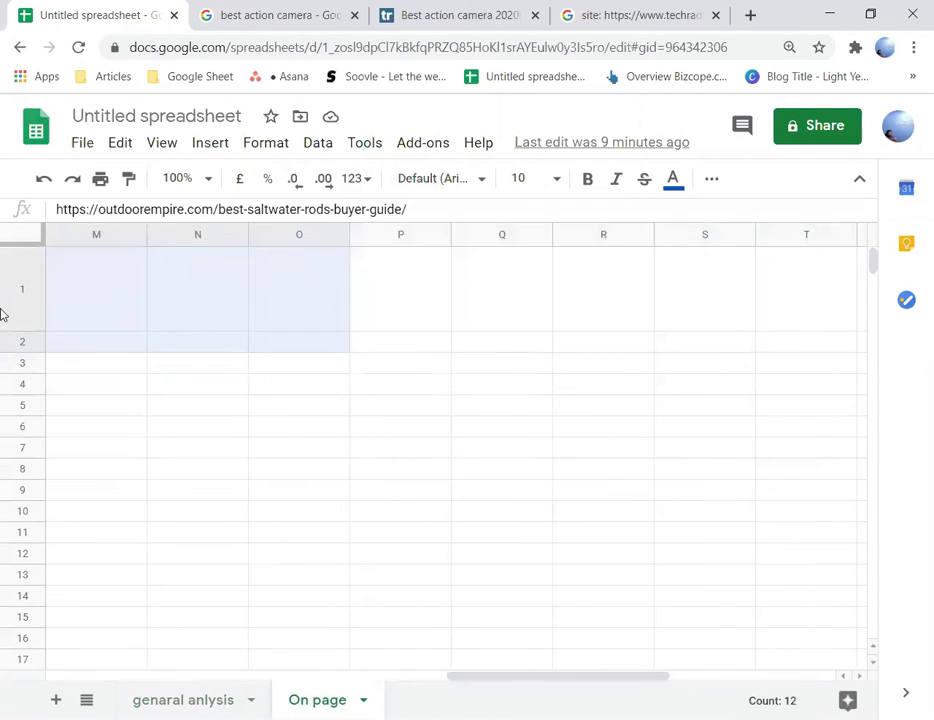
scroll(58, 315, left, 3)
scroll(58, 315, left, 1)
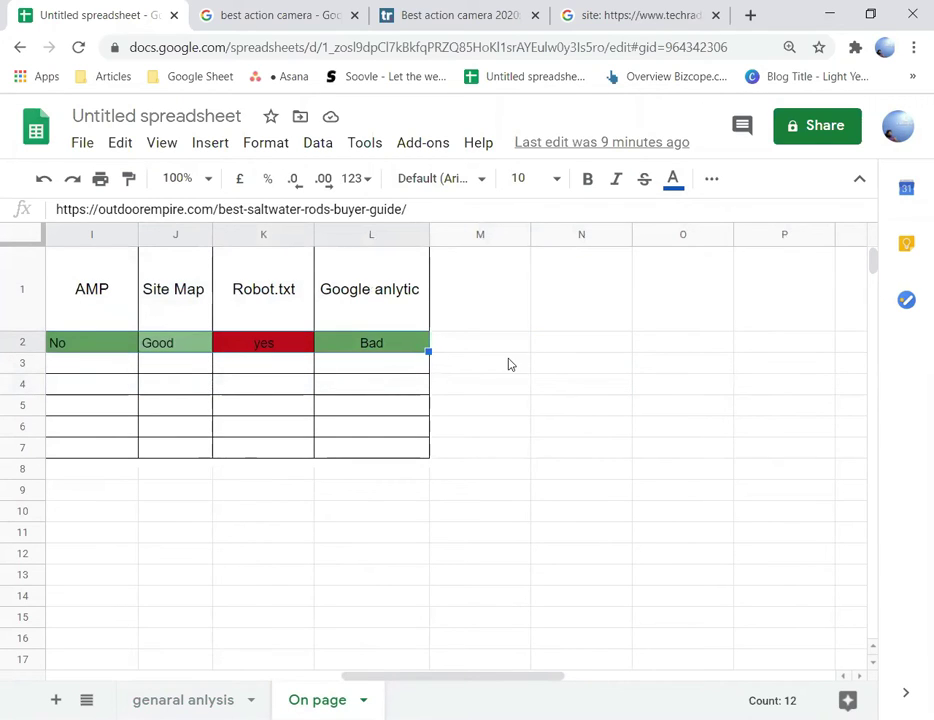
key(Delete)
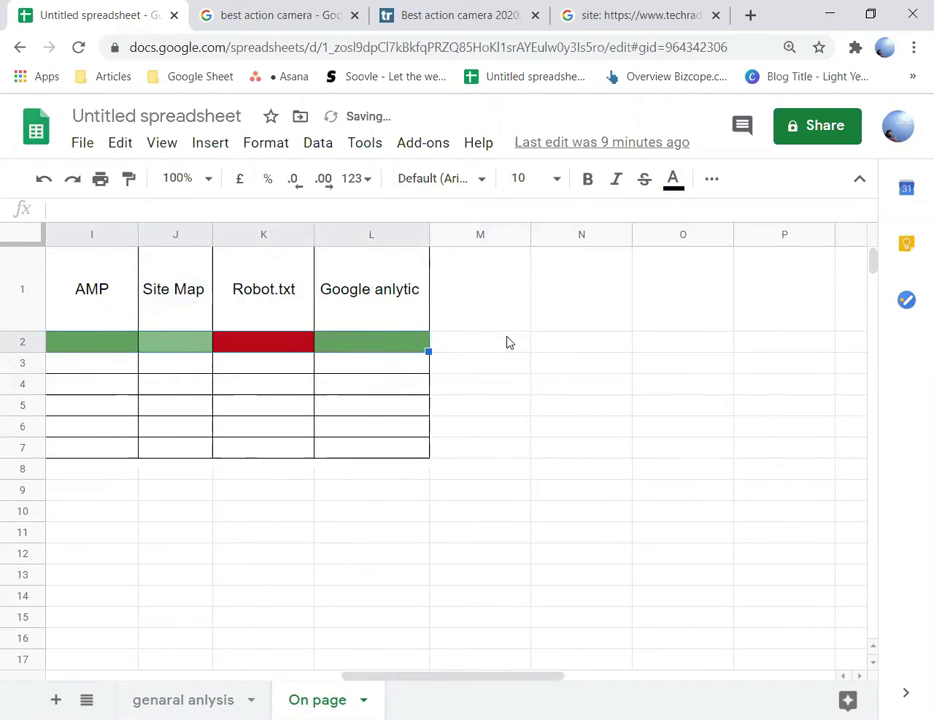
drag(392, 677, 63, 611)
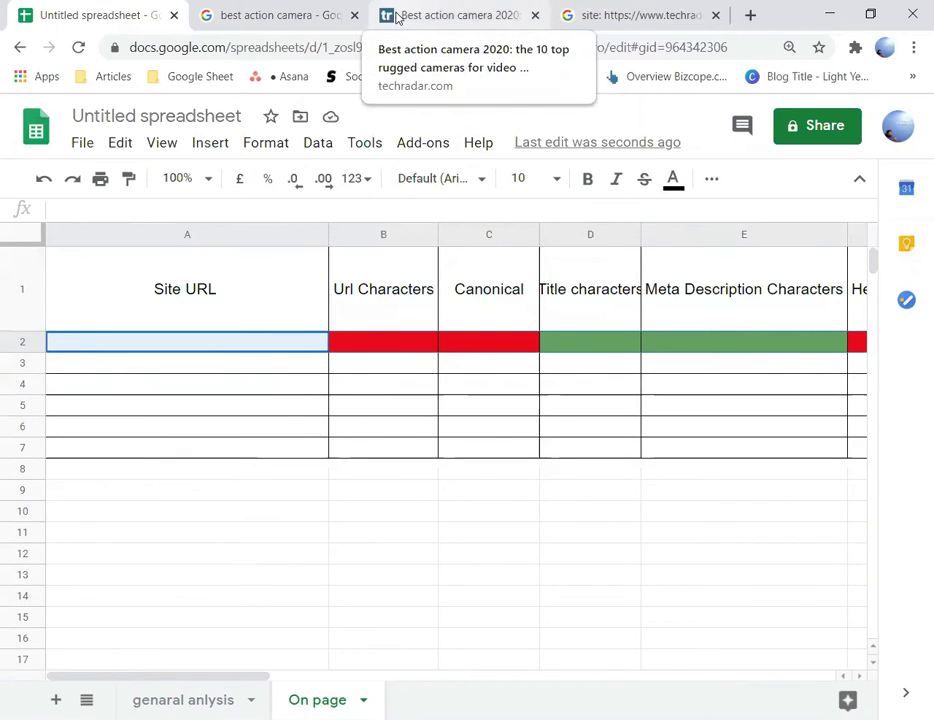
click(395, 14)
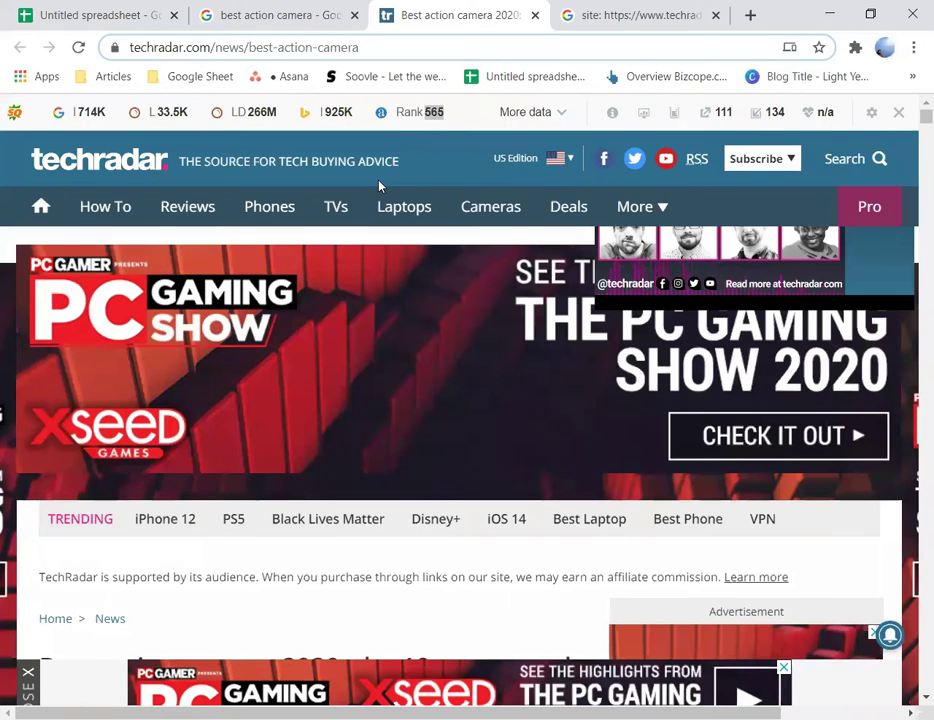
click(458, 49)
key(ctrl+c)
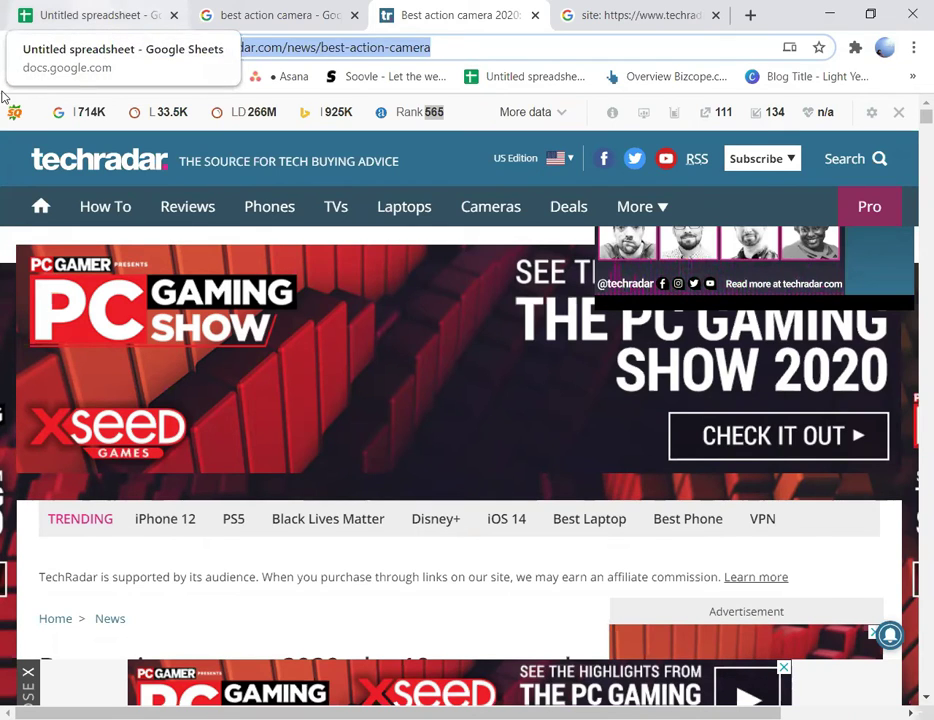
click(60, 15)
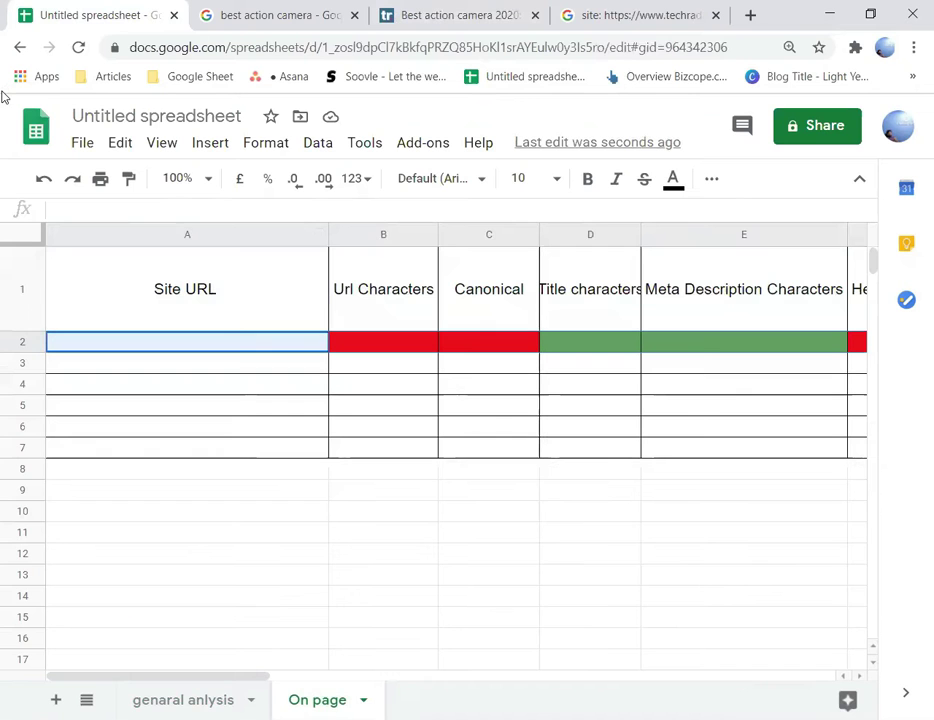
click(241, 351)
key(ctrl+v)
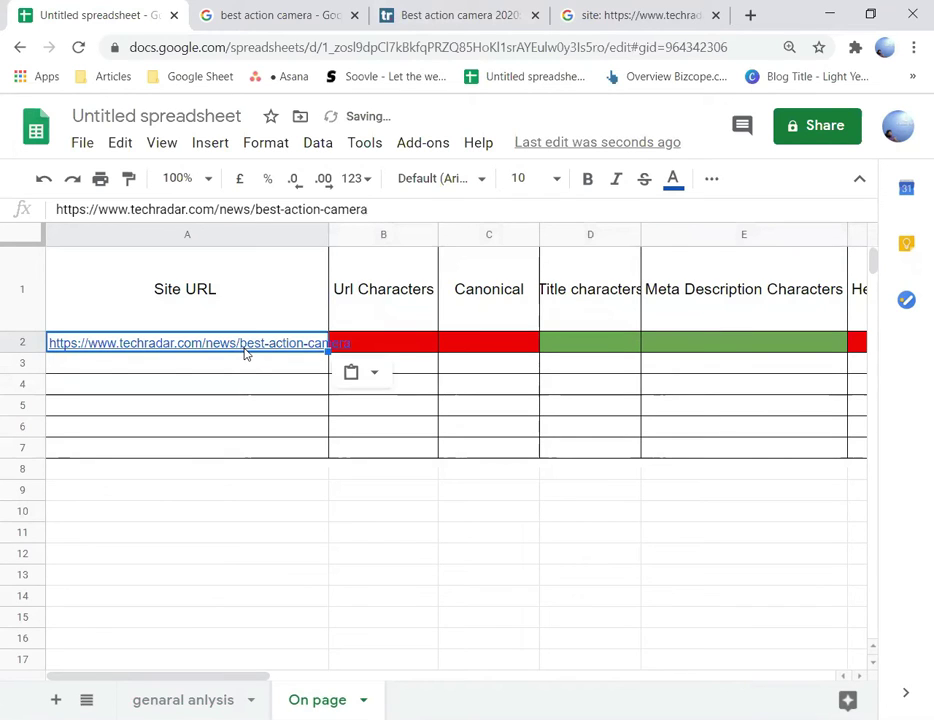
click(417, 365)
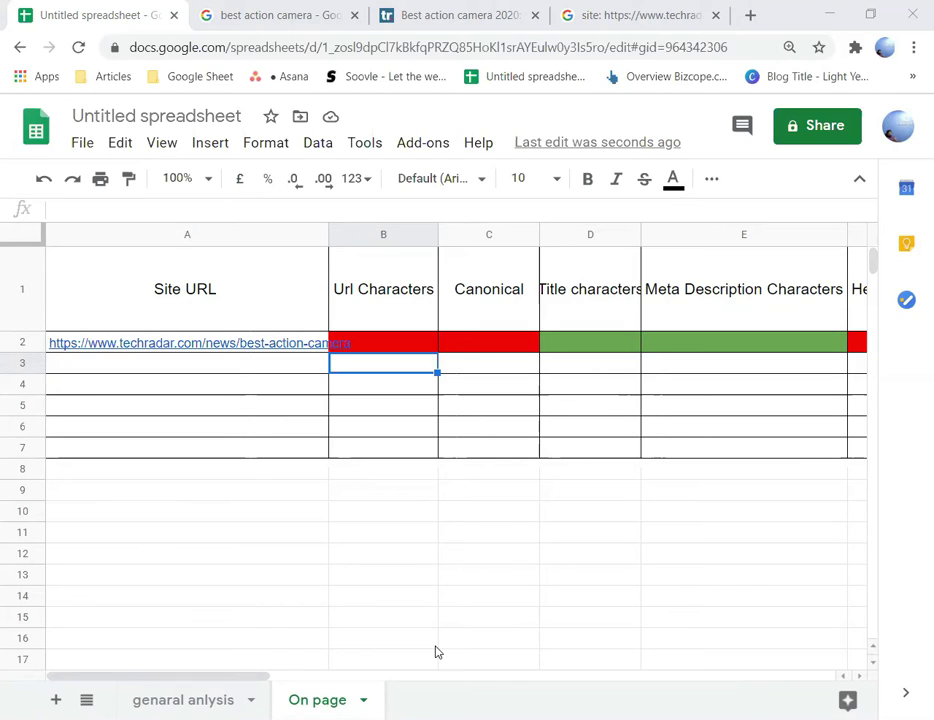
Step: Run SEOquake's Diagnosis on TechRadar's action camera page and examine the "best-action-camera" part of the audited URL
click(515, 7)
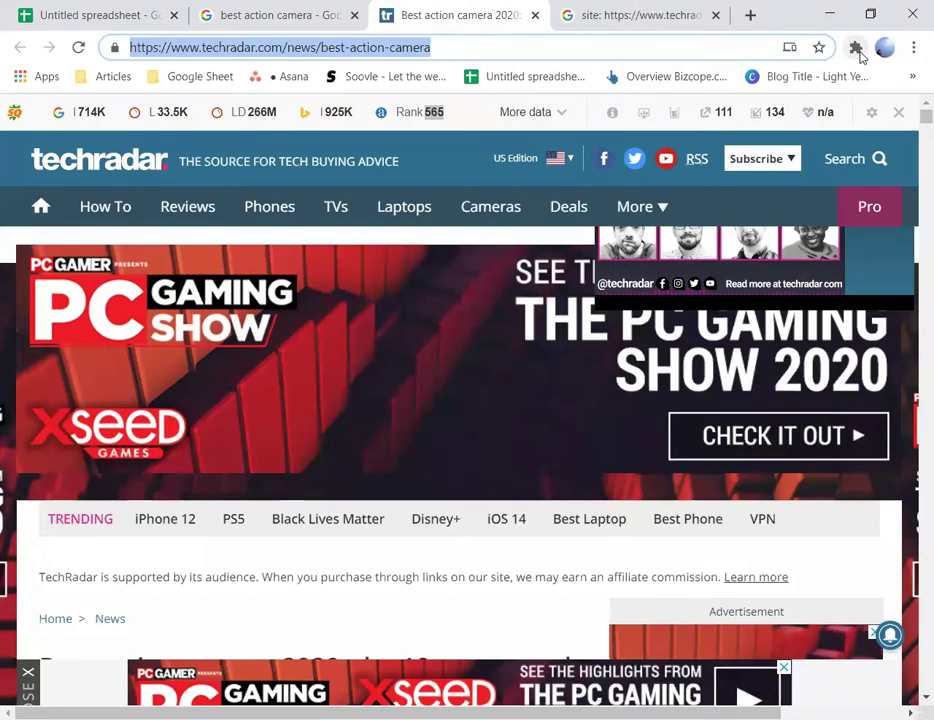
click(855, 47)
click(694, 362)
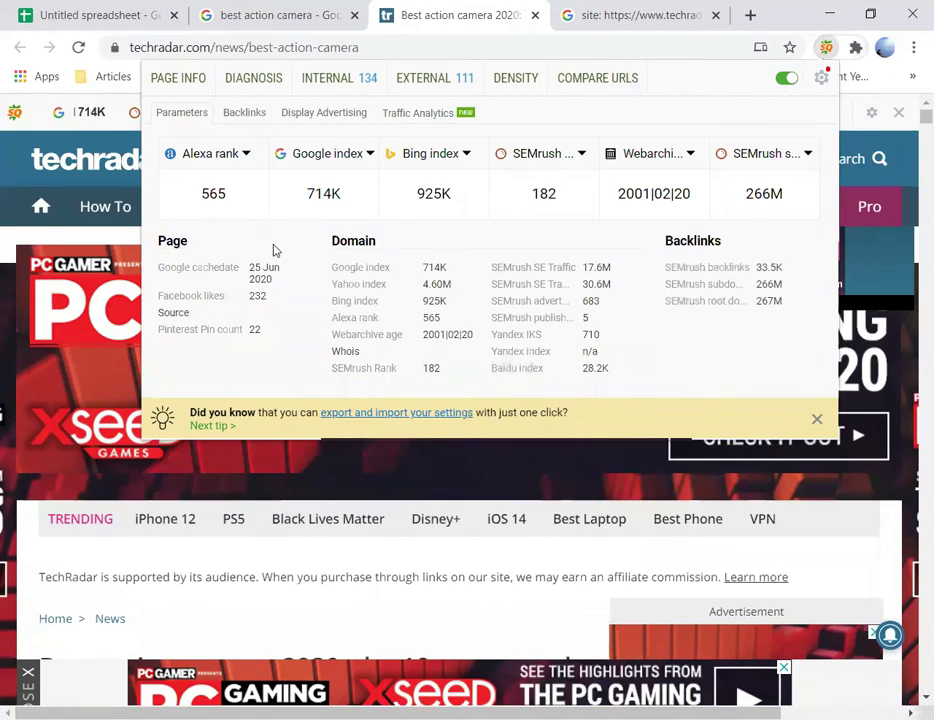
click(252, 88)
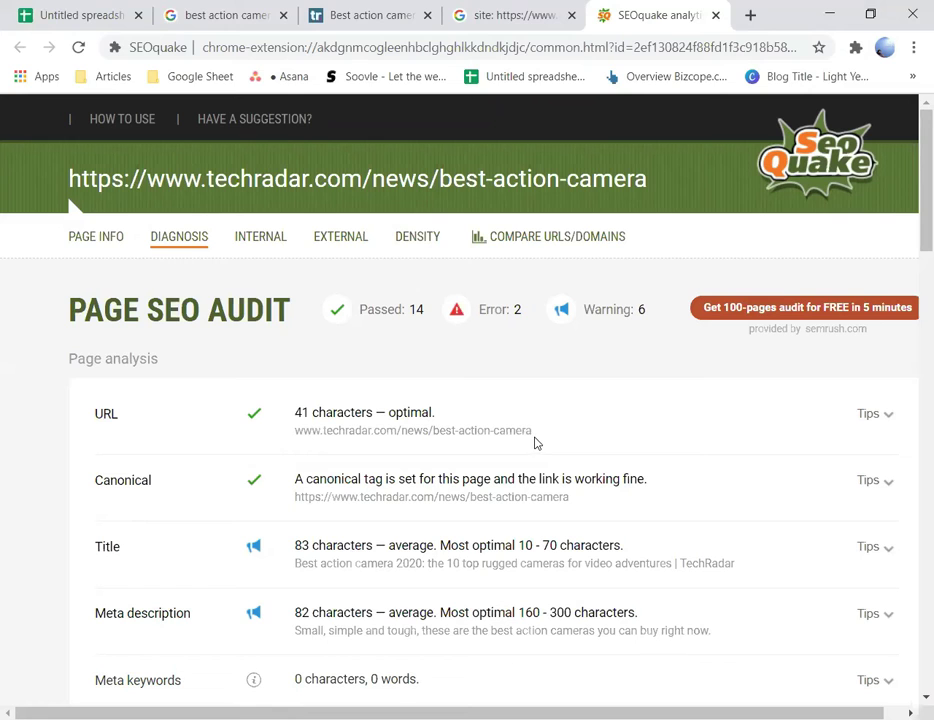
mouse_move(532, 432)
mouse_down()
mouse_move(436, 432)
mouse_move(533, 432)
mouse_up()
click(429, 444)
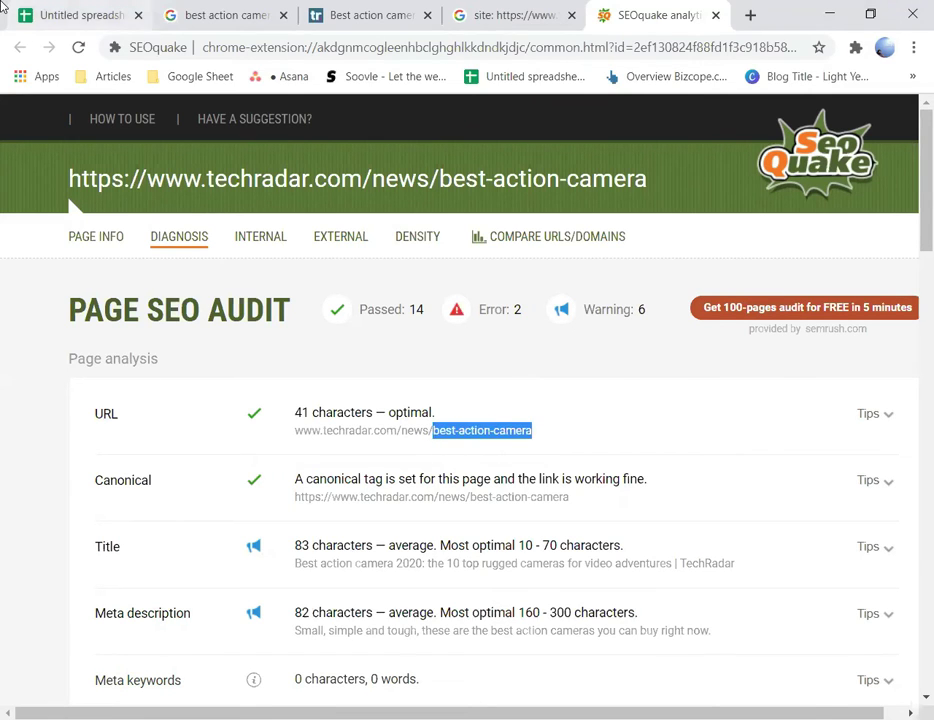
Step: Enter Good as the Url Characters rating for the TechRadar page in row 2 of the "On page" sheet
click(30, 27)
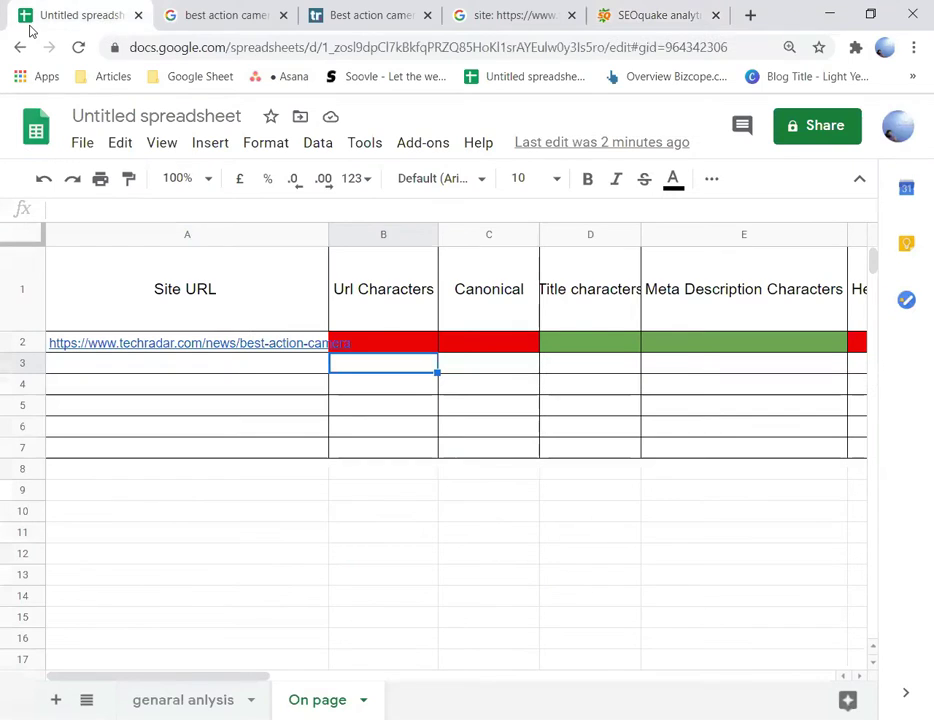
click(380, 352)
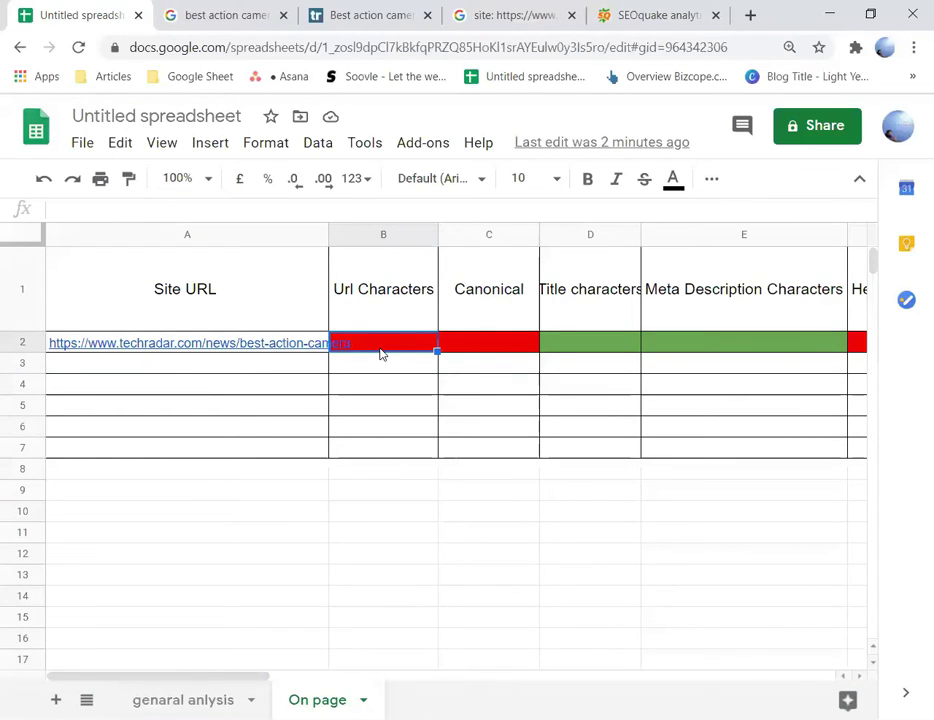
click(612, 18)
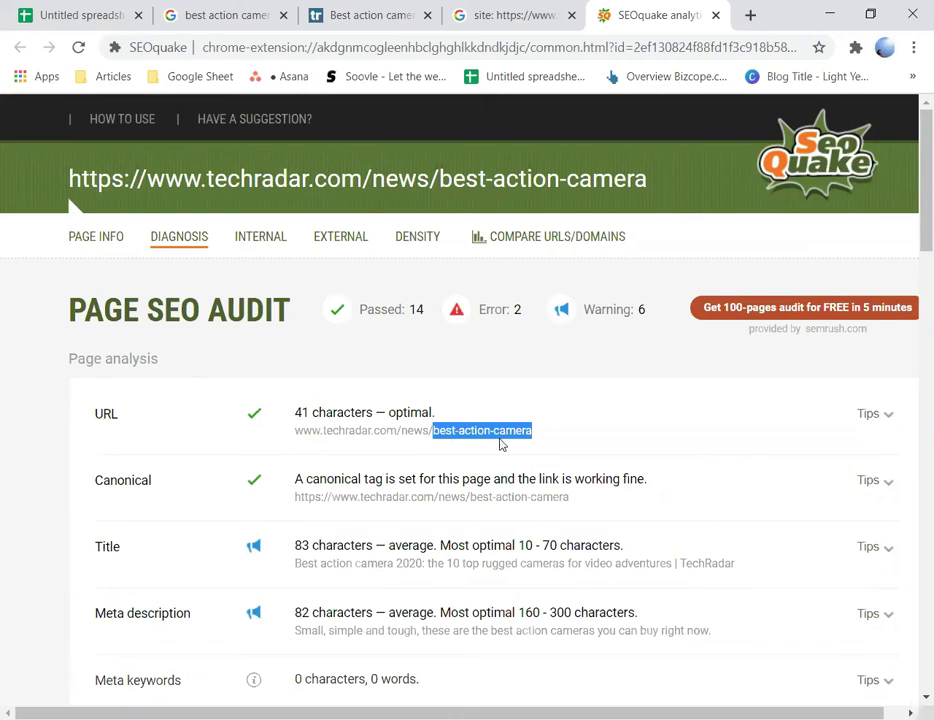
key(ctrl+1)
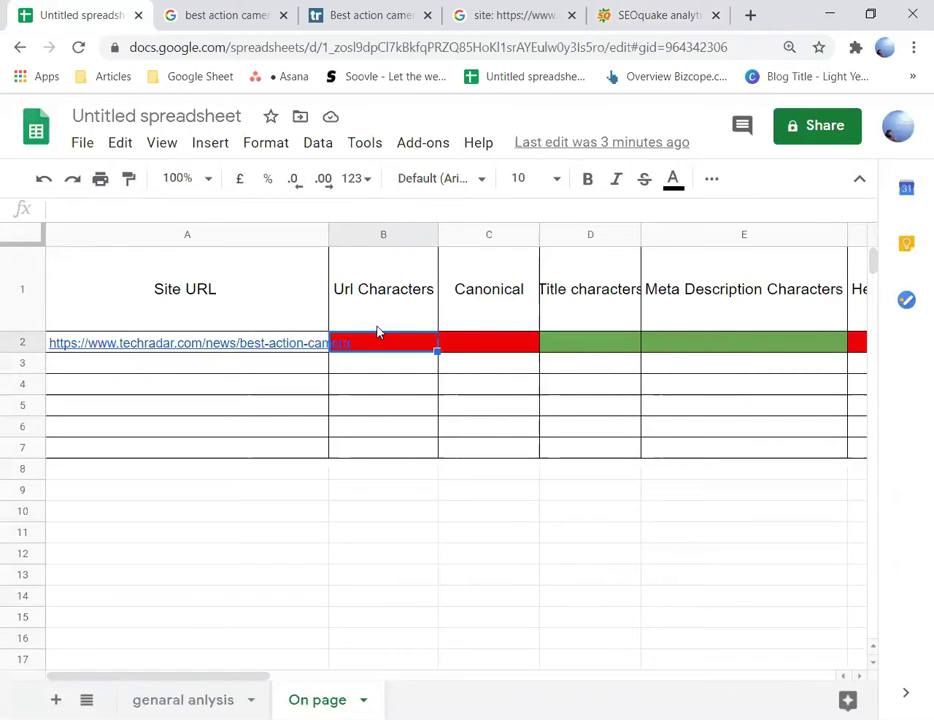
text(Good)
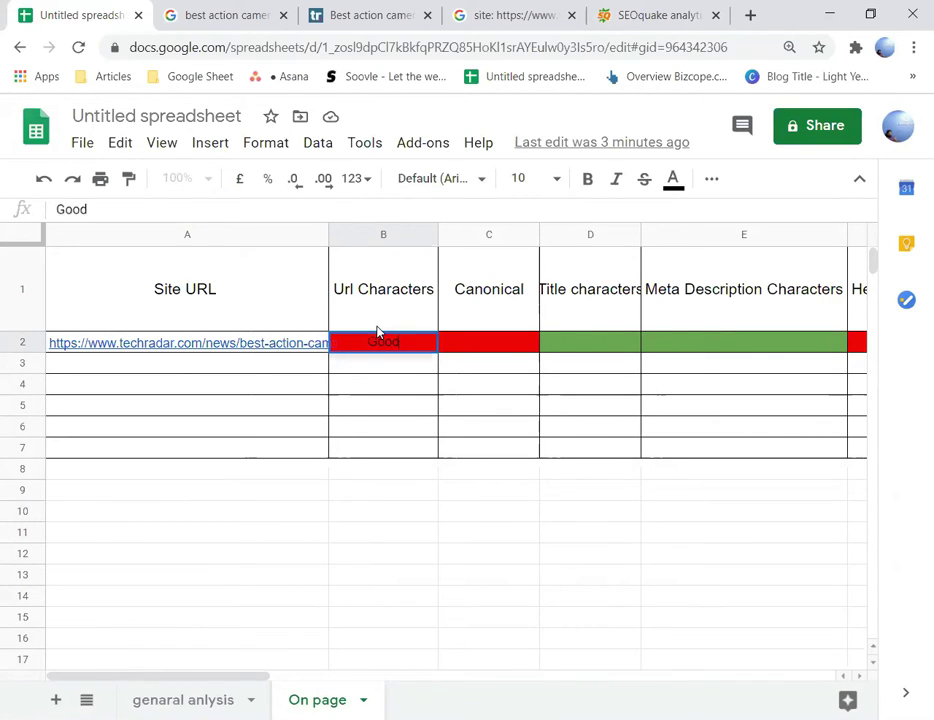
key(Return)
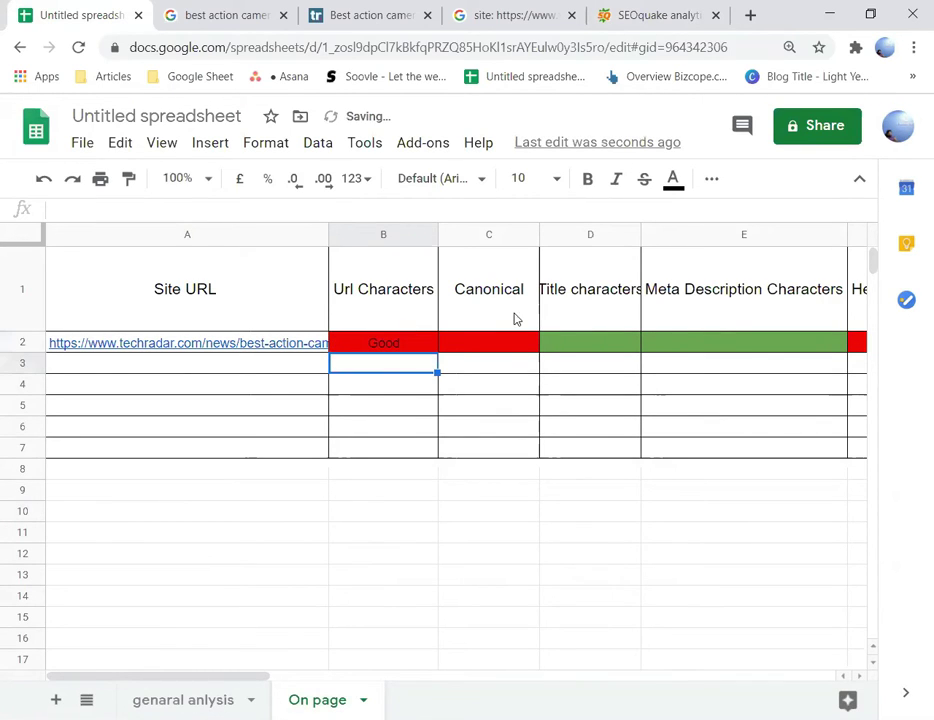
Step: Read SEOquake's tips for the URL item in the TechRadar page audit, and close them
click(509, 345)
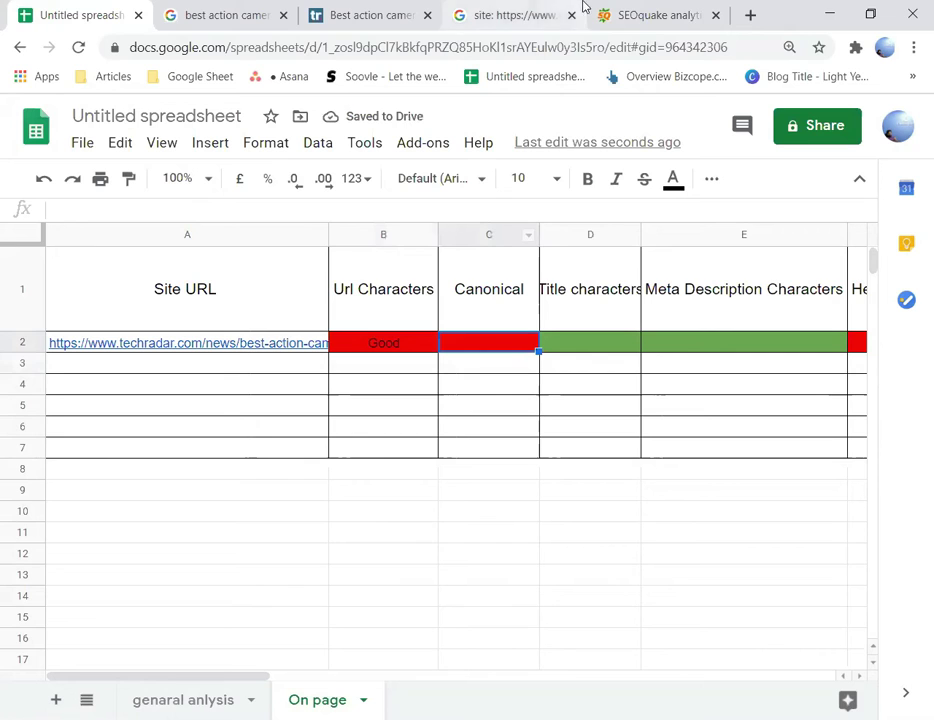
click(650, 17)
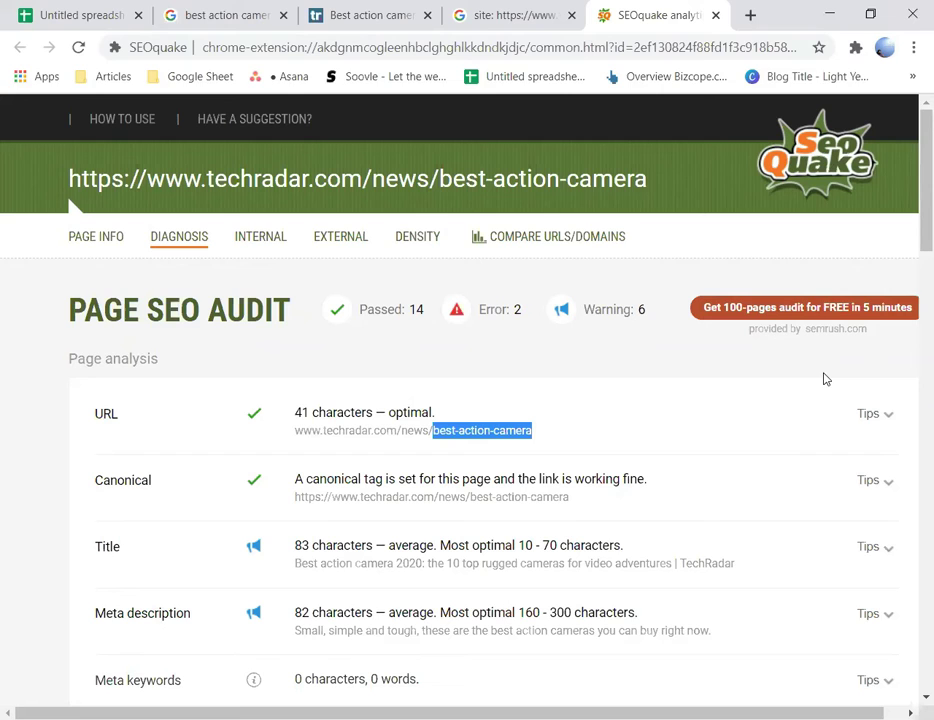
click(884, 414)
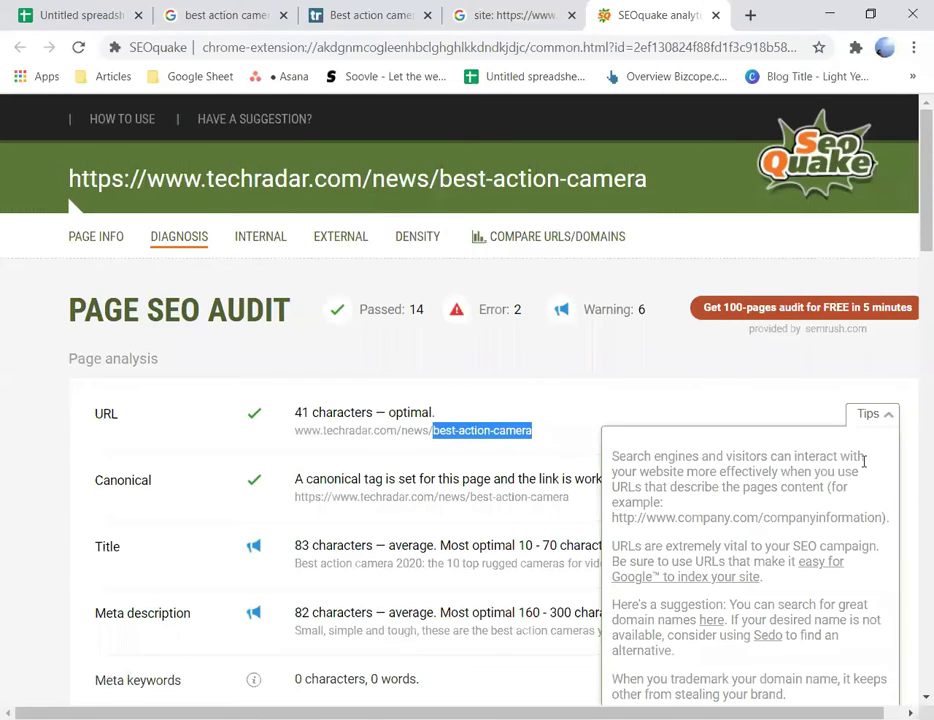
scroll(870, 440, down, 1)
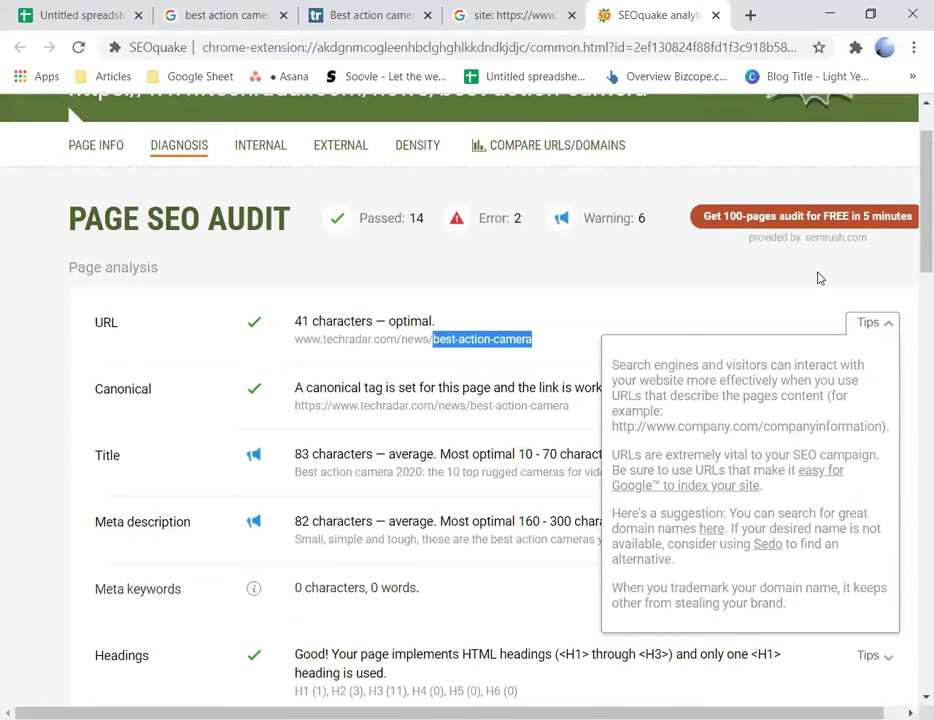
click(884, 323)
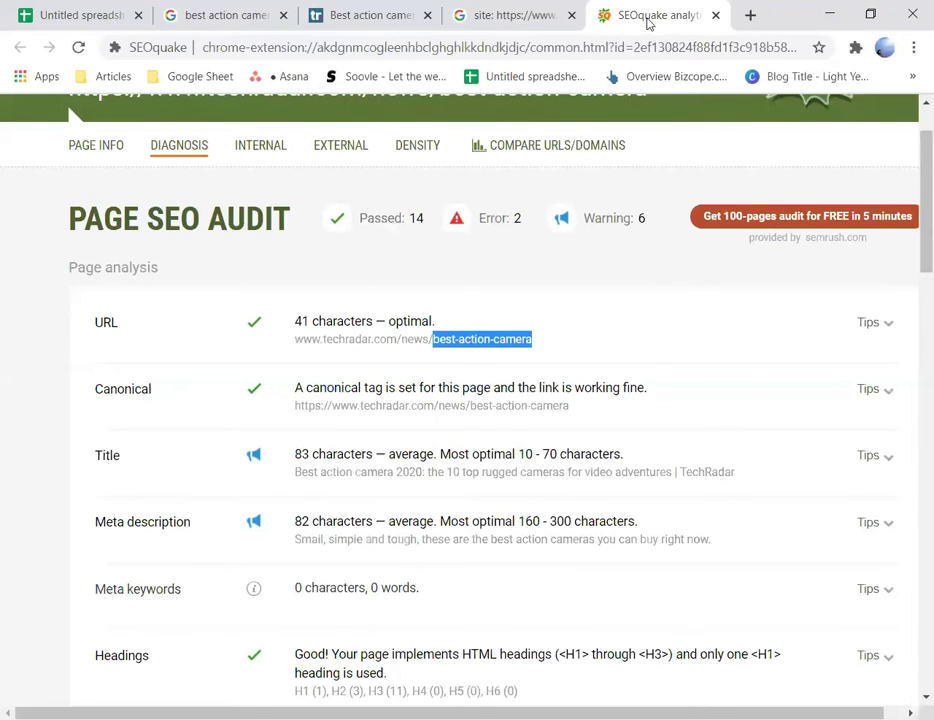
Step: Copy the "best non stick pan" competitor URL from the "genaral anlysis" sheet and open that Good Housekeeping page in a new browser tab
click(65, 15)
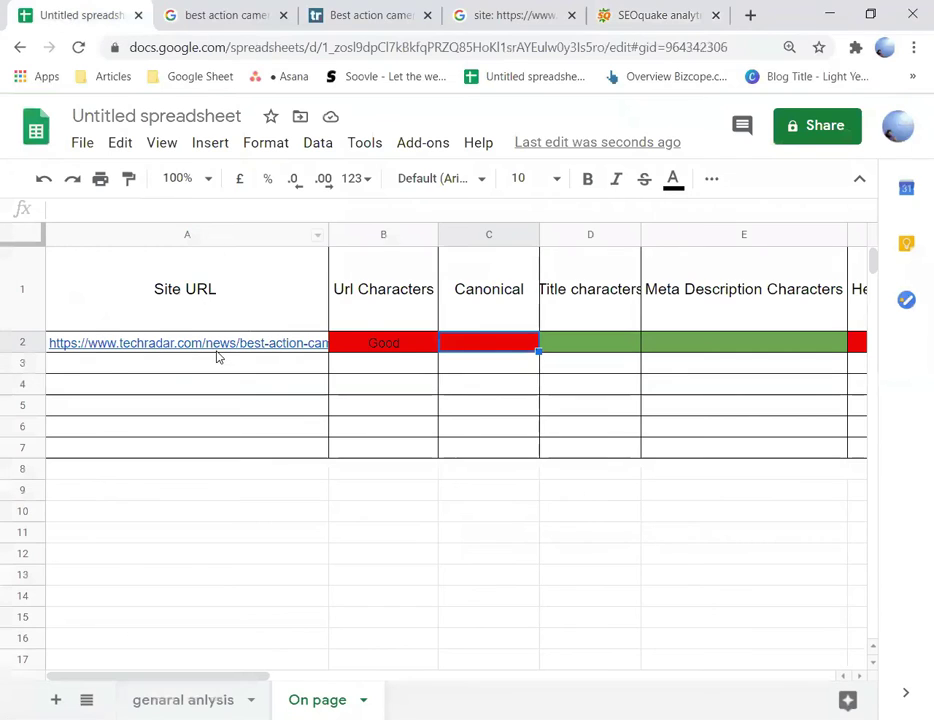
click(181, 698)
click(481, 328)
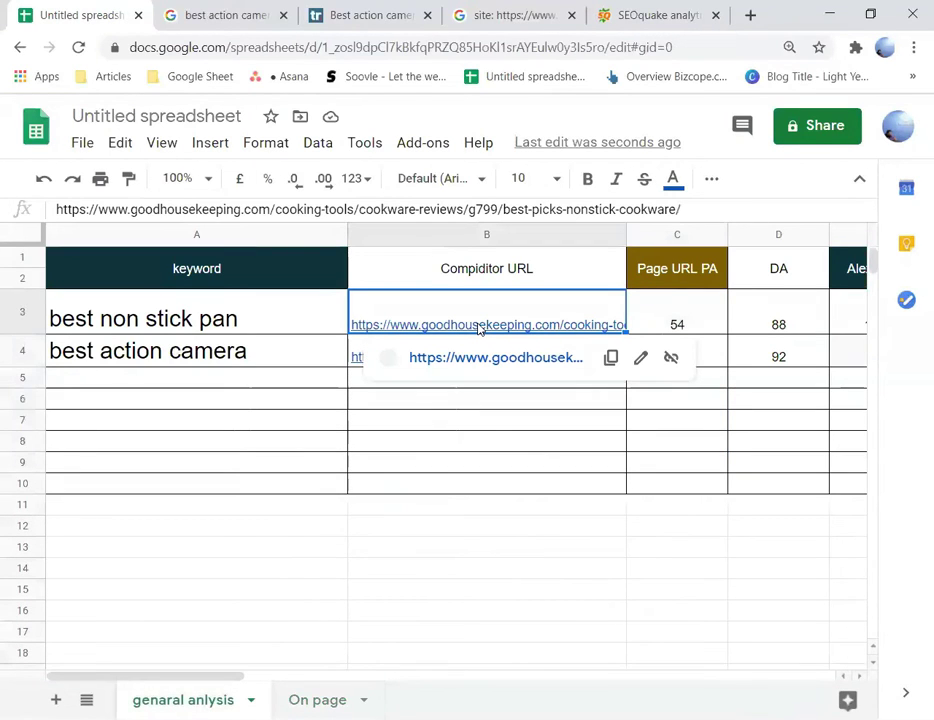
key(ctrl+c)
click(748, 14)
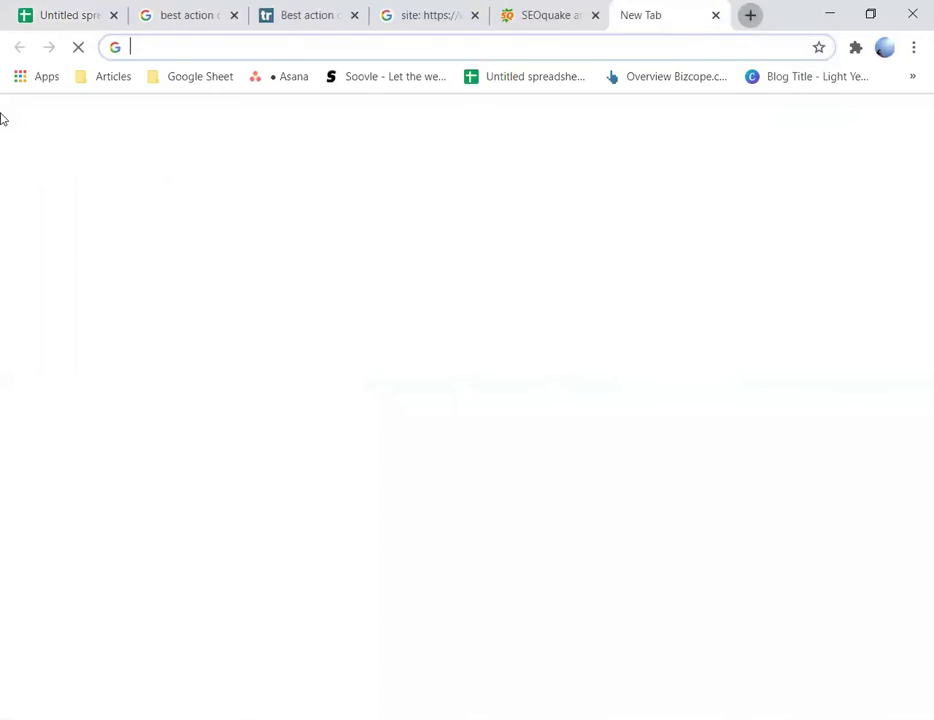
key(ctrl+v)
key(Return)
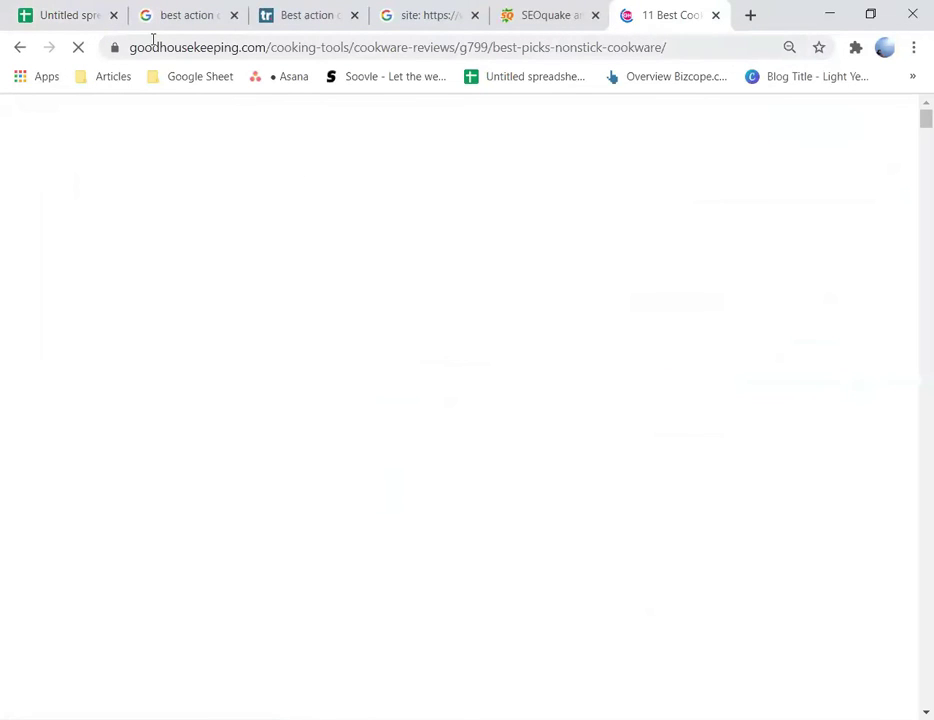
Step: Run SEOquake's Diagnosis on the Good Housekeeping nonstick cookware page
click(855, 48)
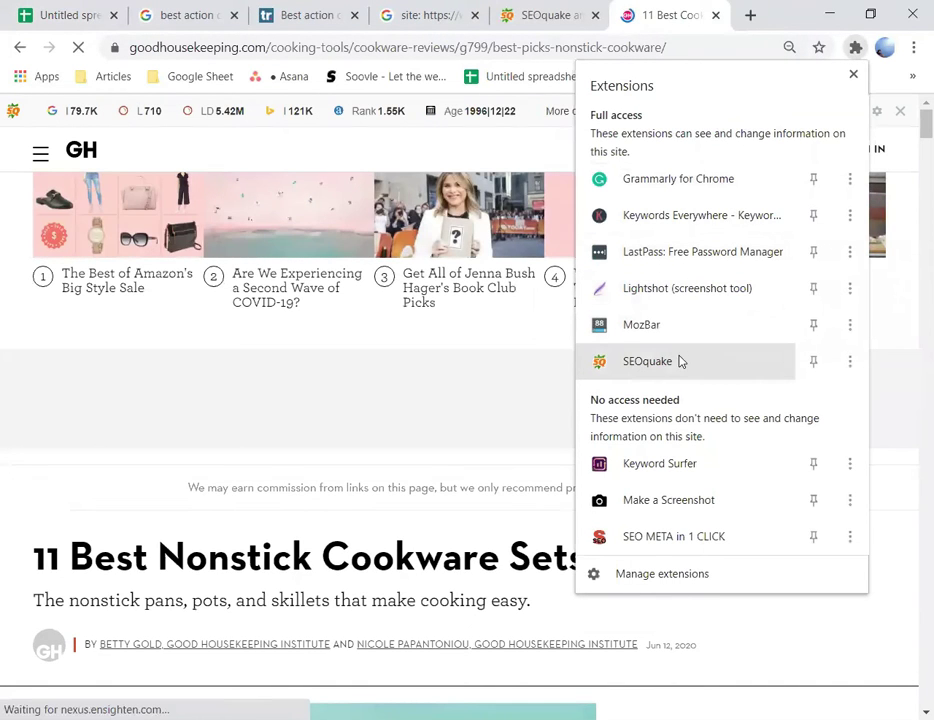
click(672, 372)
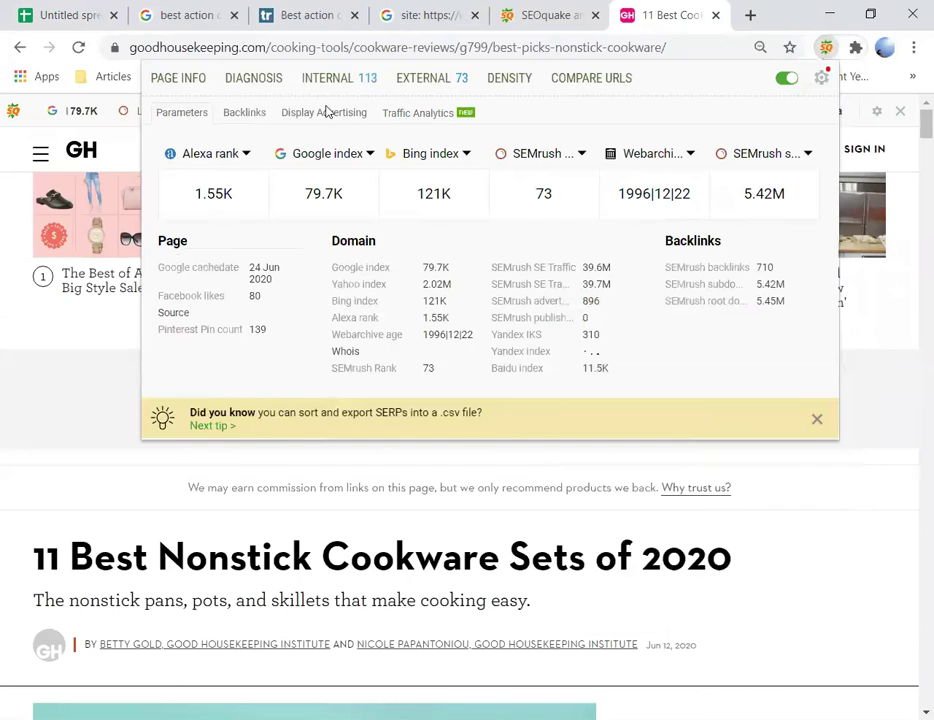
click(251, 84)
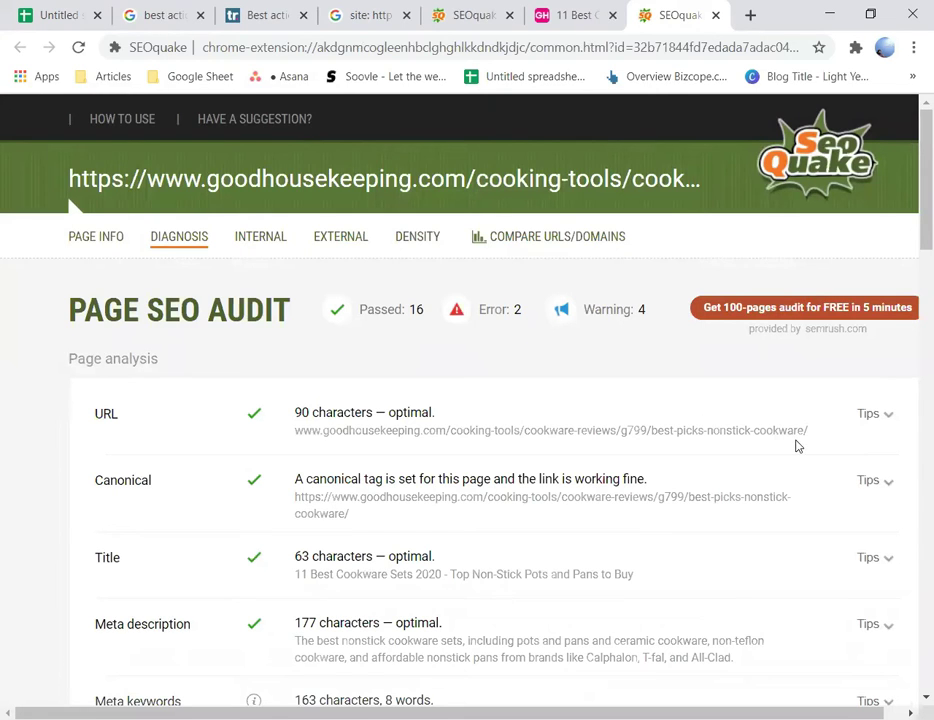
Step: Compare the Good Housekeeping page's address with its audited URL, and return to the URL and Canonical items of the TechRadar audit
click(572, 15)
drag(727, 50, 258, 56)
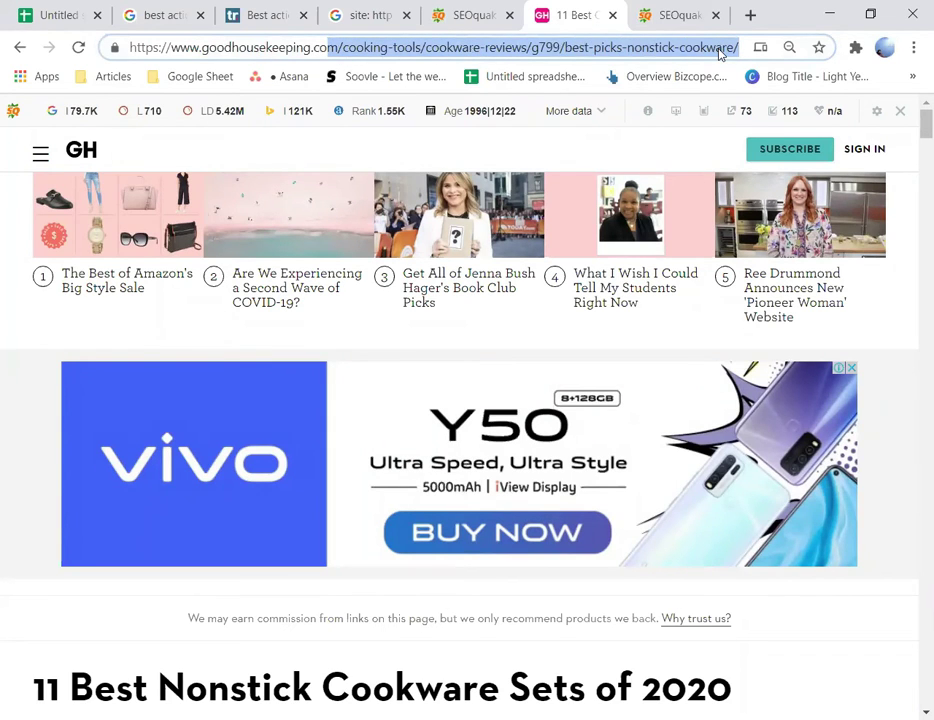
click(662, 12)
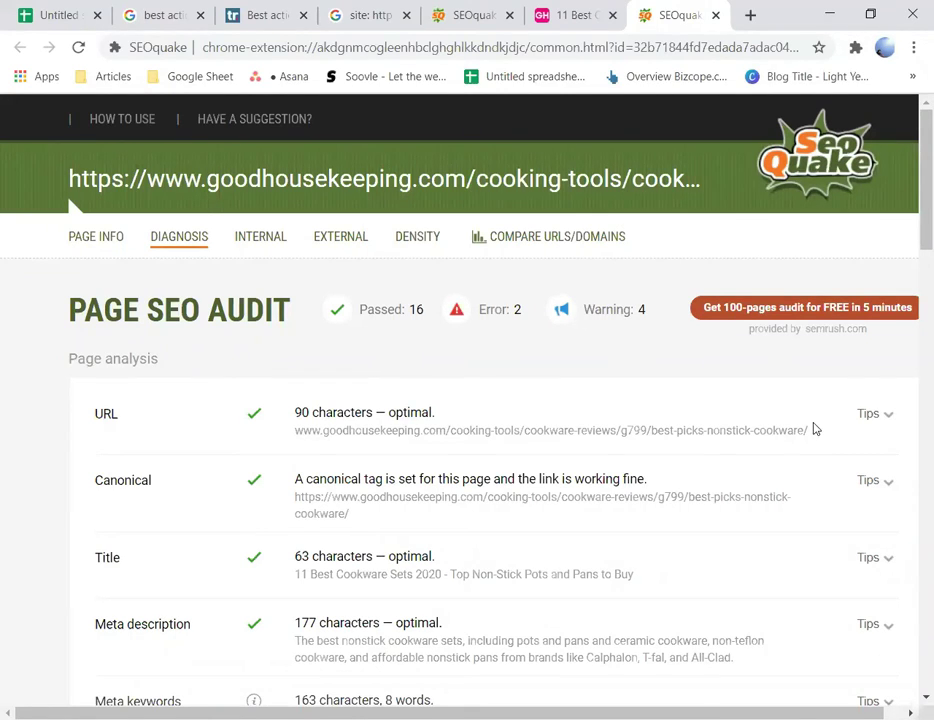
key(ctrl+shift+Tab)
key(ctrl+Tab)
click(470, 16)
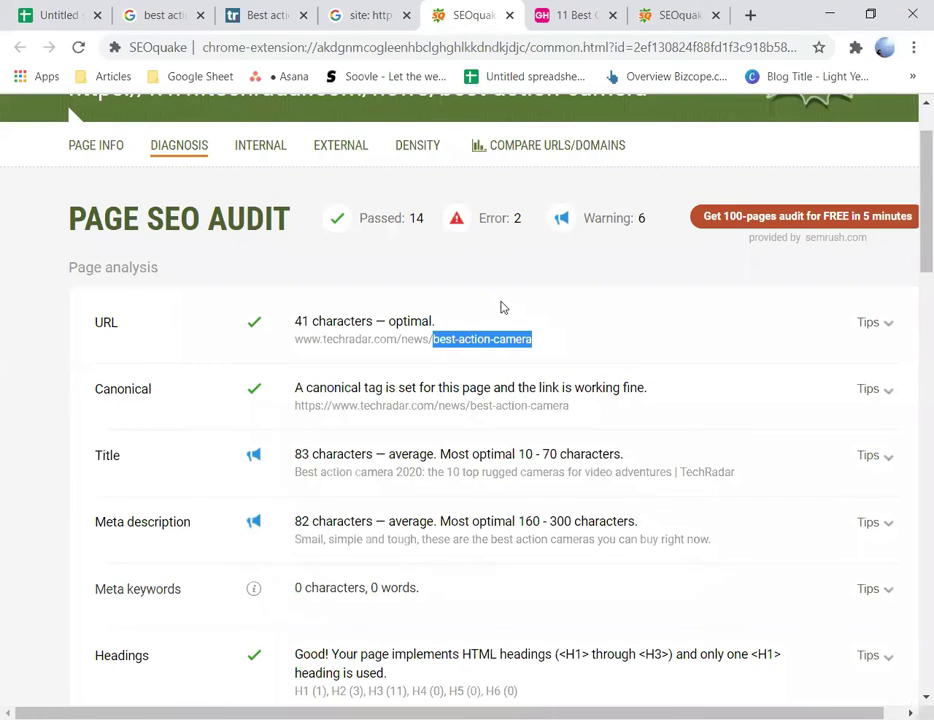
click(548, 323)
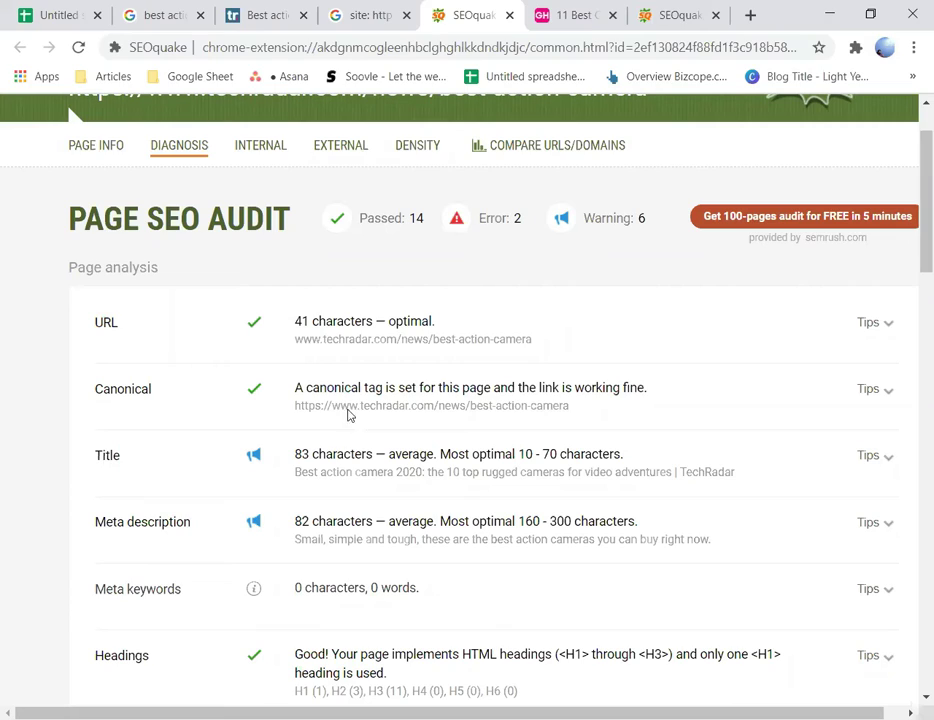
Step: Switch to Google Docs in a new browser tab and open the recent untitled document listing the outdoorempire.com links
click(750, 15)
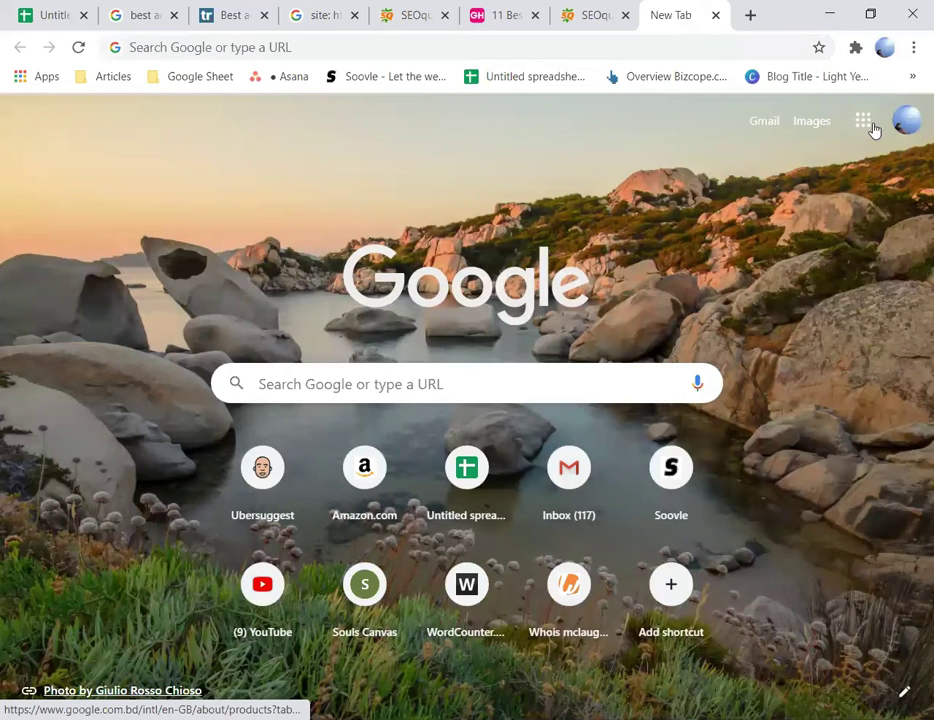
click(866, 126)
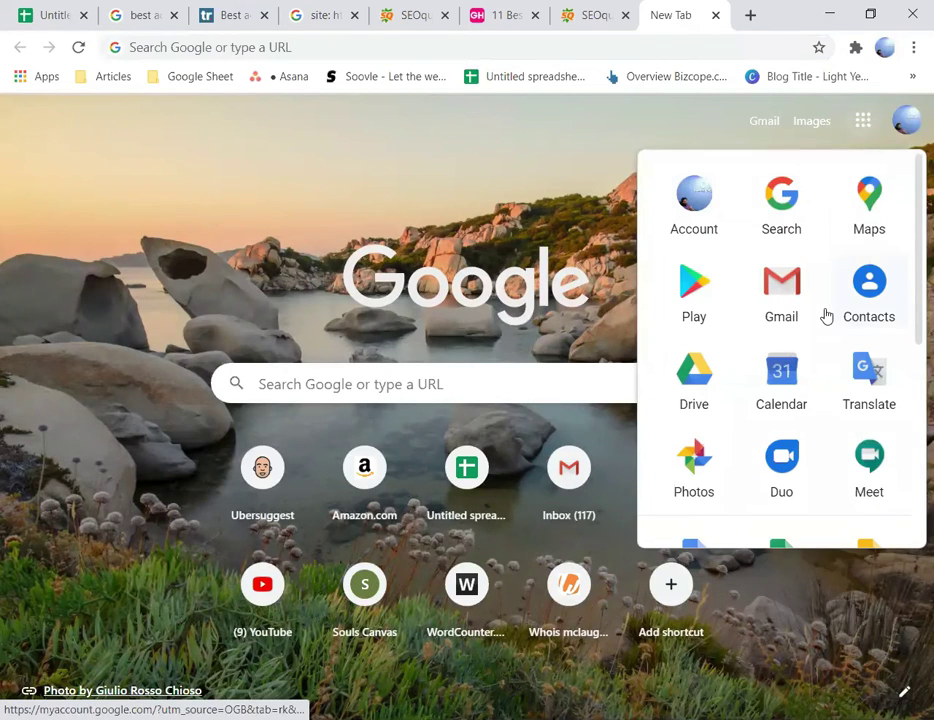
scroll(760, 350, down, 2)
click(694, 388)
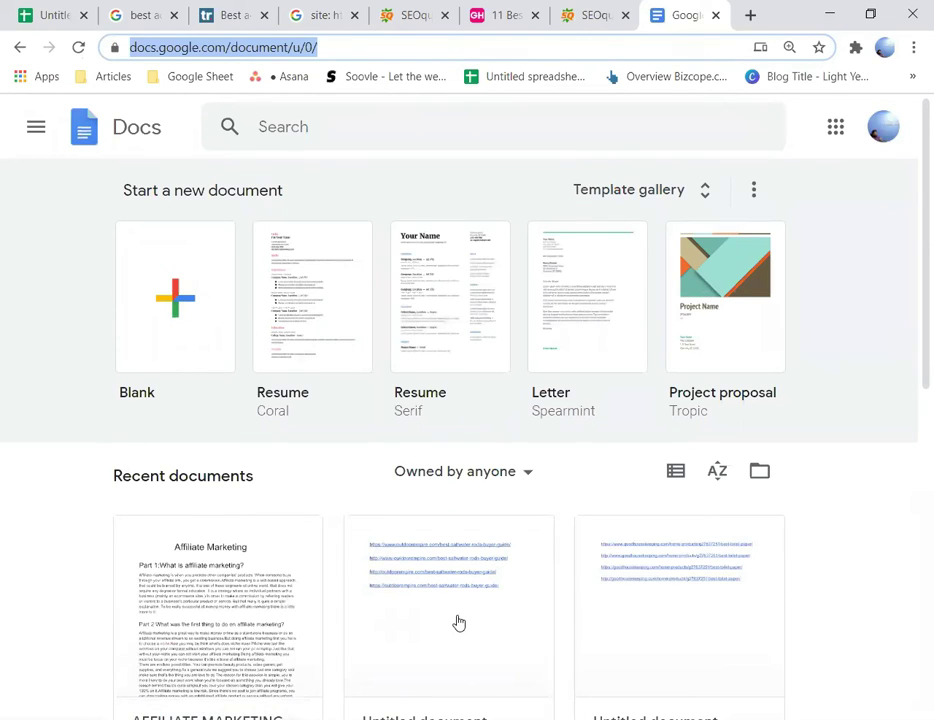
key(Return)
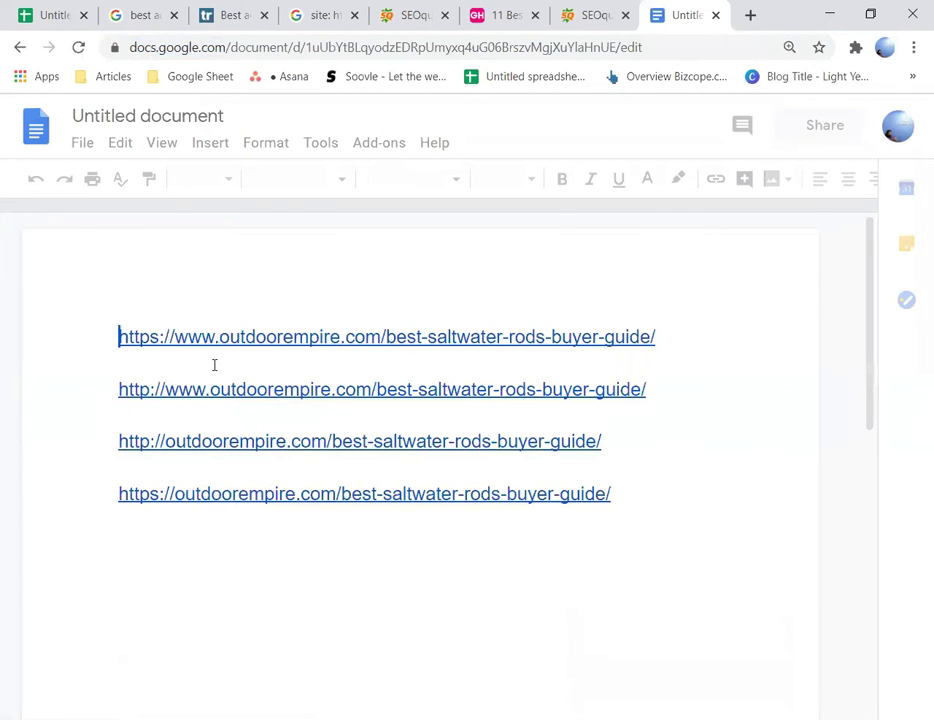
Step: Remove all the outdoorempire.com links from the document
drag(655, 550, 335, 441)
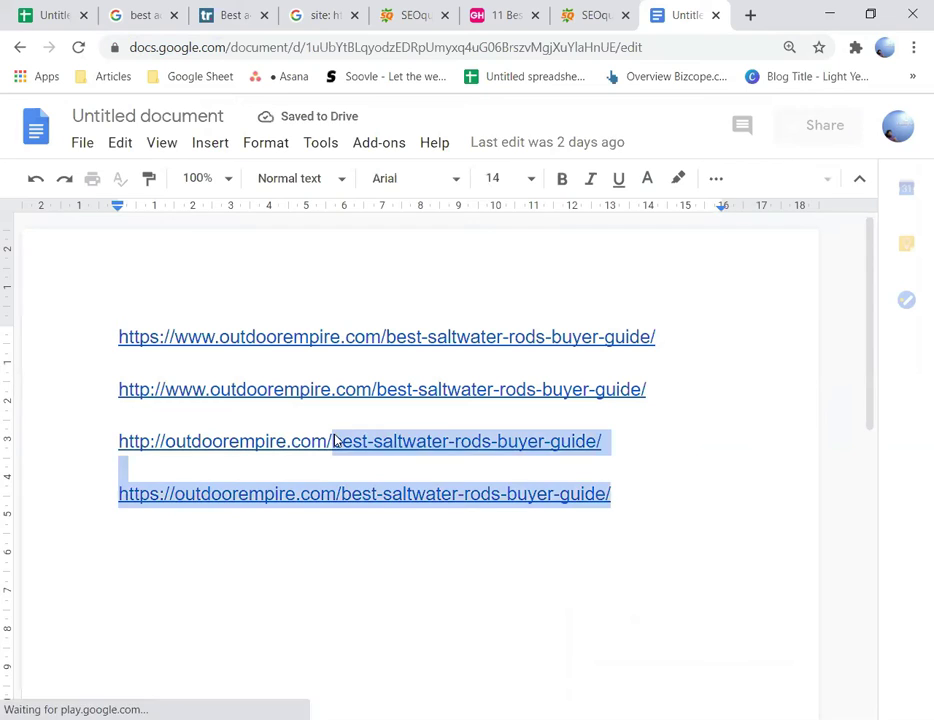
key(ctrl+a)
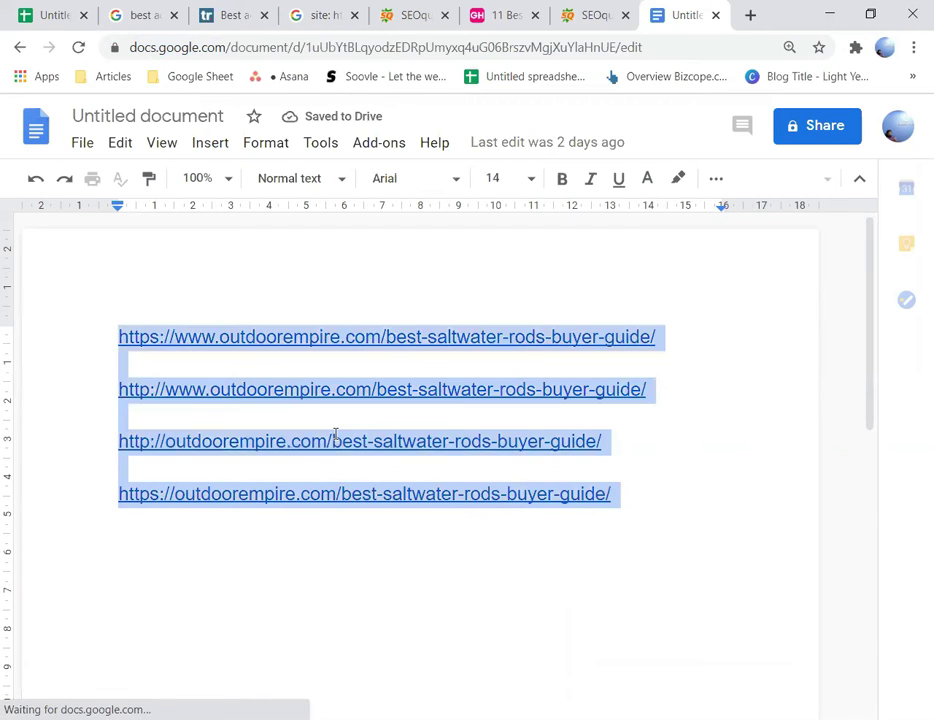
key(ctrl+x)
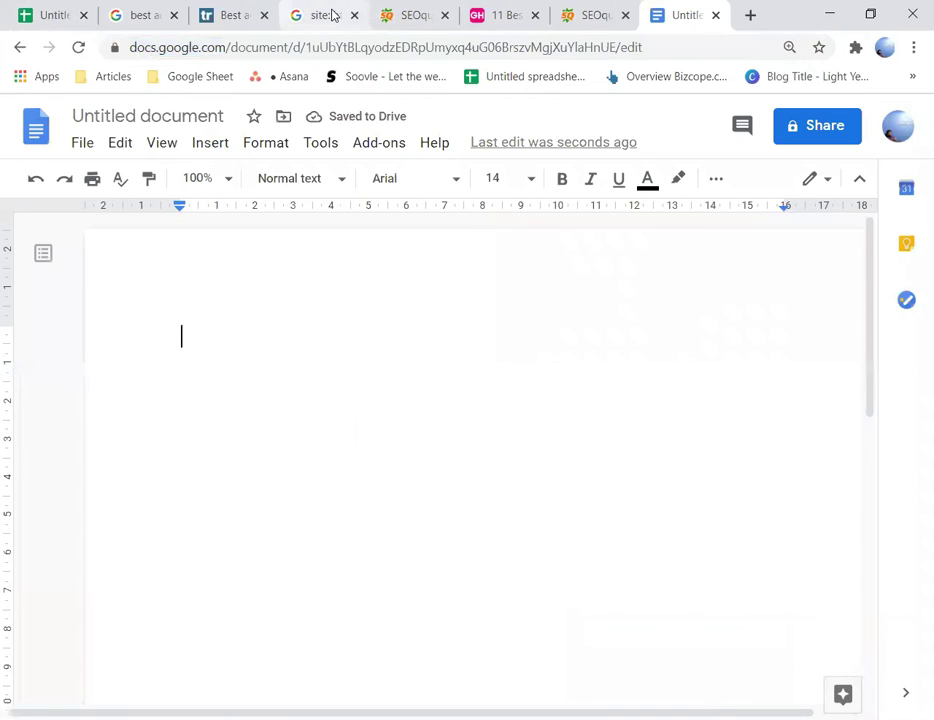
Step: Copy the TechRadar best action camera page's address and paste it four times on separate lines in the untitled document
key(ctrl+3)
click(381, 46)
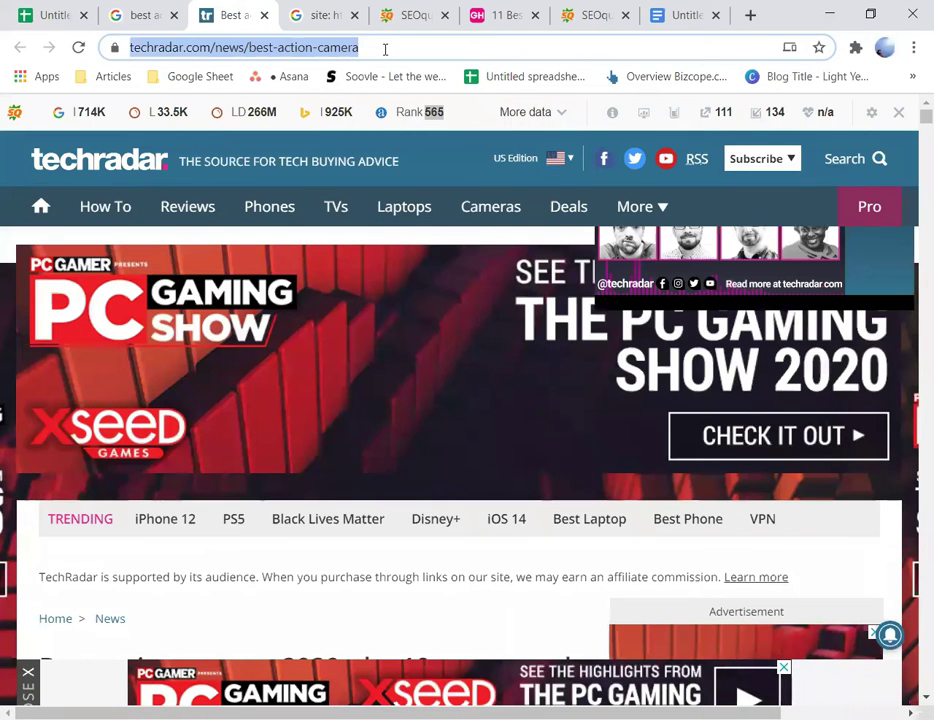
click(688, 12)
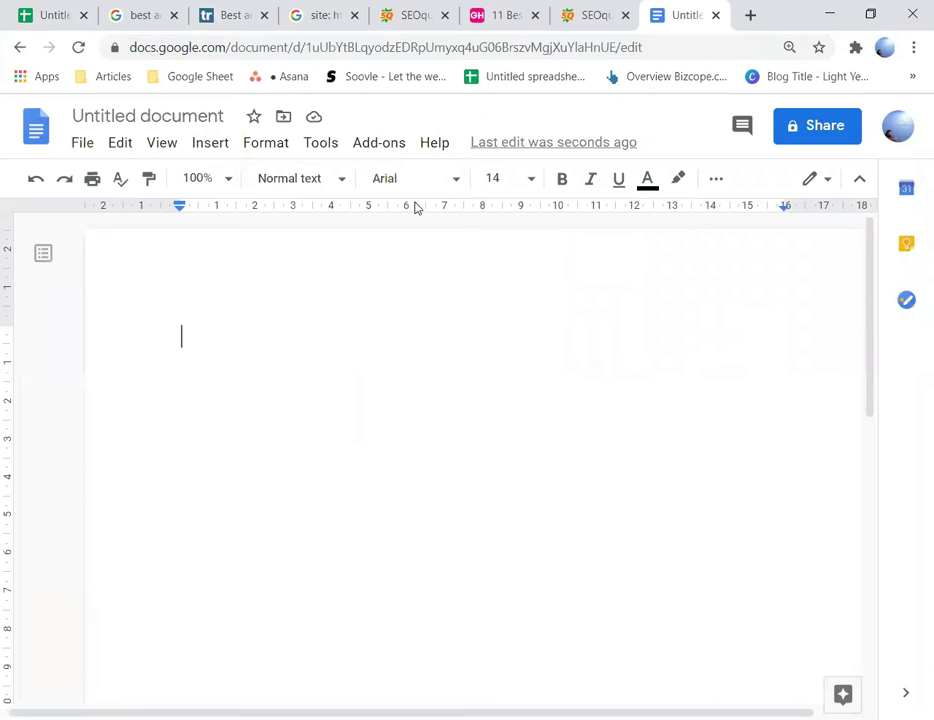
key(ctrl+v)
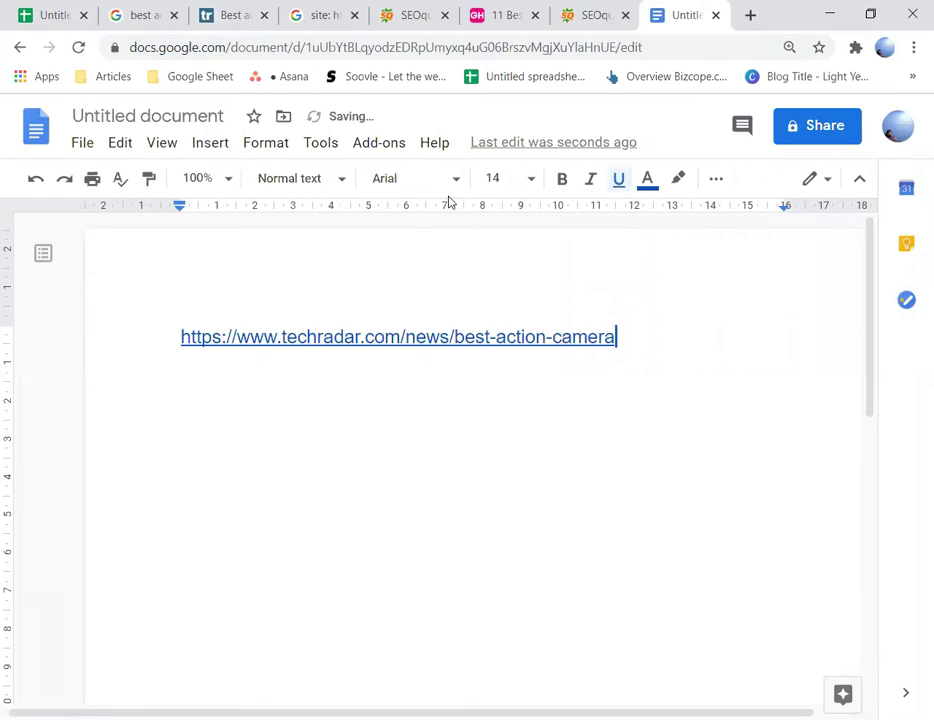
key(Return)
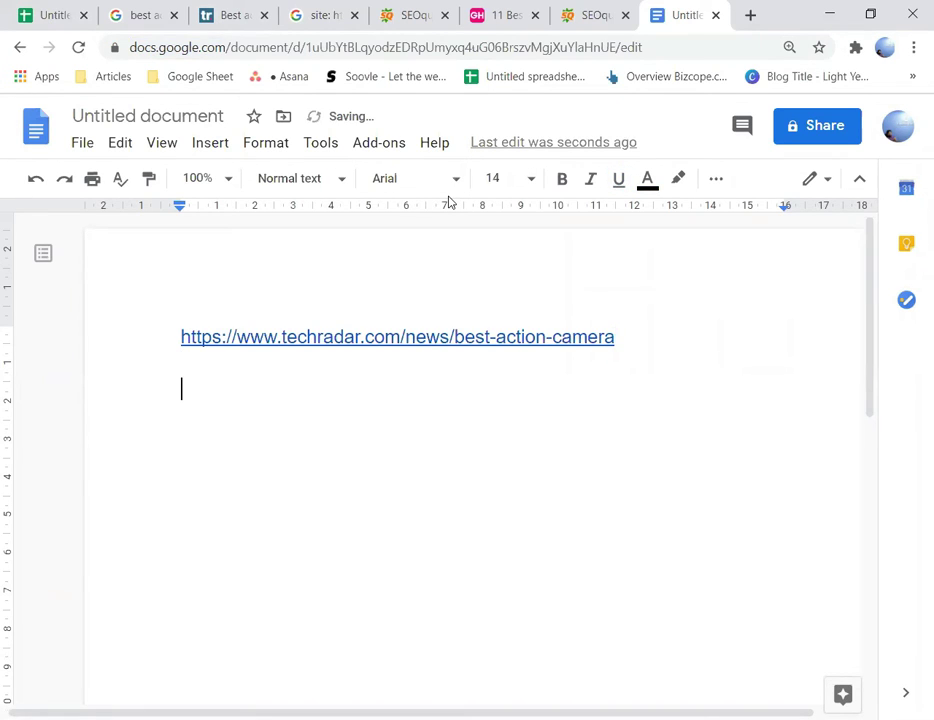
key(ctrl+v)
key(Return)
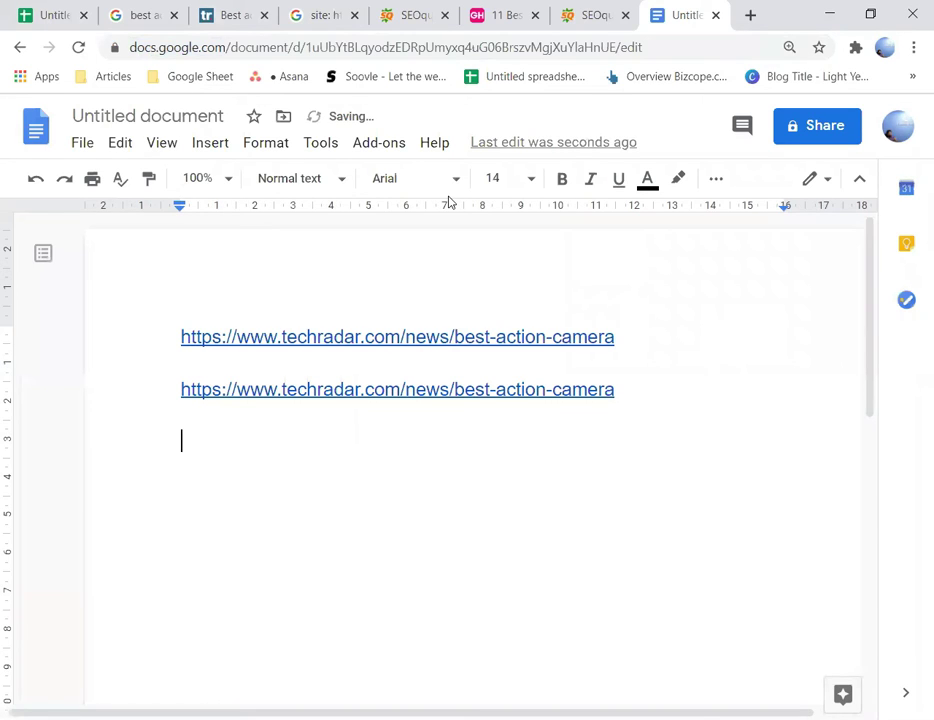
key(ctrl+v)
key(Return)
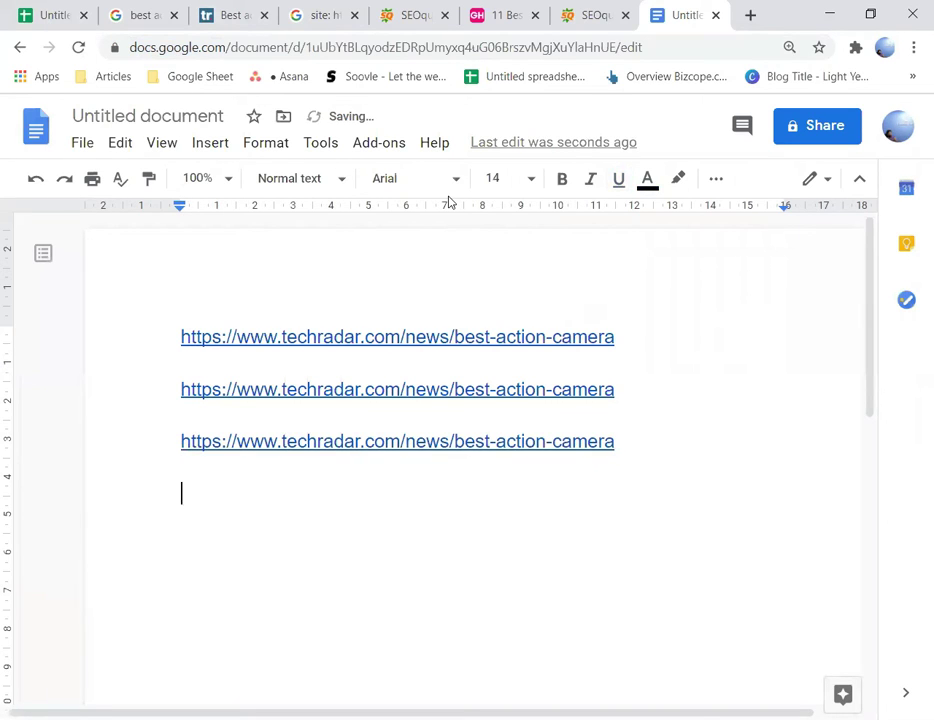
key(ctrl+v)
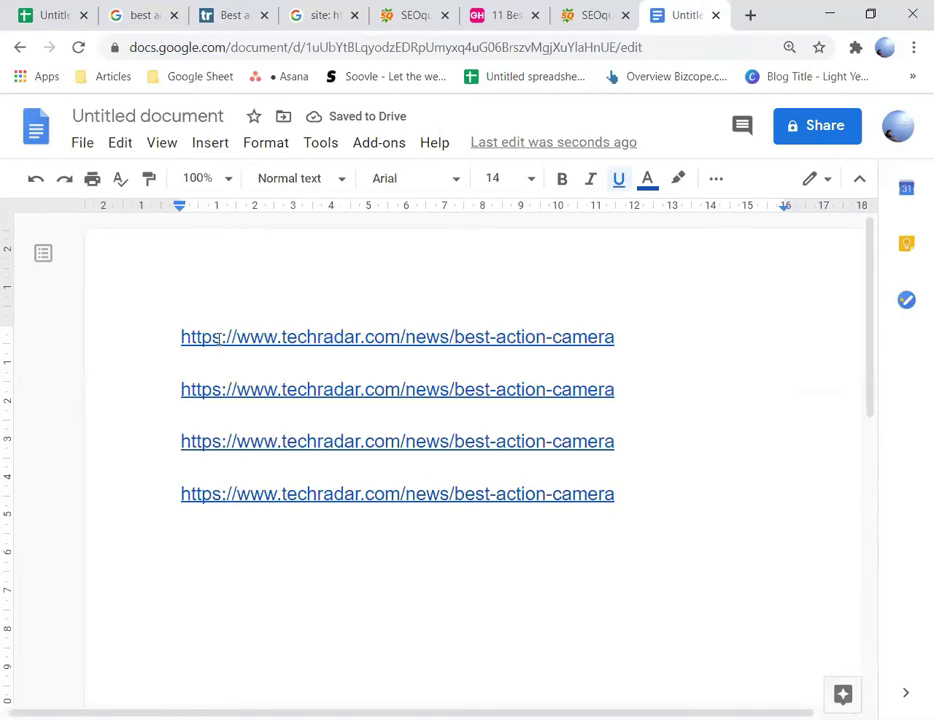
click(222, 392)
key(BackSpace)
key(BackSpace)
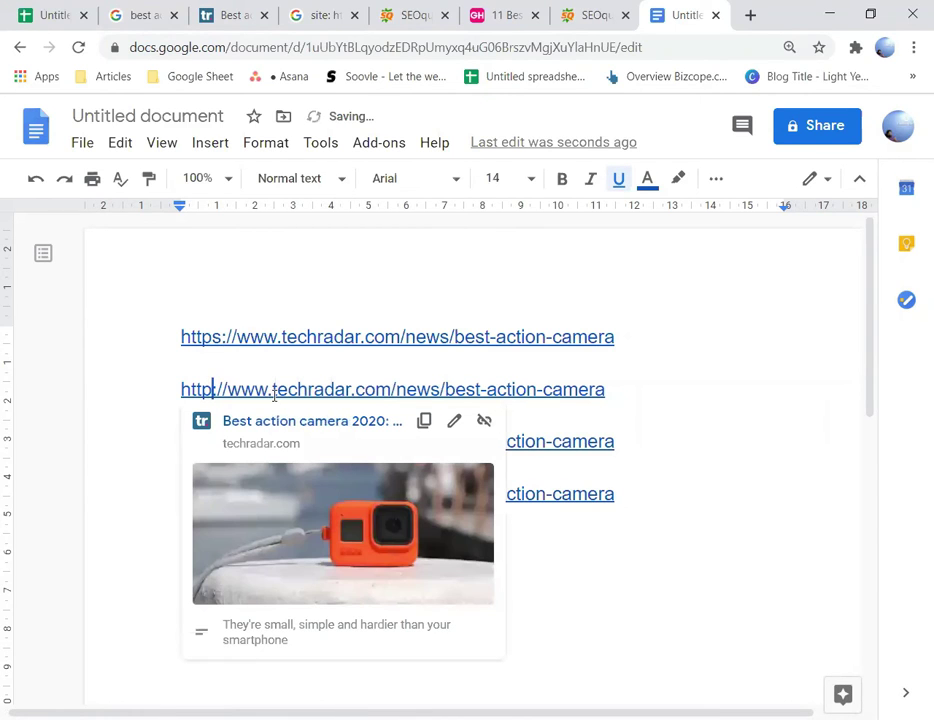
text(:)
click(129, 406)
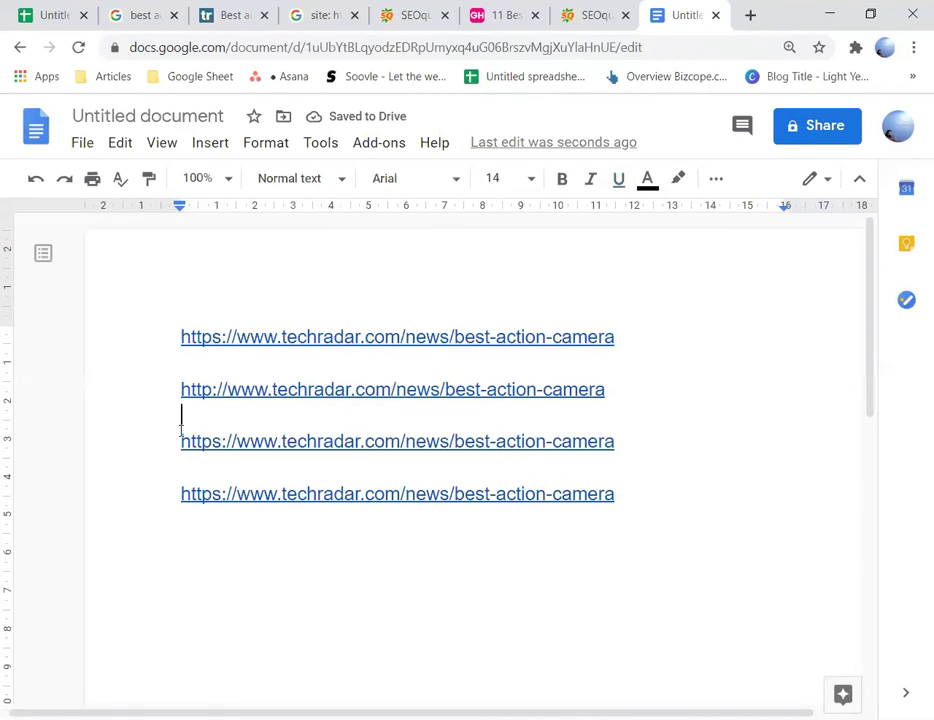
click(276, 446)
drag(278, 450, 242, 455)
key(BackSpace)
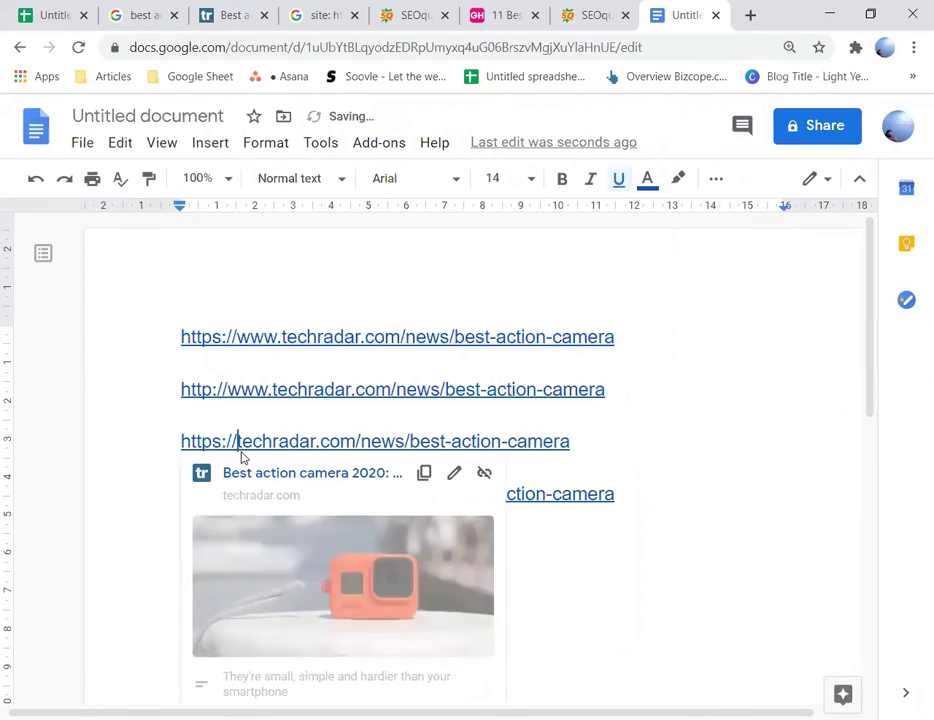
click(132, 499)
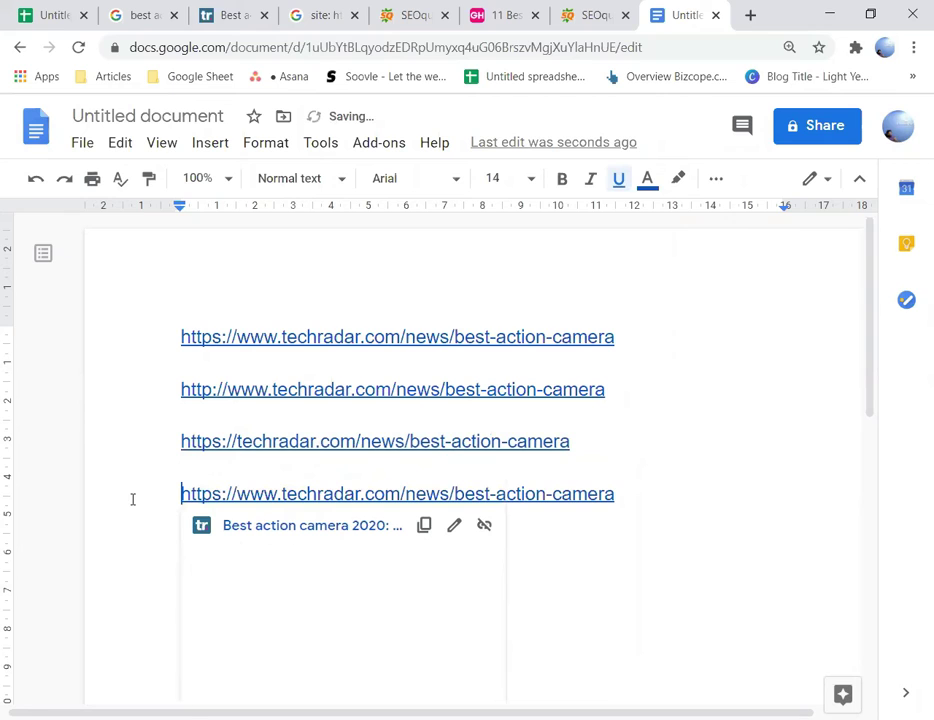
click(222, 494)
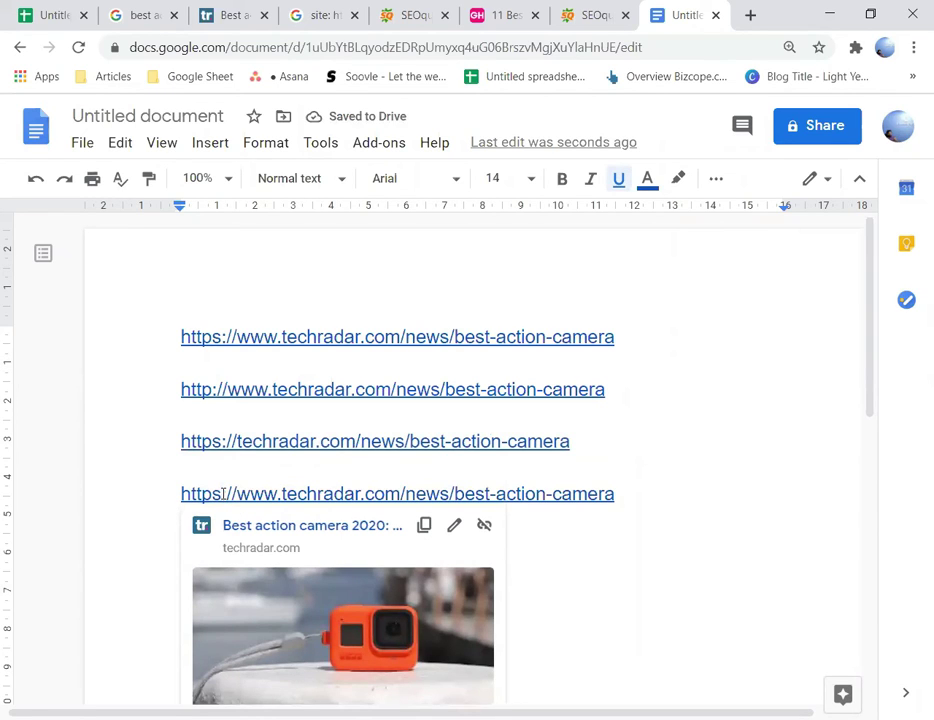
key(BackSpace)
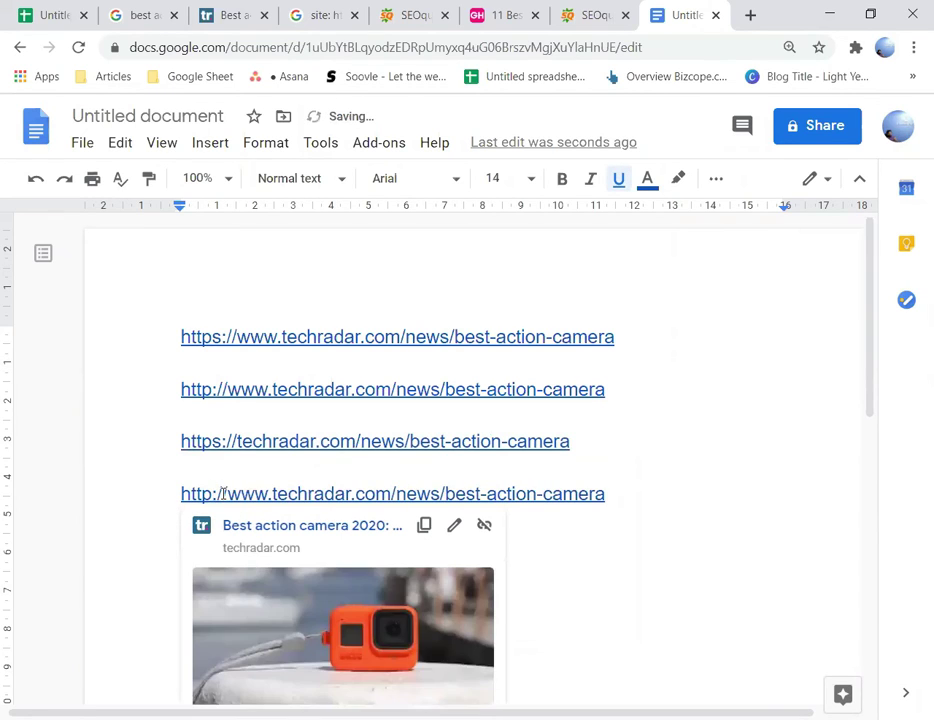
key(Right)
key(Right)
key(Right)
key(Right)
key(Right)
key(Right)
key(Right)
key(Right)
key(Right)
key(Right)
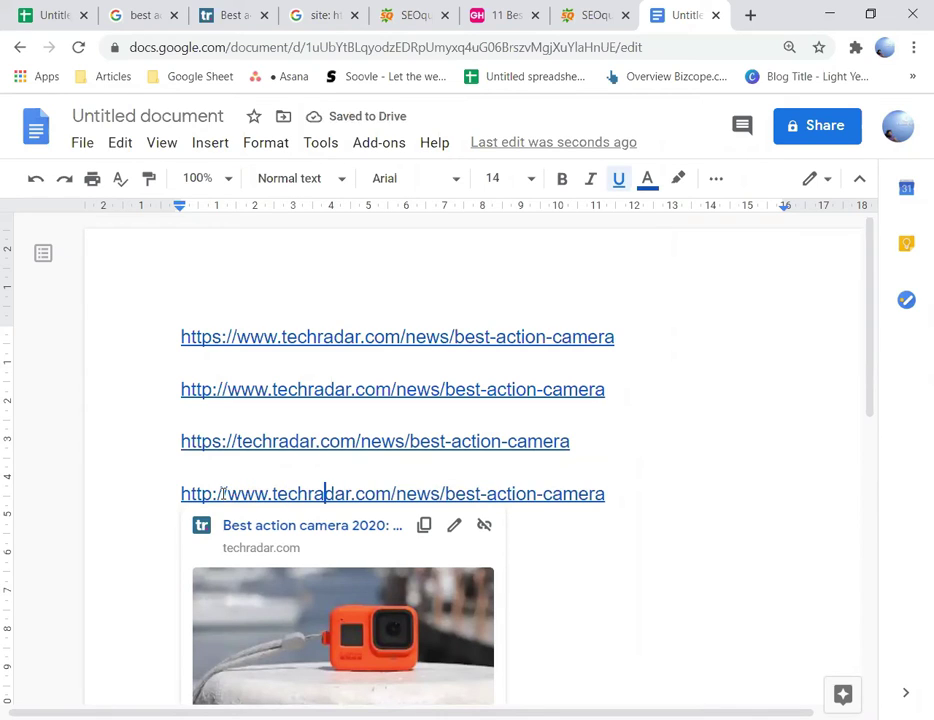
key(Left)
key(Left)
key(Left)
key(Left)
key(Left)
key(Left)
key(BackSpace)
key(BackSpace)
key(BackSpace)
key(BackSpace)
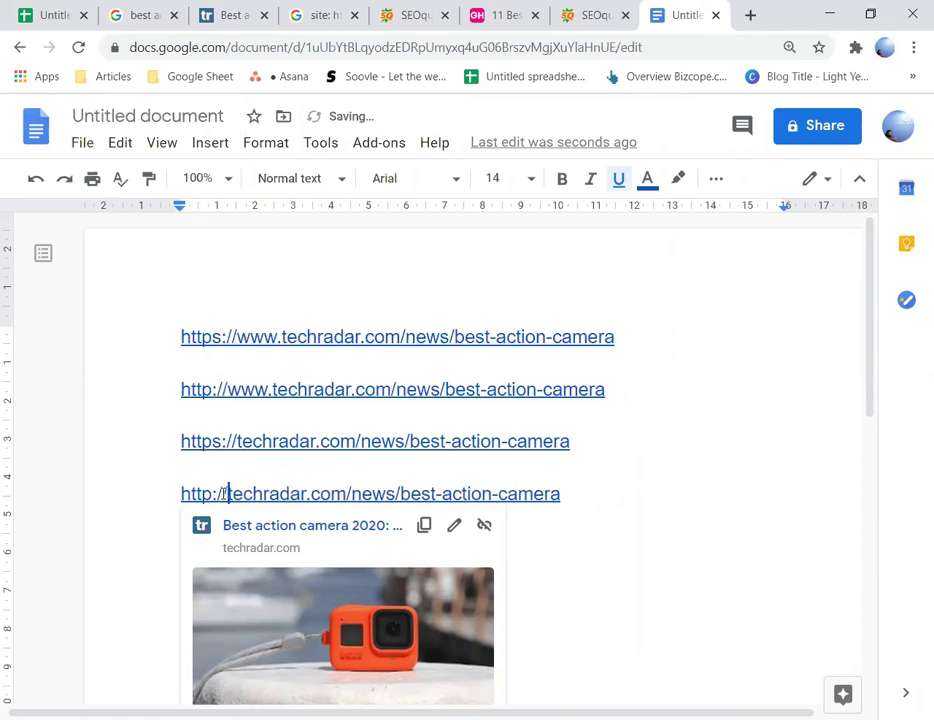
click(154, 440)
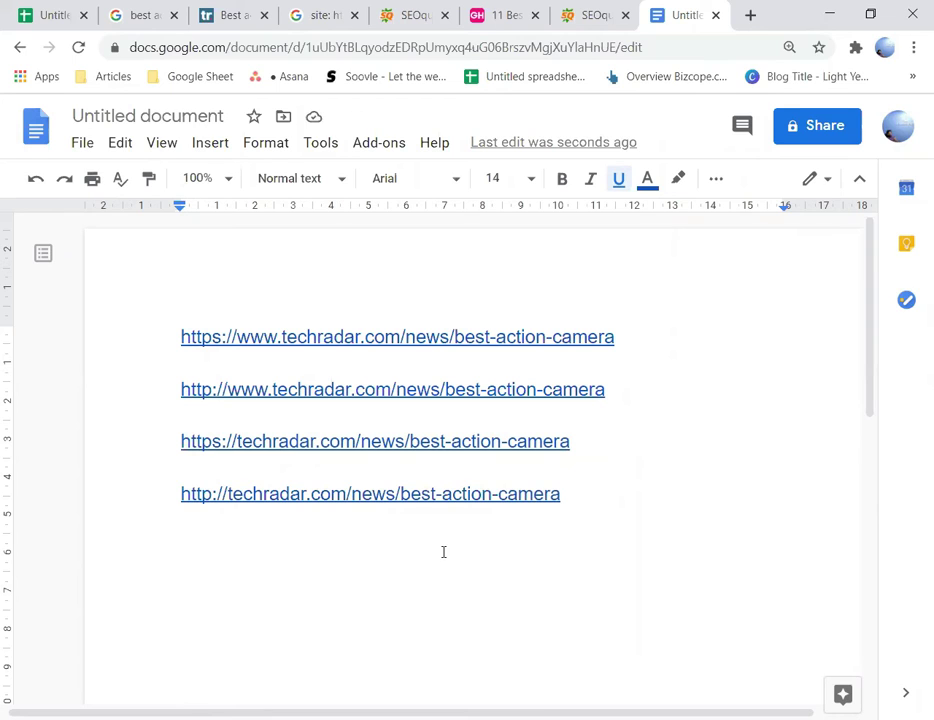
Step: Review the four URL variants and view the link preview of each one
drag(575, 519, 131, 300)
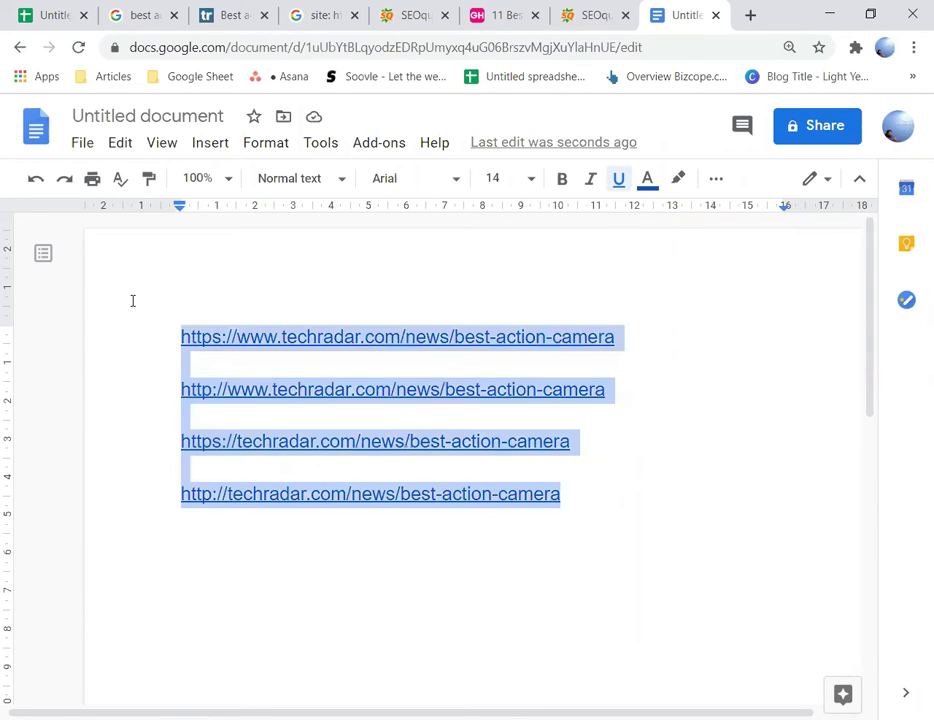
click(629, 511)
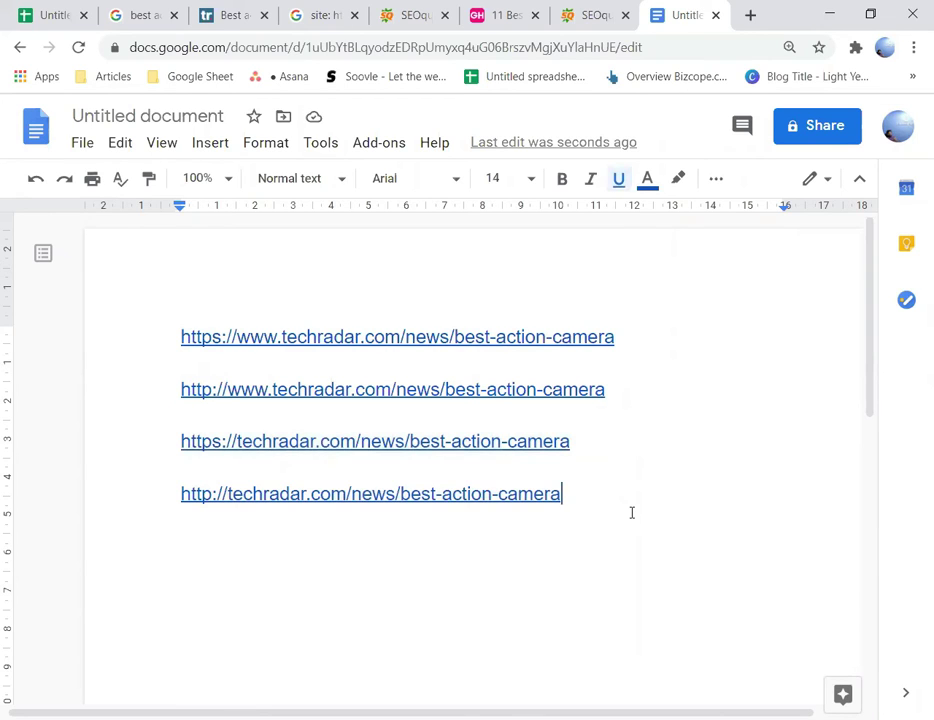
click(481, 495)
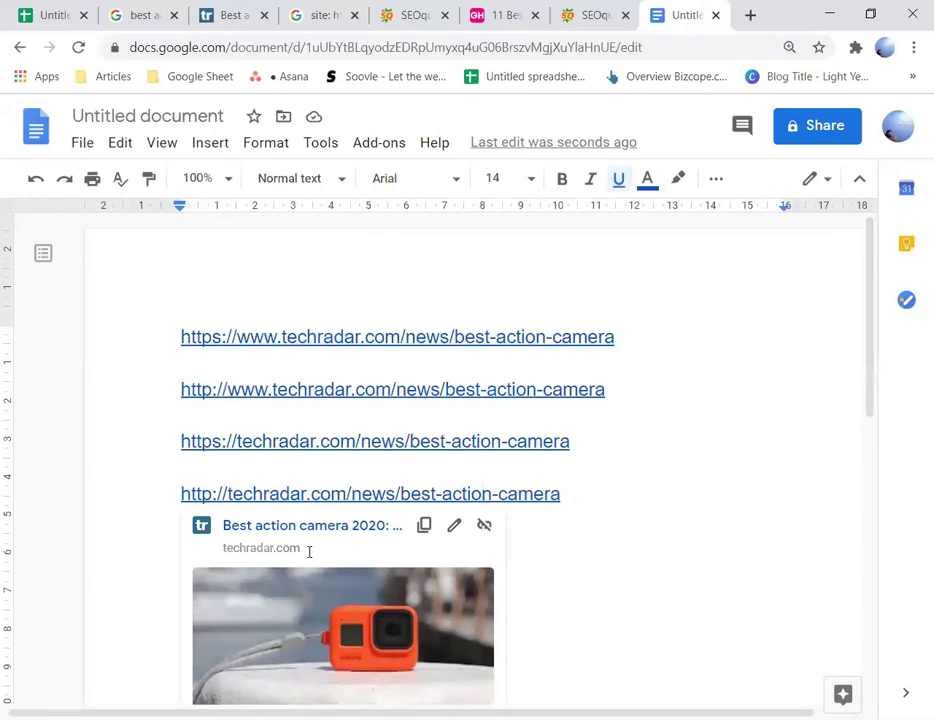
click(355, 442)
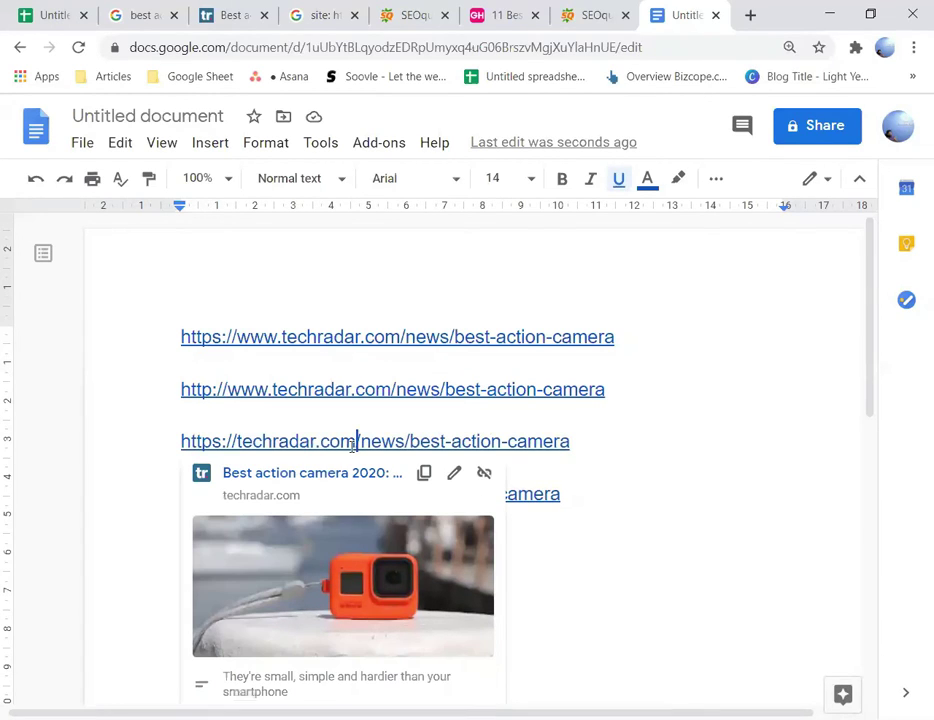
click(326, 389)
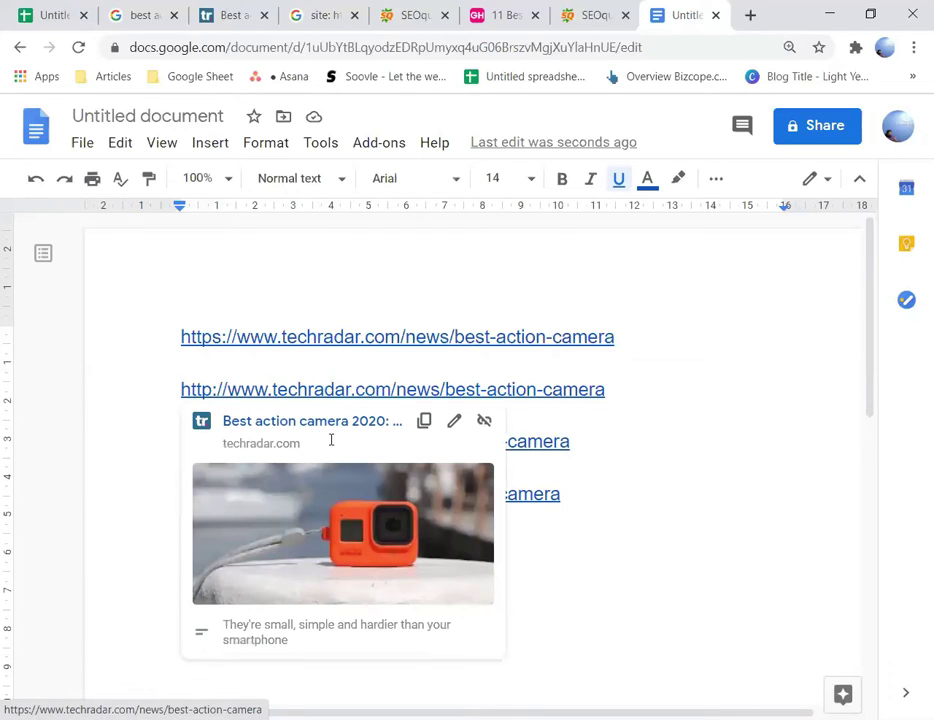
click(343, 339)
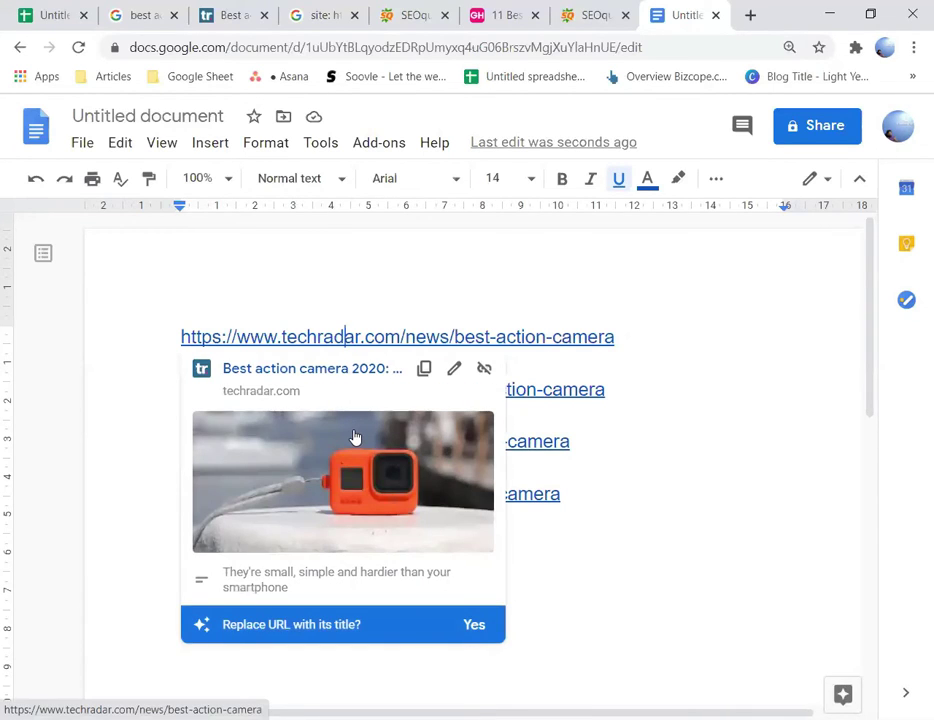
click(778, 600)
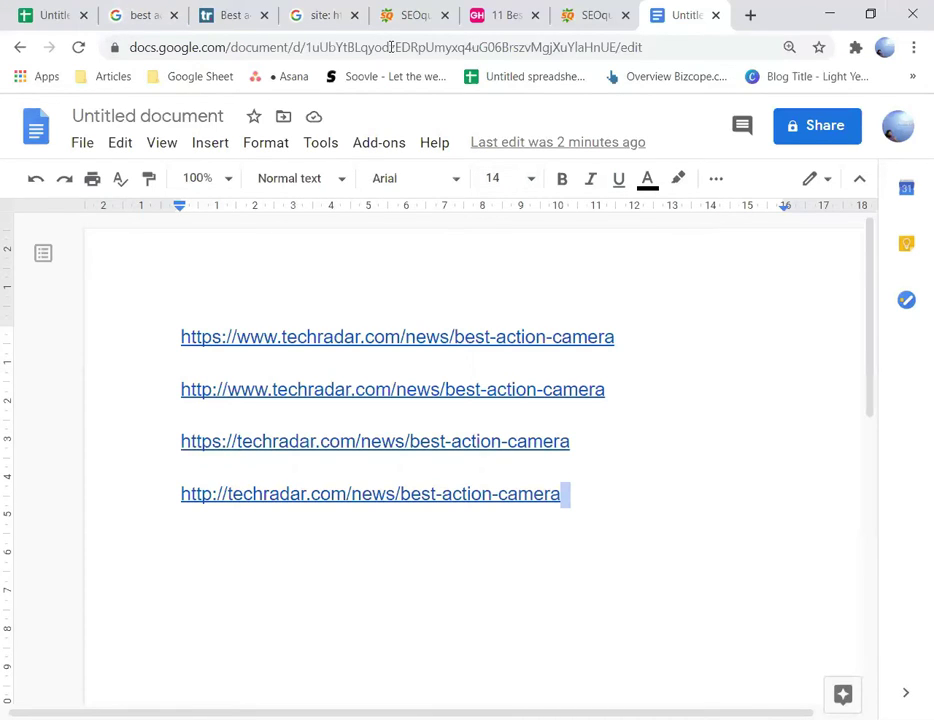
click(220, 337)
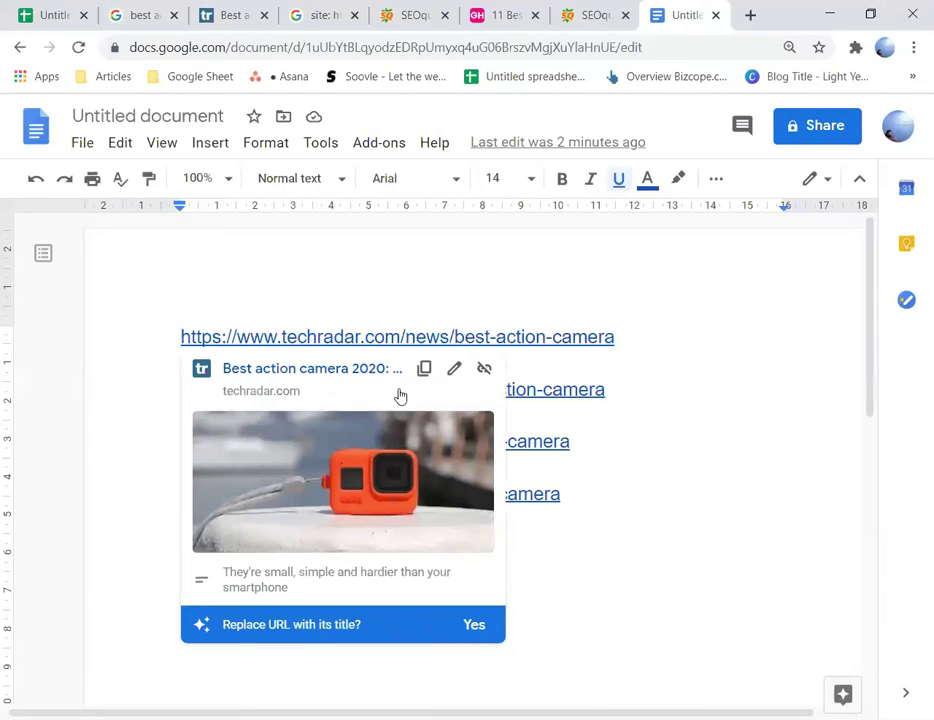
click(844, 390)
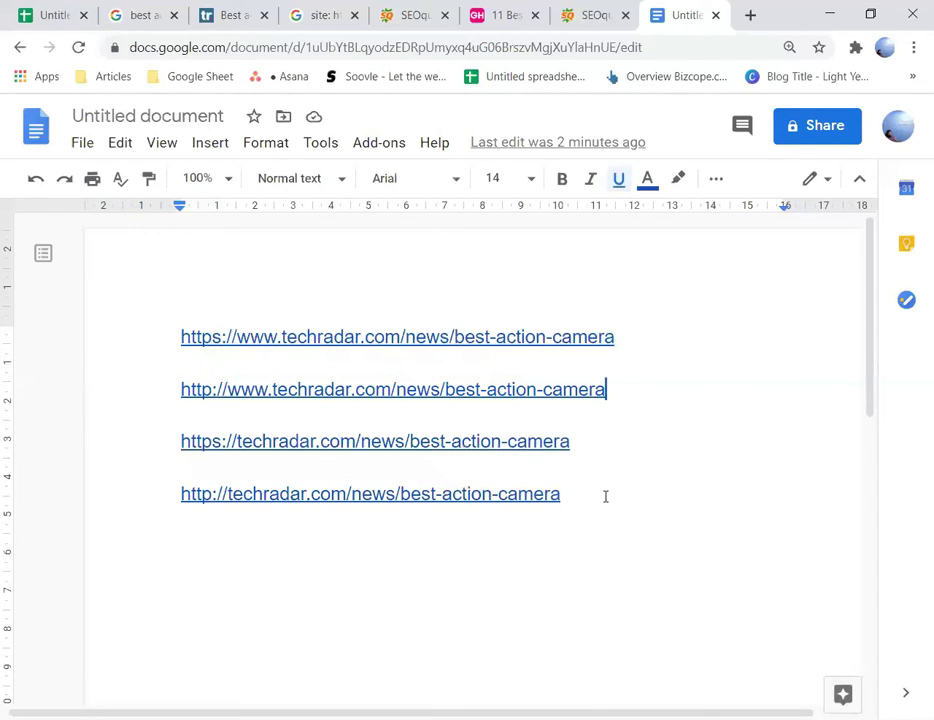
drag(603, 520, 165, 380)
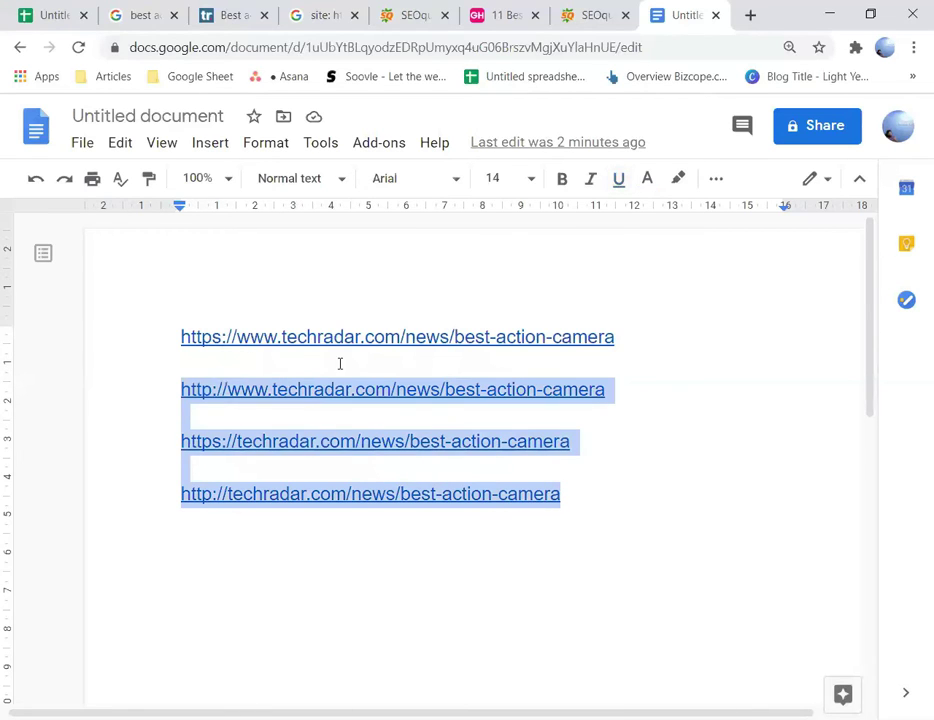
click(654, 513)
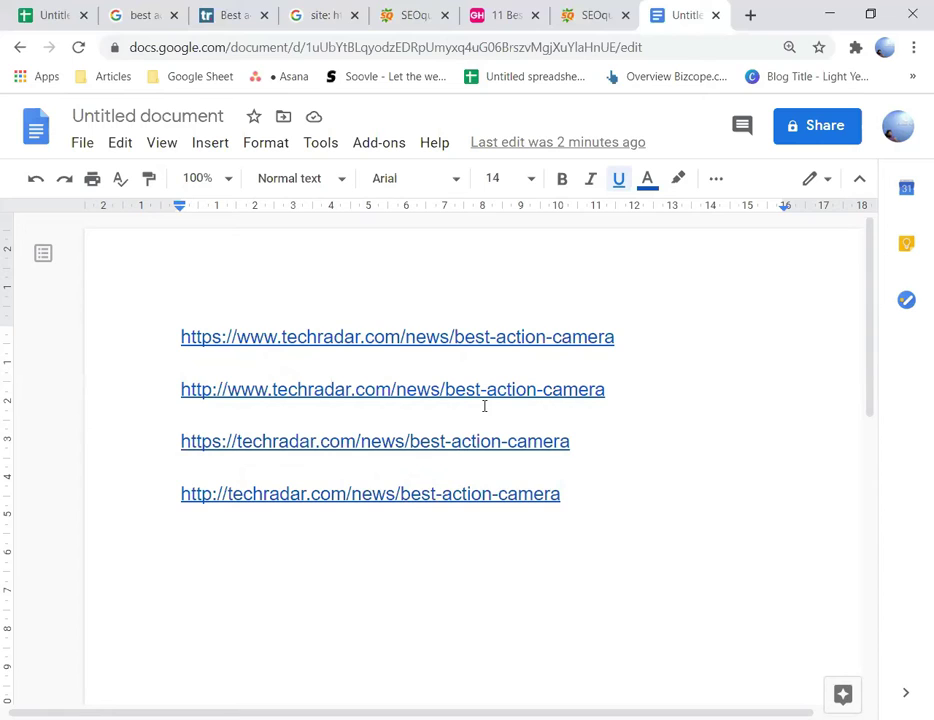
drag(571, 441, 490, 441)
shift+click(165, 428)
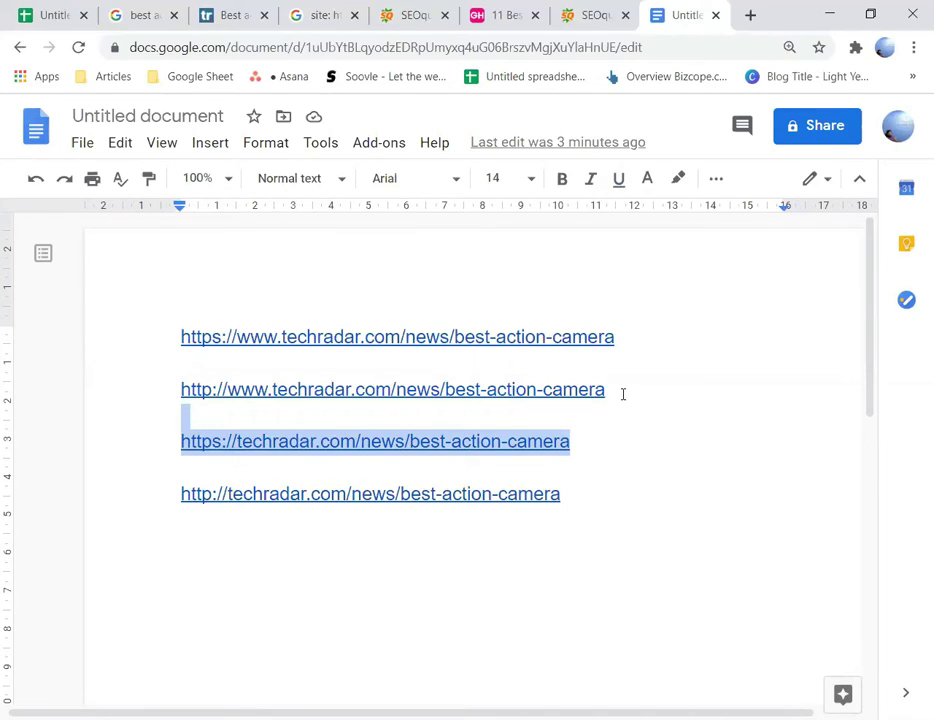
drag(617, 336, 173, 309)
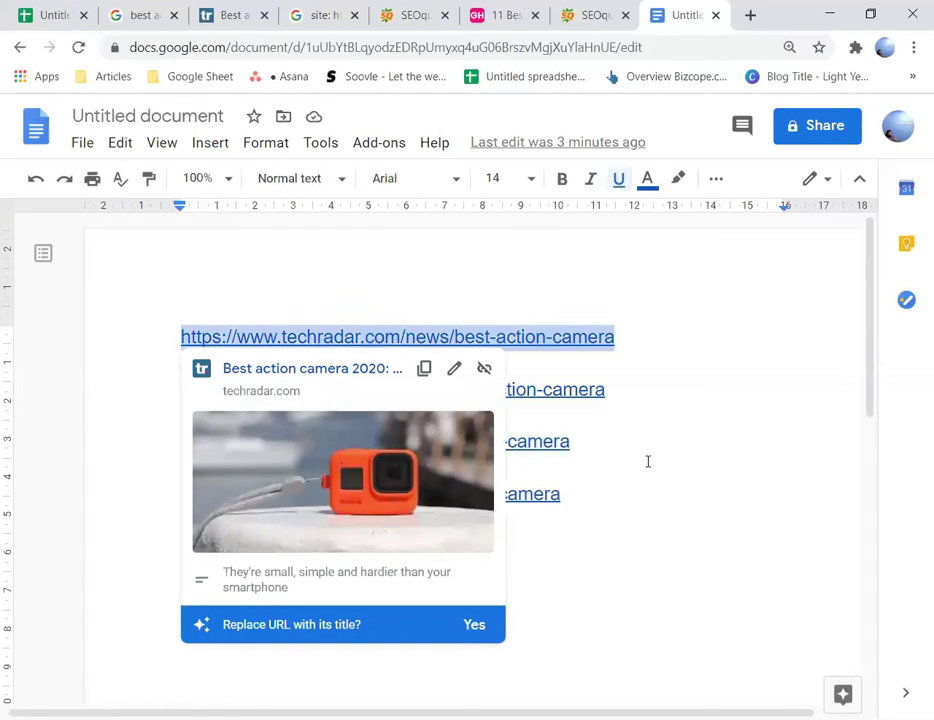
click(628, 494)
drag(605, 527, 156, 379)
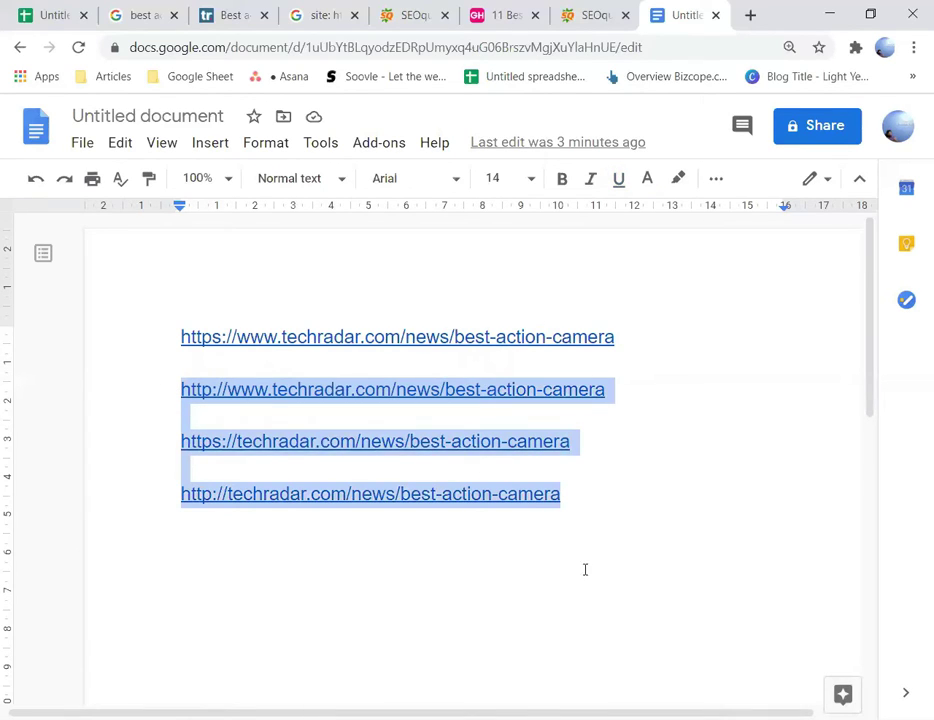
click(578, 460)
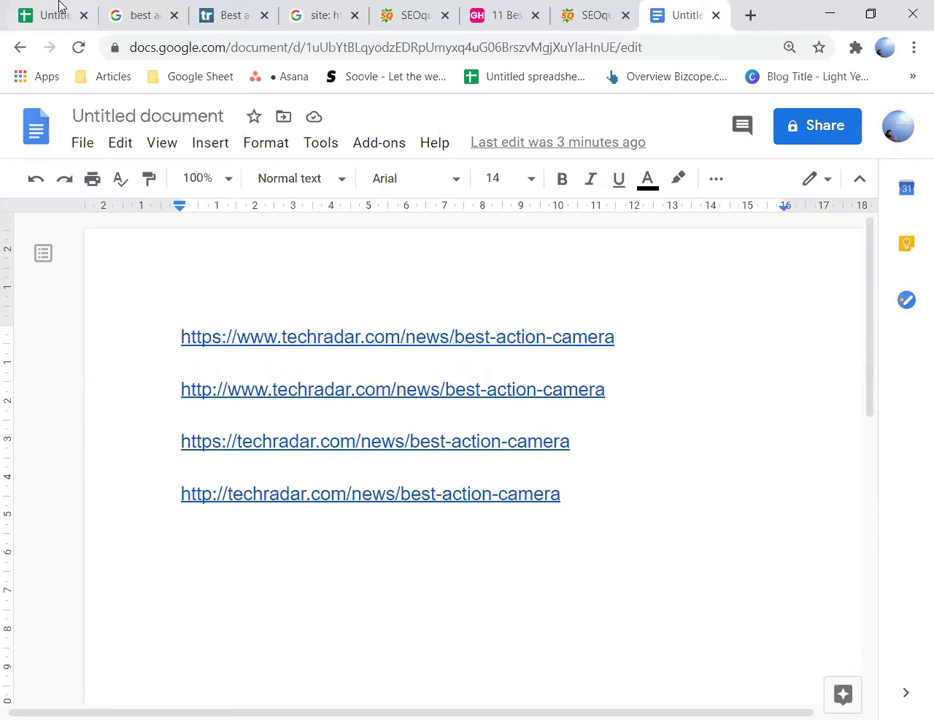
Step: Check the TechRadar page's address against its SEOquake audit and the variants in the document, and return to the TechRadar page
click(232, 15)
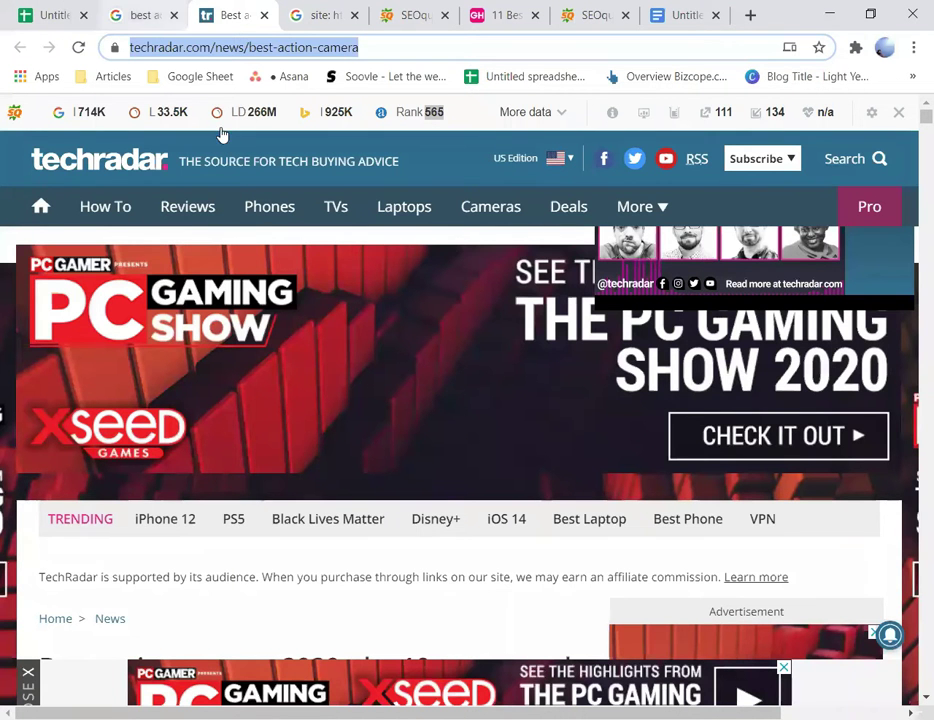
click(404, 17)
click(686, 15)
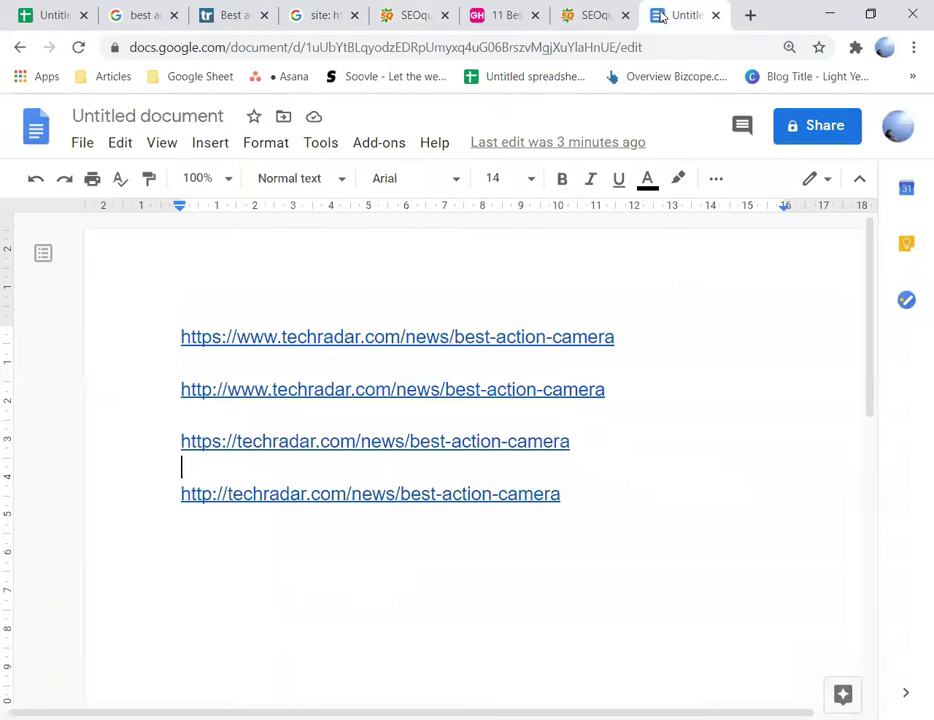
drag(594, 498, 283, 347)
click(329, 8)
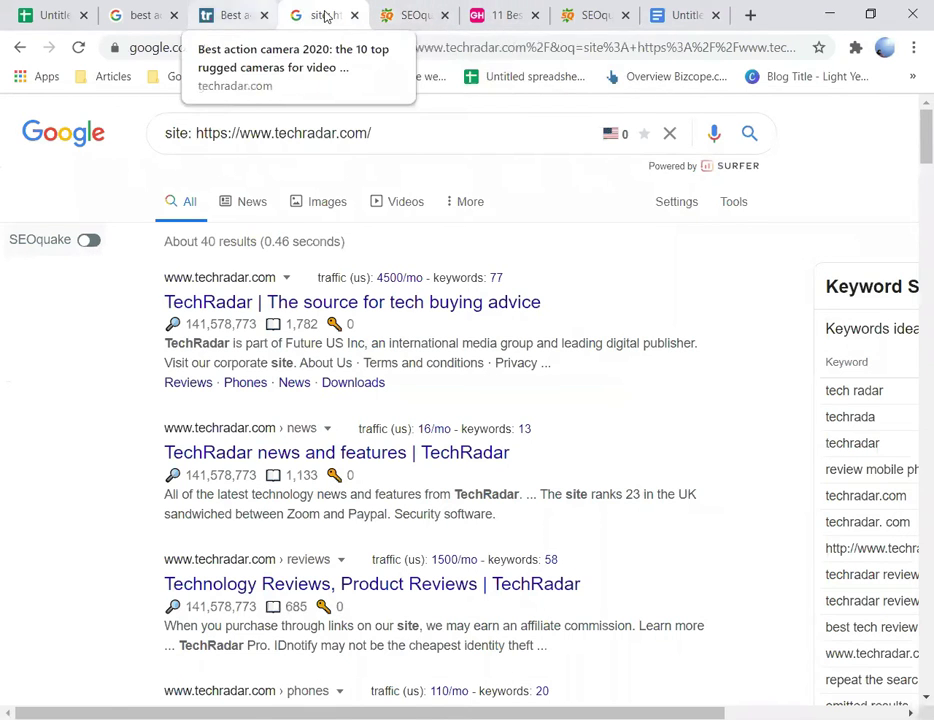
click(235, 15)
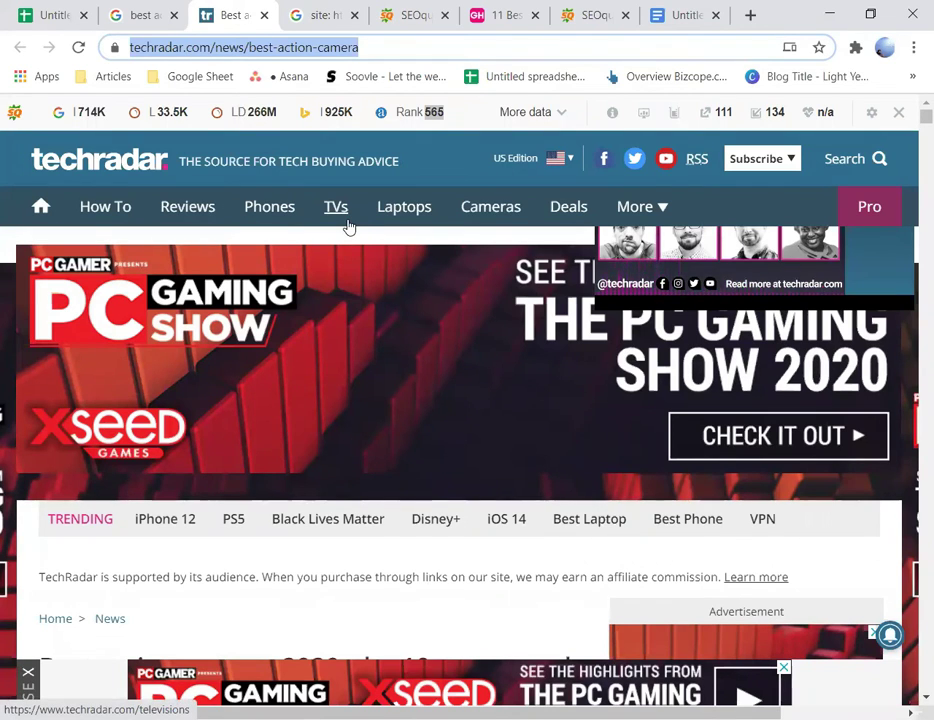
Step: Check the canonical entry in the Good Housekeeping page's SEOquake audit, and open the source code of the TechRadar page
click(590, 10)
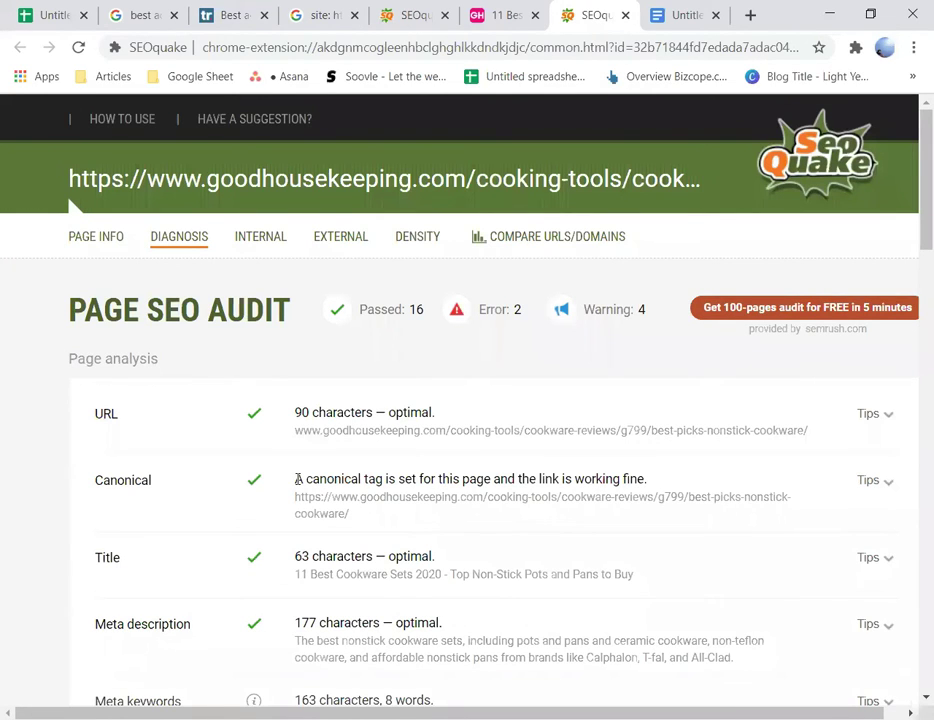
click(268, 30)
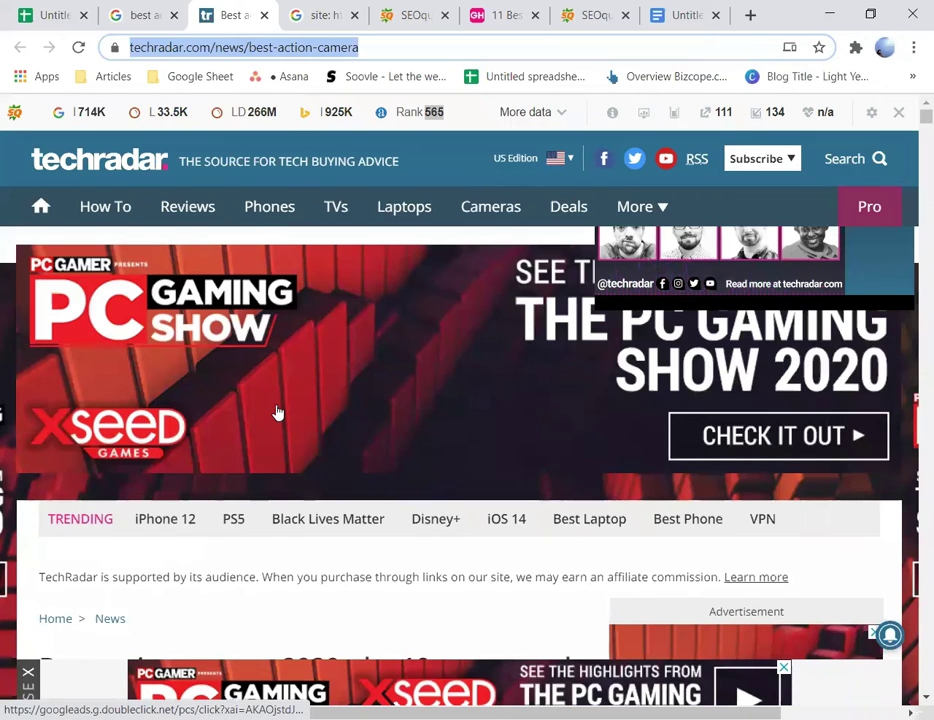
key(ctrl+u)
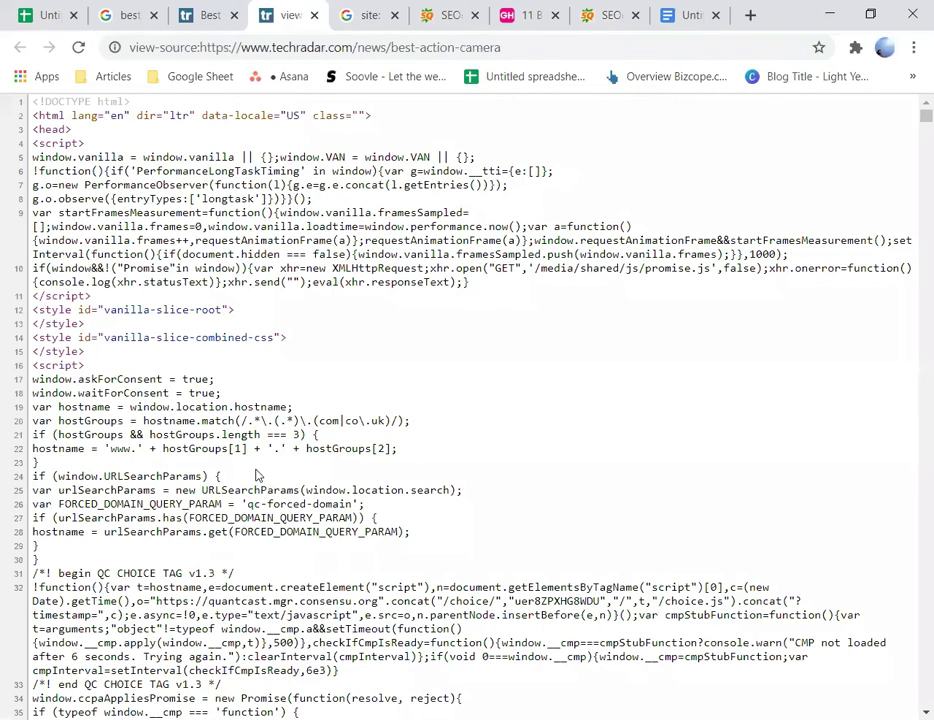
Step: Search the TechRadar page's source code for "canonical" and examine the canonical link tag
key(ctrl+f)
text(ca)
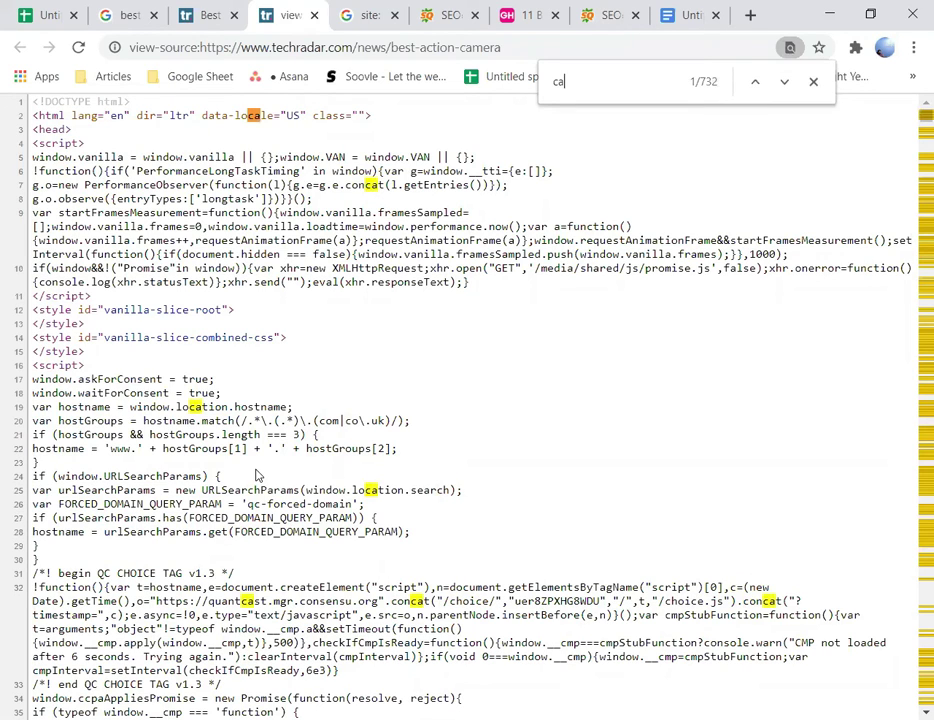
text(n)
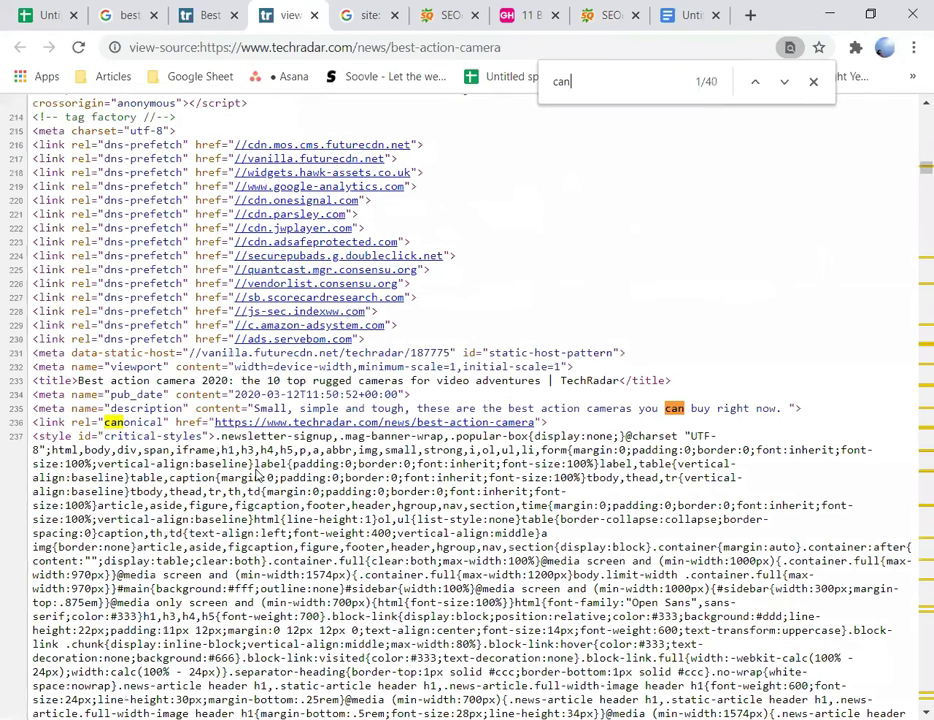
double_click(164, 426)
drag(113, 410, 107, 422)
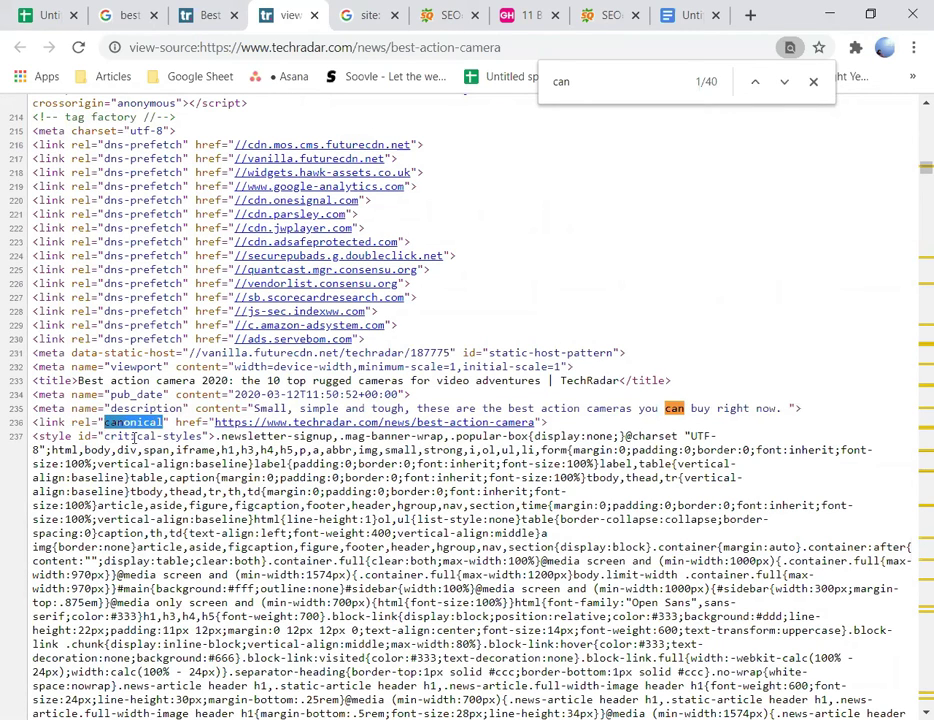
click(97, 421)
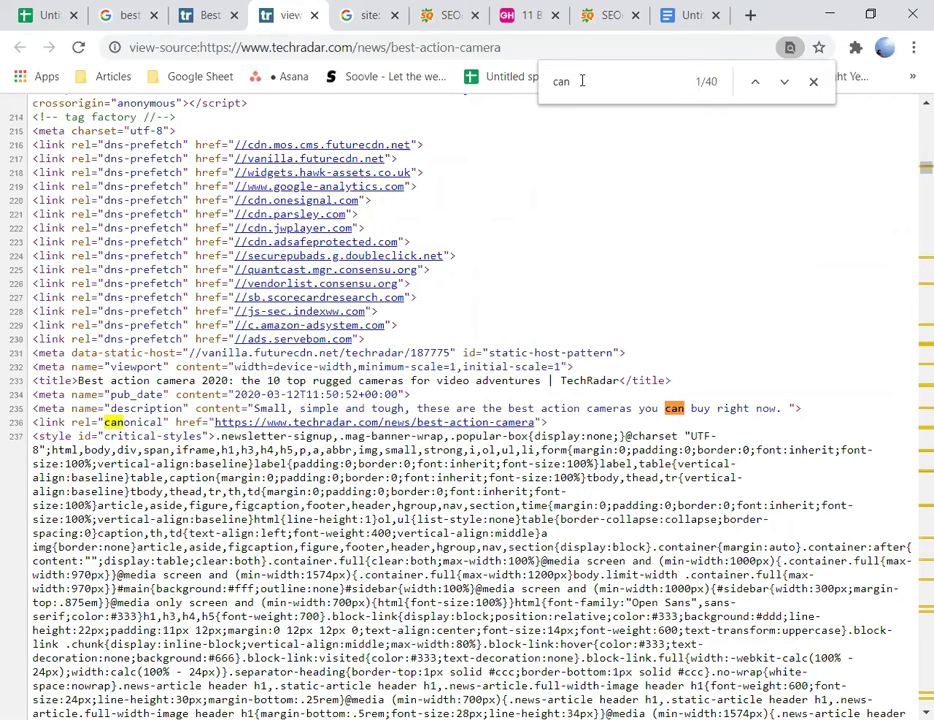
text(onical)
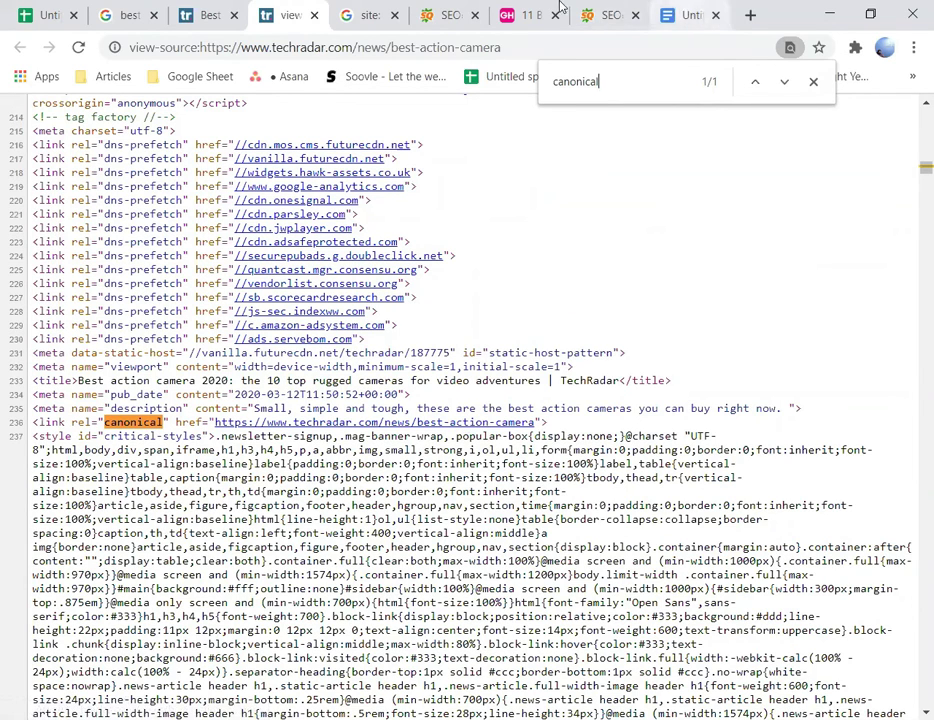
Step: Review the canonical result in the SEOquake audit and enter "Good" under Canonical for the TechRadar URL in the "On page" sheet
click(609, 15)
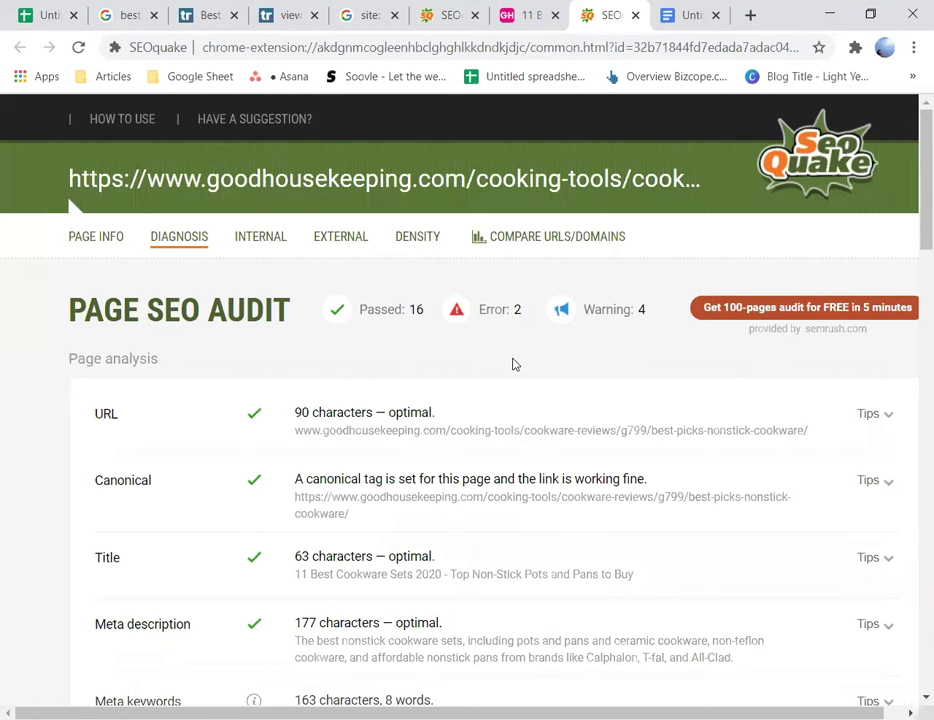
scroll(513, 364, down, 2)
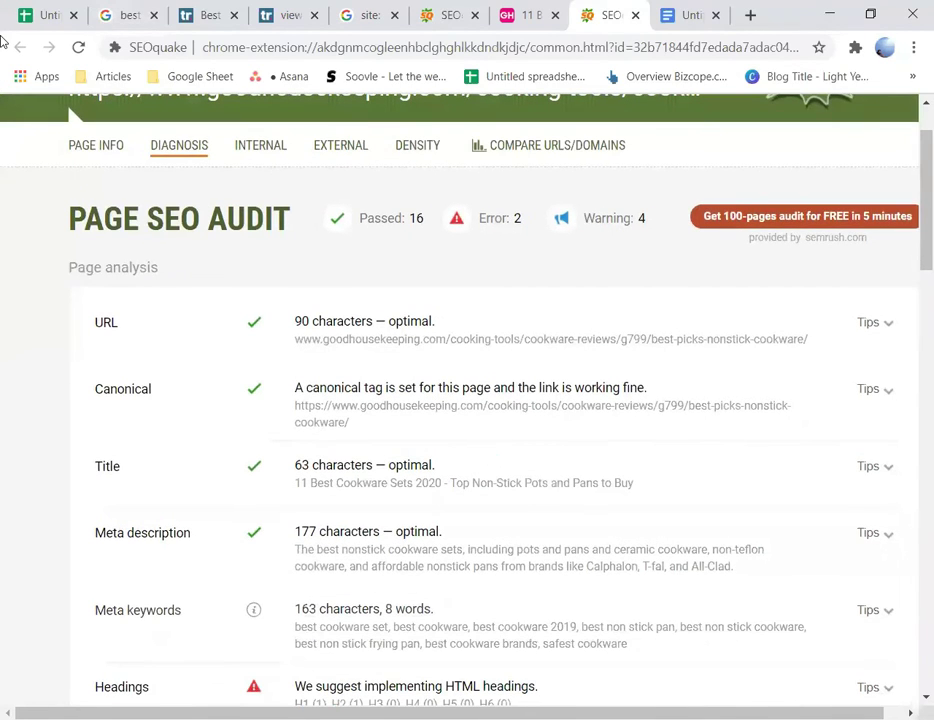
click(52, 7)
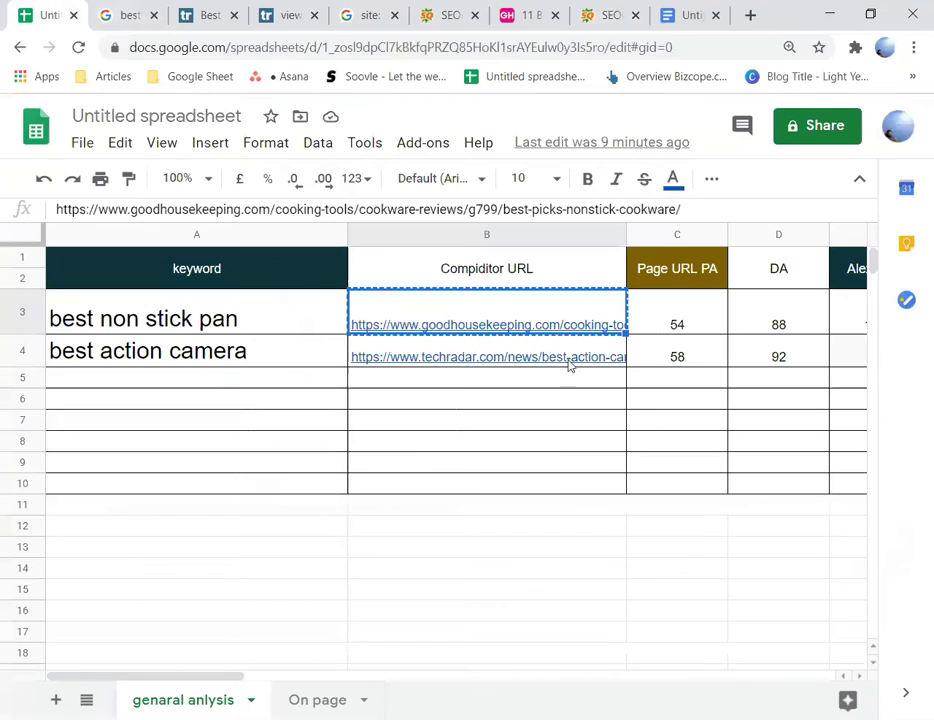
click(275, 697)
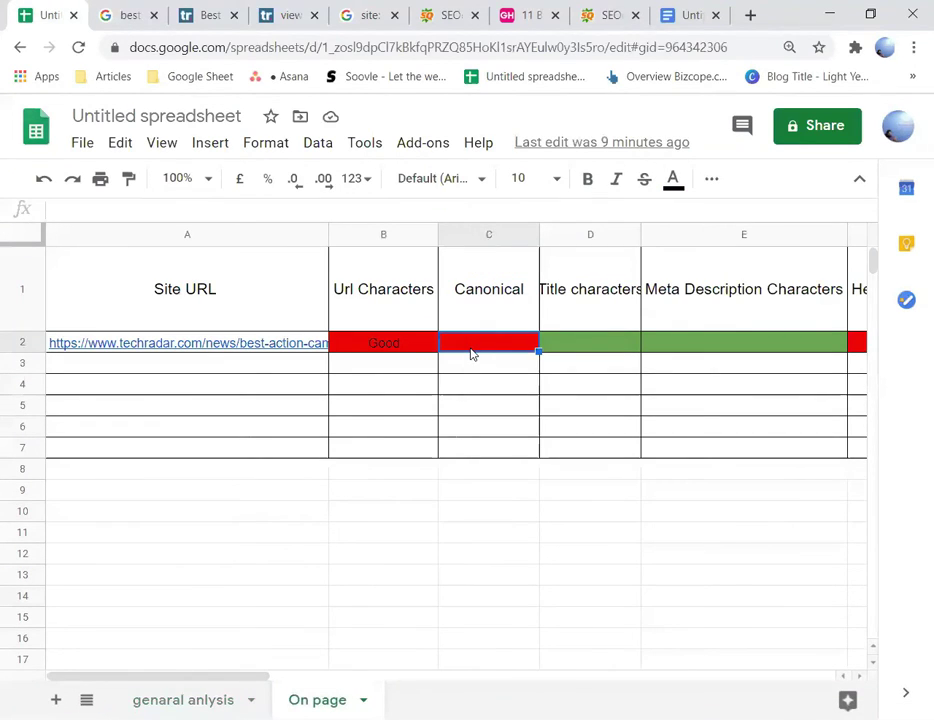
text(Good)
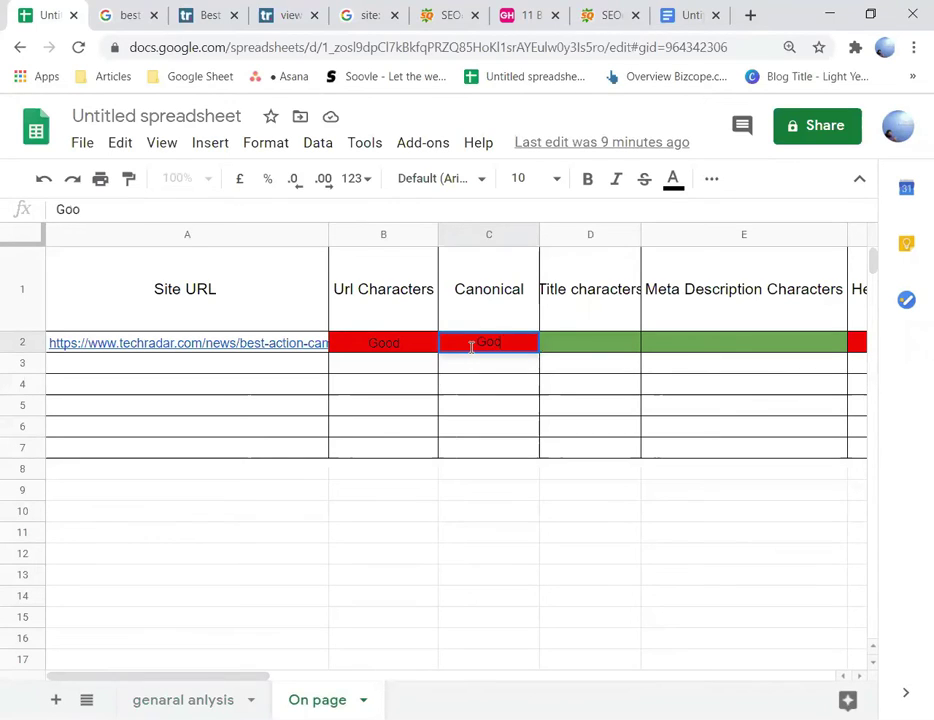
key(Tab)
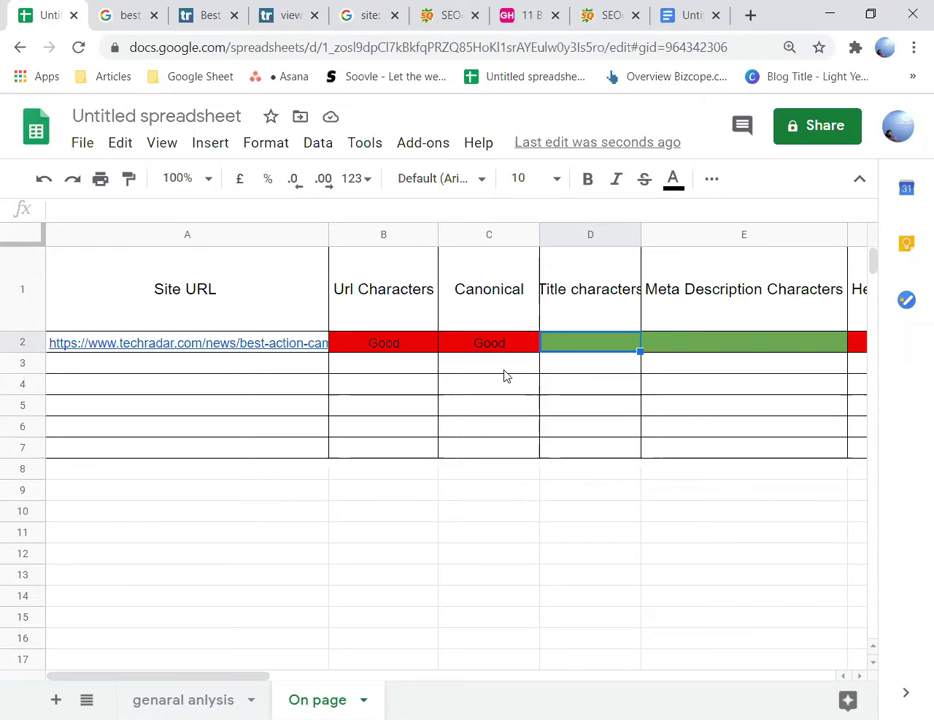
Step: Review the title result in the Good Housekeeping page's SEOquake audit and leave the audit
click(604, 14)
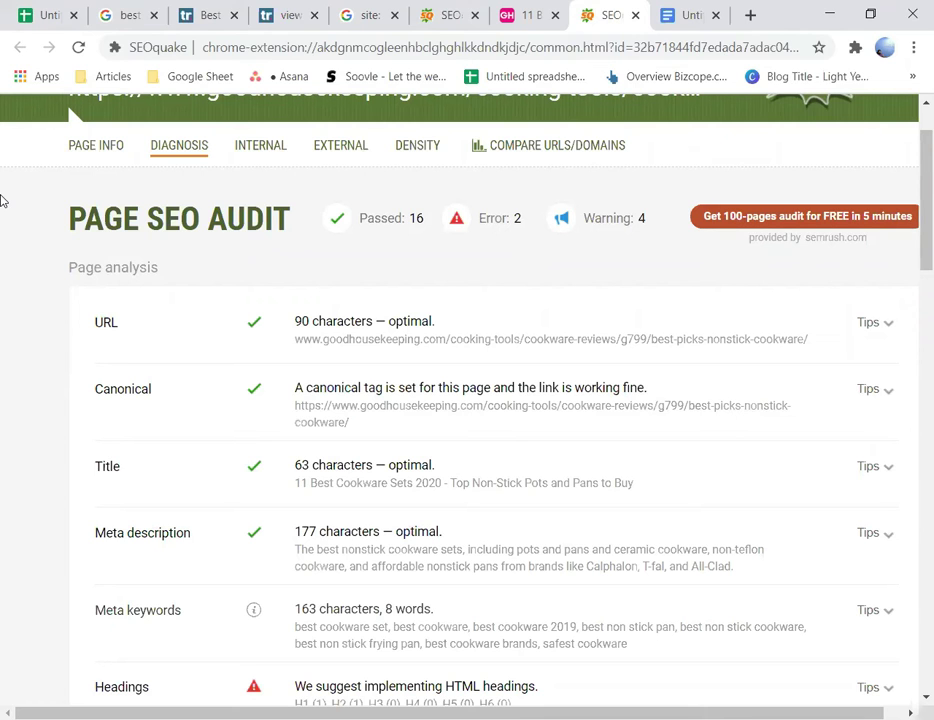
key(ctrl+2)
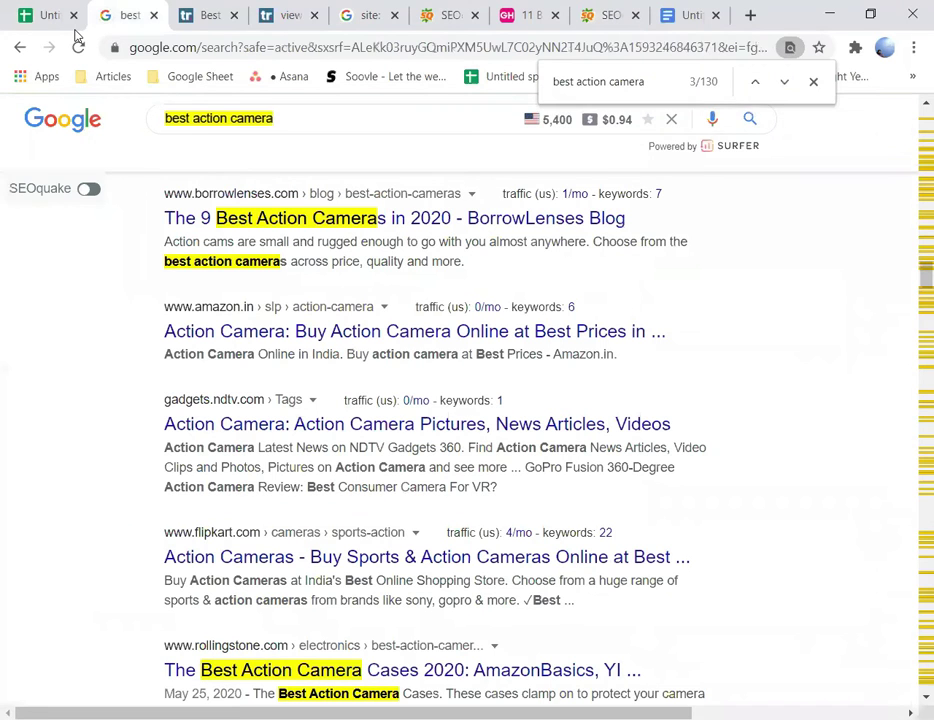
Step: Examine the page titles in the "best action camera" search results, including the featured snippet and the techradar.com result
scroll(216, 370, up, 15)
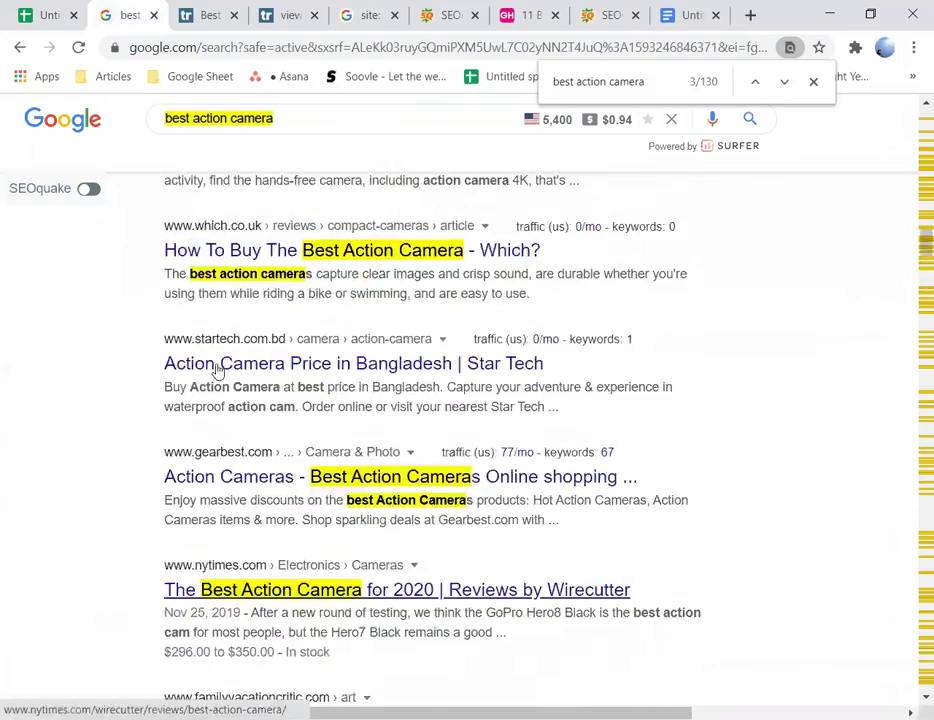
scroll(216, 370, up, 12)
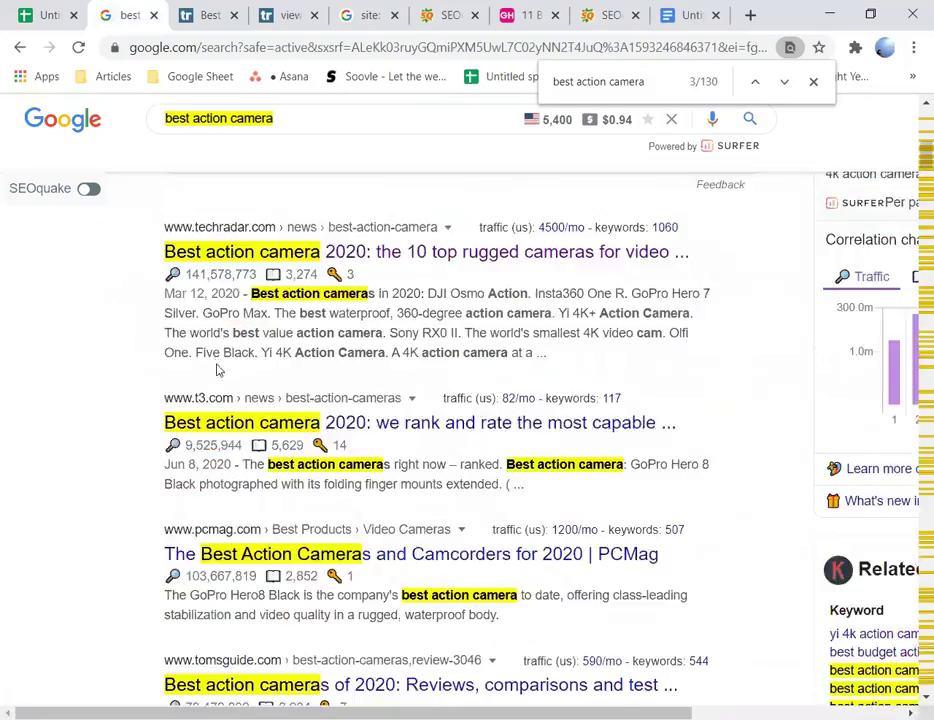
scroll(218, 370, up, 4)
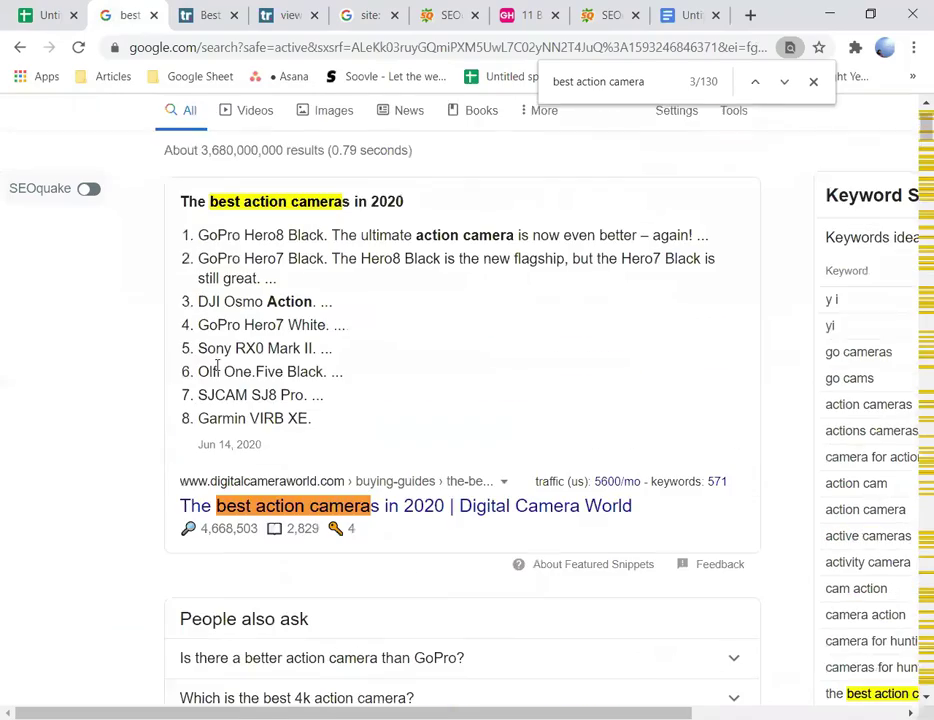
scroll(252, 372, down, 9)
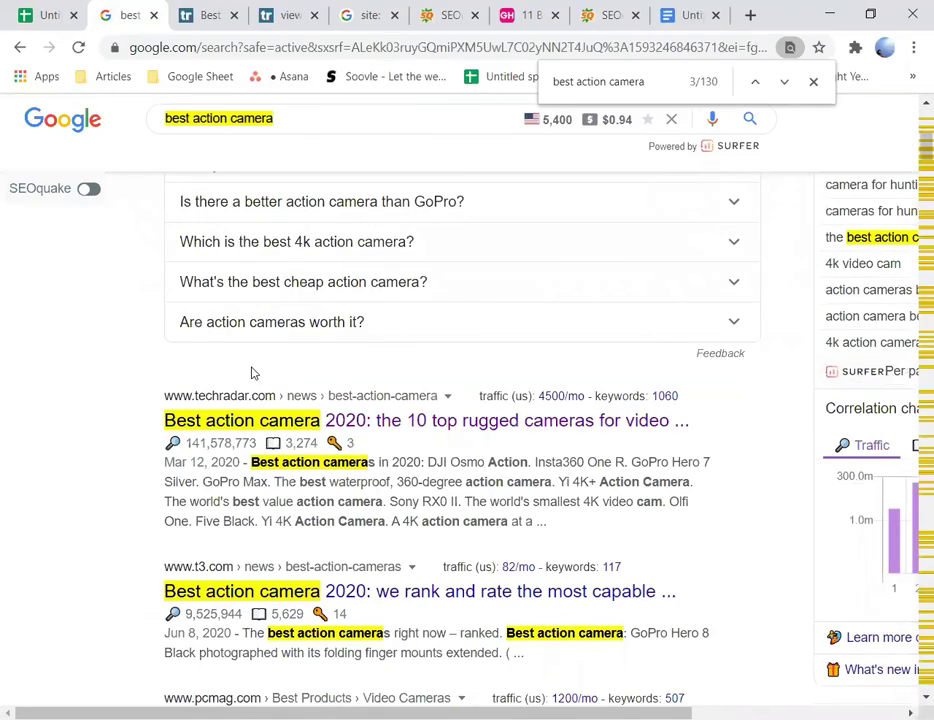
scroll(252, 370, down, 2)
scroll(253, 368, up, 2)
scroll(253, 368, up, 5)
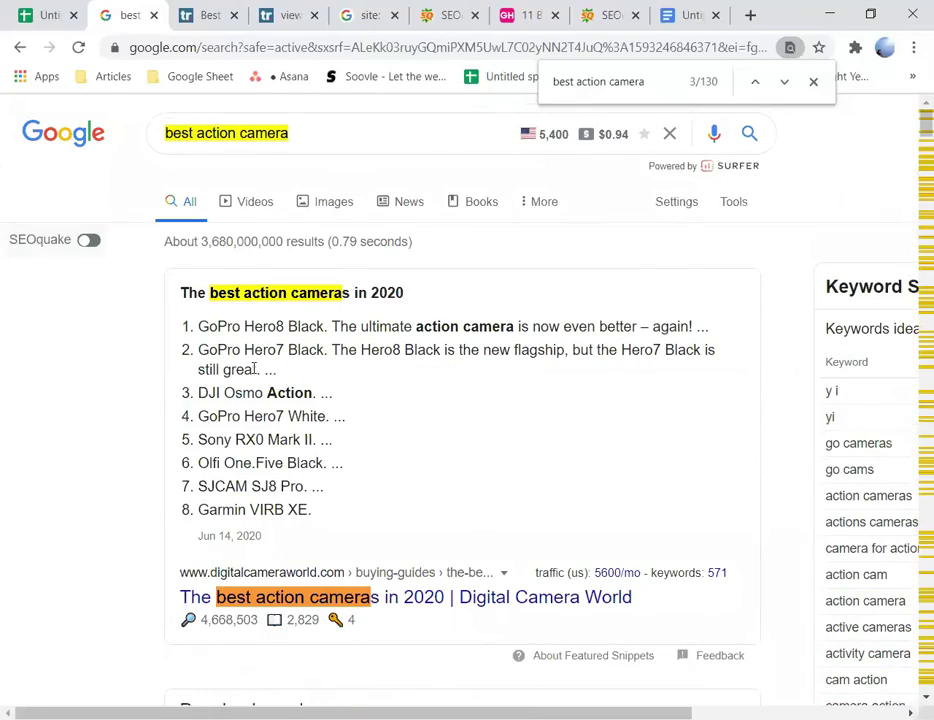
scroll(254, 370, down, 6)
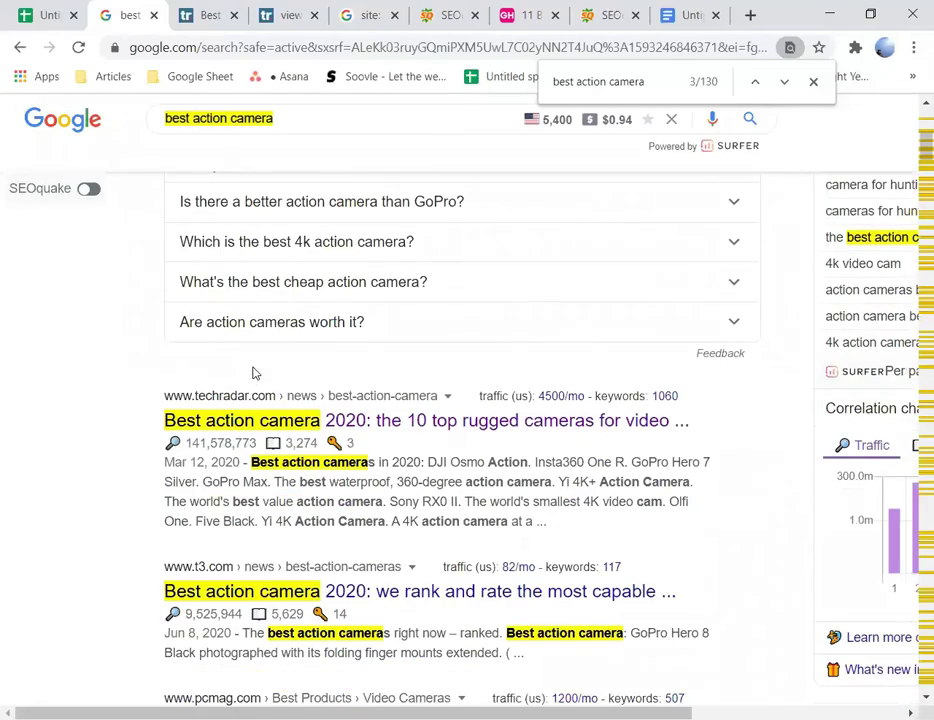
scroll(567, 389, down, 1)
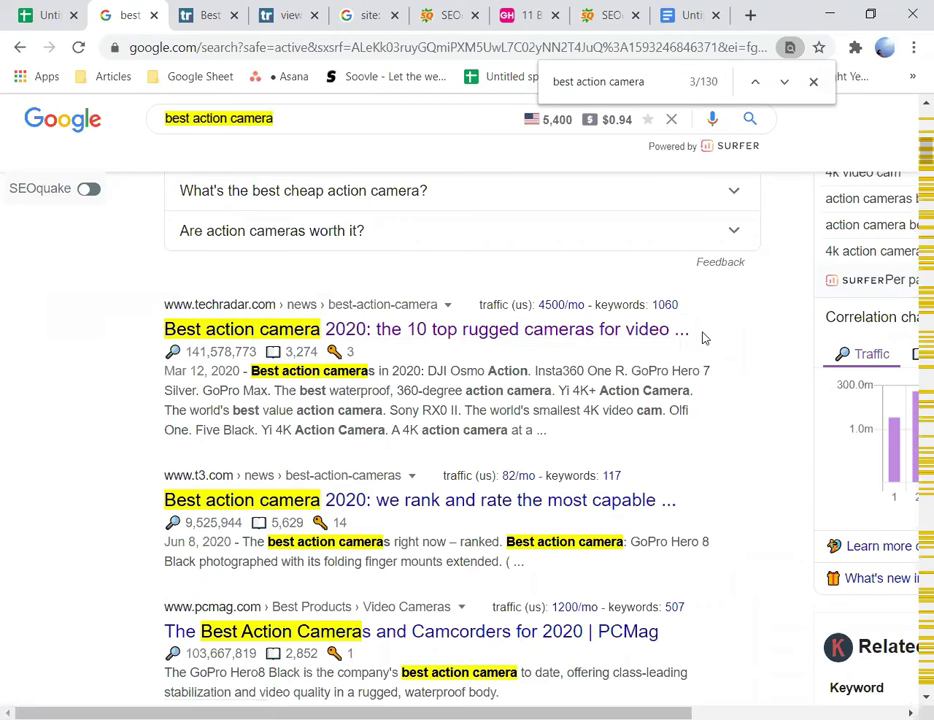
Step: Compare the techradar.com and competing result titles with the Title check in the SEOquake page audit
key(ctrl+8)
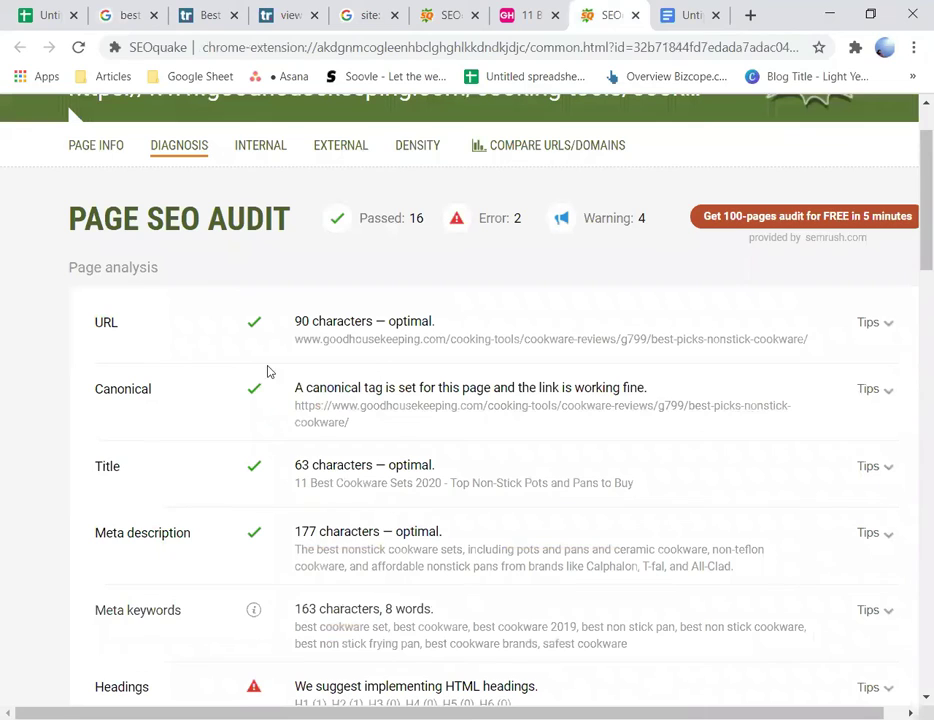
key(ctrl+2)
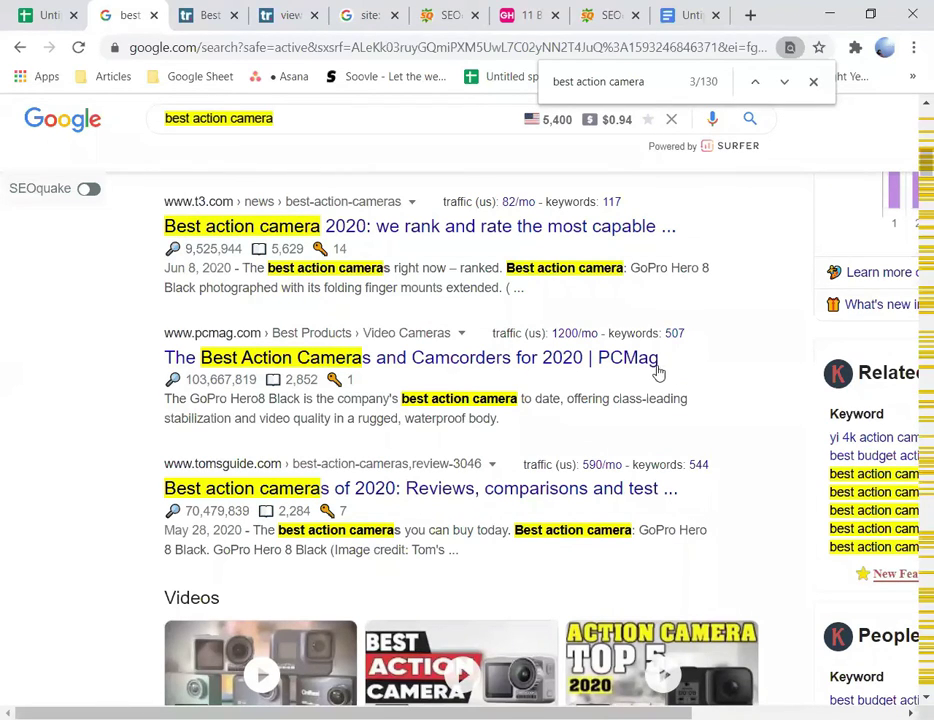
scroll(658, 372, up, 2)
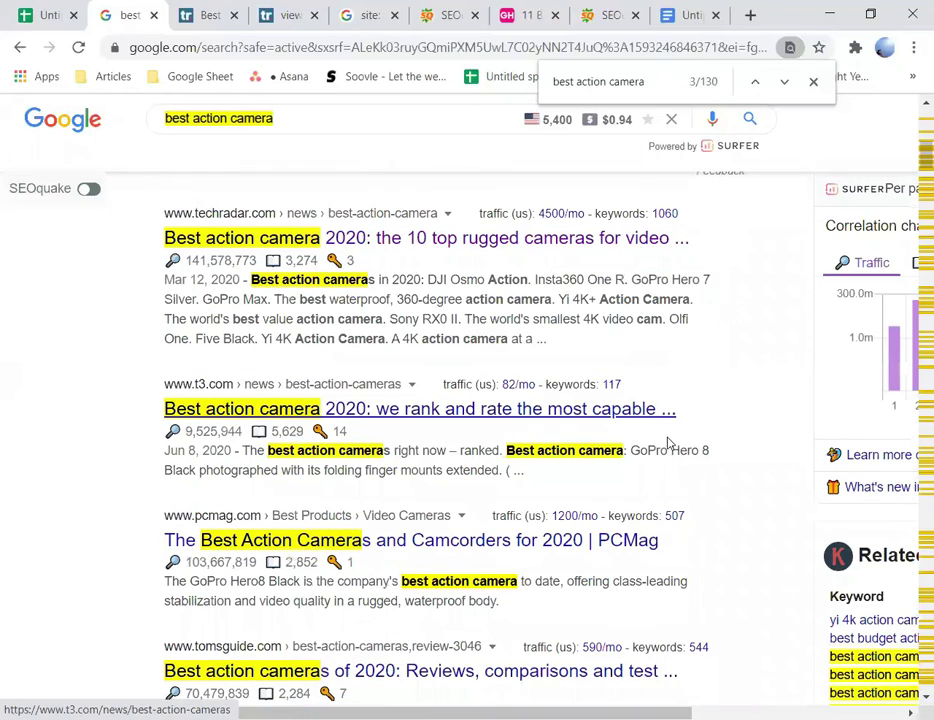
click(700, 10)
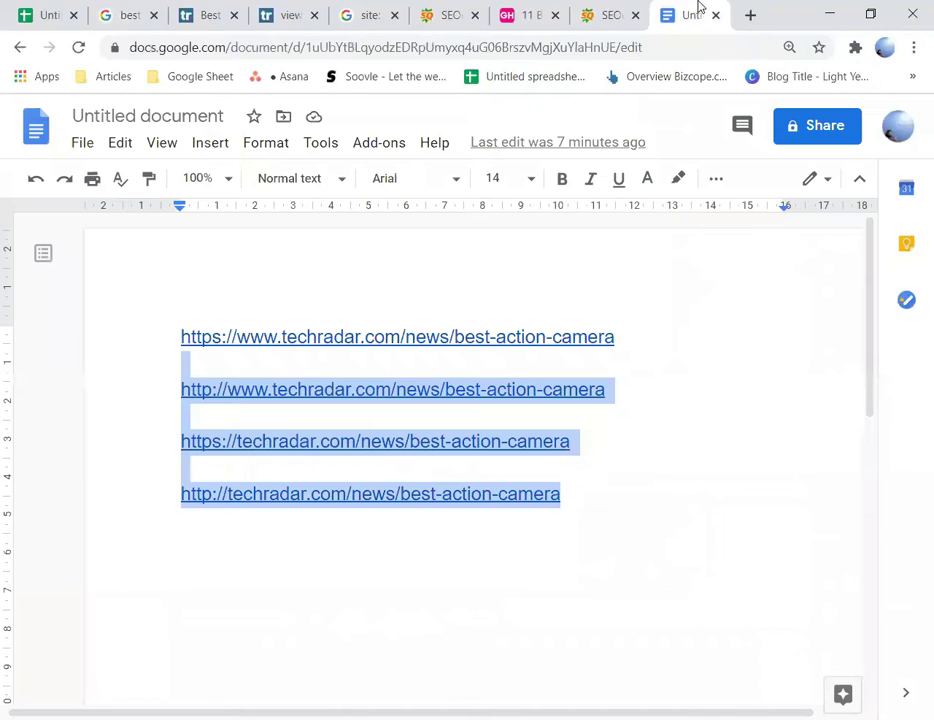
click(603, 16)
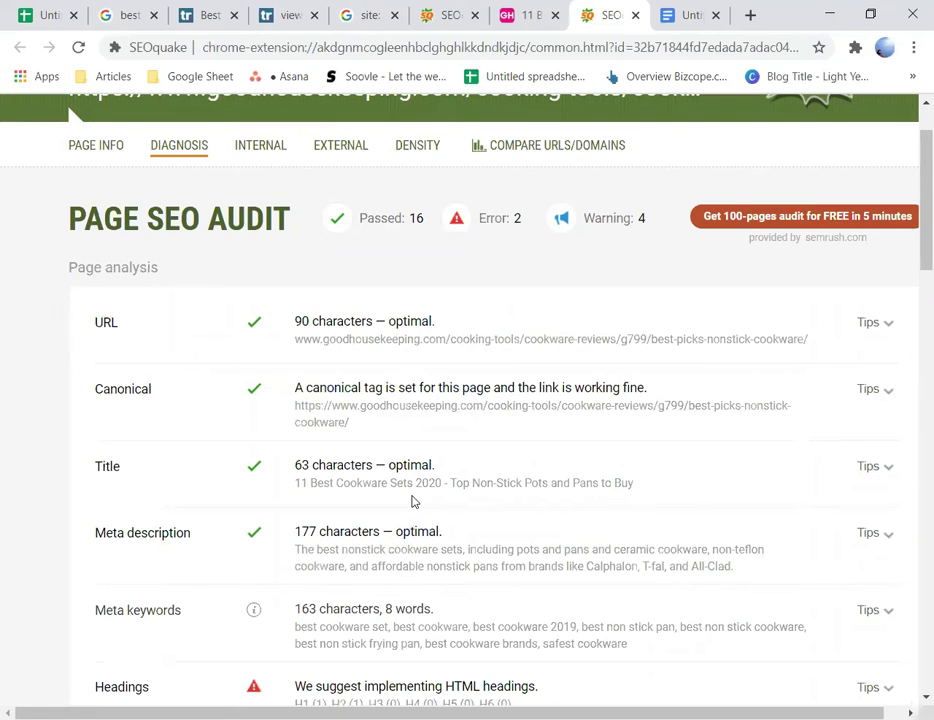
Step: In the On page sheet, enter "Good" under Title characters for the techradar URL and fill the Canonical cell's content and red formatting into it
click(22, 14)
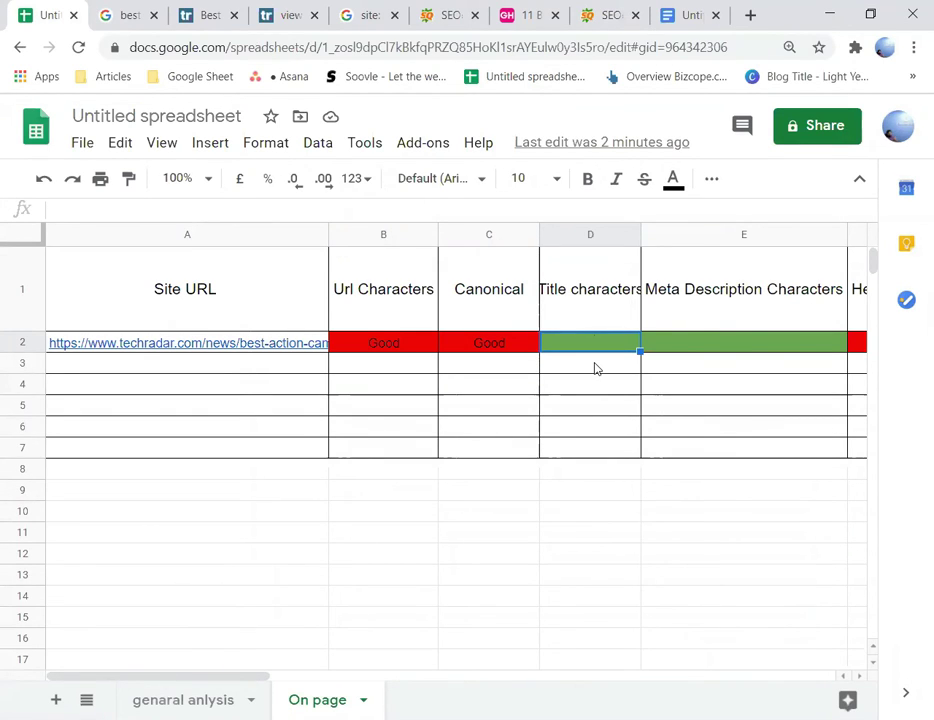
text(Good)
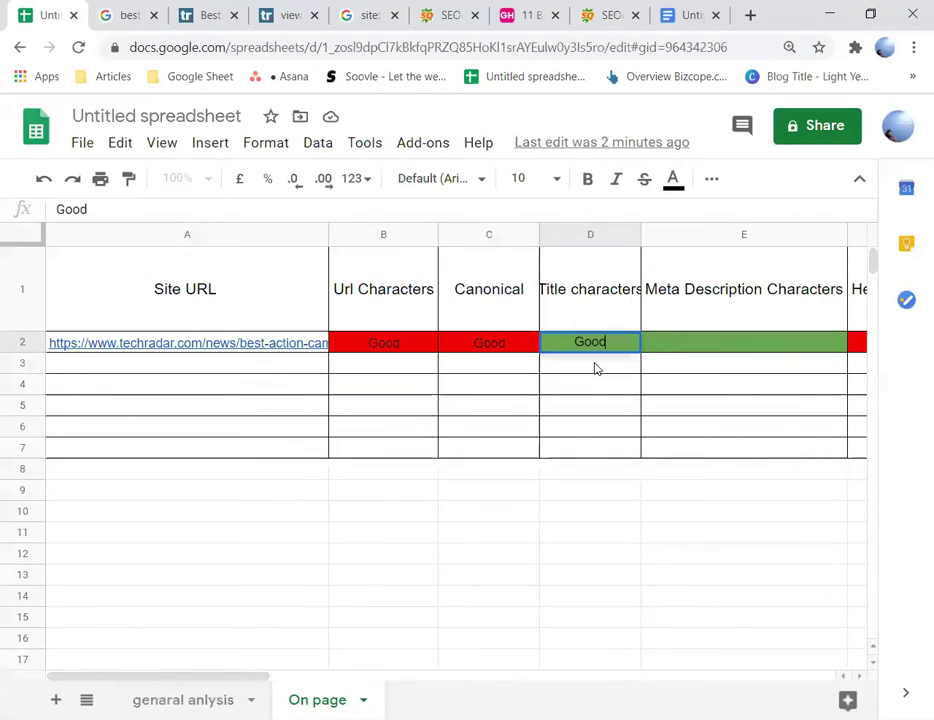
click(528, 361)
click(532, 344)
drag(538, 351, 607, 354)
click(669, 342)
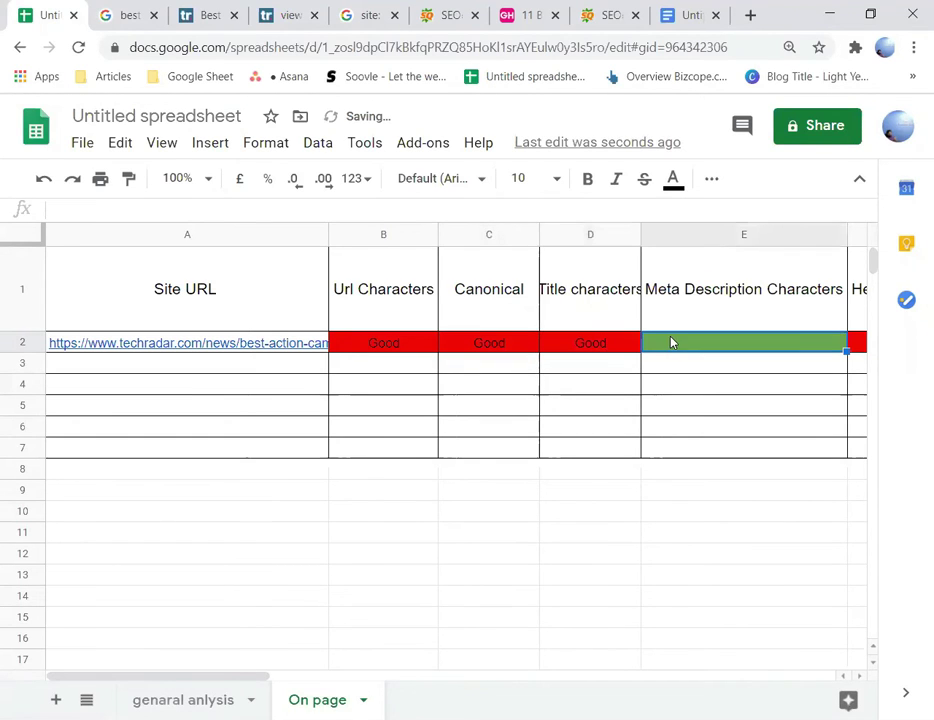
drag(211, 678, 341, 686)
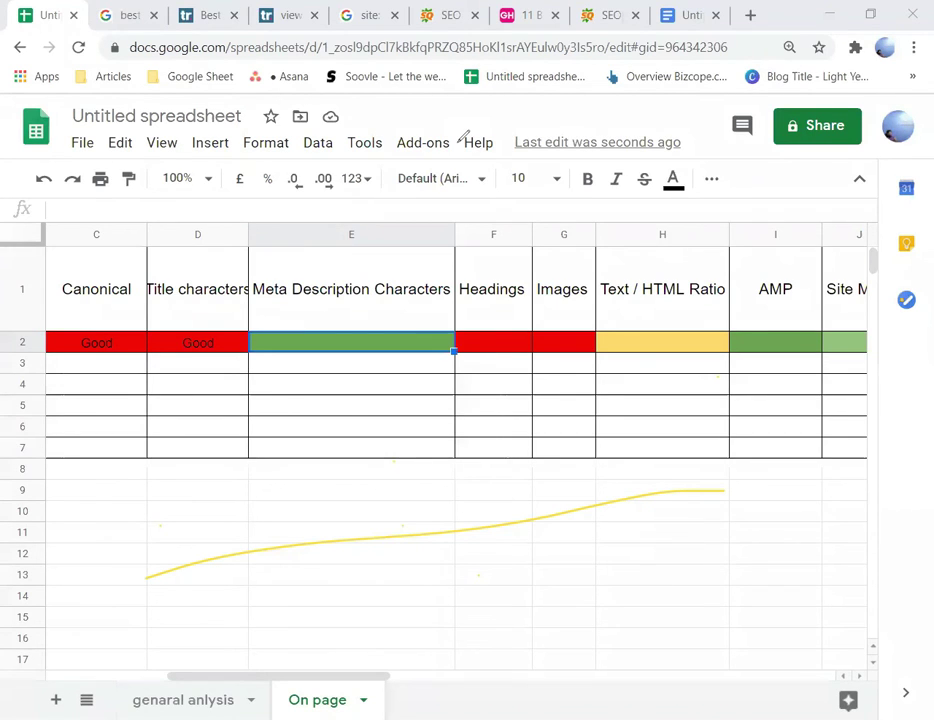
drag(709, 486, 559, 505)
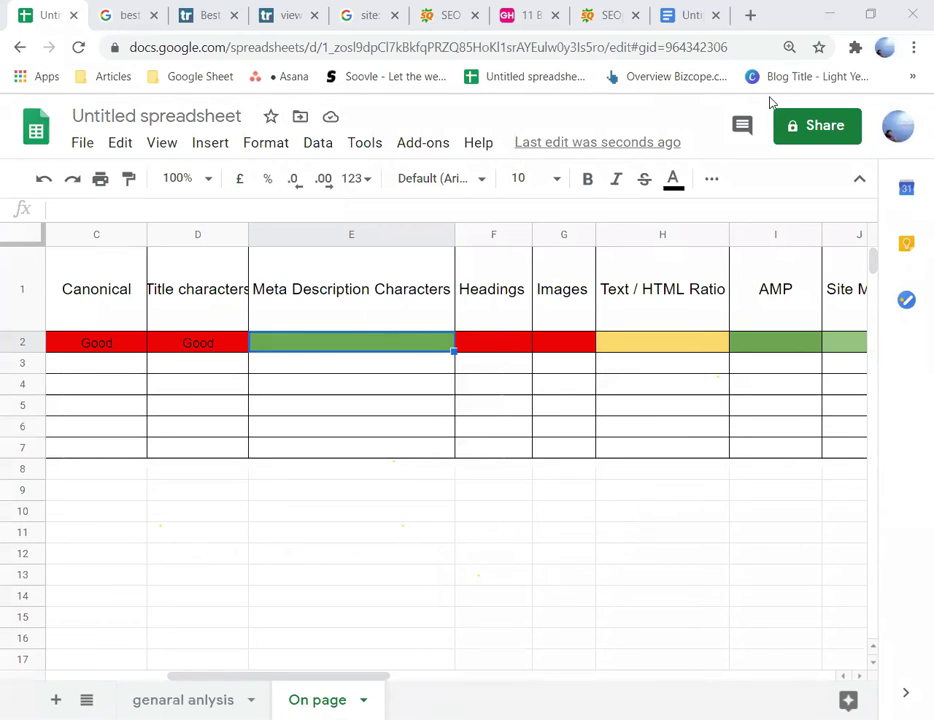
click(297, 347)
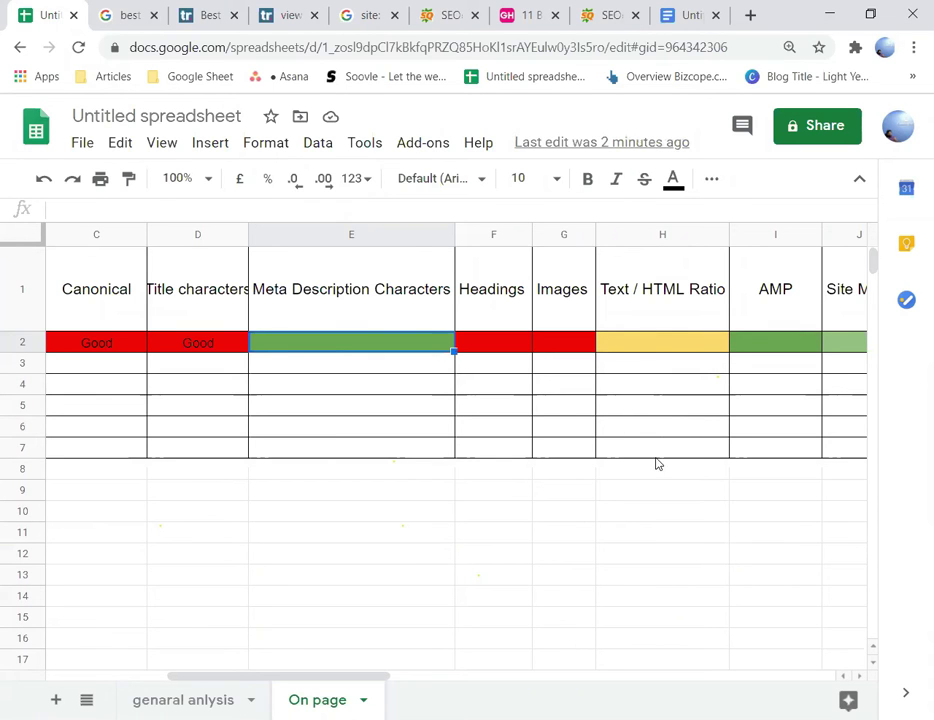
Step: Highlight the meta description text of the techradar.com result in the Google search results to examine it
click(617, 18)
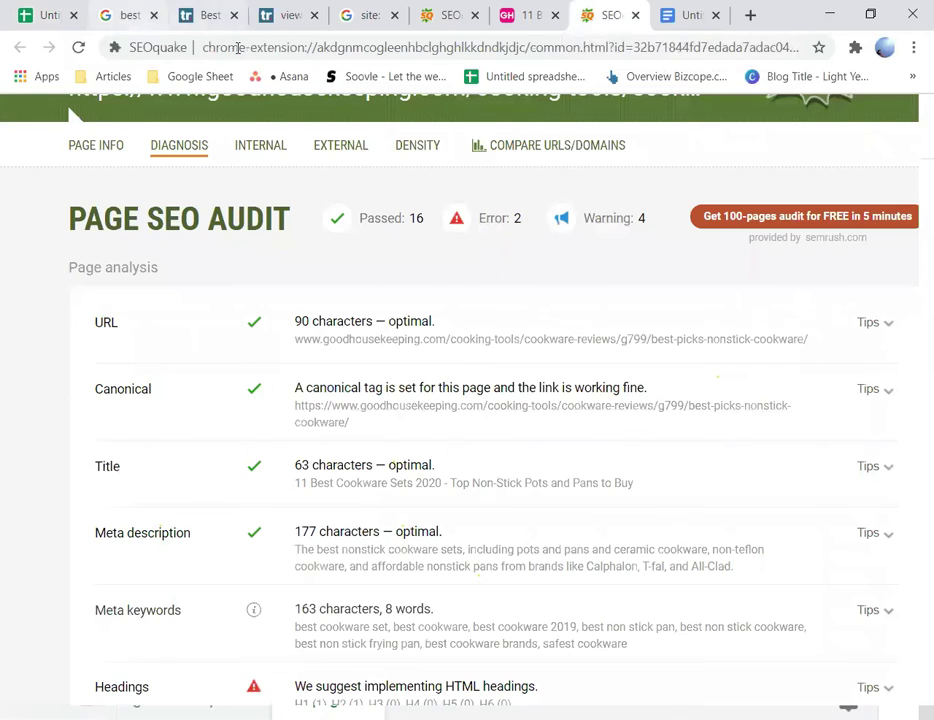
click(128, 16)
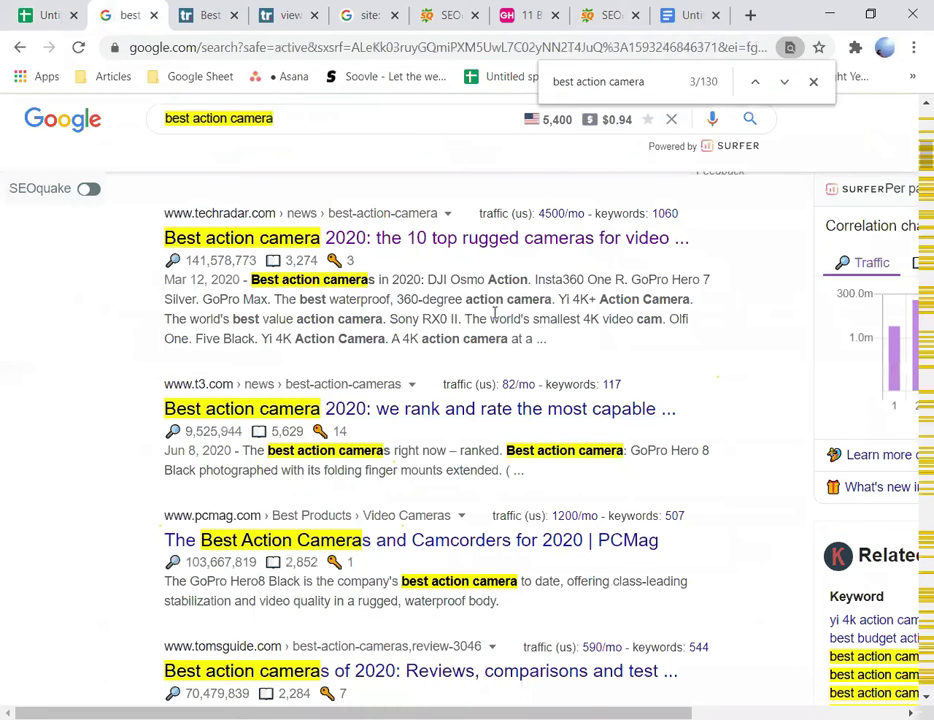
scroll(268, 303, up, 2)
scroll(268, 303, up, 1)
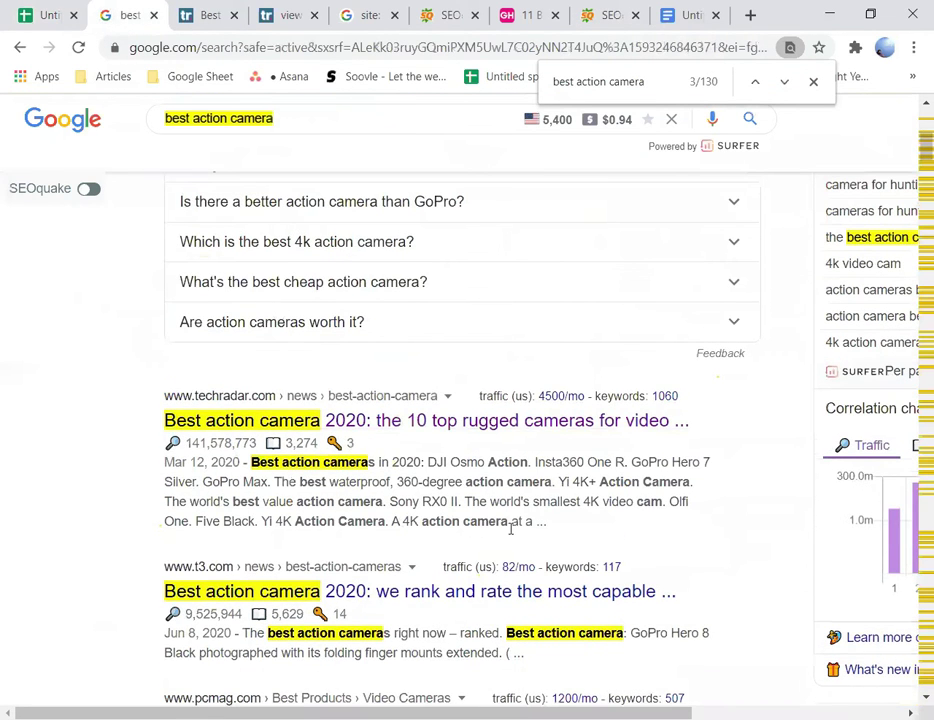
drag(559, 534, 240, 463)
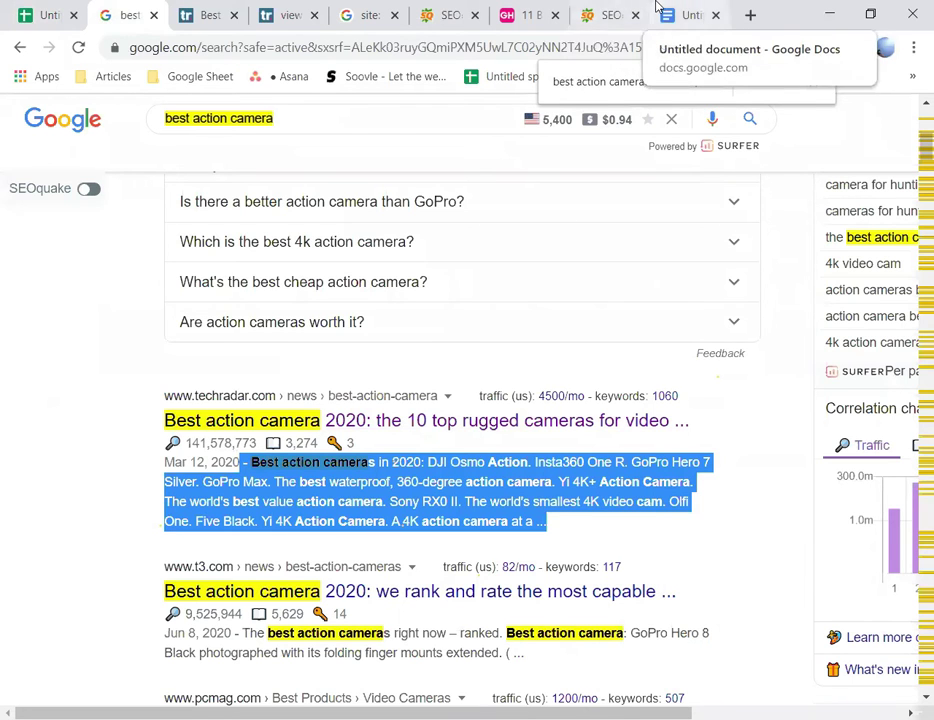
Step: Review the meta description's character count in the SEOquake audit and read its tips on recommended length
click(617, 12)
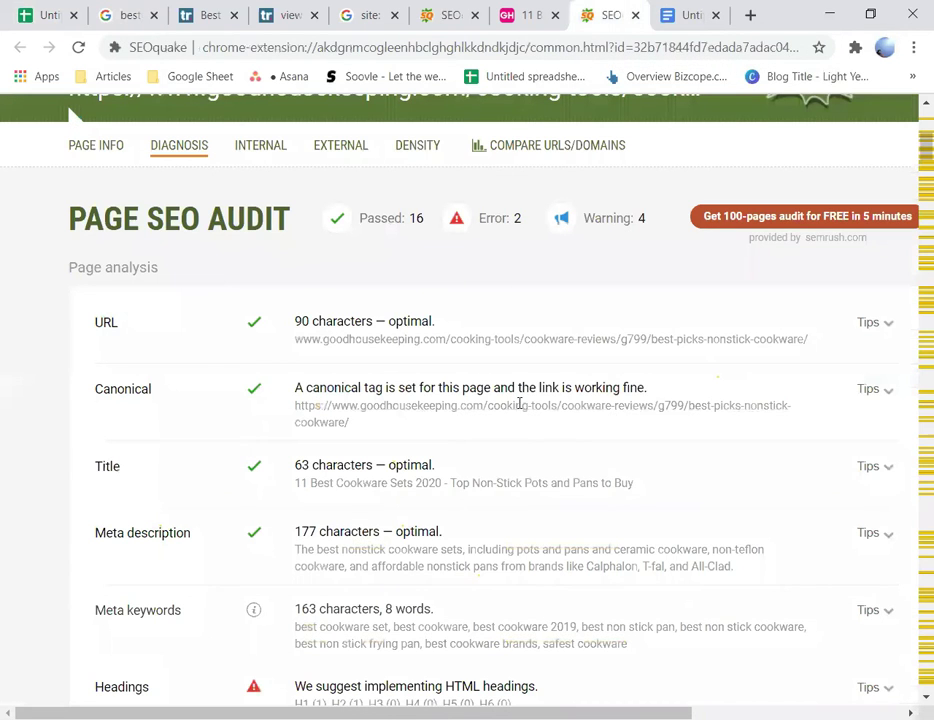
click(888, 537)
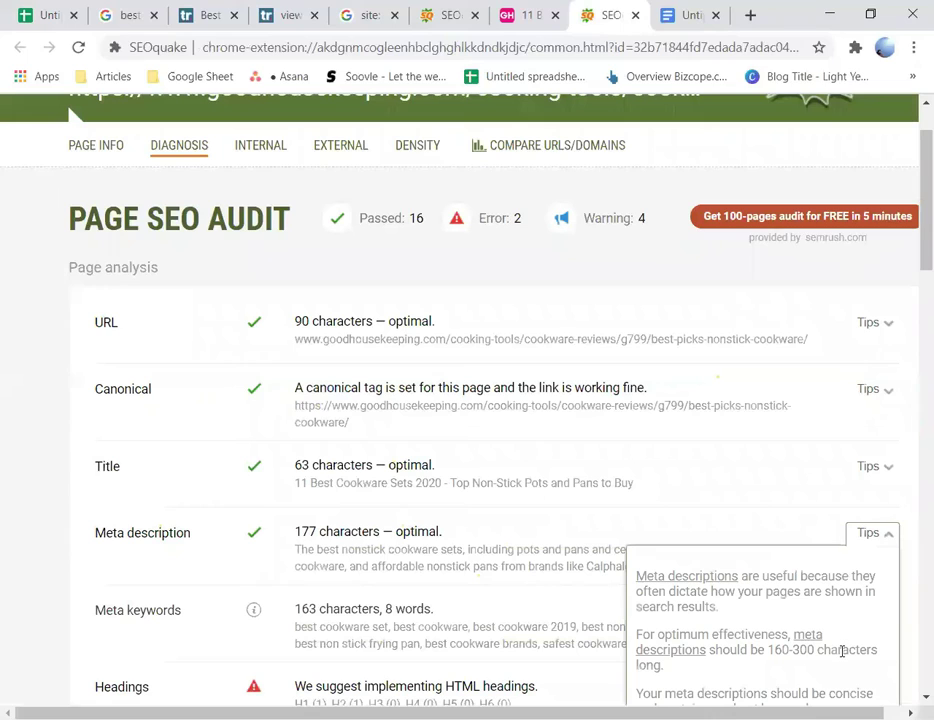
click(893, 537)
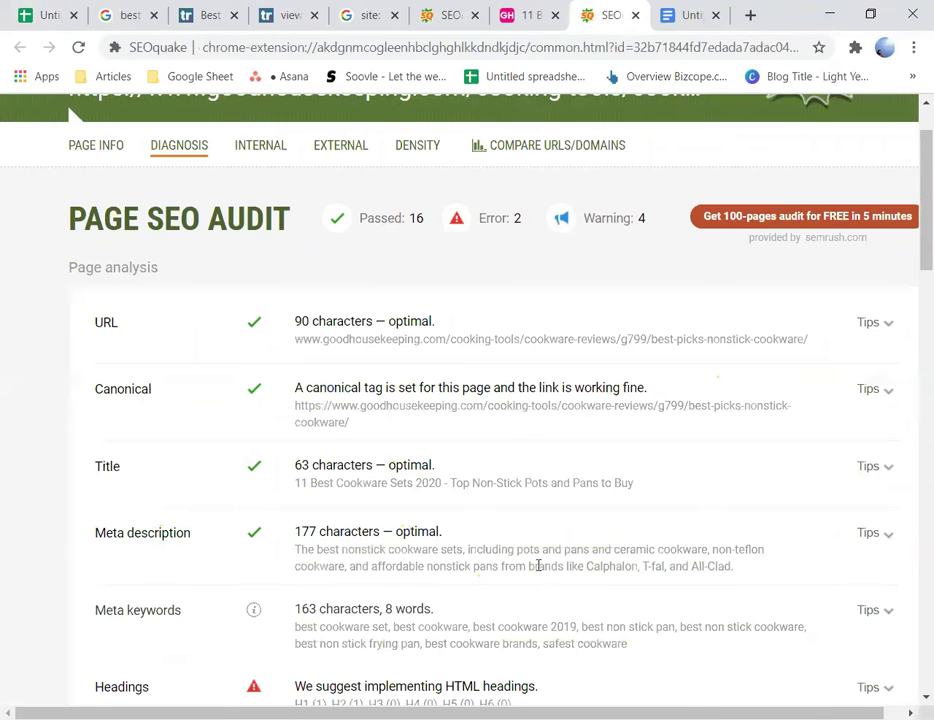
click(21, 6)
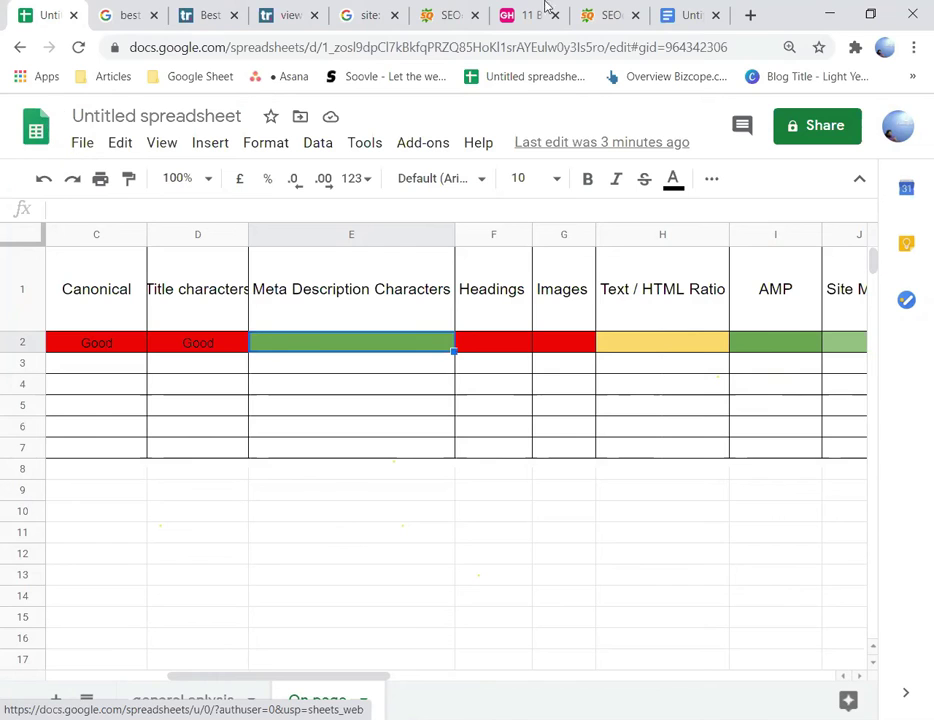
click(601, 10)
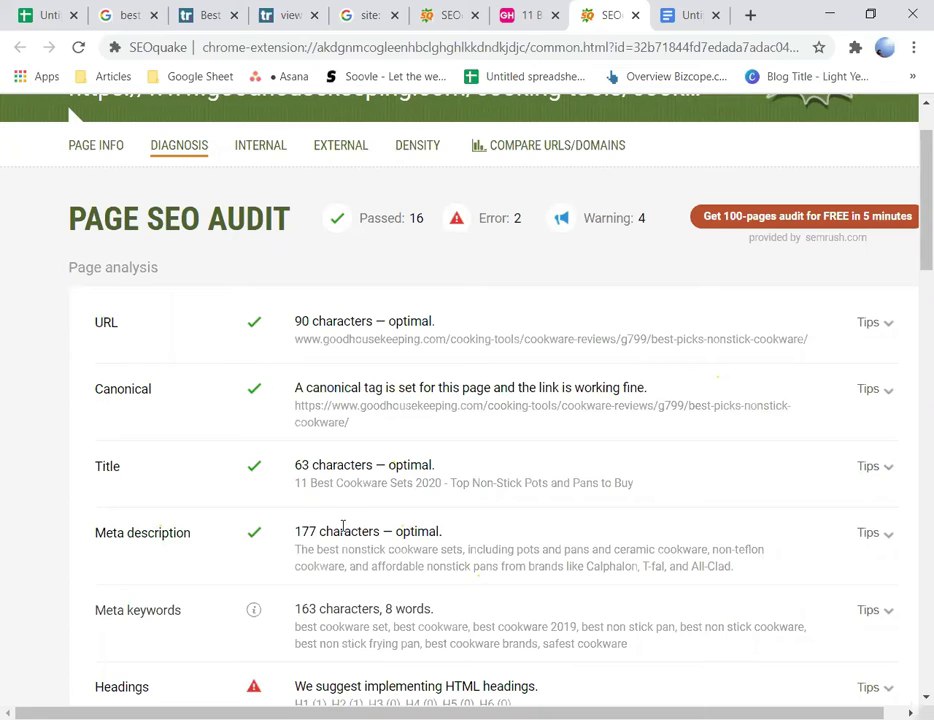
double_click(310, 531)
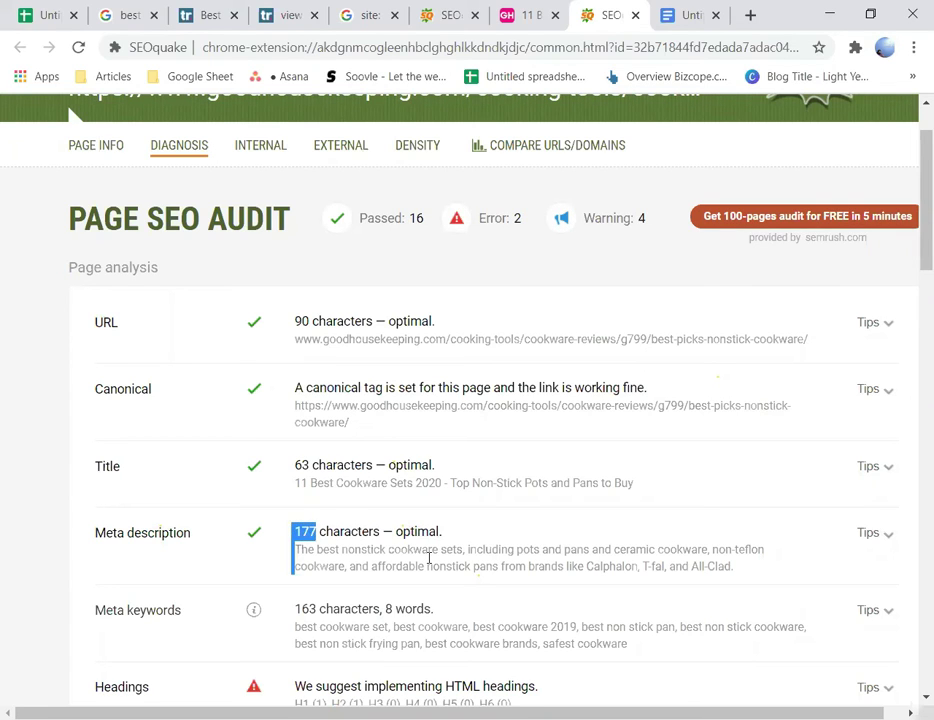
click(896, 534)
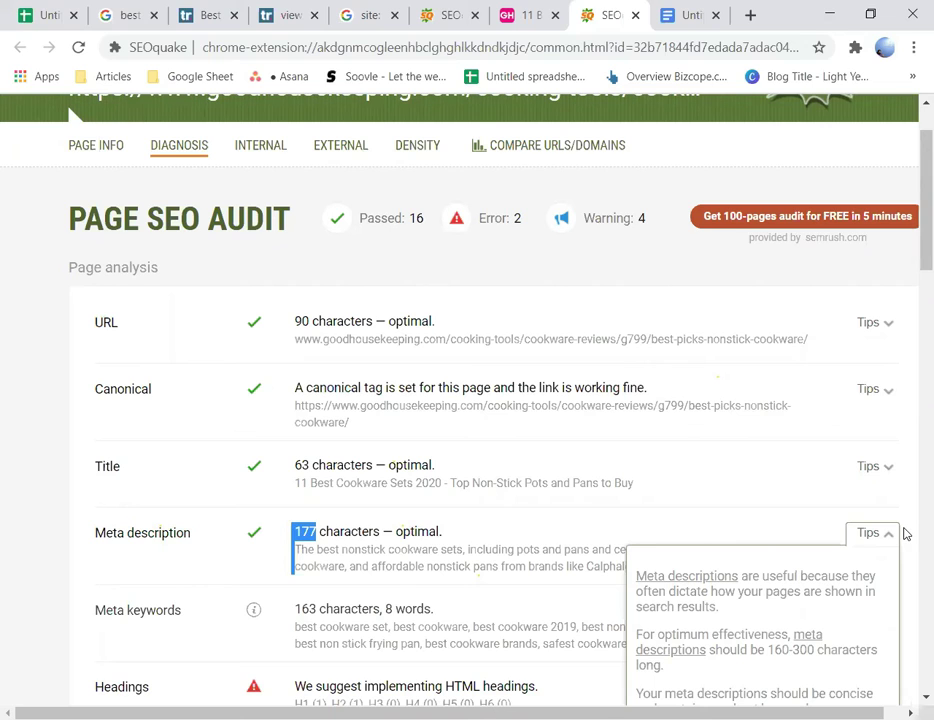
Step: In the On page sheet, enter "Bad" under Meta Description Characters for the techradar URL
click(45, 15)
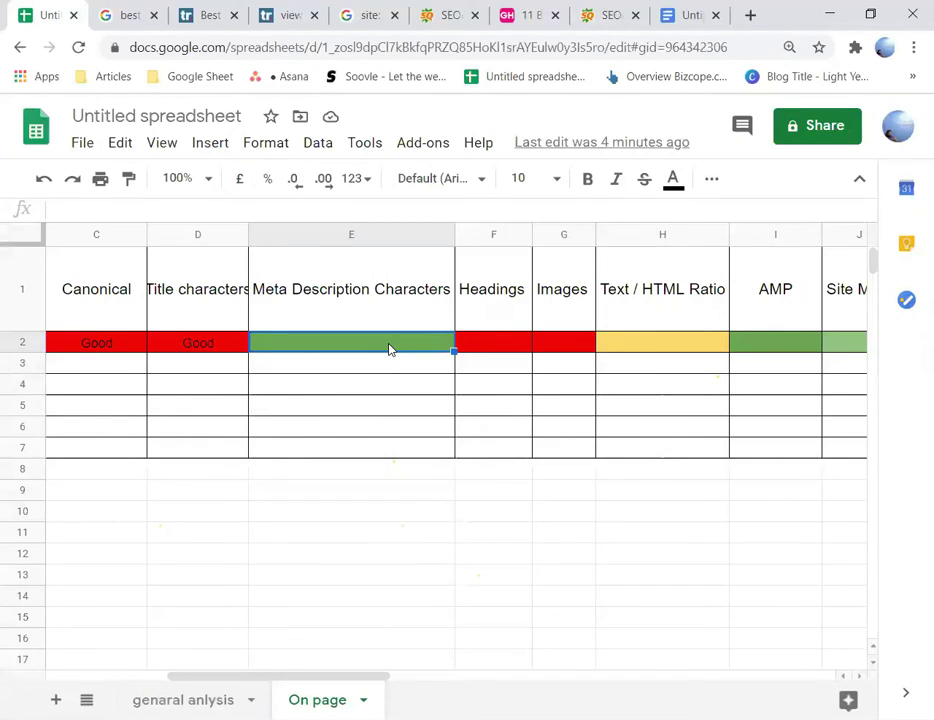
text(Bad)
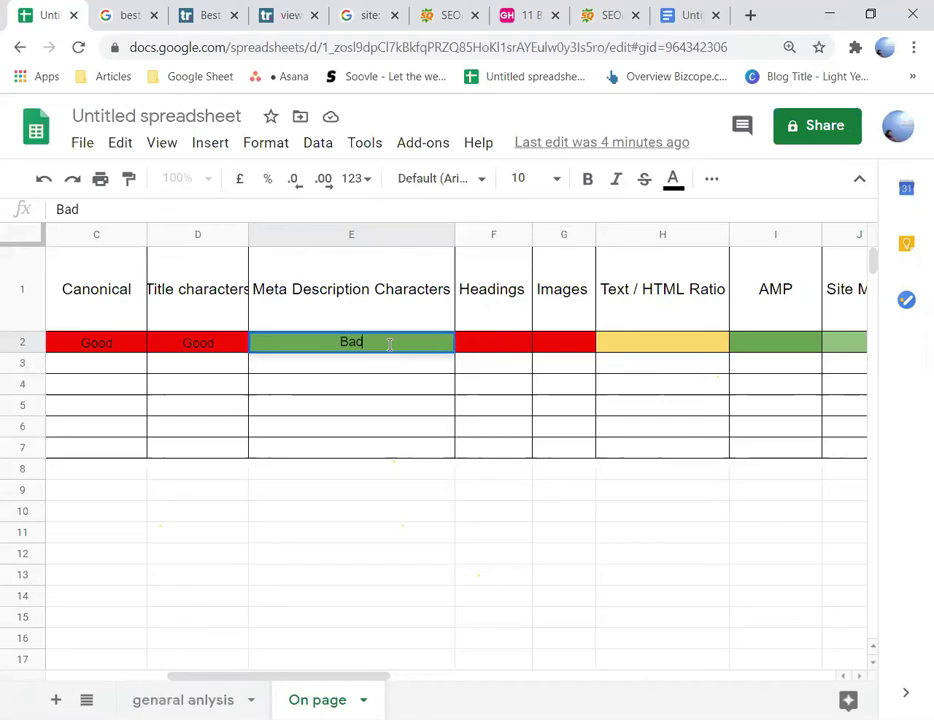
click(484, 346)
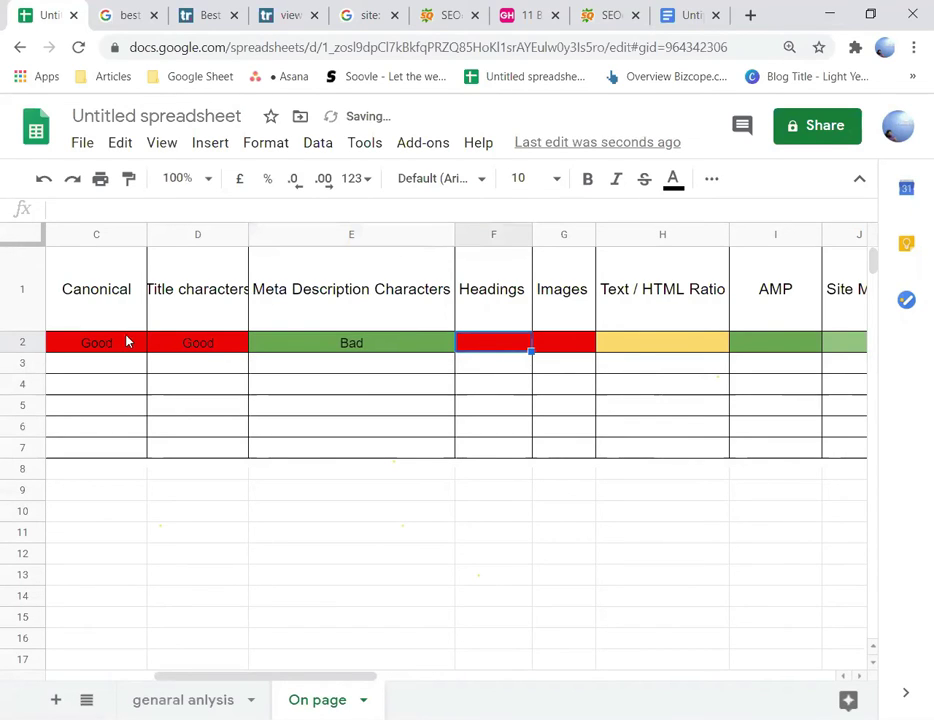
click(440, 346)
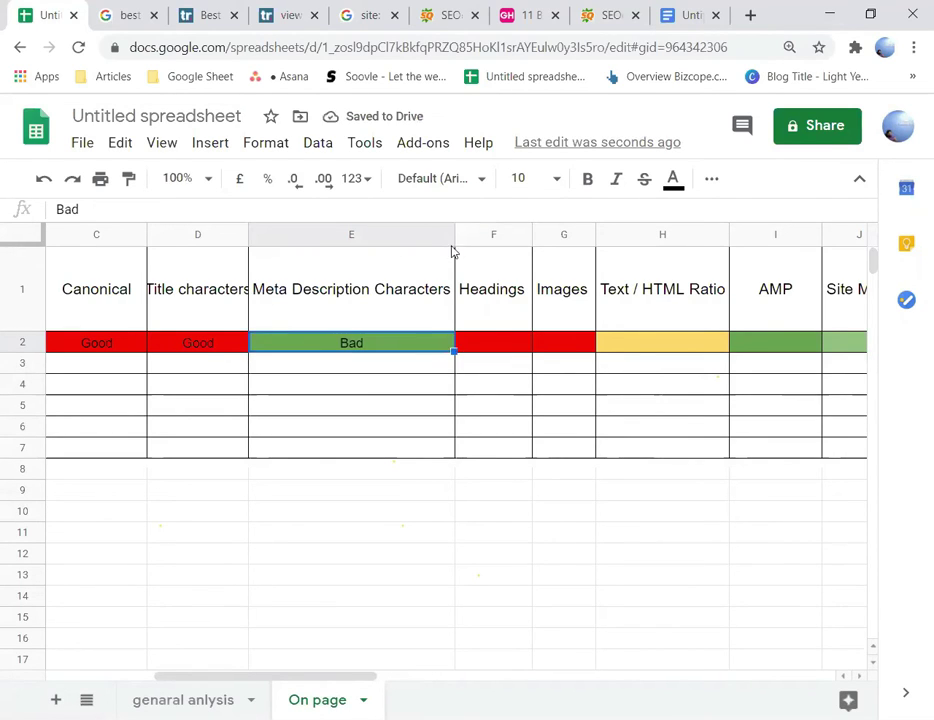
Step: Switch to the Google search results and highlight the techradar.com result's meta description again
click(120, 14)
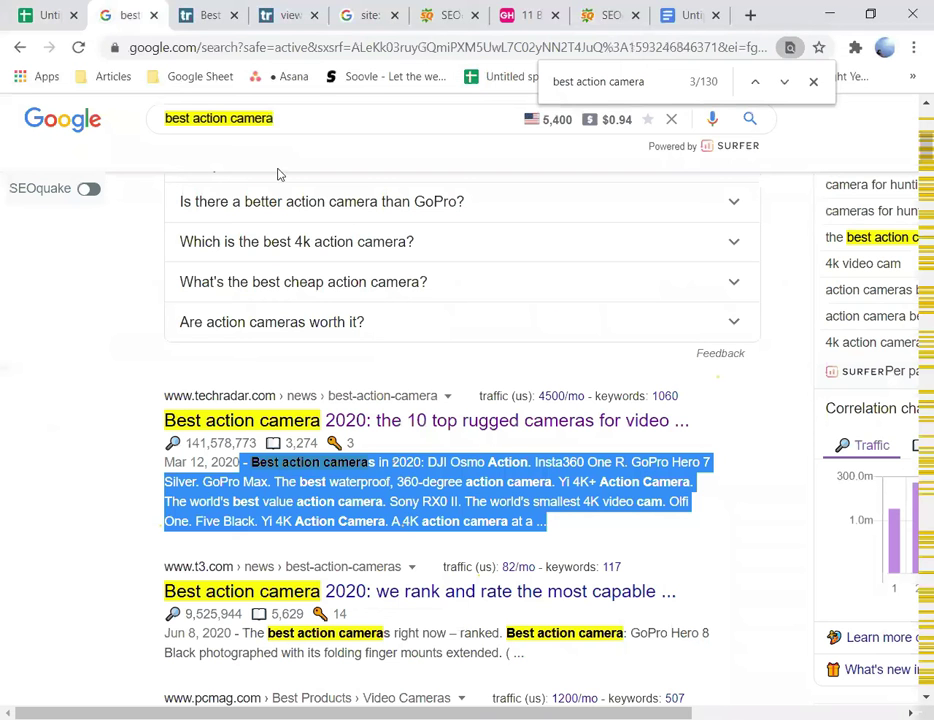
click(255, 476)
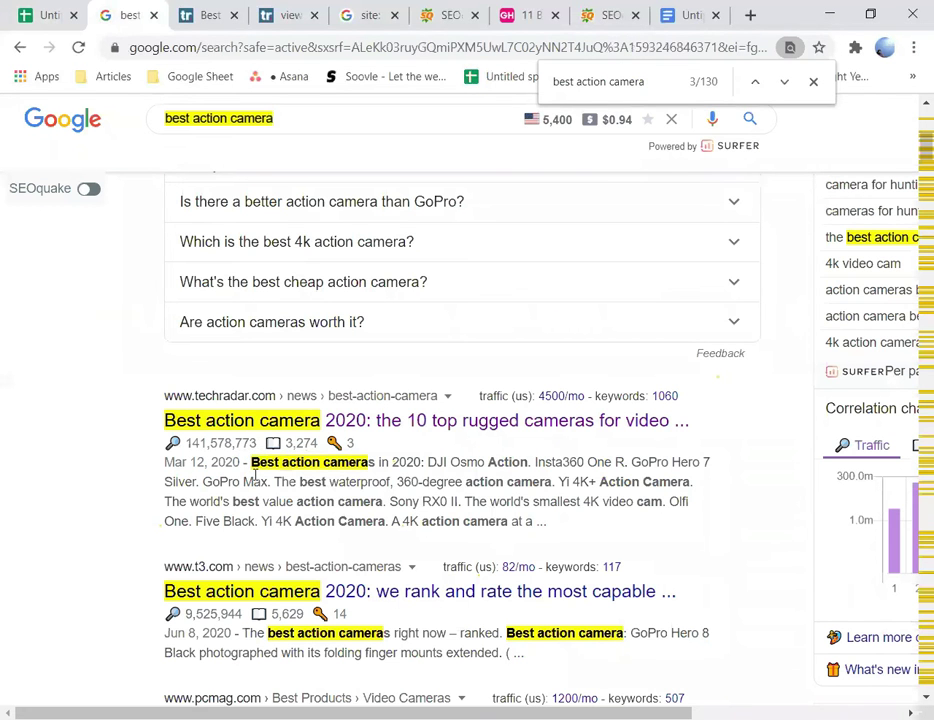
drag(251, 462, 548, 544)
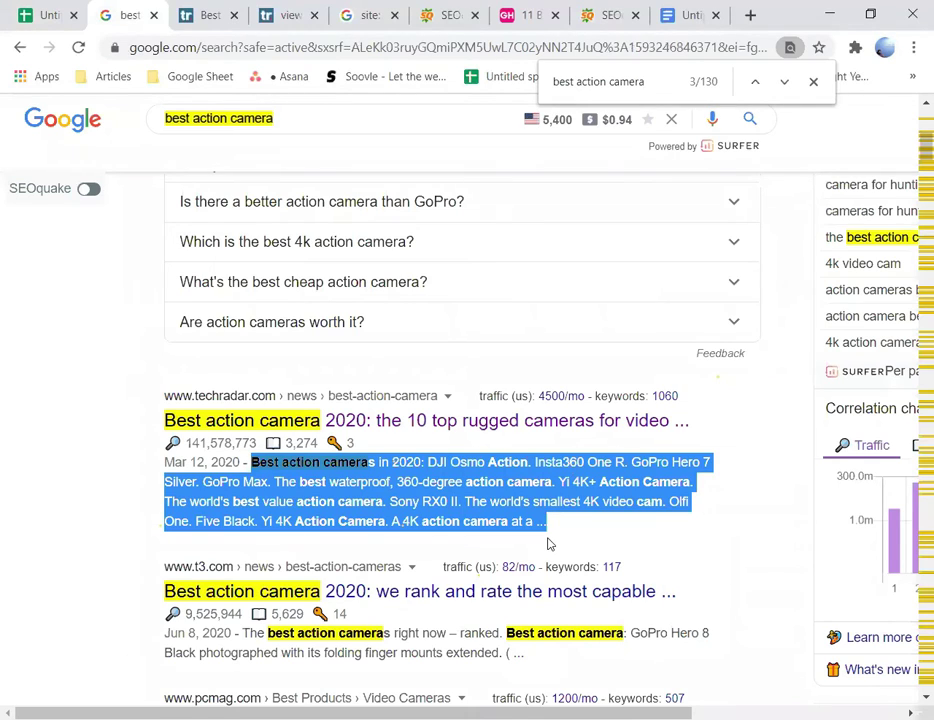
Step: Compare the meta descriptions of the other Google results, highlighting the one under the Amazon Best Sellers result
scroll(577, 523, down, 10)
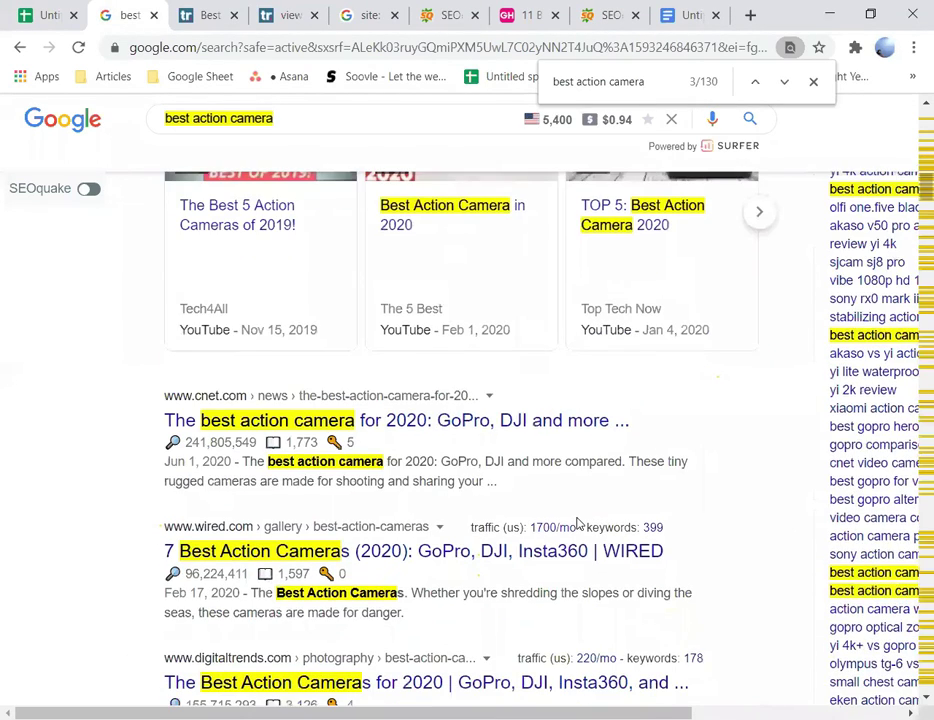
scroll(577, 523, down, 5)
scroll(578, 520, down, 3)
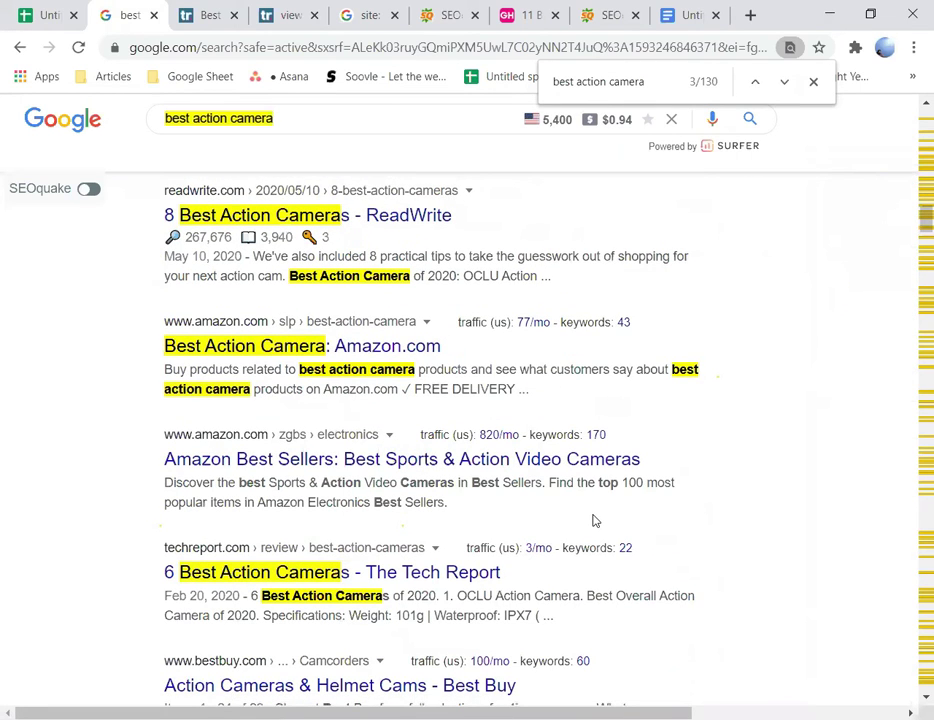
scroll(388, 540, down, 1)
drag(447, 418, 118, 395)
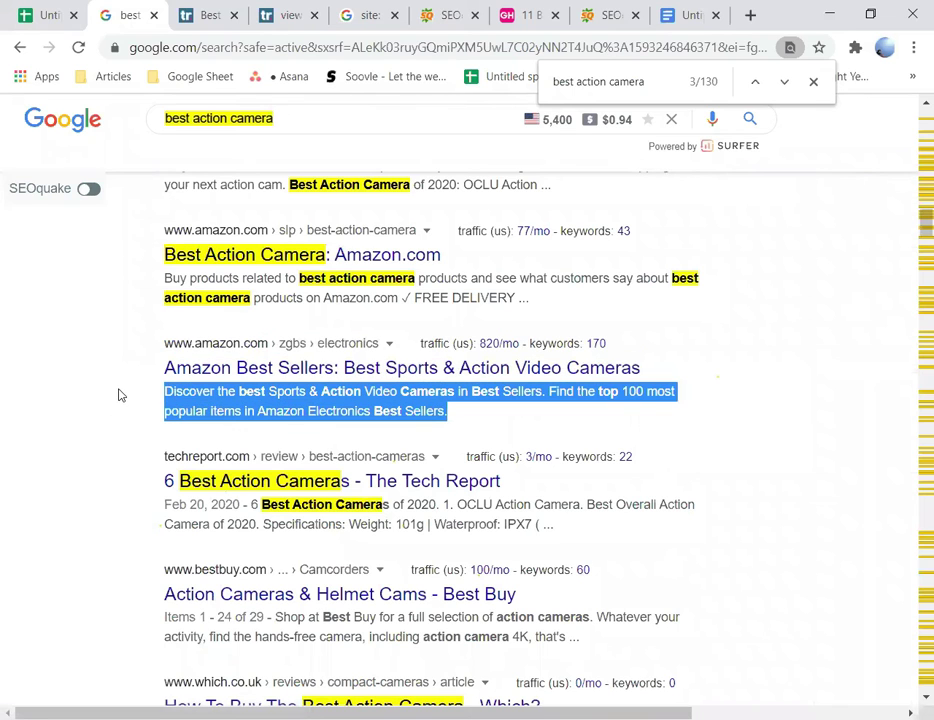
click(494, 434)
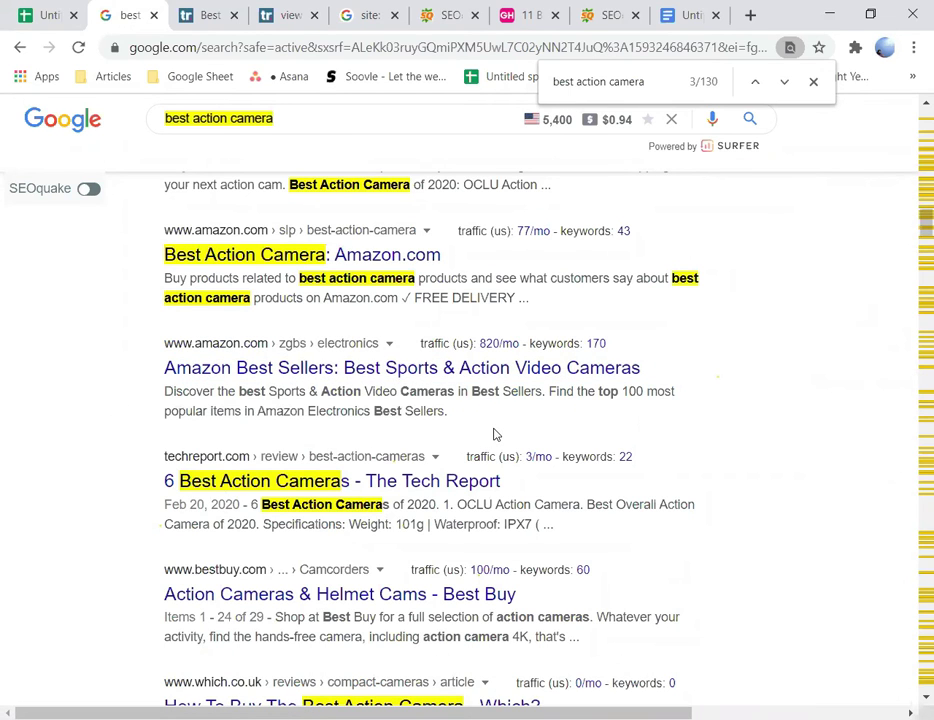
scroll(494, 434, down, 3)
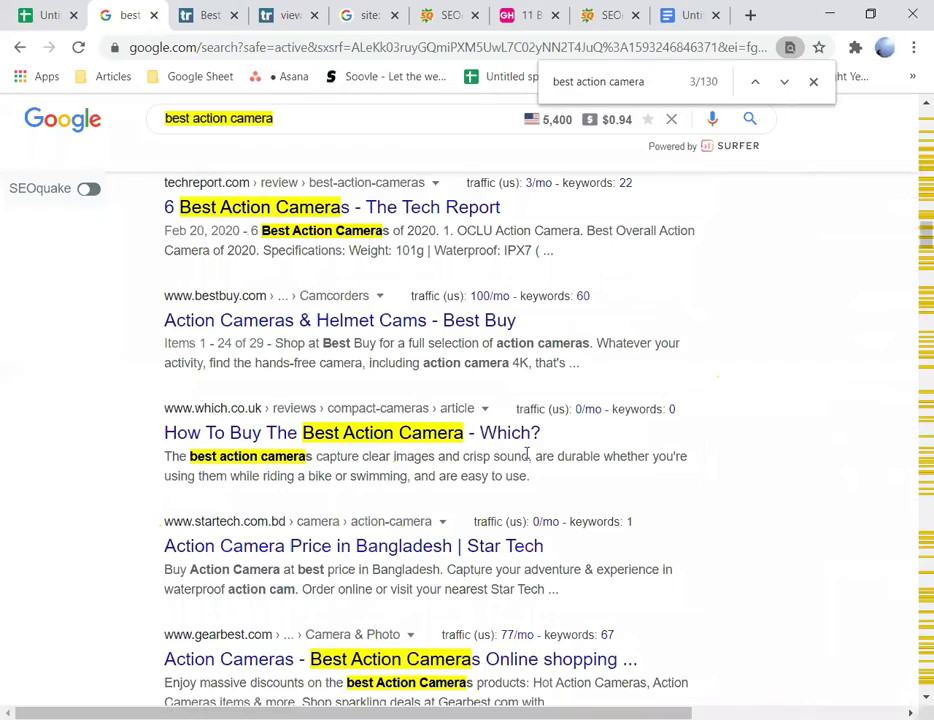
scroll(565, 527, up, 10)
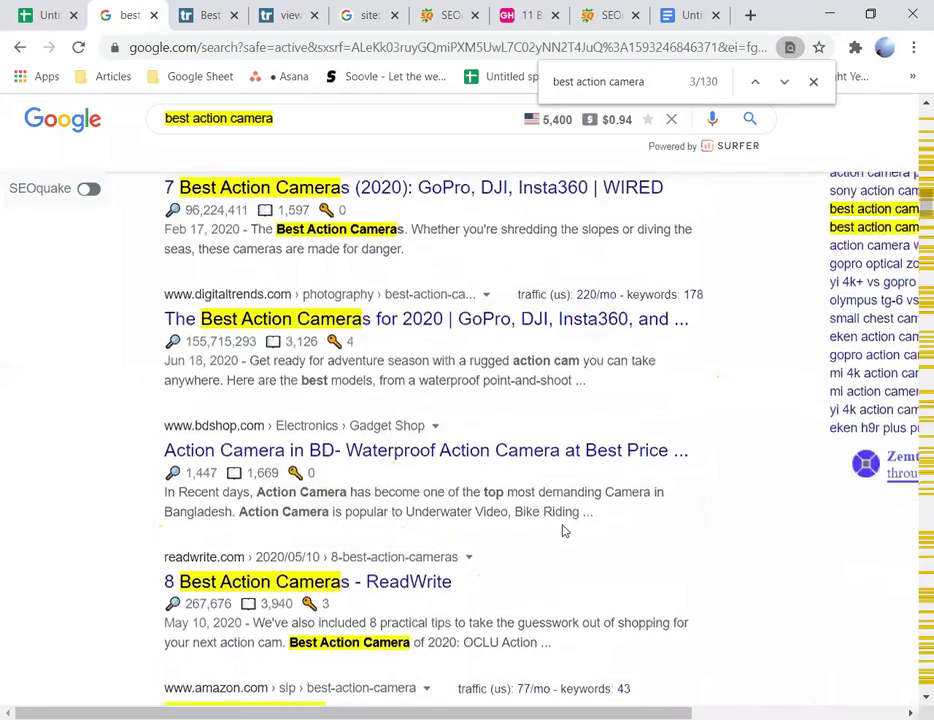
scroll(562, 520, up, 10)
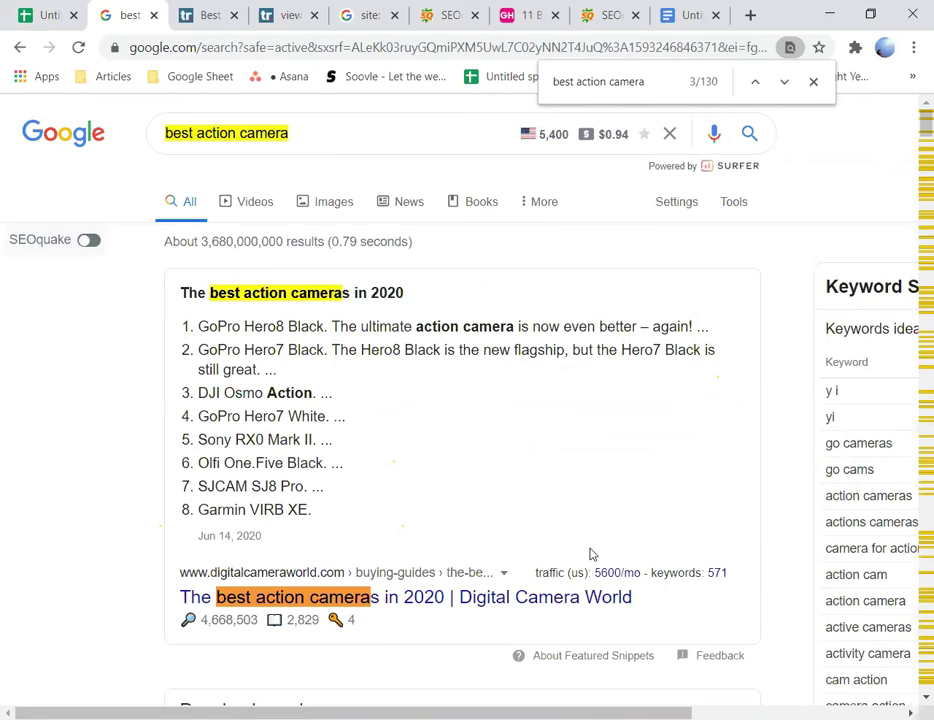
Step: Open the Google Docs document and review the four URL variants of the techradar best-action-camera page
key(ctrl+shift+Tab)
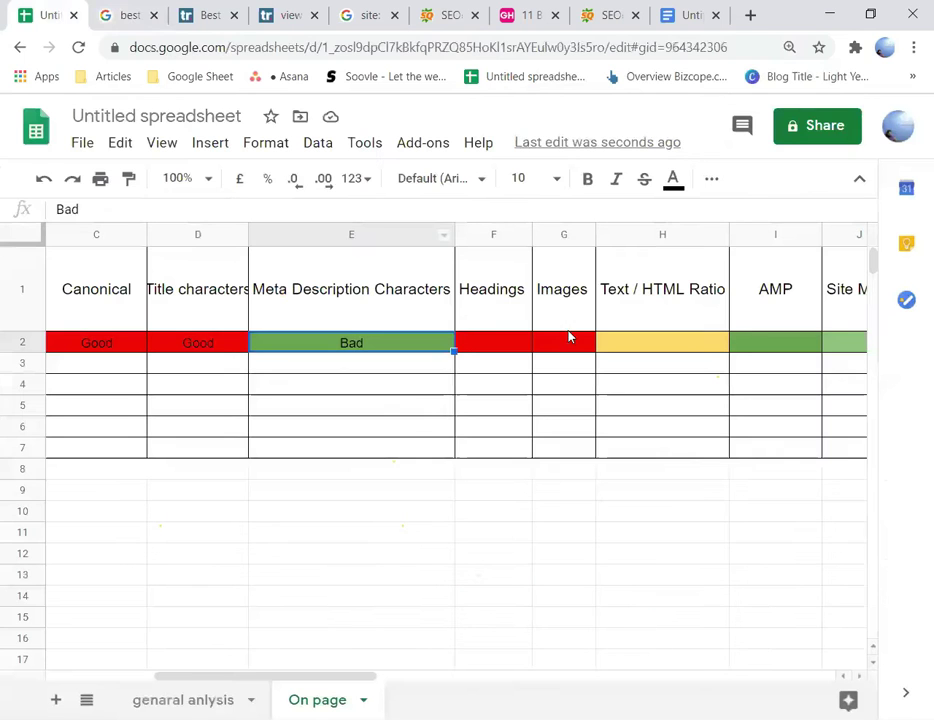
click(507, 363)
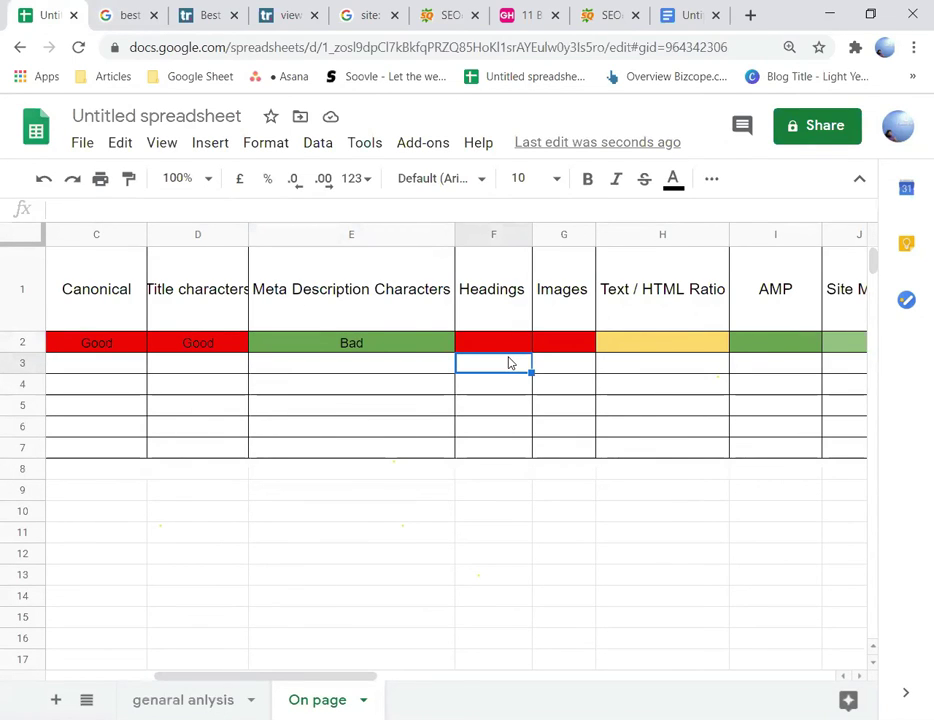
click(680, 12)
click(636, 344)
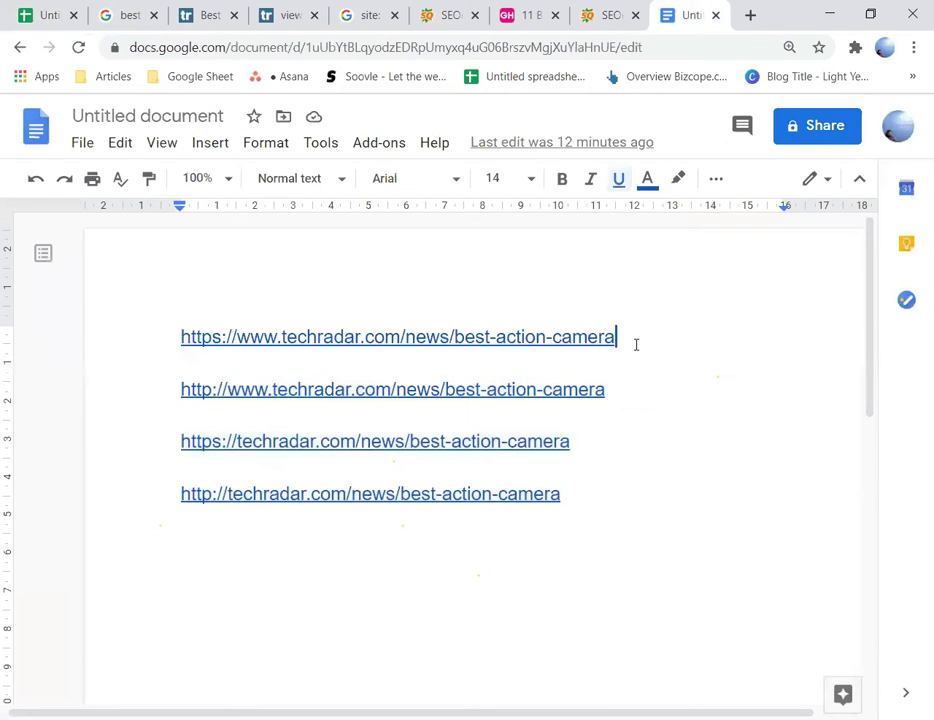
drag(554, 337, 165, 340)
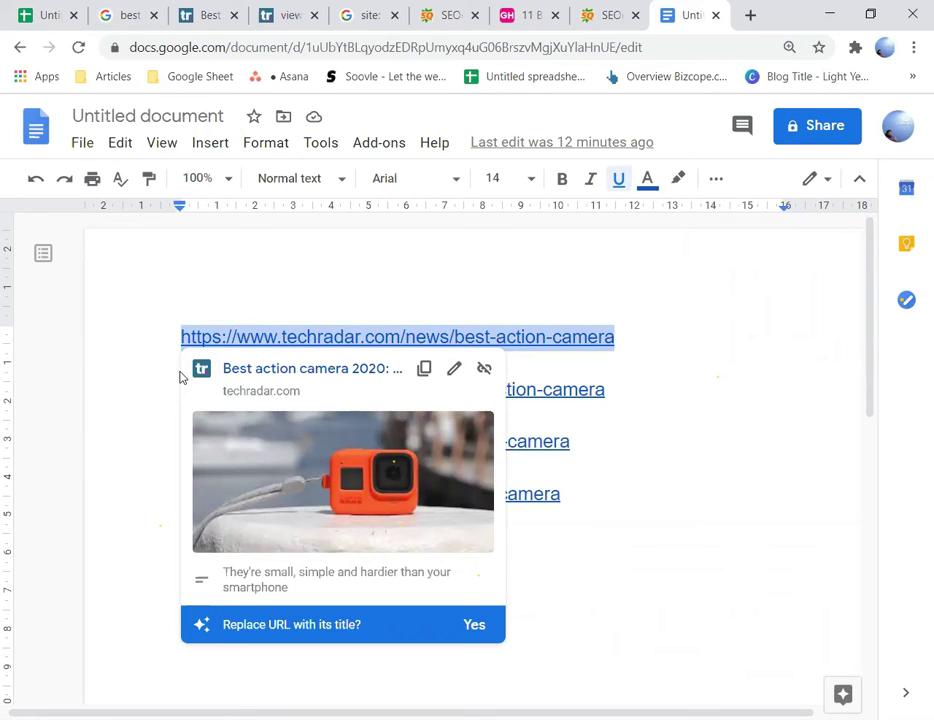
click(634, 542)
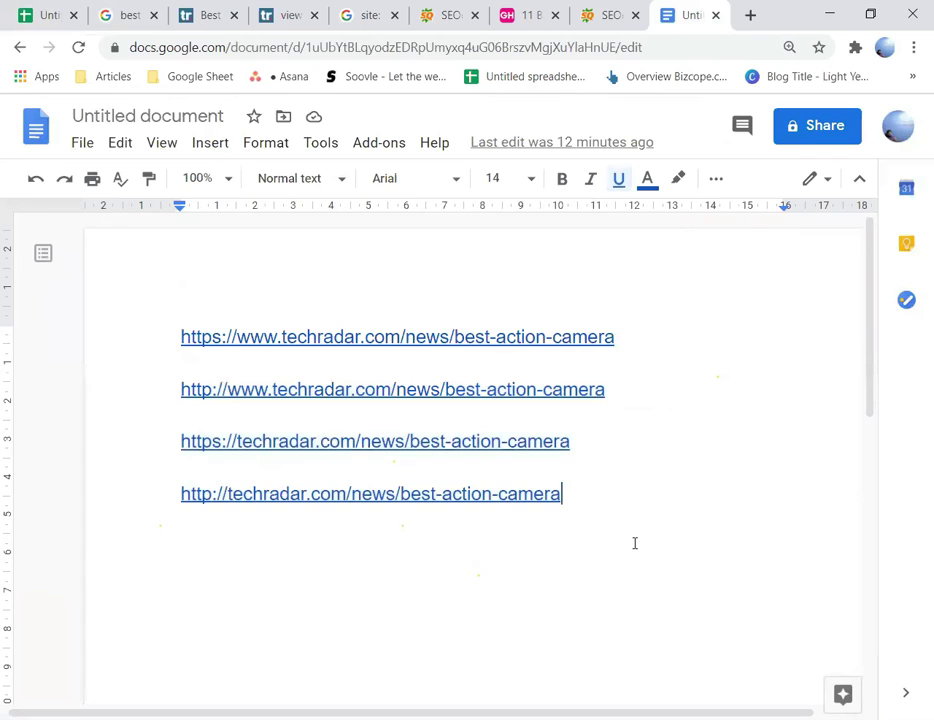
drag(518, 482, 233, 367)
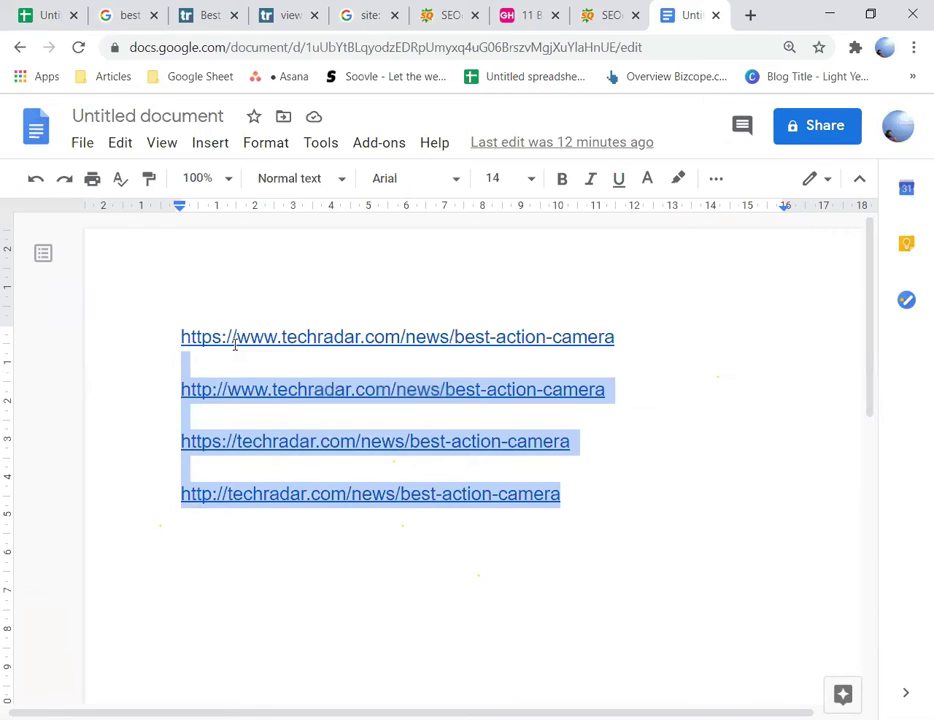
click(600, 495)
click(600, 438)
click(619, 400)
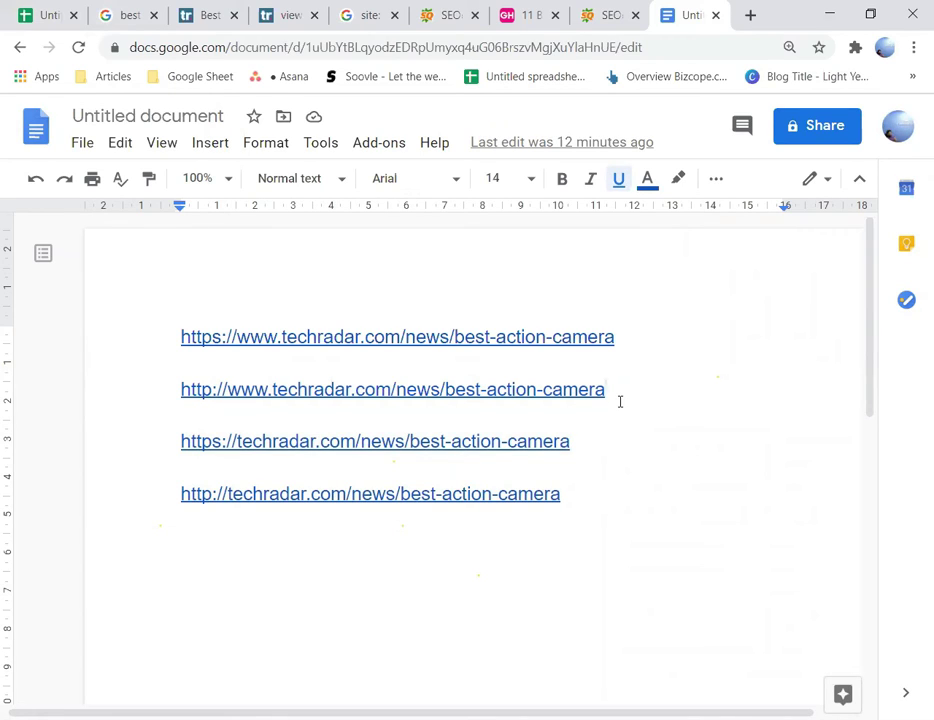
click(623, 324)
drag(229, 494, 178, 493)
key(BackSpace)
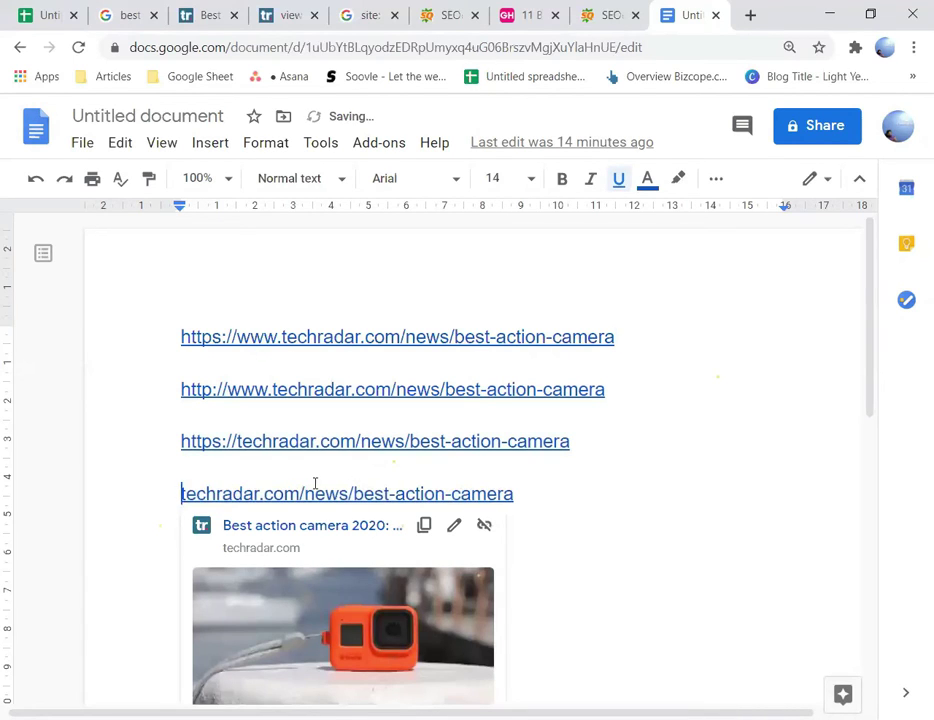
click(571, 477)
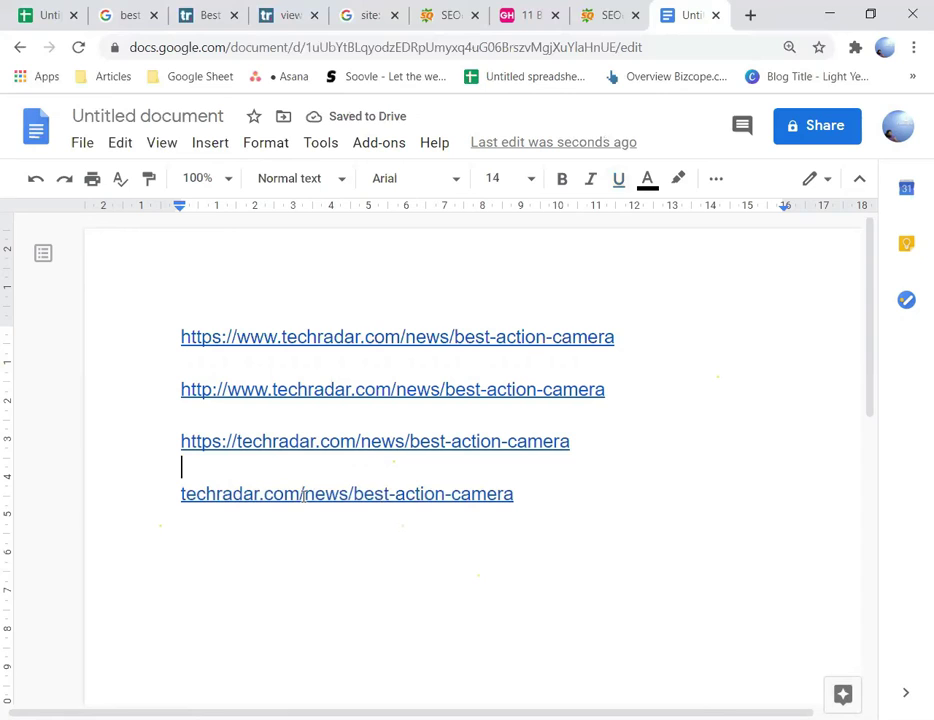
click(303, 494)
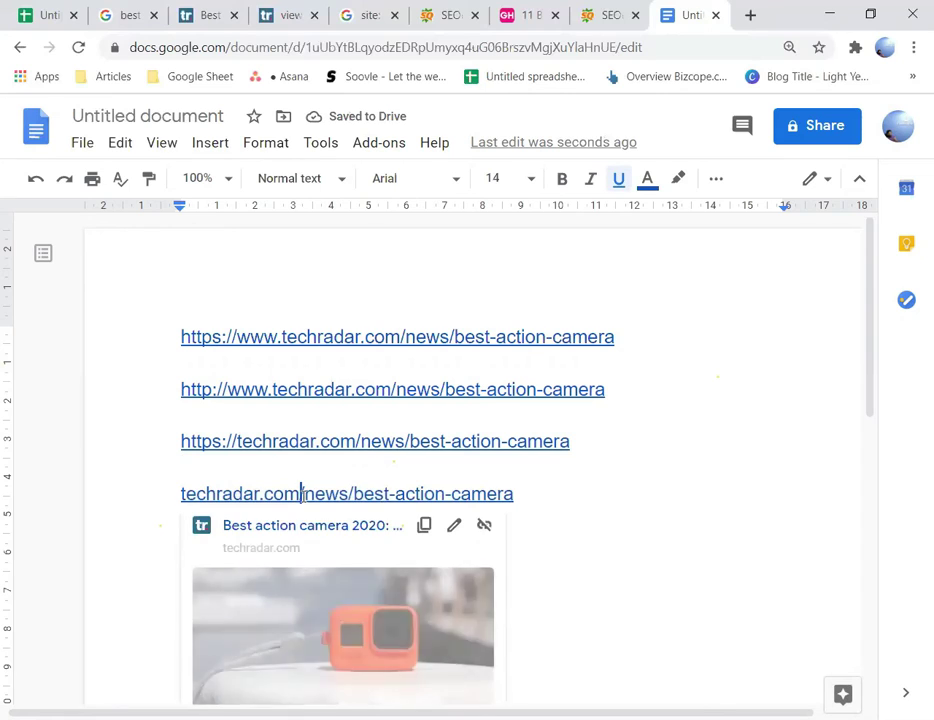
click(532, 489)
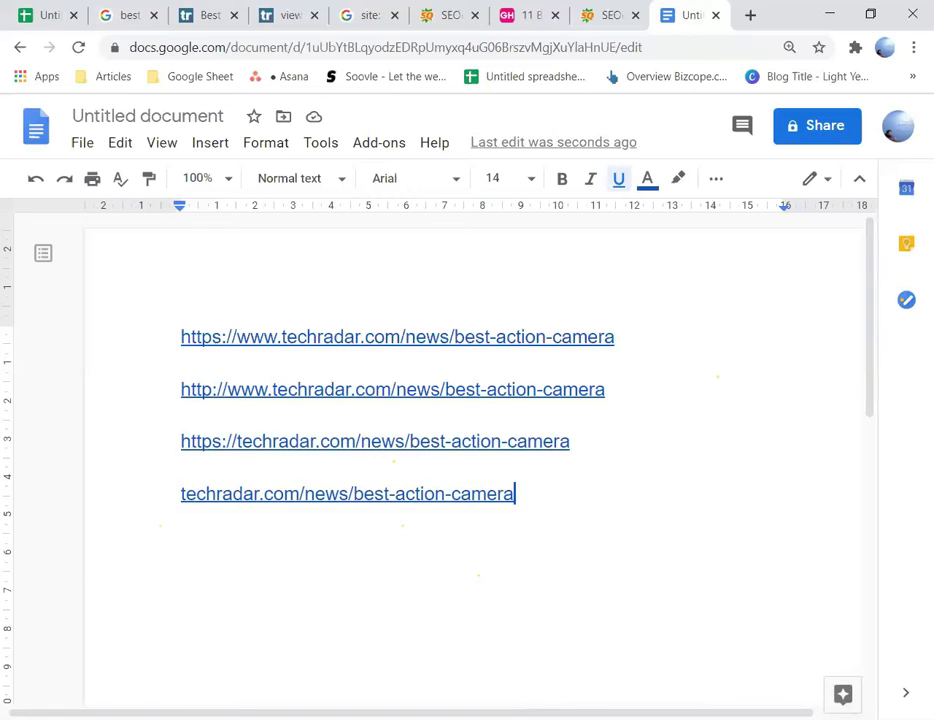
Step: Review the SEOquake audit of the goodhousekeeping page, collapse its meta description tips, and return to the On page sheet
click(605, 15)
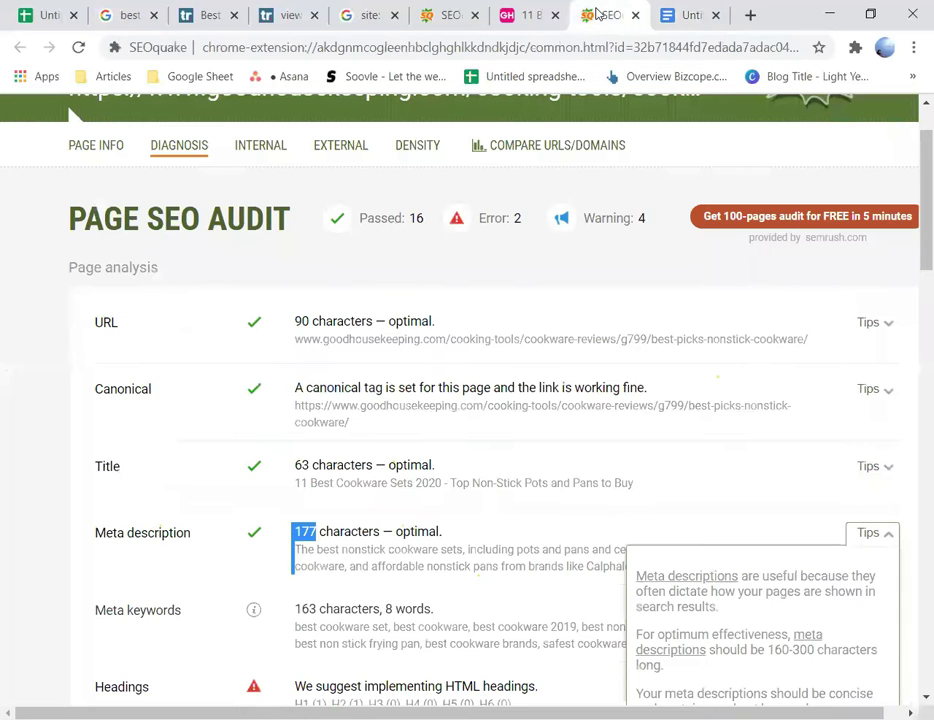
scroll(400, 478, down, 2)
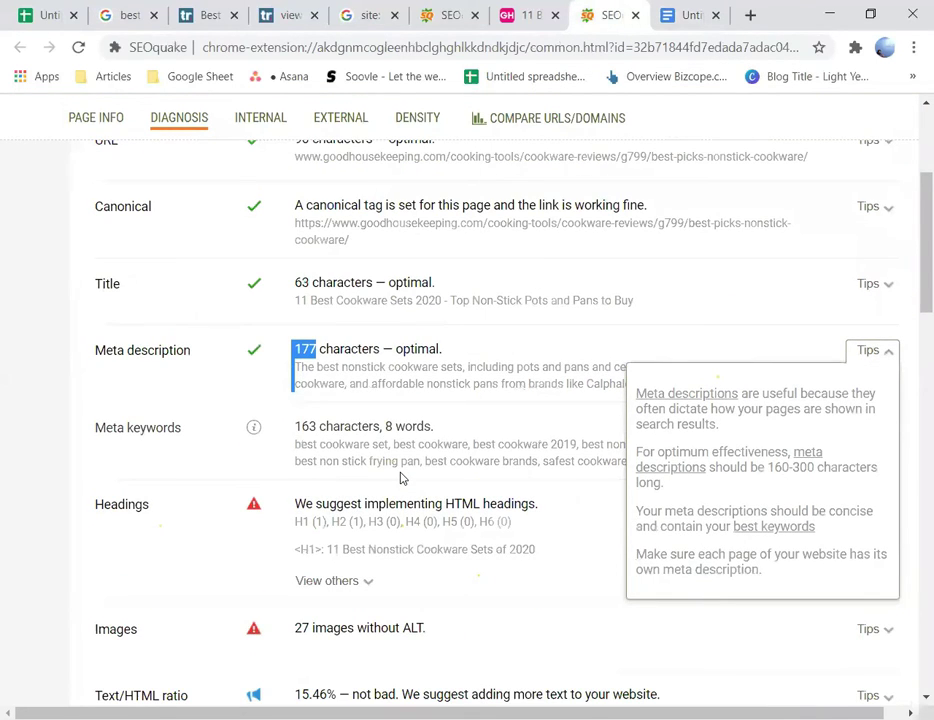
click(880, 353)
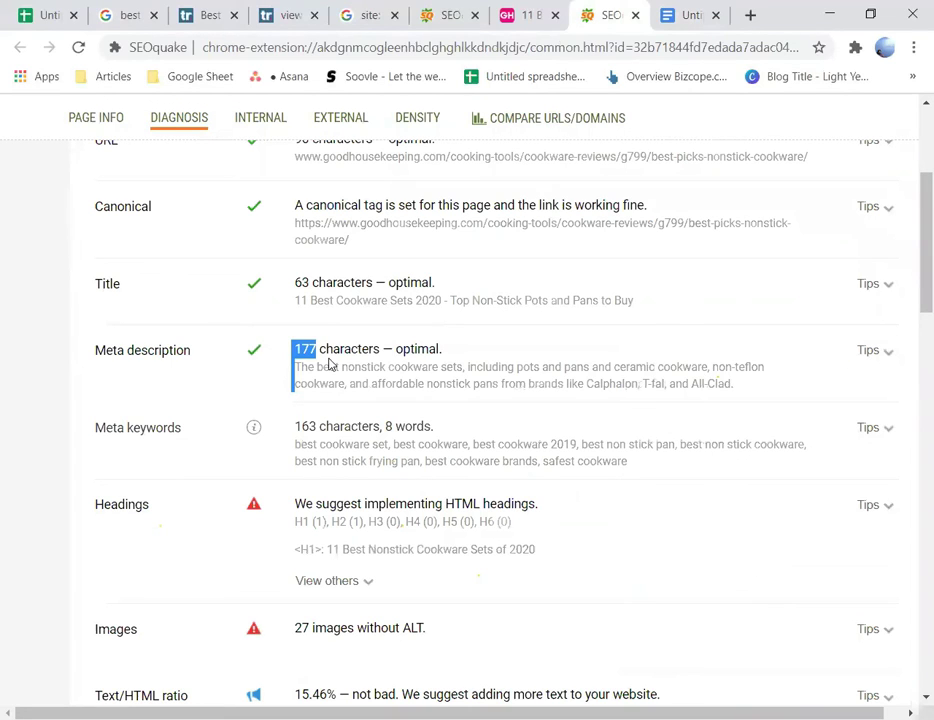
click(40, 14)
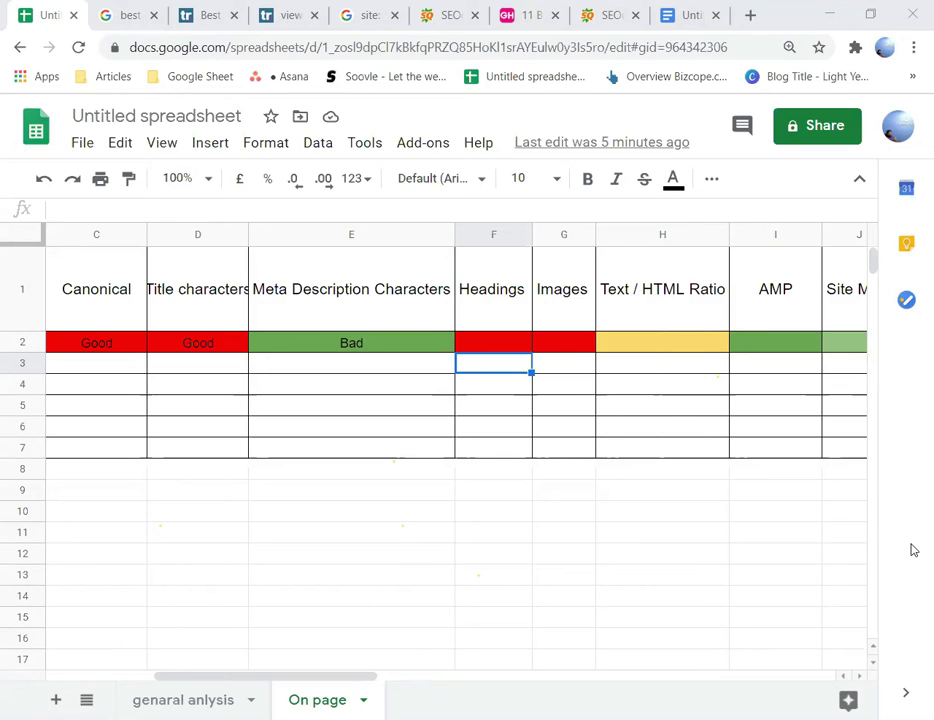
Step: Expand the full list of headings in the SEOquake audit of the techradar page
click(443, 14)
scroll(220, 395, down, 4)
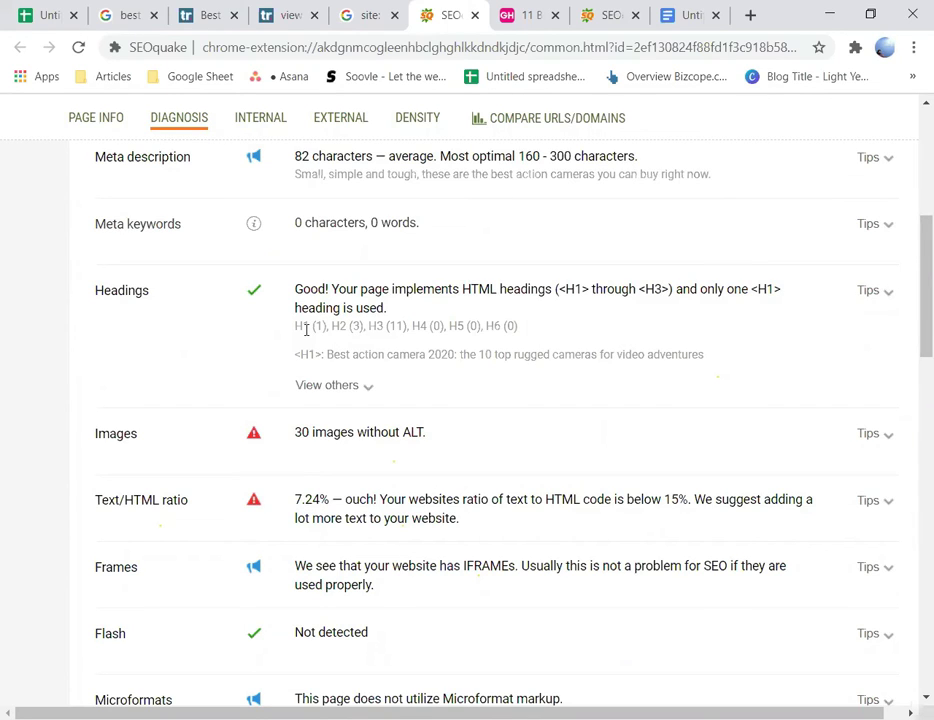
click(367, 388)
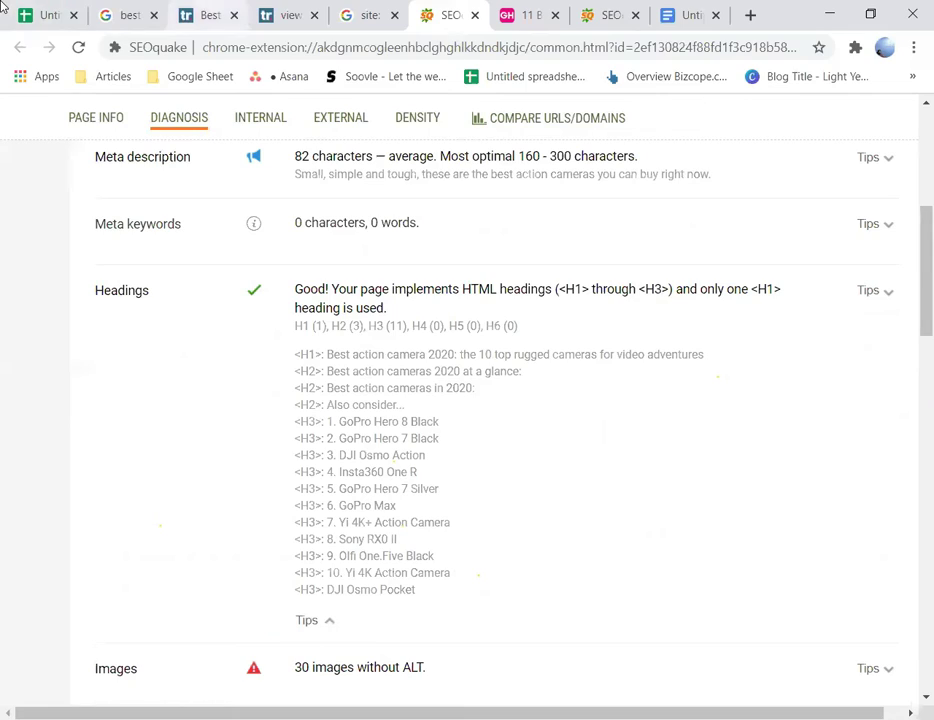
Step: Look over the techradar best action camera article and highlight its main title
click(207, 15)
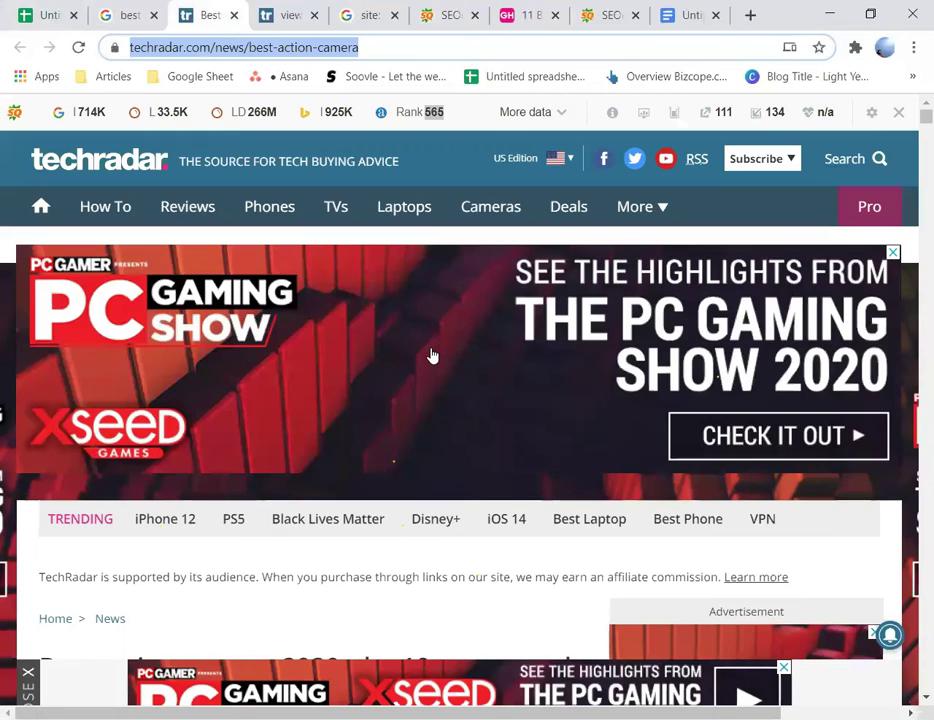
scroll(432, 362, down, 5)
scroll(432, 368, down, 1)
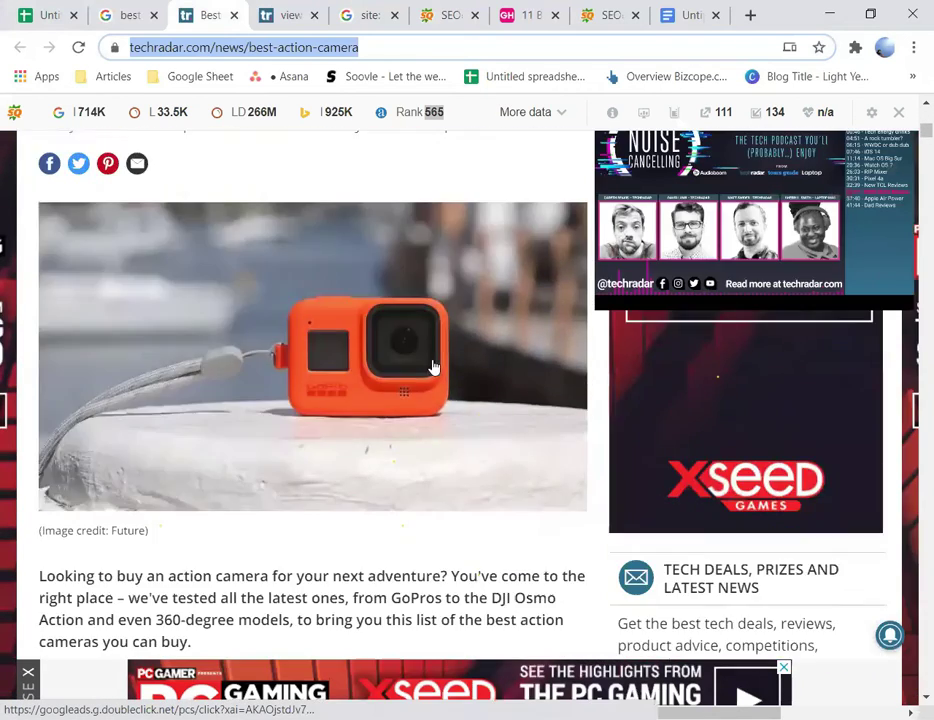
scroll(432, 368, up, 5)
scroll(450, 351, down, 10)
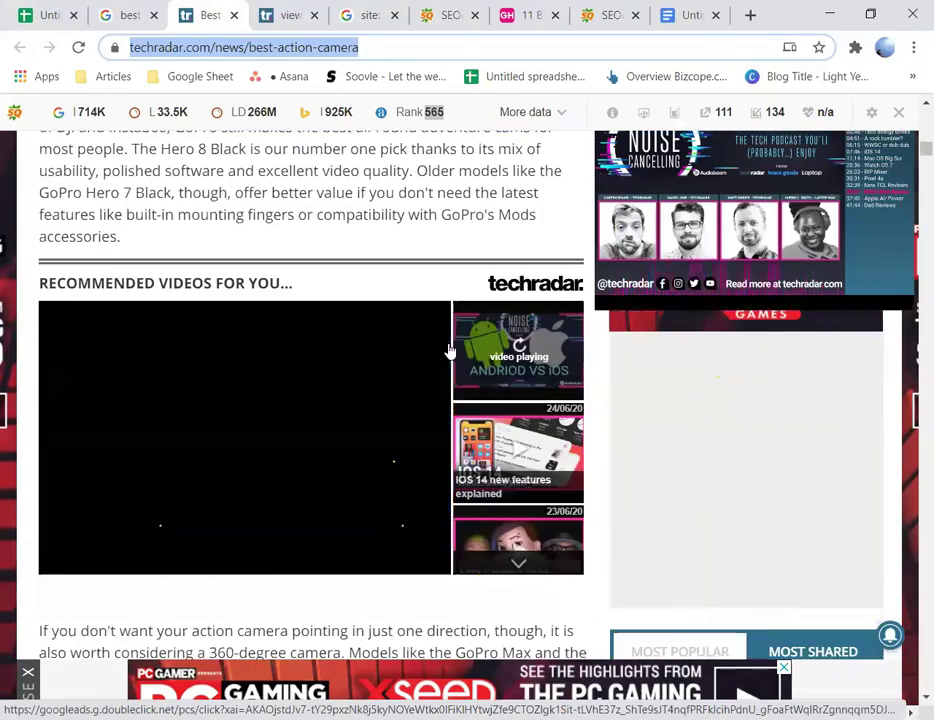
scroll(450, 345, up, 7)
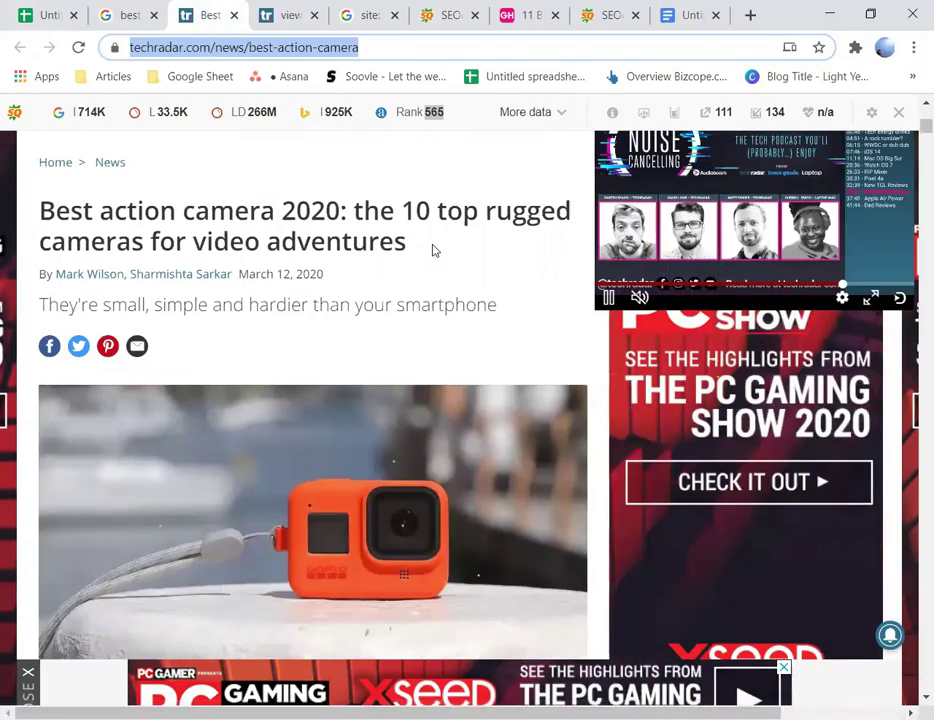
drag(408, 250, 35, 215)
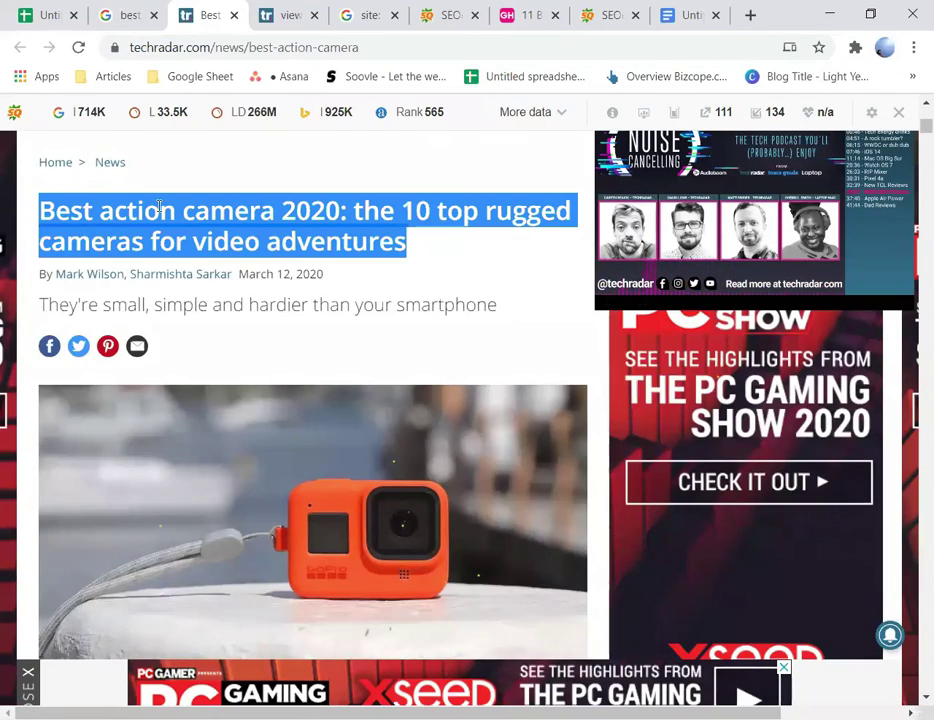
scroll(158, 204, up, 3)
scroll(244, 308, up, 2)
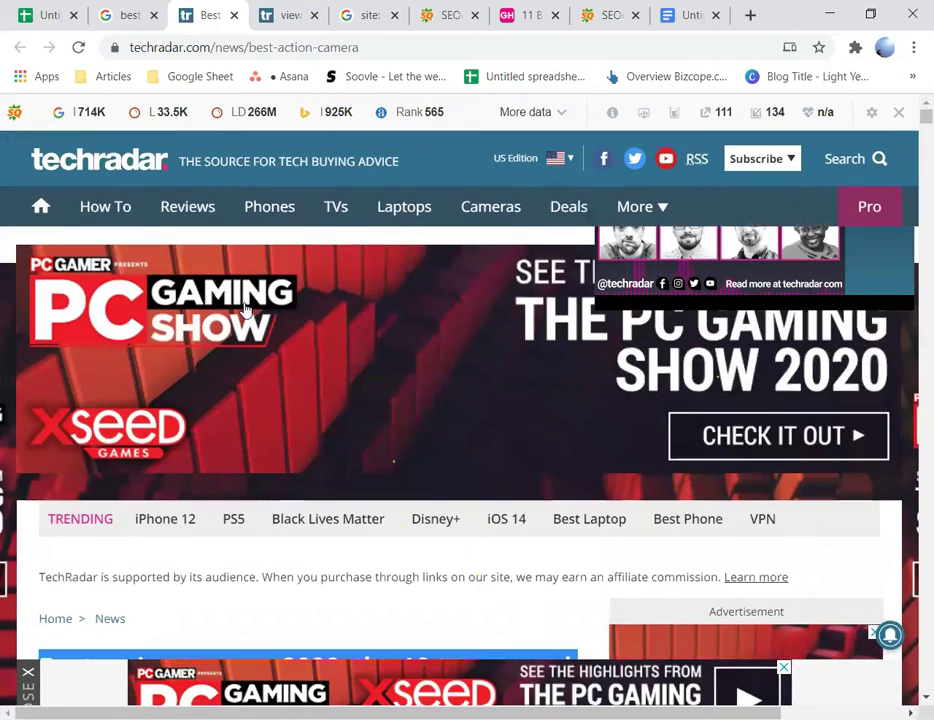
Step: Inspect the article's main title in the browser developer tools to check its heading tag
scroll(244, 308, down, 4)
right_click(235, 302)
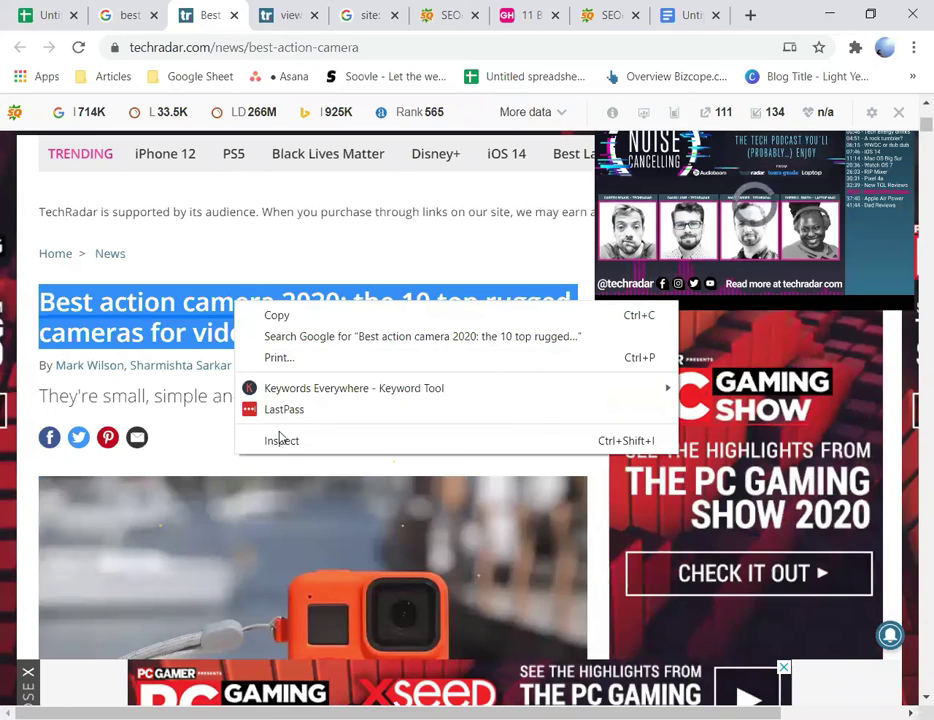
key(Escape)
key(ctrl+shift+i)
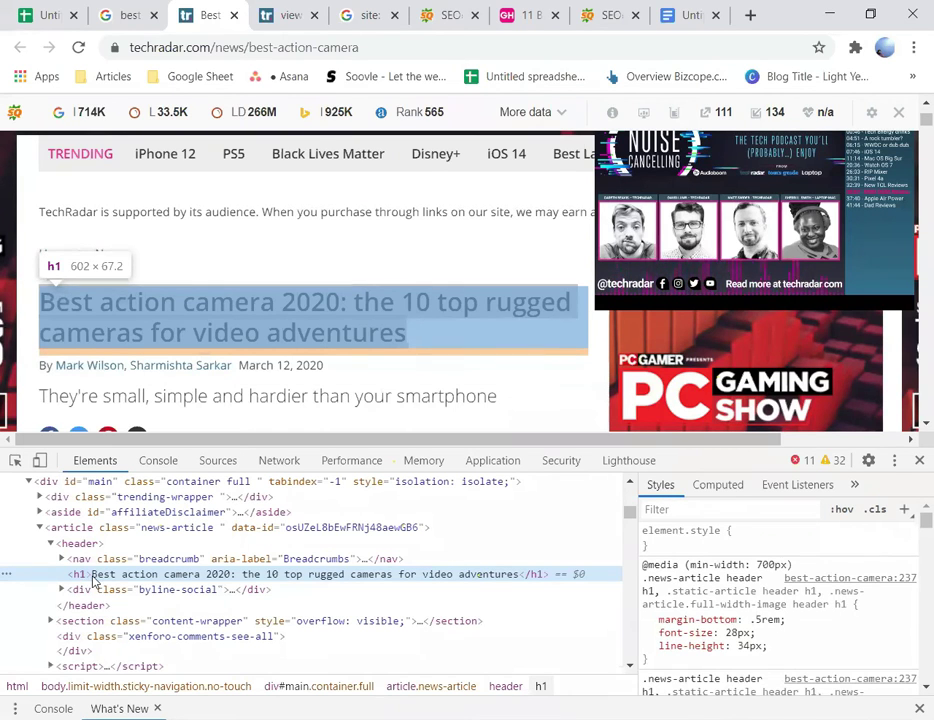
Step: Close the developer tools and look through the techradar article from its main title to the first product entry
click(918, 461)
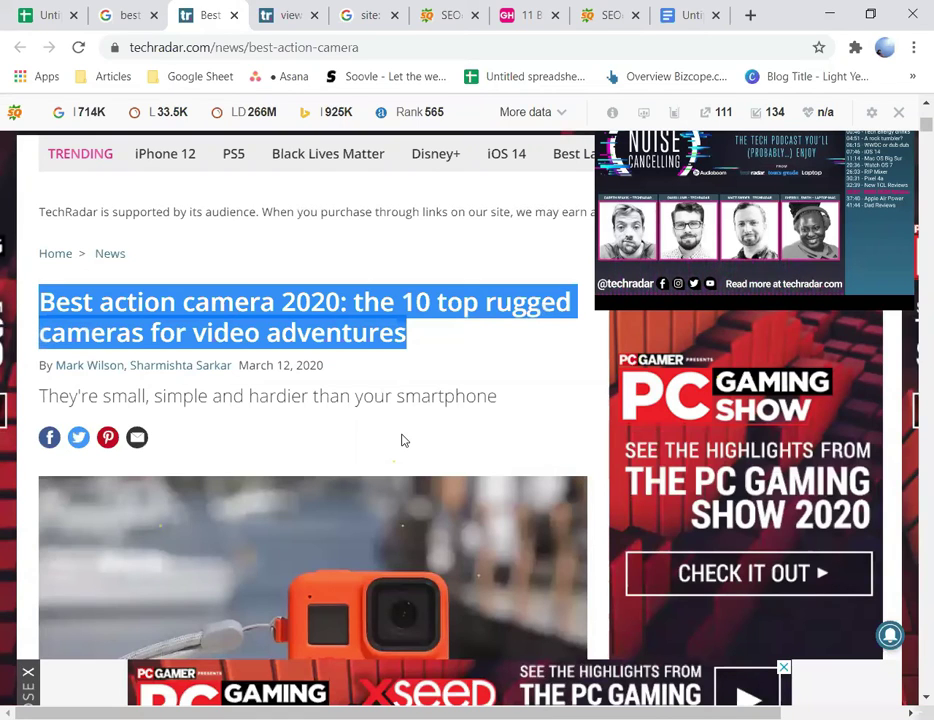
drag(419, 341, 38, 302)
scroll(466, 327, down, 6)
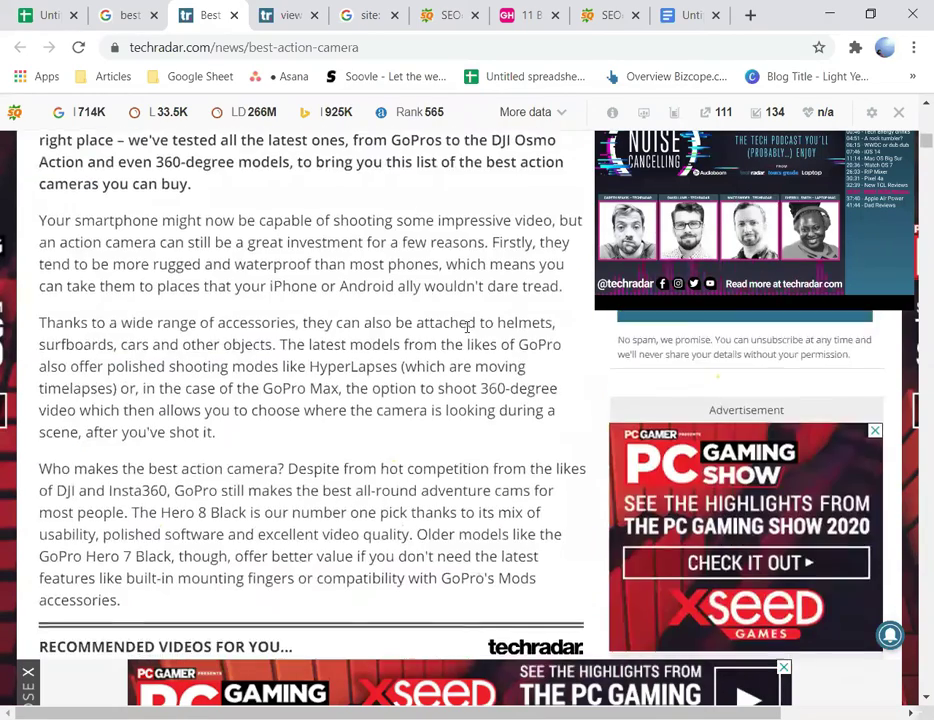
scroll(470, 325, down, 15)
scroll(482, 320, down, 2)
scroll(507, 313, up, 12)
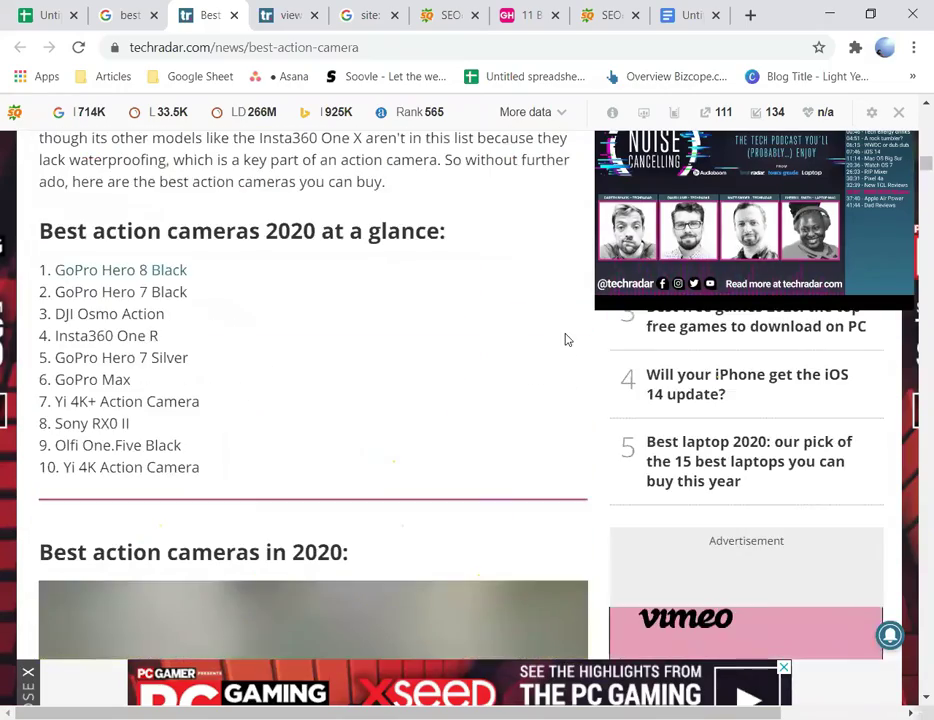
scroll(565, 340, up, 3)
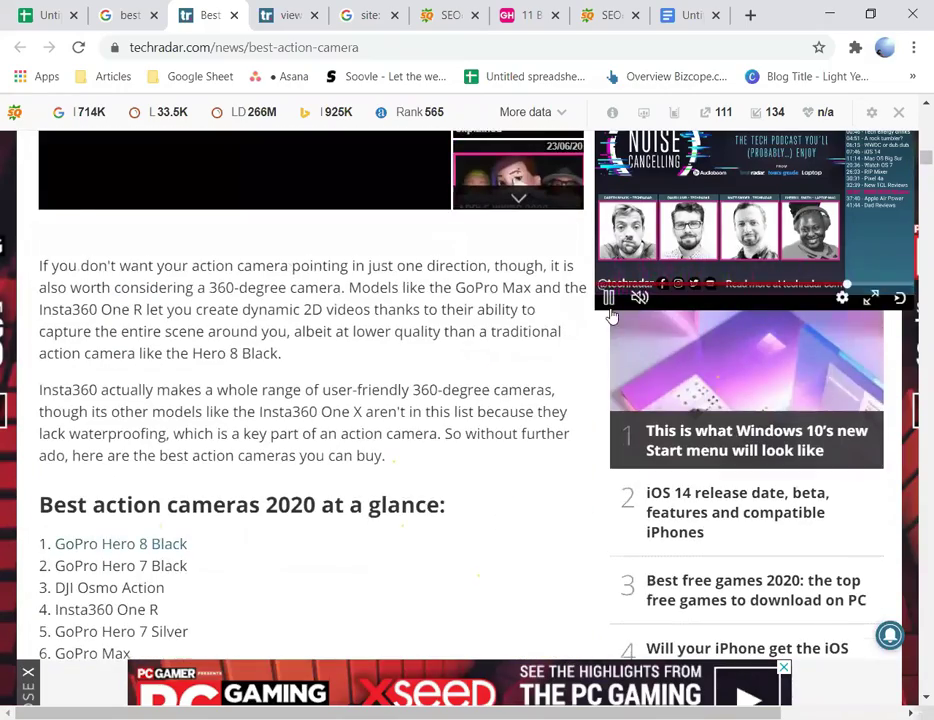
scroll(612, 316, up, 12)
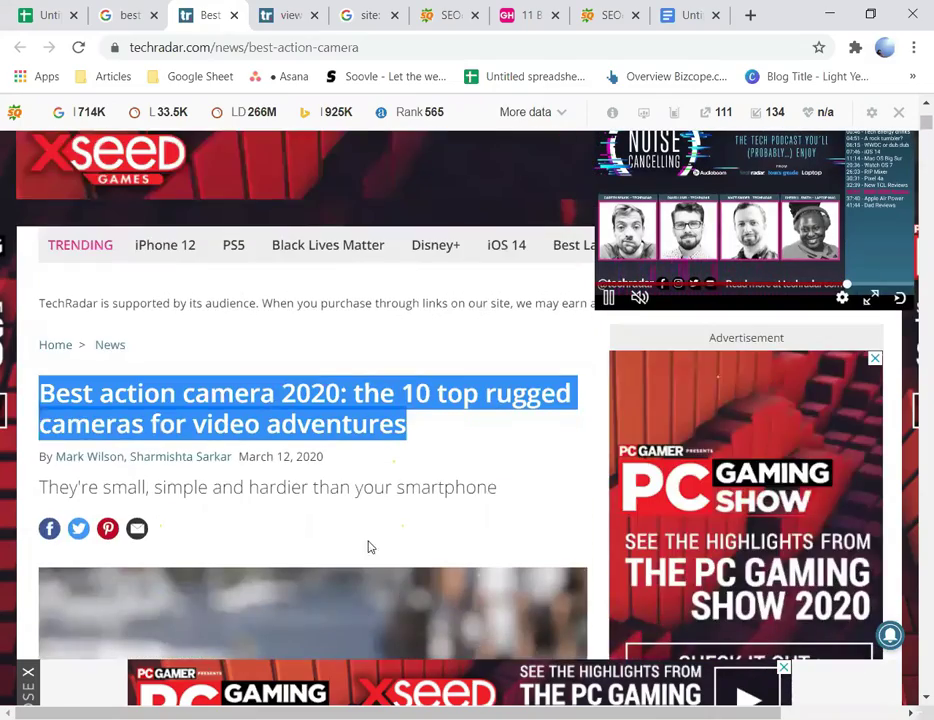
scroll(360, 545, down, 10)
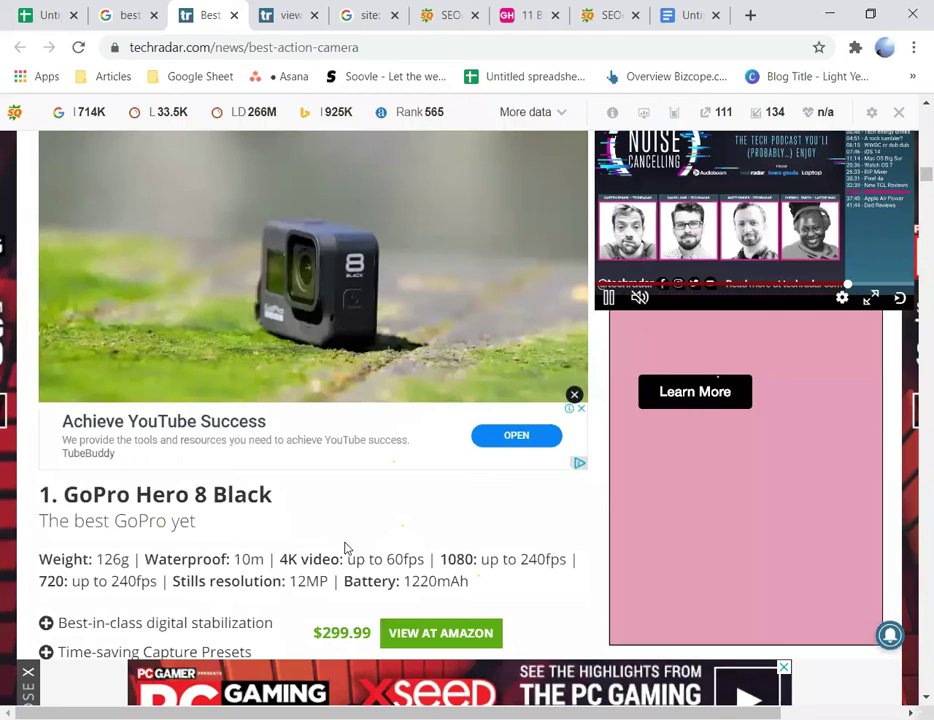
scroll(292, 499, up, 5)
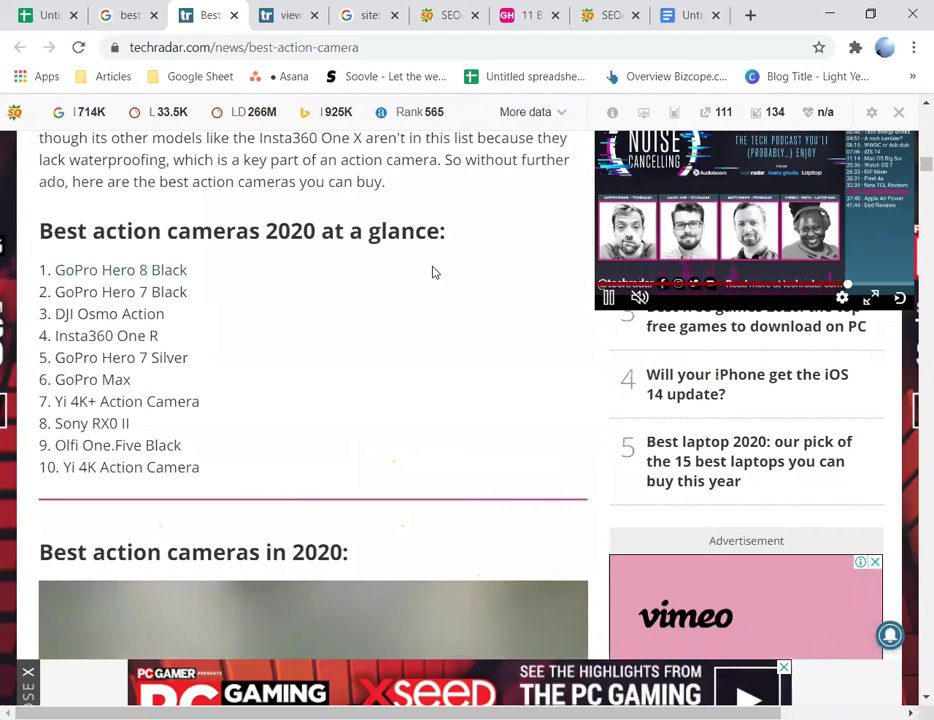
Step: Inspect the "Best action cameras 2020 at a glance:" subheading in the developer tools to check its heading tag, and close the tools
drag(448, 245, 32, 232)
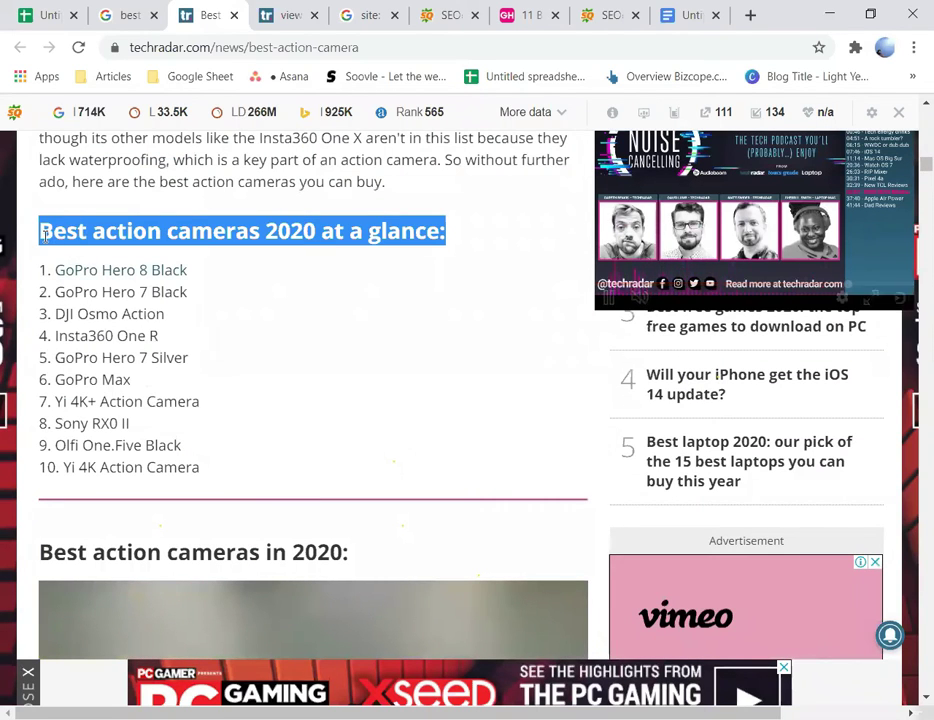
right_click(155, 227)
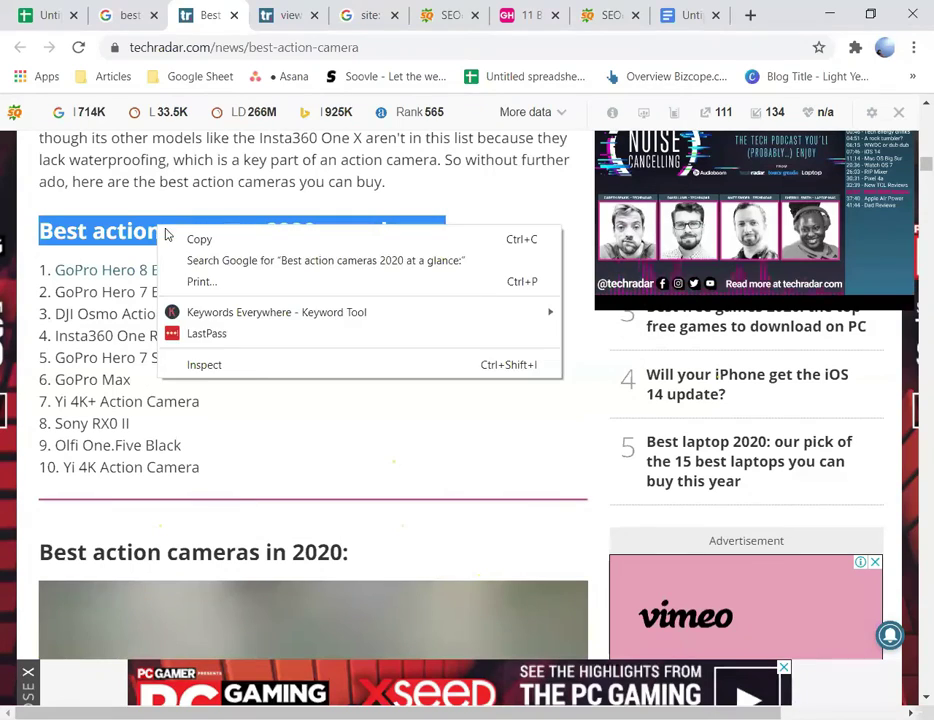
click(263, 366)
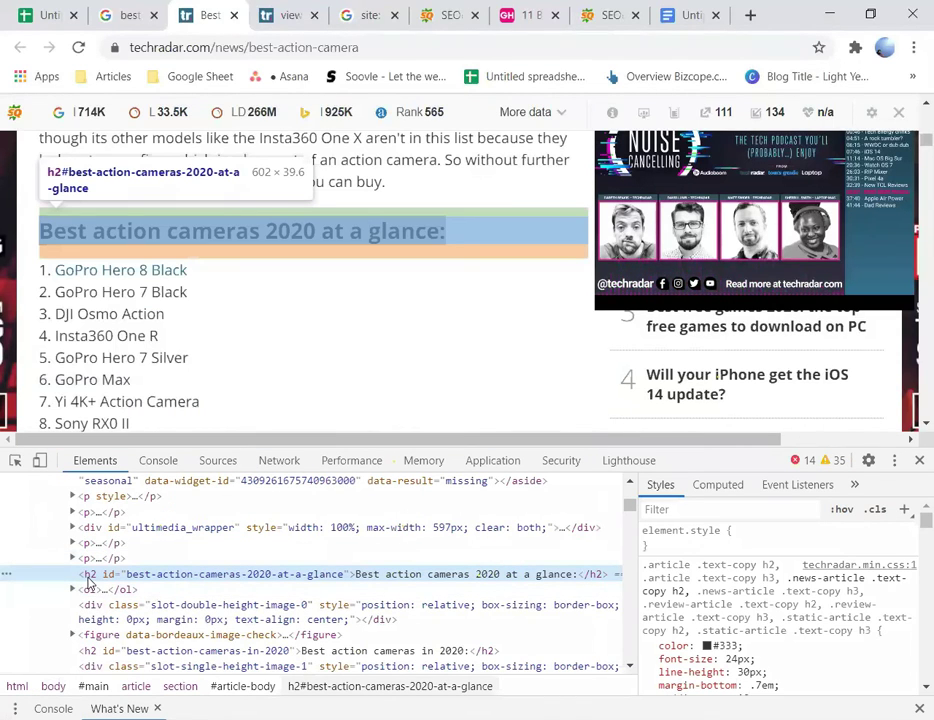
click(917, 461)
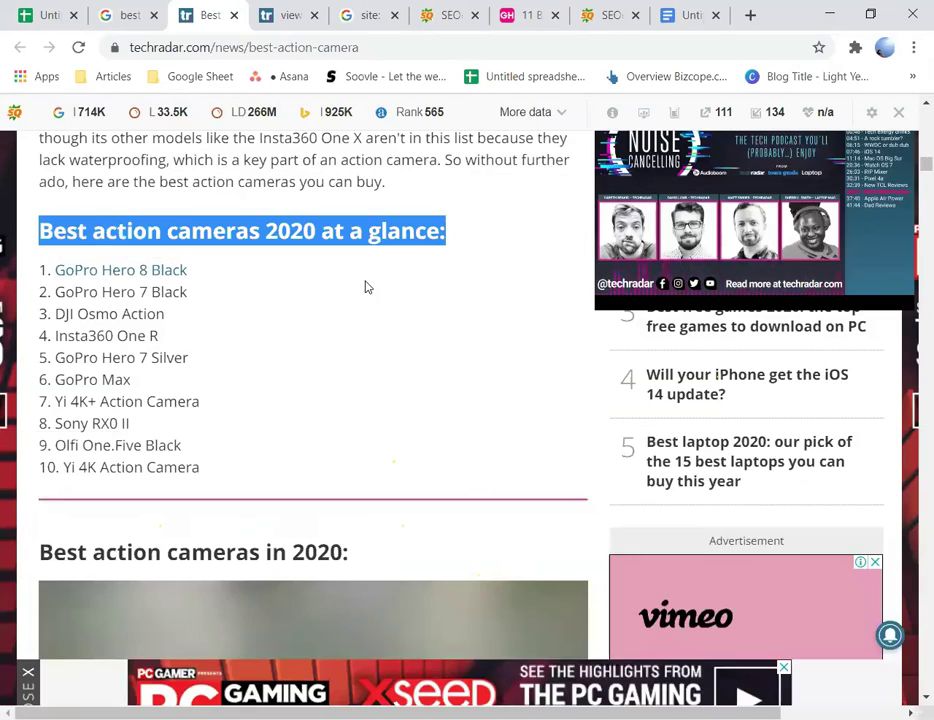
Step: Return to the start of the article and switch to the SEOquake audit of the goodhousekeeping page to view its headings
scroll(381, 307, up, 15)
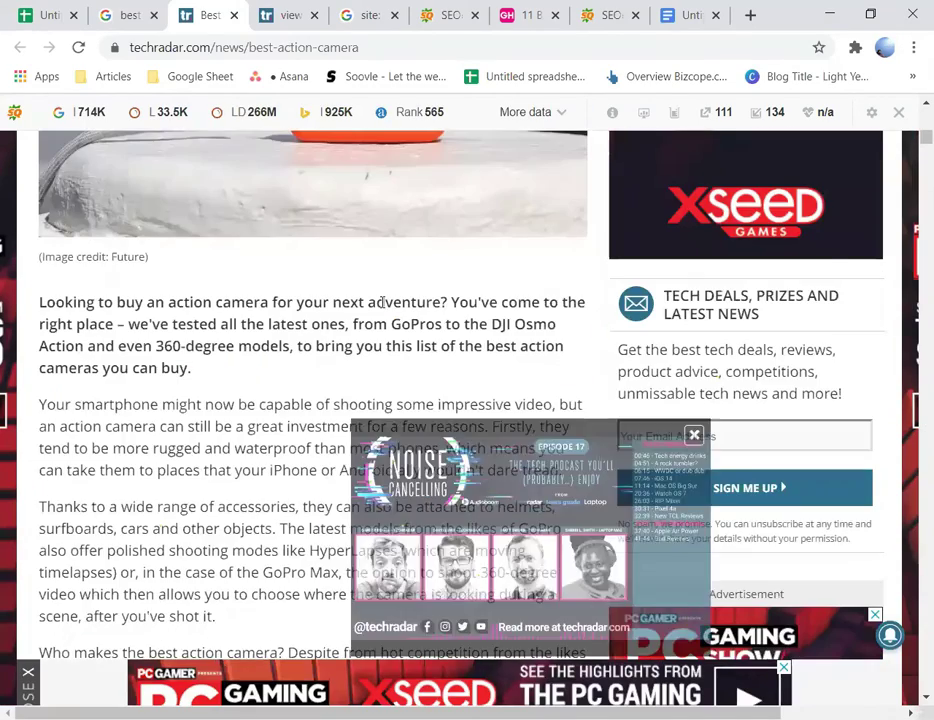
scroll(381, 305, up, 2)
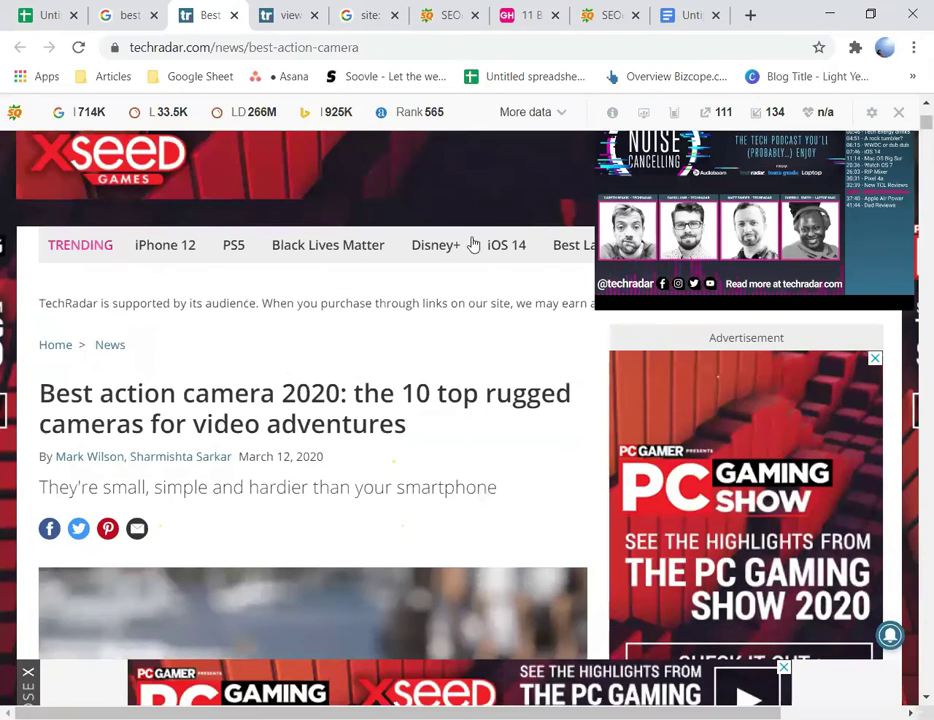
click(621, 9)
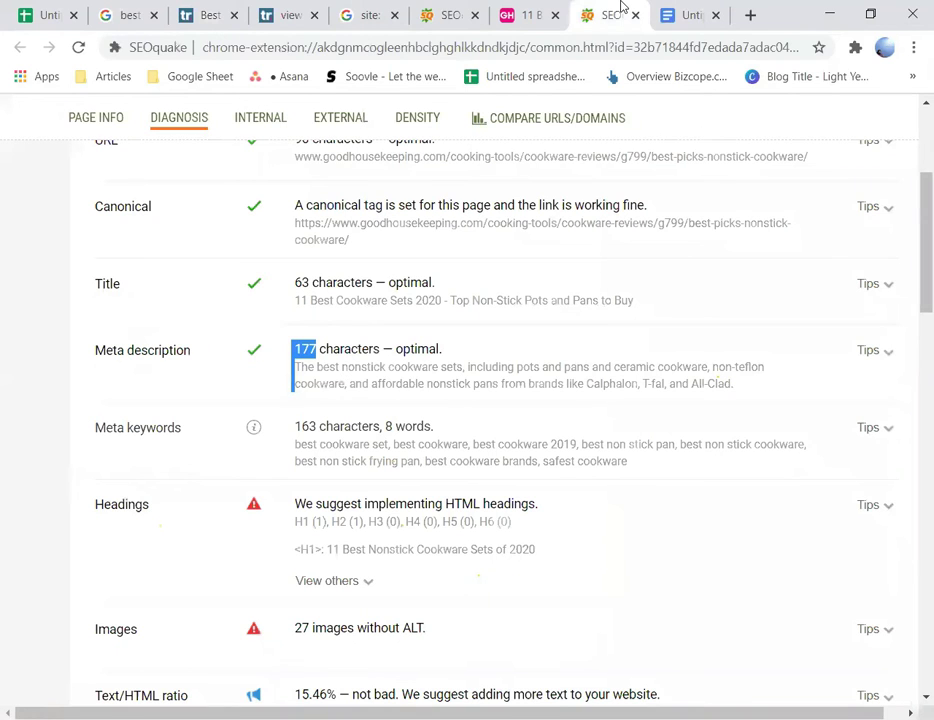
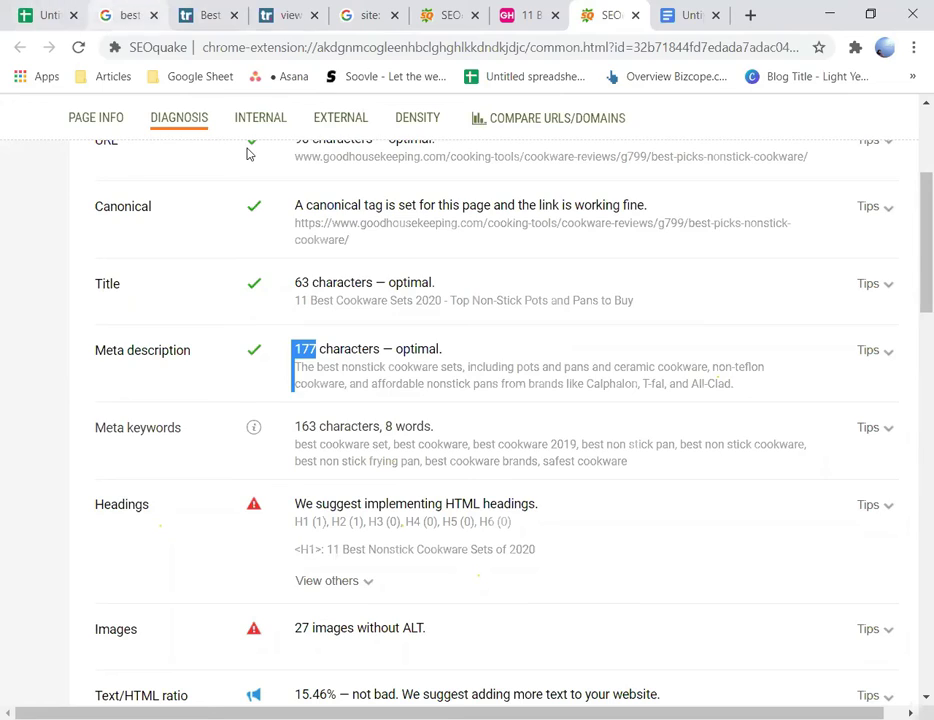
Step: Return to the techradar article and look through its introduction and first product sections
key(ctrl+2)
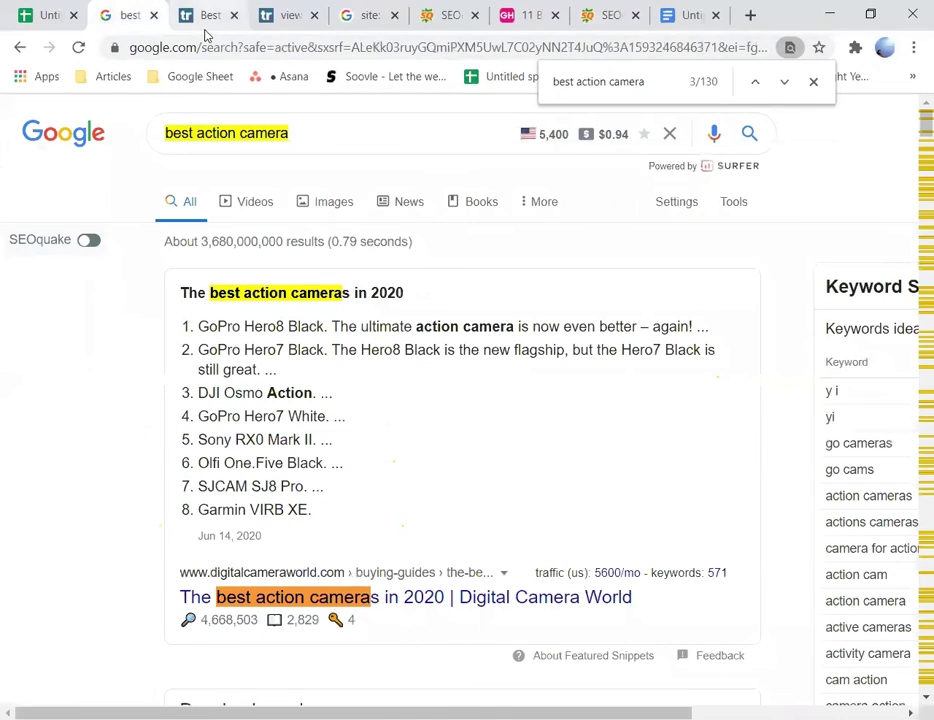
key(ctrl+3)
scroll(407, 355, down, 5)
scroll(420, 355, down, 15)
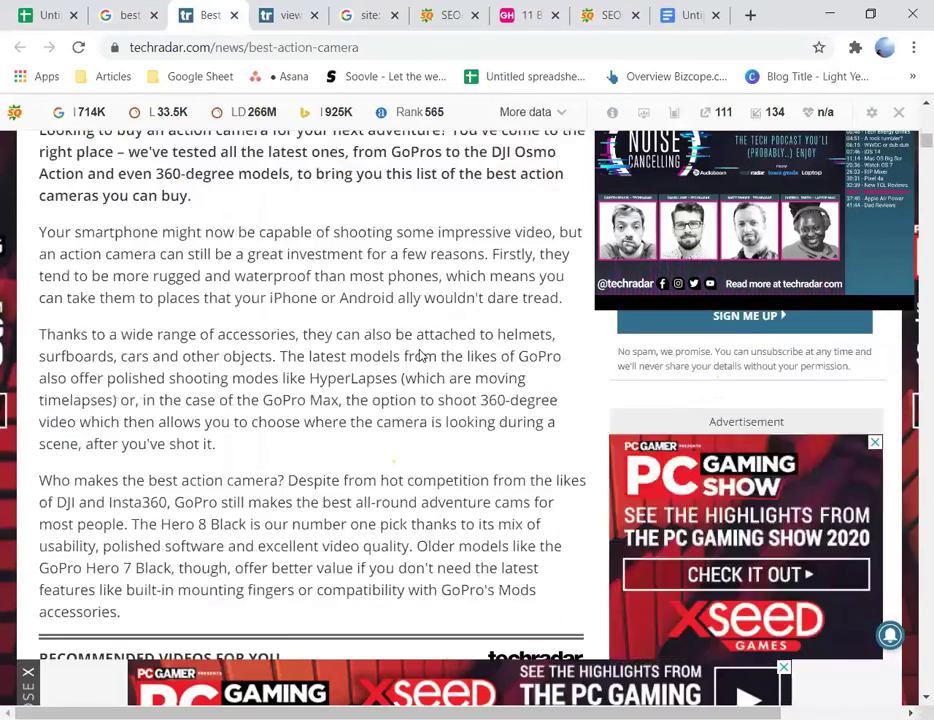
scroll(427, 349, down, 10)
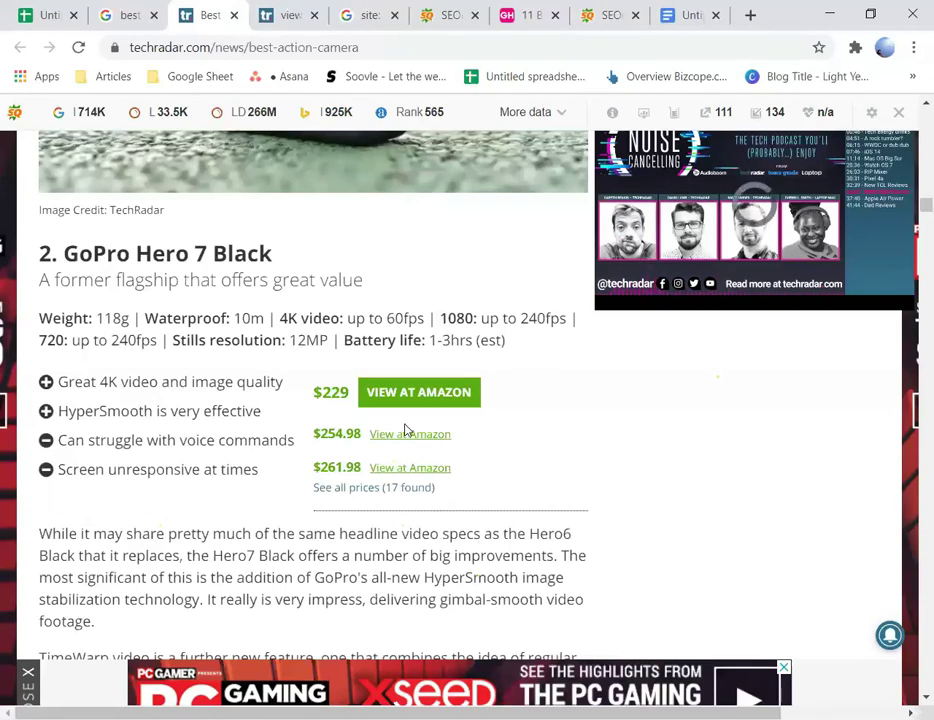
scroll(483, 370, down, 10)
Step: Highlight the keyword "Best action camera" in the article's main title and in its "at a glance" and "in 2020" subheadings
scroll(483, 370, up, 15)
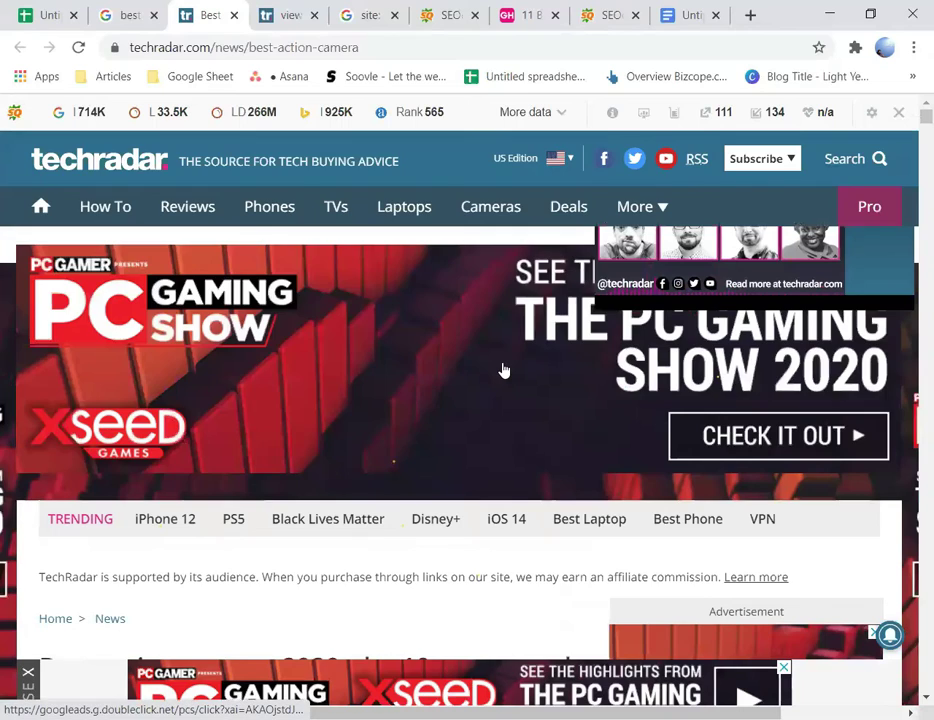
scroll(510, 370, down, 3)
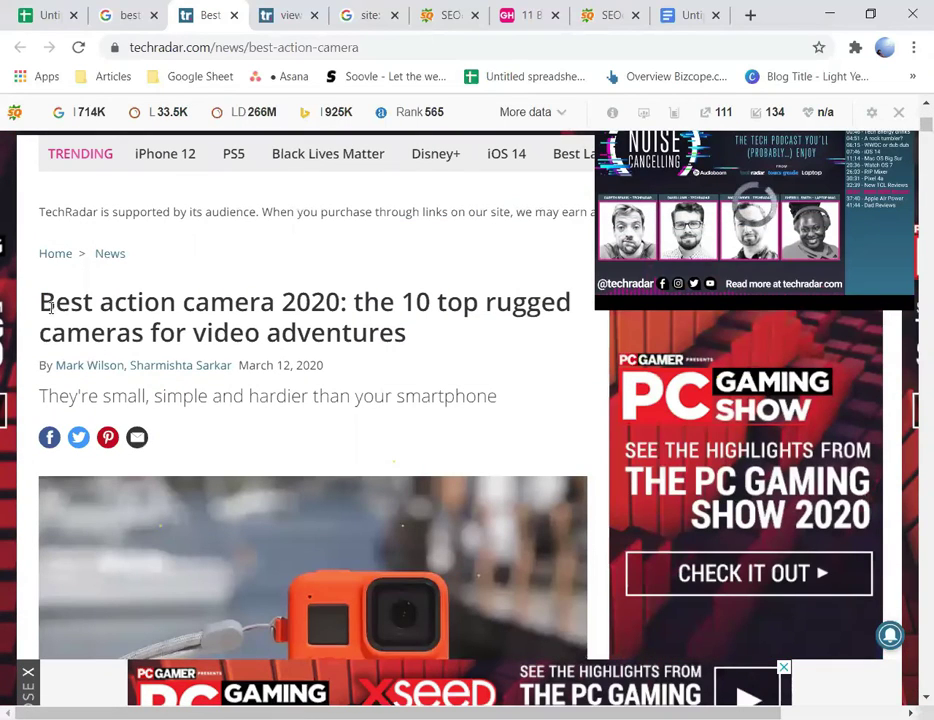
drag(41, 301, 287, 303)
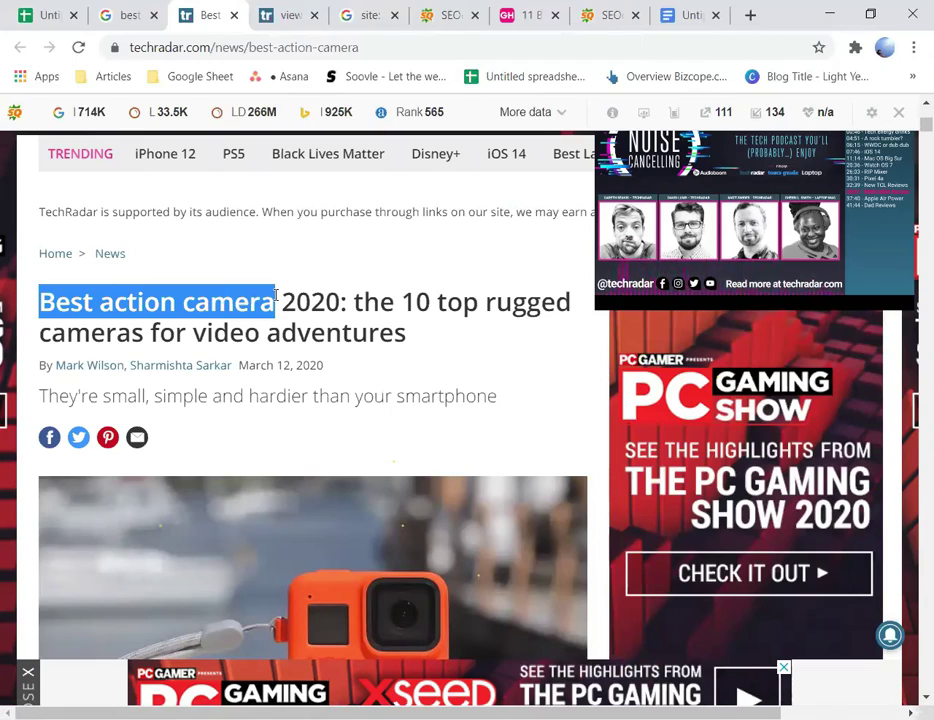
click(279, 301)
scroll(328, 371, down, 10)
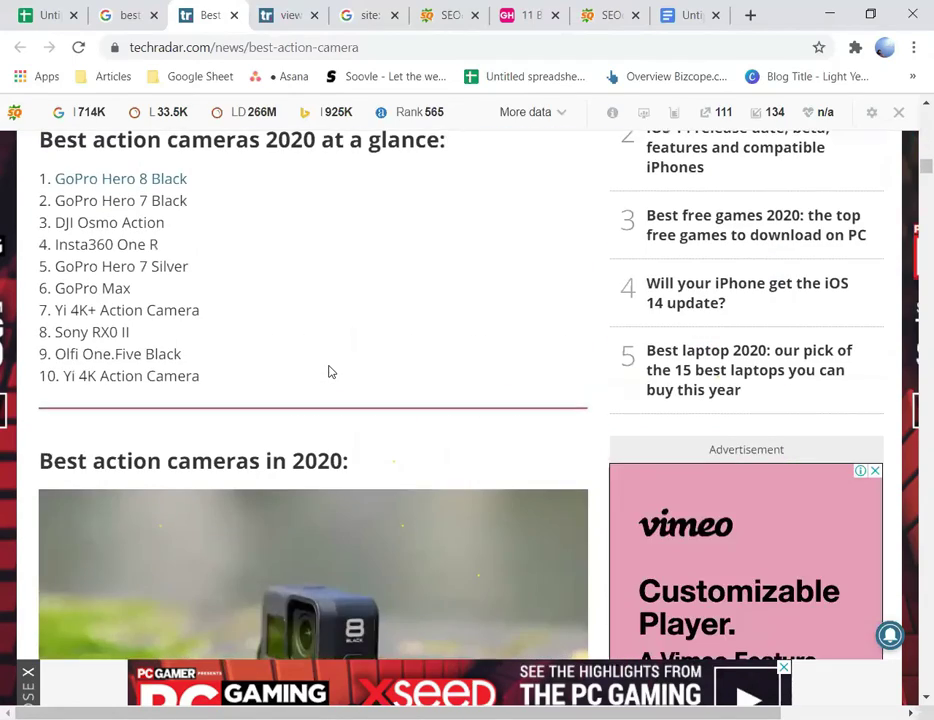
scroll(67, 313, up, 2)
drag(40, 322, 252, 328)
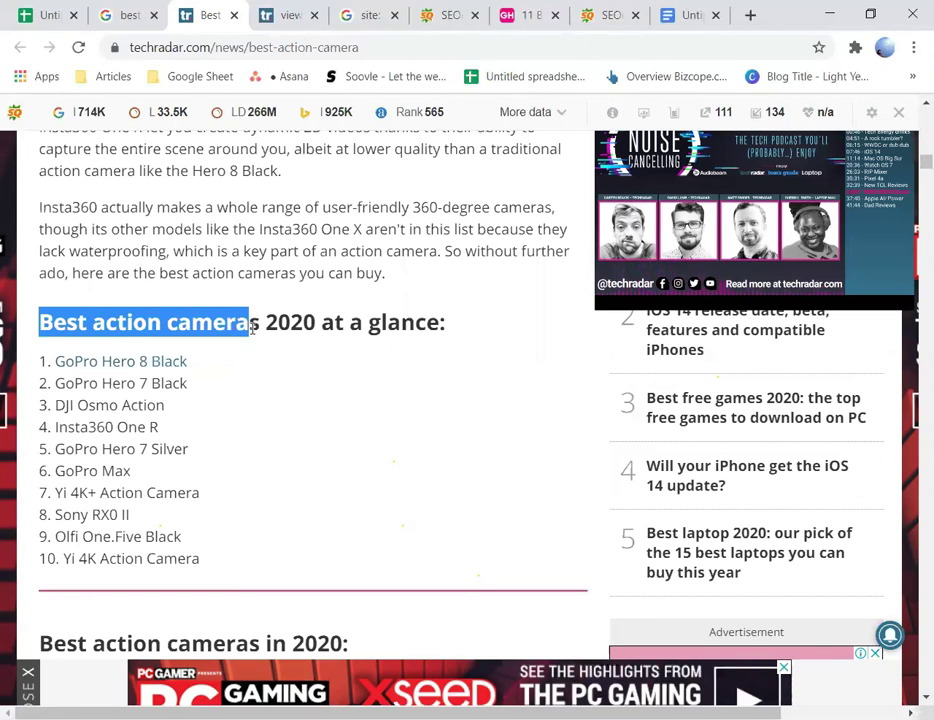
scroll(207, 345, down, 3)
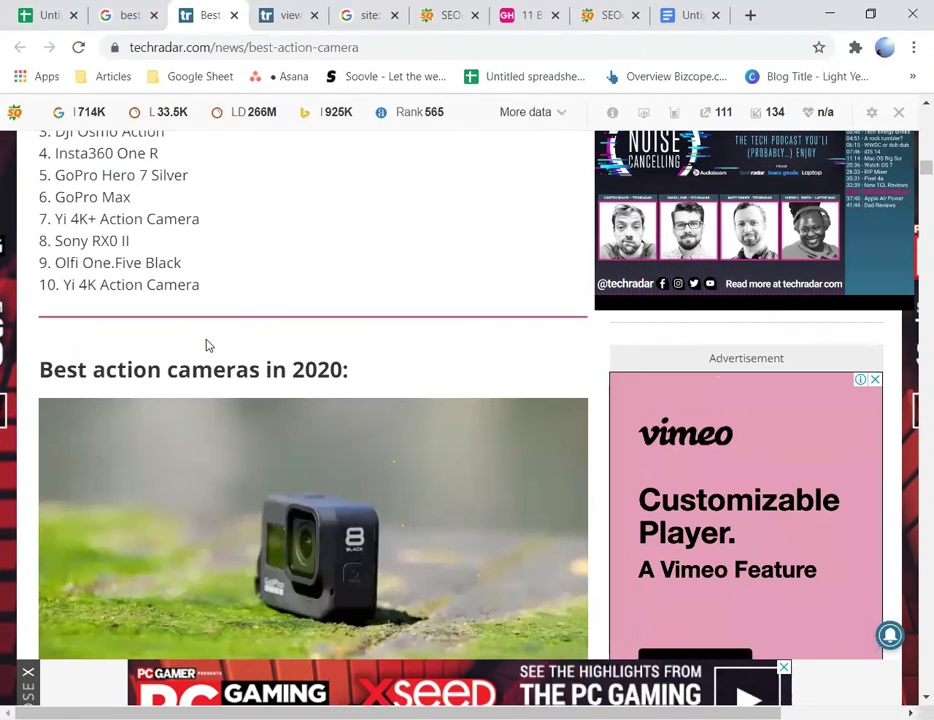
drag(39, 370, 252, 370)
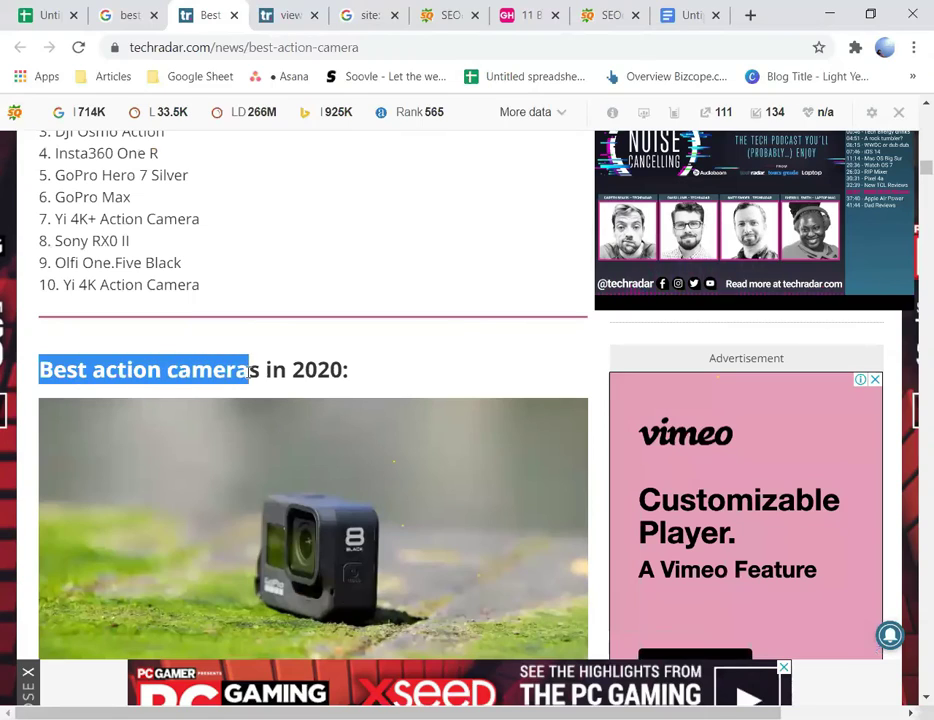
Step: Examine the numbered product headings further down the article, as far as the Sony RX0 II entry
scroll(135, 386, down, 18)
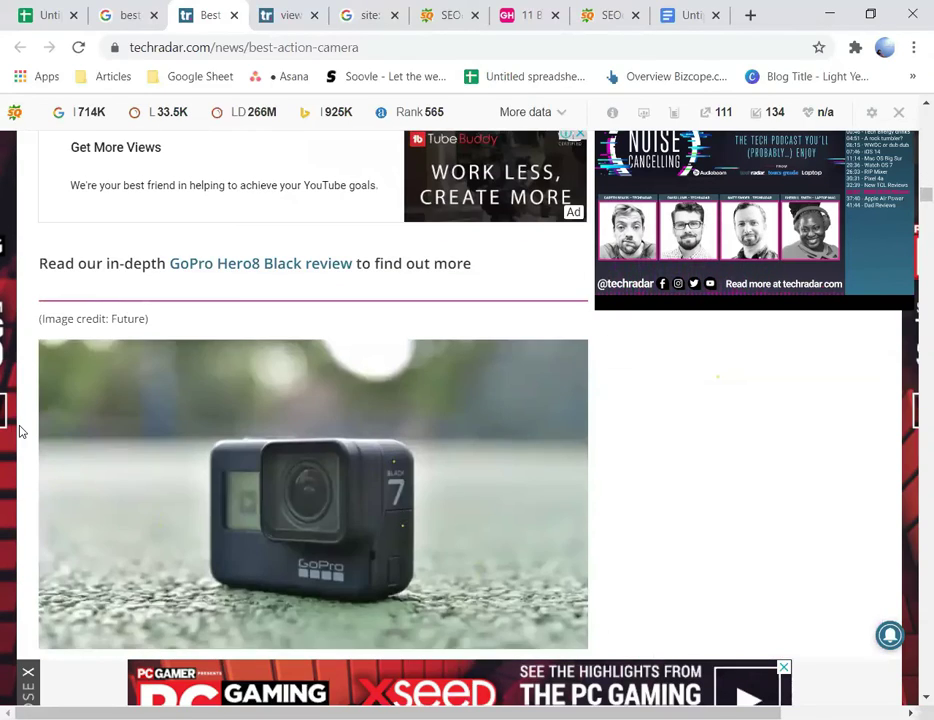
scroll(142, 348, down, 10)
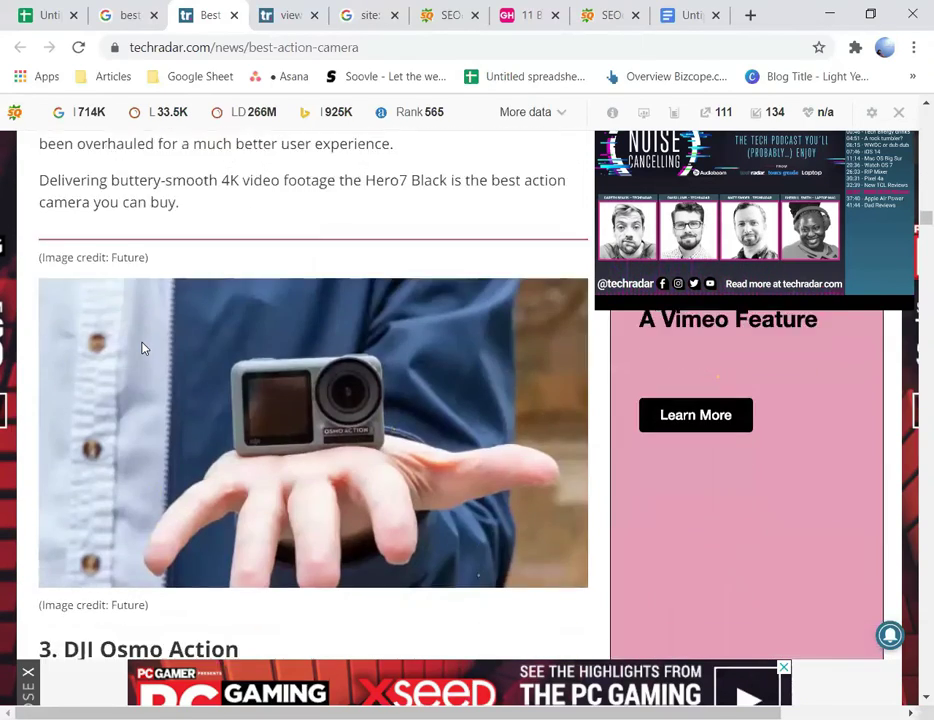
scroll(142, 348, down, 16)
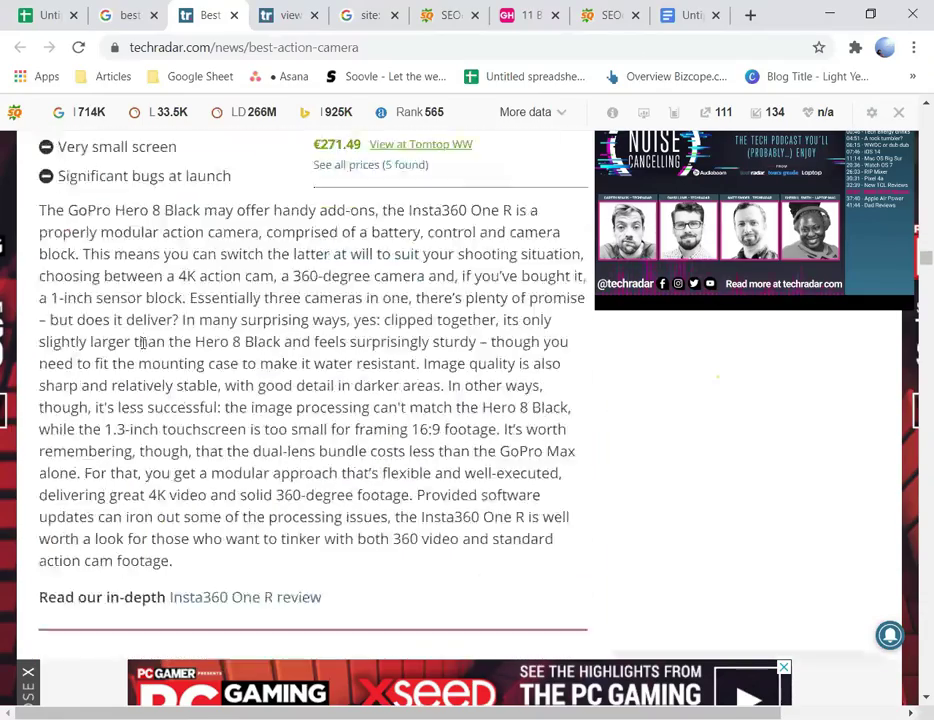
scroll(142, 348, down, 13)
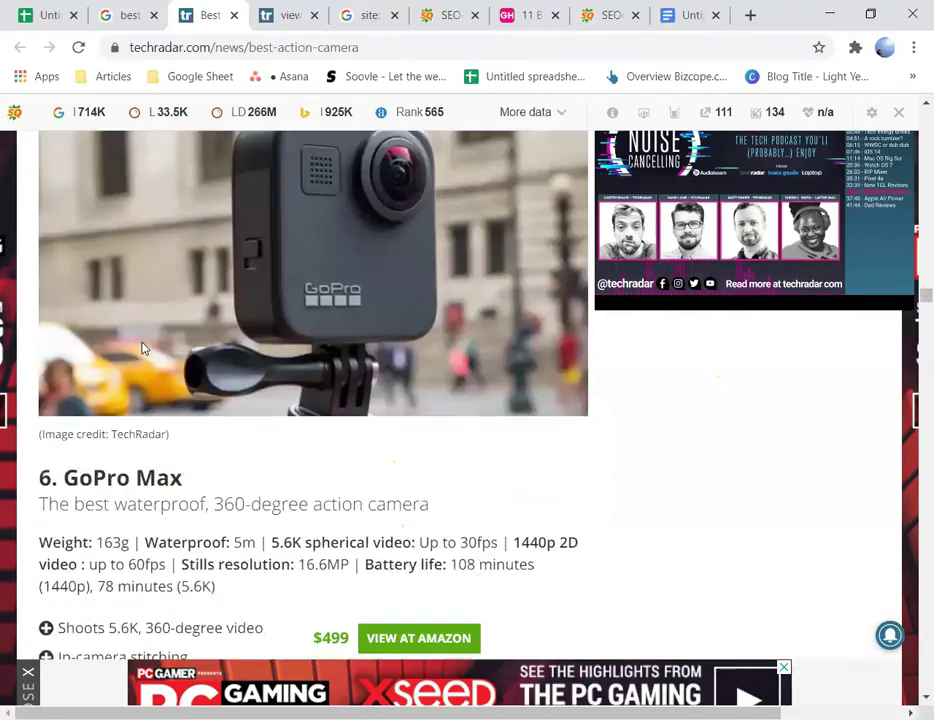
scroll(143, 345, down, 16)
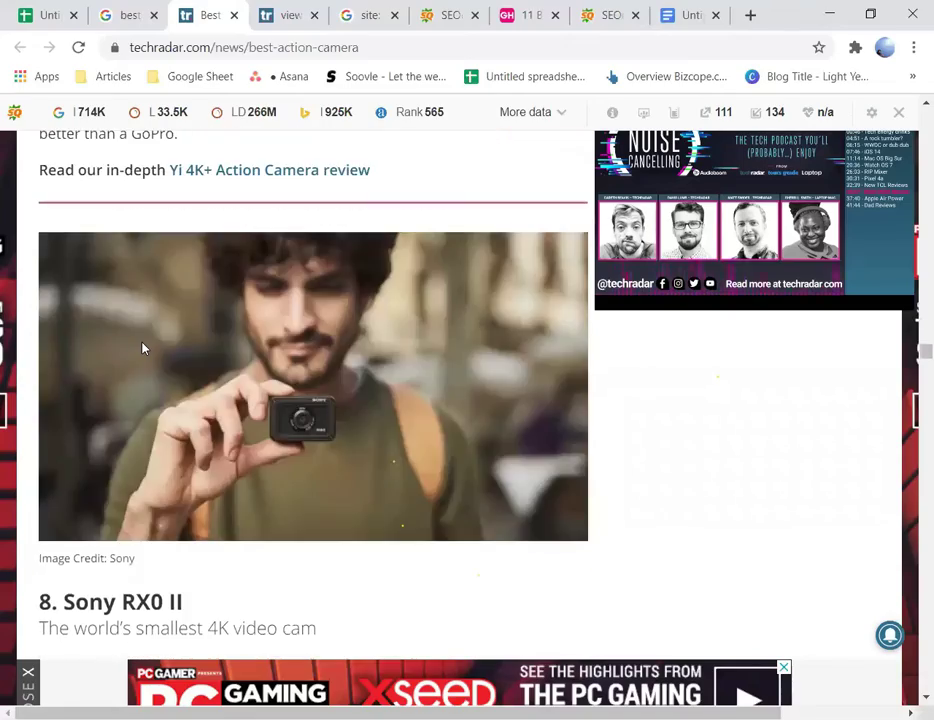
scroll(142, 348, up, 12)
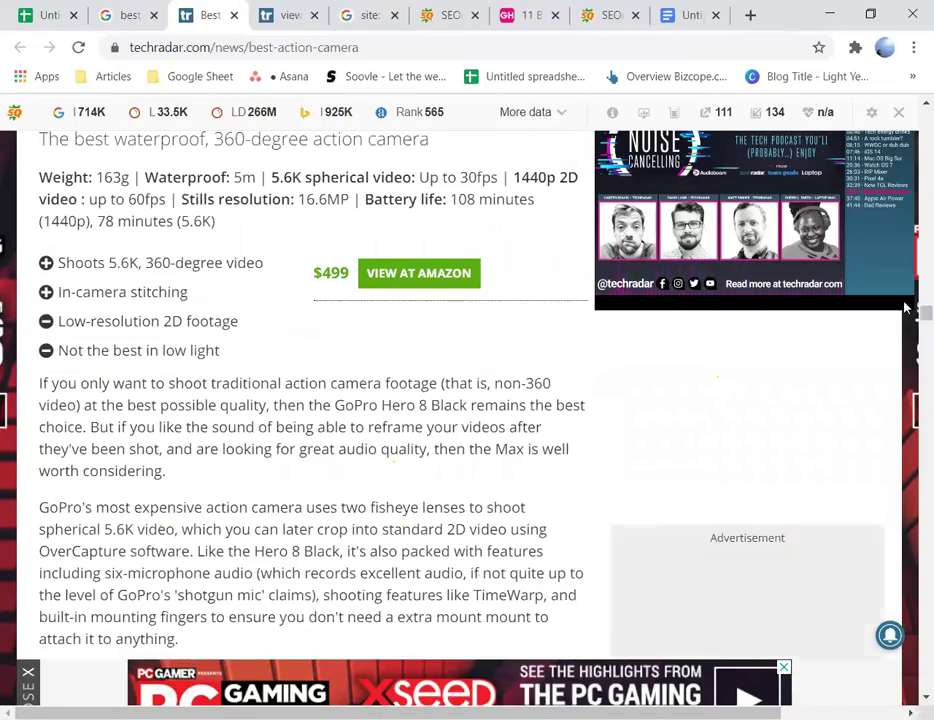
Step: Go back to the start of the article and highlight "Best action camera" in the main title again
drag(912, 315, 912, 117)
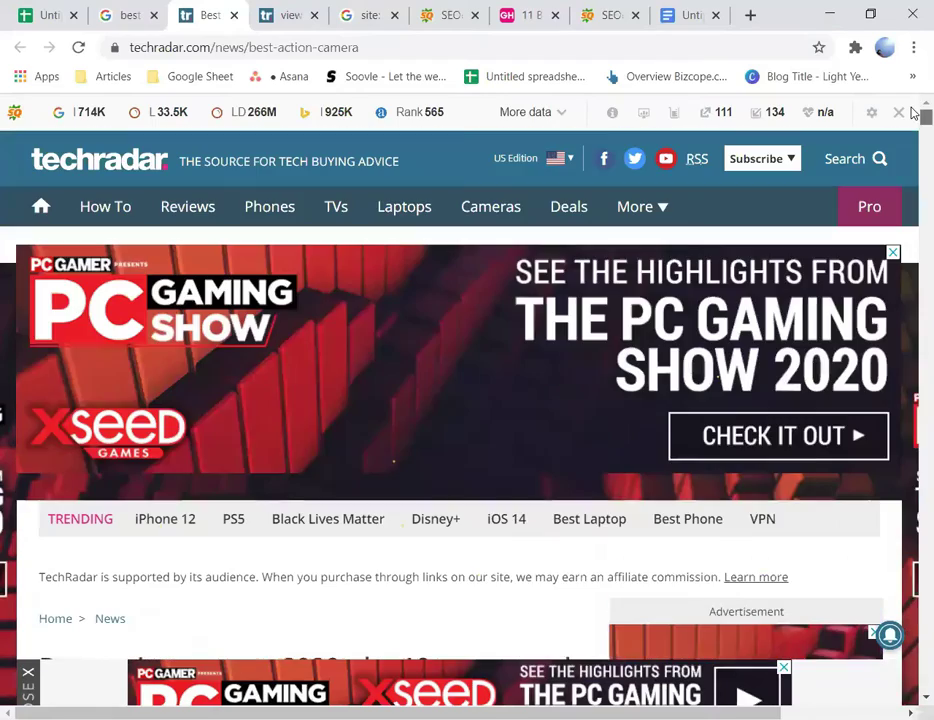
scroll(455, 346, down, 5)
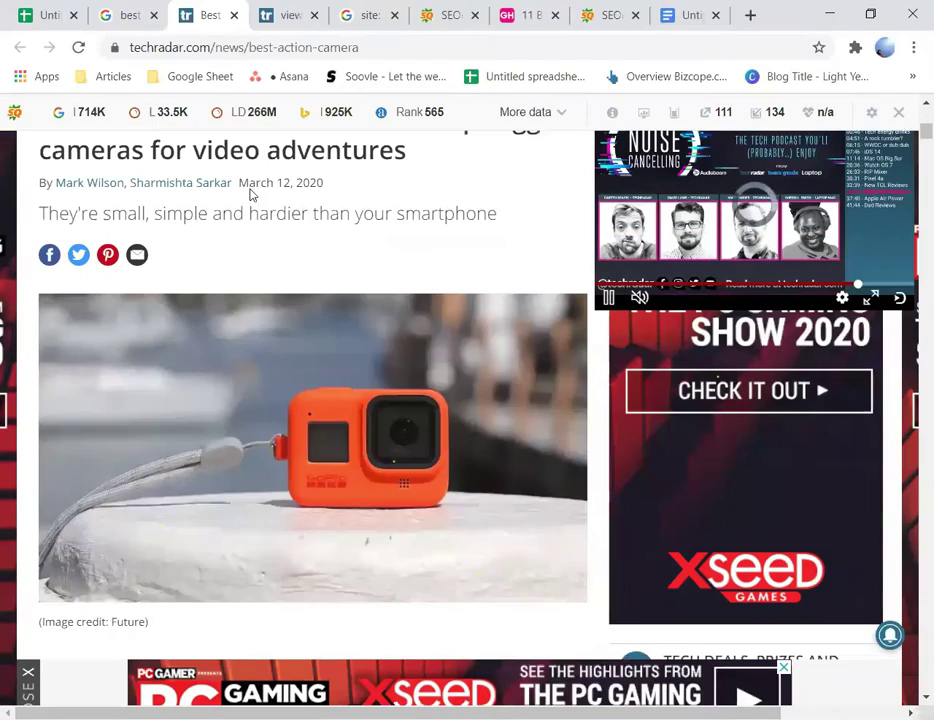
scroll(277, 214, up, 1)
scroll(277, 214, up, 1)
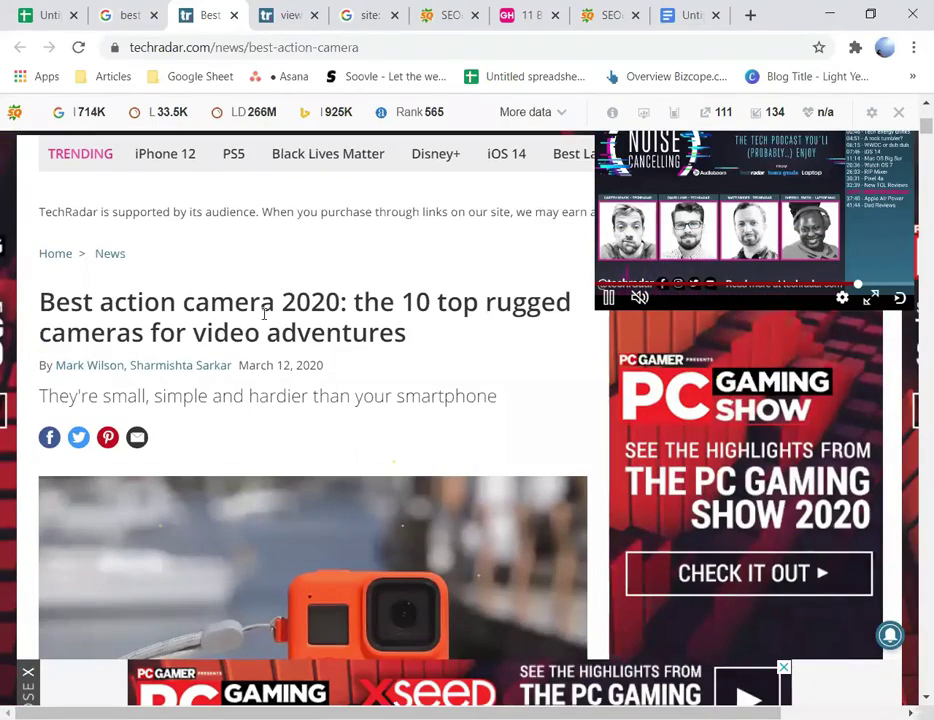
drag(275, 301, 30, 297)
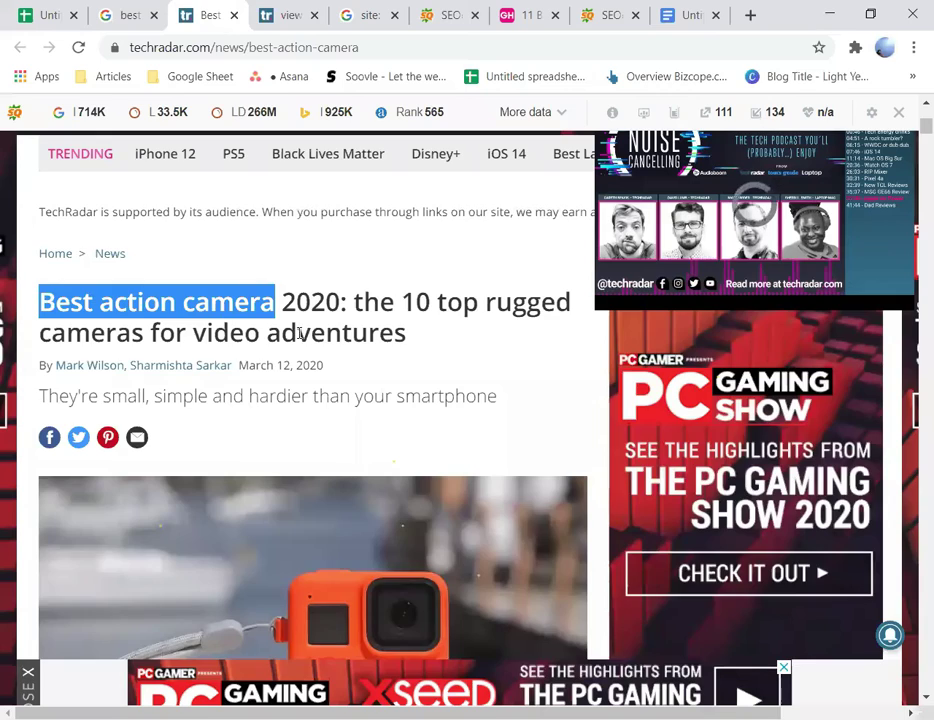
Step: Look through the article's "at a glance" list and its numbered product headings as far as the GoPro Max entry
scroll(404, 379, down, 5)
scroll(400, 390, down, 10)
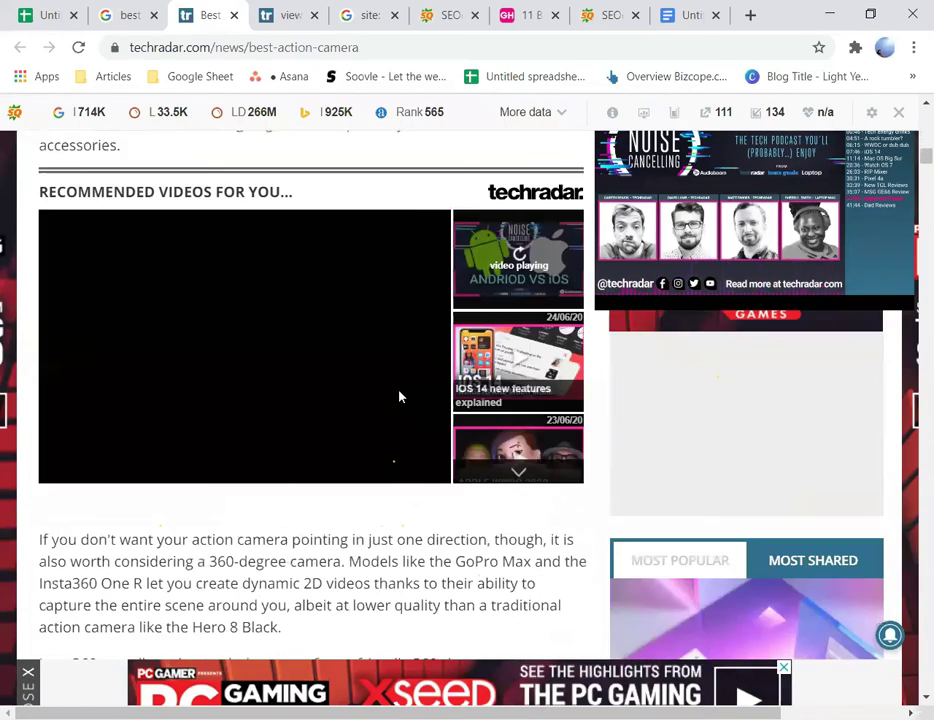
scroll(399, 397, down, 1)
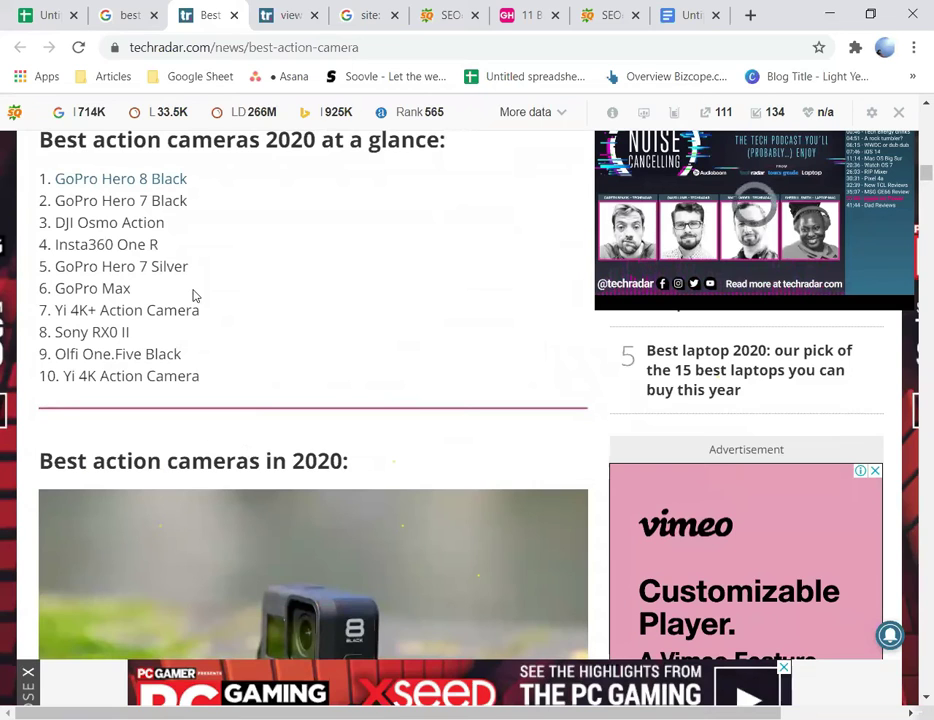
scroll(258, 307, up, 2)
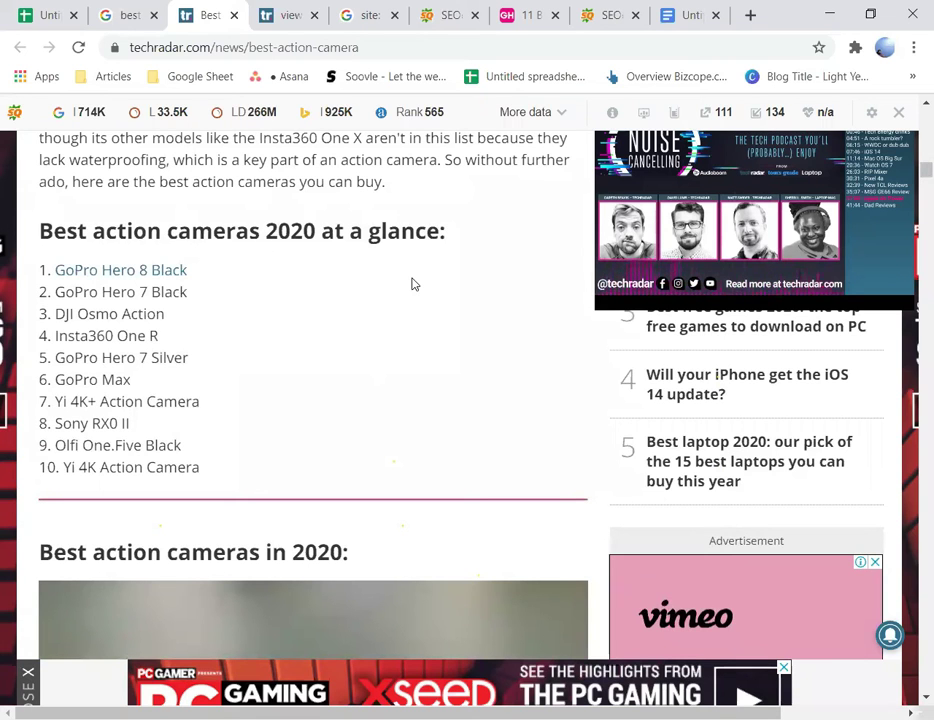
scroll(415, 285, down, 20)
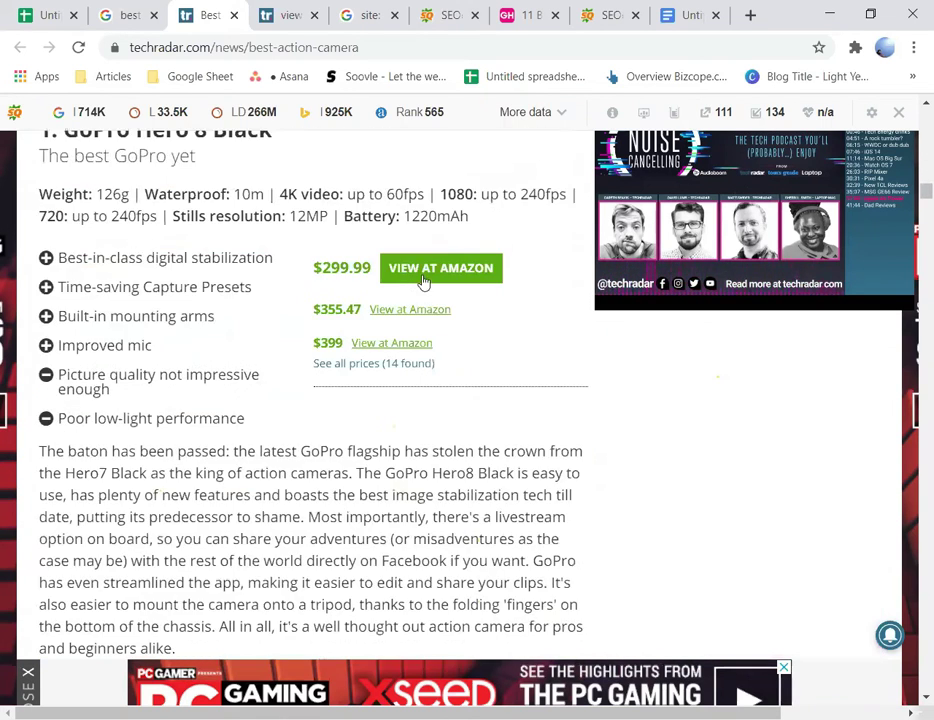
scroll(437, 295, down, 20)
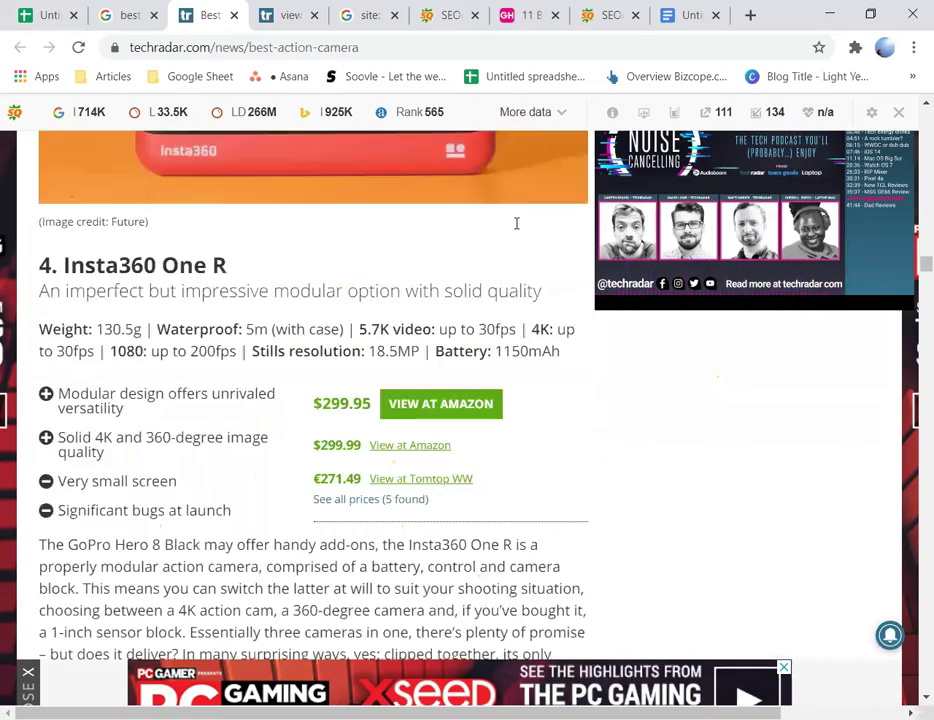
scroll(531, 221, down, 4)
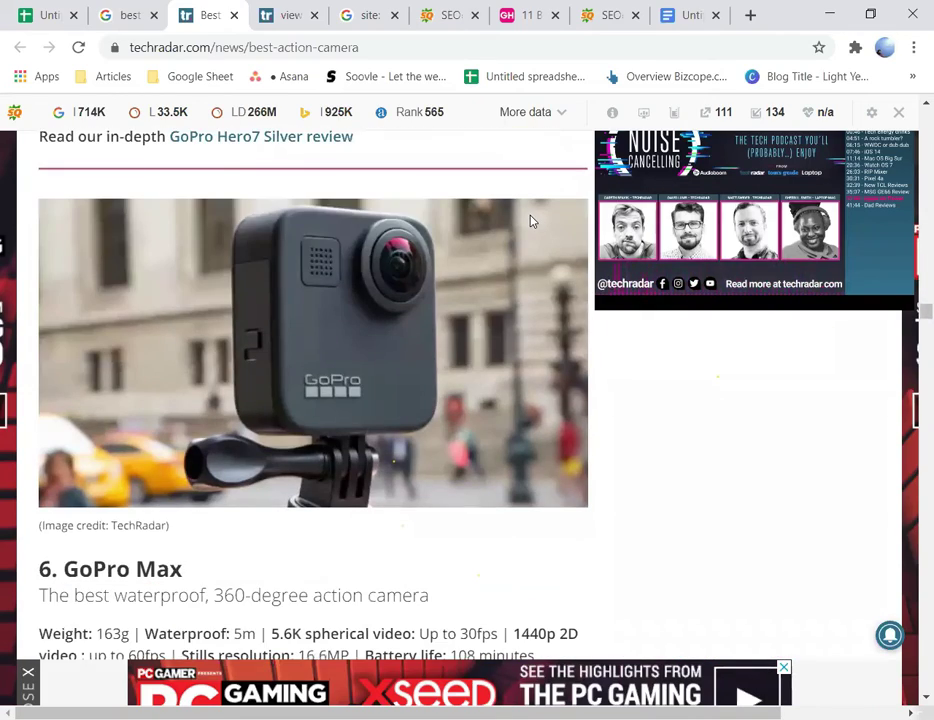
scroll(531, 229, down, 4)
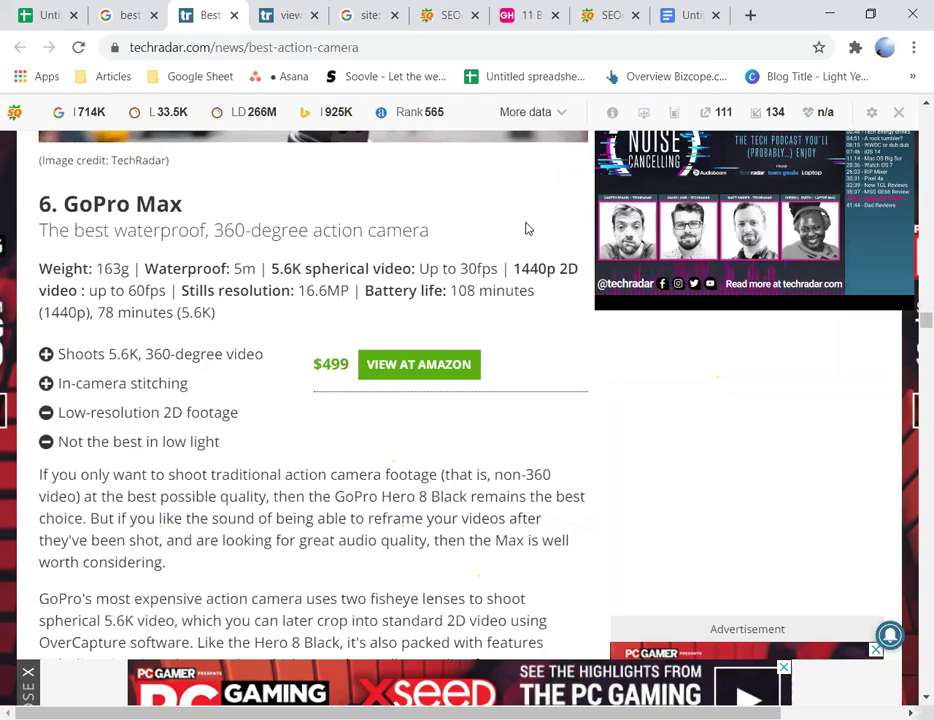
scroll(528, 229, up, 20)
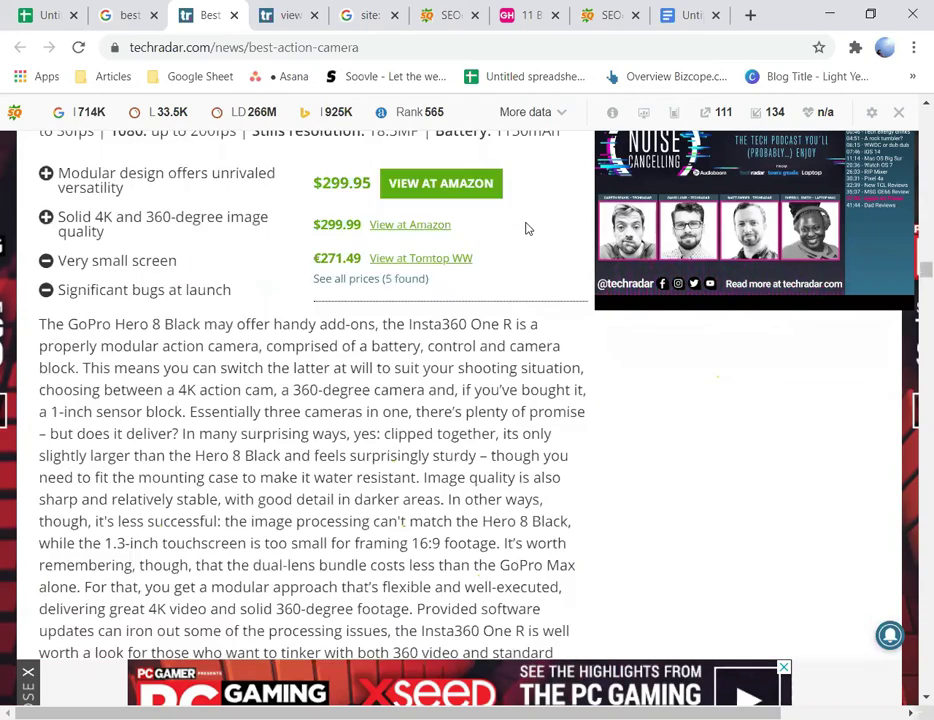
scroll(530, 235, up, 4)
scroll(540, 320, down, 20)
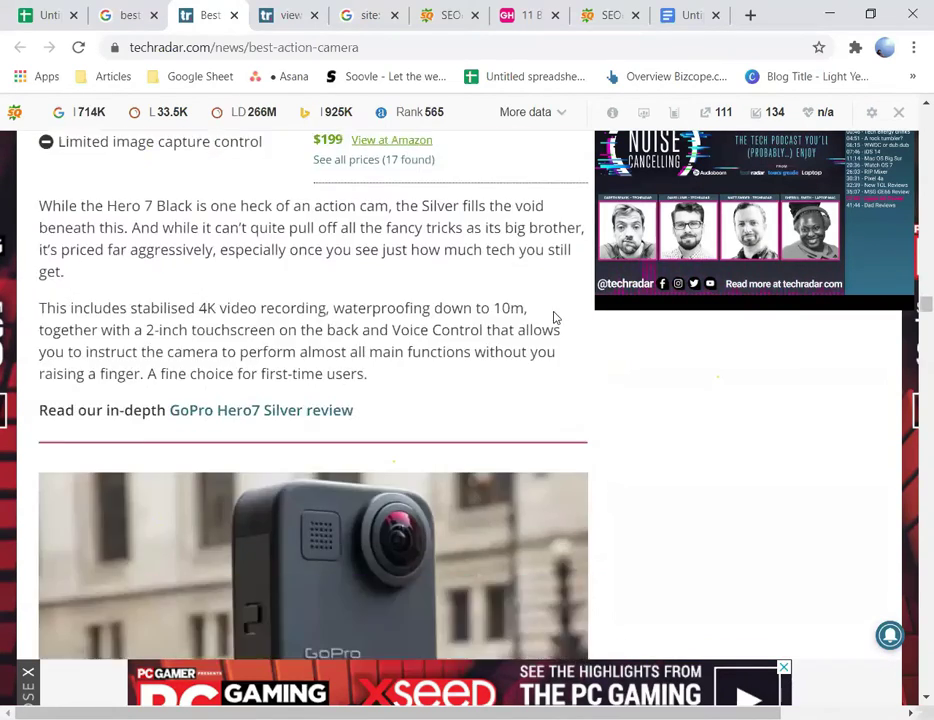
Step: Examine the headings section of the Good Housekeeping page's SEOquake diagnosis, expanding the full heading list and collapsing it again
click(600, 15)
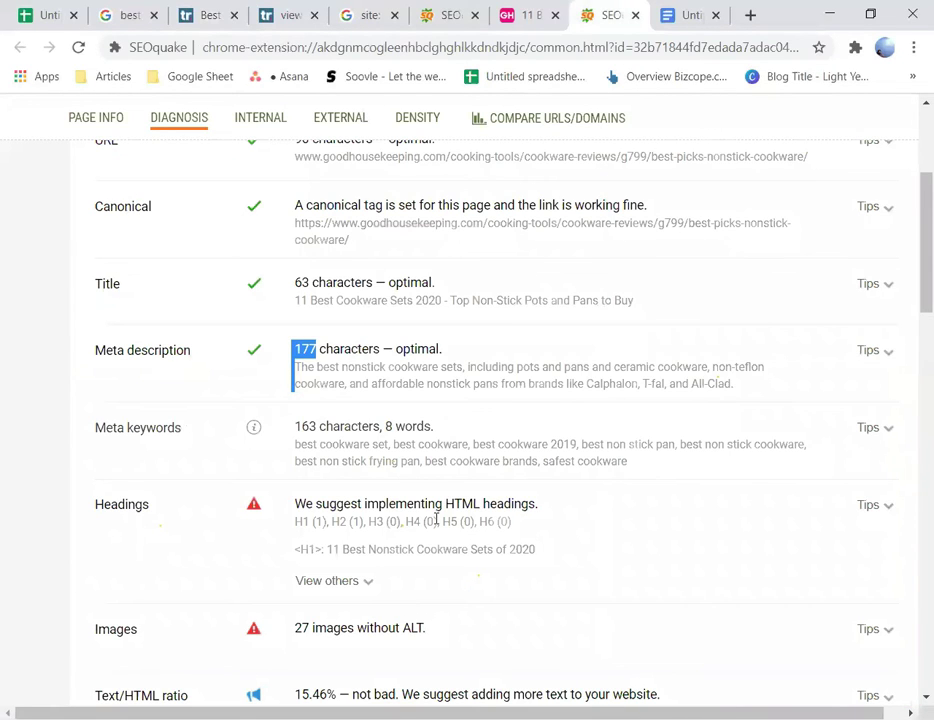
scroll(436, 519, down, 2)
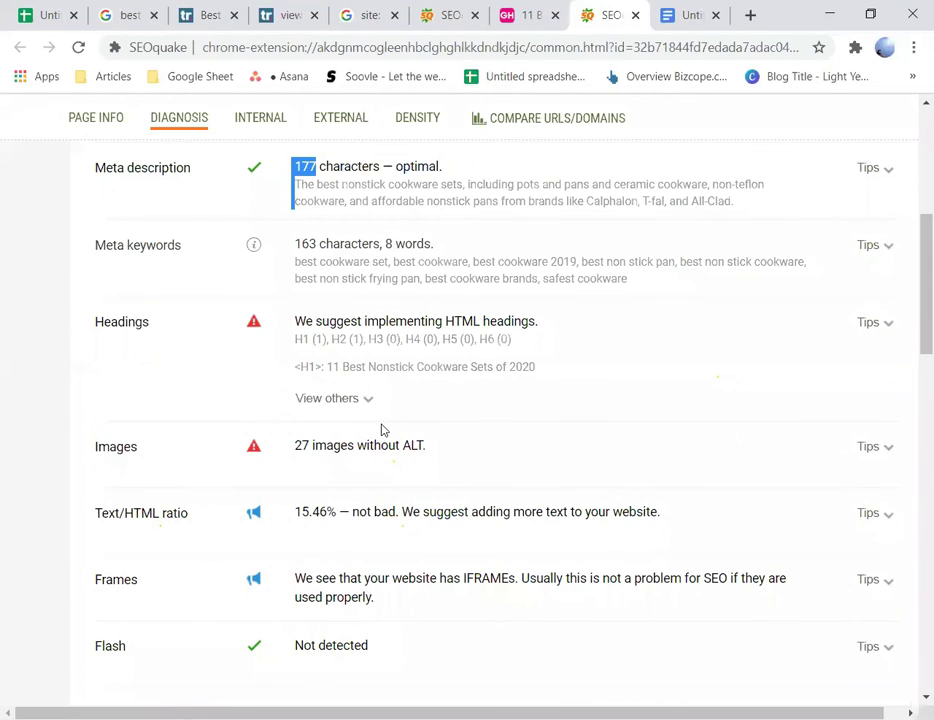
scroll(370, 430, up, 1)
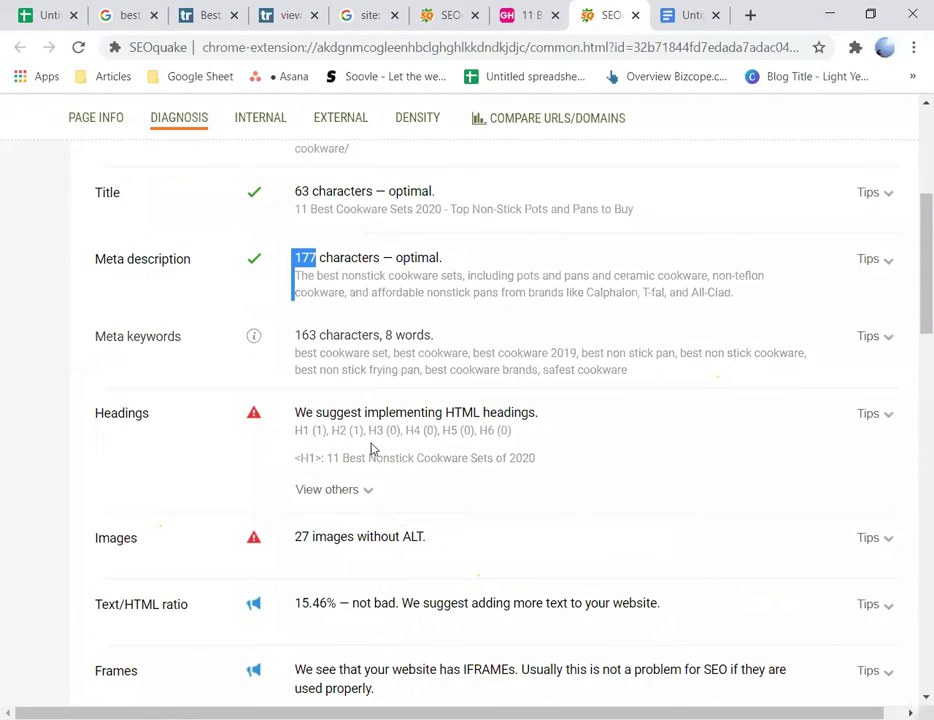
click(365, 490)
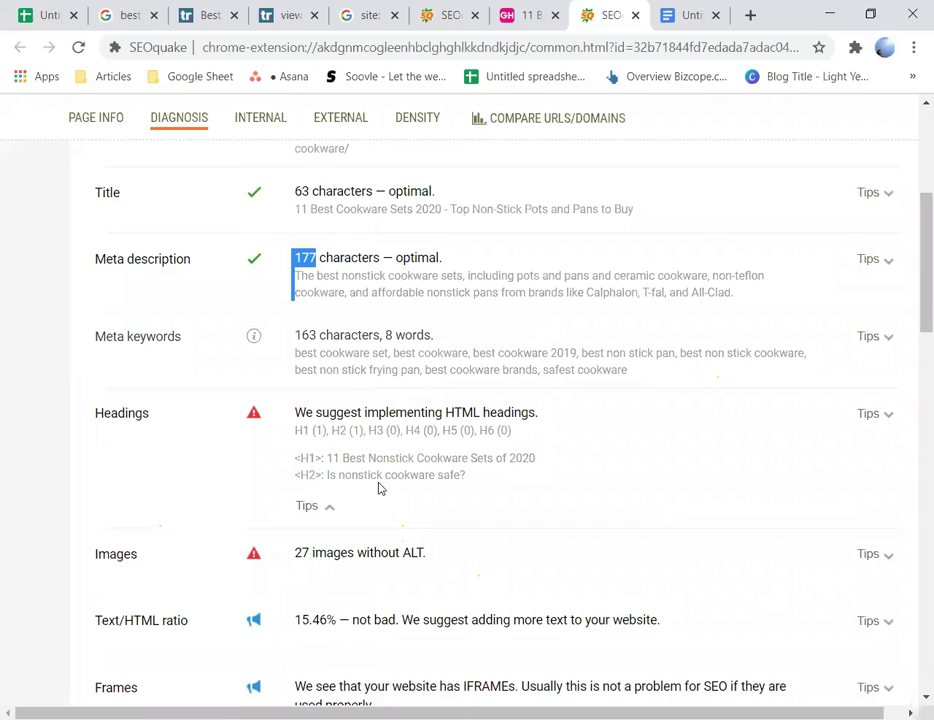
click(330, 507)
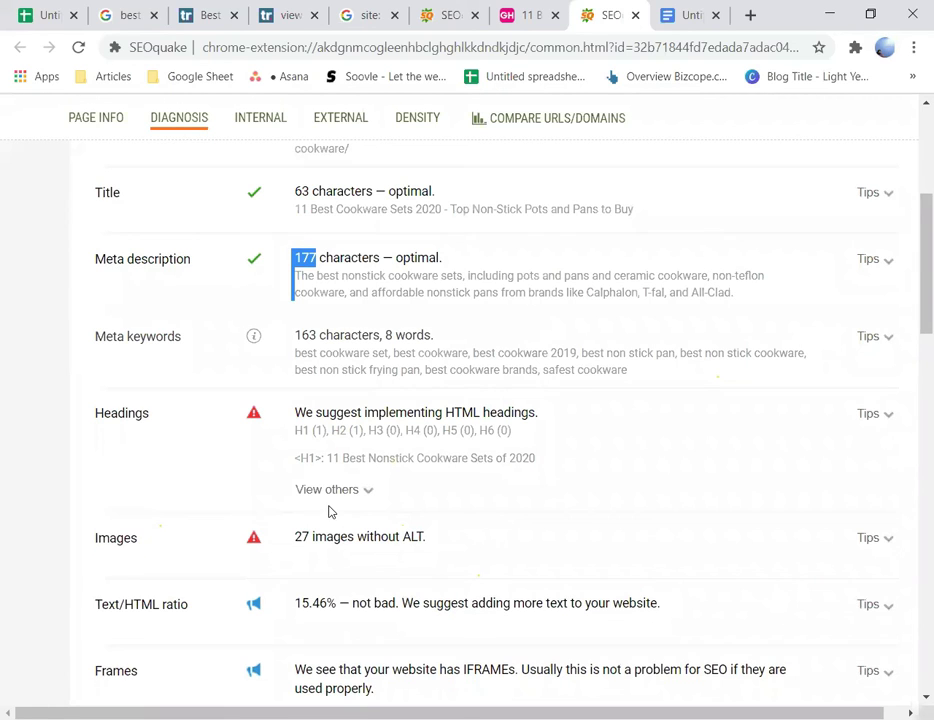
Step: Review the H1 to H3 heading list in the techradar page's SEOquake diagnosis, down to the DJI Osmo Pocket heading
click(444, 15)
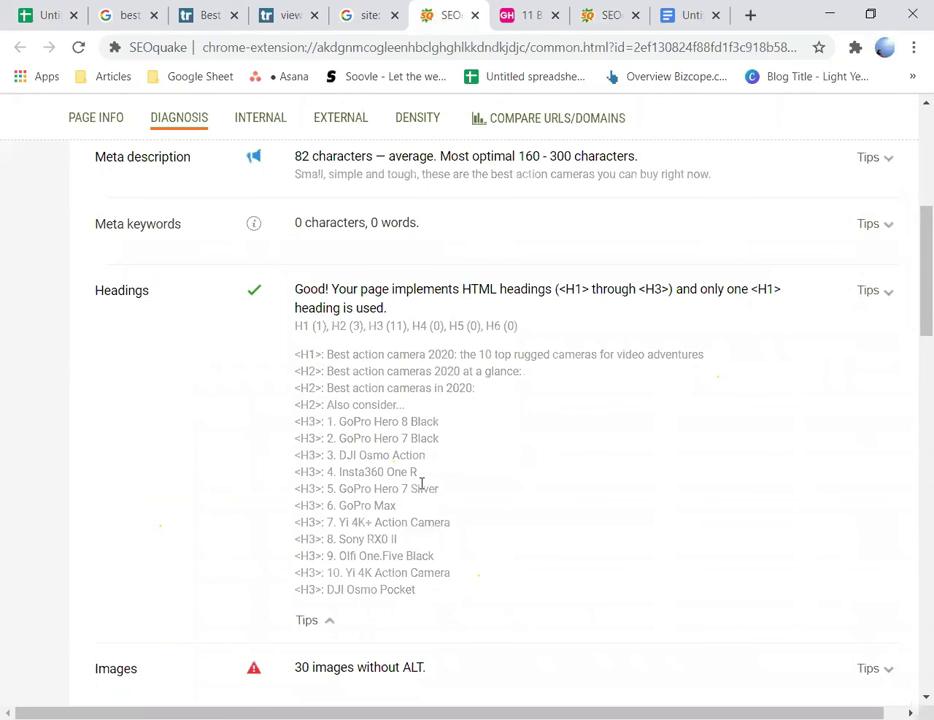
scroll(421, 483, up, 5)
scroll(421, 483, down, 10)
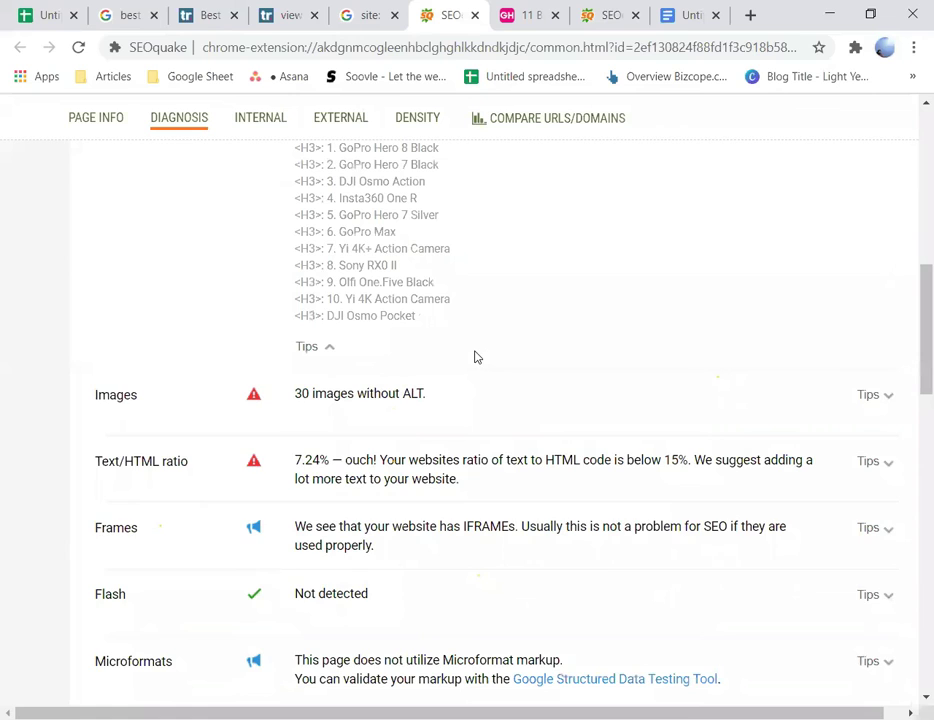
scroll(475, 357, up, 3)
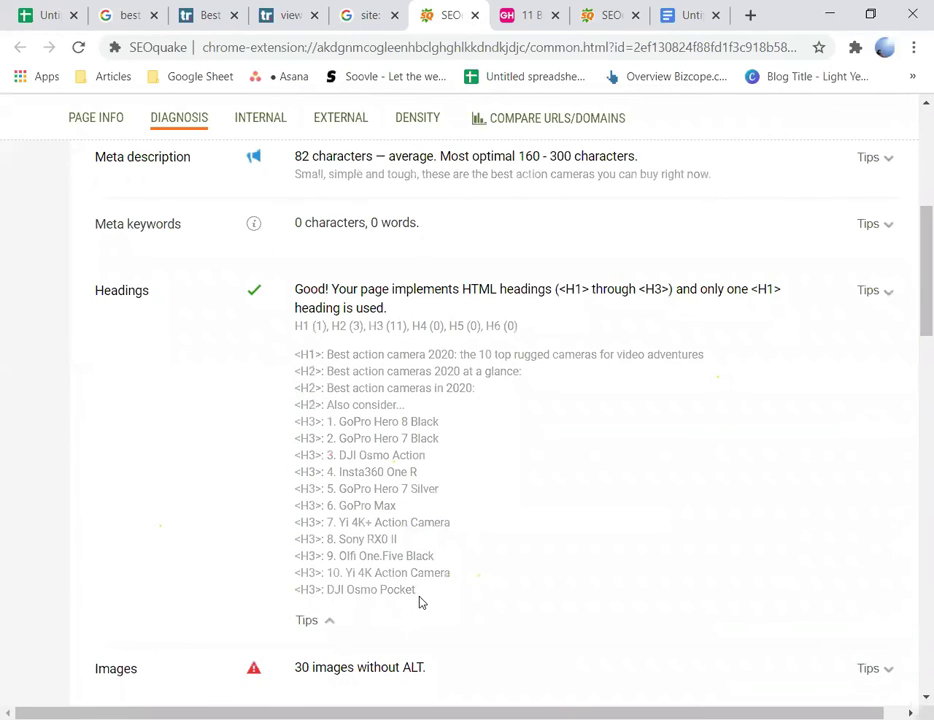
drag(420, 601, 356, 507)
click(512, 458)
Step: Enter "Good" in row 2 of the Headings column on the spreadsheet's On page sheet
click(46, 12)
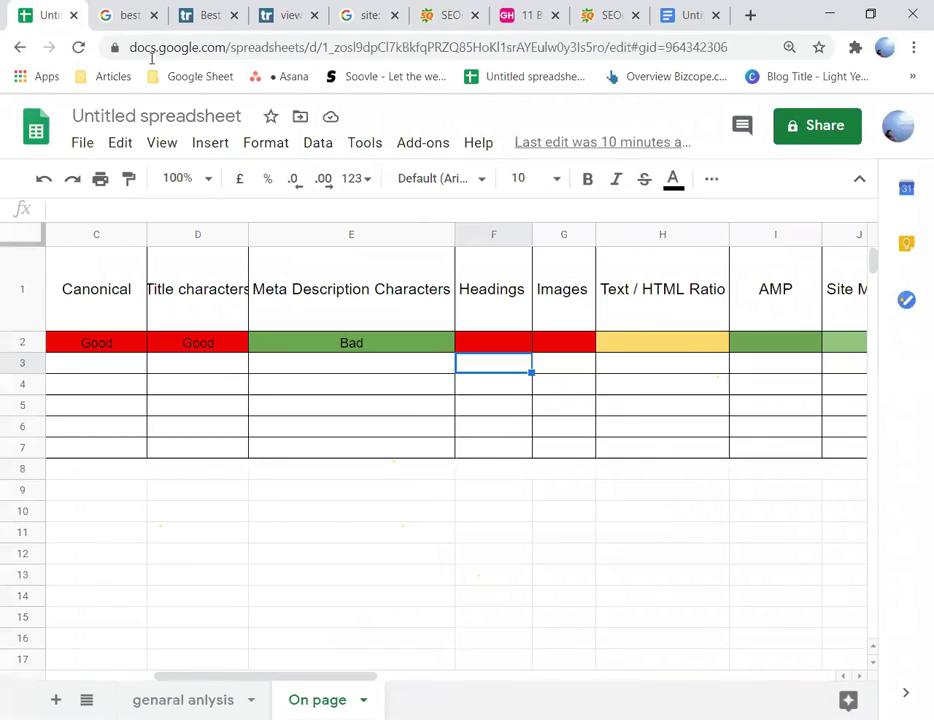
click(485, 348)
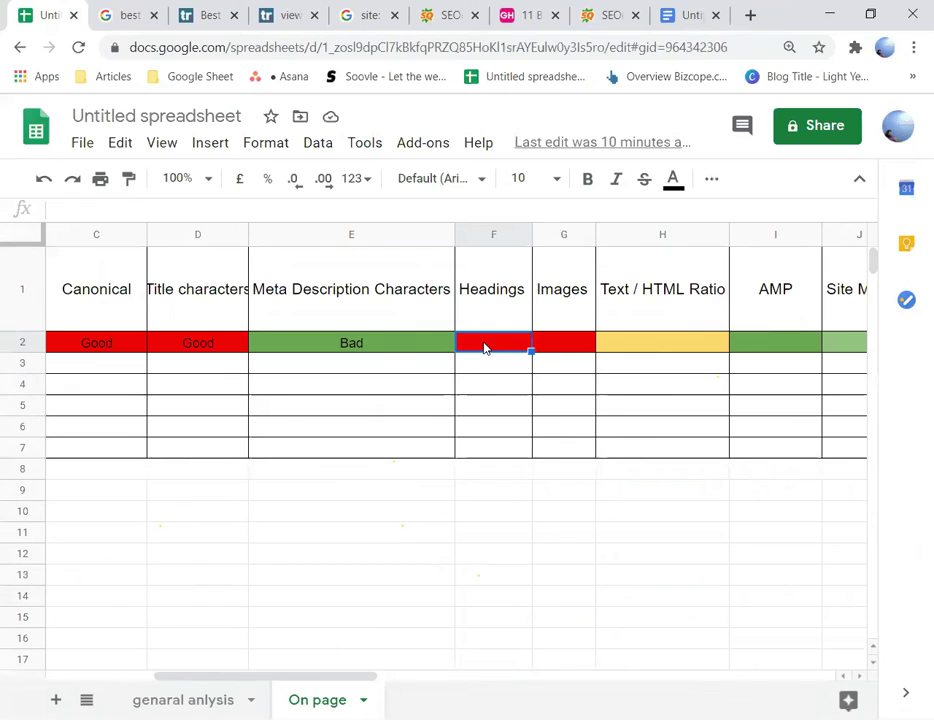
text(Good)
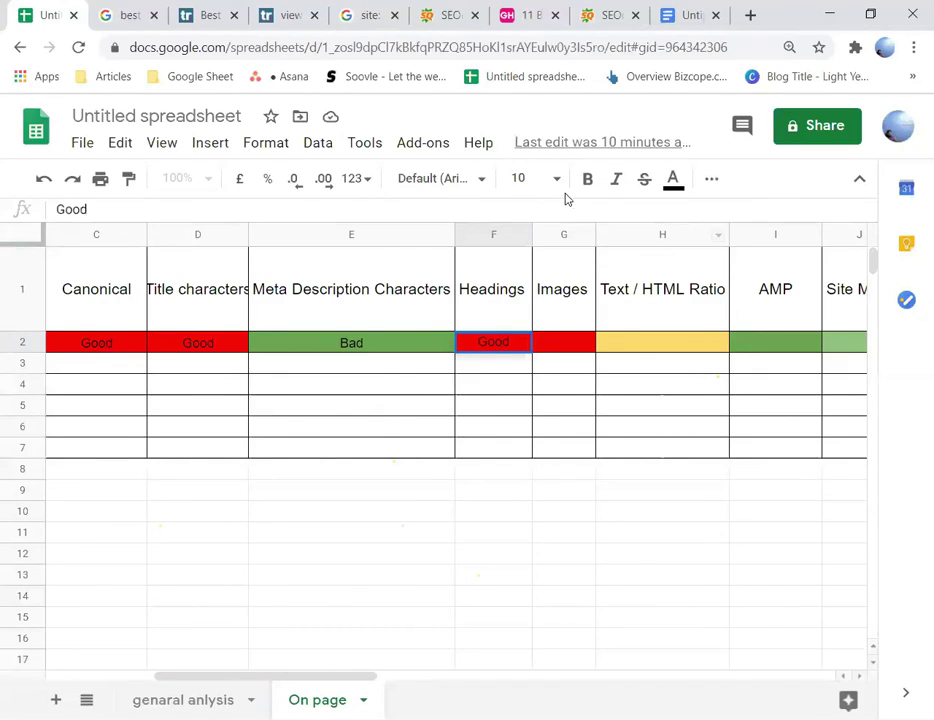
click(673, 180)
click(709, 179)
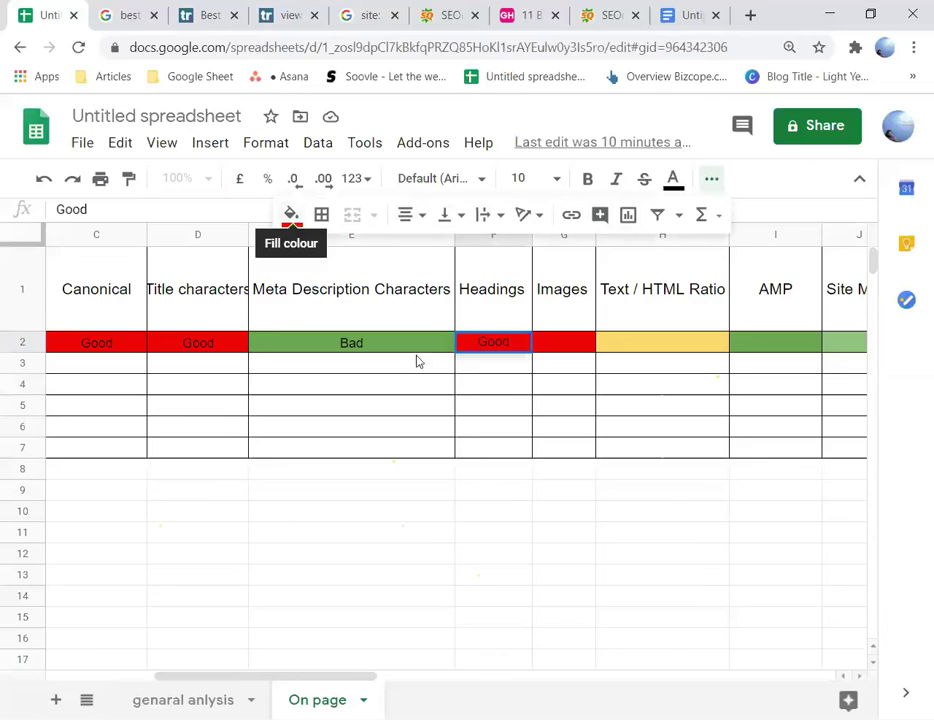
click(587, 346)
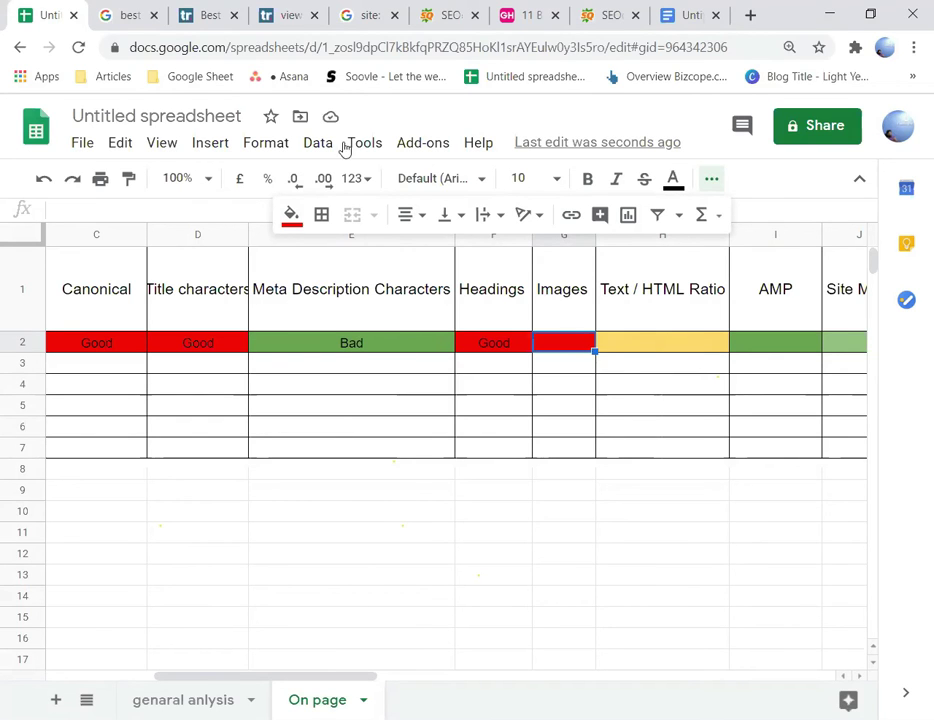
Step: Return to the techradar article and look back through its product entries and images up to the "Best action cameras in 2020" section
key(ctrl+Tab)
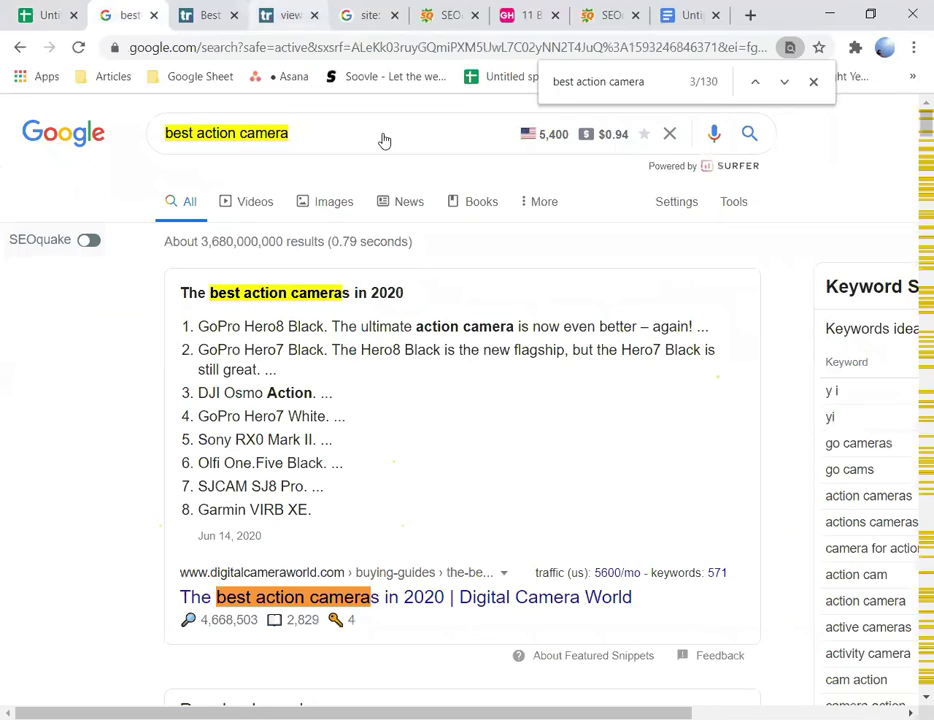
key(ctrl+Tab)
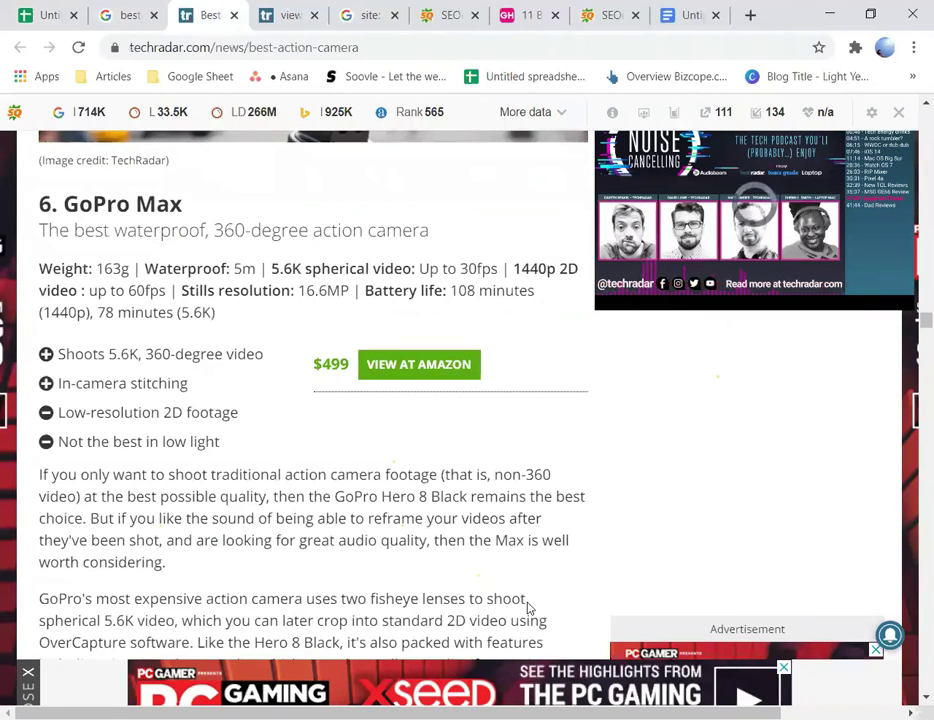
scroll(528, 603, down, 5)
scroll(528, 608, down, 15)
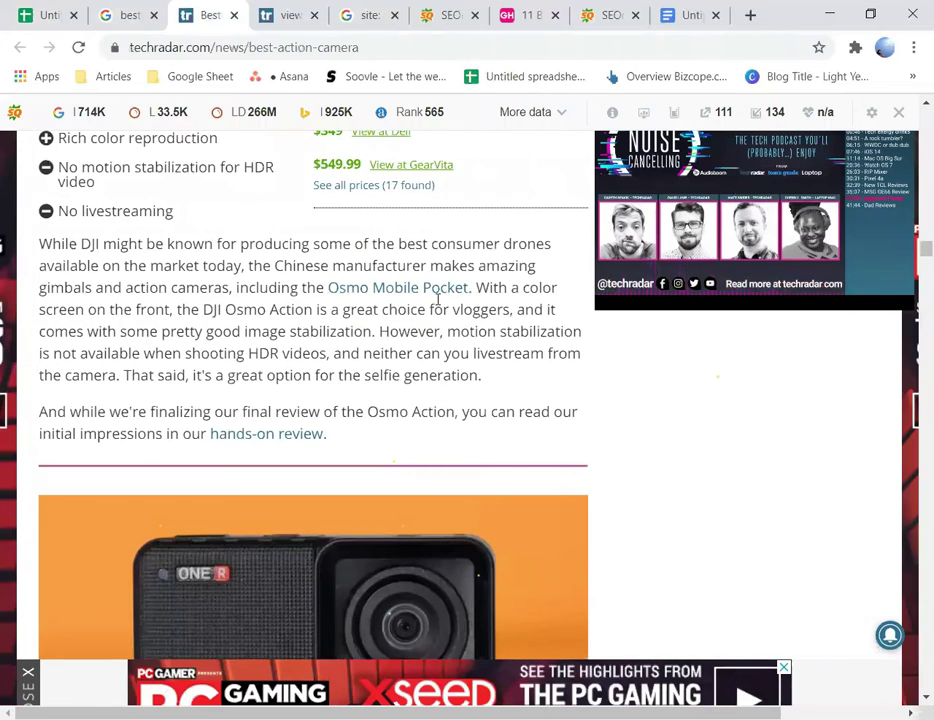
scroll(437, 300, up, 5)
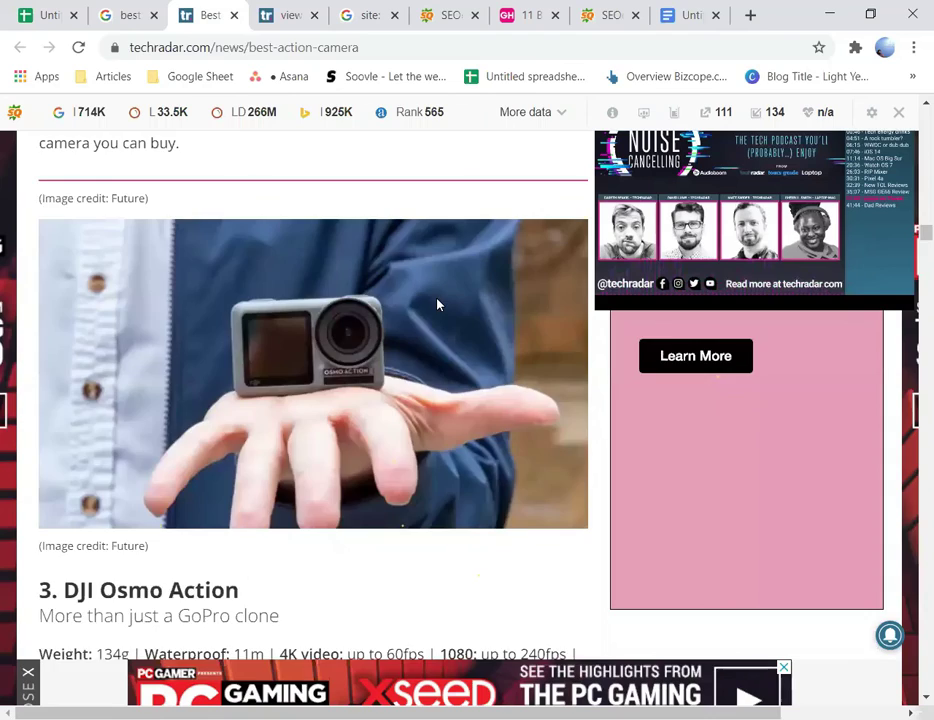
scroll(437, 304, up, 10)
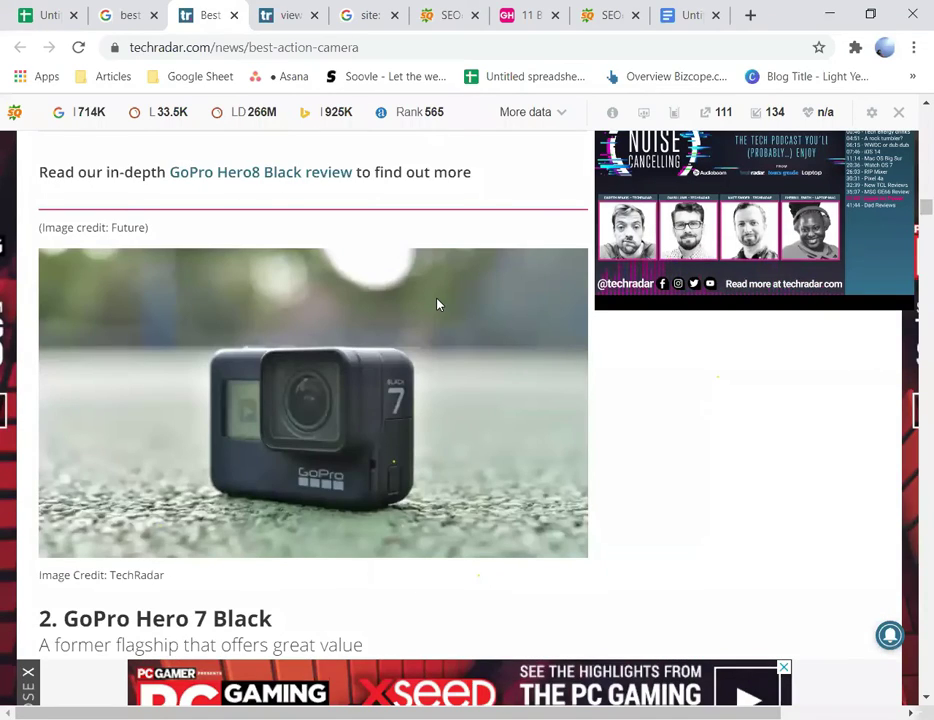
scroll(435, 304, up, 10)
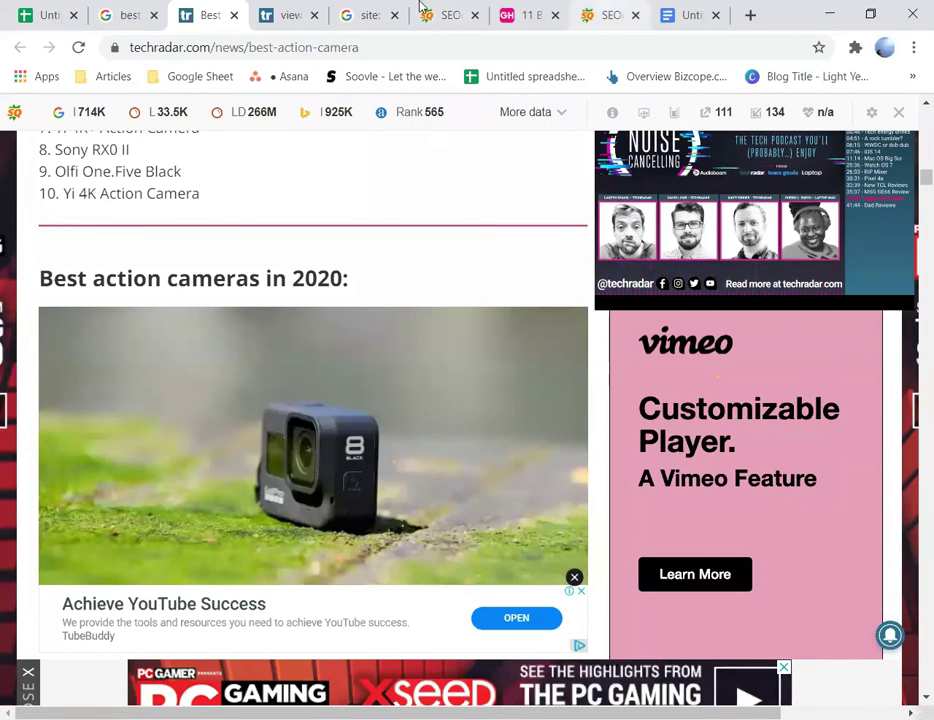
Step: Replace the techradar site query in the other Google tab with a search for "bangladesh digital marketing agency"
click(359, 15)
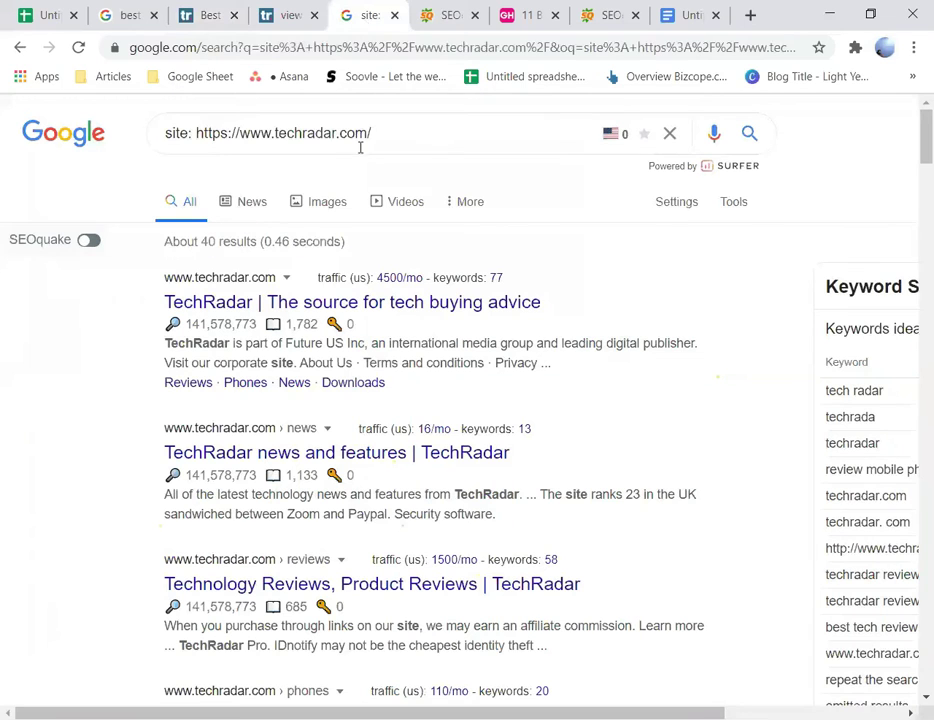
triple_click(423, 130)
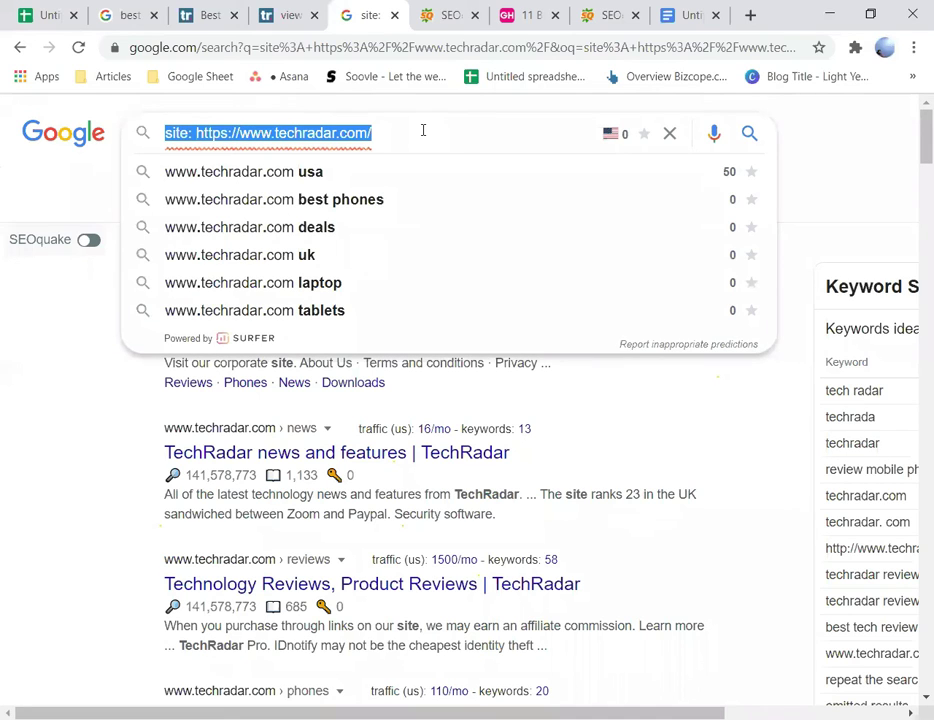
text(Bang)
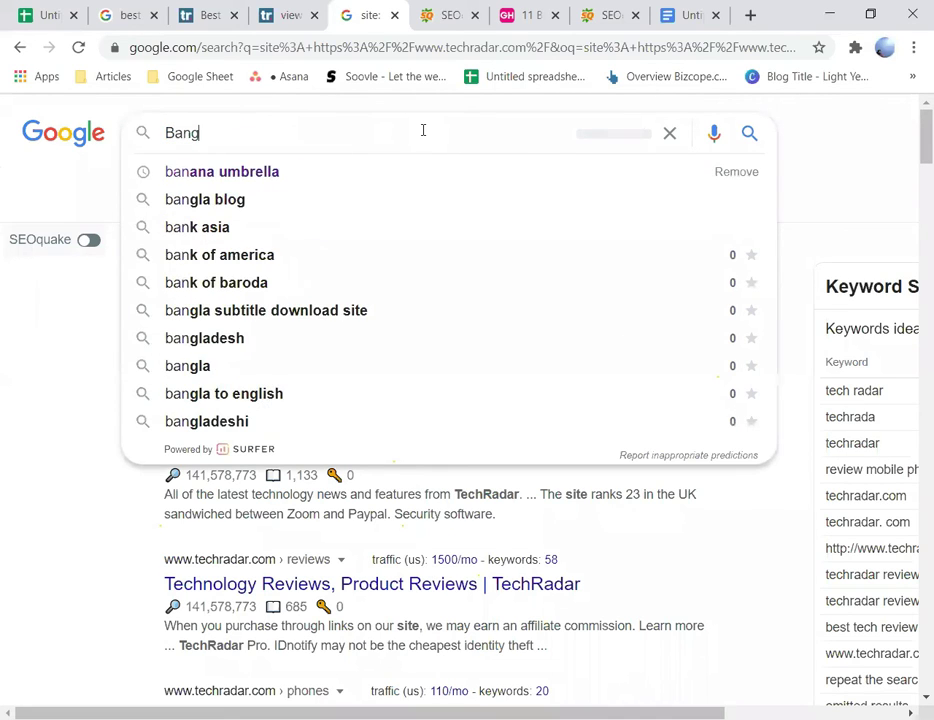
text(lad)
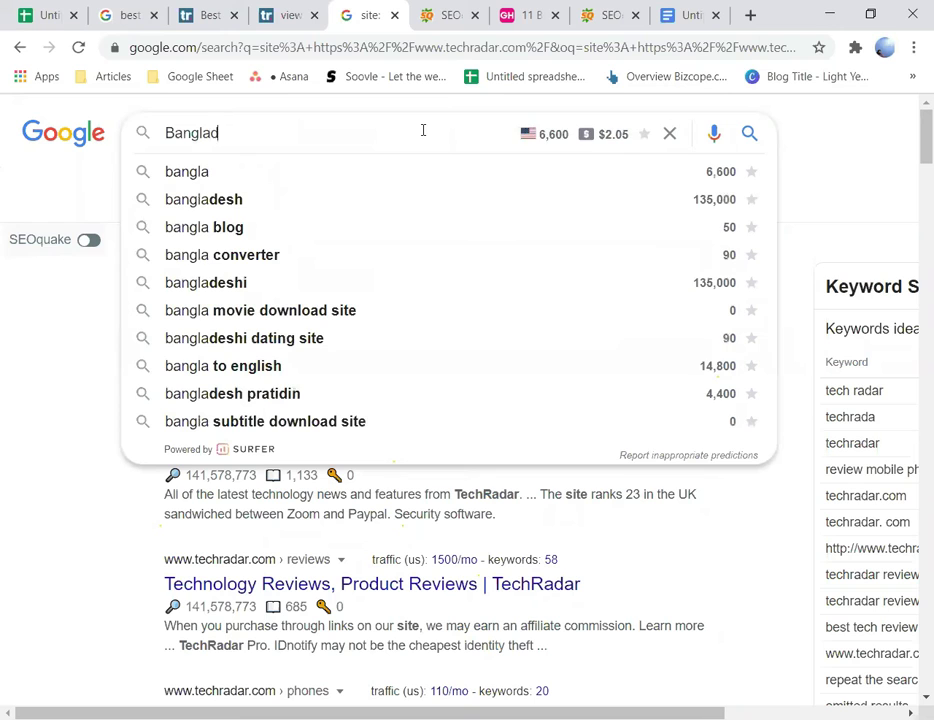
text(esh d)
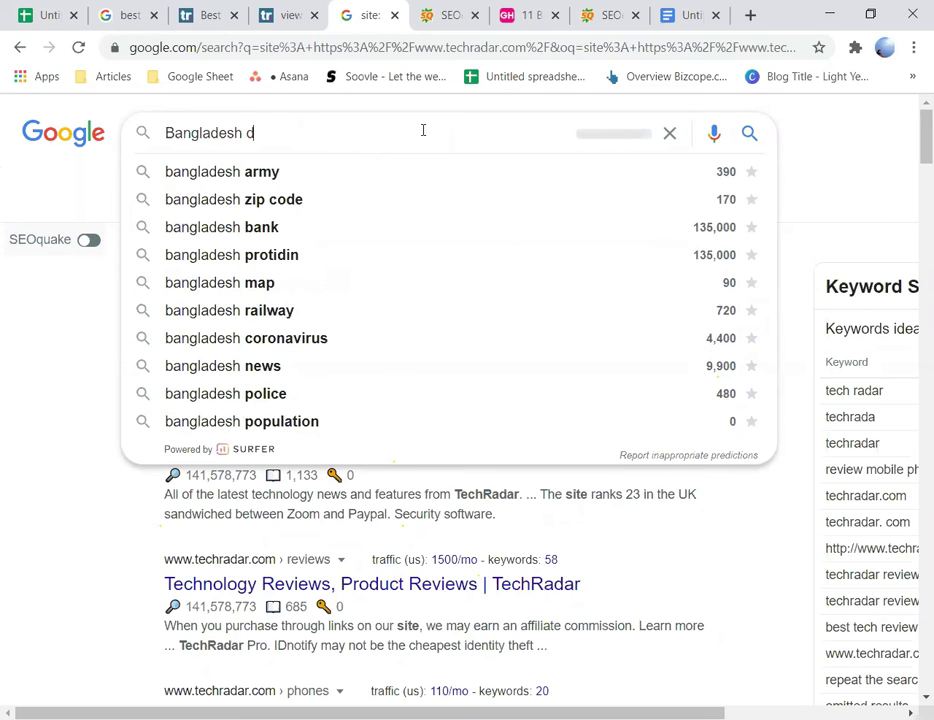
text(igita)
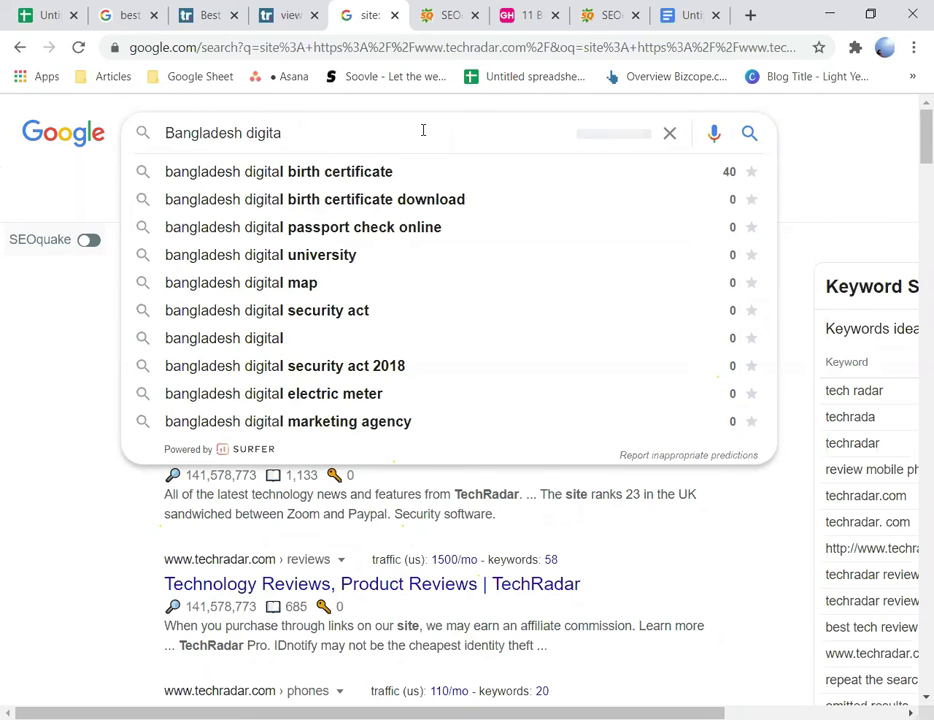
text(l marke)
key(Down)
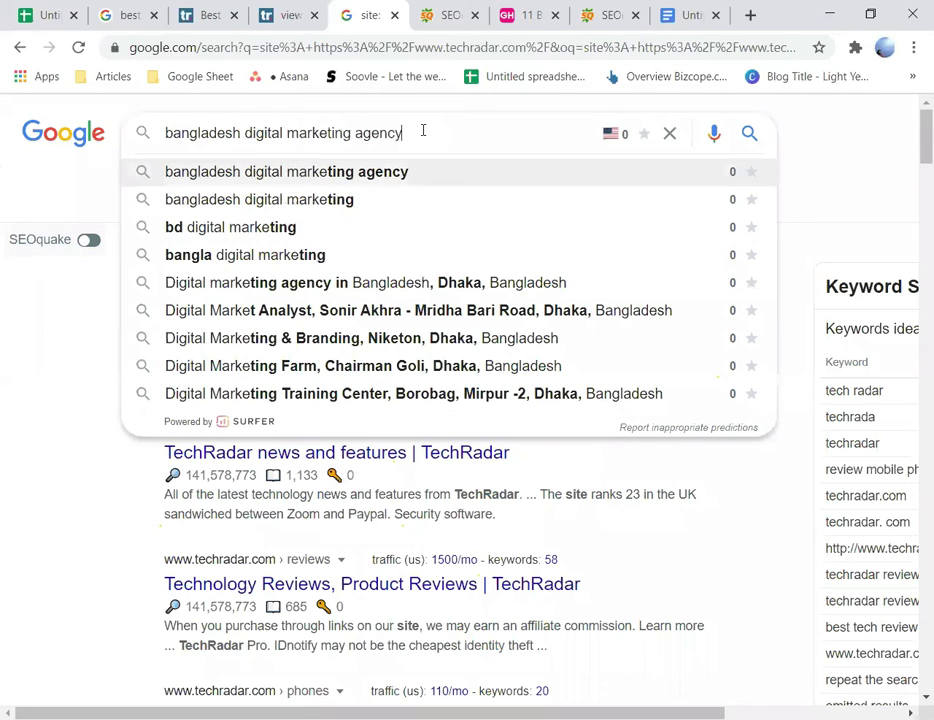
key(Return)
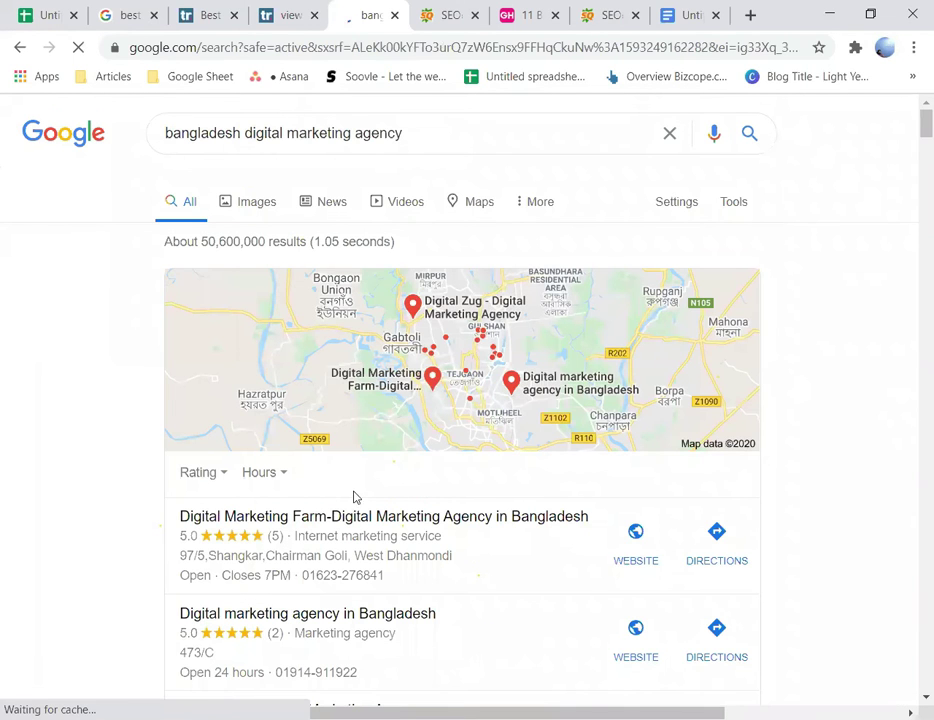
Step: Open digitalvast.com's "Top 10 Best Creative Digital Marketing Agency in Bangladesh" article from the results and check the site's navigation links
scroll(250, 411, down, 8)
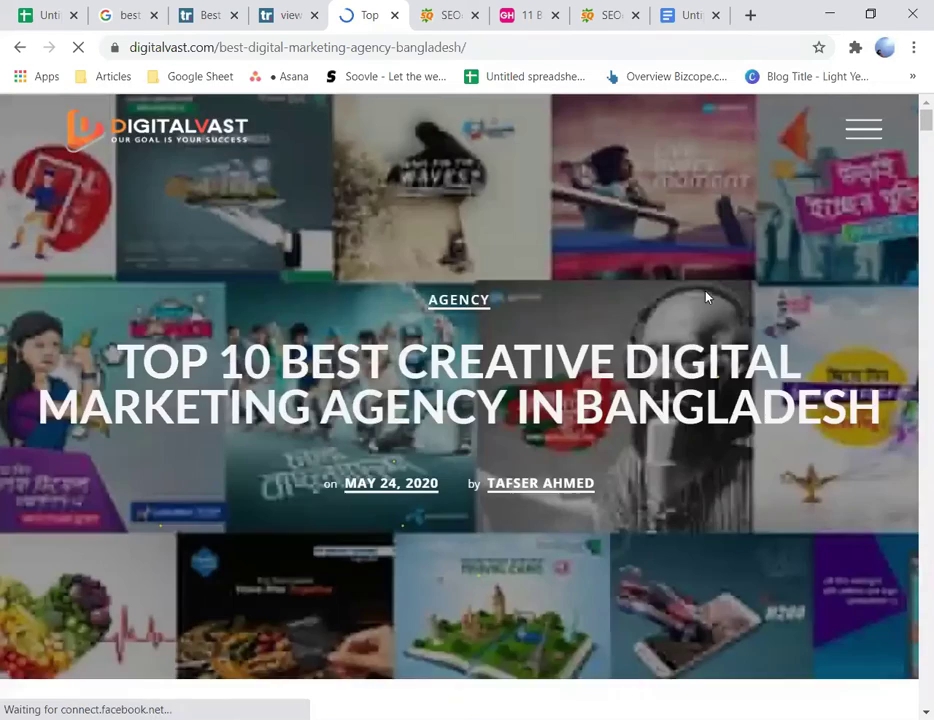
scroll(705, 296, down, 5)
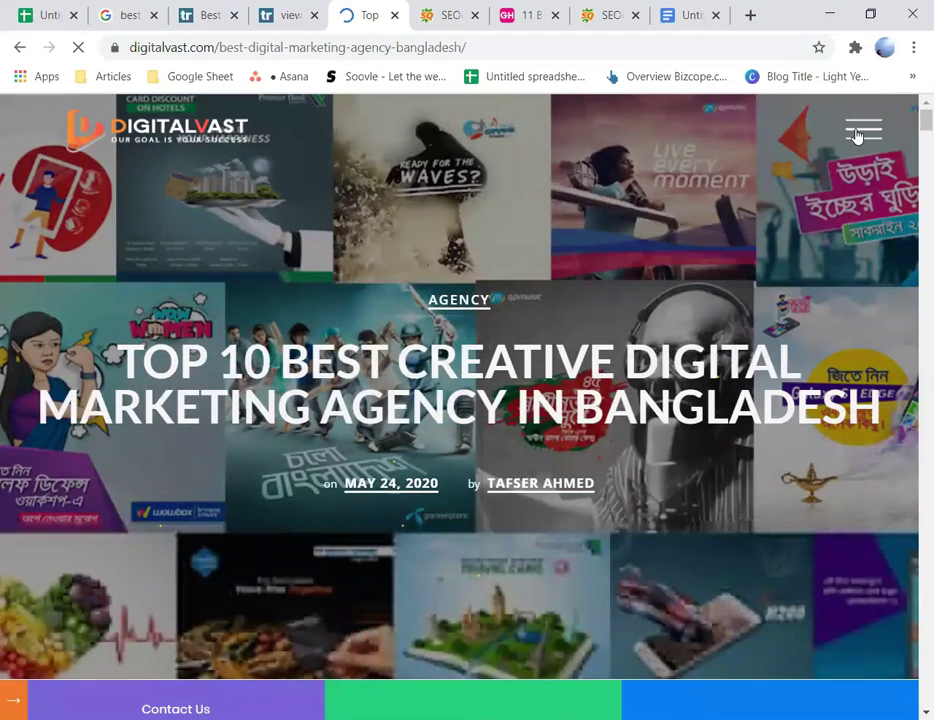
click(860, 131)
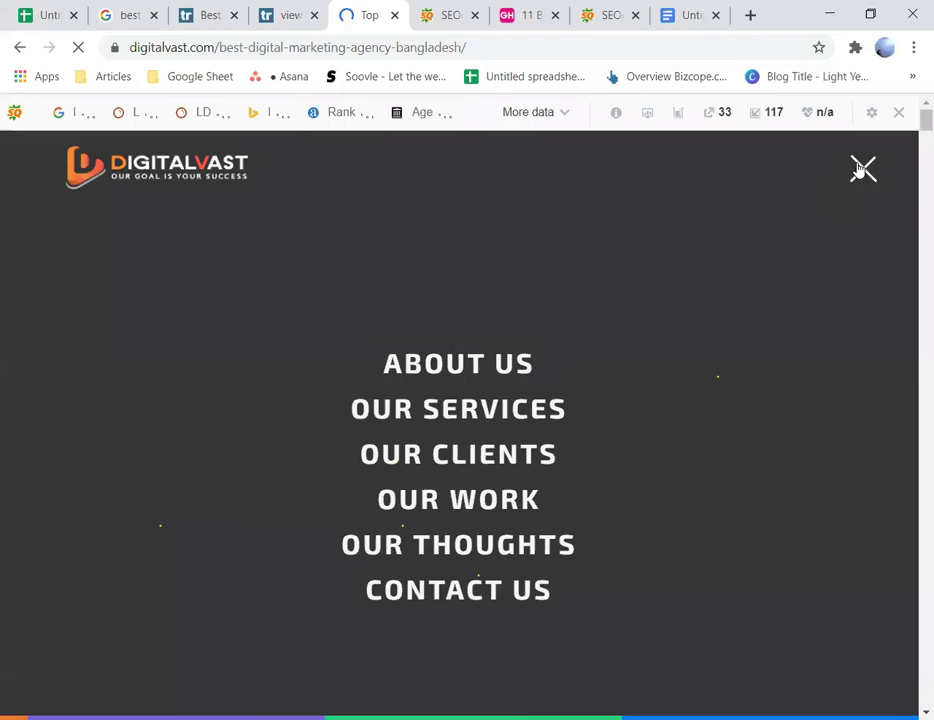
click(862, 167)
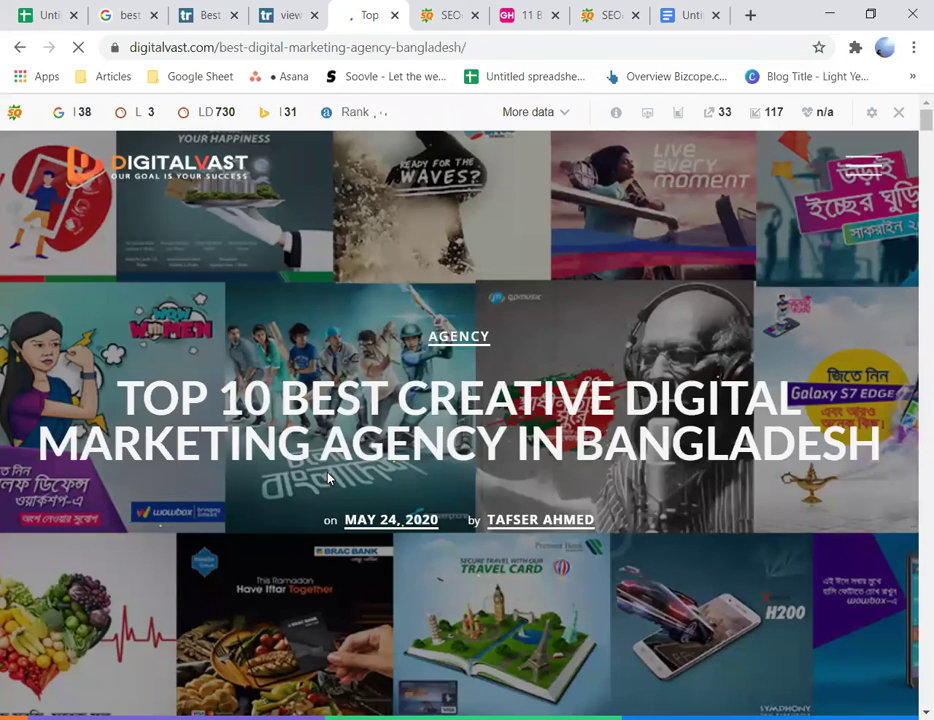
Step: Examine the digitalvast article's layout and images through its agency entries, down to the Magnito Digital Limited section
key(ctrl+minus)
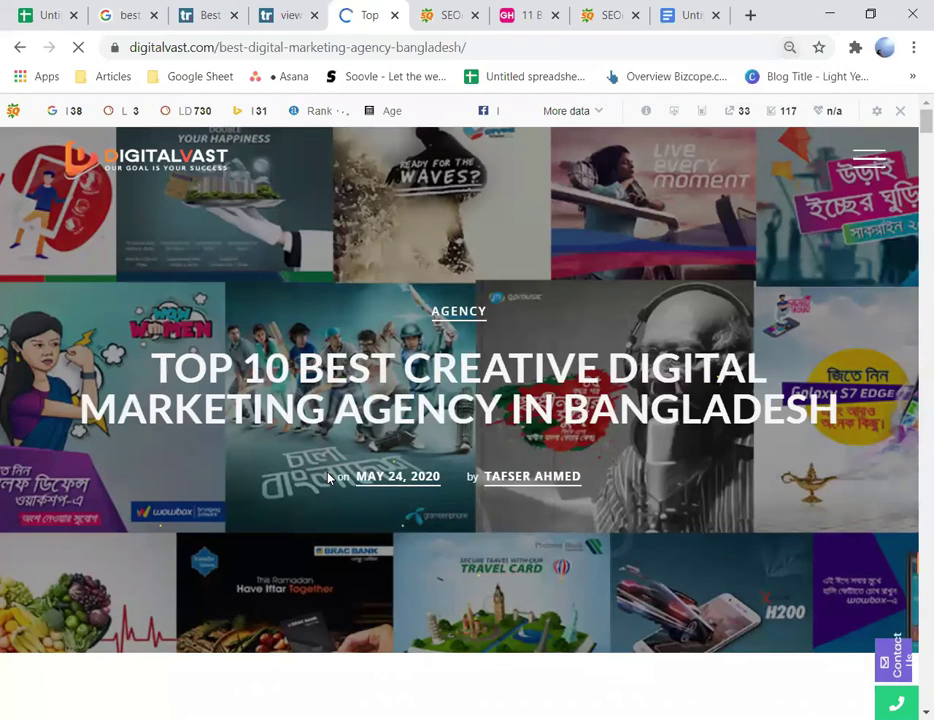
key(ctrl+minus)
key(ctrl+minus)
scroll(328, 475, down, 2)
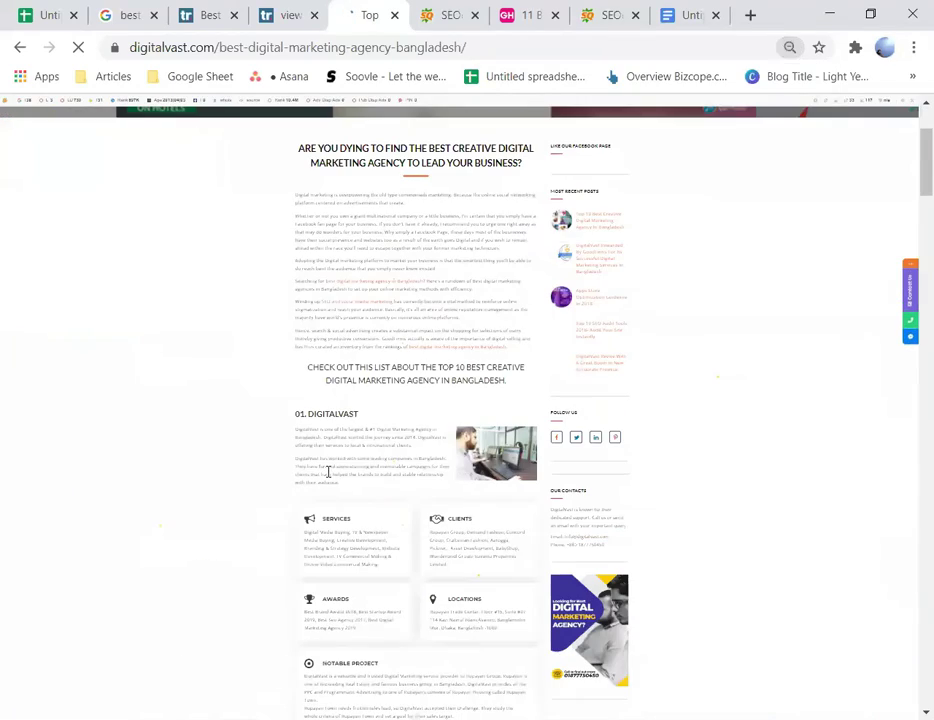
scroll(328, 472, down, 1)
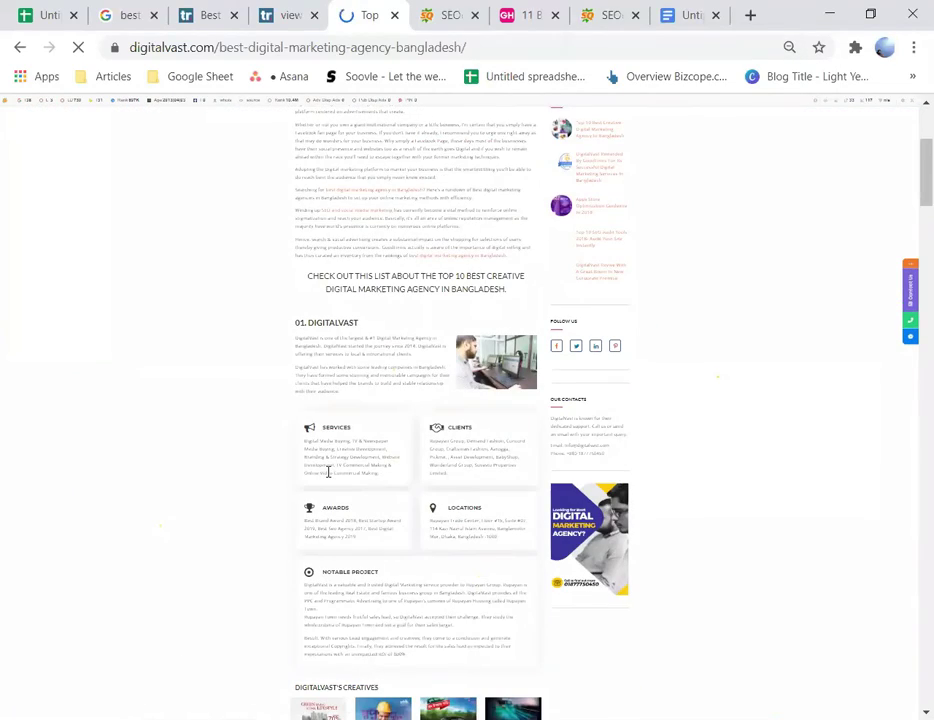
key(ctrl+plus)
key(ctrl+plus)
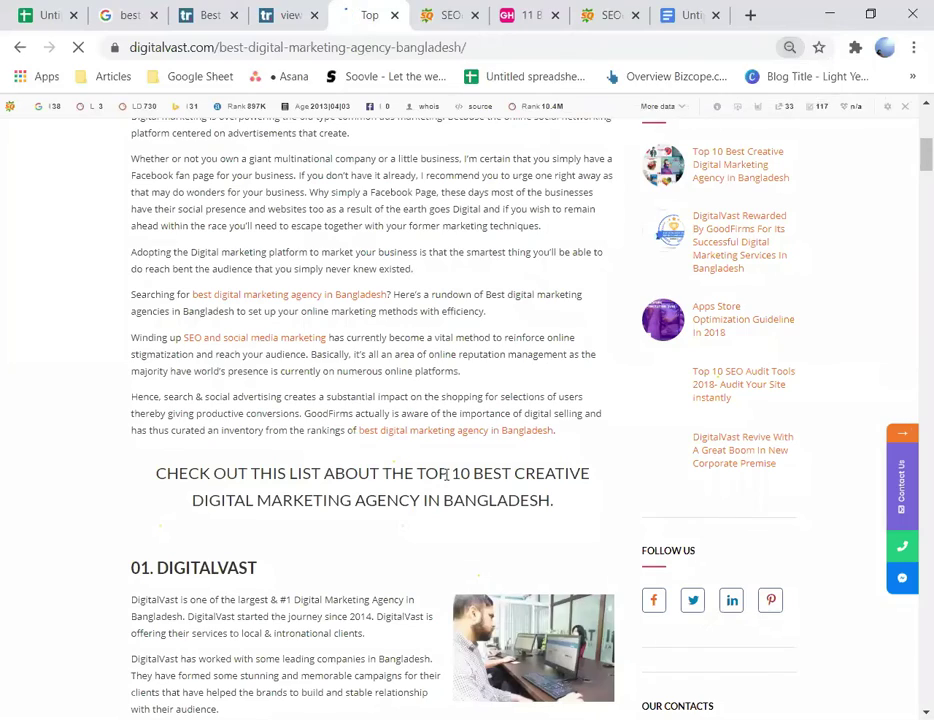
scroll(447, 475, down, 12)
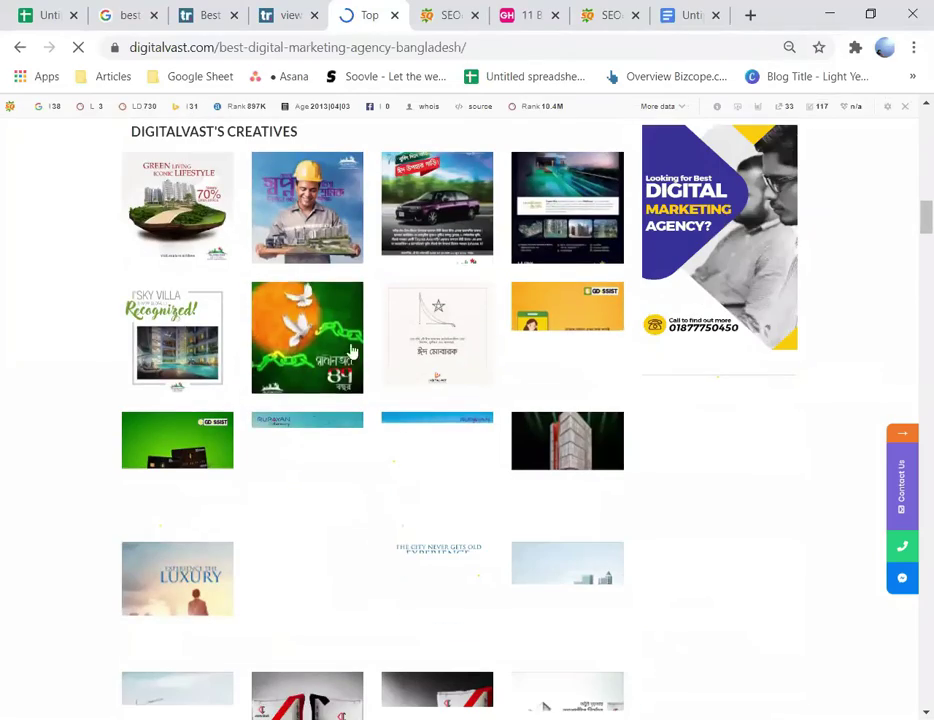
scroll(306, 327, down, 6)
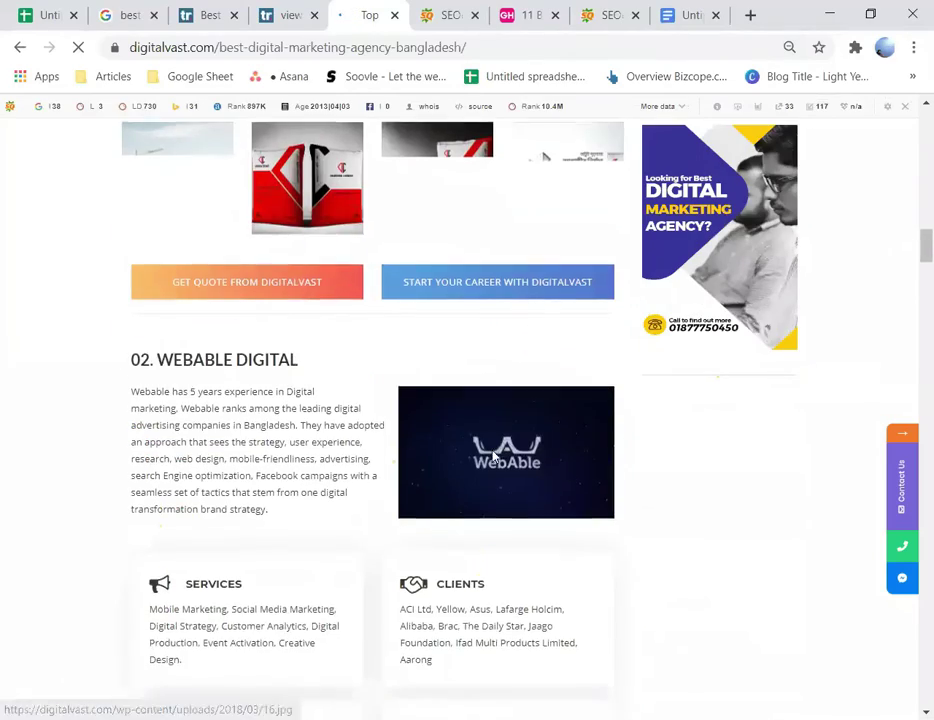
scroll(493, 458, down, 10)
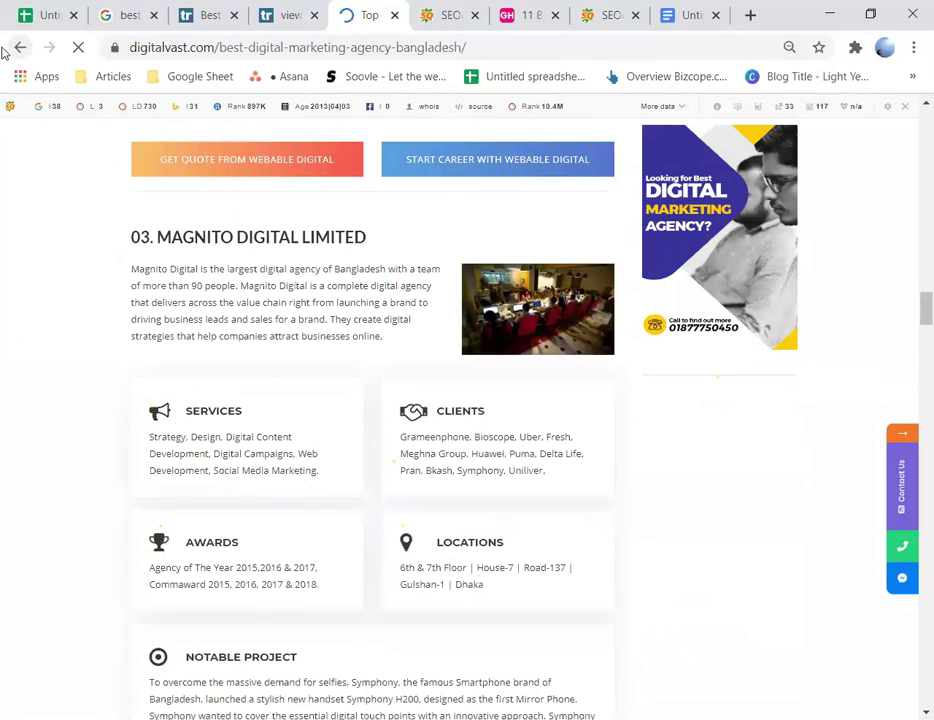
Step: Return to the Google results and browse the image results for "bangladesh digital marketing agency"
click(6, 48)
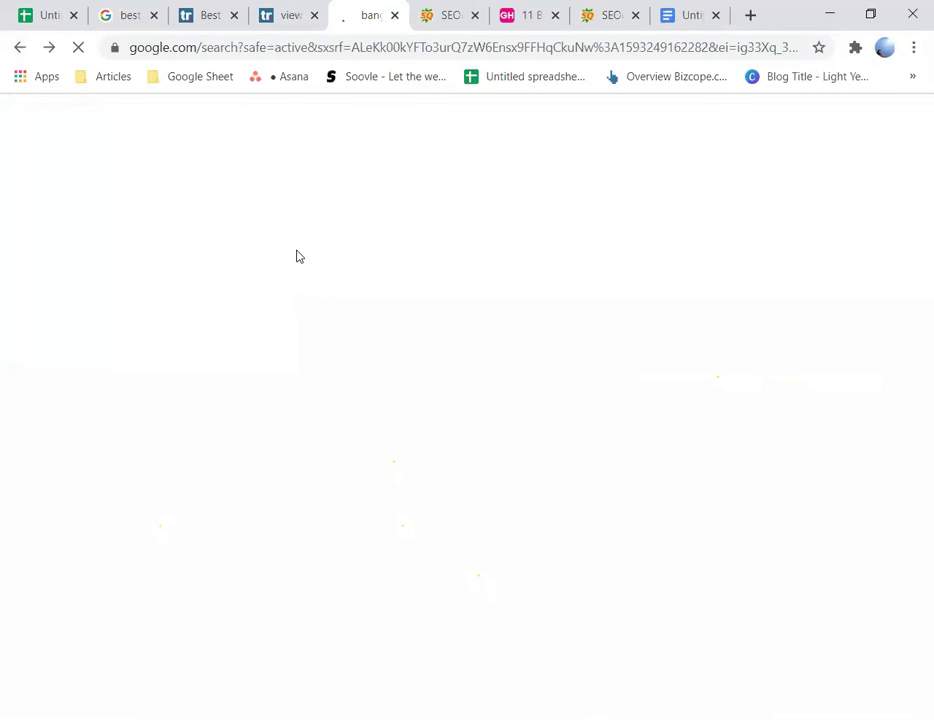
scroll(296, 256, up, 10)
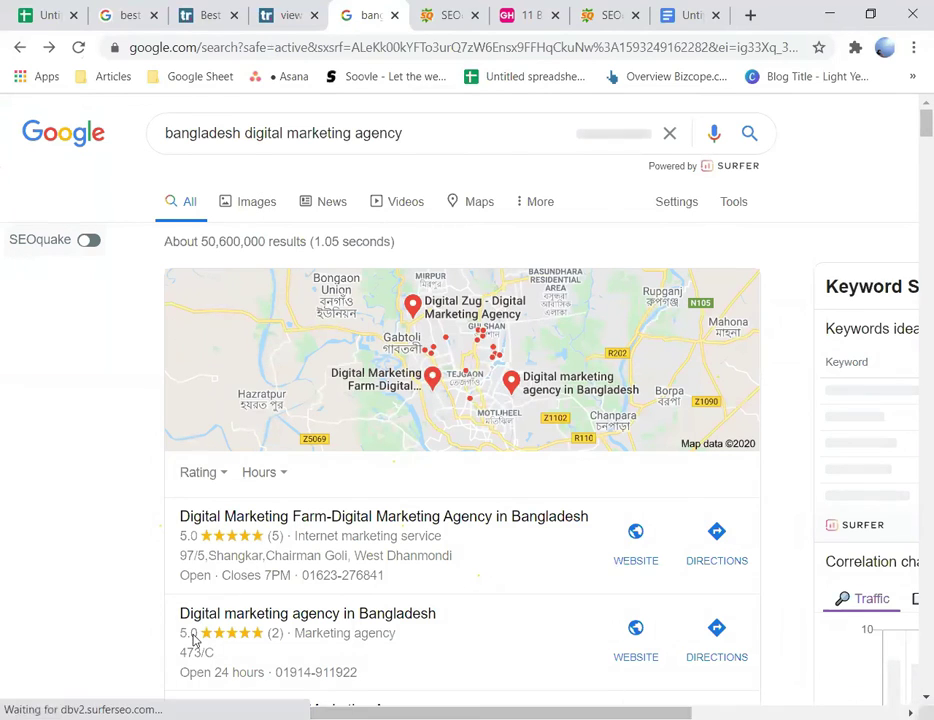
click(262, 210)
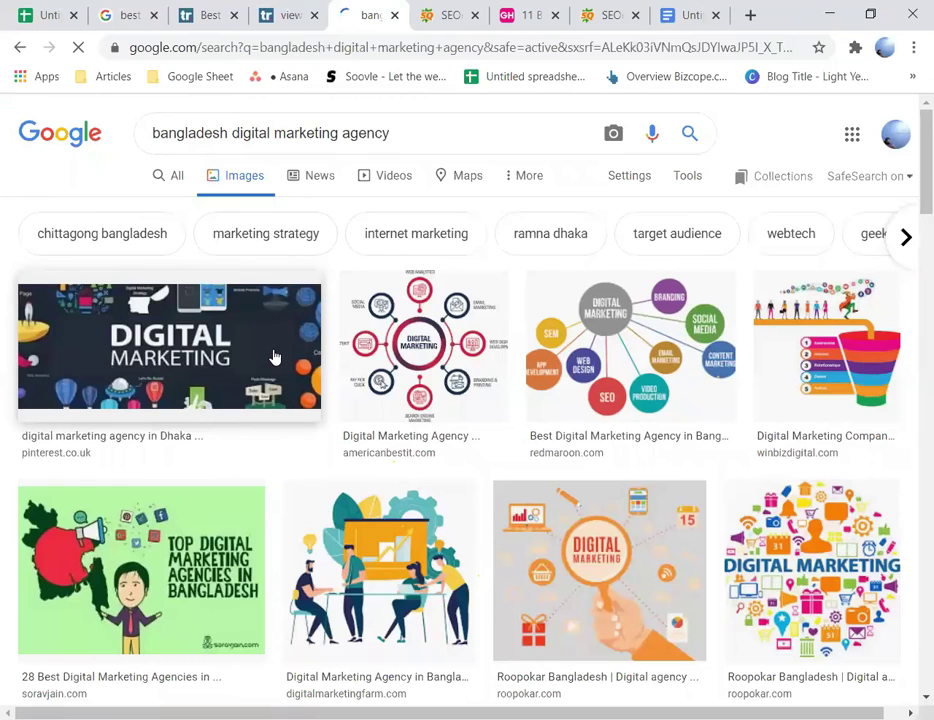
scroll(622, 388, down, 3)
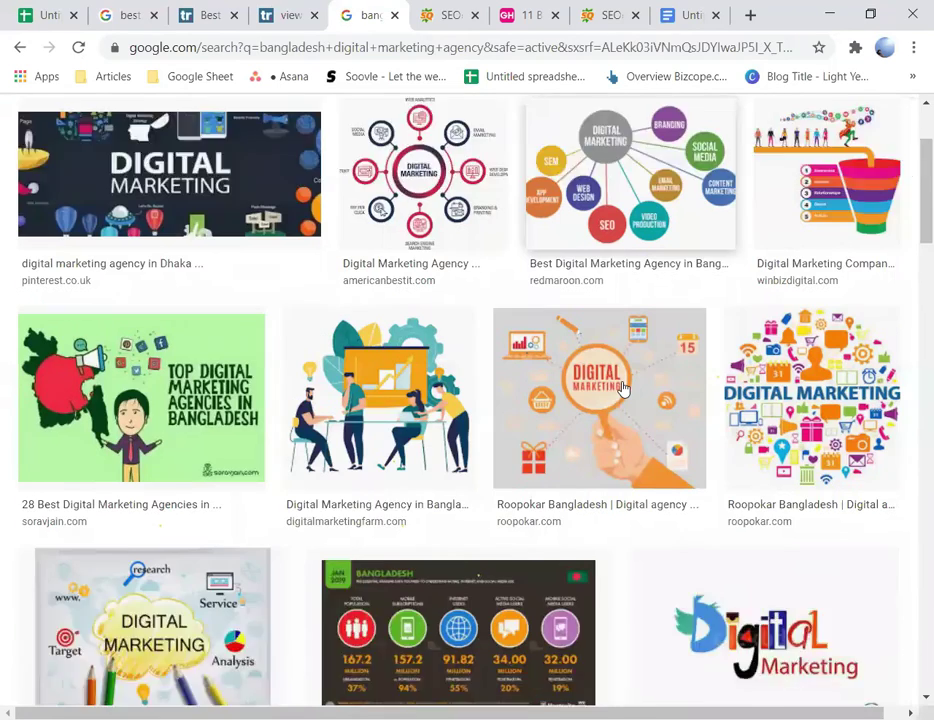
scroll(622, 388, down, 1)
scroll(733, 527, down, 4)
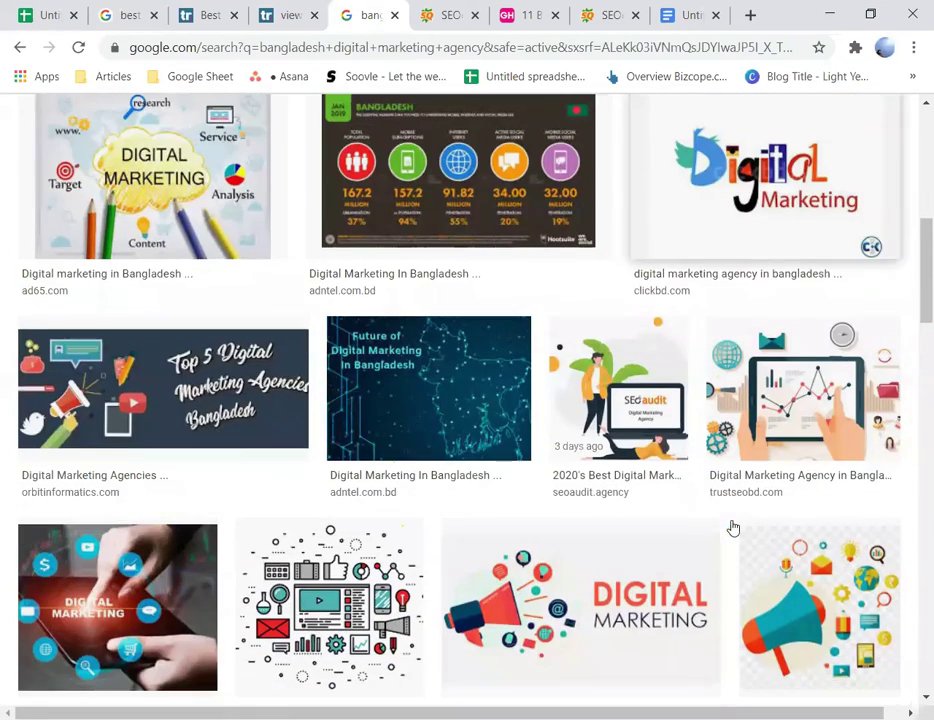
Step: Preview the adntel.com.bd and orbitinformatics.com digital marketing images, and go back to the web results
click(444, 419)
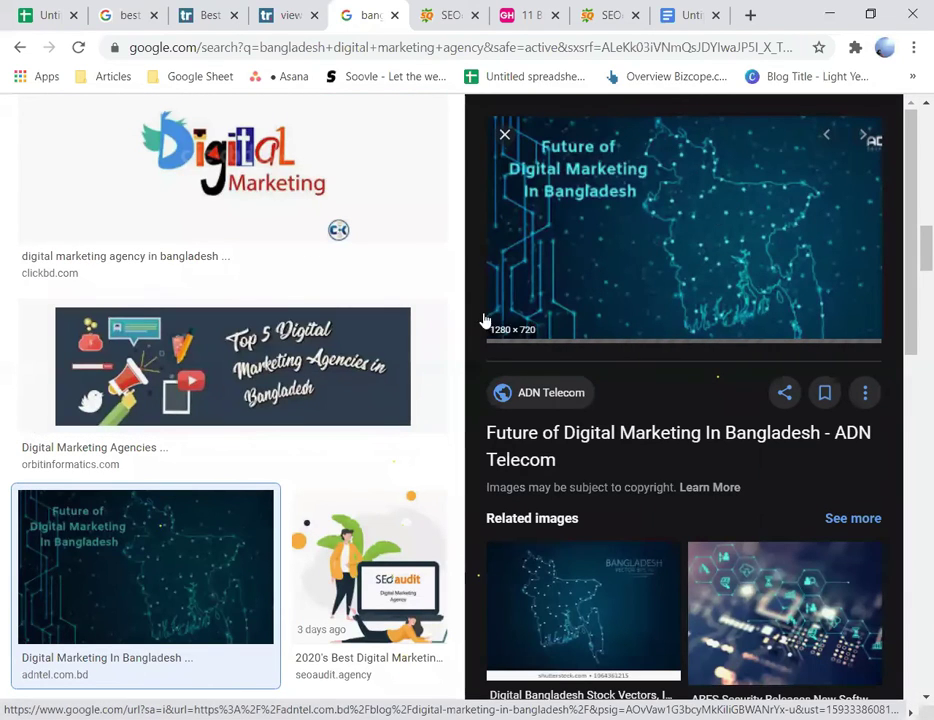
click(316, 354)
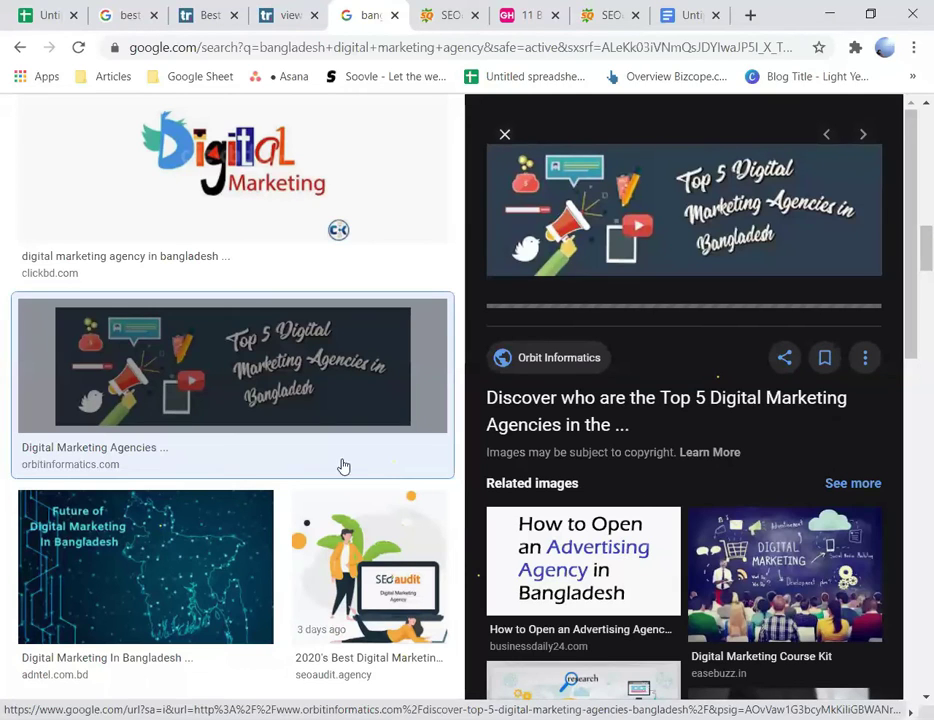
click(104, 584)
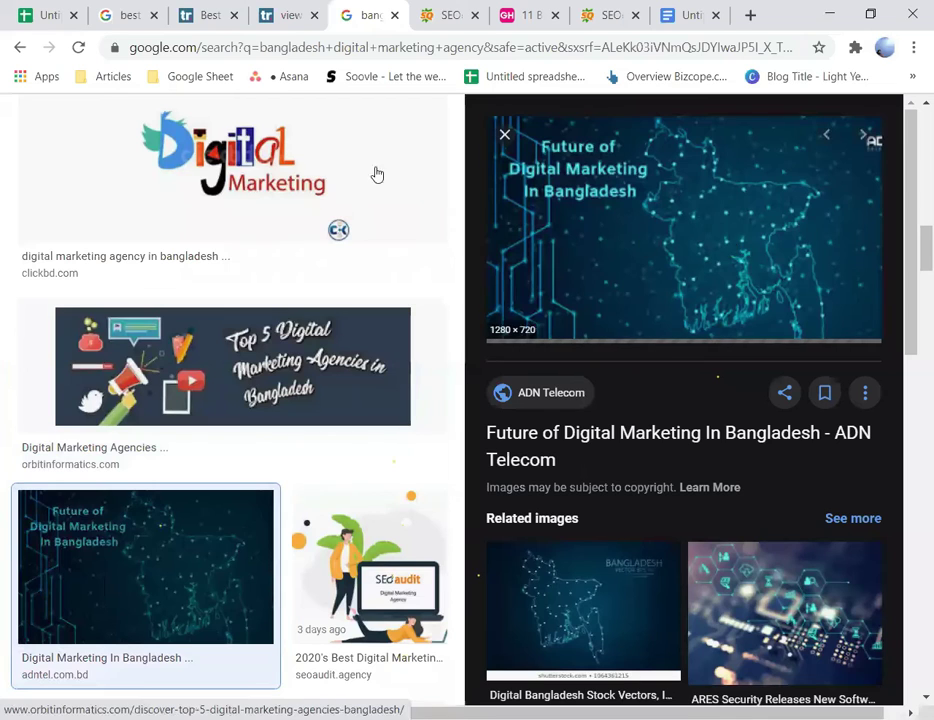
click(17, 48)
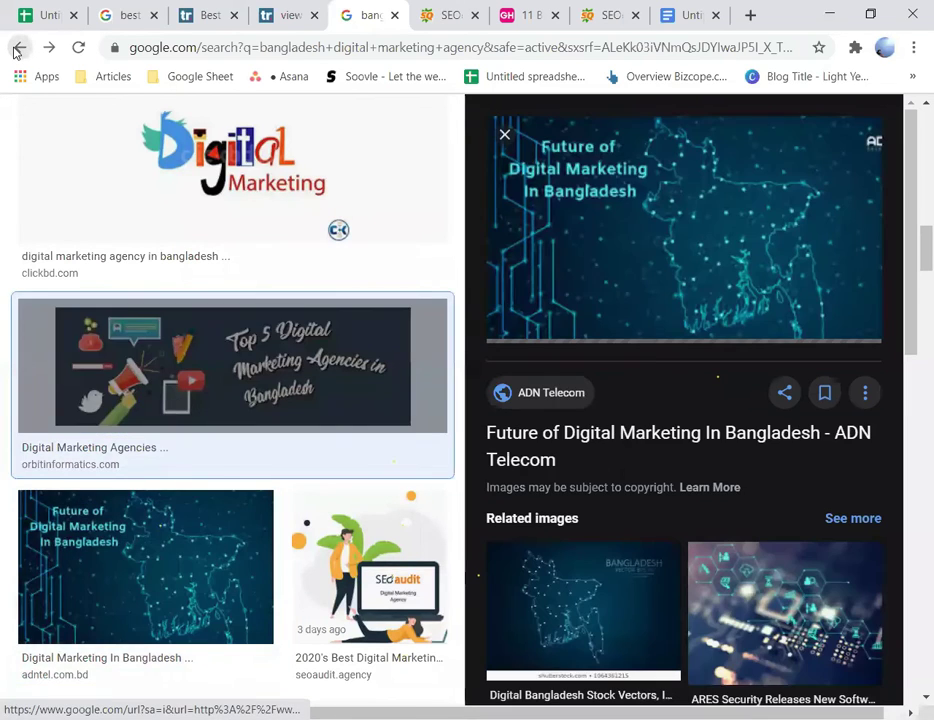
click(17, 48)
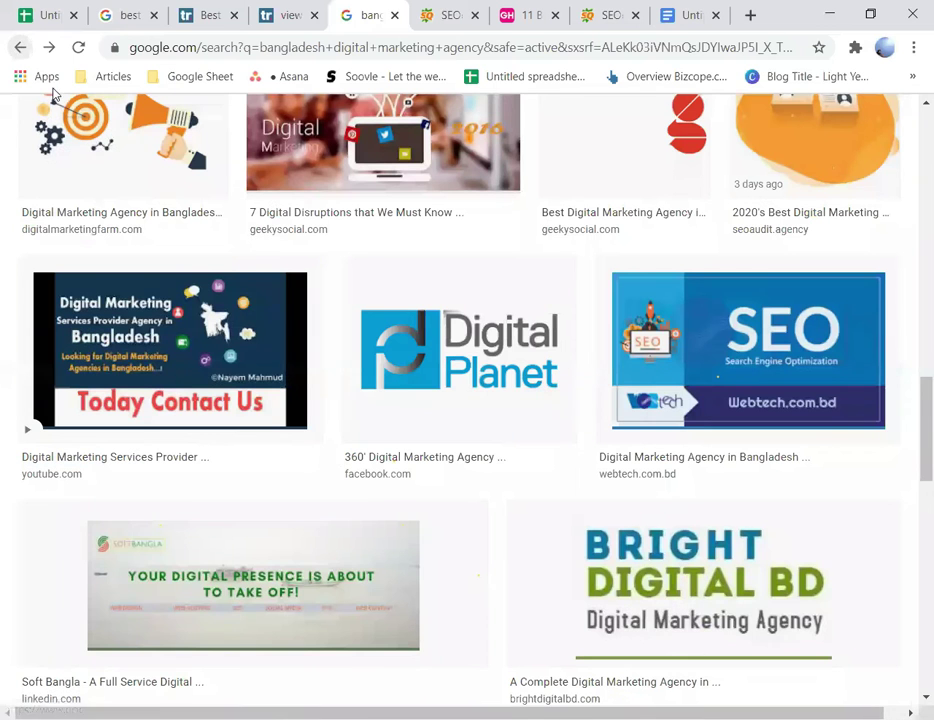
click(18, 47)
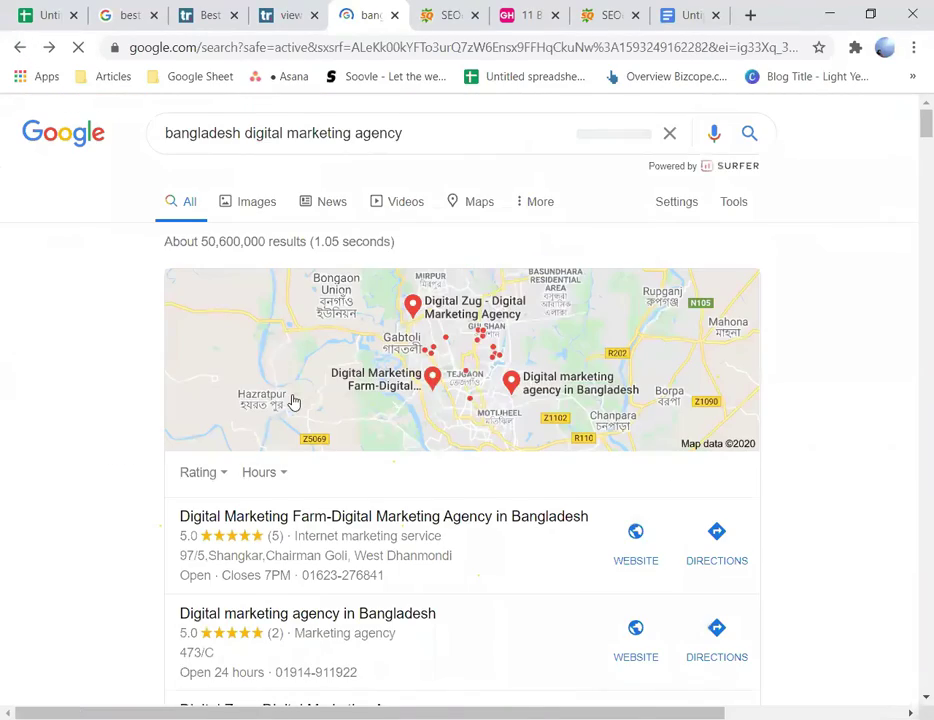
Step: Open the HYPE Dhaka website from the web results and look through its homepage down to the footer
scroll(294, 402, down, 10)
scroll(294, 402, up, 5)
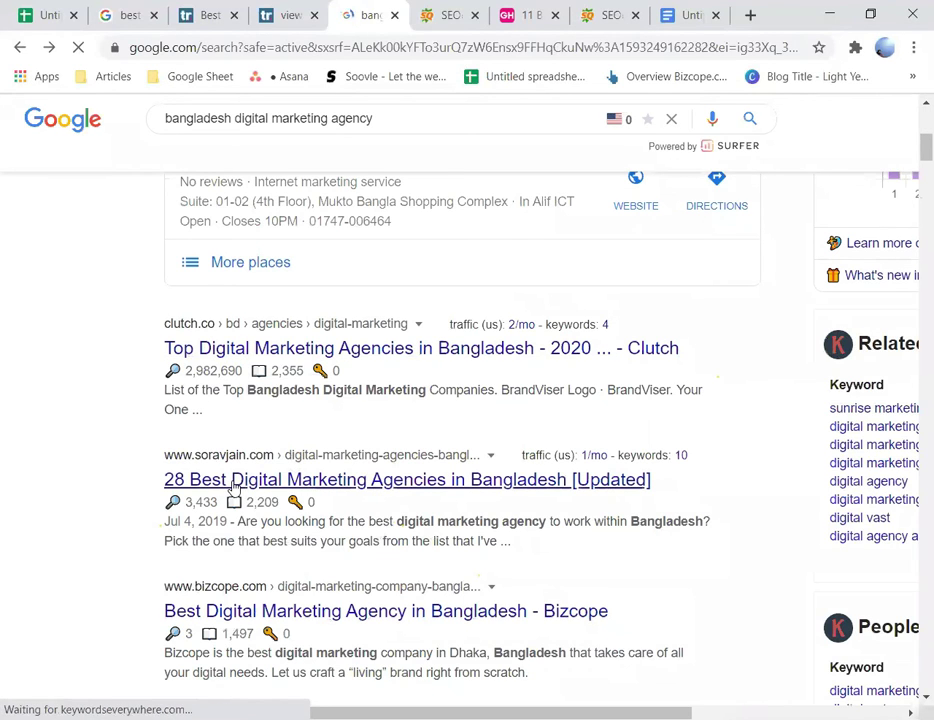
scroll(236, 484, down, 2)
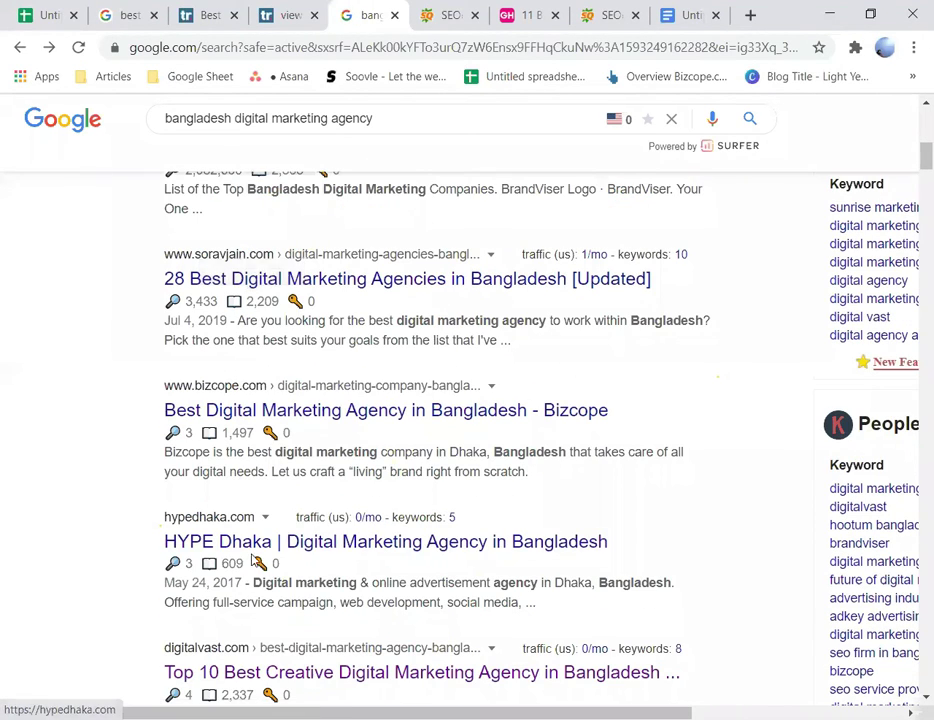
click(254, 544)
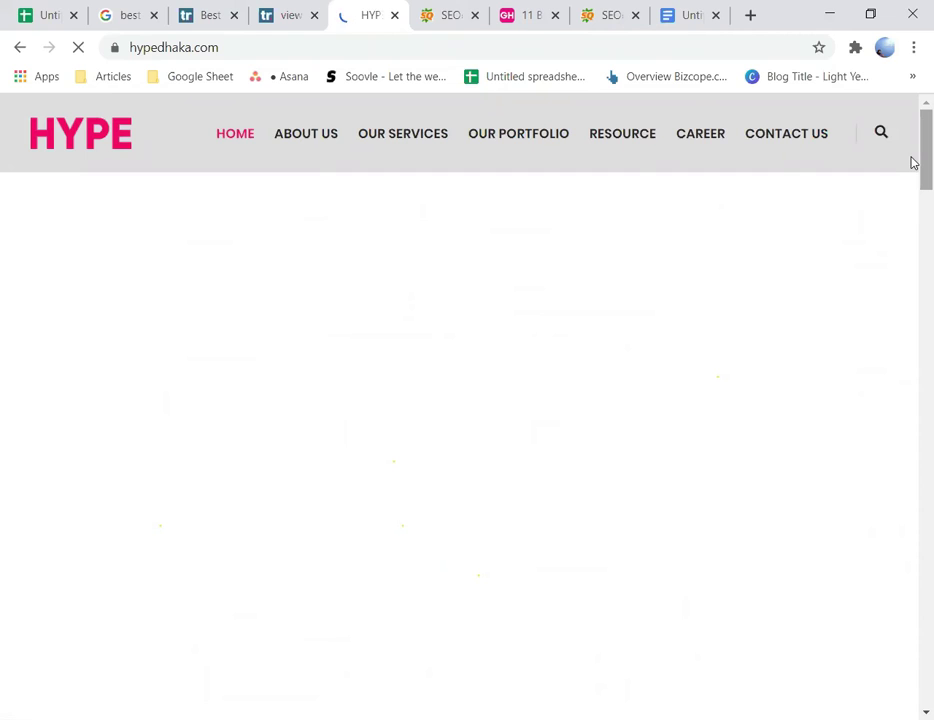
scroll(911, 371, down, 10)
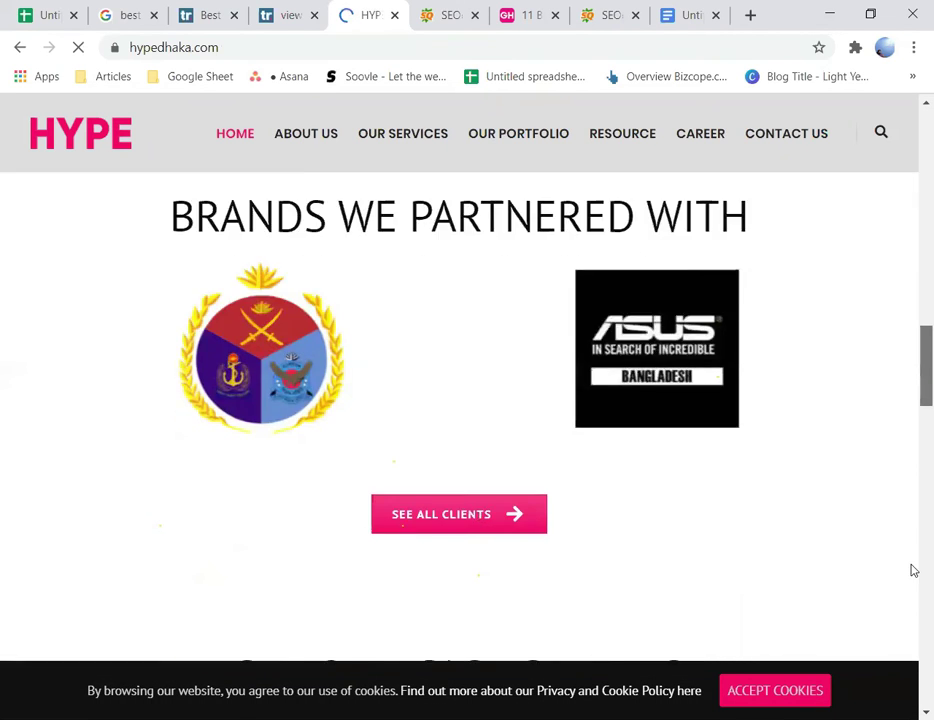
scroll(911, 570, down, 15)
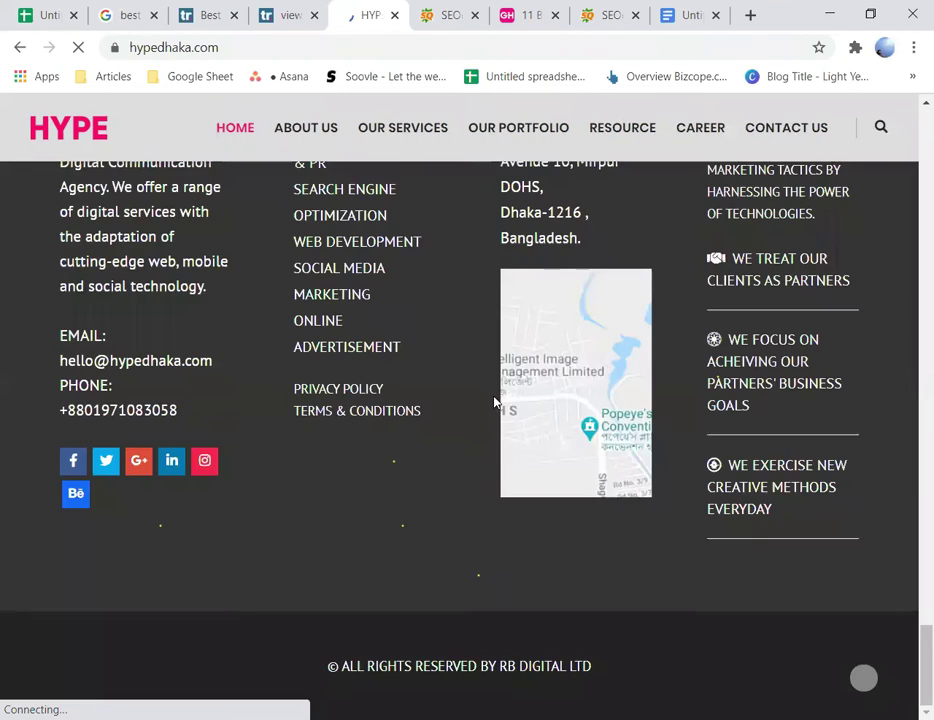
Step: Dismiss the chat prompt on the HYPE Dhaka site, review the homepage from footer to header, and return to the Google results
scroll(493, 402, down, 5)
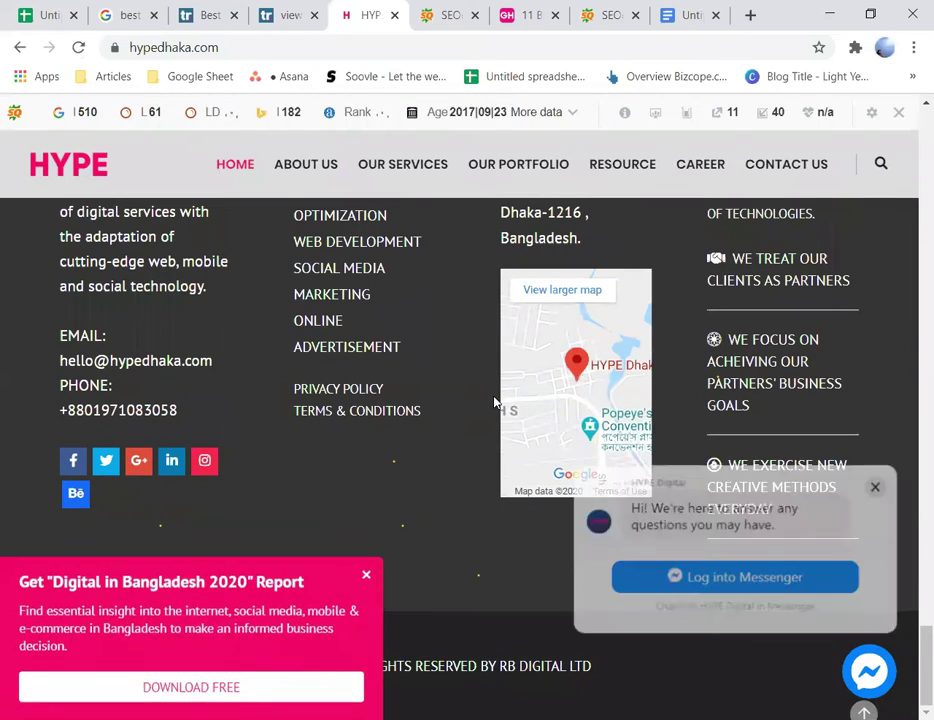
click(875, 485)
scroll(457, 421, up, 2)
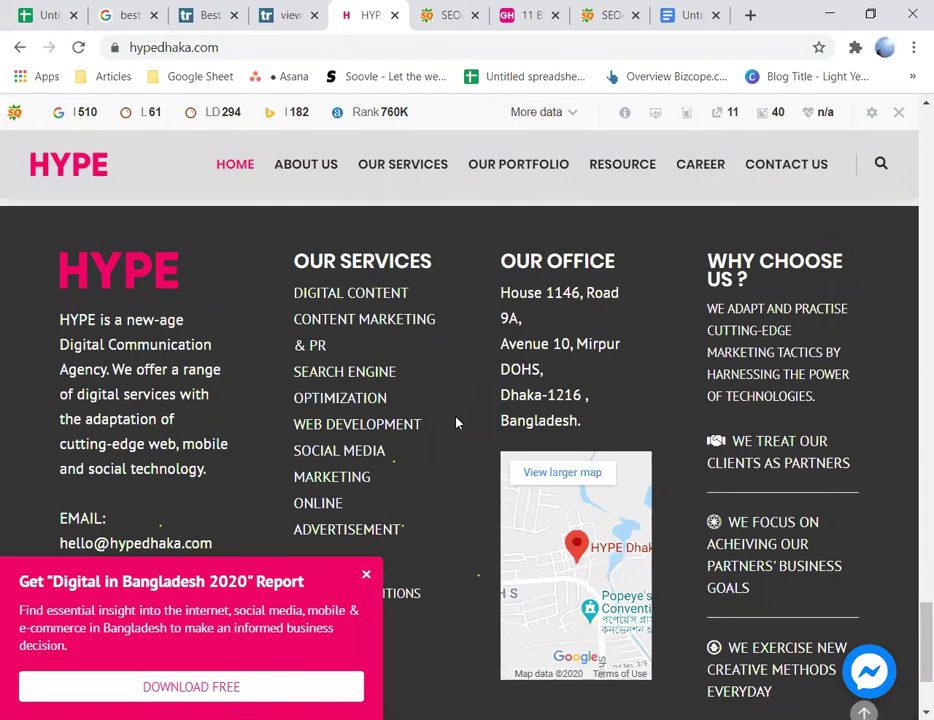
scroll(456, 423, up, 5)
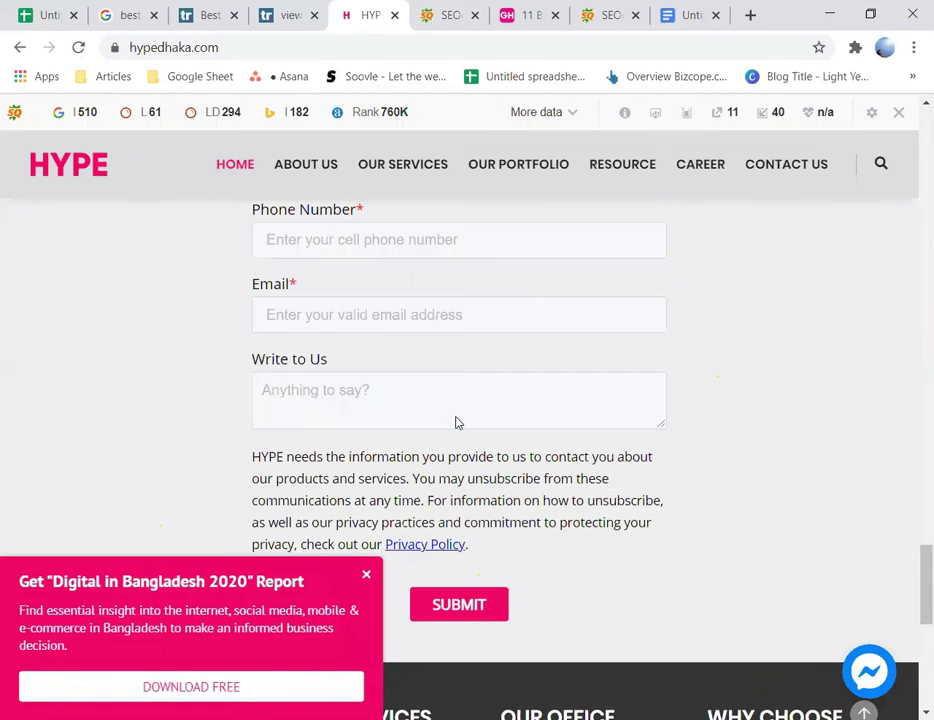
scroll(456, 423, up, 15)
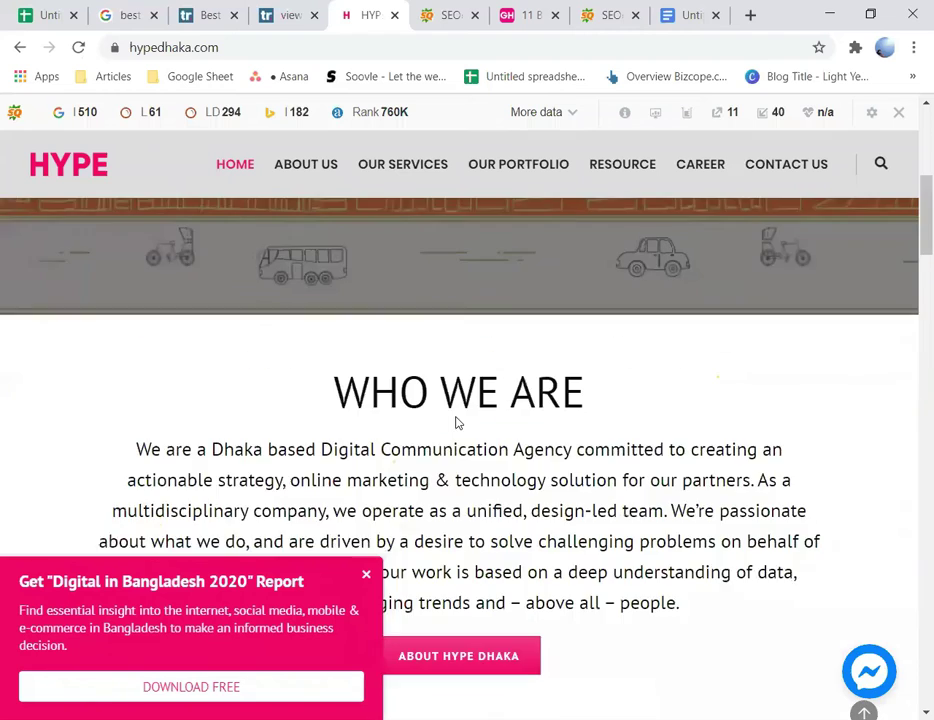
scroll(456, 423, up, 5)
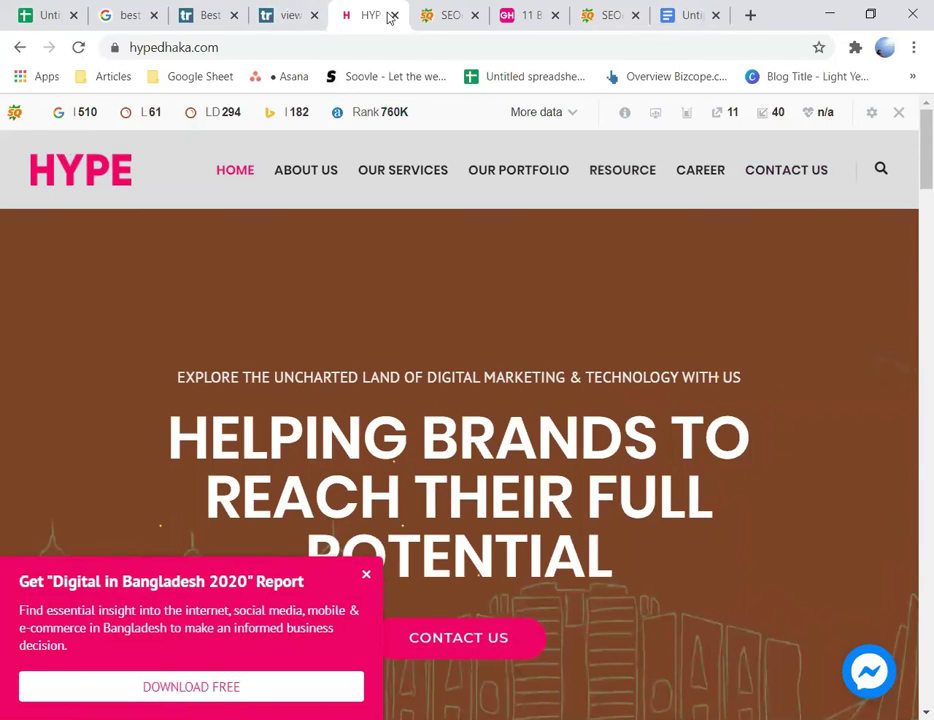
click(19, 47)
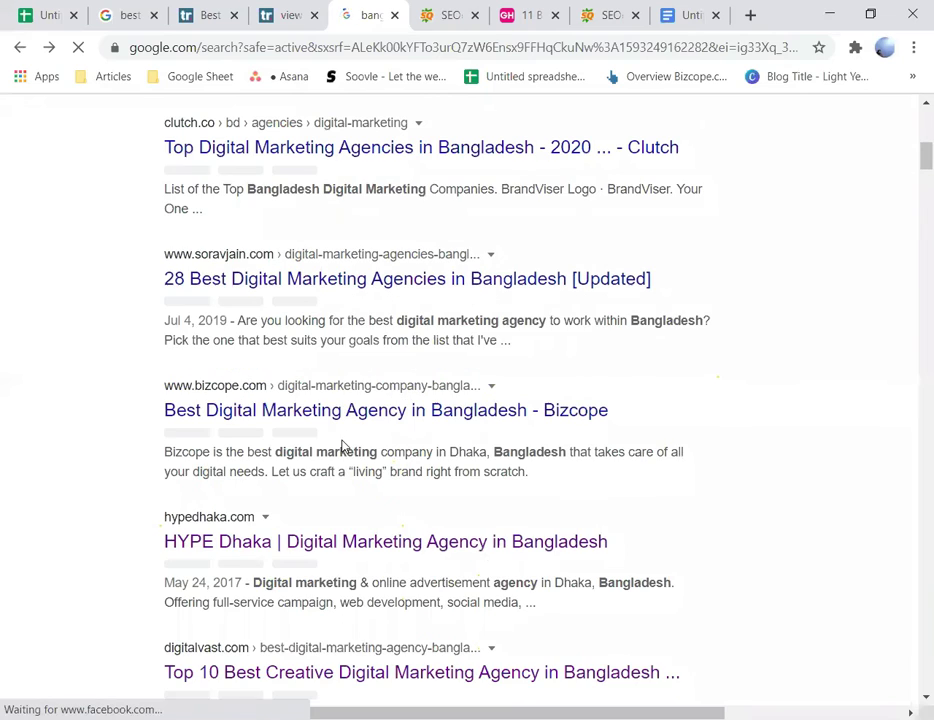
Step: Replace the Google query with "action camera" and run the search
scroll(342, 445, up, 10)
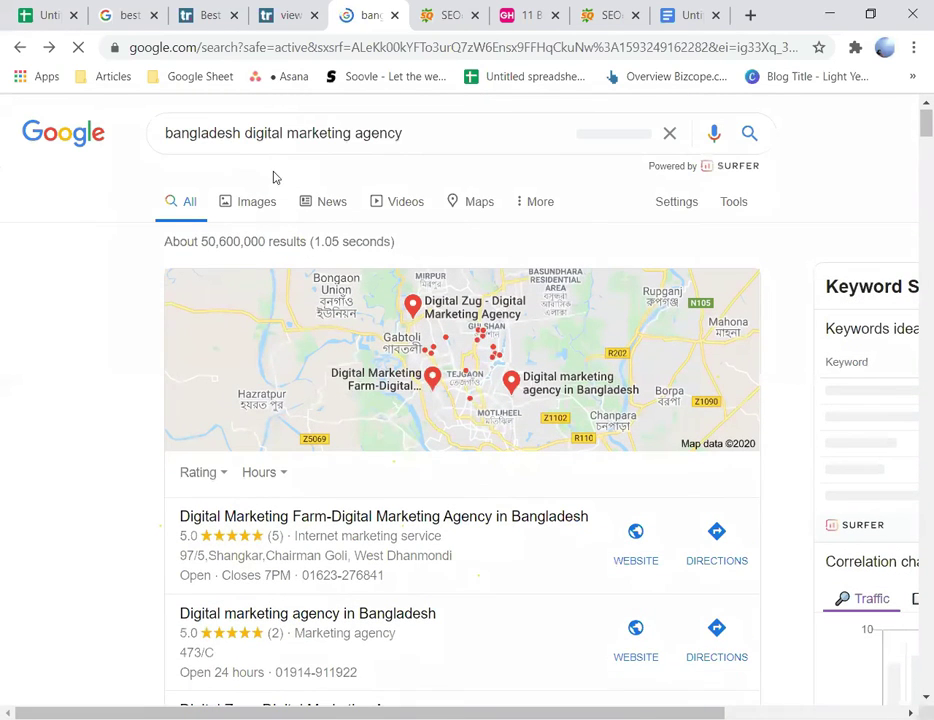
triple_click(414, 137)
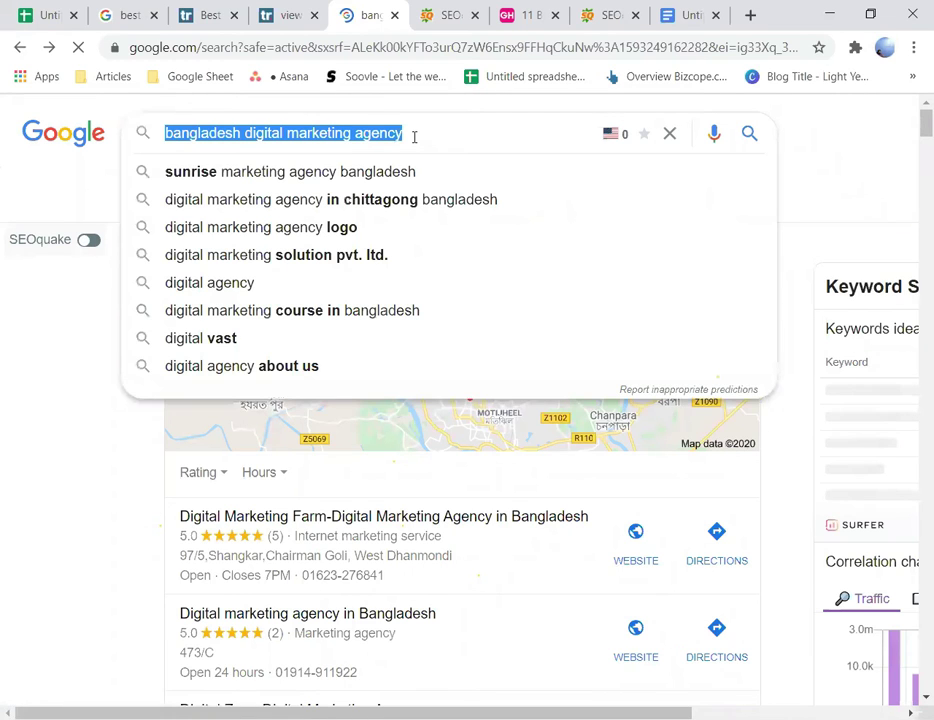
key(Escape)
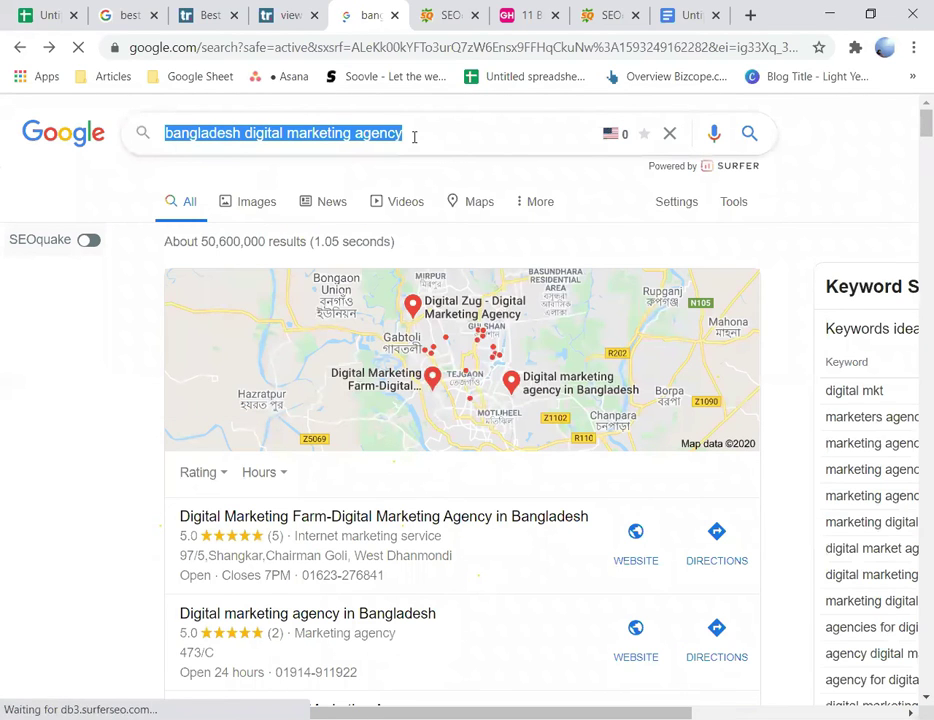
text(p)
key(BackSpace)
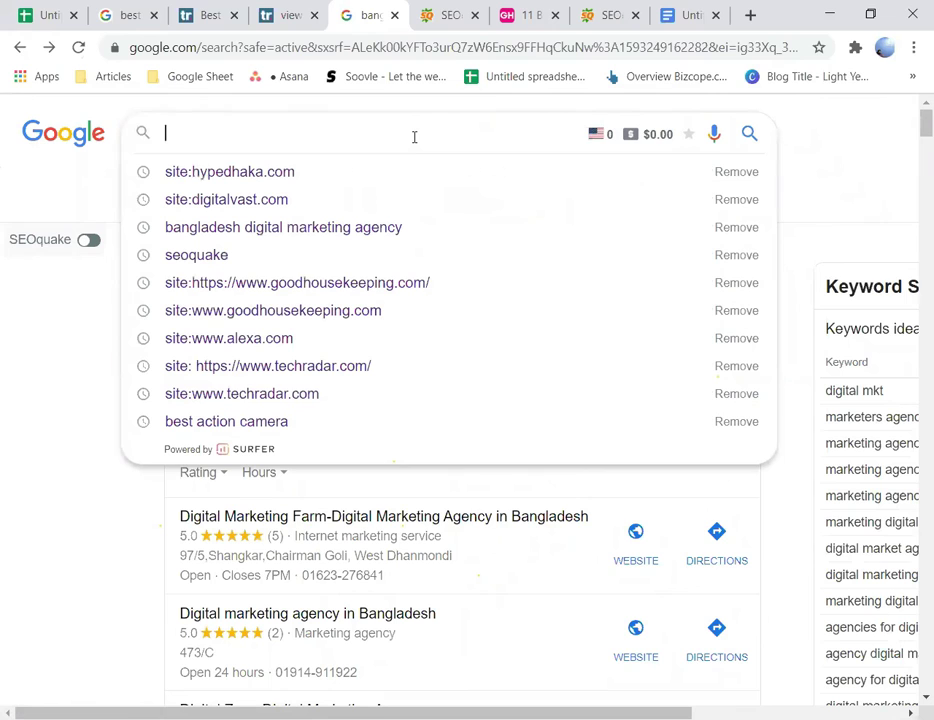
text(action)
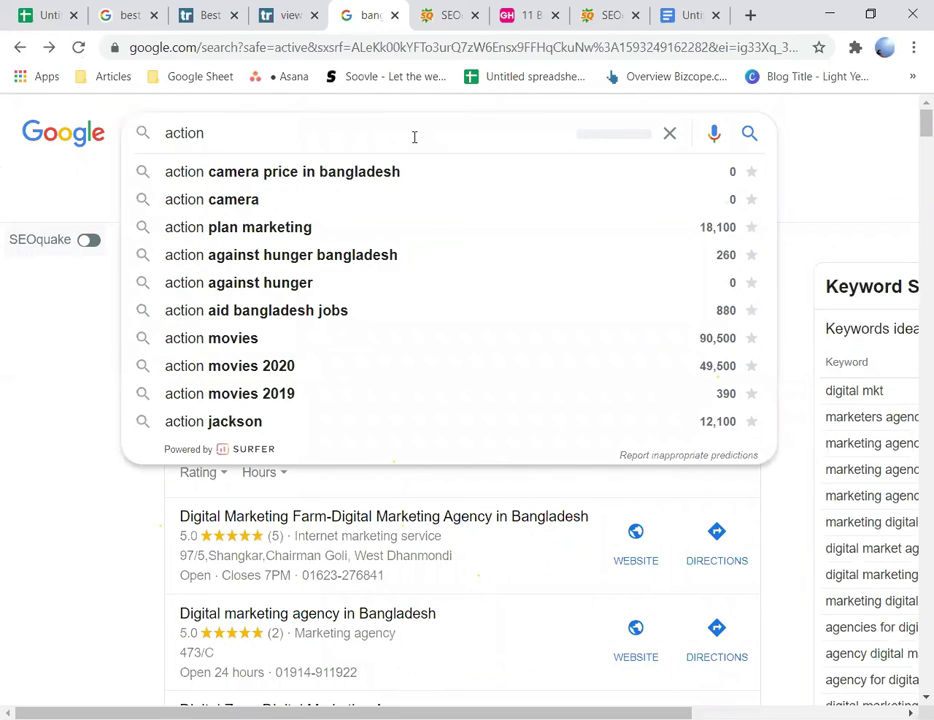
key(Down)
key(Down)
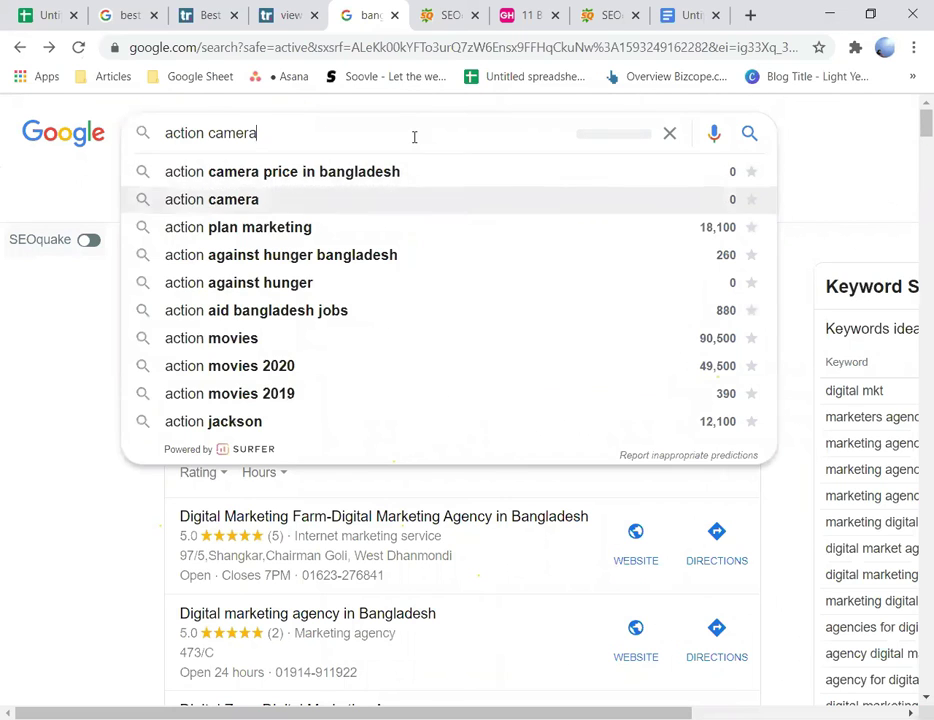
key(Return)
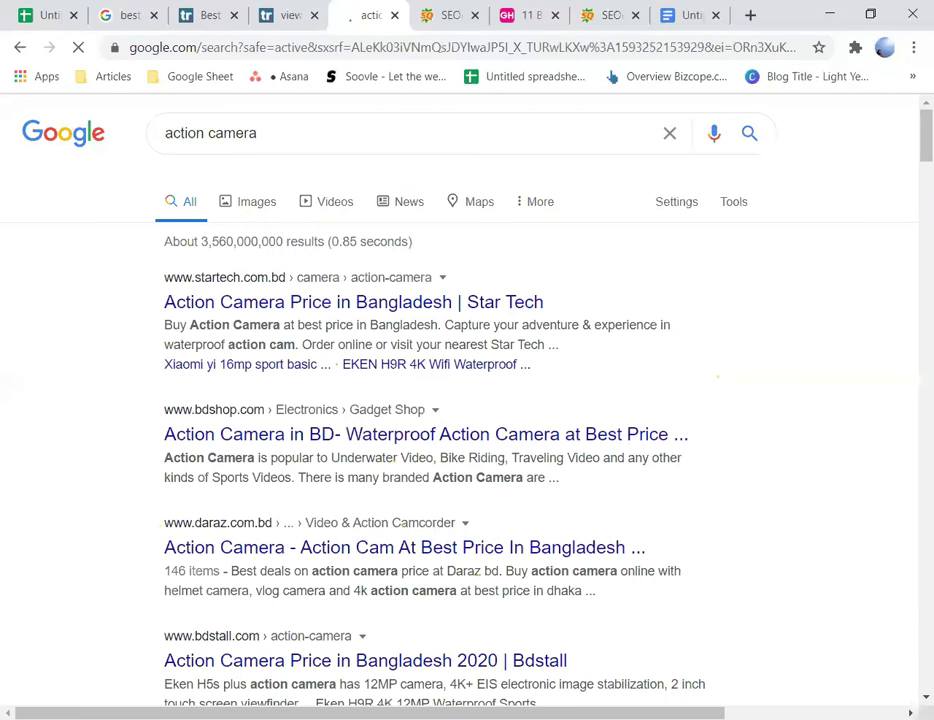
Step: Browse the action camera image results, preview the Original Thieye T5e WiFi 4K image, and return to the web results
click(254, 202)
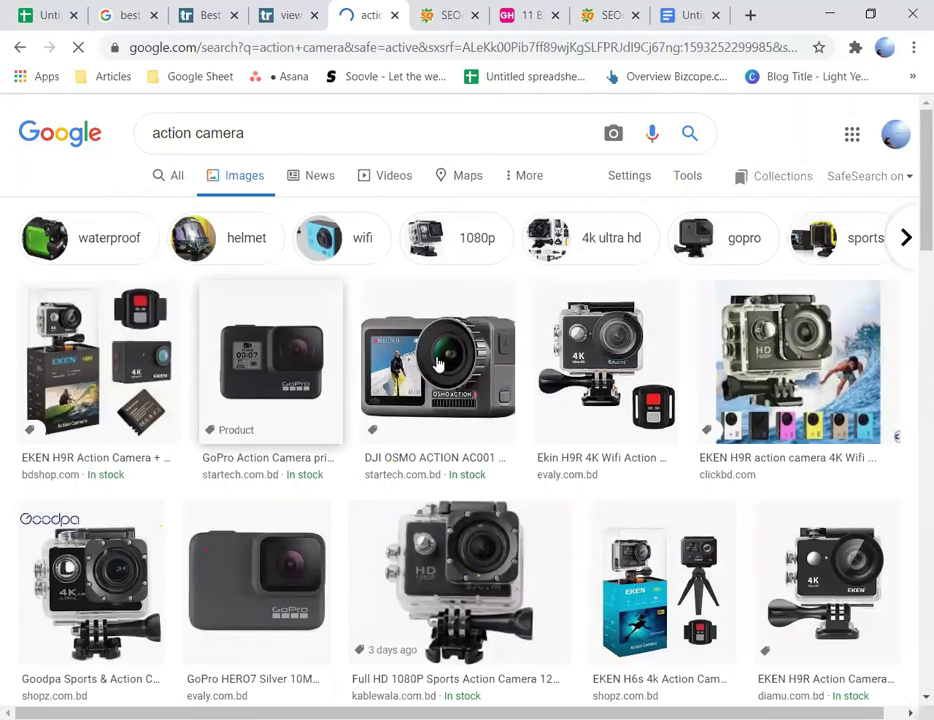
scroll(515, 384, down, 5)
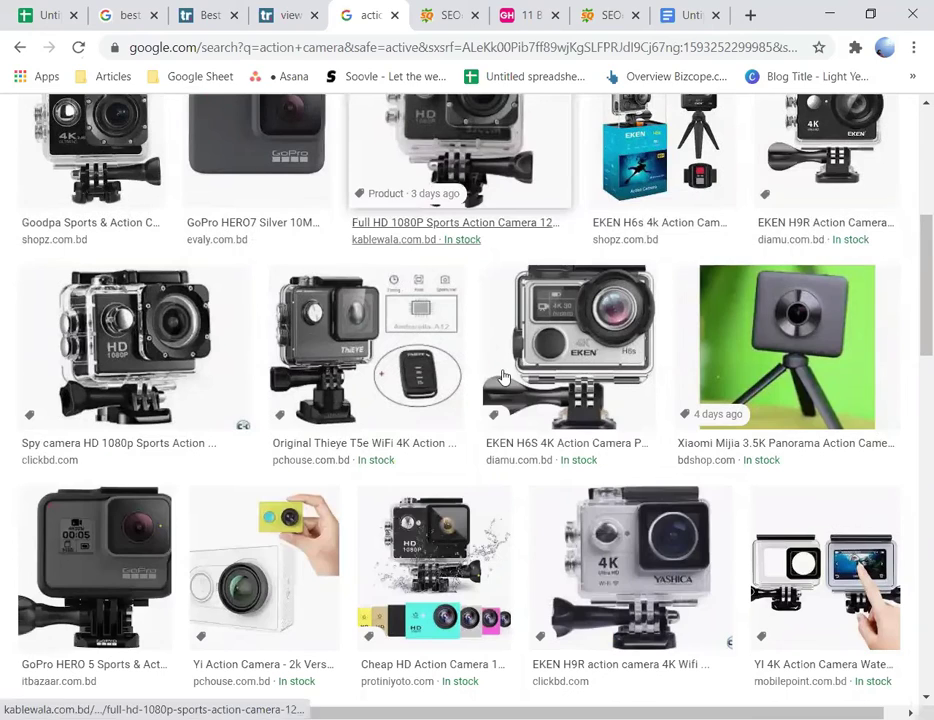
click(396, 341)
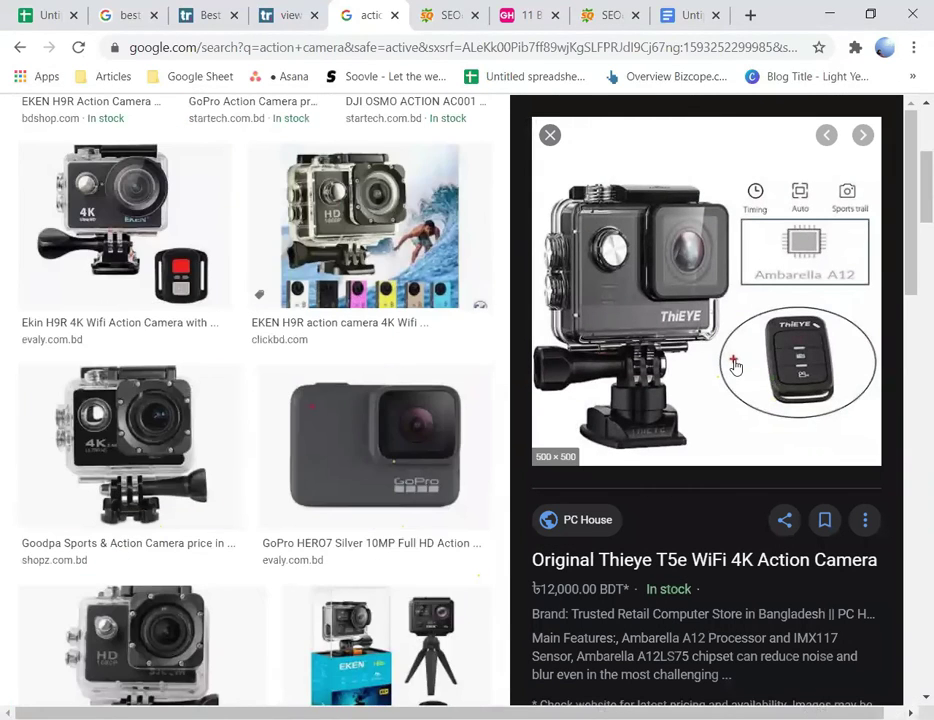
click(20, 50)
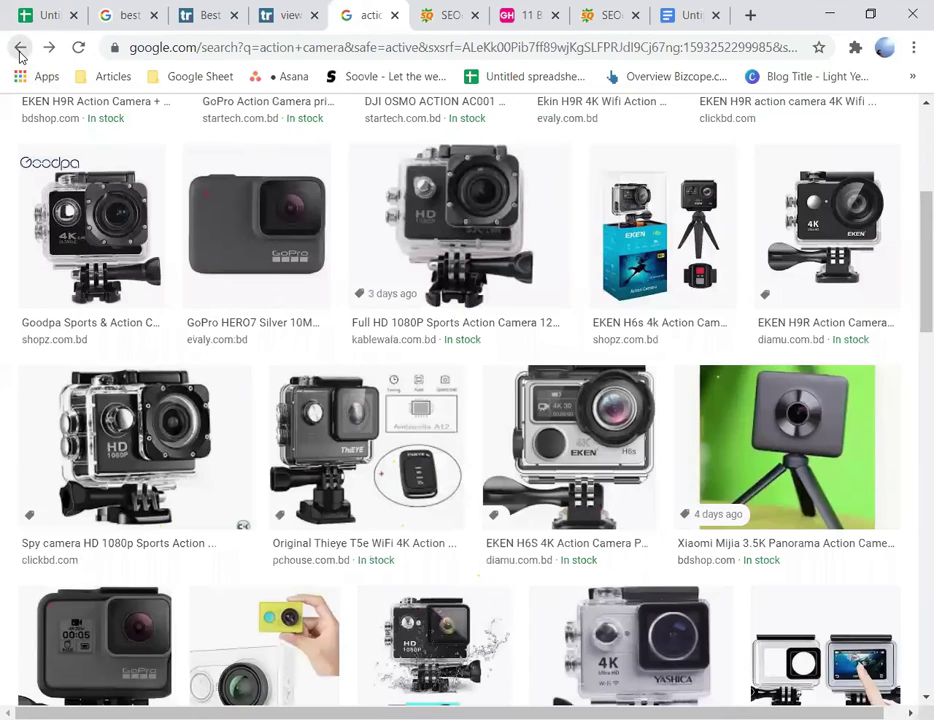
click(20, 50)
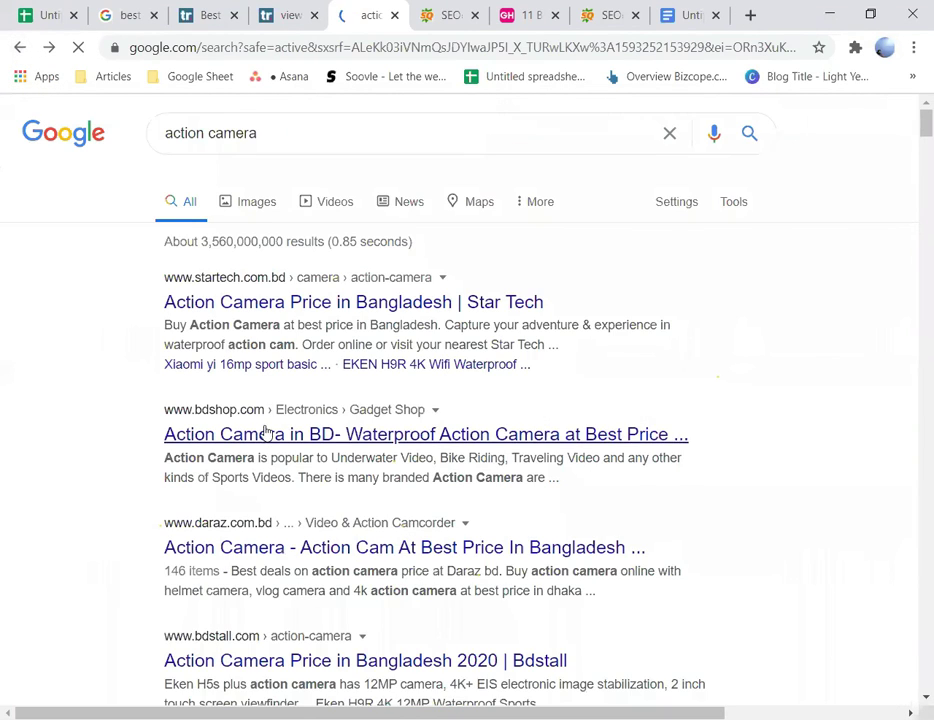
Step: Look through the product images on the bdshop.com action camera page and go back to the search results
click(267, 433)
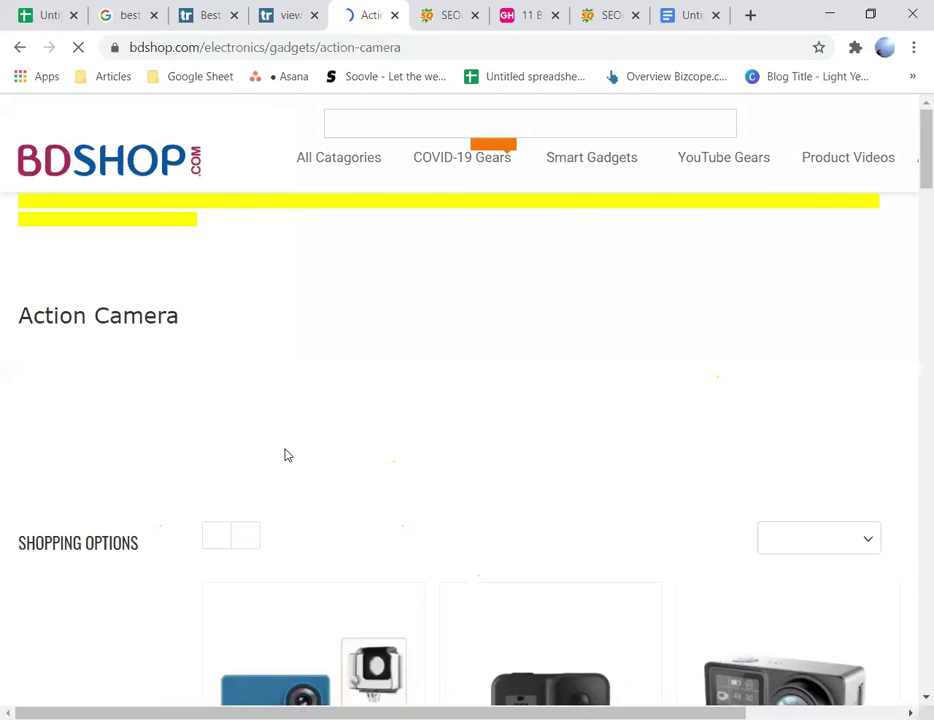
scroll(300, 452, down, 3)
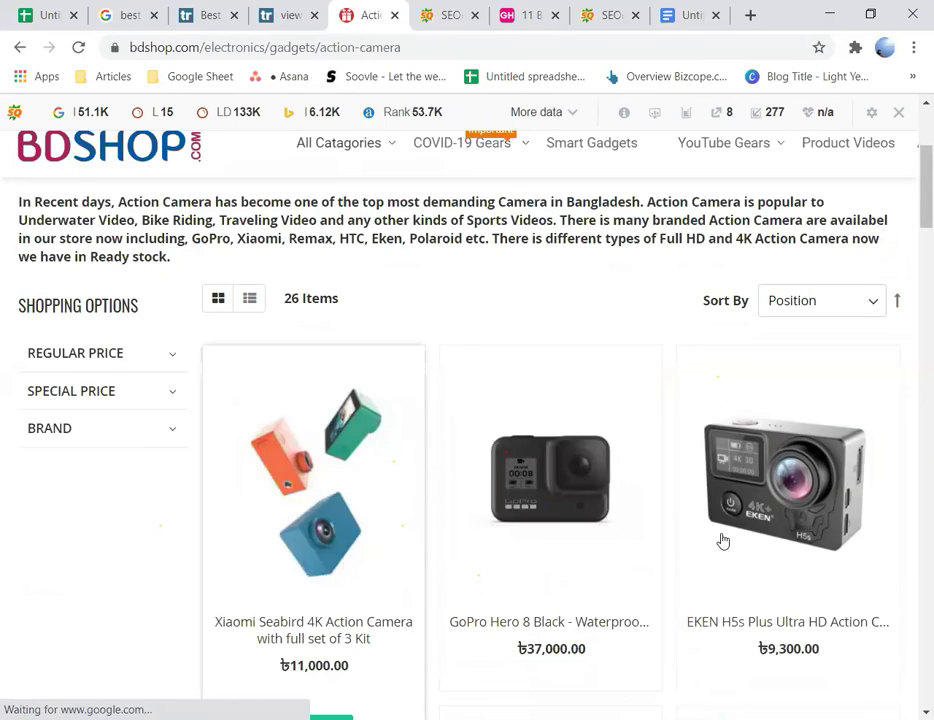
scroll(723, 541, down, 3)
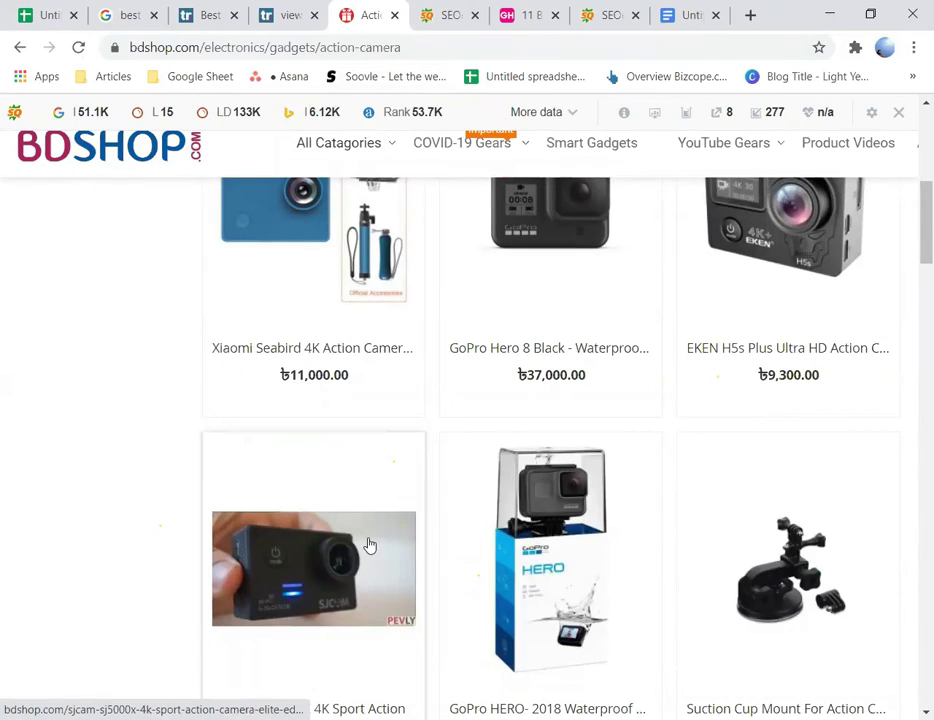
click(20, 48)
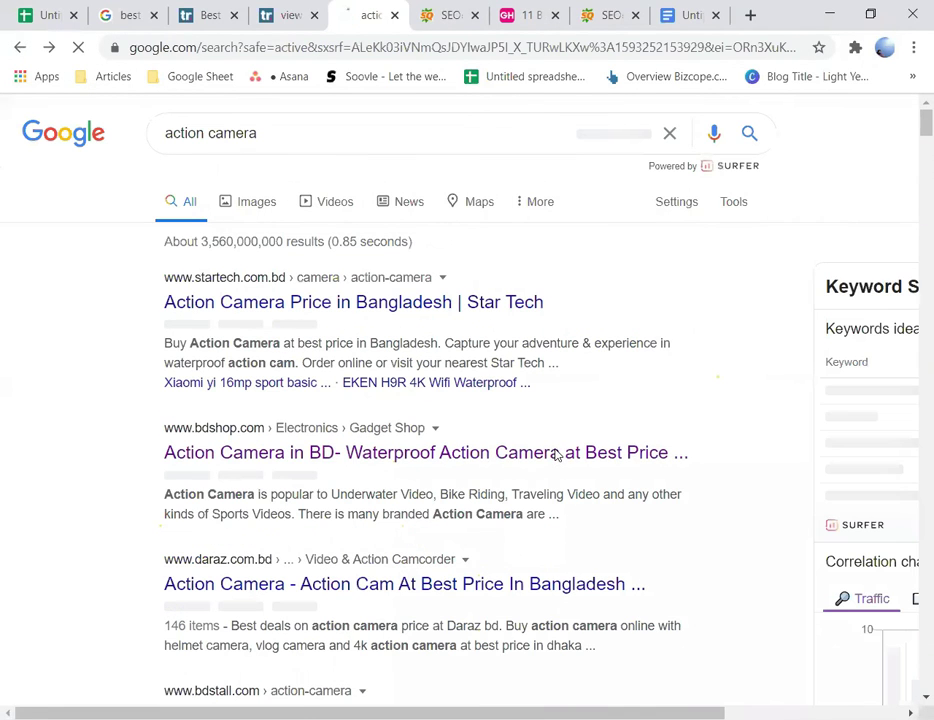
Step: Return to the techradar best action camera article and examine its lead image below the title
click(610, 14)
key(ctrl+2)
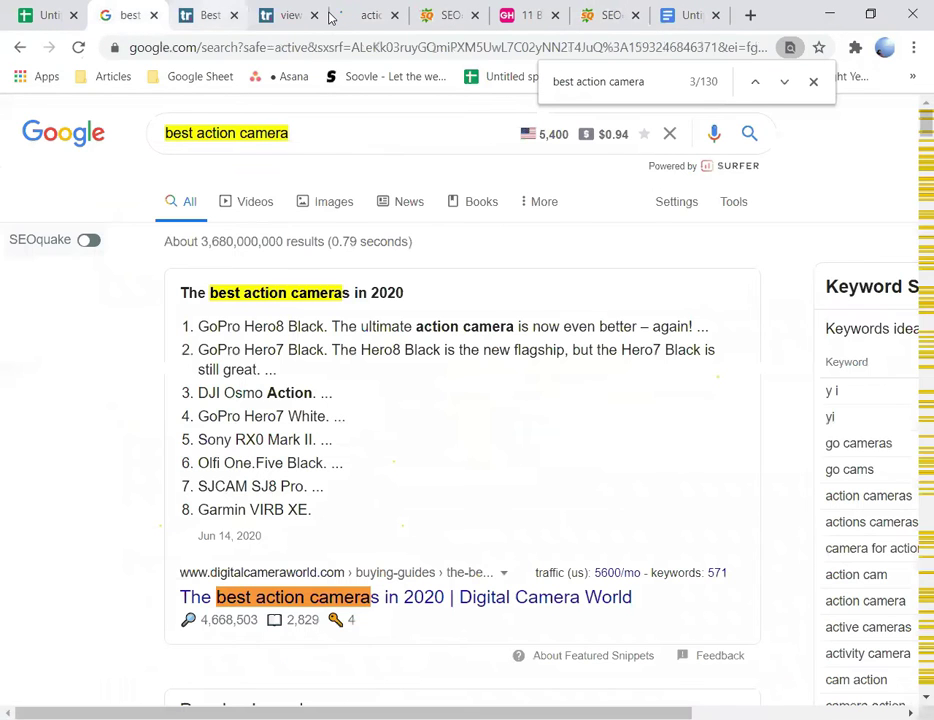
click(326, 15)
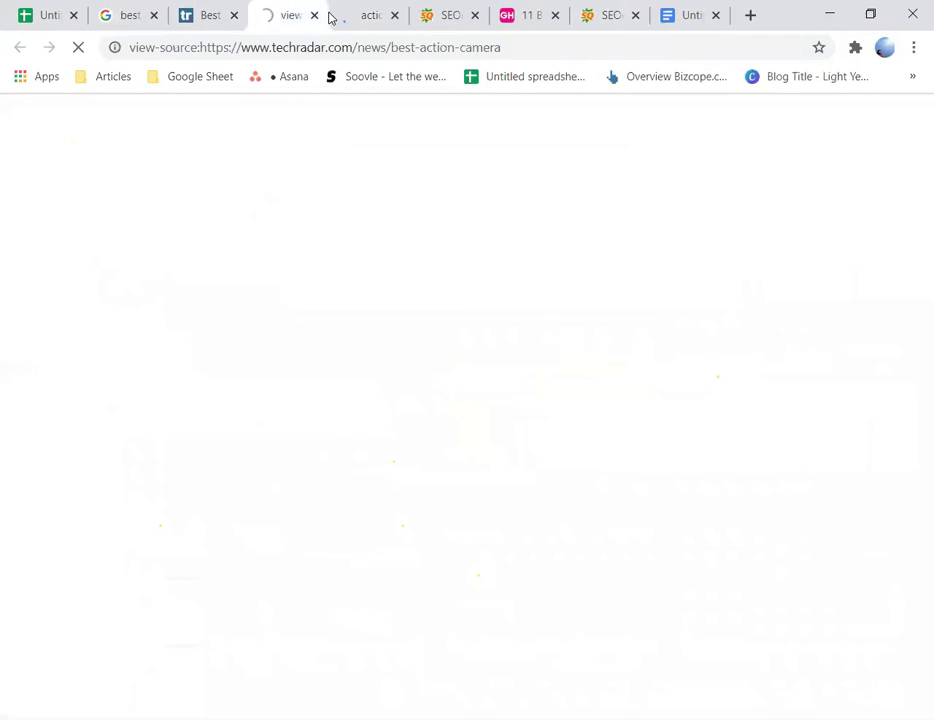
click(228, 24)
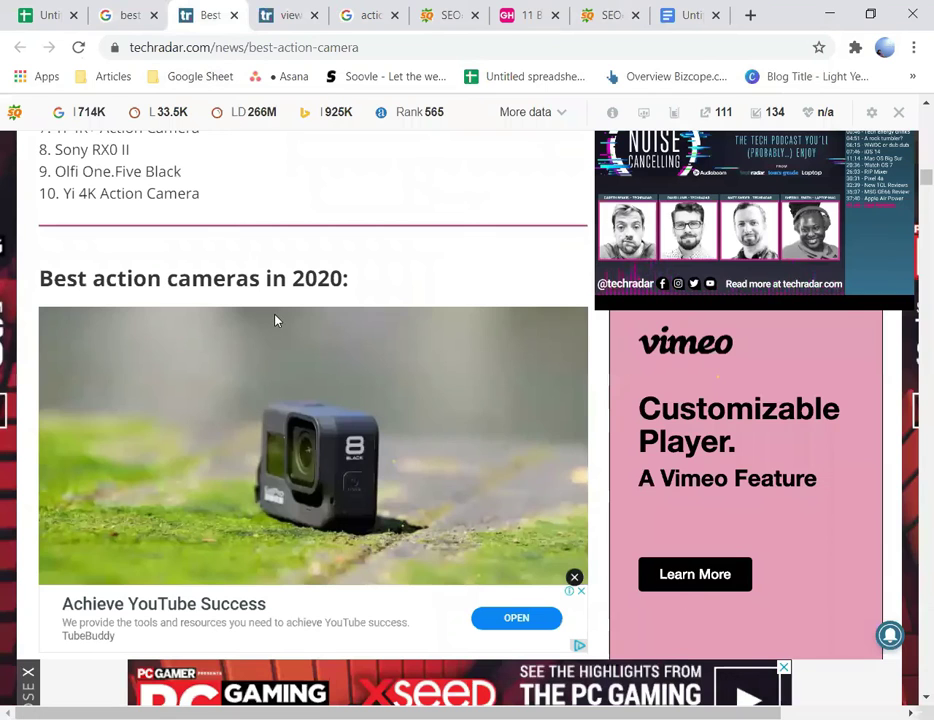
scroll(275, 319, up, 10)
scroll(275, 316, up, 15)
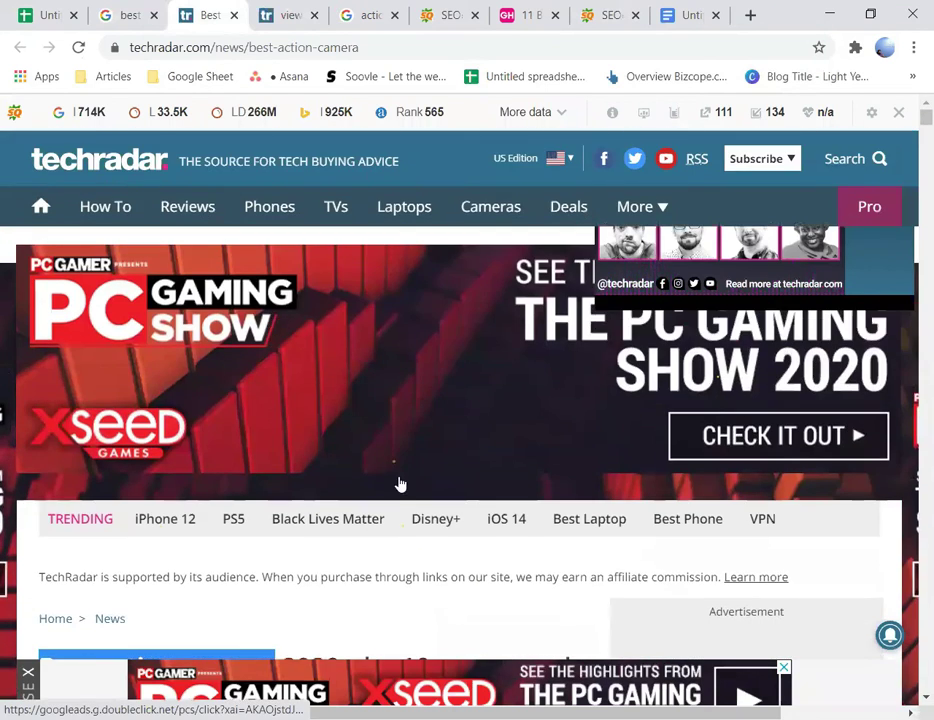
scroll(363, 400, down, 8)
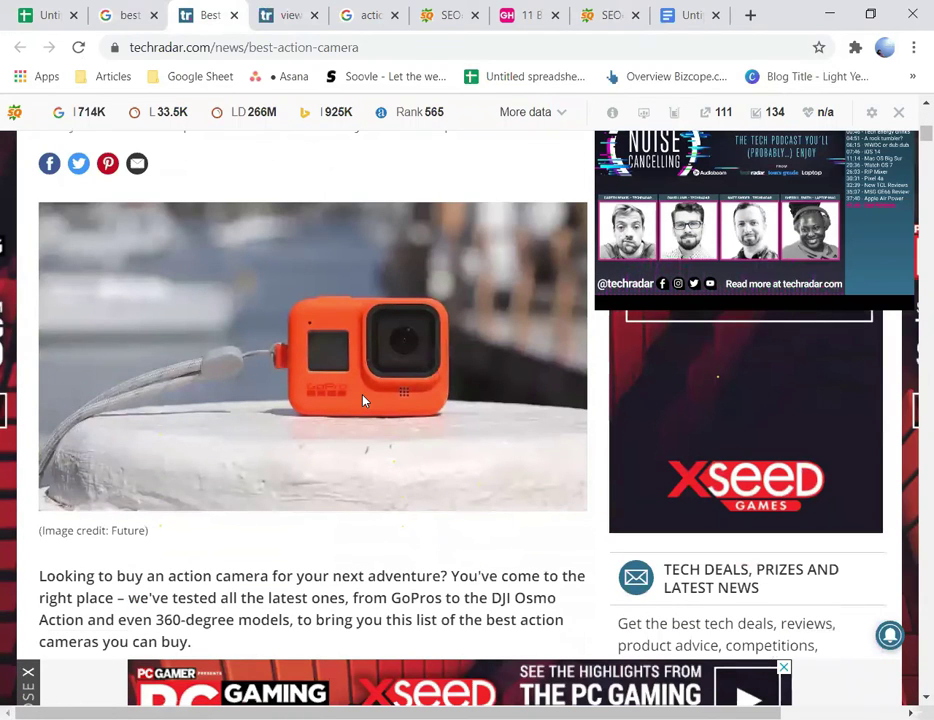
Step: Enter "Bad" in the Images cell of row 2 on the On page sheet and fill it dark green
key(ctrl+1)
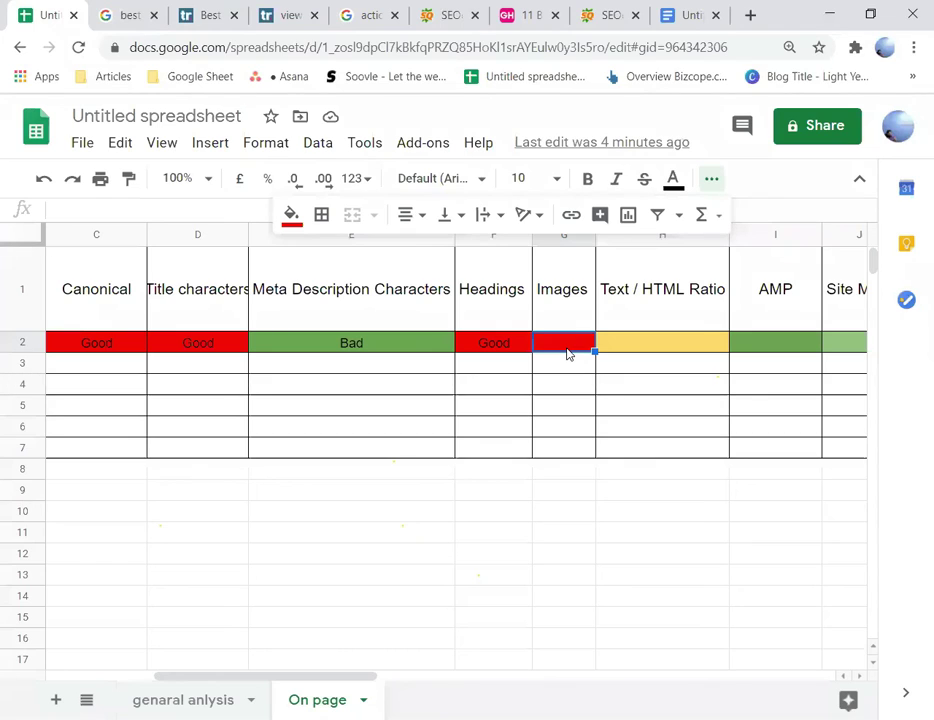
text(BAd)
key(BackSpace)
key(BackSpace)
text(ad)
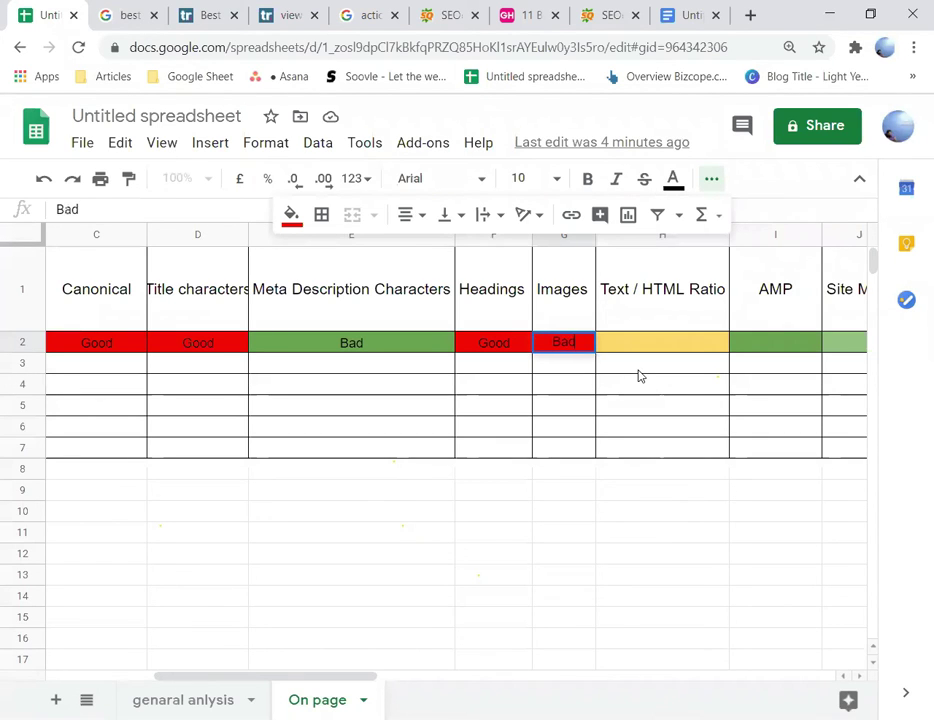
click(299, 222)
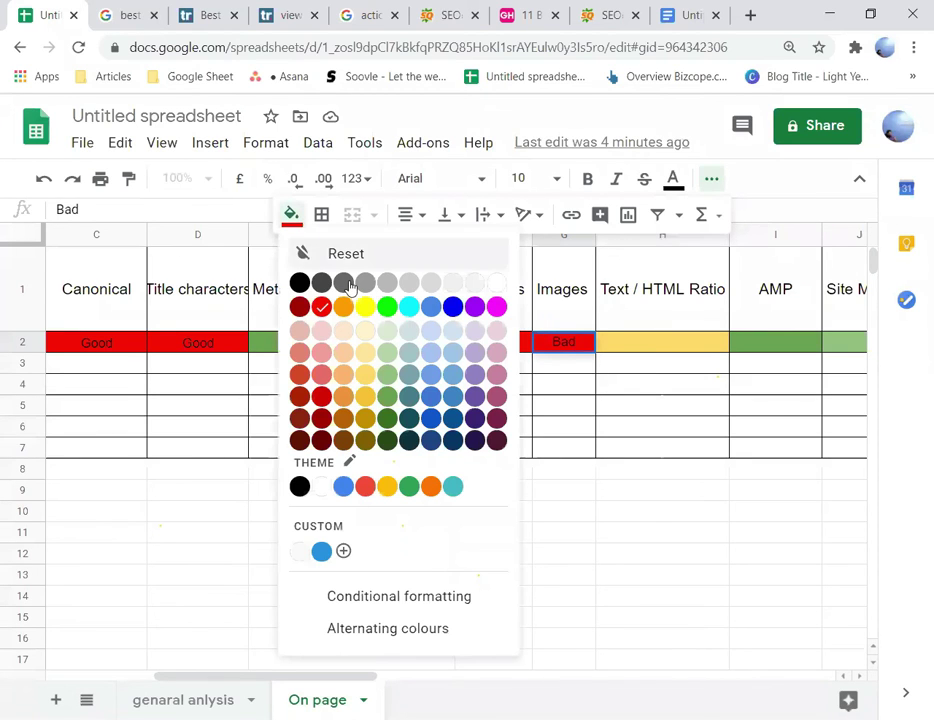
click(388, 416)
click(661, 352)
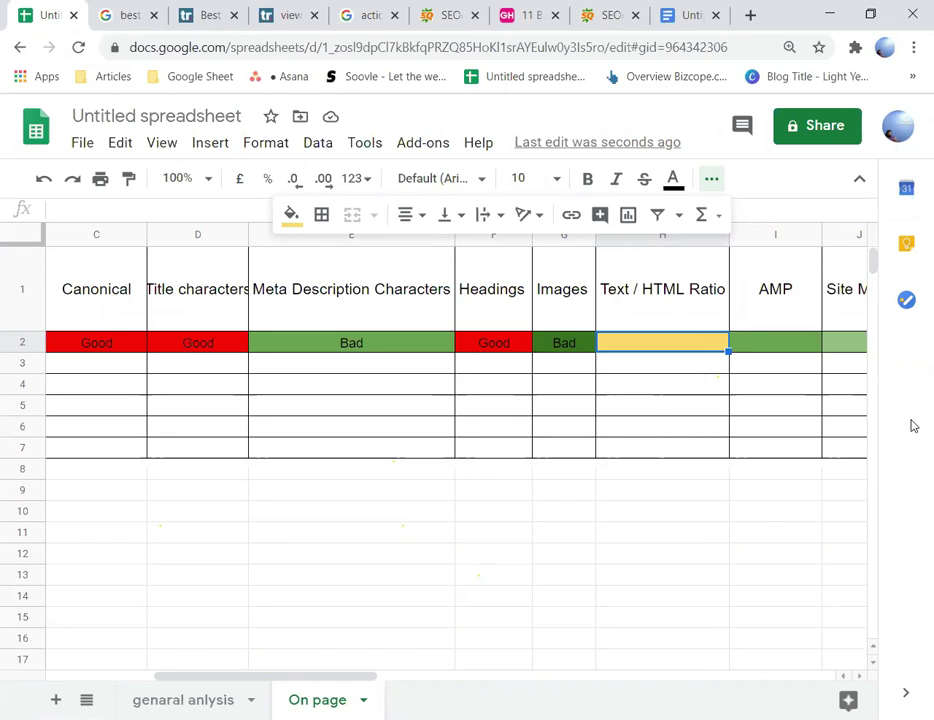
Step: Check the Text/HTML ratio entry in the cookware page's SEOquake diagnosis report and return to the On page sheet
click(617, 18)
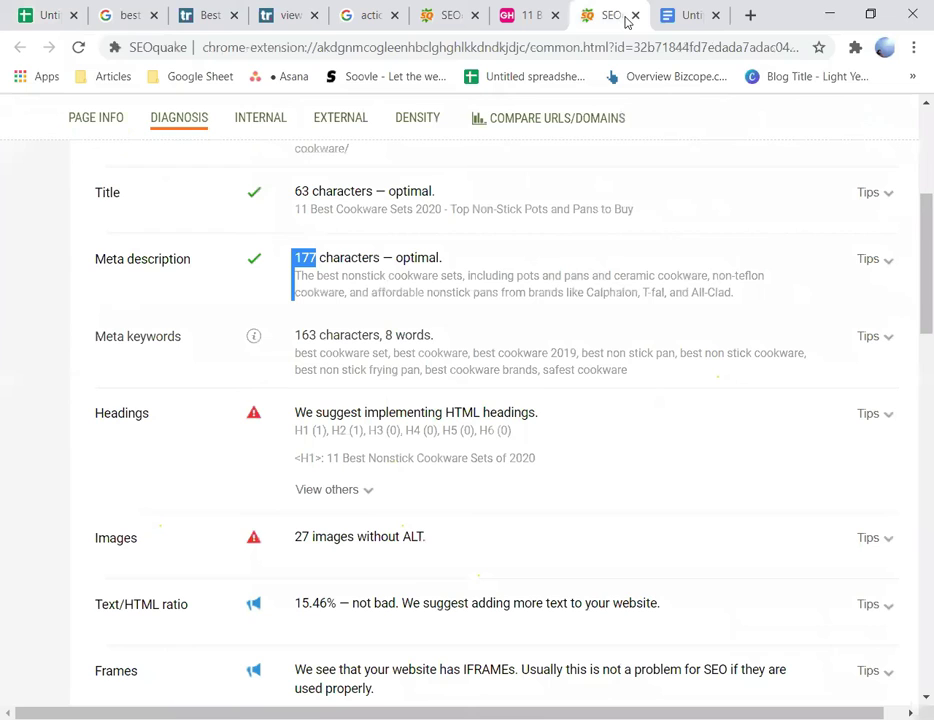
scroll(584, 412, down, 1)
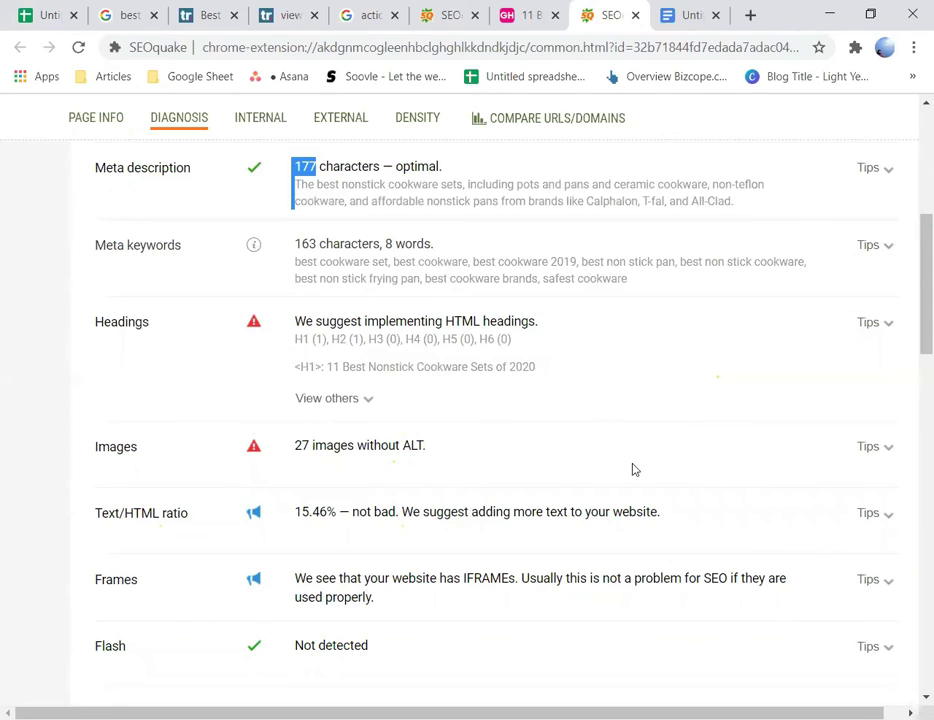
scroll(688, 489, down, 1)
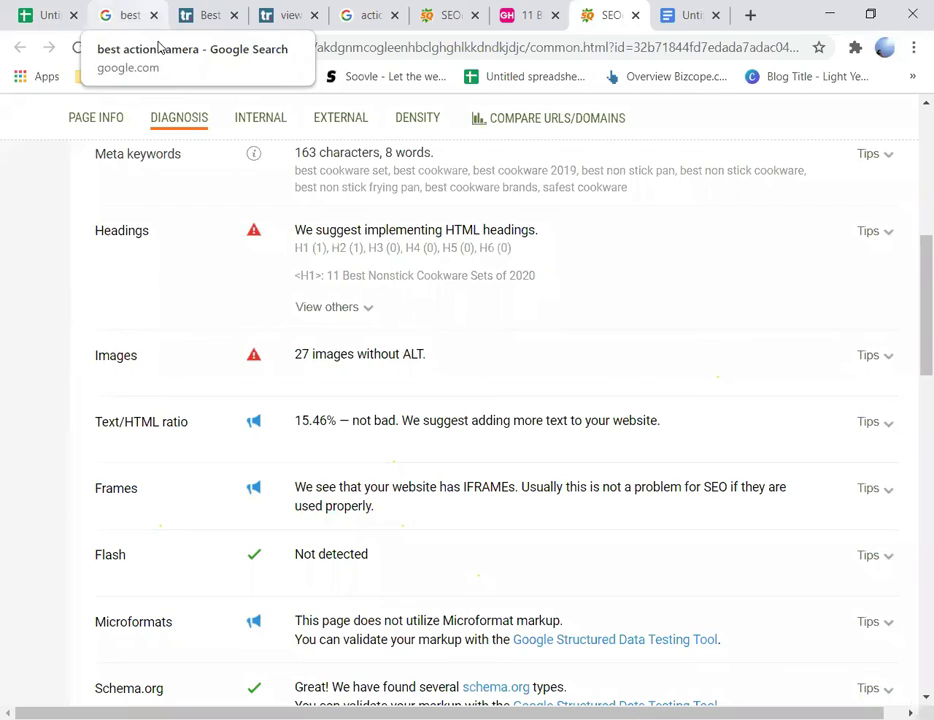
click(200, 15)
click(15, 10)
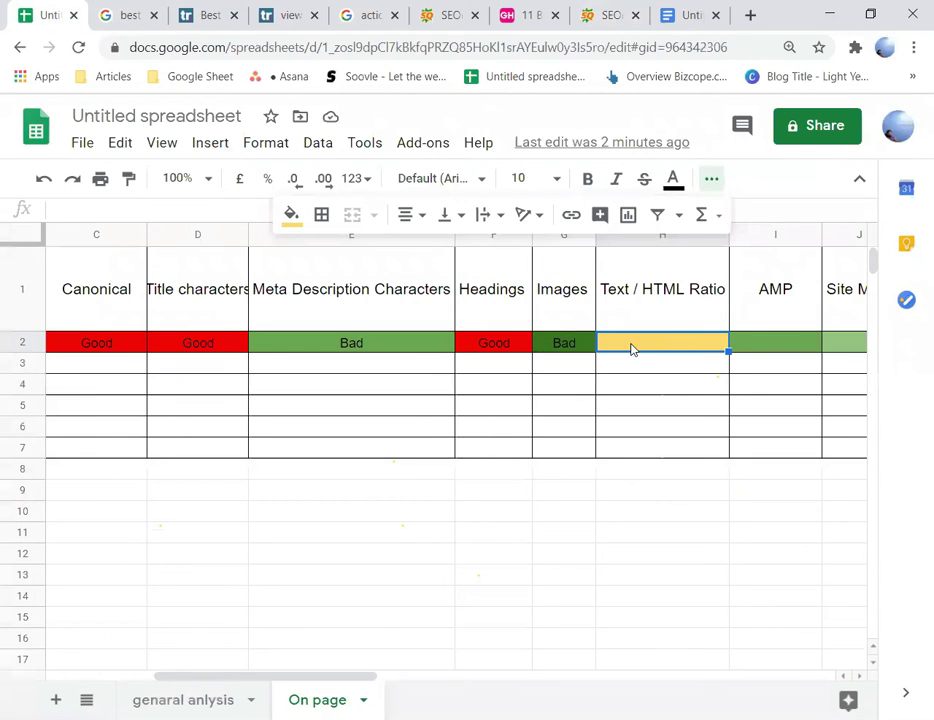
Step: Enter "Midium" in the Text / HTML Ratio cell of row 2
text(M)
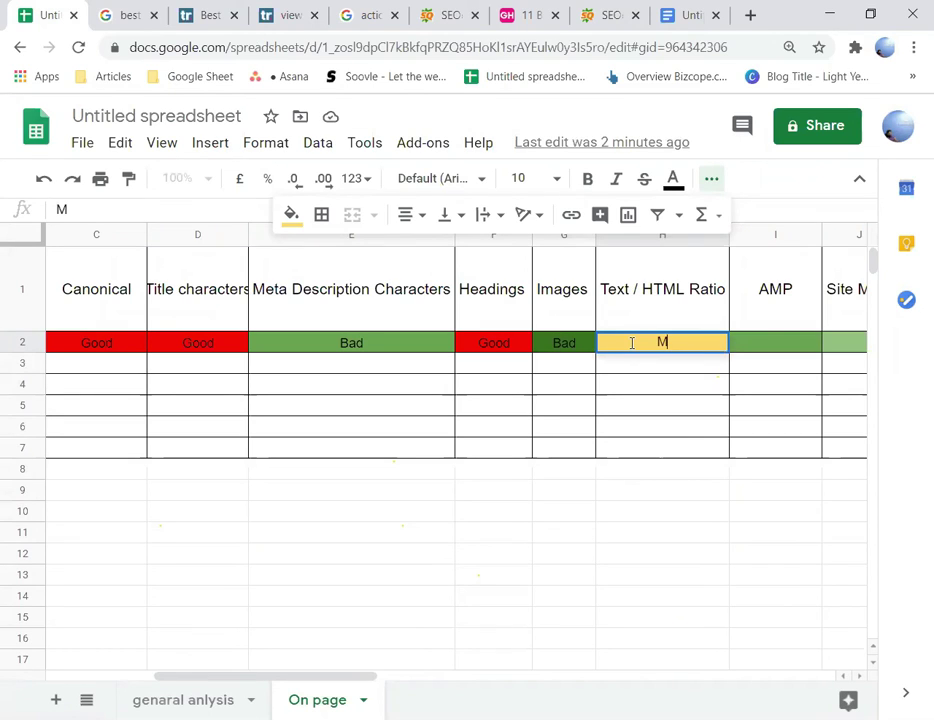
text(idium)
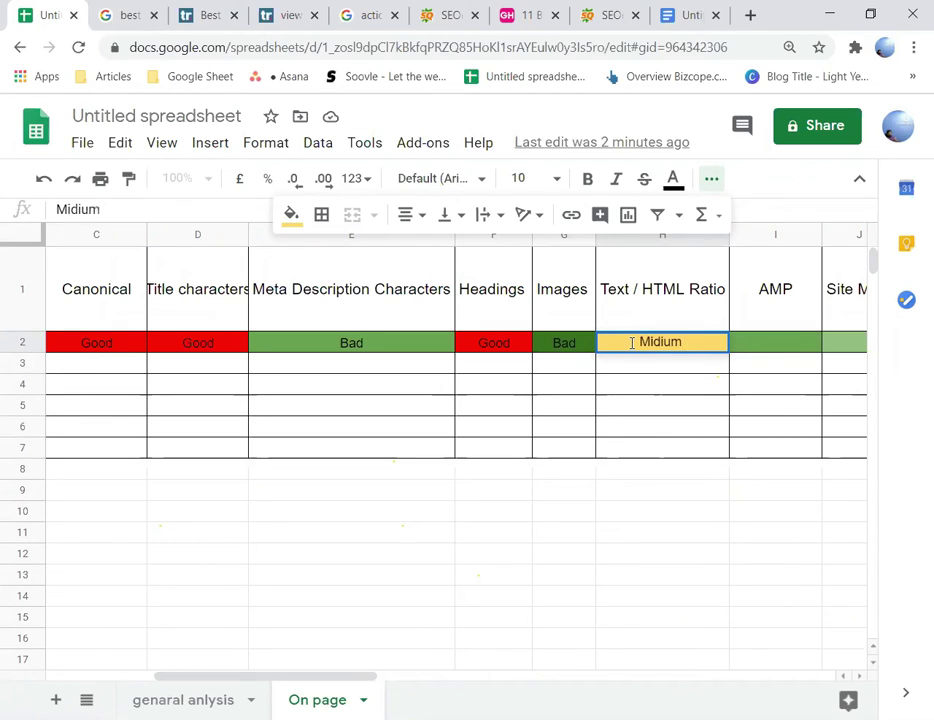
click(763, 349)
Step: Replace the Text / HTML Ratio entry in row 2 with "Not Bad"
click(681, 349)
double_click(681, 349)
drag(692, 340, 640, 338)
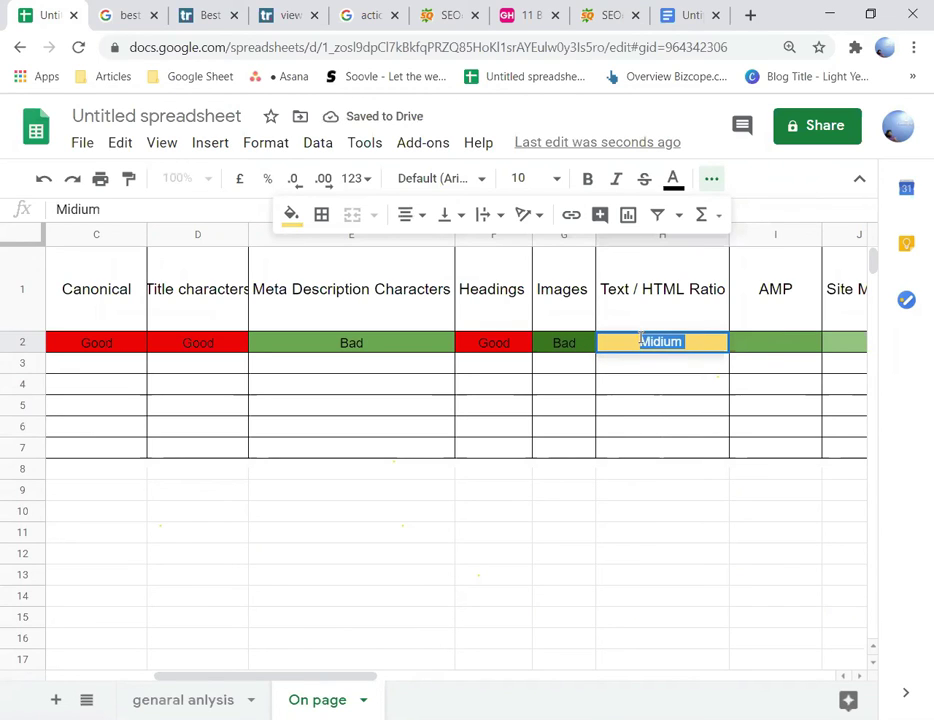
text(Not)
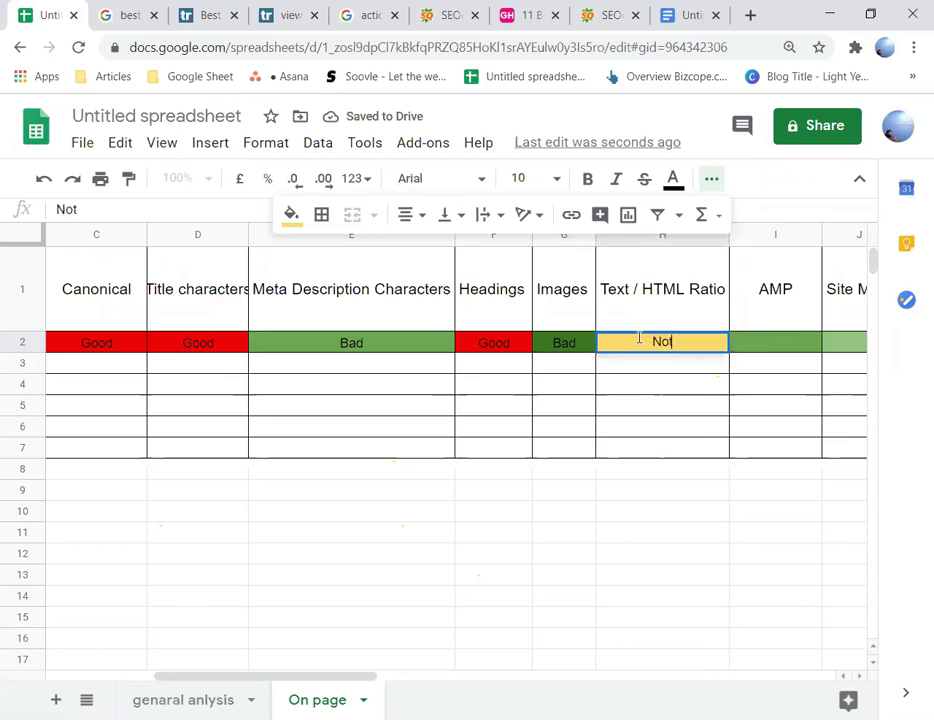
text( Bad)
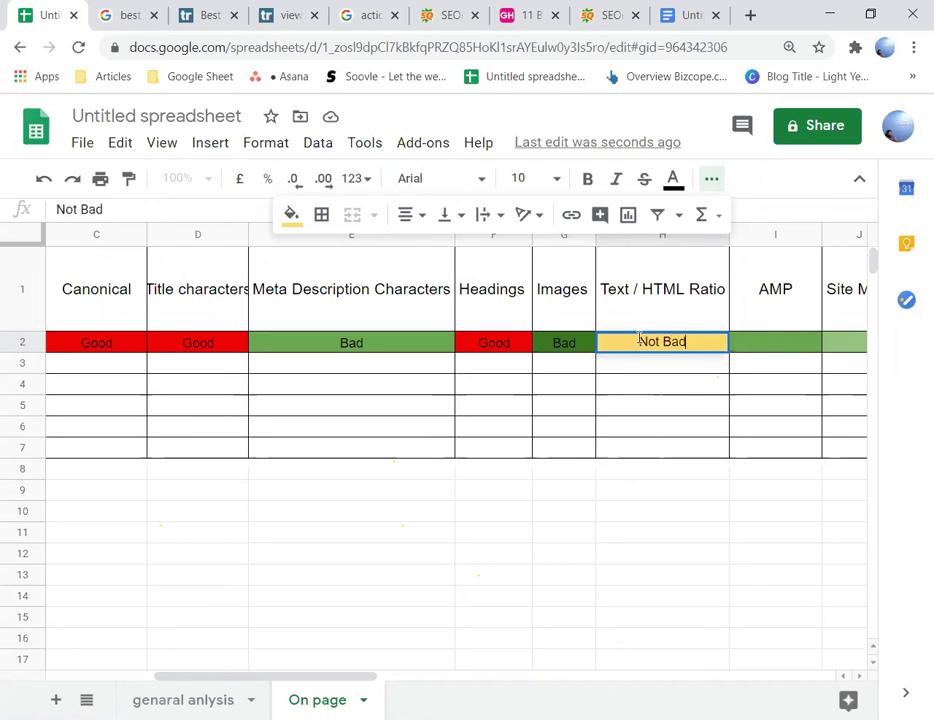
click(746, 350)
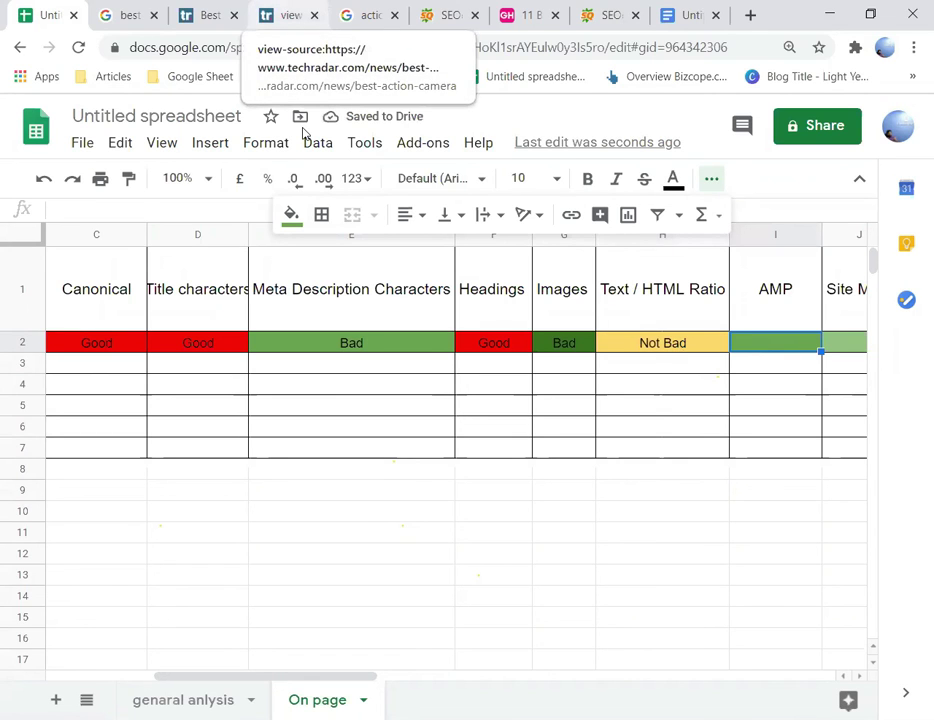
Step: Look through the techradar action camera article's body text, highlighting the Insta360 One R paragraph, and return to the title
click(205, 15)
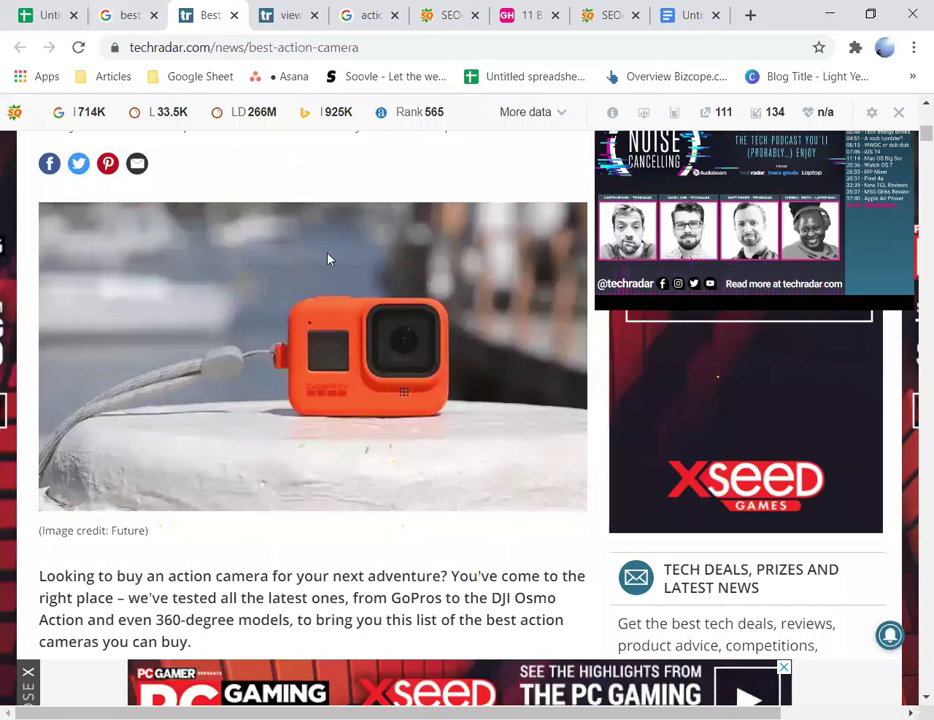
scroll(362, 385, down, 20)
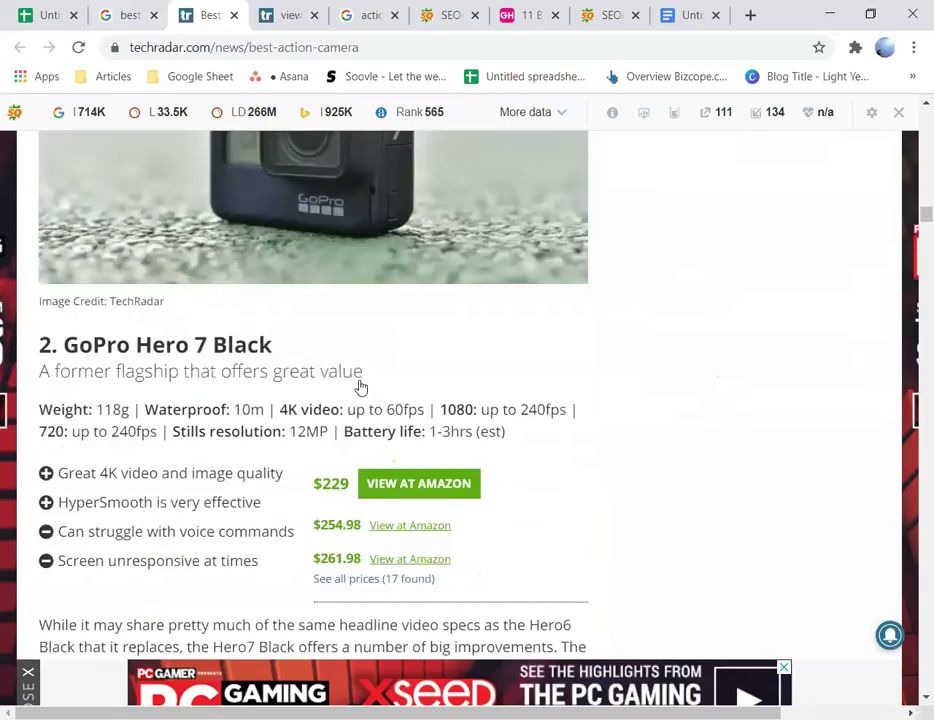
scroll(362, 390, down, 5)
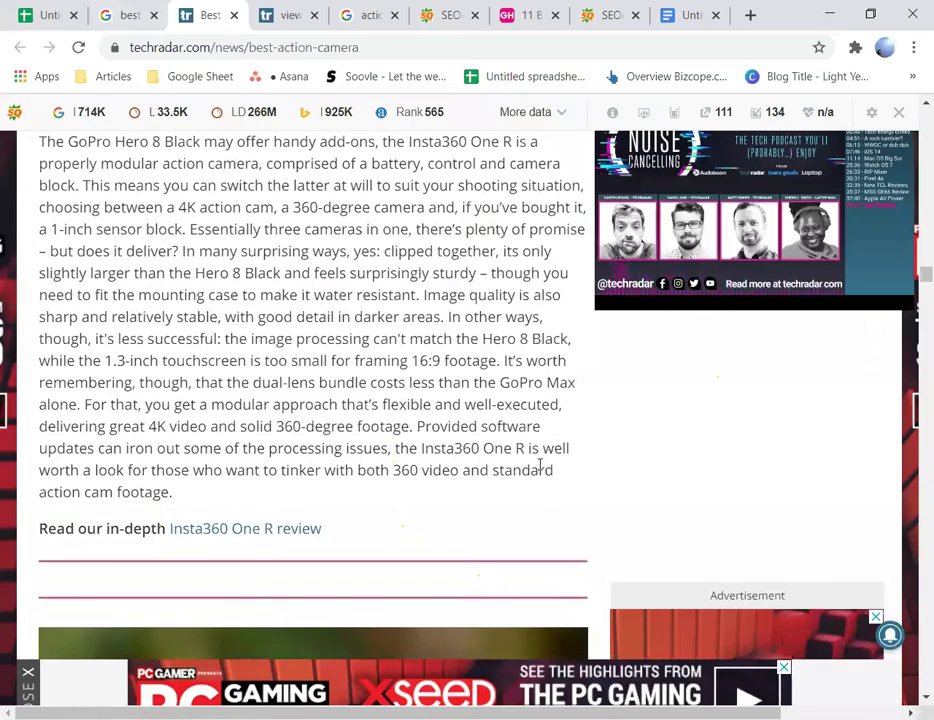
drag(556, 470, 263, 251)
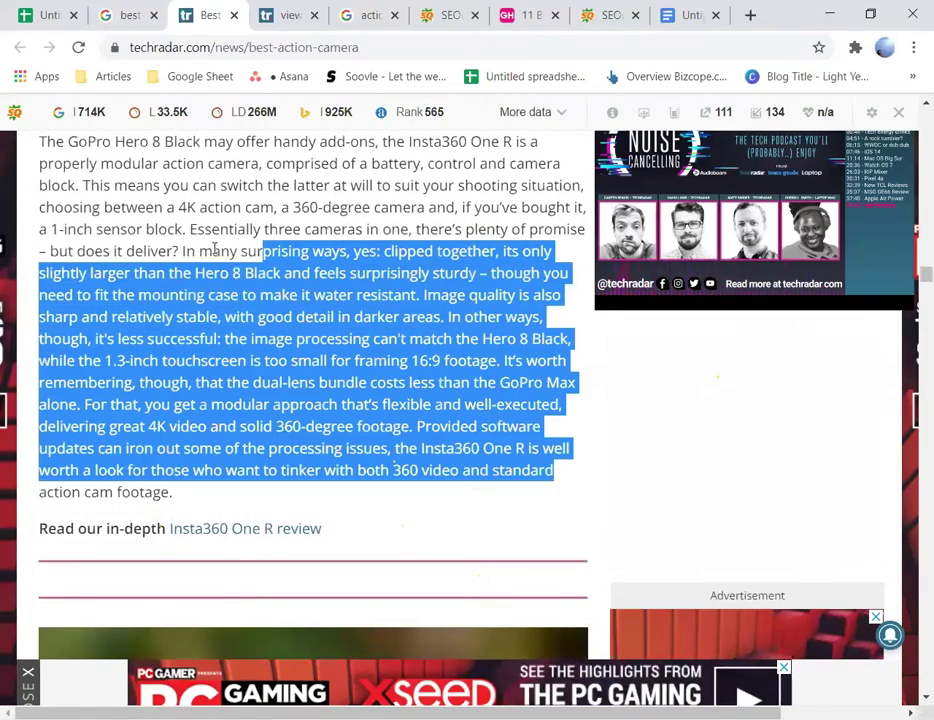
drag(204, 229, 210, 229)
drag(310, 297, 605, 500)
click(219, 233)
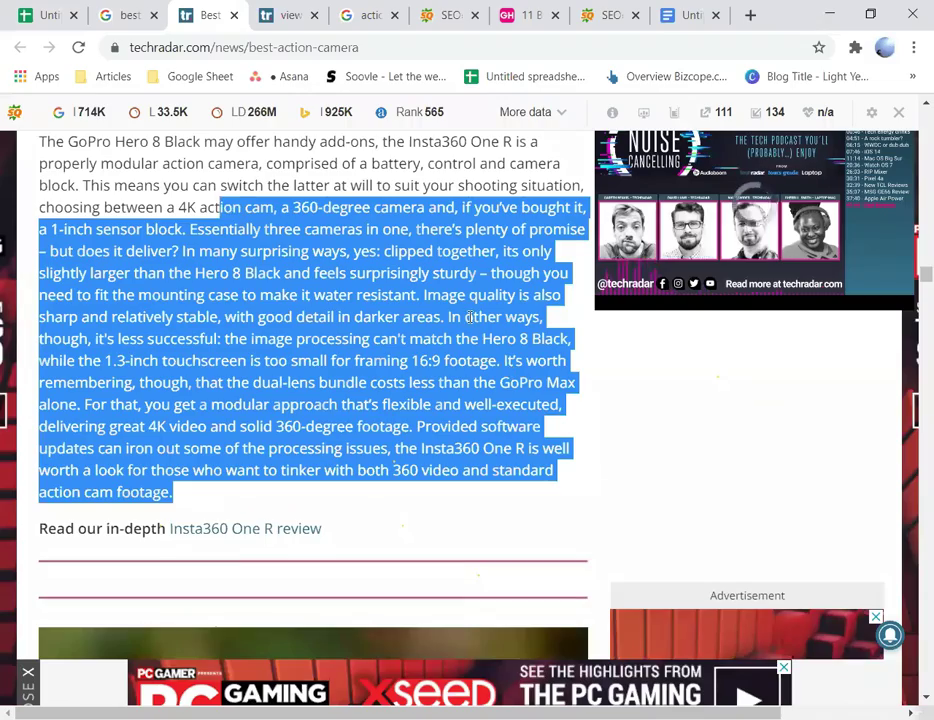
scroll(470, 317, up, 1)
scroll(470, 317, up, 15)
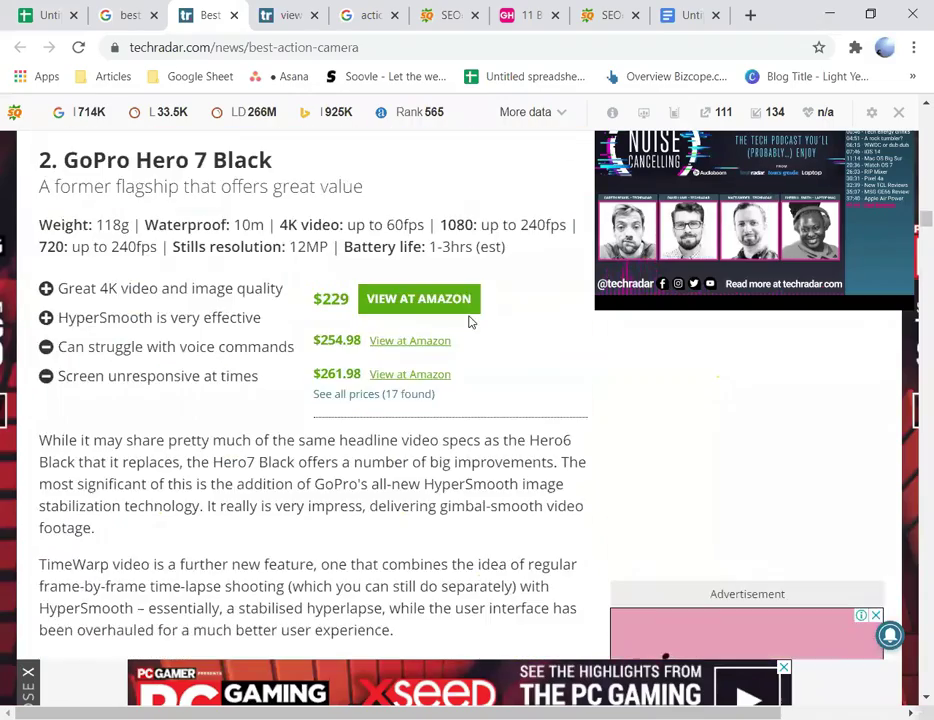
scroll(470, 317, up, 10)
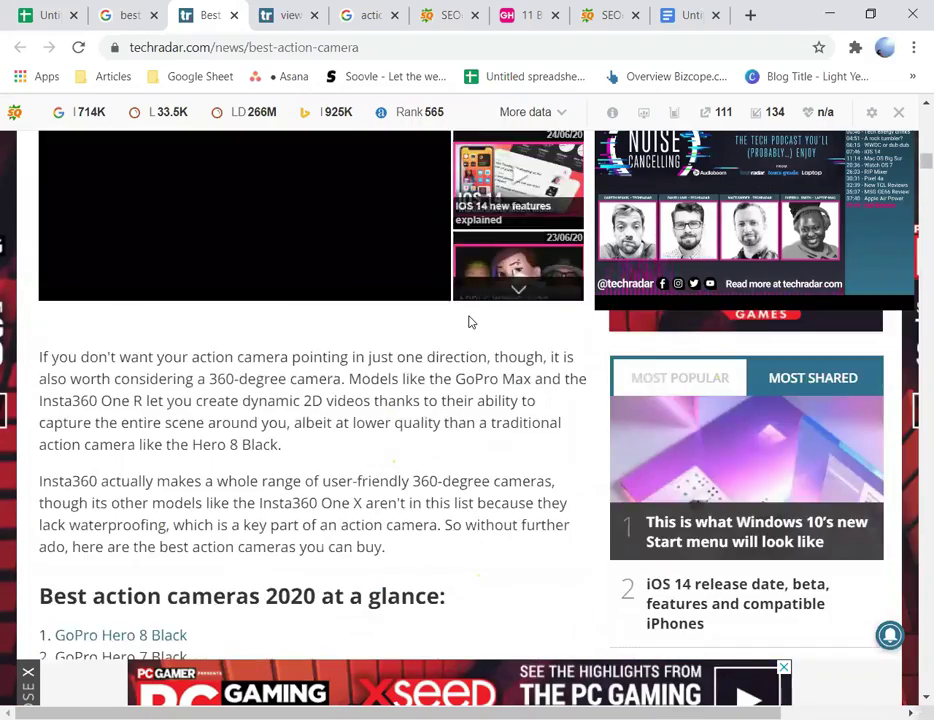
scroll(470, 320, up, 8)
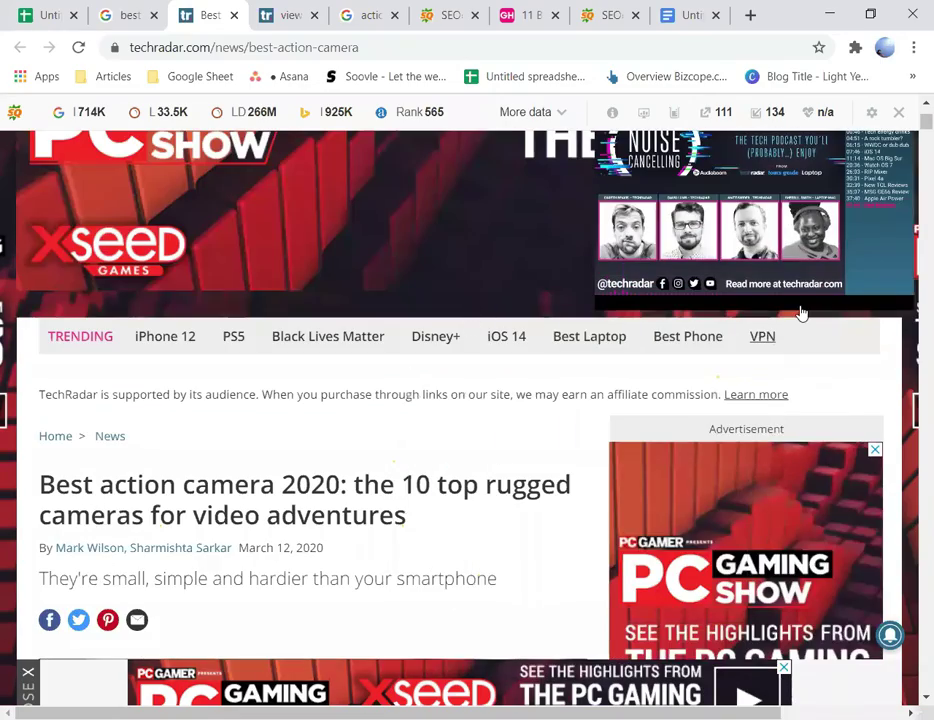
Step: Examine the HTML code in the techradar page's source, highlighting parts of the critical styles block, and return to the article
click(305, 15)
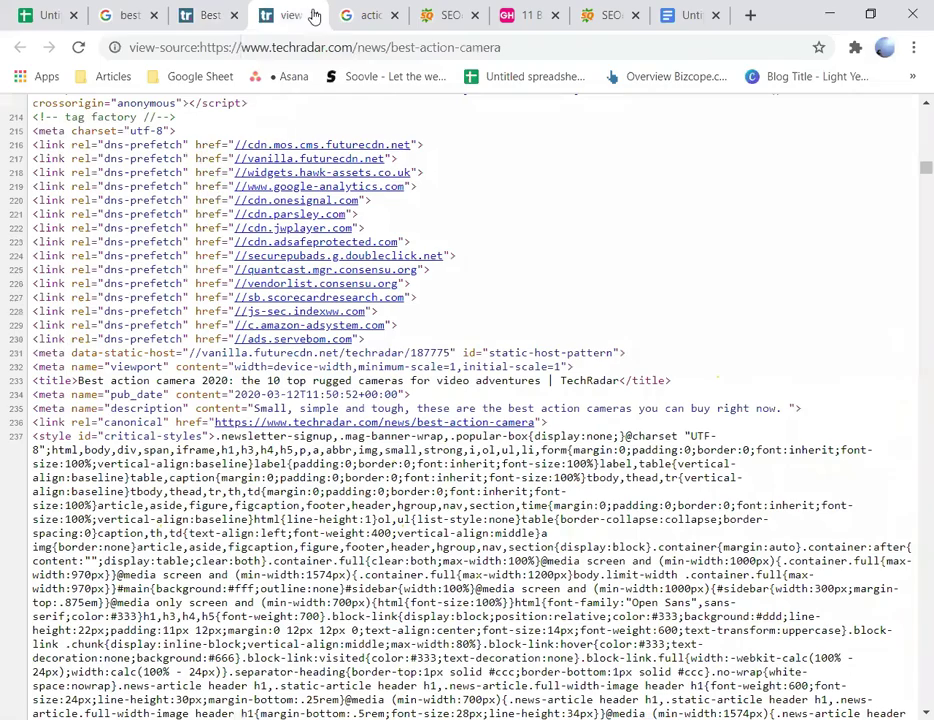
scroll(340, 365, down, 2)
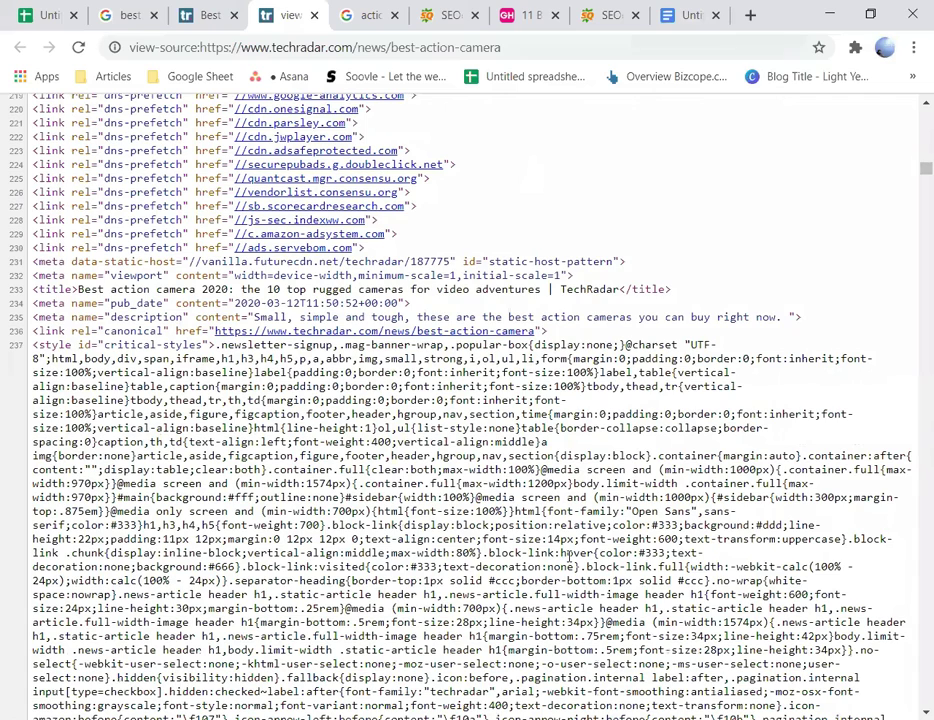
drag(170, 456, 377, 525)
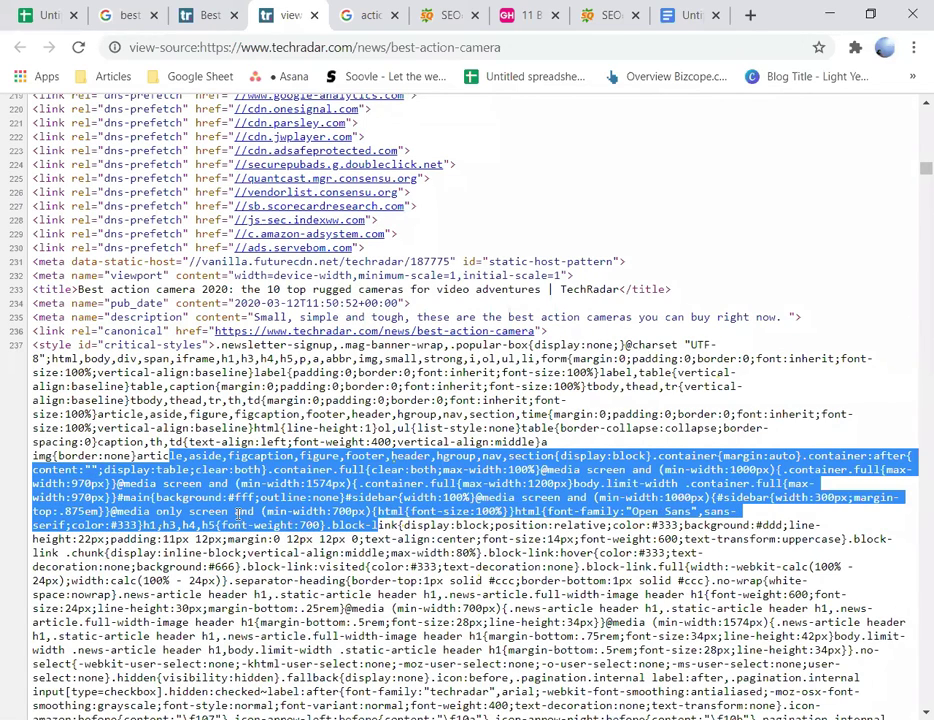
drag(308, 593, 590, 608)
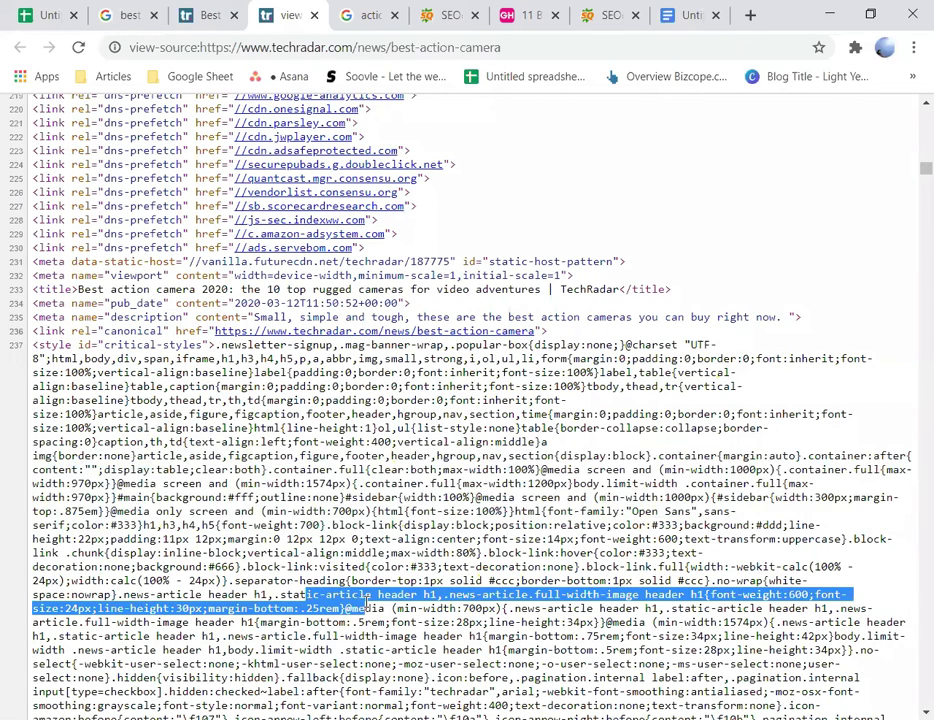
scroll(247, 386, up, 4)
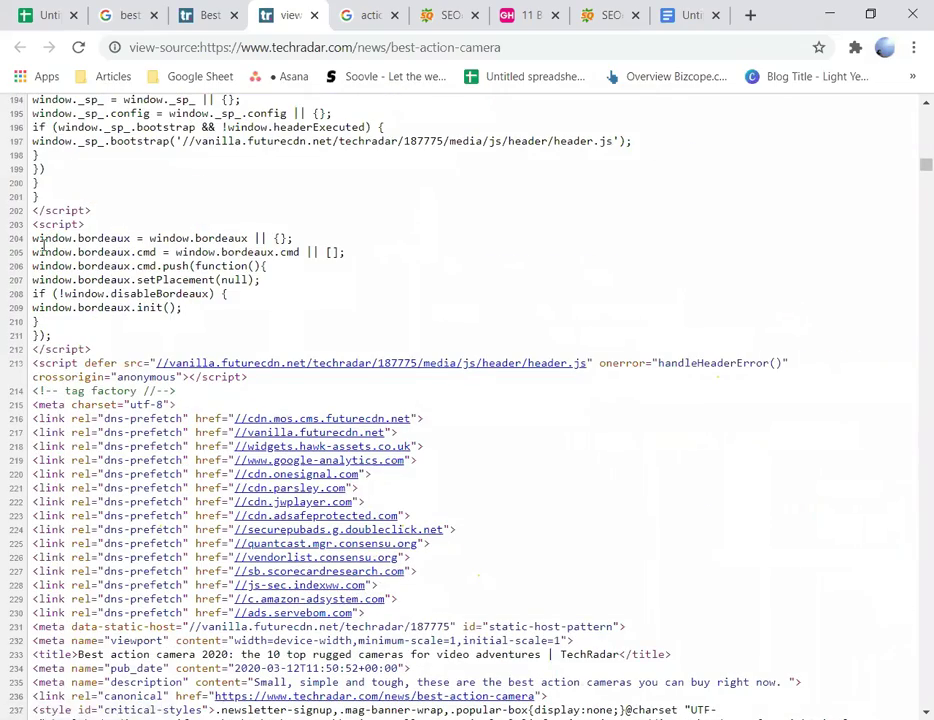
scroll(65, 180, up, 7)
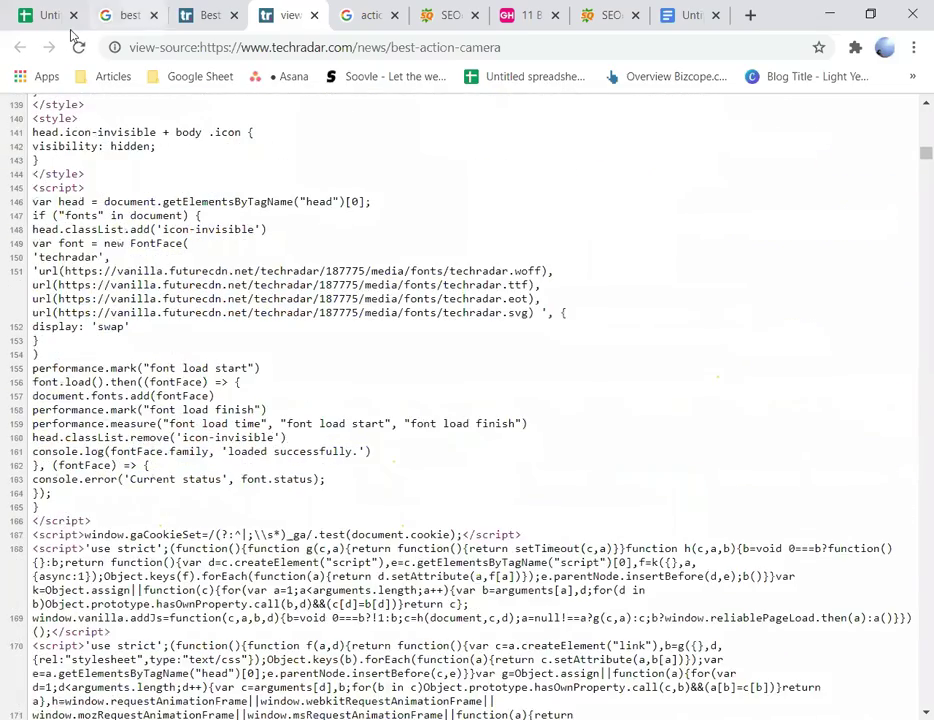
key(ctrl+shift+Tab)
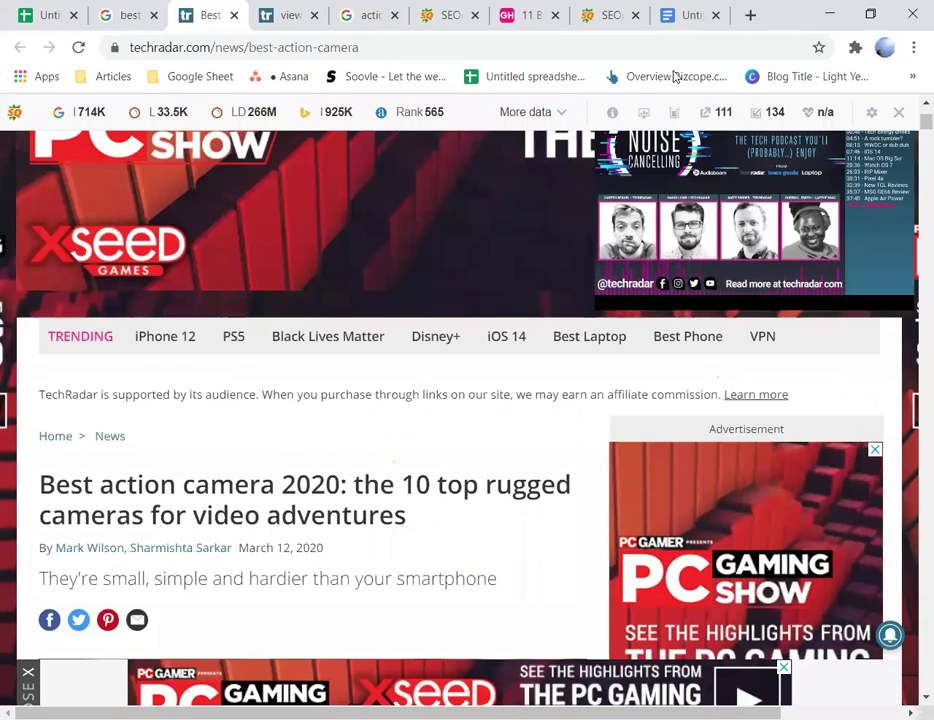
Step: Look through the cookware page's SEOquake diagnosis report and examine its Frames entry
click(605, 14)
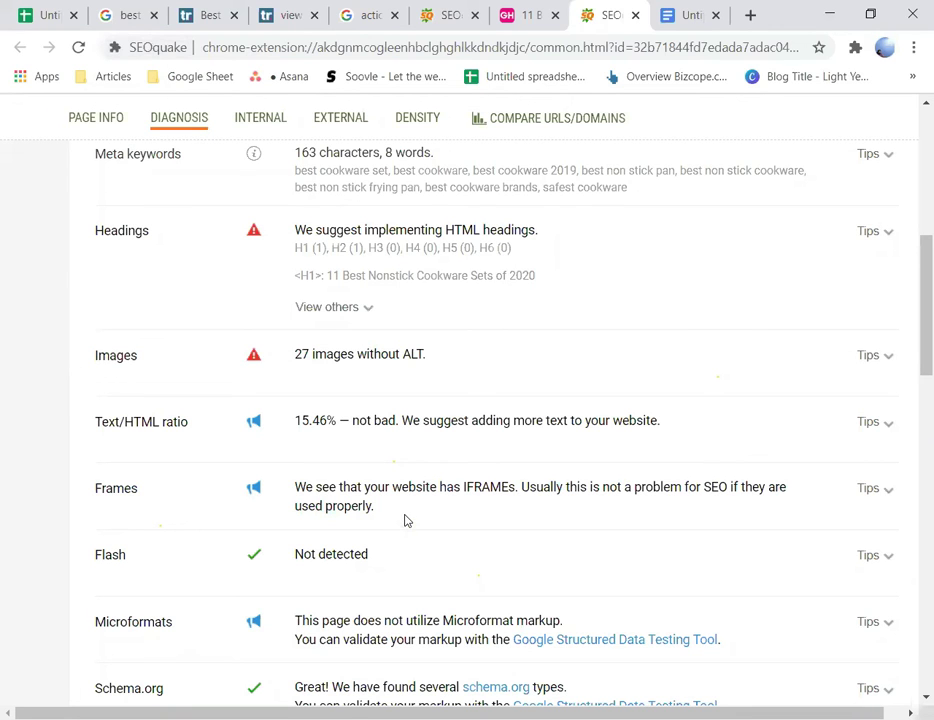
scroll(407, 520, down, 5)
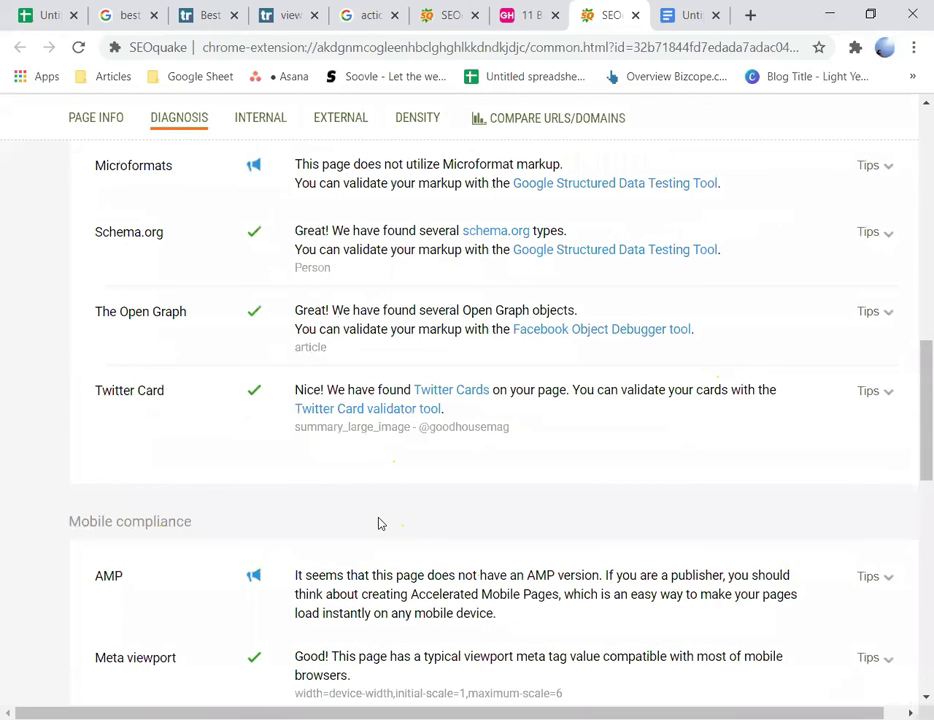
scroll(378, 523, down, 8)
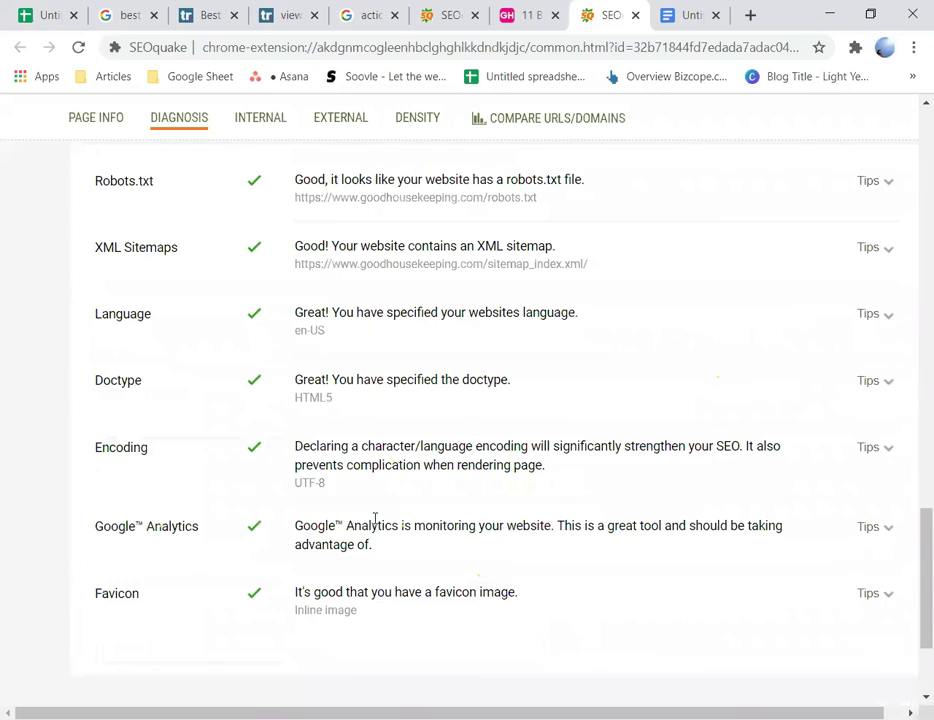
scroll(375, 518, up, 15)
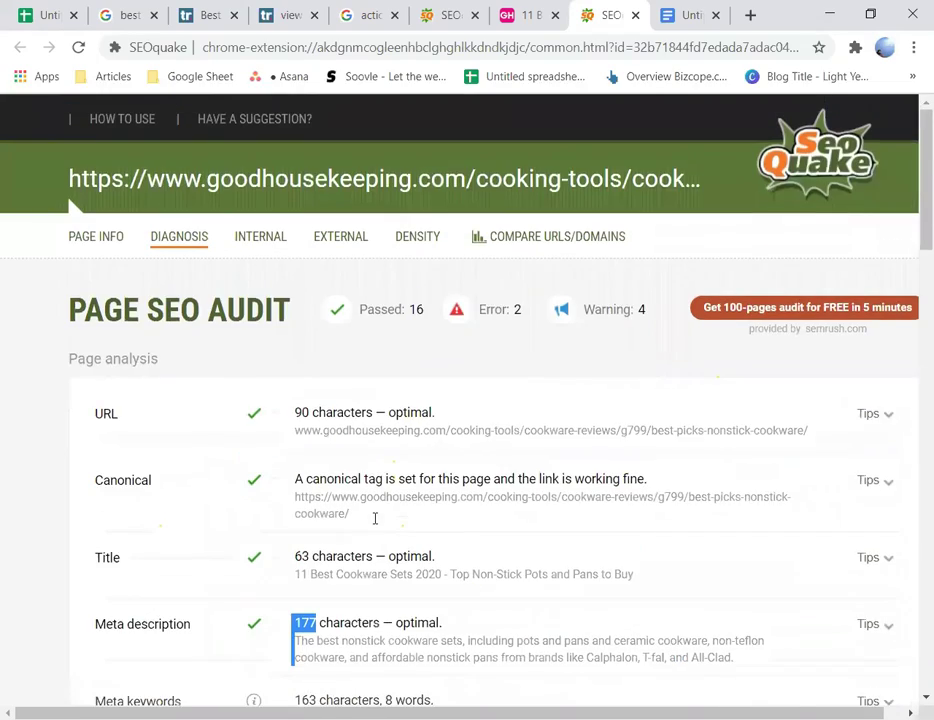
scroll(375, 518, down, 4)
scroll(375, 523, down, 3)
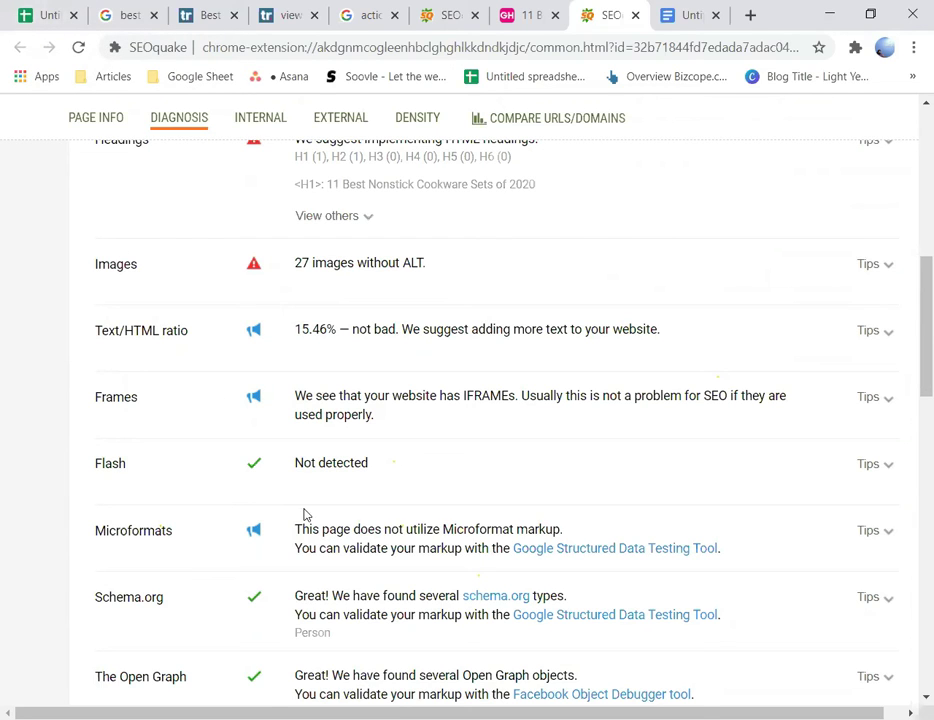
drag(396, 471, 303, 395)
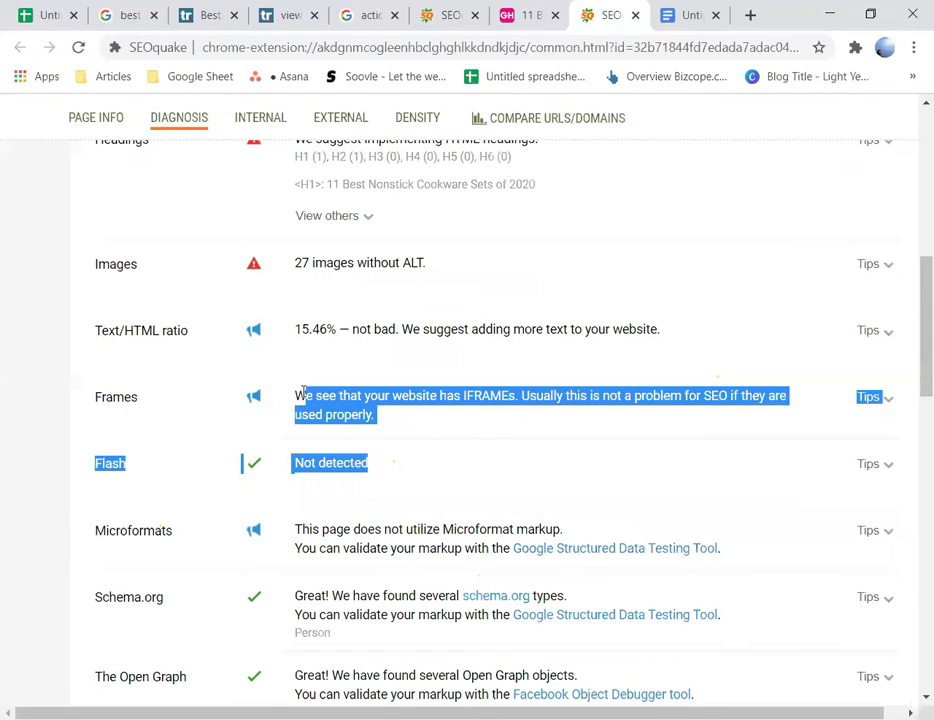
click(286, 404)
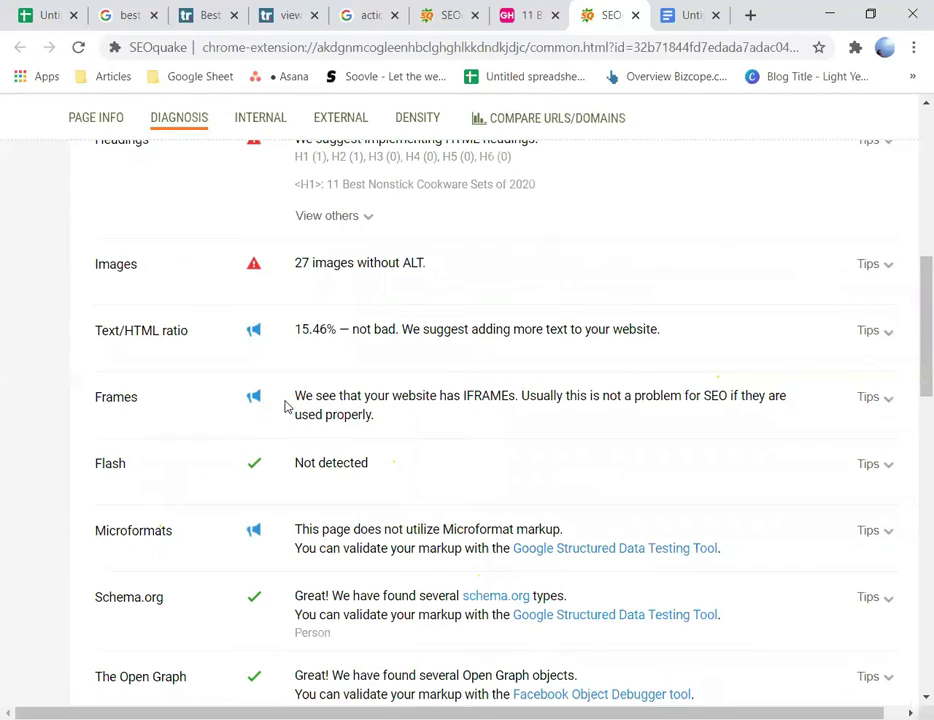
Step: Close the Google results page for the "best" search and review the opening of the techradar article
middle_click(63, 6)
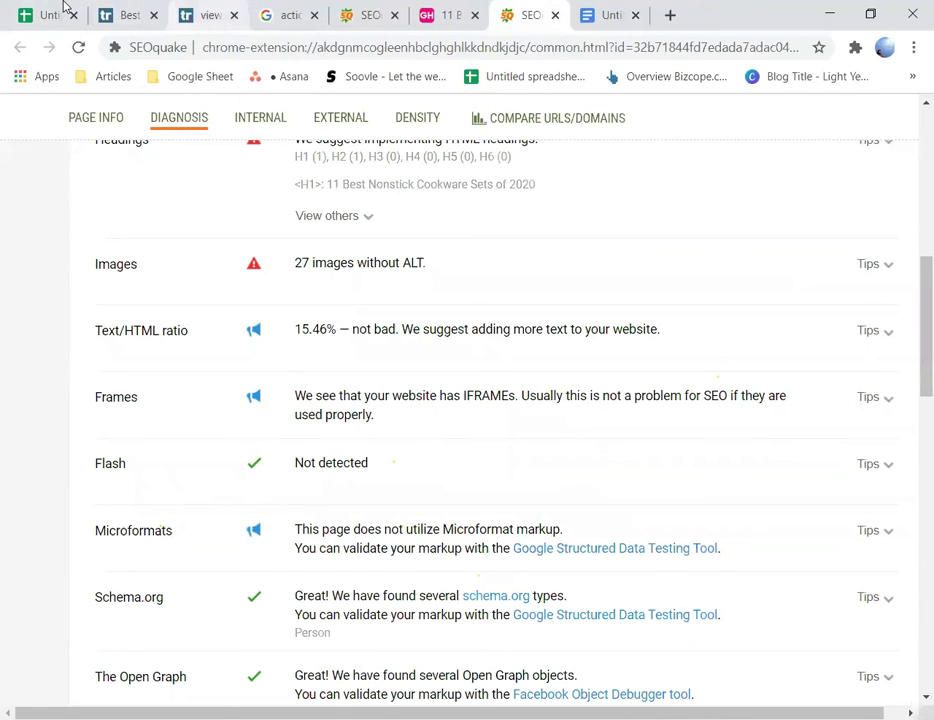
click(140, 15)
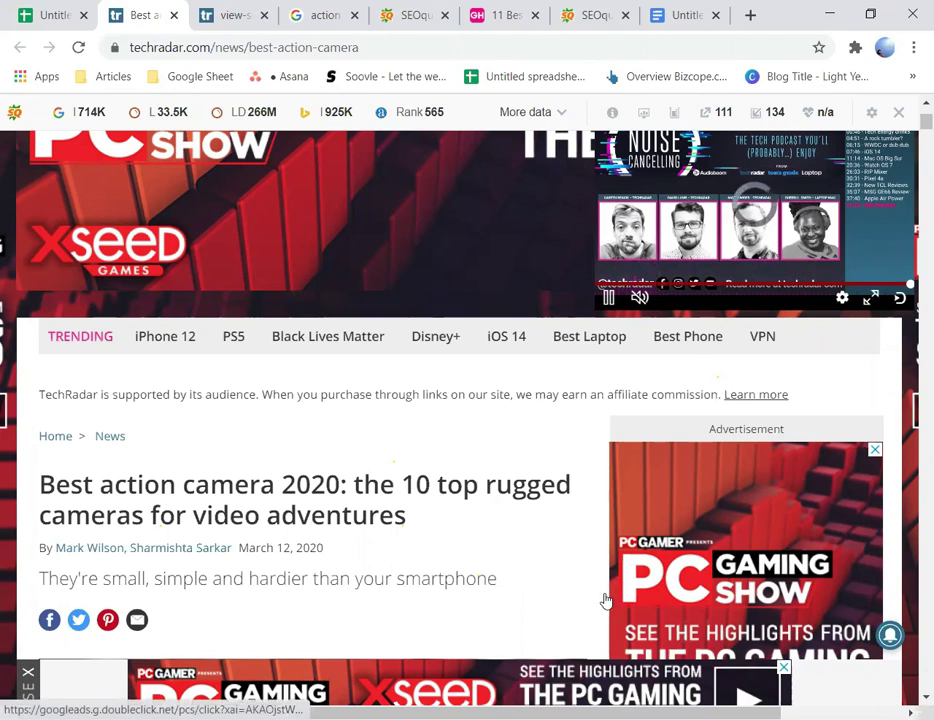
scroll(250, 383, down, 6)
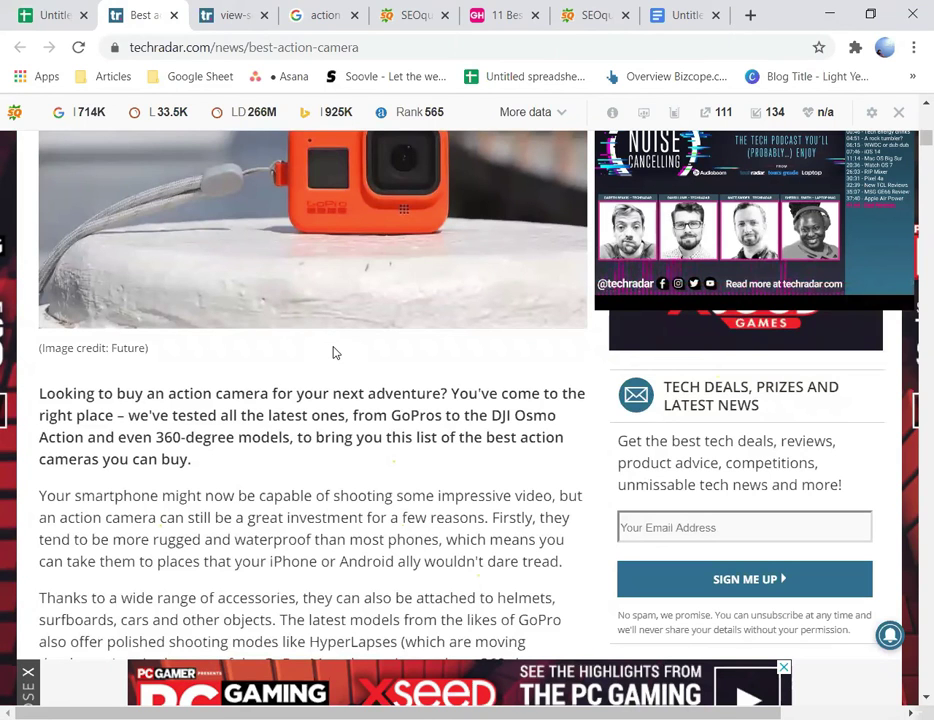
scroll(335, 352, up, 6)
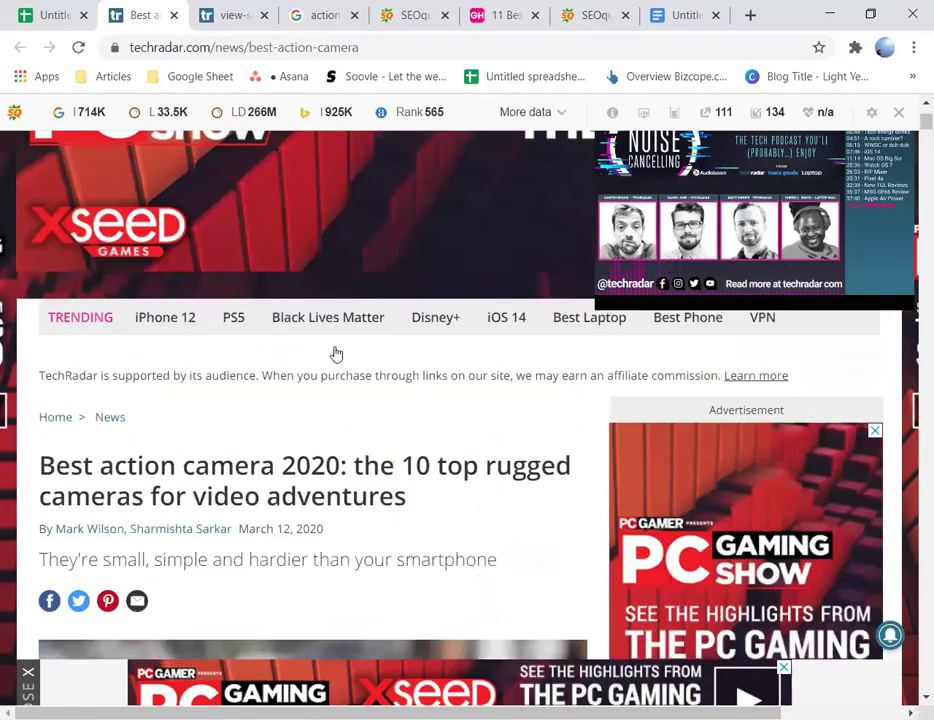
Step: Recheck the Frames entry in the SEOquake report, revisit the techradar article and return to the On page sheet
click(602, 16)
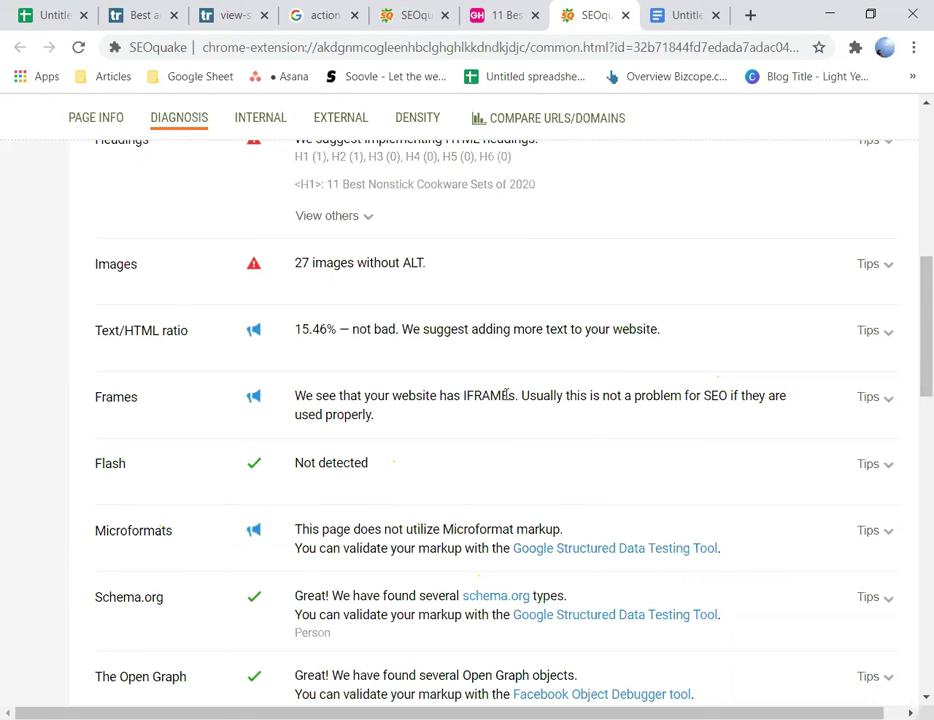
click(135, 15)
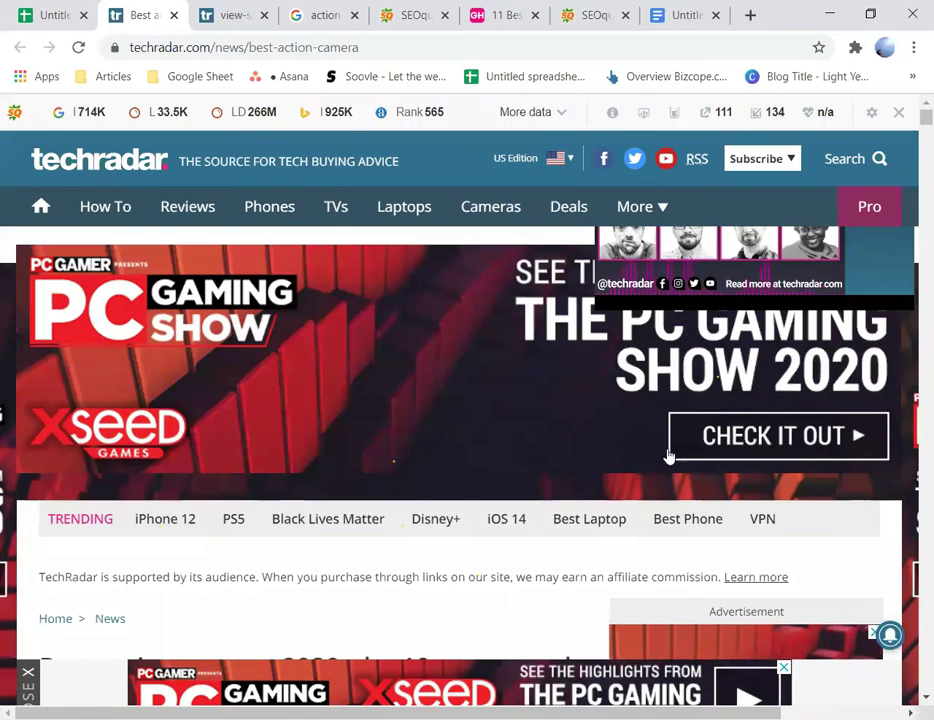
click(42, 8)
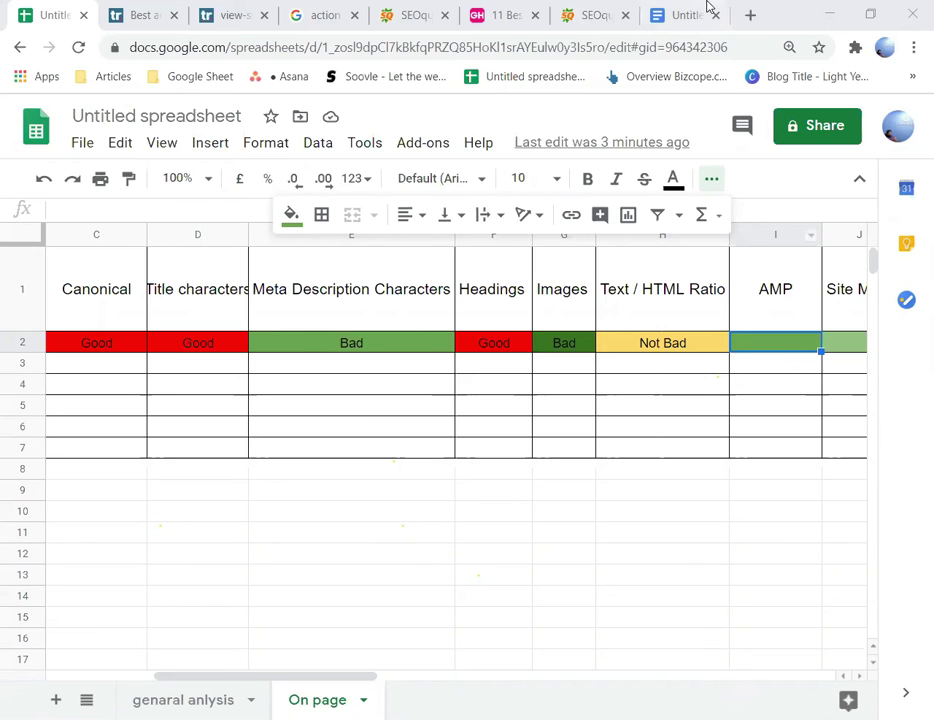
Step: Review the Google results for "action camera", highlighting the description snippets from bdshop, Daraz and Amazon, among others
click(598, 12)
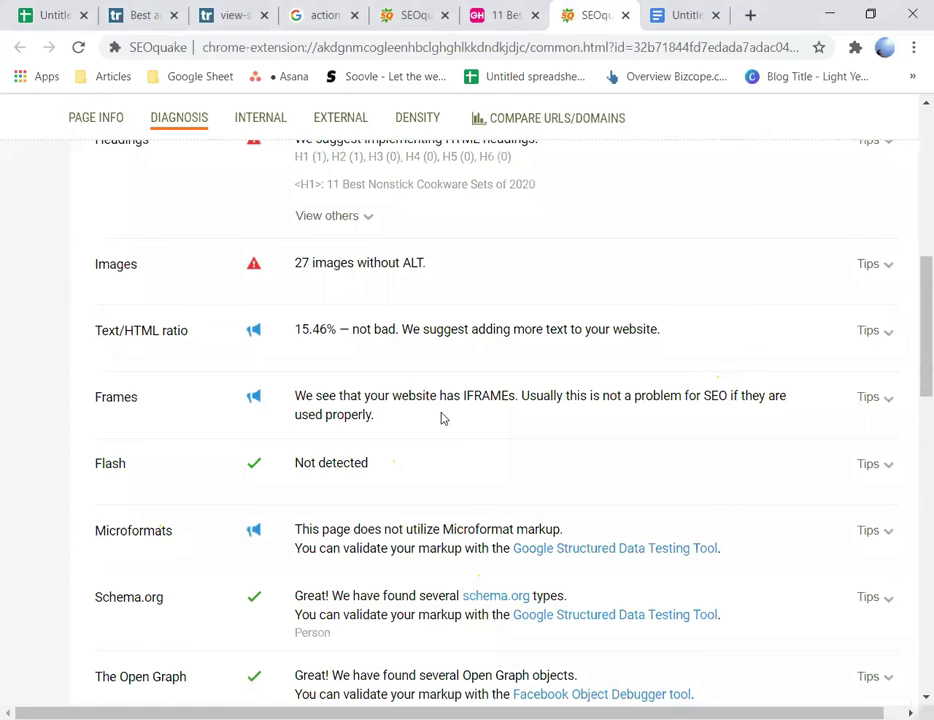
click(42, 14)
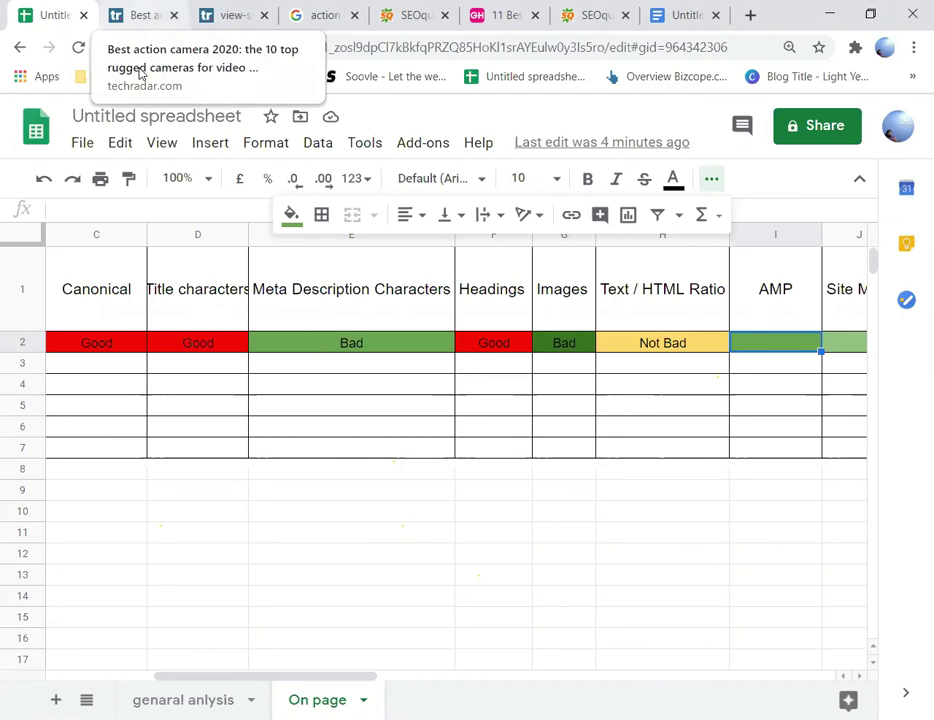
click(140, 15)
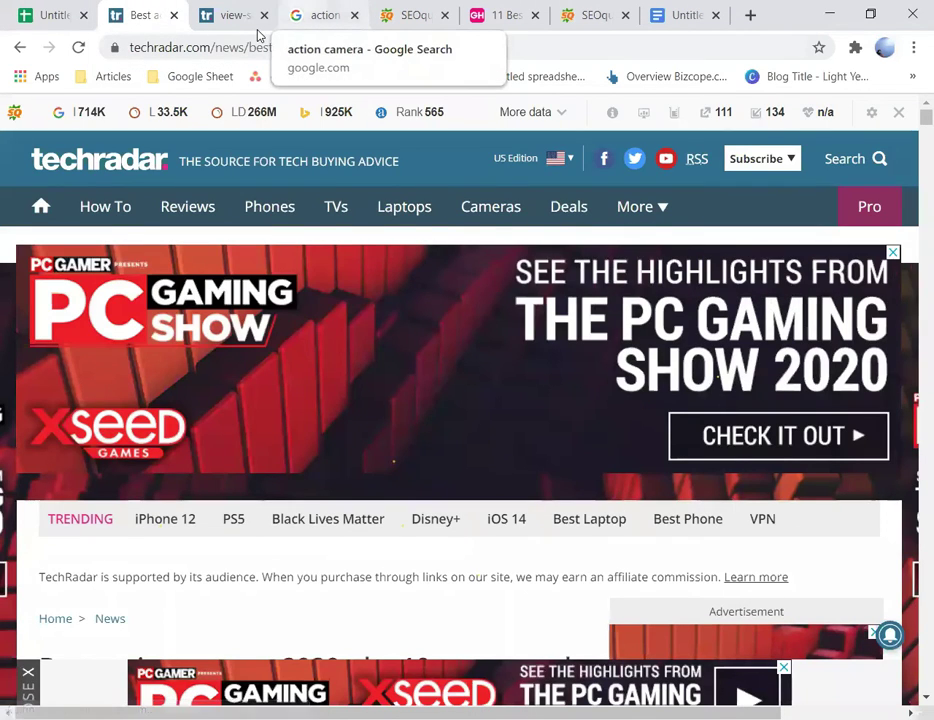
click(300, 15)
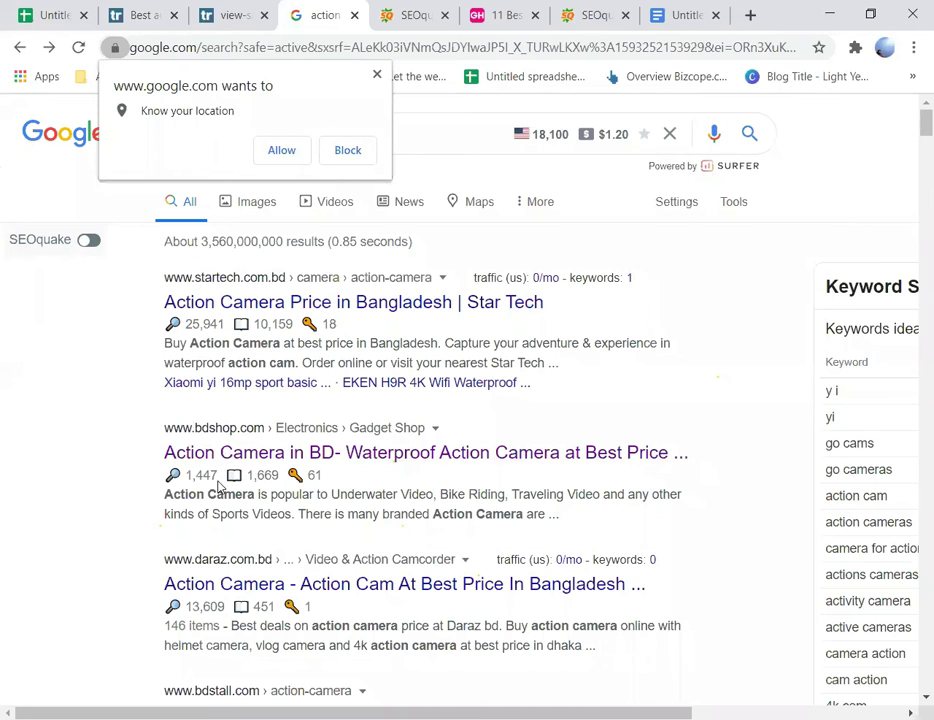
drag(163, 500, 605, 521)
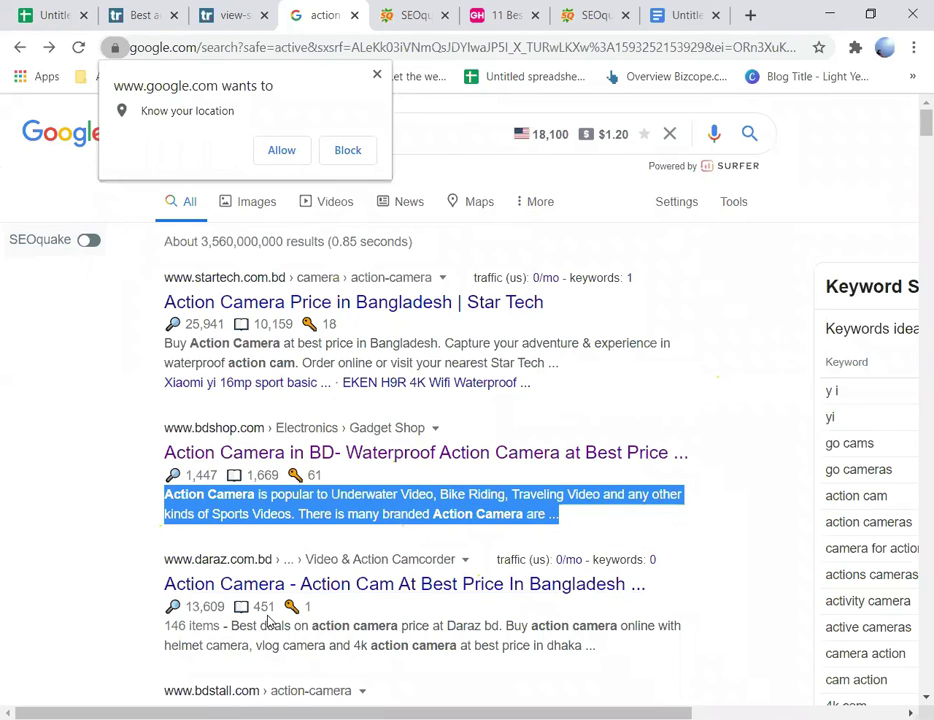
drag(167, 622, 621, 646)
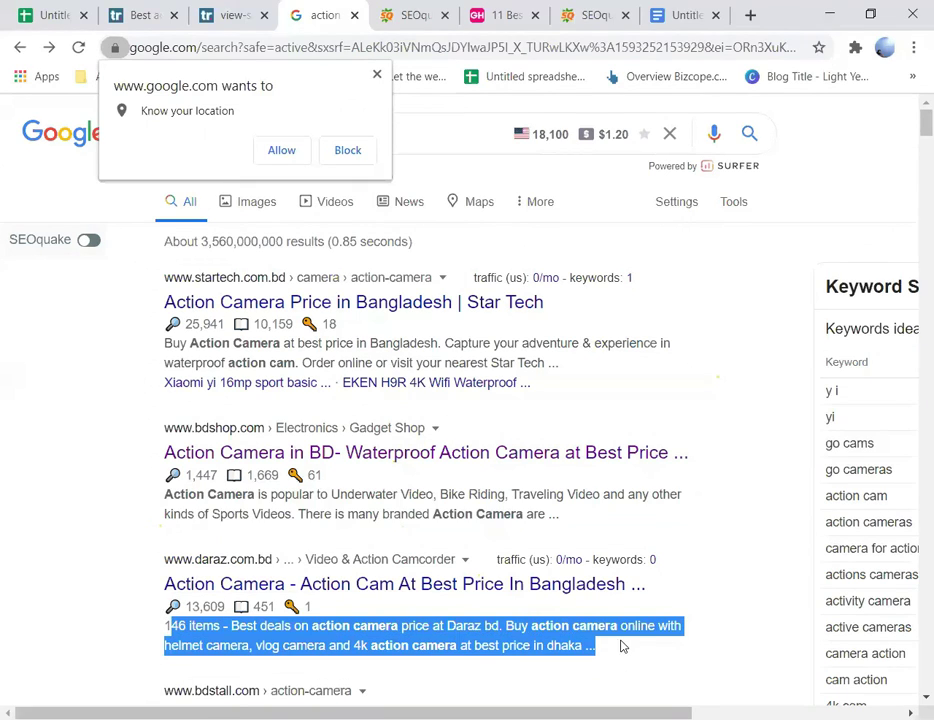
scroll(621, 646, down, 3)
drag(168, 487, 594, 500)
scroll(636, 509, down, 3)
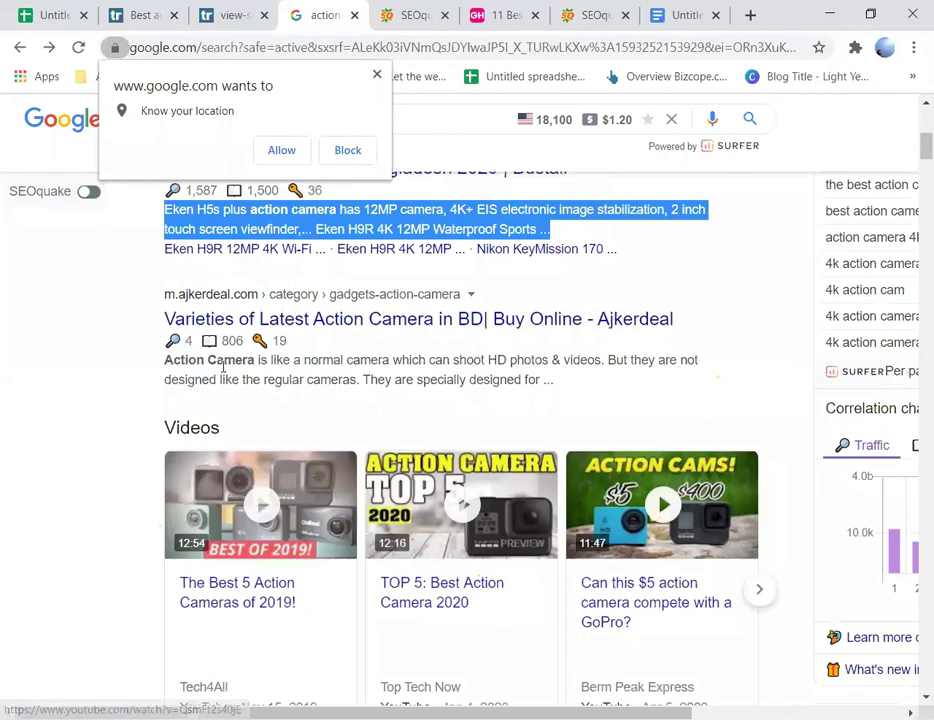
drag(168, 360, 607, 392)
scroll(653, 428, down, 8)
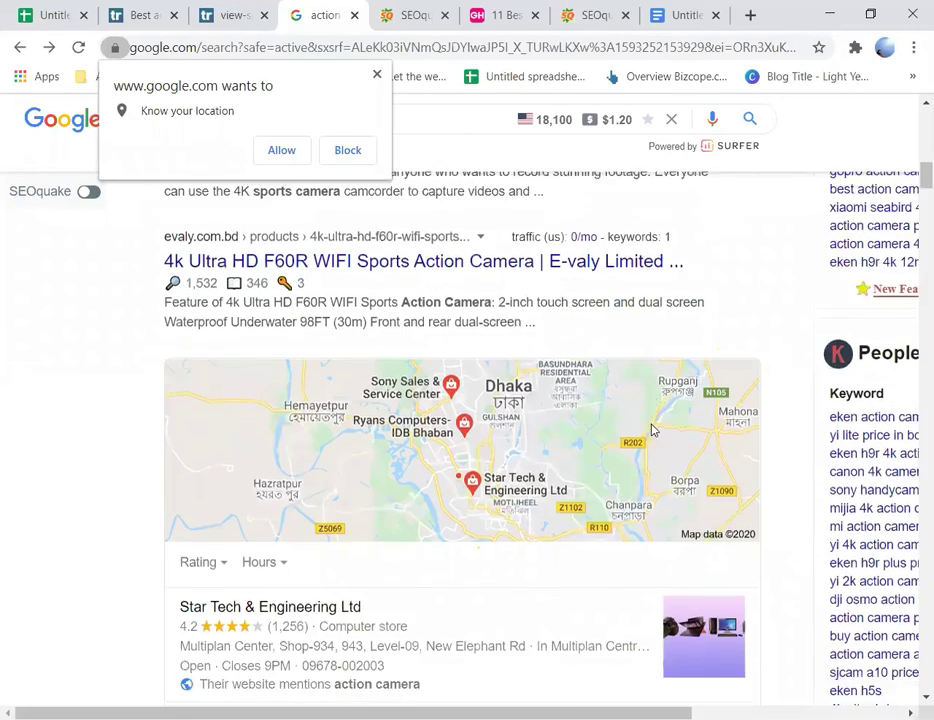
scroll(651, 430, down, 6)
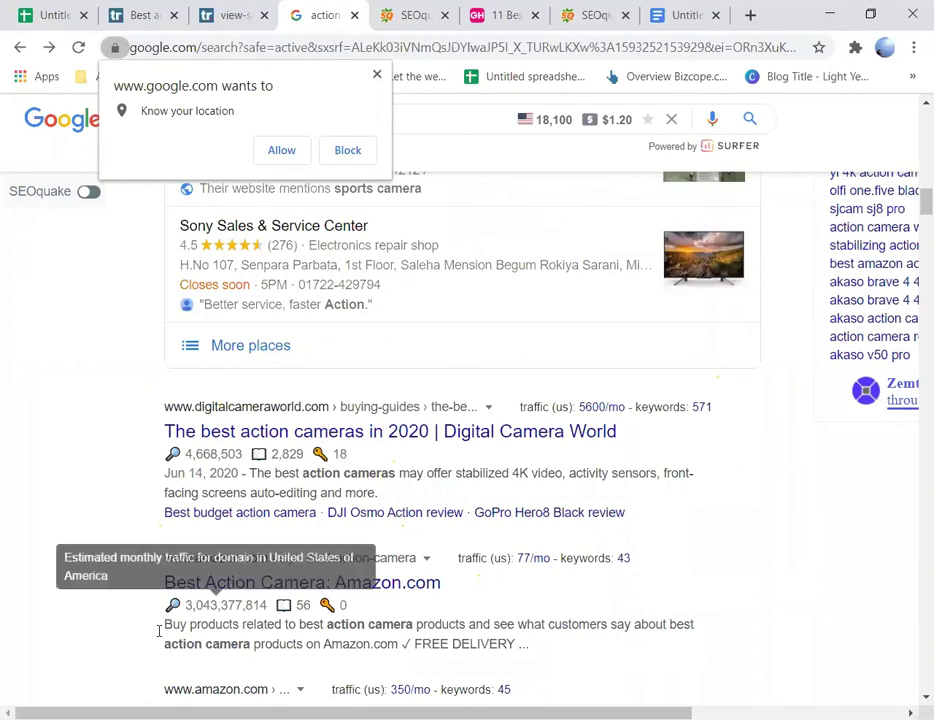
drag(165, 622, 570, 652)
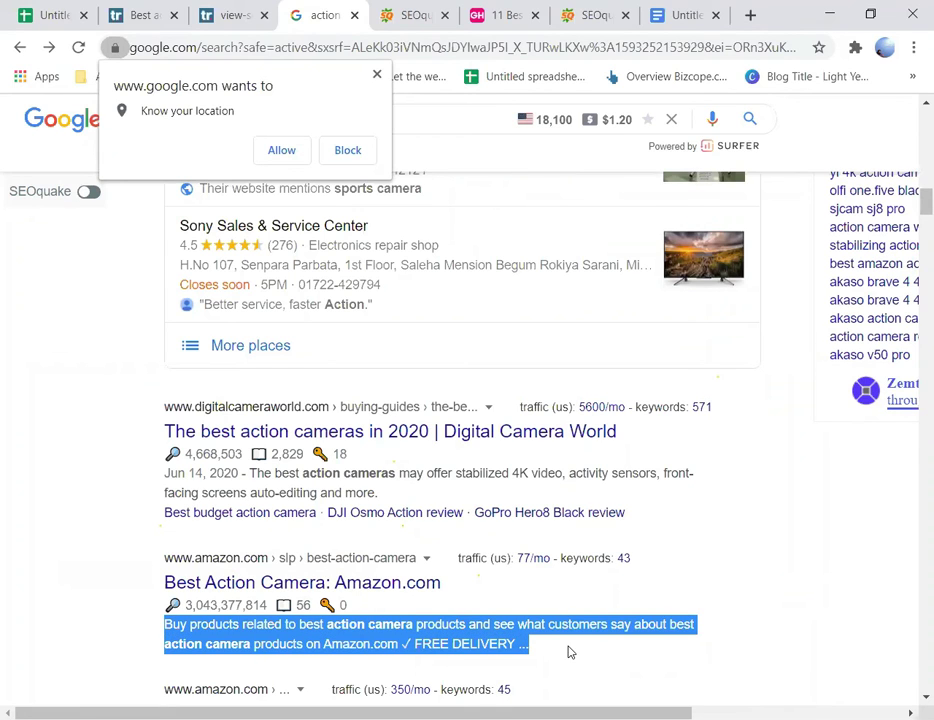
Step: Revisit the techradar article and the Frames entry in the cookware page's SEOquake report, and return to the On page sheet
click(232, 15)
key(ctrl+shift+Tab)
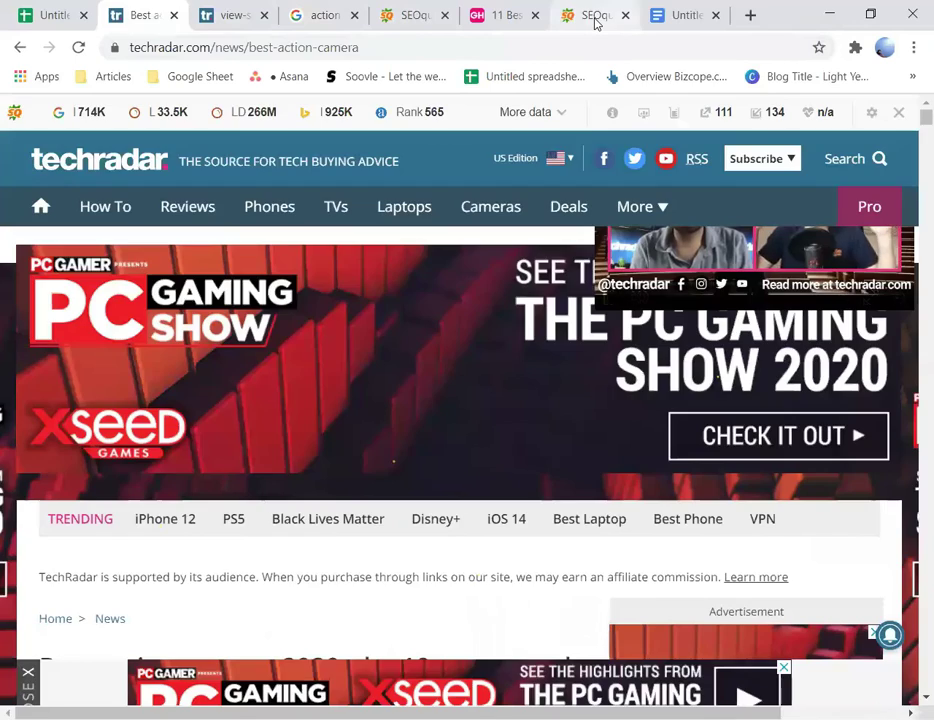
click(595, 20)
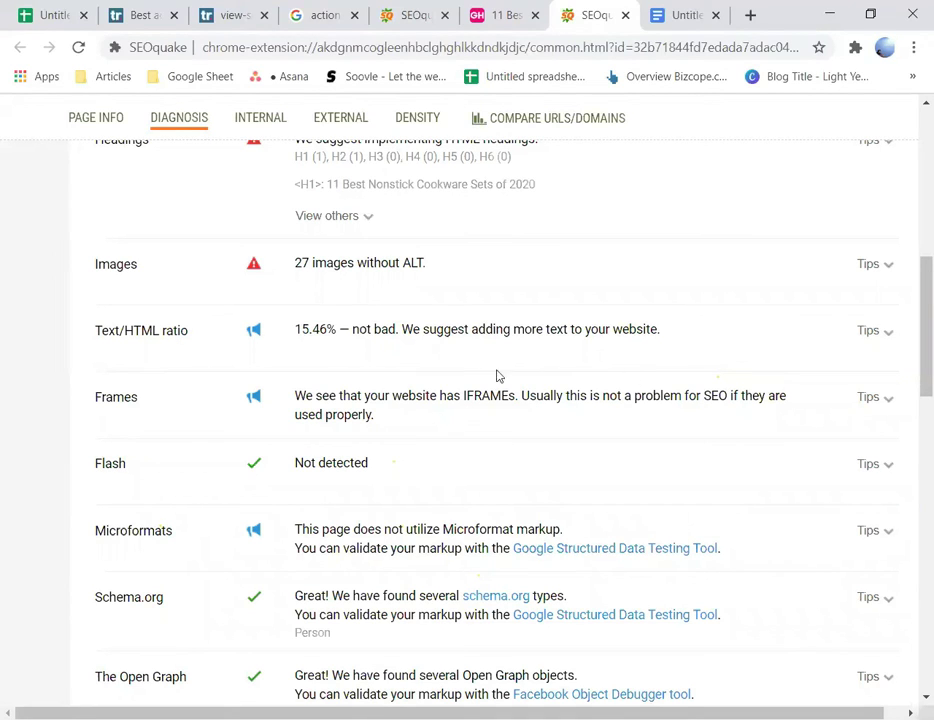
click(14, 18)
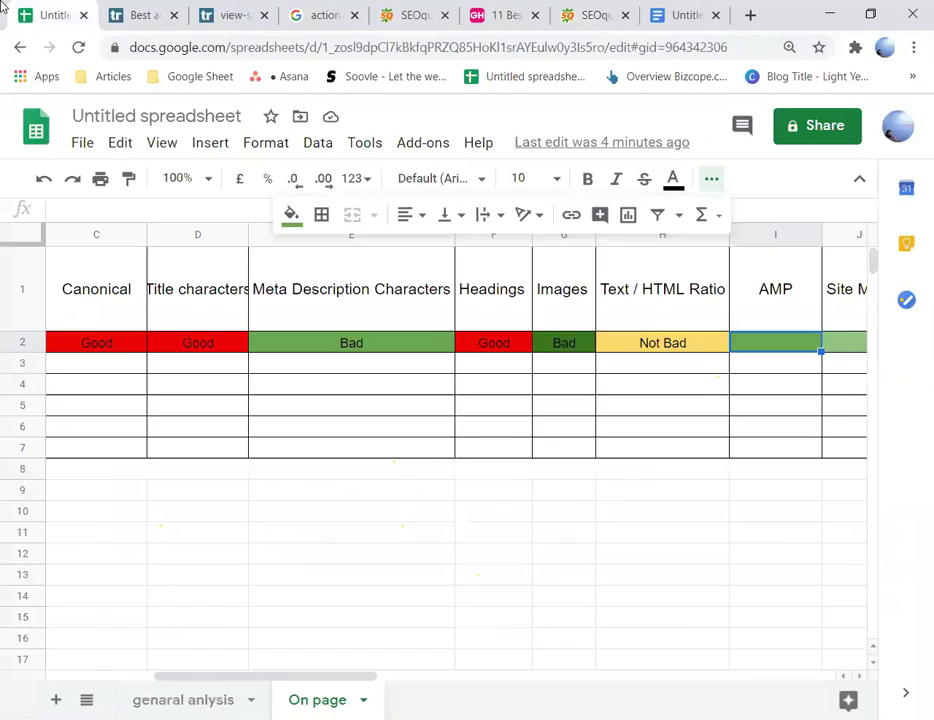
click(375, 374)
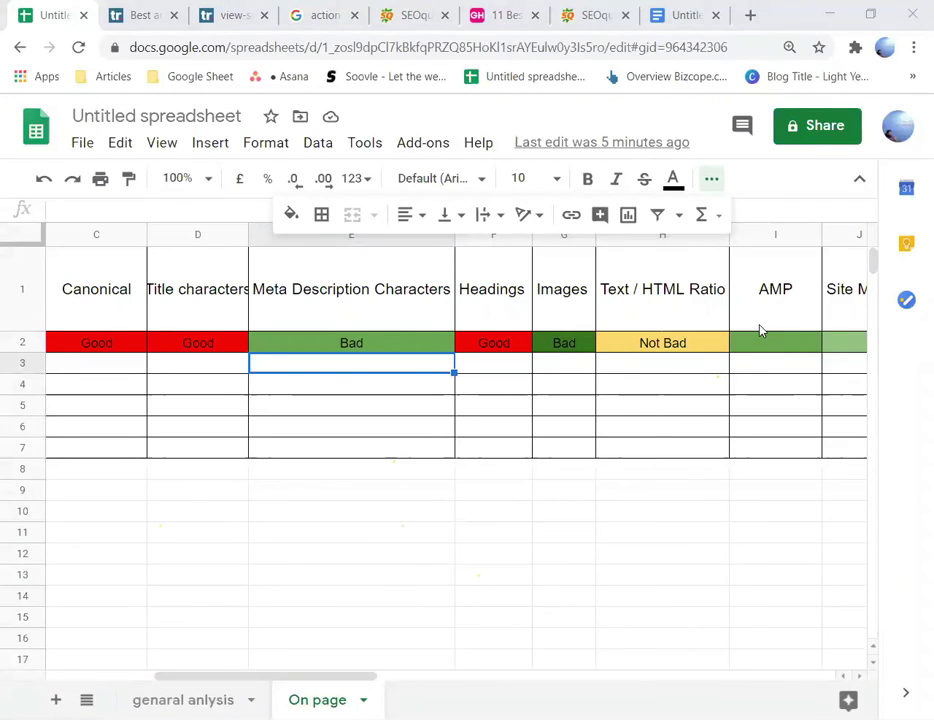
Step: Examine the AMP entry under Mobile compliance in the cookware page's SEOquake report, highlighting its text, and go back to the sheet
click(572, 12)
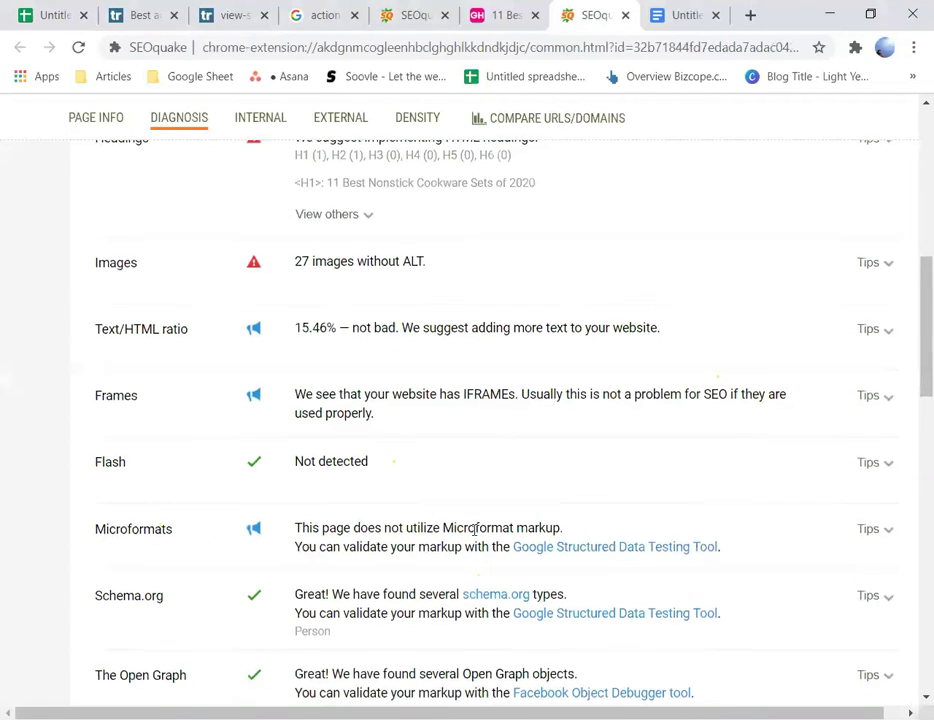
scroll(396, 521, down, 4)
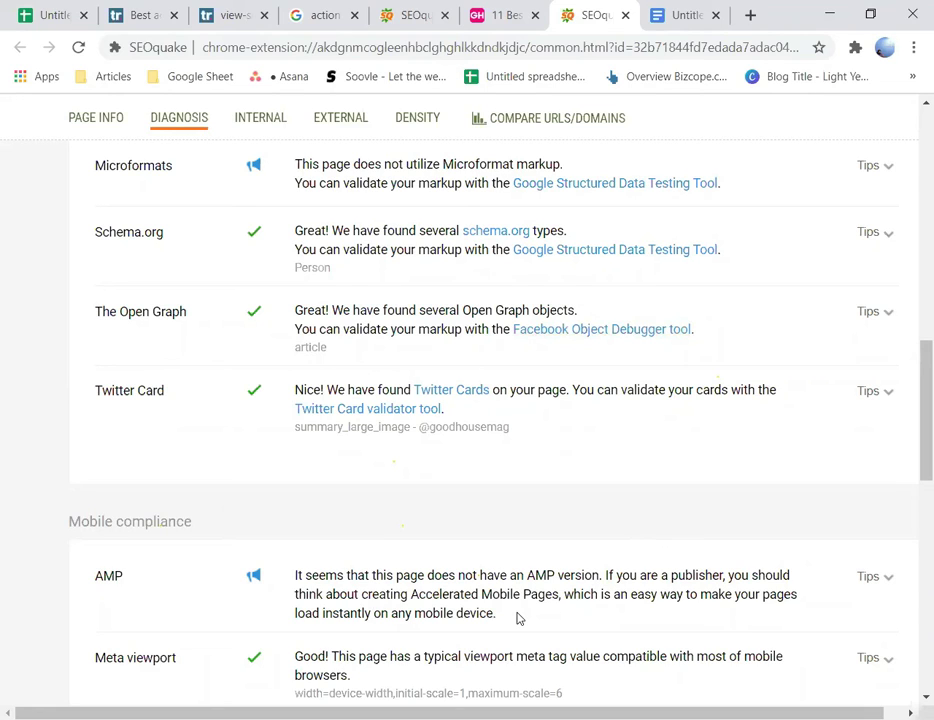
drag(496, 616, 368, 590)
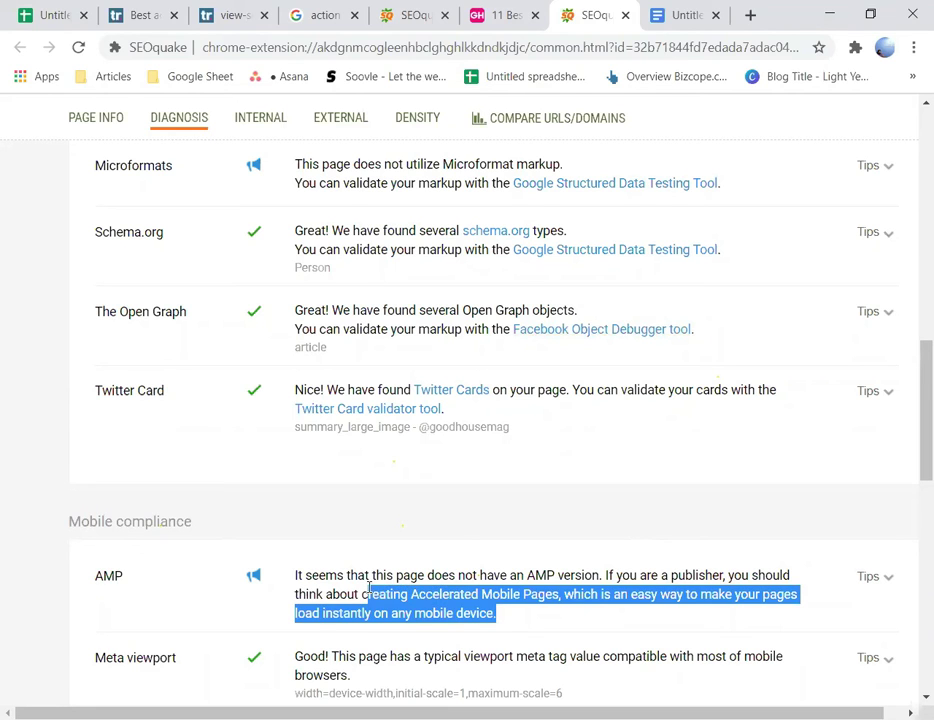
click(271, 575)
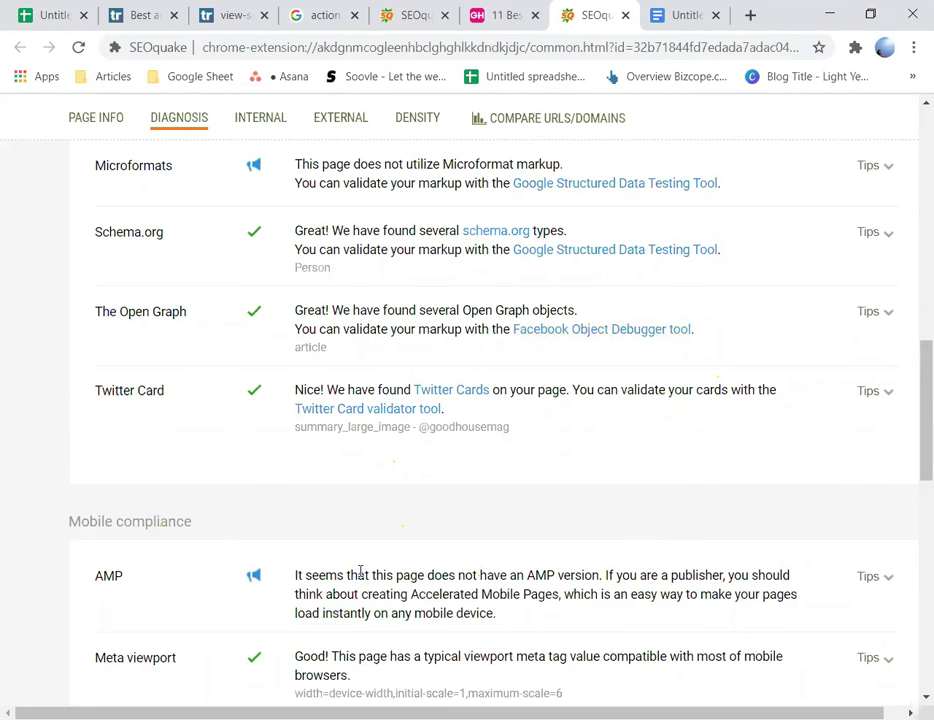
click(50, 14)
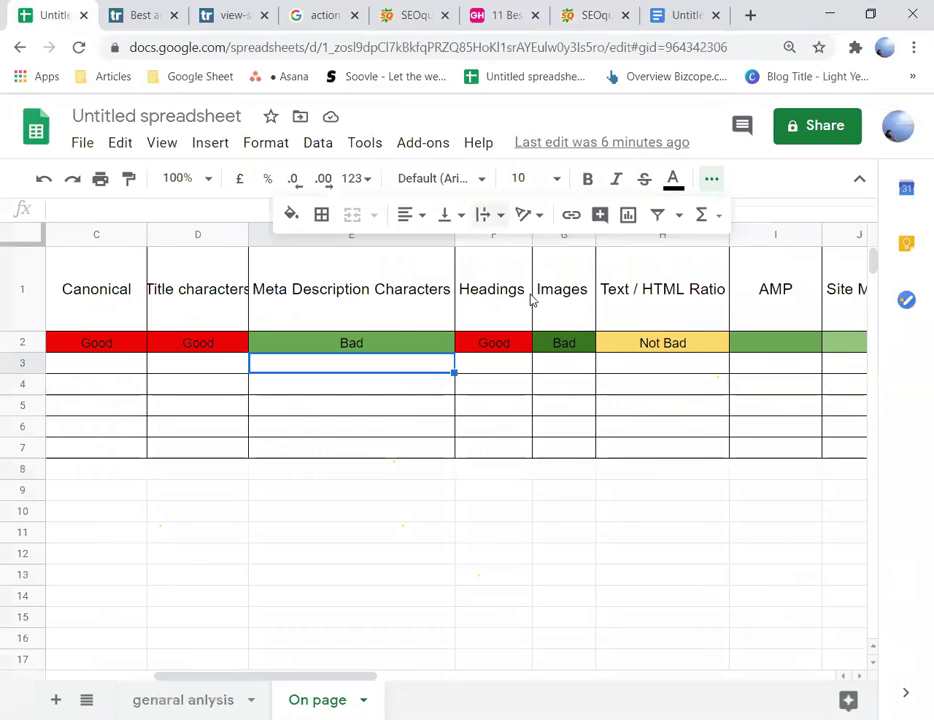
Step: Enter "Bad" in the AMP column of row 2 and center it horizontally
click(775, 346)
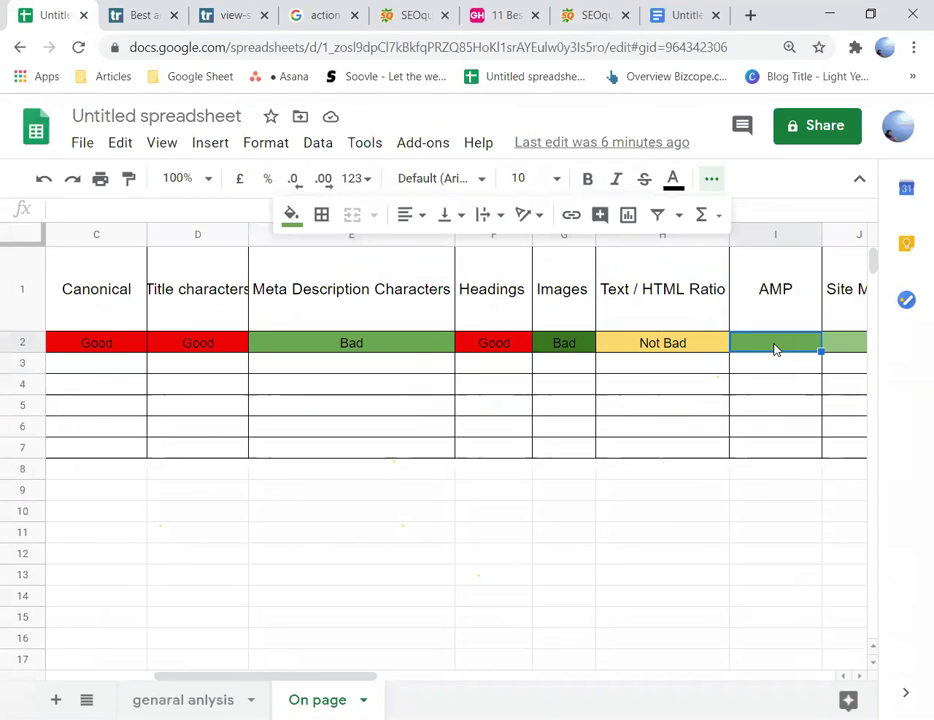
text(bad)
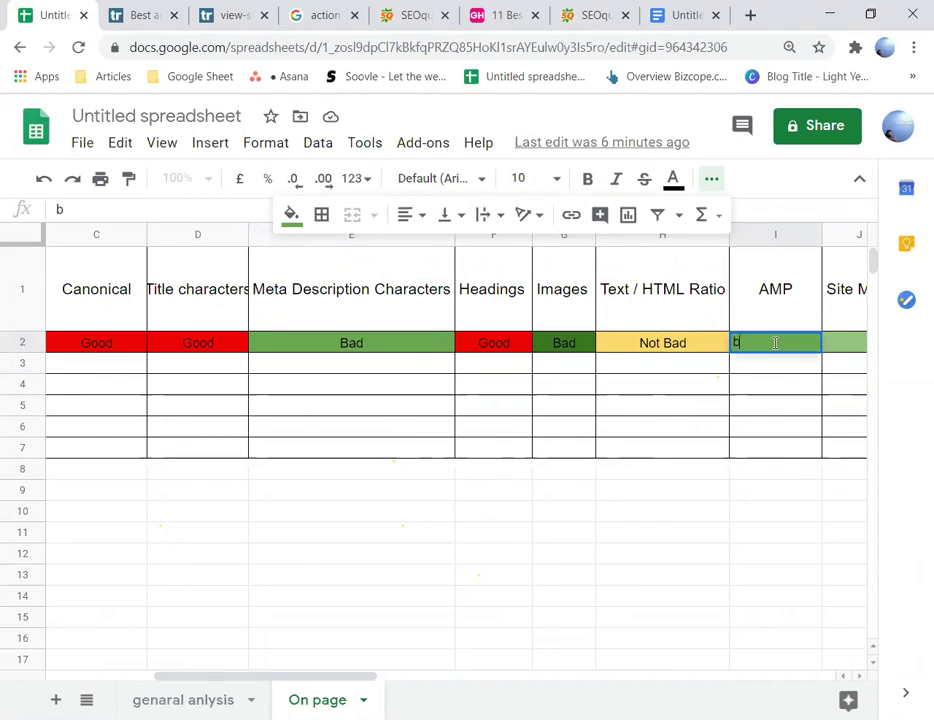
key(BackSpace)
key(BackSpace)
key(BackSpace)
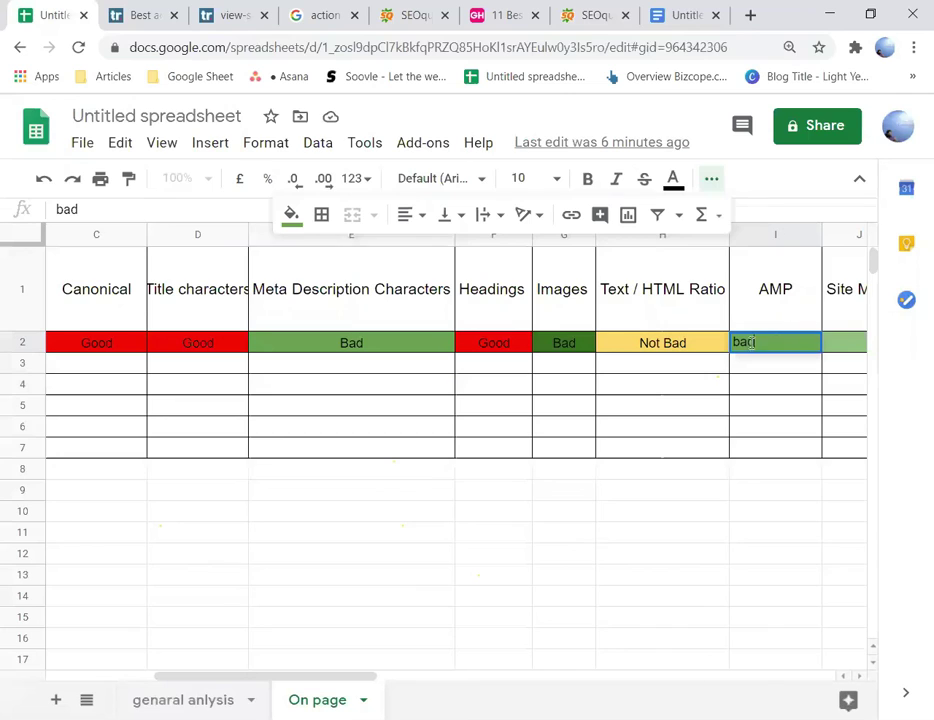
text(Bad)
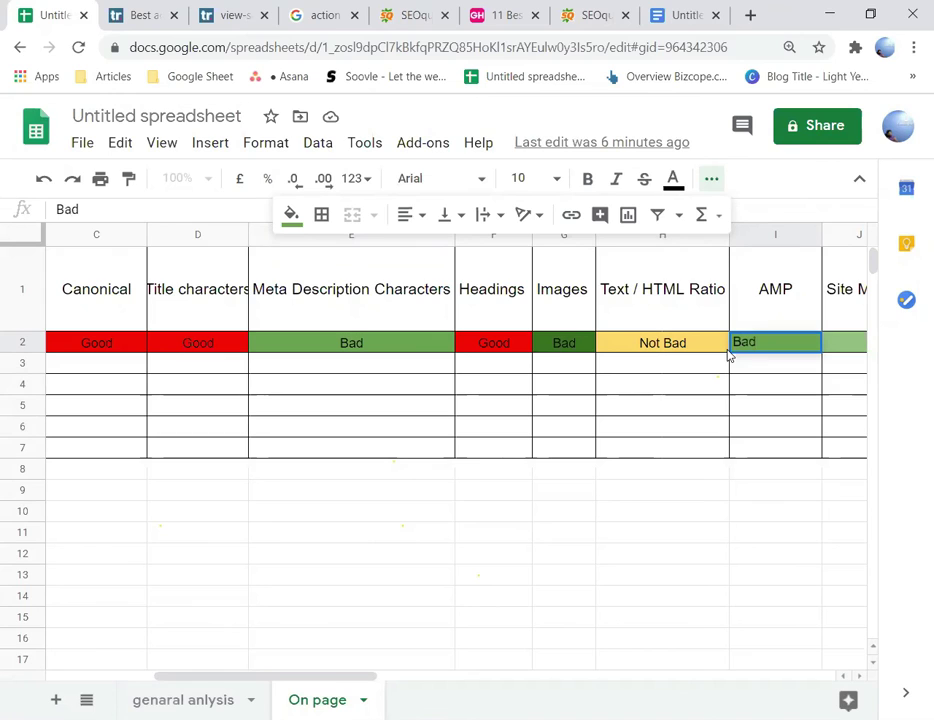
click(410, 214)
click(432, 247)
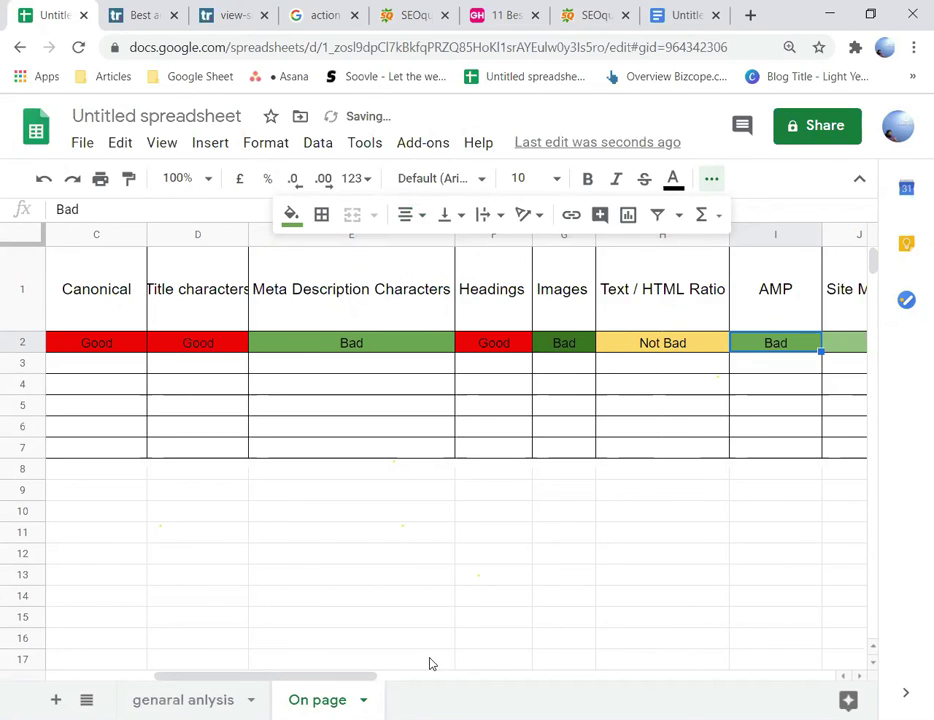
Step: Select the Site Map cell in row 2 and review techradar's SEOquake diagnosis through its Site compliance section before returning to the sheet
drag(390, 677, 478, 682)
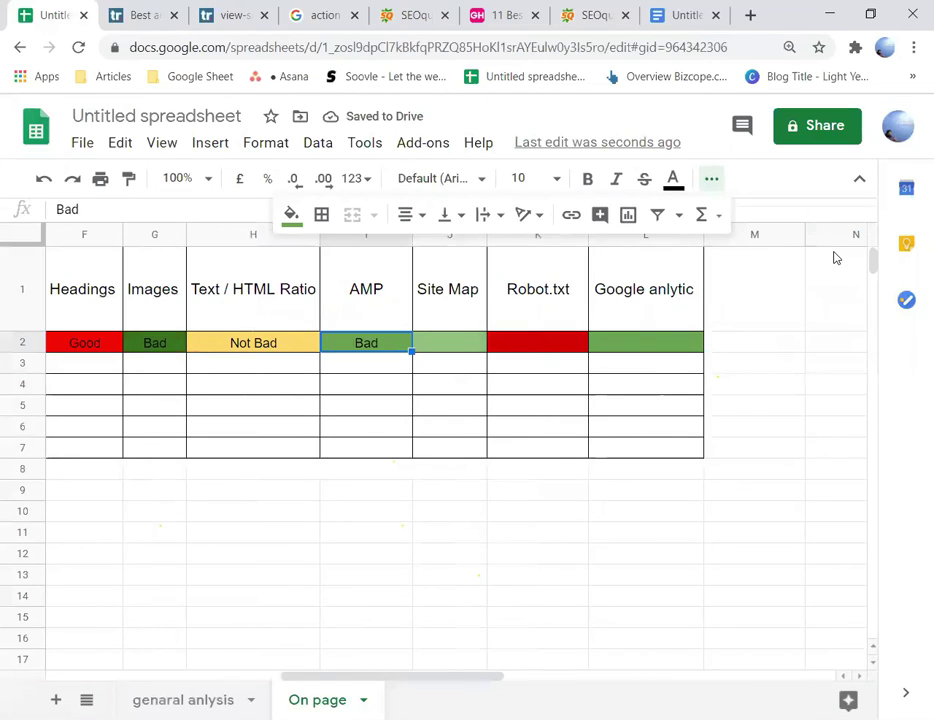
click(447, 351)
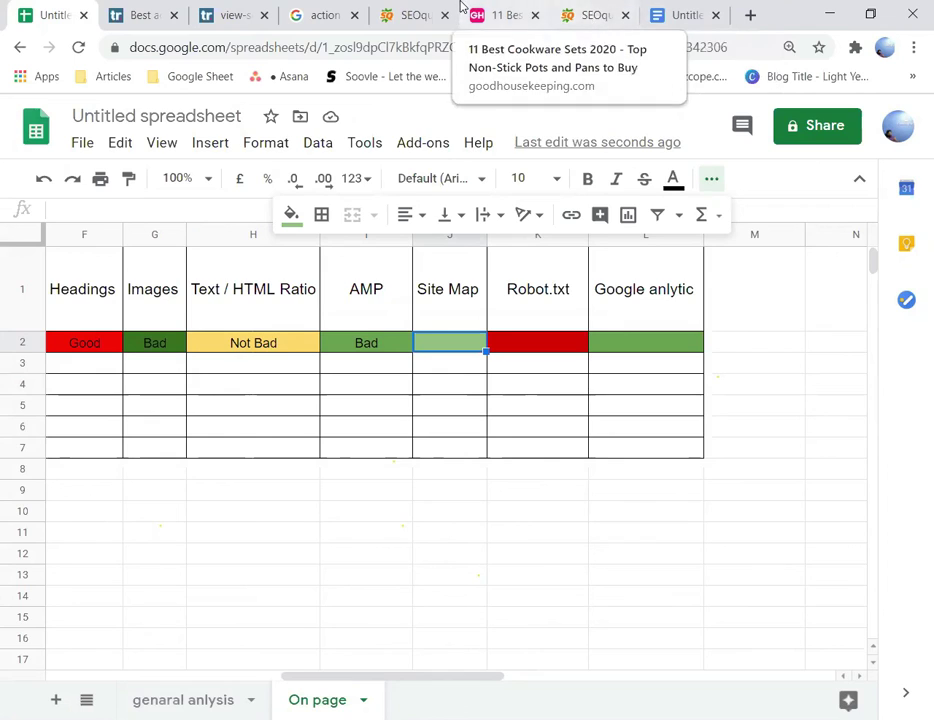
click(410, 15)
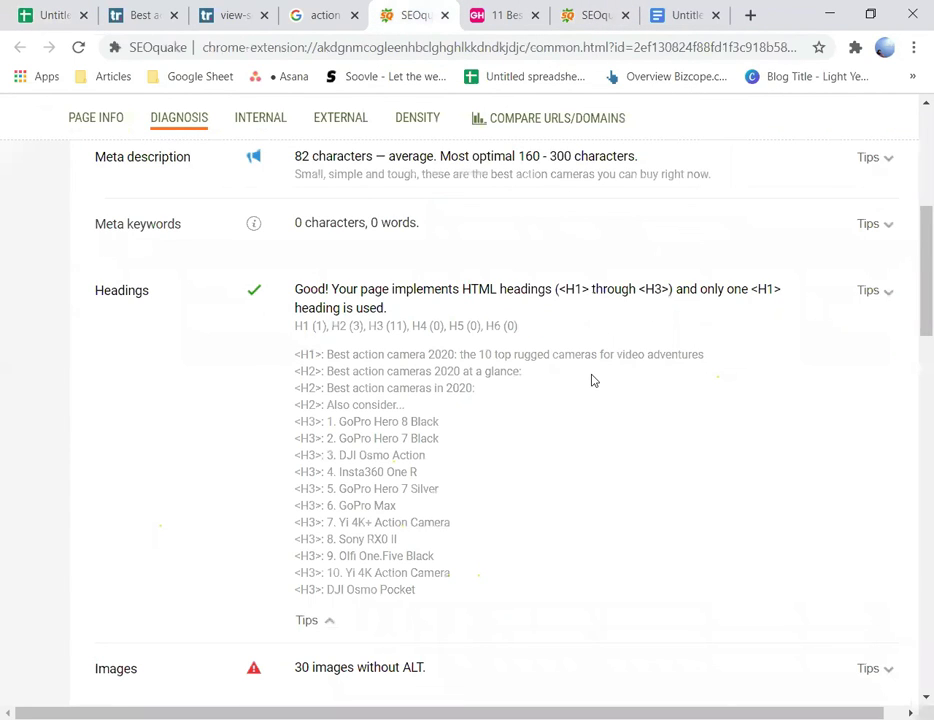
scroll(609, 233, up, 10)
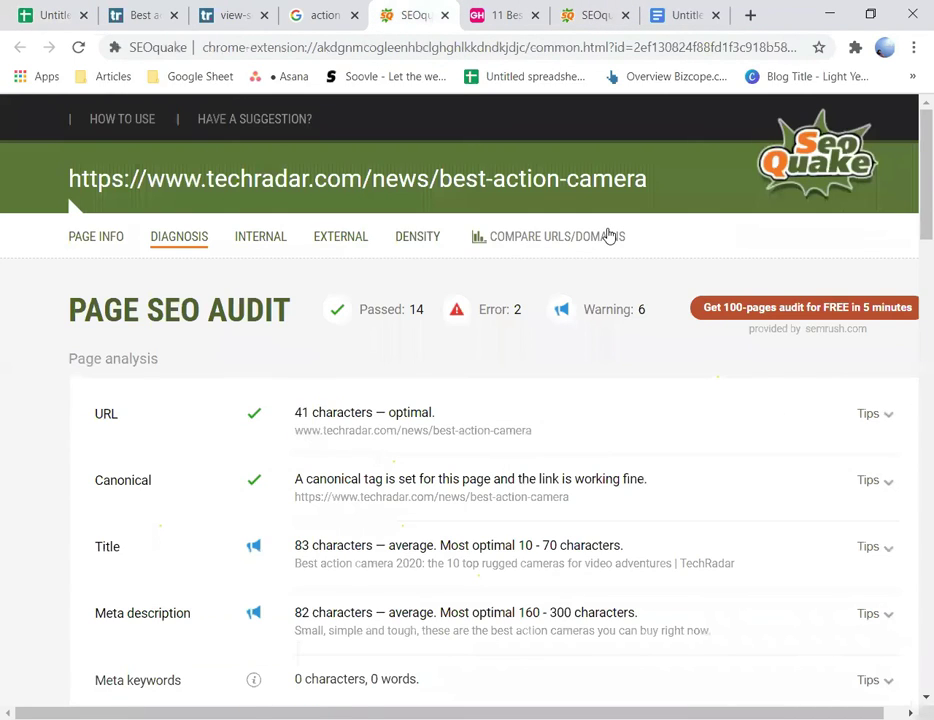
scroll(605, 245, down, 15)
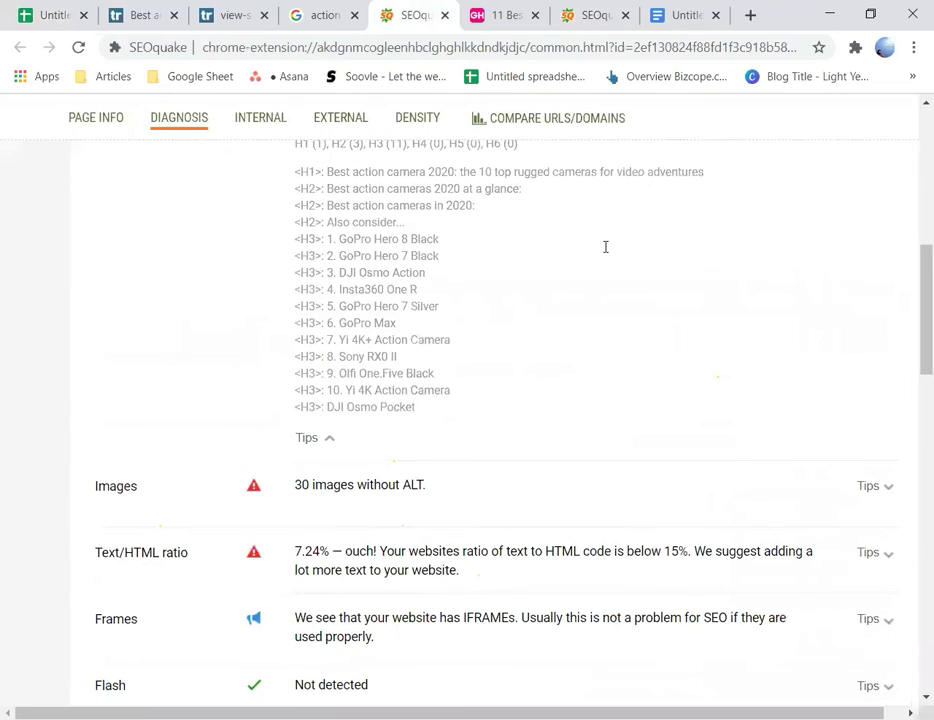
scroll(605, 253, down, 1)
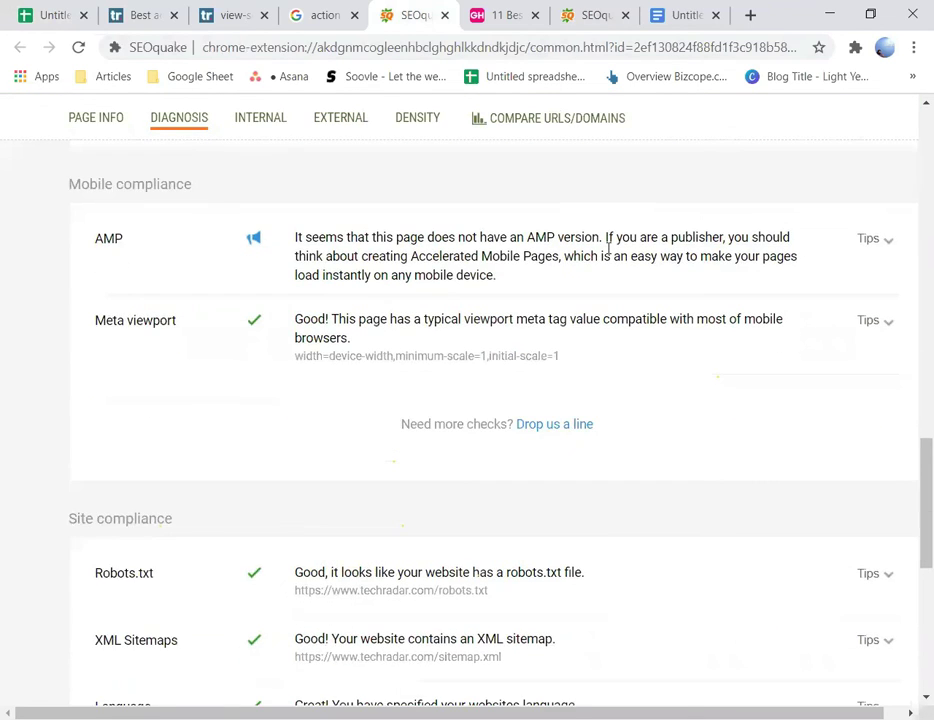
scroll(608, 248, down, 3)
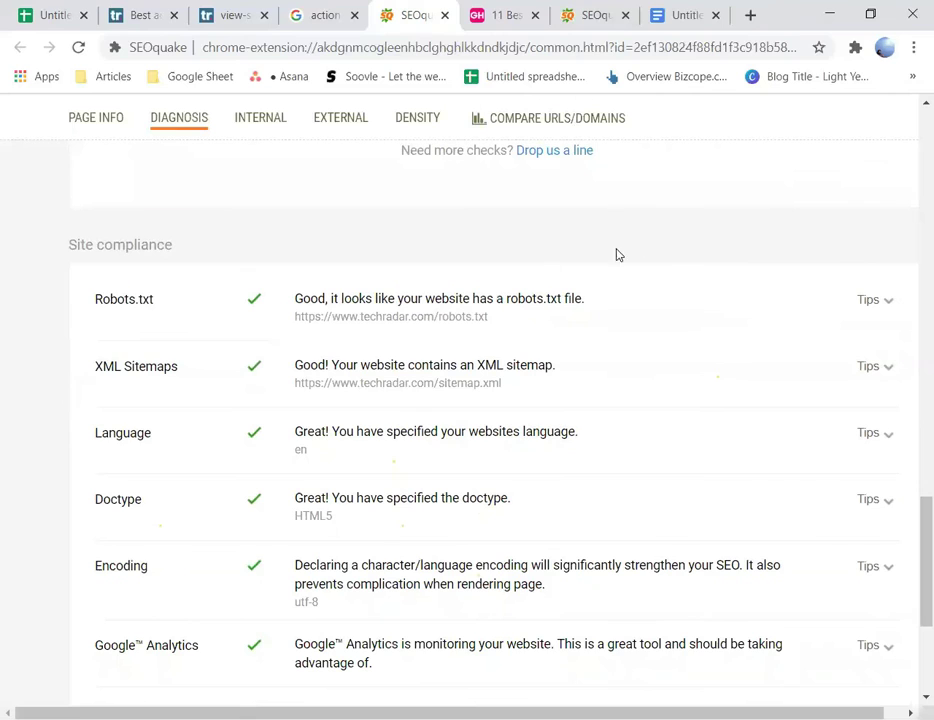
click(48, 15)
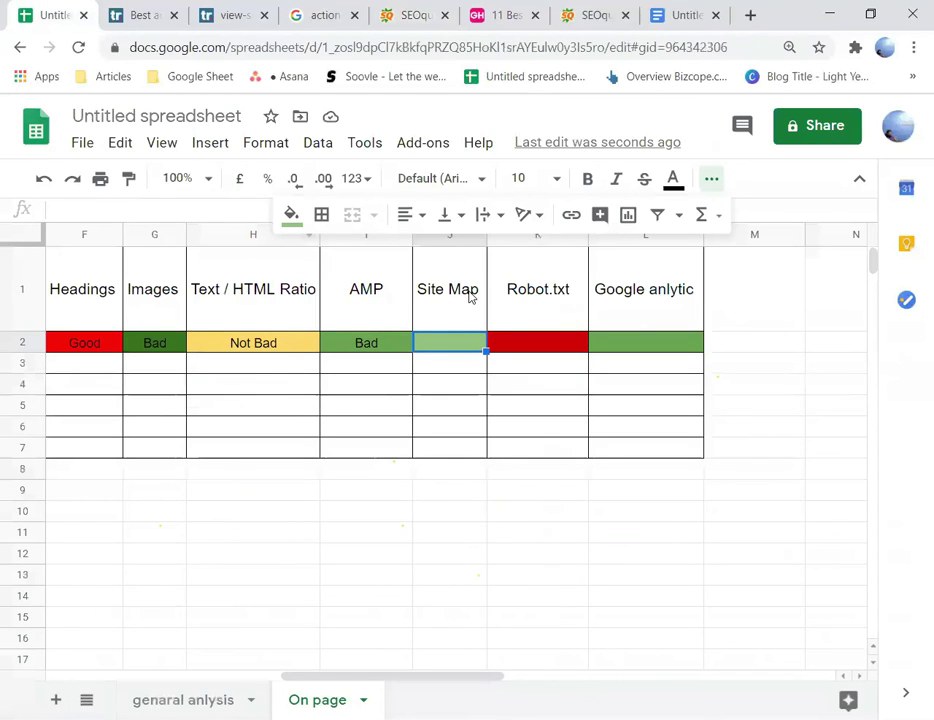
click(412, 18)
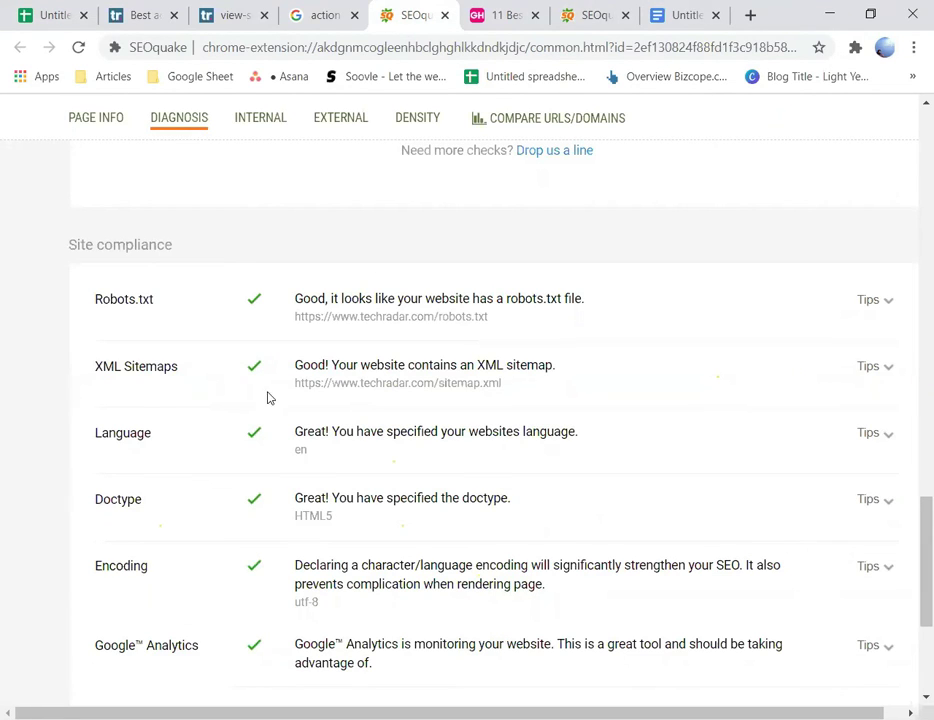
drag(511, 384, 294, 368)
click(537, 403)
drag(505, 386, 381, 378)
click(379, 388)
drag(505, 390, 313, 367)
drag(502, 390, 302, 396)
key(ctrl+c)
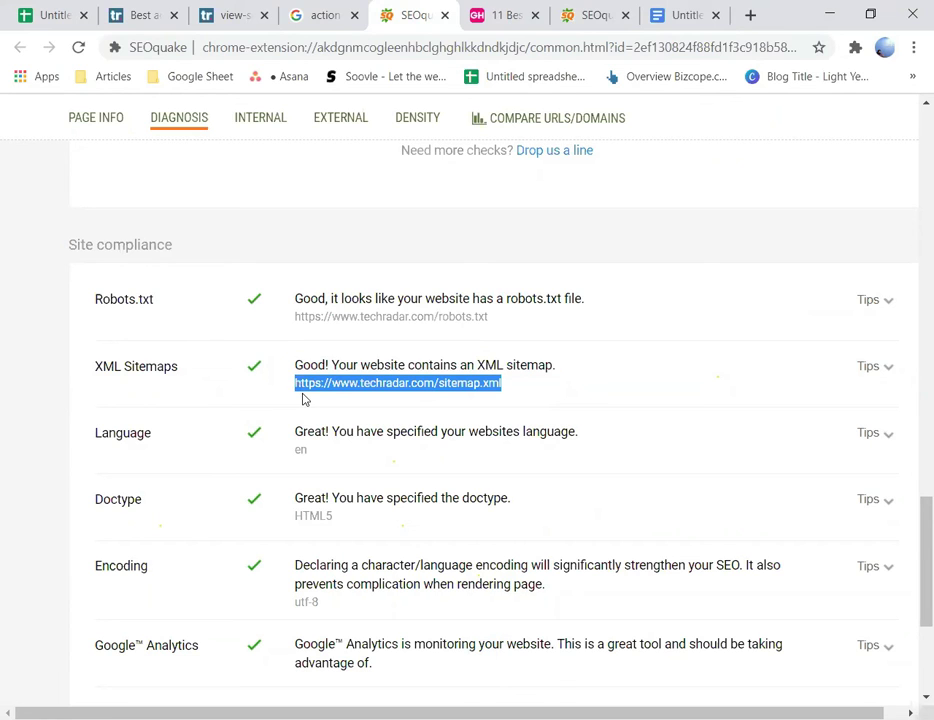
click(598, 10)
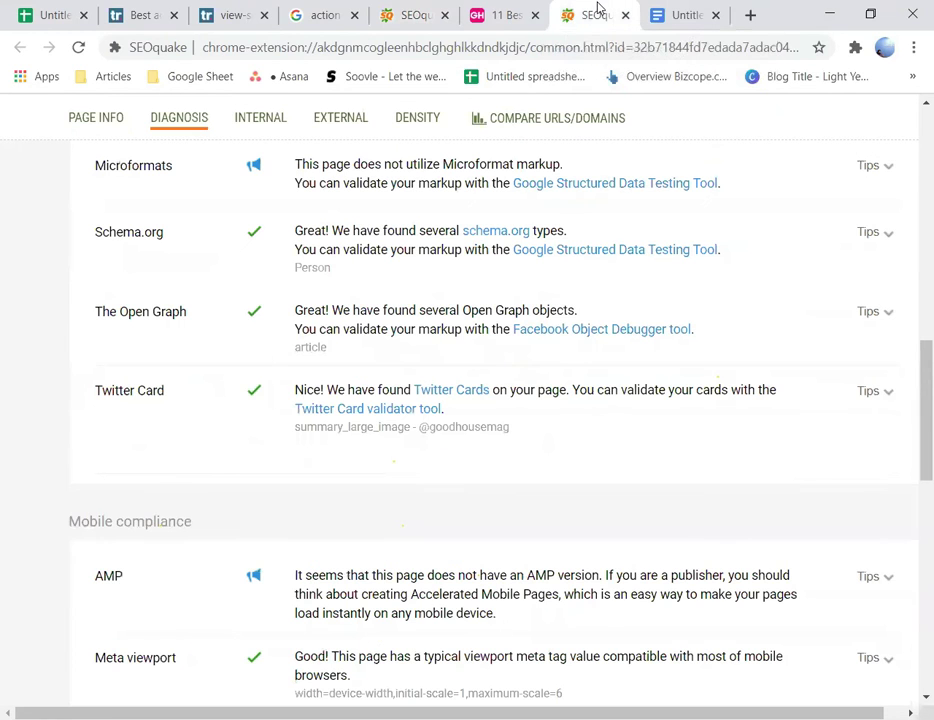
click(396, 50)
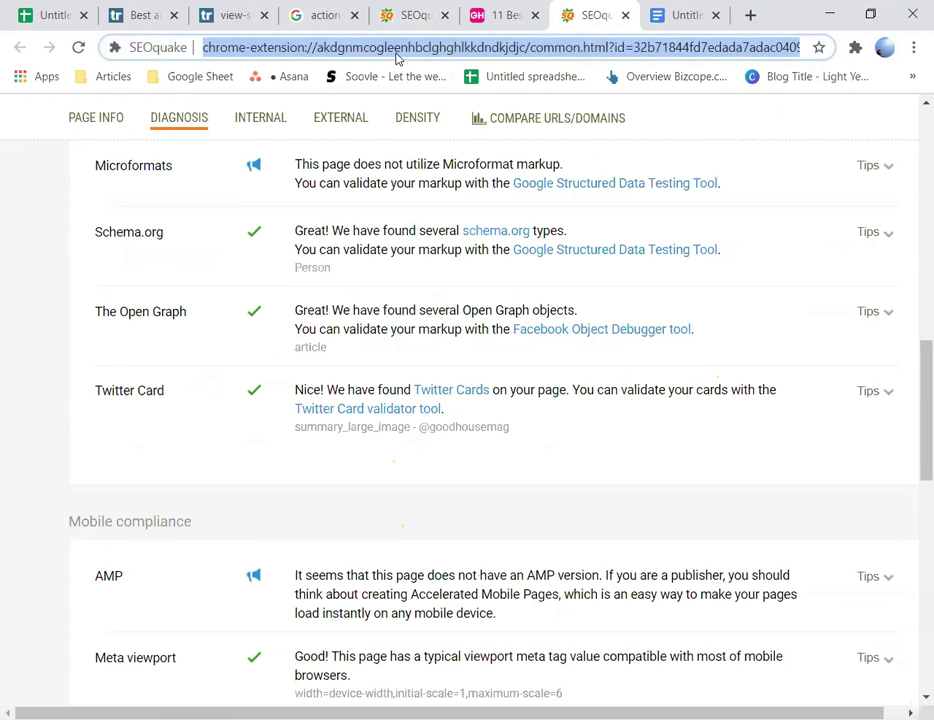
key(ctrl+v)
key(Return)
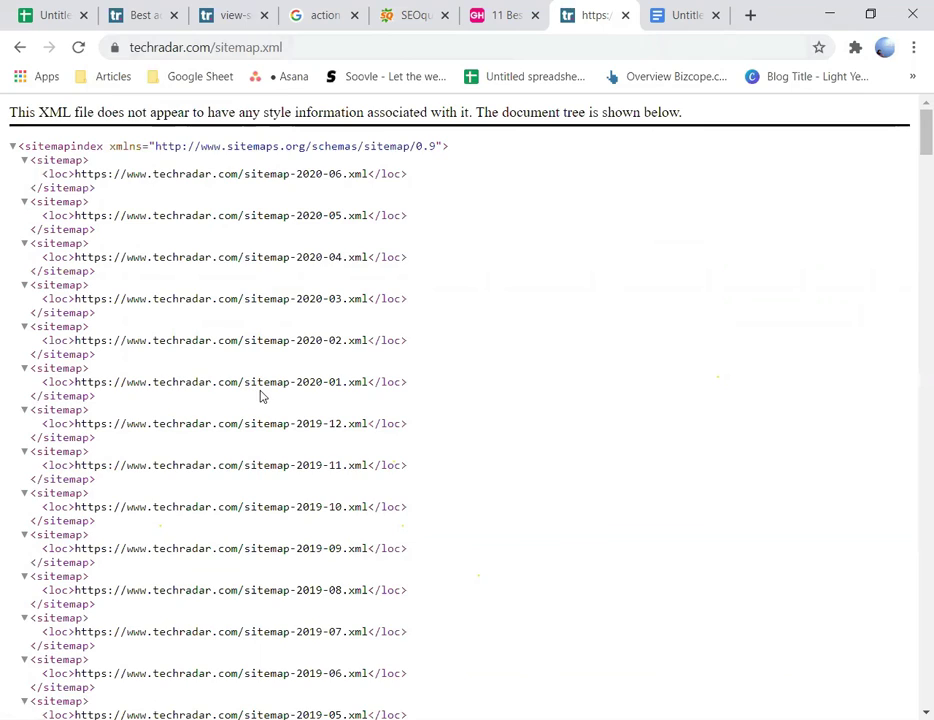
Step: Examine techradar's sitemap index from newest to oldest entries, collapsing and re-expanding entries and highlighting sitemap dates, and go back to the sheet
scroll(265, 396, down, 20)
scroll(287, 427, down, 20)
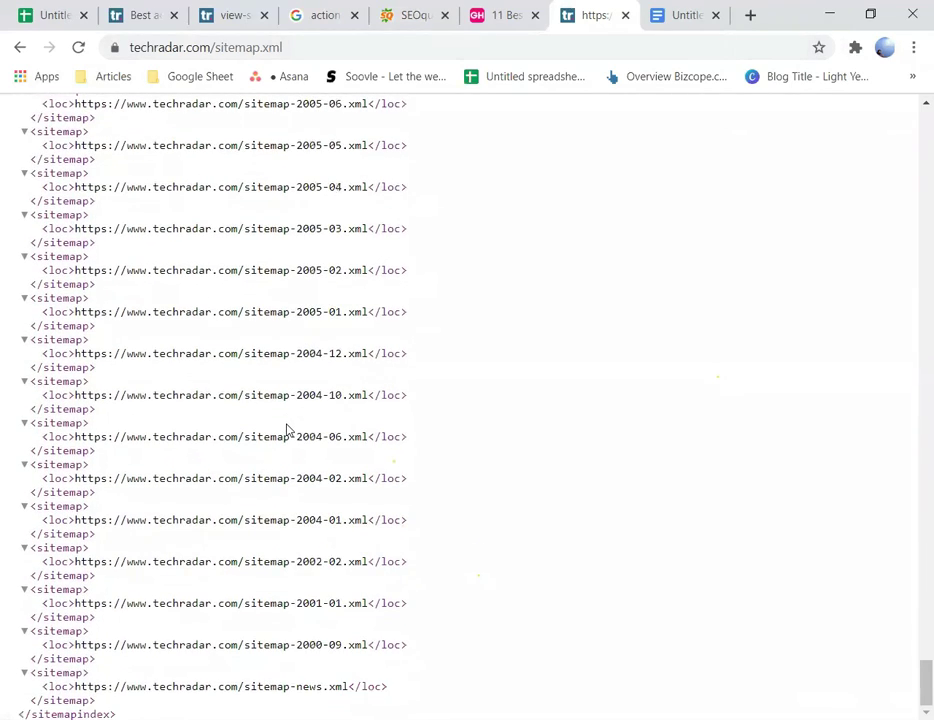
click(24, 590)
click(24, 590)
click(25, 549)
click(25, 549)
scroll(582, 463, up, 20)
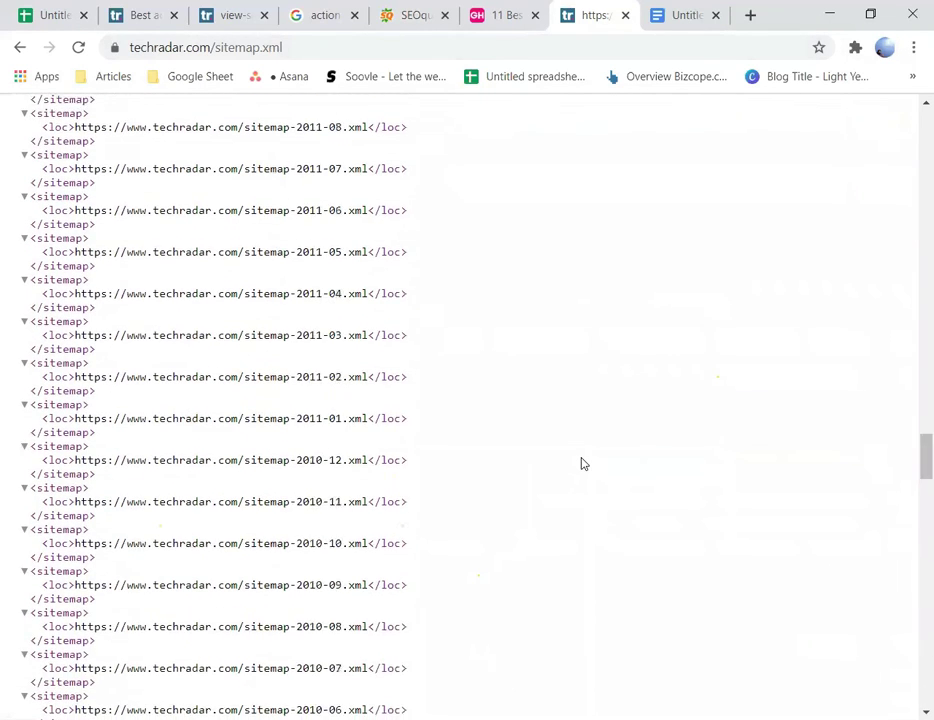
scroll(582, 463, up, 5)
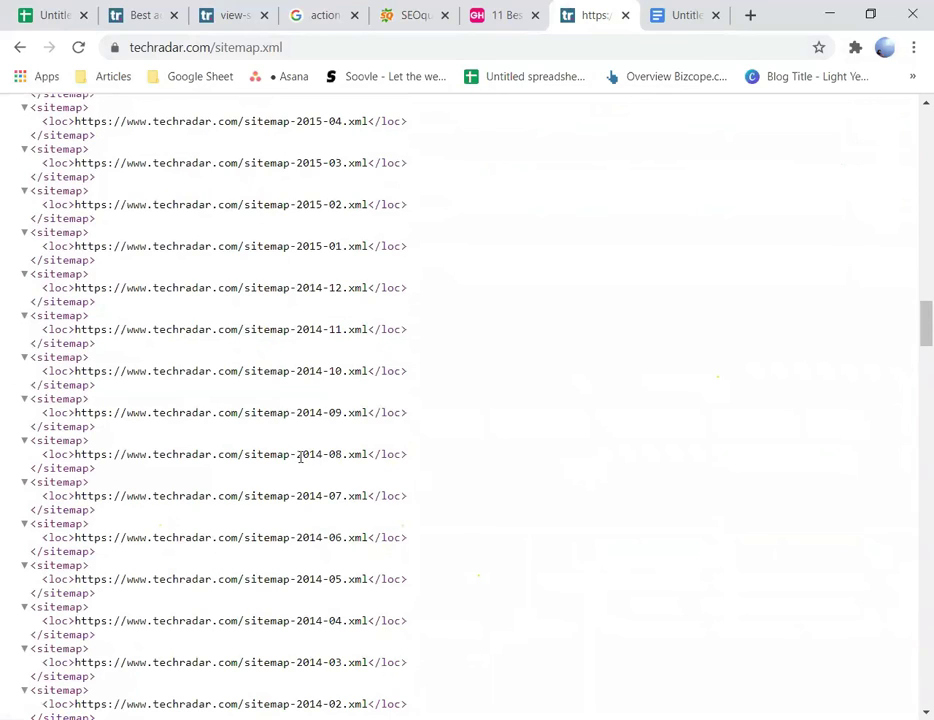
drag(295, 453, 342, 454)
drag(297, 412, 327, 424)
scroll(577, 418, up, 1)
scroll(577, 418, up, 20)
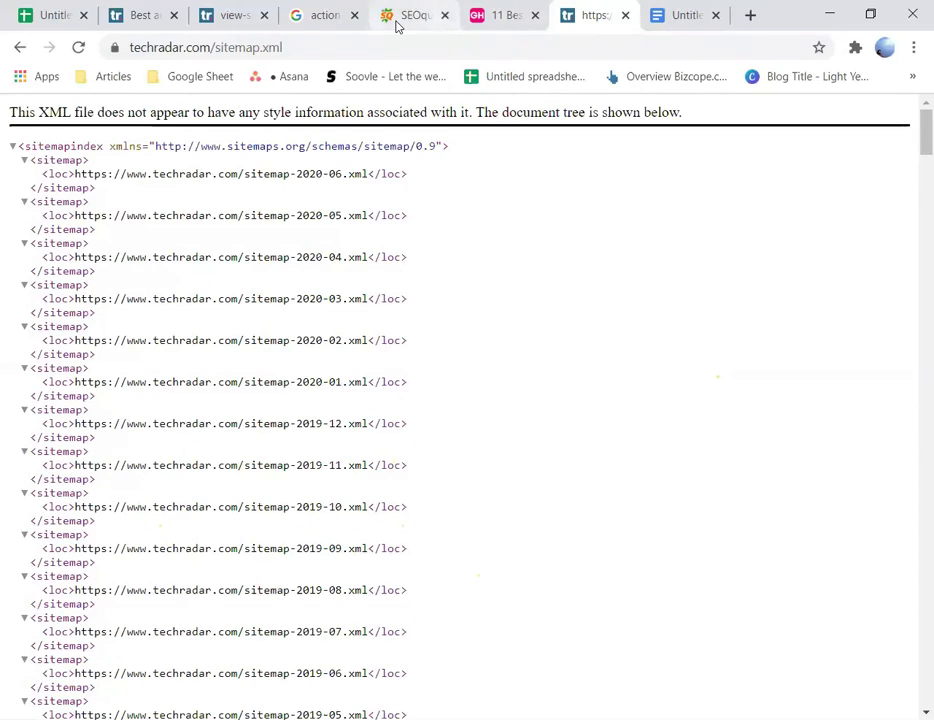
click(45, 15)
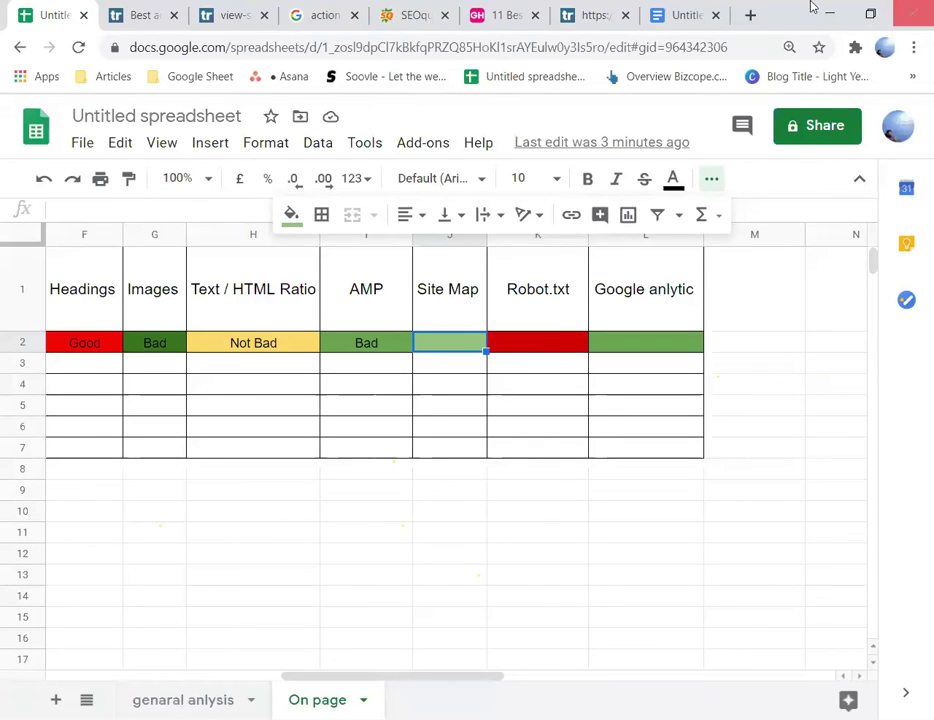
Step: Check the Google Analytics entry in techradar's SEOquake diagnosis and return to the sheet
click(418, 16)
scroll(630, 400, down, 3)
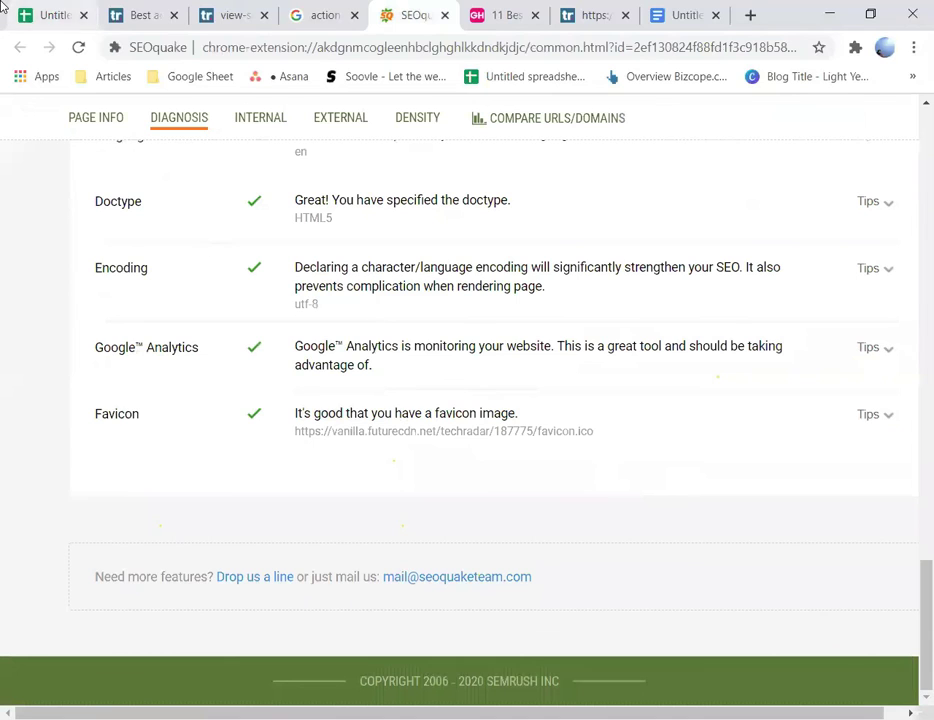
click(40, 15)
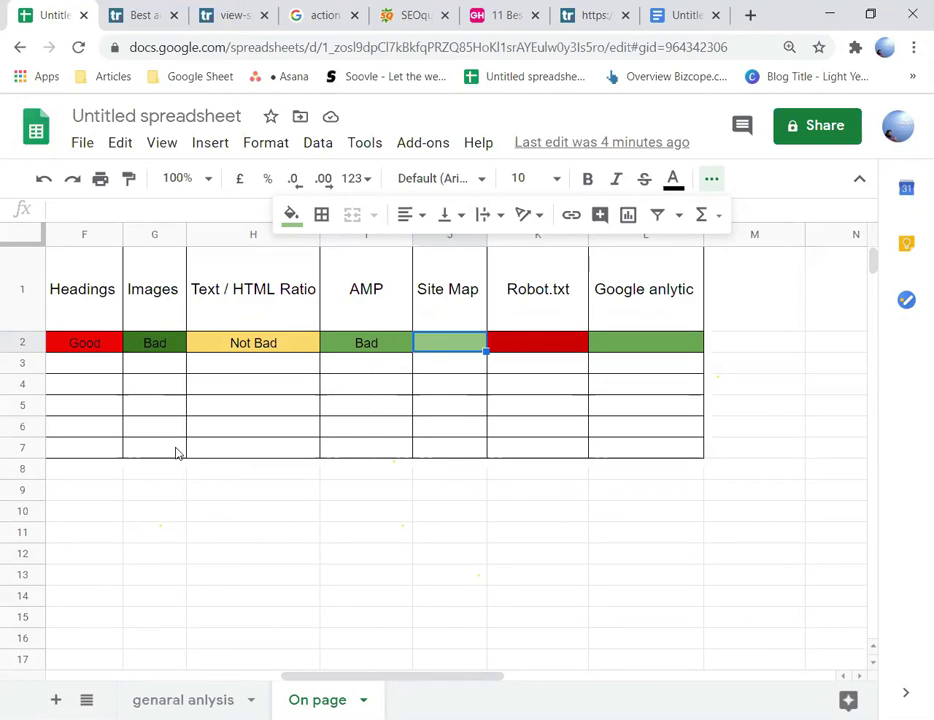
Step: Reduce the browser zoom to 80% so more of the On page sheet's columns fit in view
drag(444, 677, 375, 672)
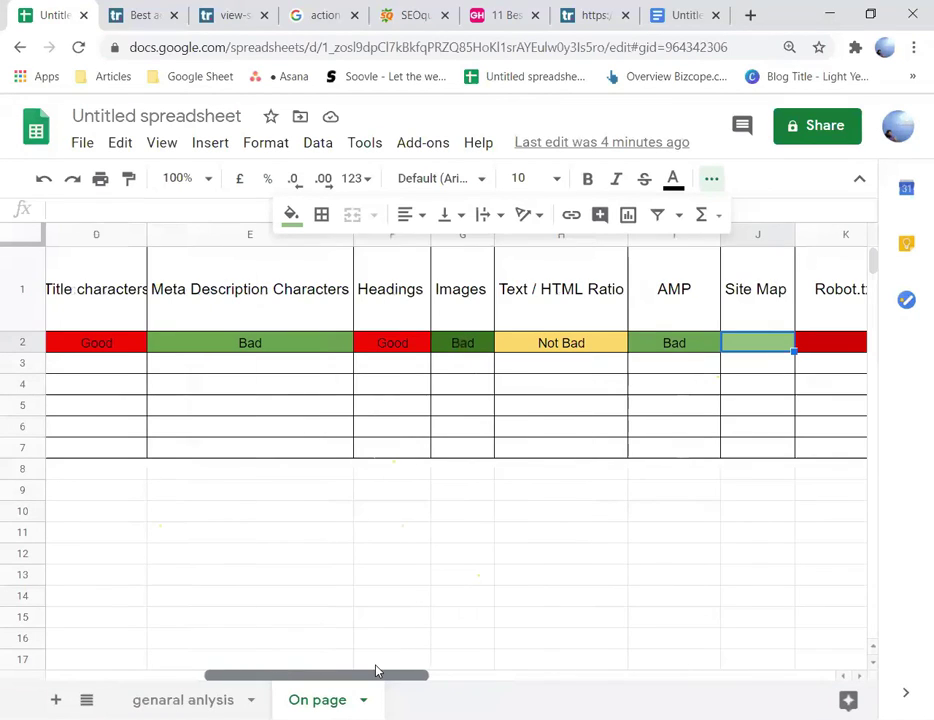
click(913, 47)
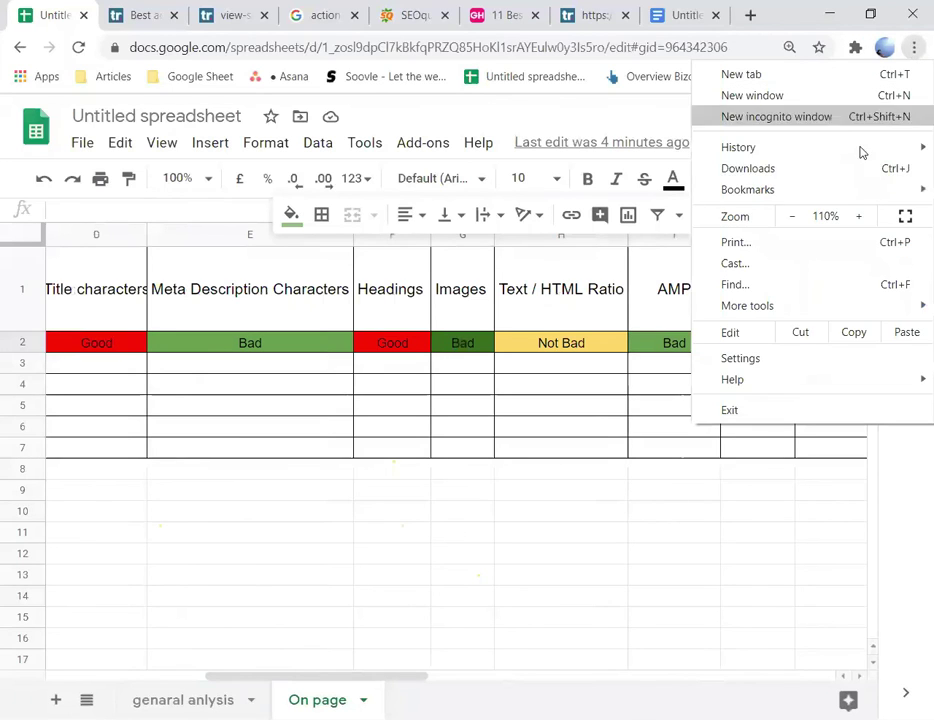
click(792, 216)
click(792, 216)
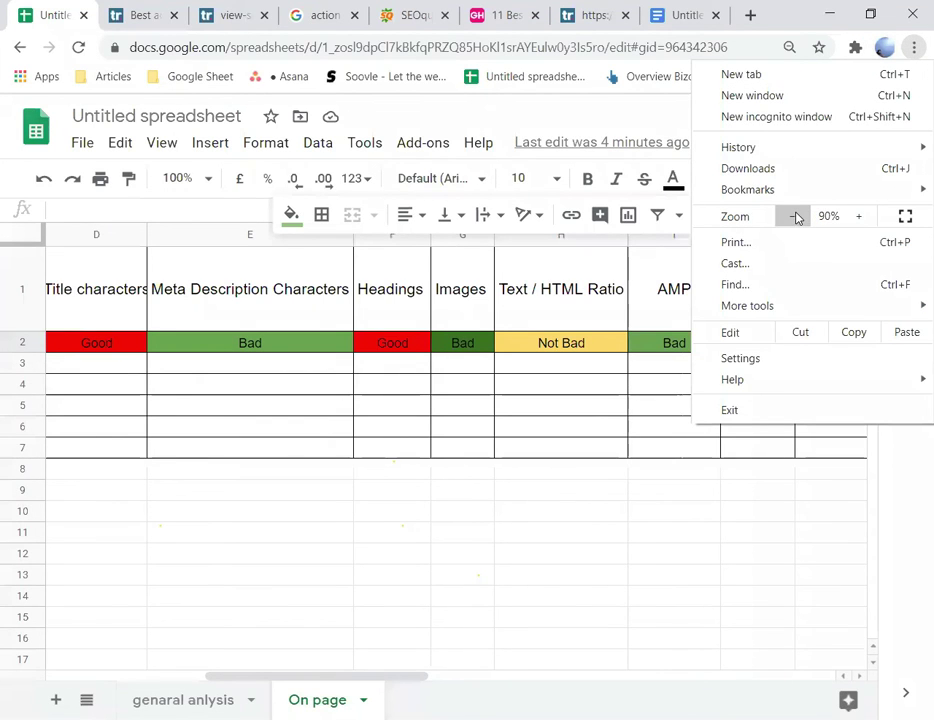
click(792, 216)
click(494, 478)
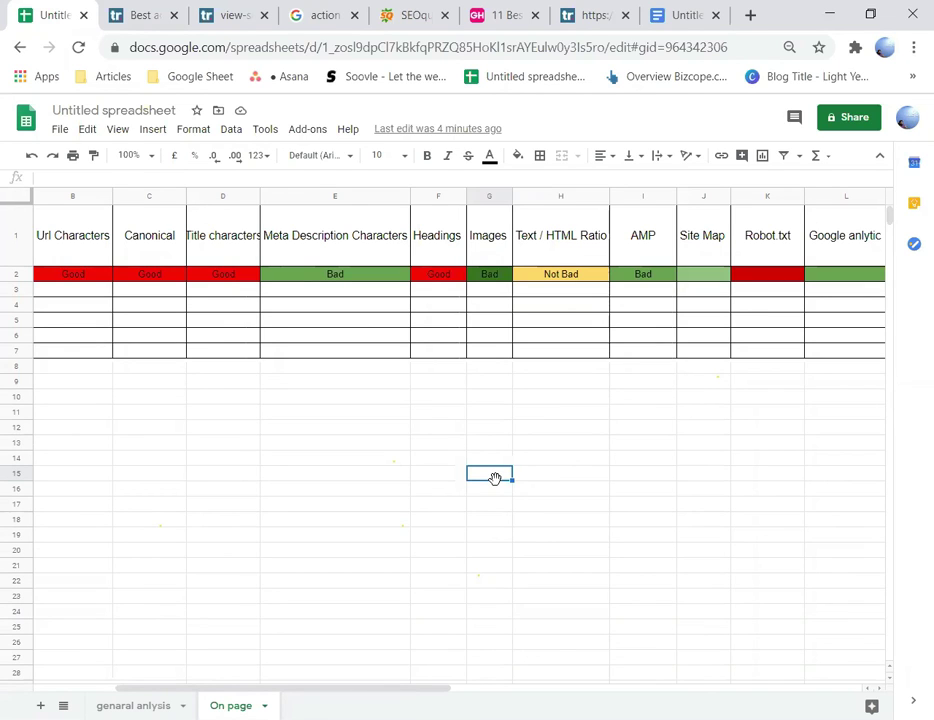
Step: Review the Site URL column from the header row, move to the Url Characters header, and select its rating in row 2
key(Home)
key(Up)
key(Up)
key(Up)
key(Up)
key(Up)
key(Up)
key(Up)
key(Up)
key(Up)
key(Up)
key(Up)
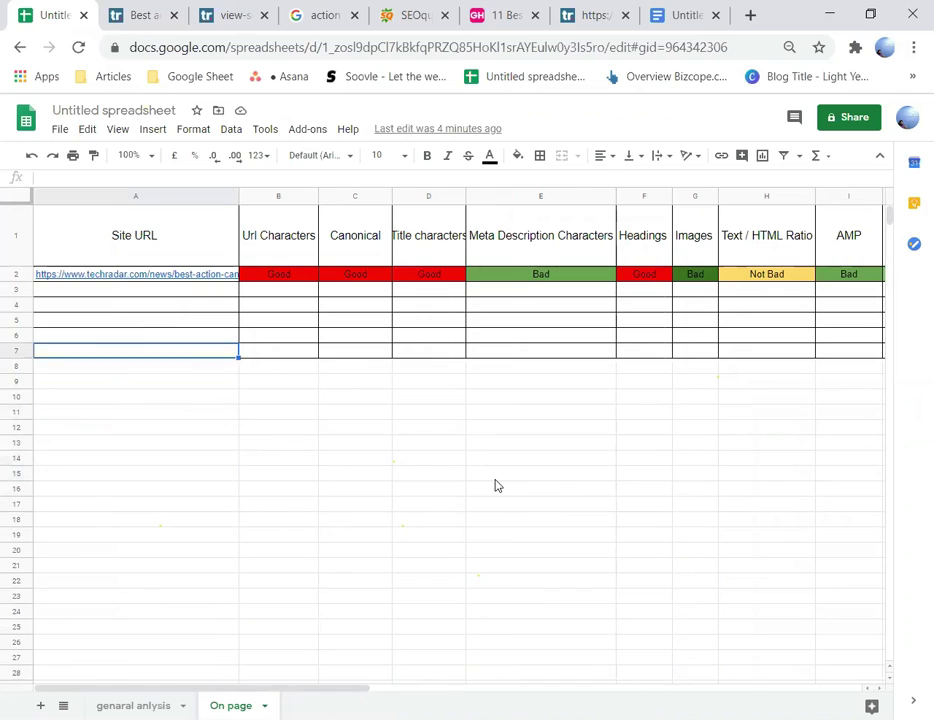
key(Up)
key(Up)
key(Up)
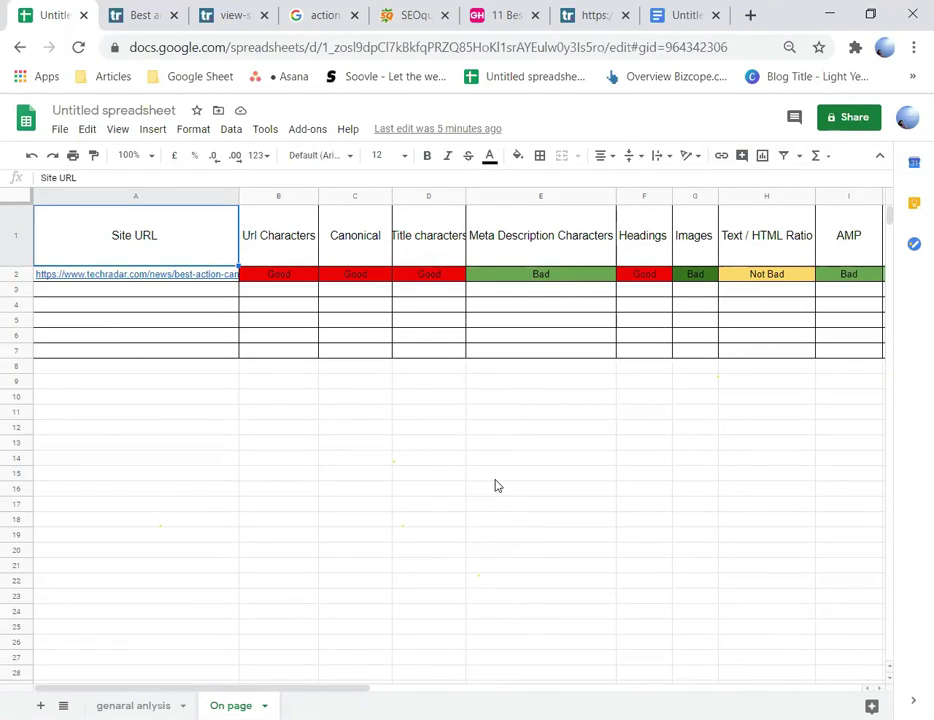
key(Down)
key(Up)
key(Right)
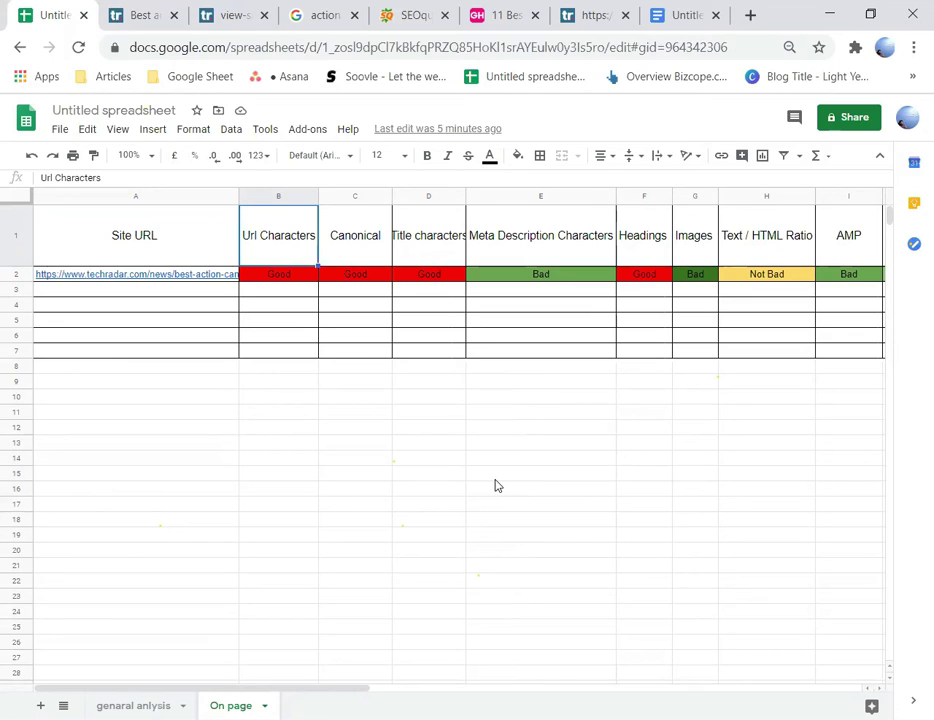
key(Down)
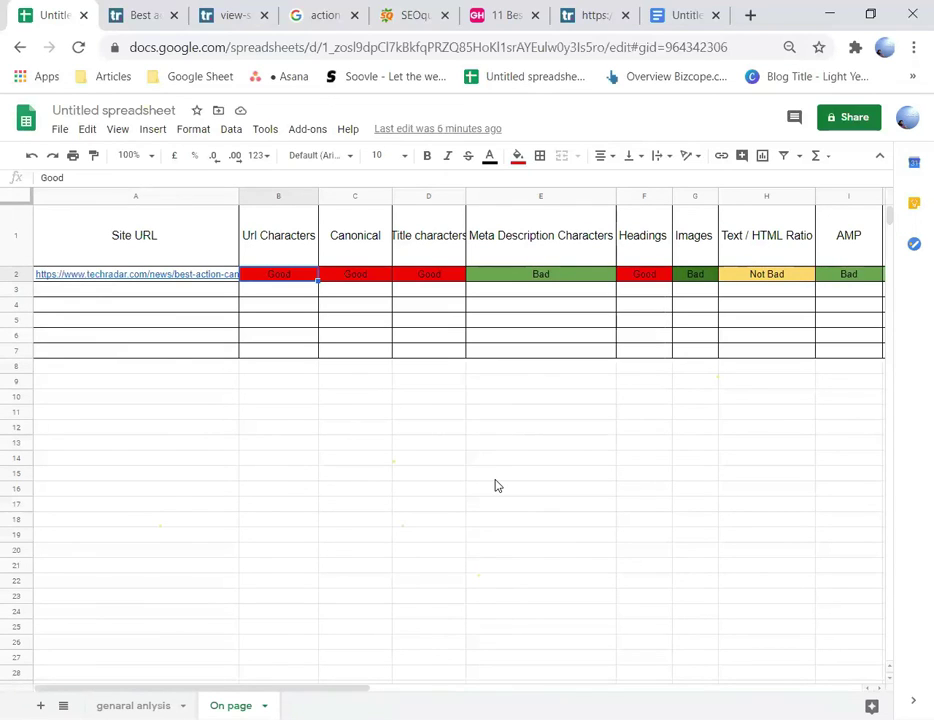
Step: Highlight the part of the spreadsheet's own web address from its spreadsheets path onward as a URL-length example
click(380, 55)
click(421, 48)
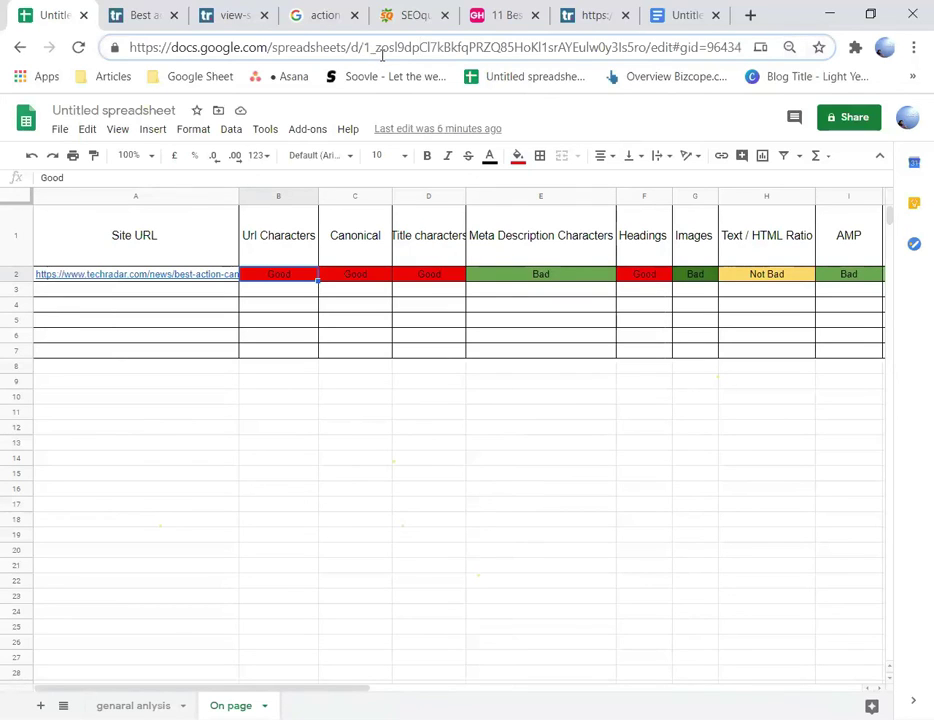
drag(277, 47, 801, 31)
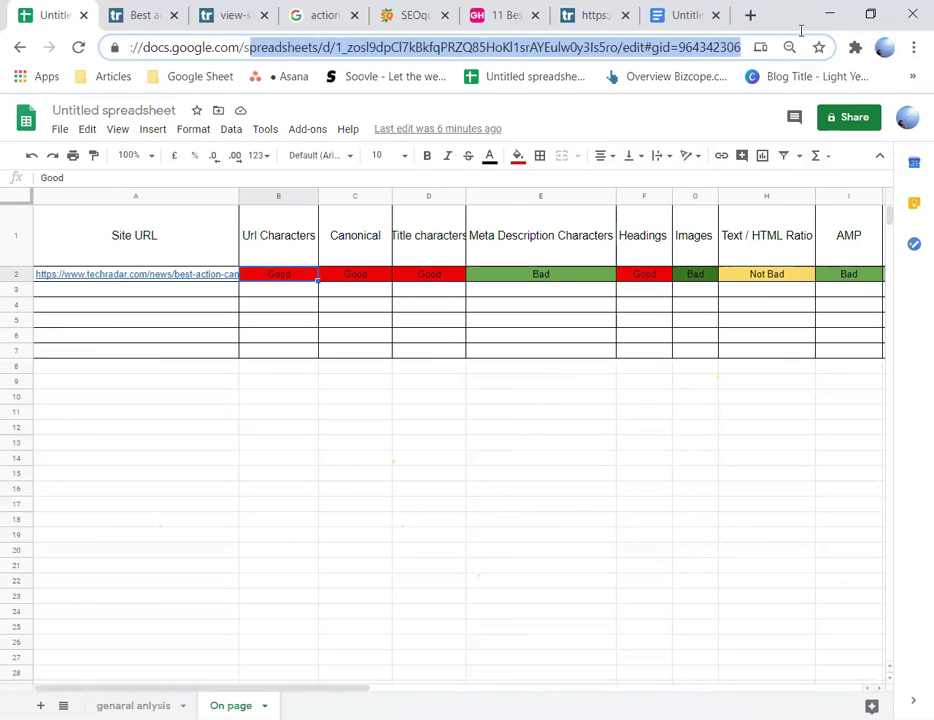
click(538, 47)
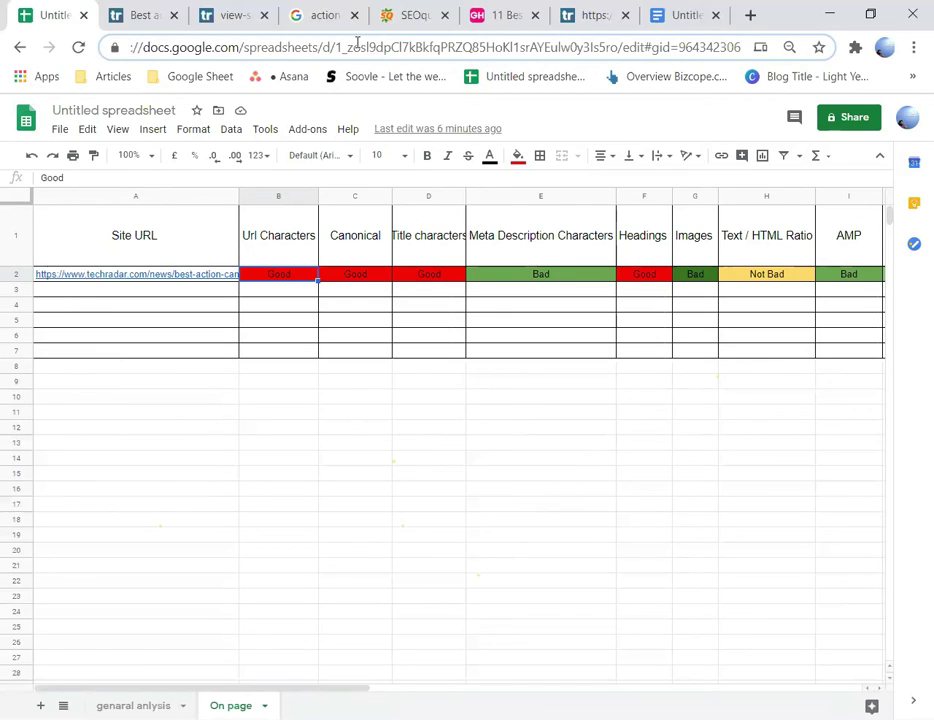
Step: Examine the techradar page's full address, highlighting the domain, the news folder and the best-action-camera slug, and go back to the sheet
key(ctrl+Tab)
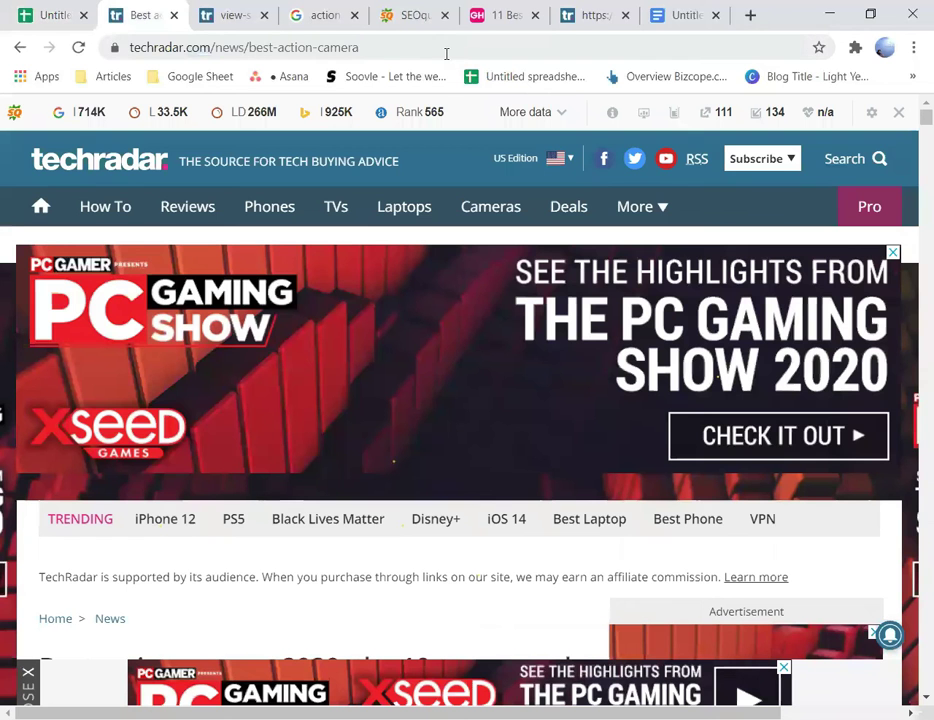
click(443, 46)
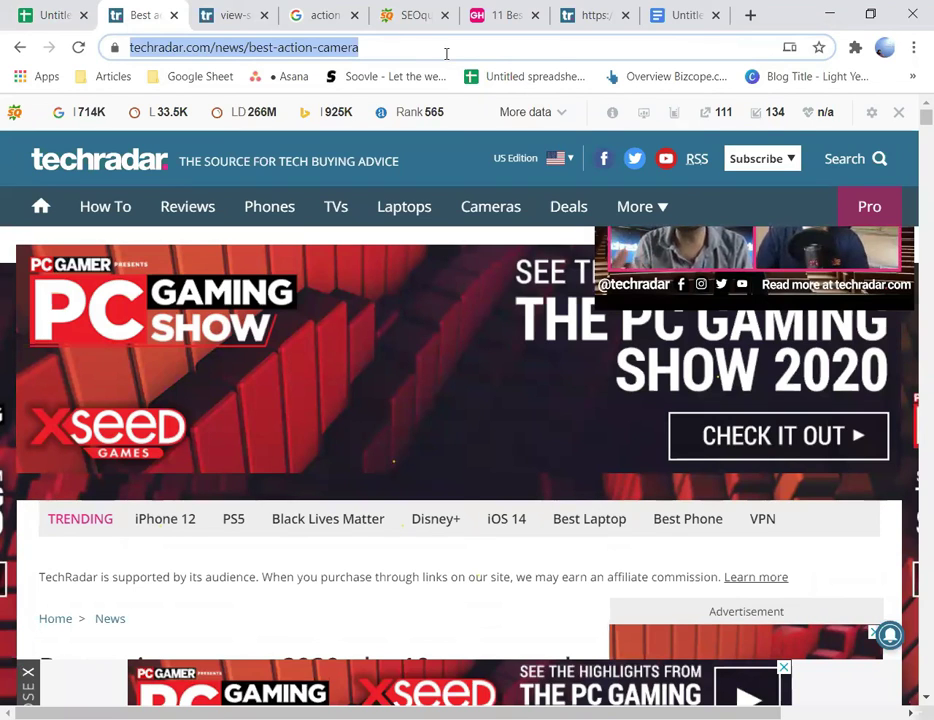
mouse_move(588, 300)
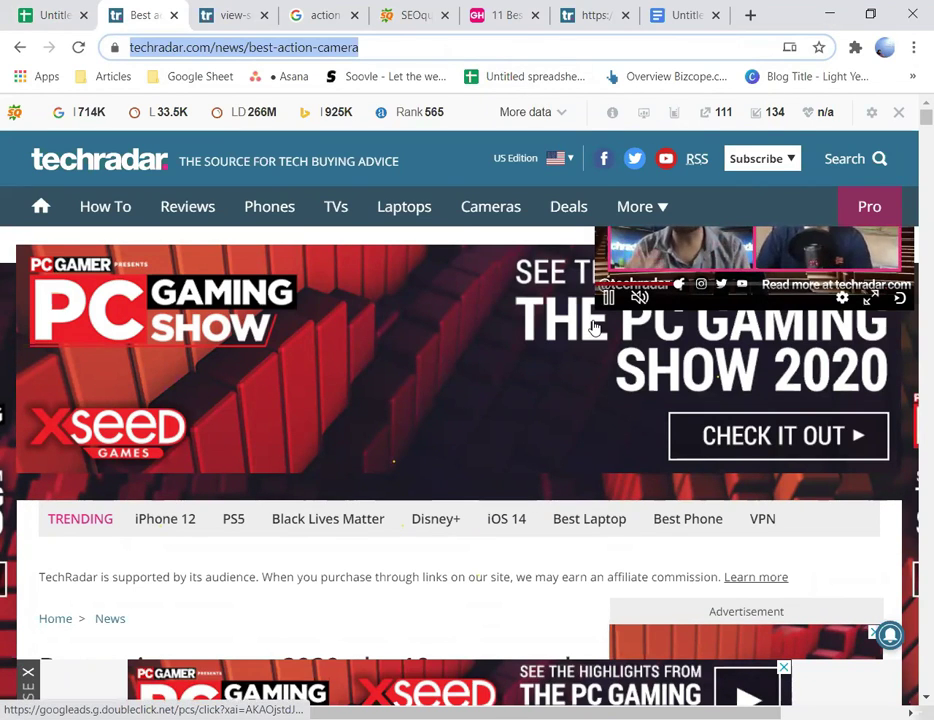
click(496, 48)
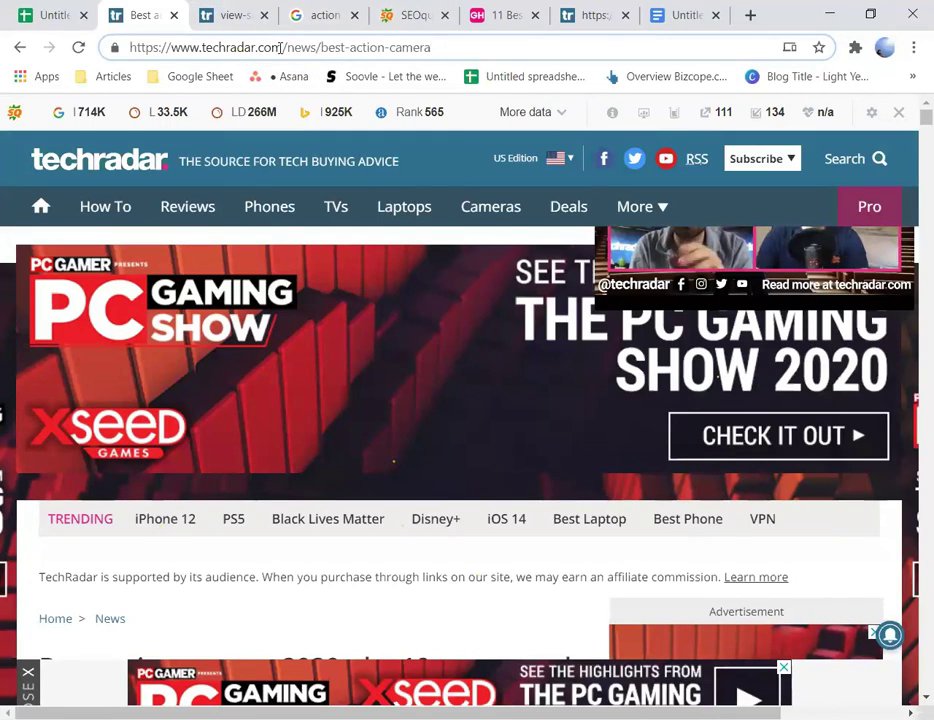
double_click(215, 47)
drag(316, 47, 288, 47)
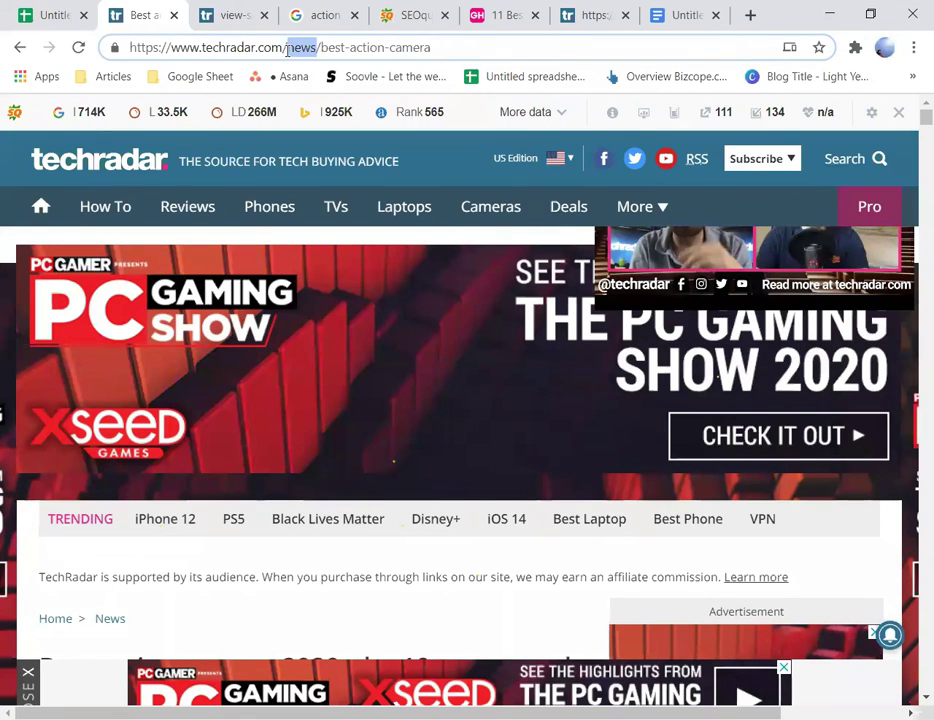
drag(440, 48, 341, 48)
click(24, 10)
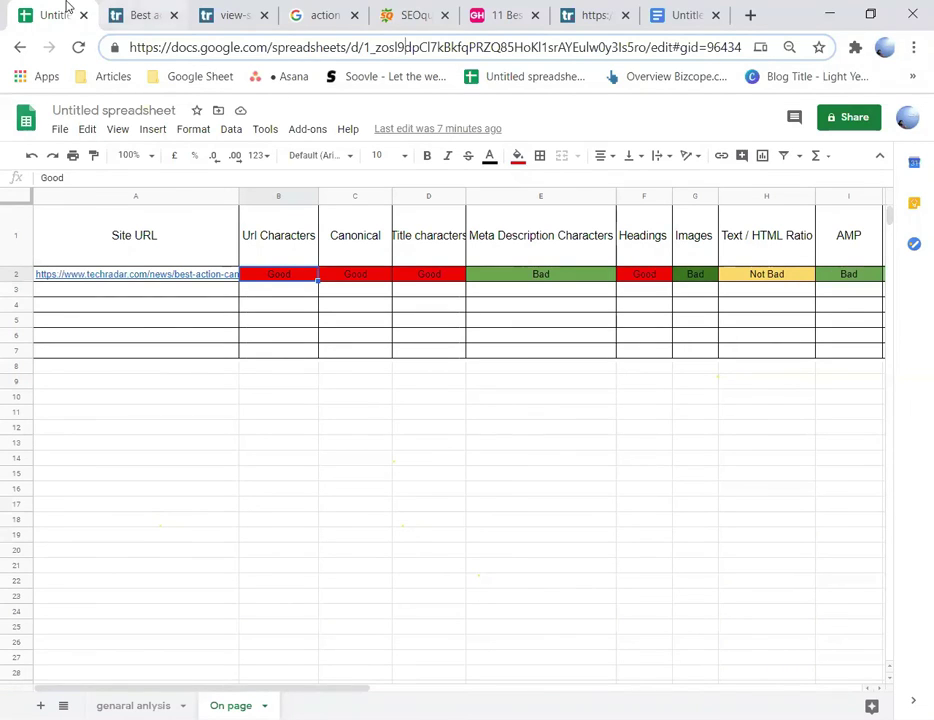
Step: Review the techradar best-action-camera URL variants in the Google Docs document to illustrate the canonical criterion, and return to the sheet
click(669, 20)
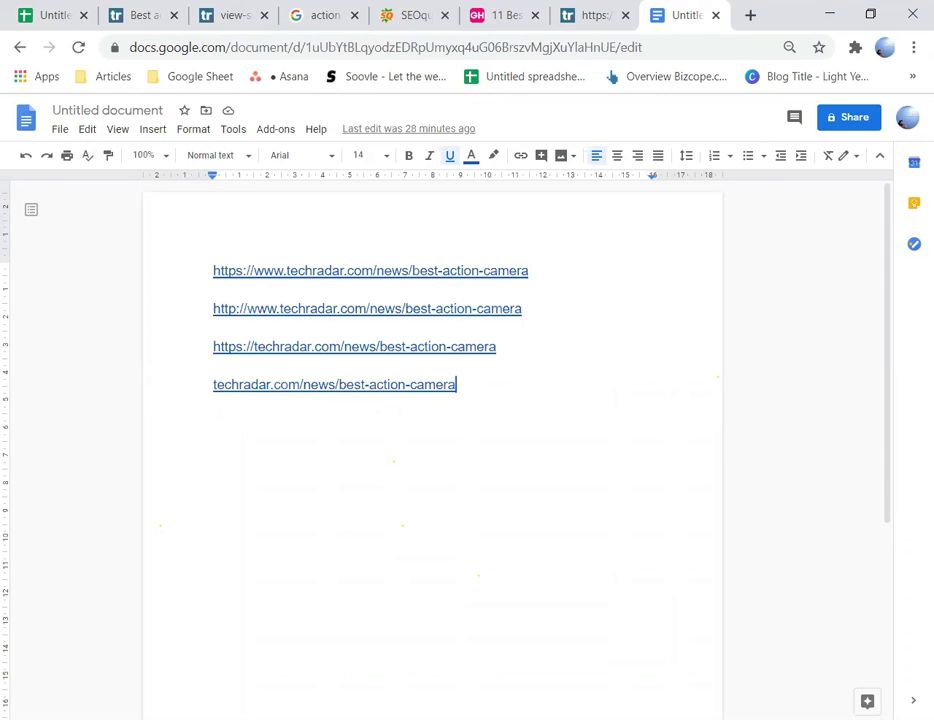
click(62, 20)
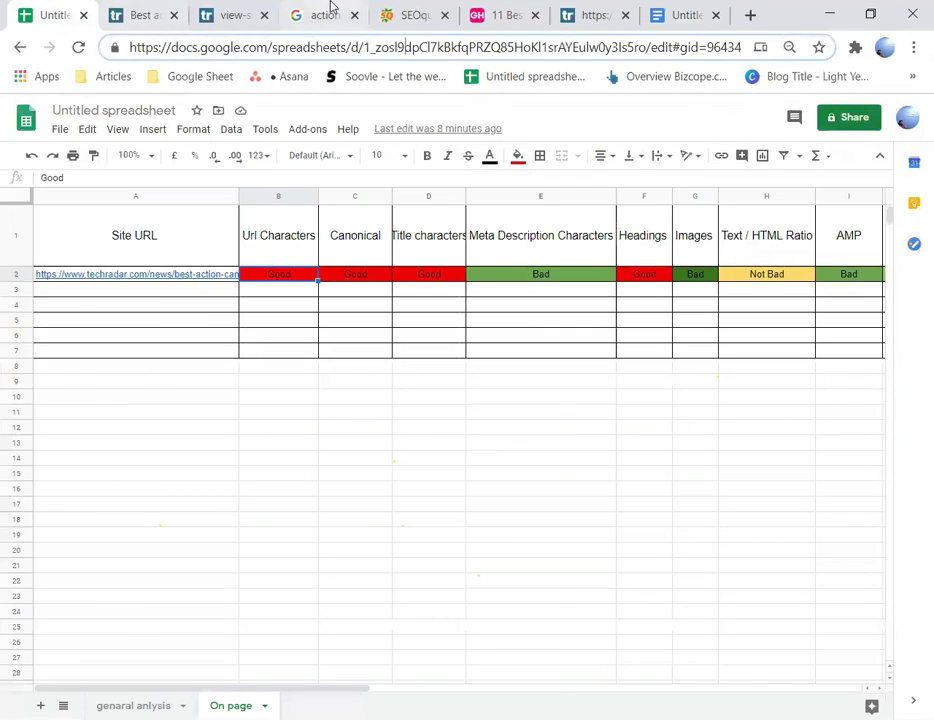
click(671, 15)
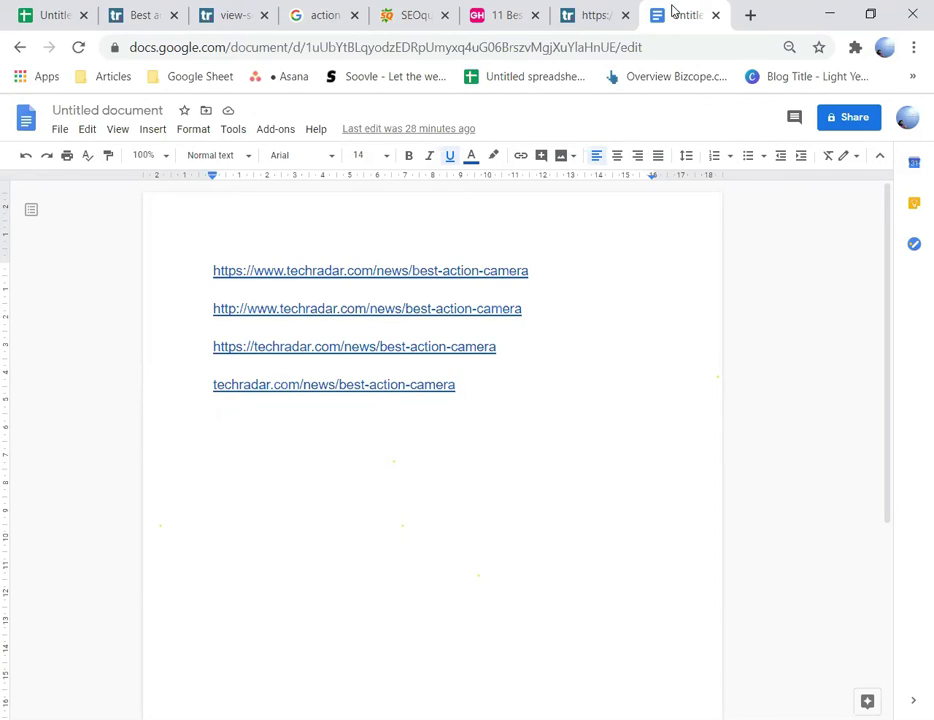
click(50, 8)
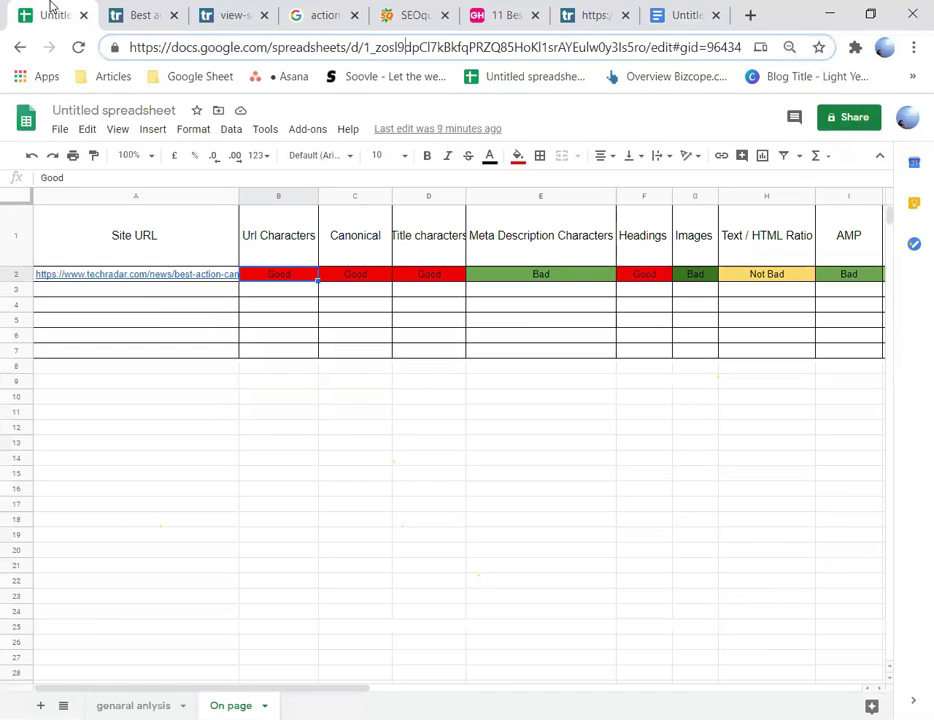
Step: Select the Title characters header, check the action camera search results and techradar's source code, and return to the sheet
click(450, 381)
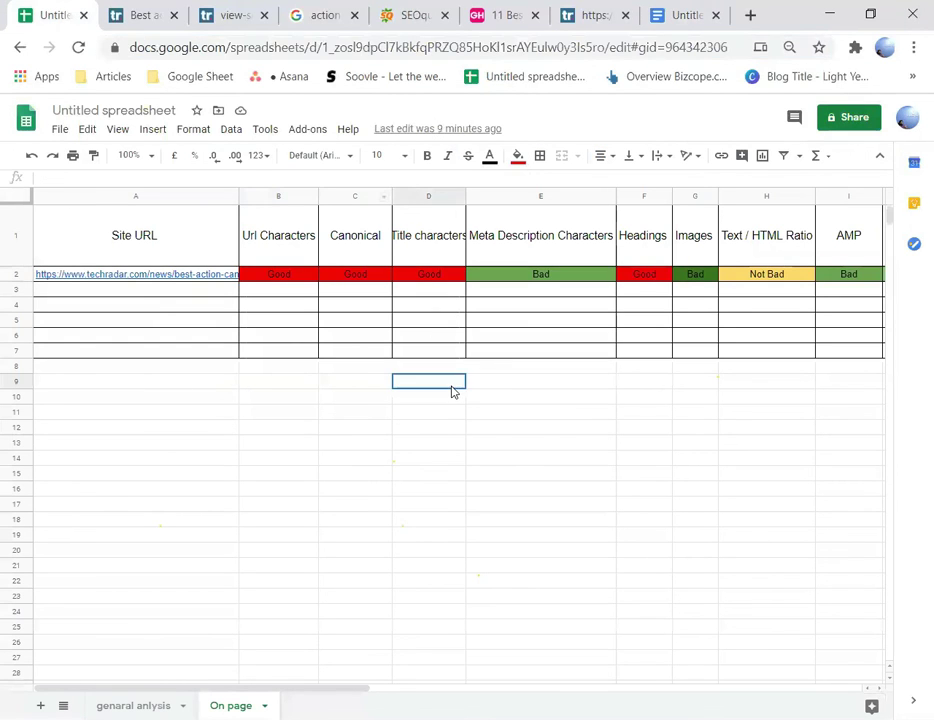
click(409, 256)
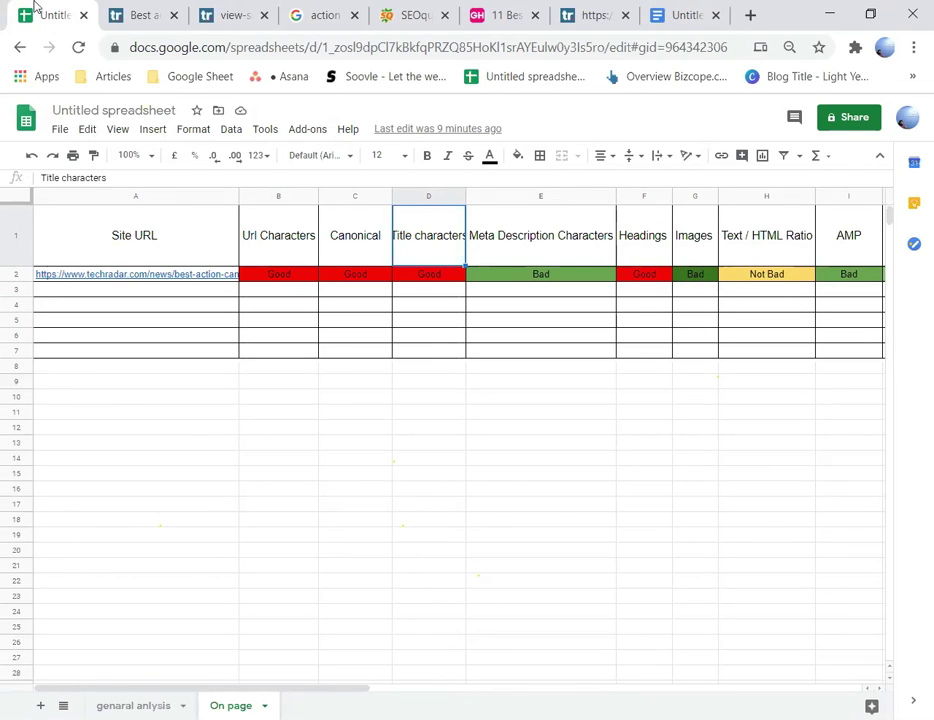
click(318, 22)
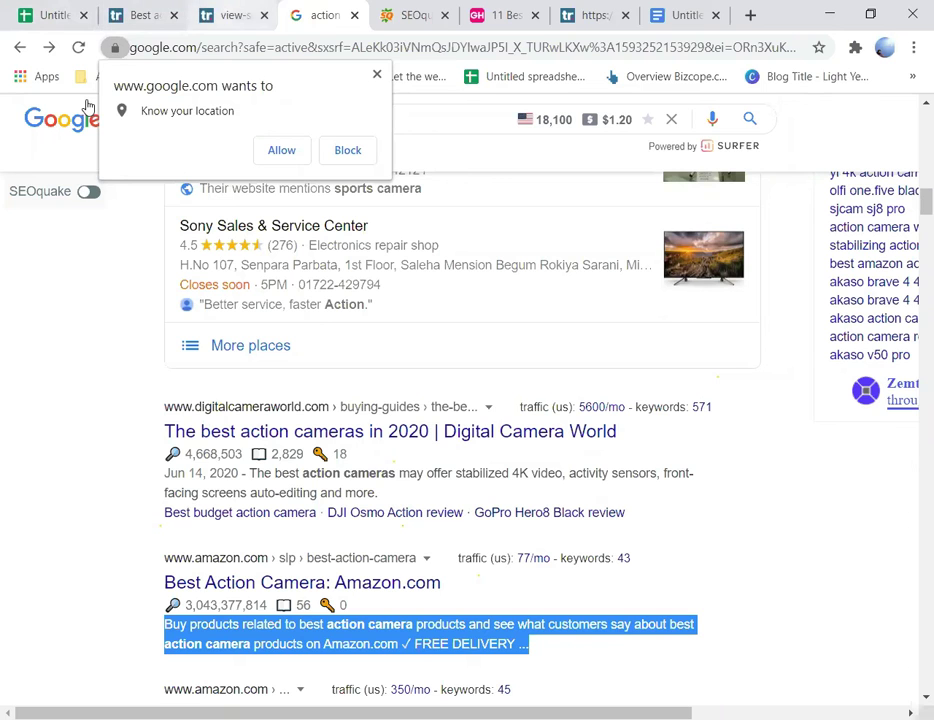
key(ctrl+shift+Tab)
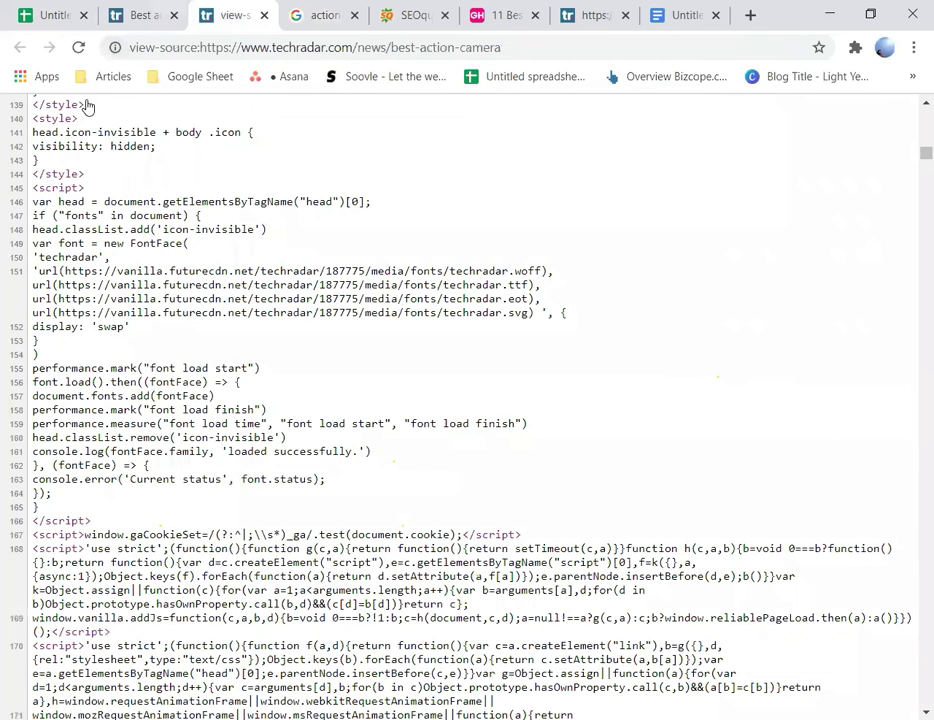
click(17, 7)
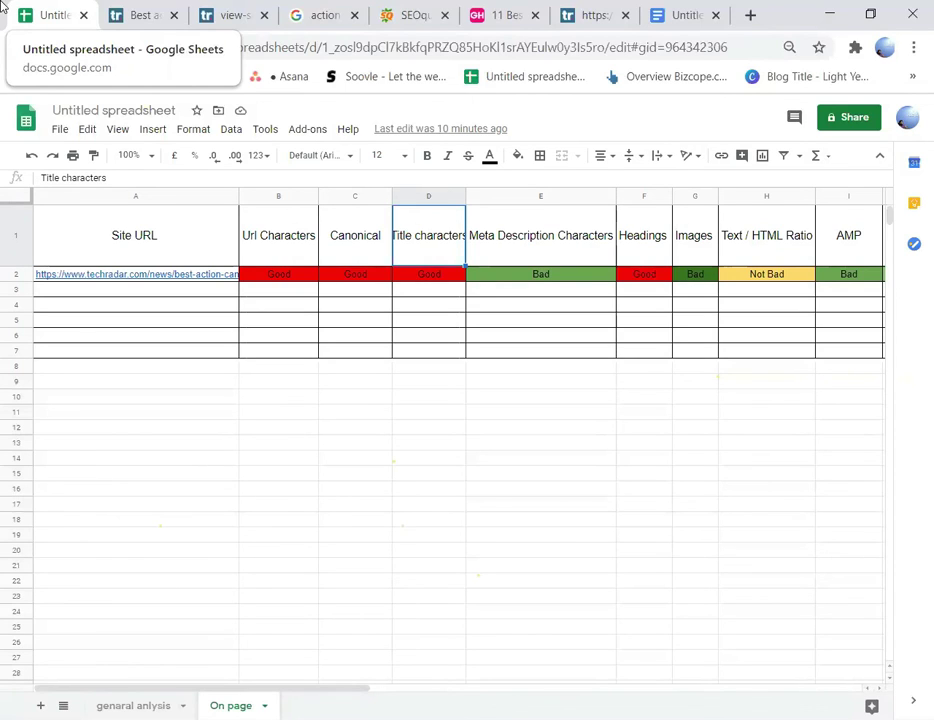
Step: Review the criteria from Text / HTML Ratio through AMP, Site Map and Robot.txt, ending on the Google anlytic cell in row 2
click(783, 293)
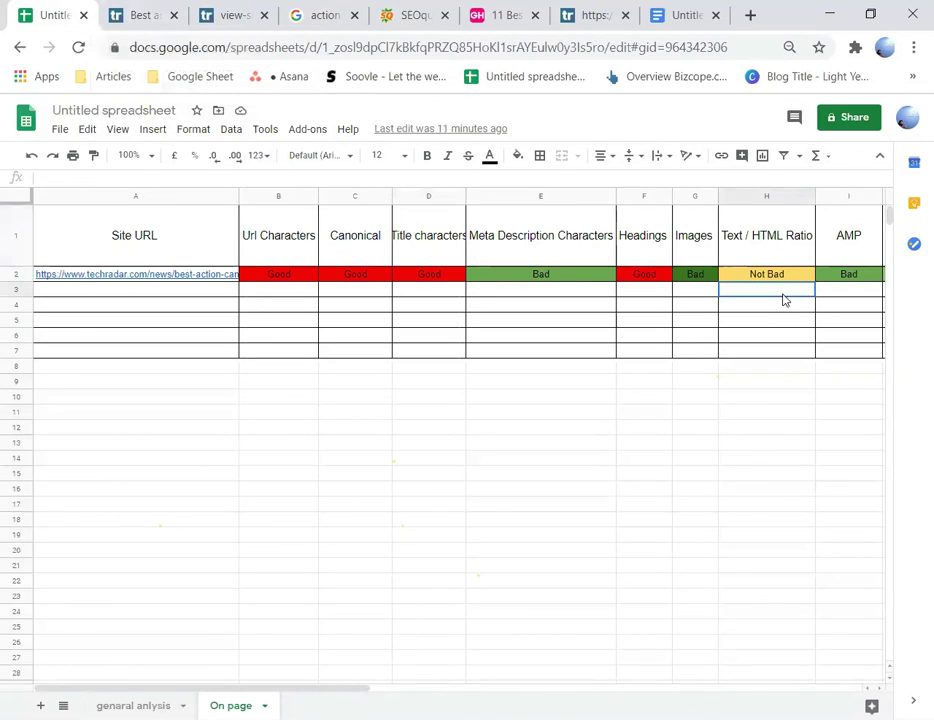
key(Right)
key(Right)
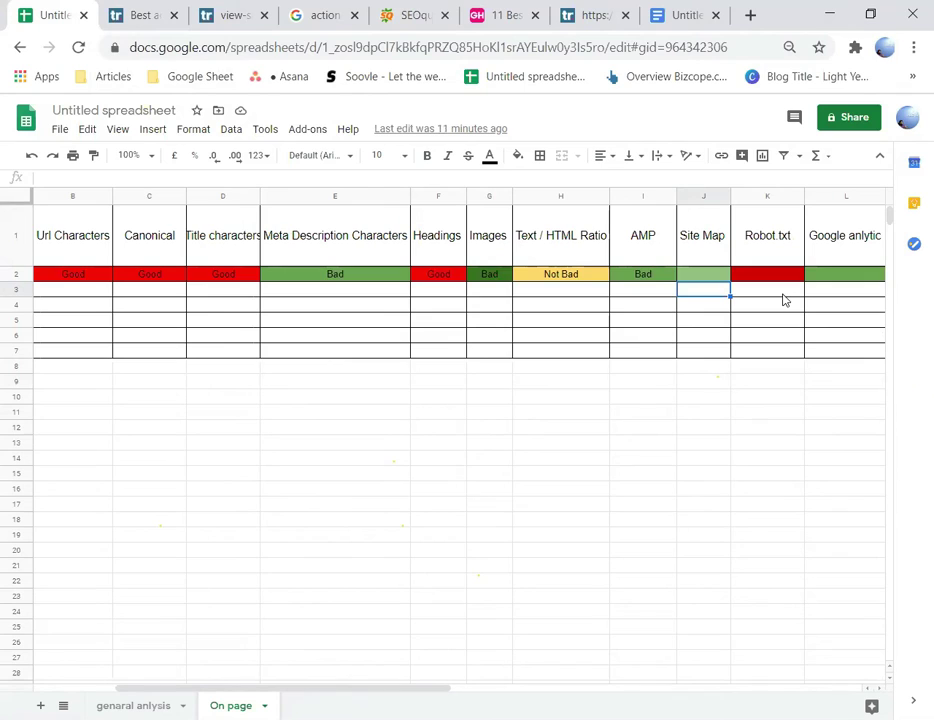
key(Up)
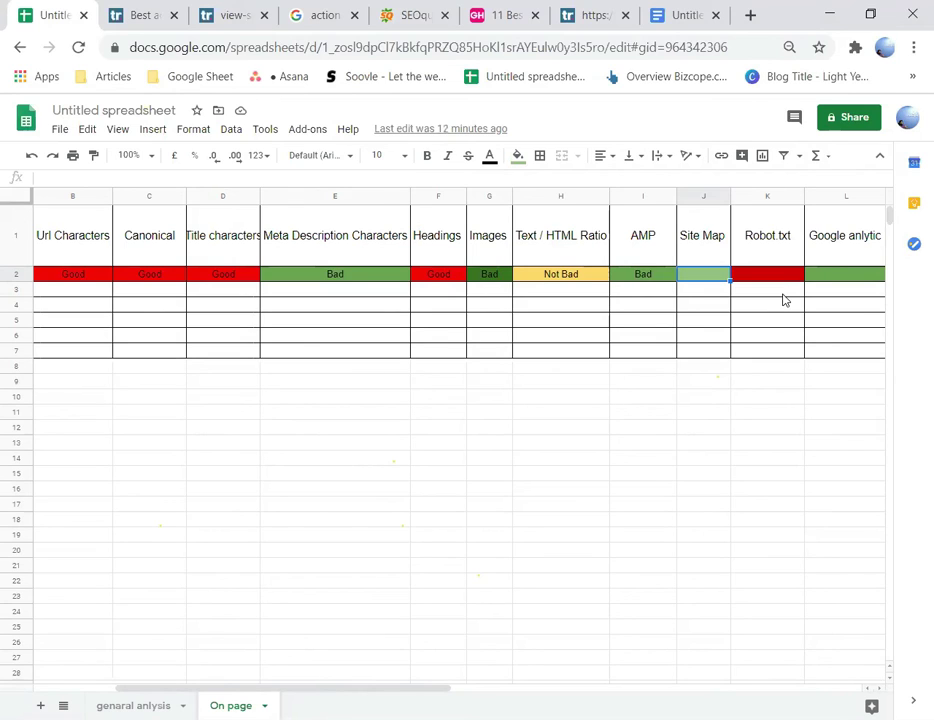
key(Right)
key(Right)
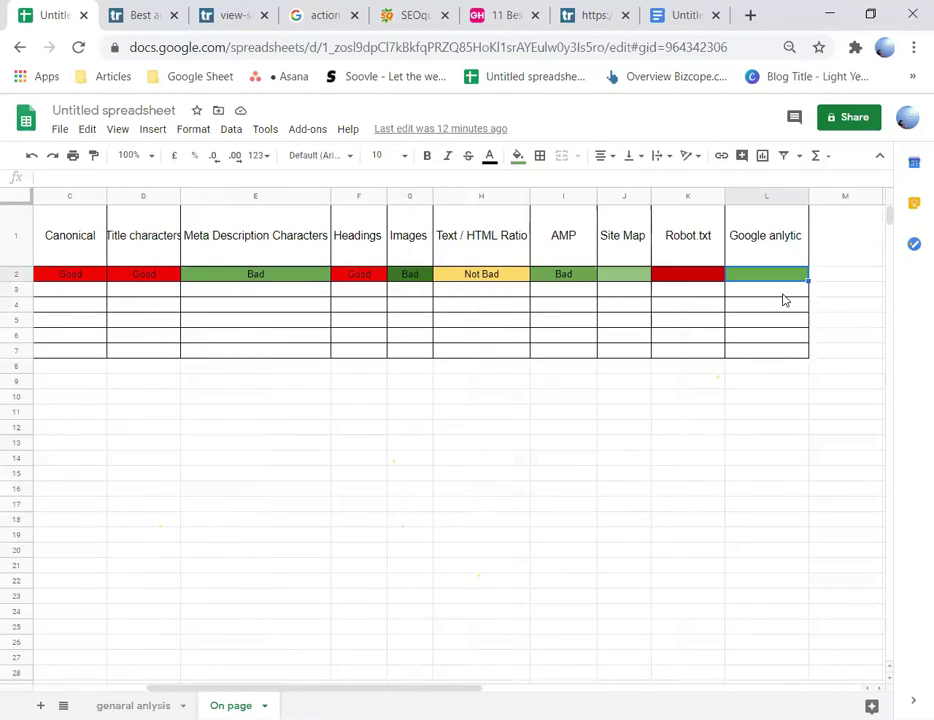